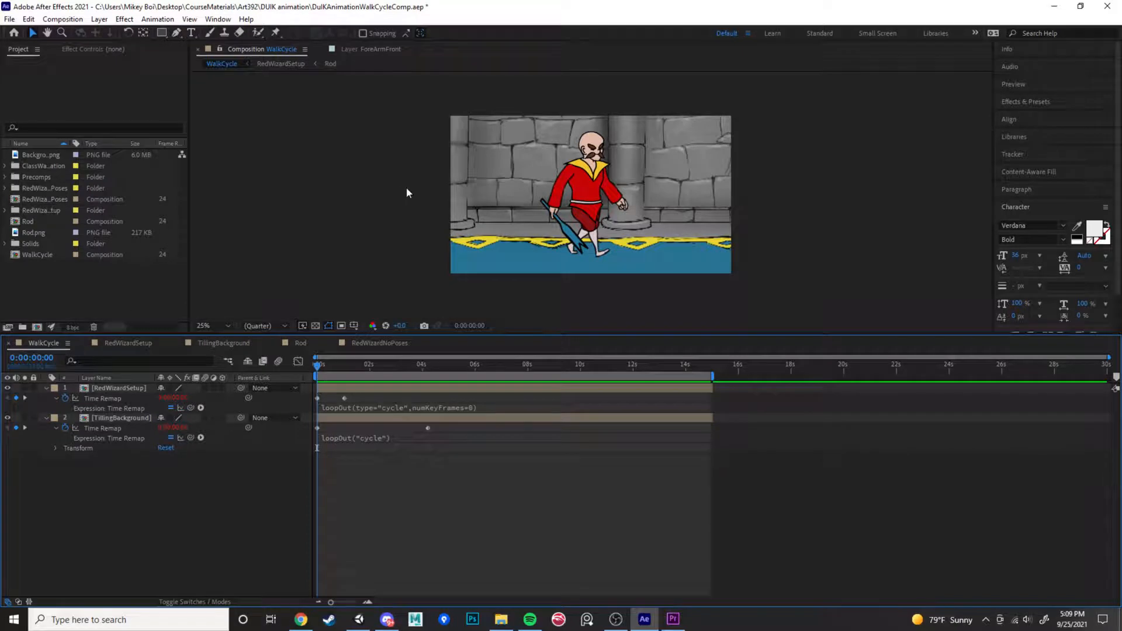
Preview the WalkCycle composition's animation and stop the playback
{"action": "key", "text": "space"}
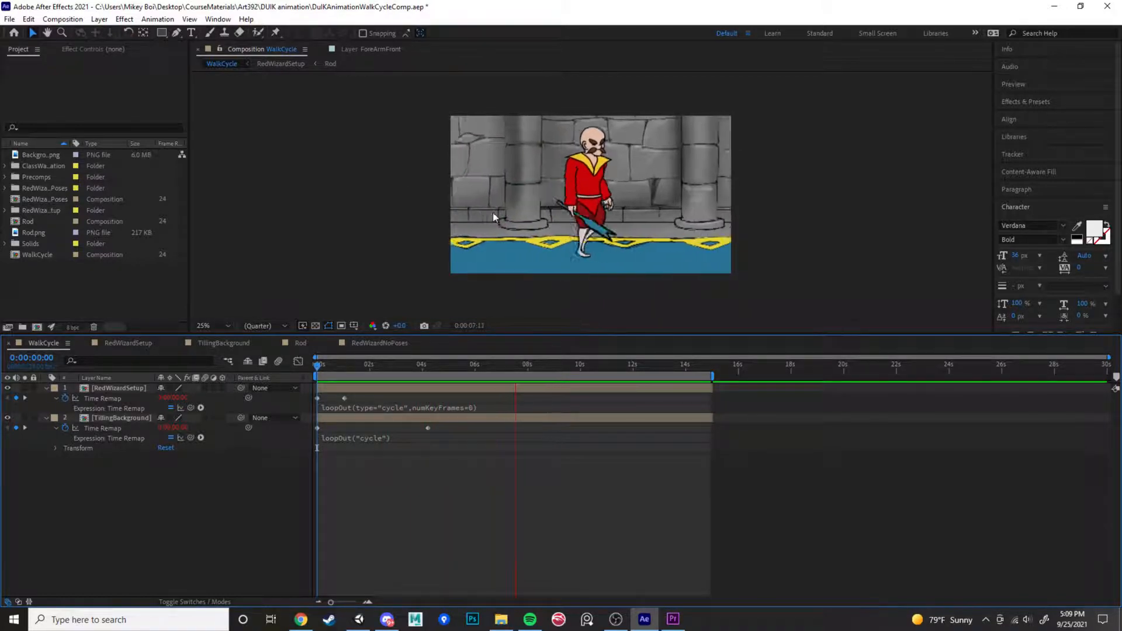
{"action": "key", "text": "space"}
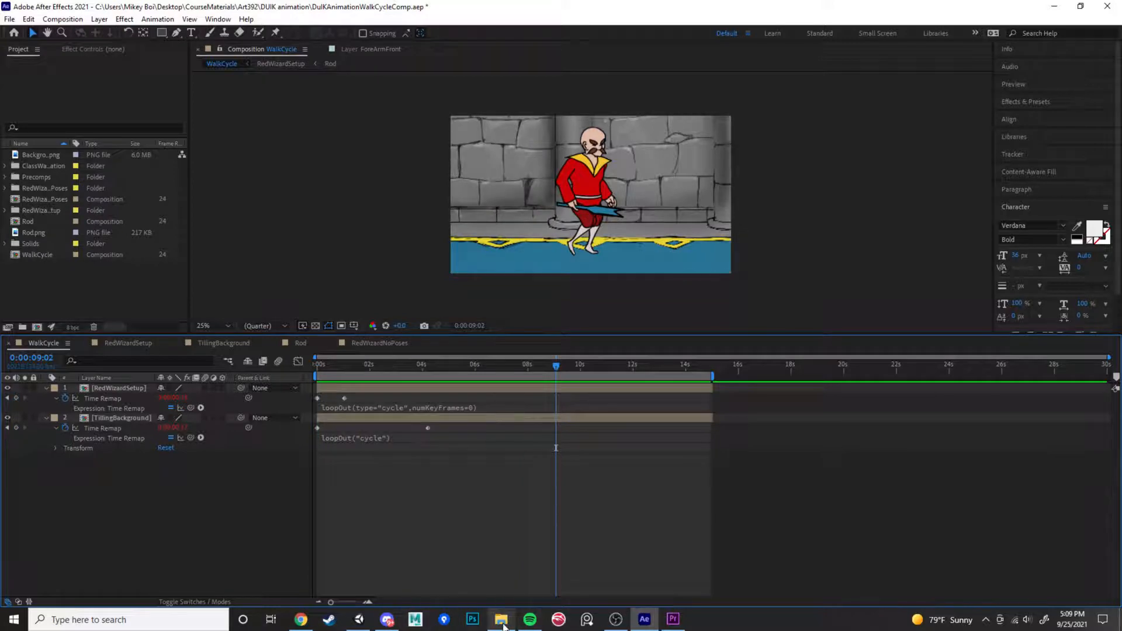
Switch to Chrome, search the web for "duik bassel" and find the download link on the Rainbox Laboratory Duik page
{"action": "left_click", "coordinate": [300, 620]}
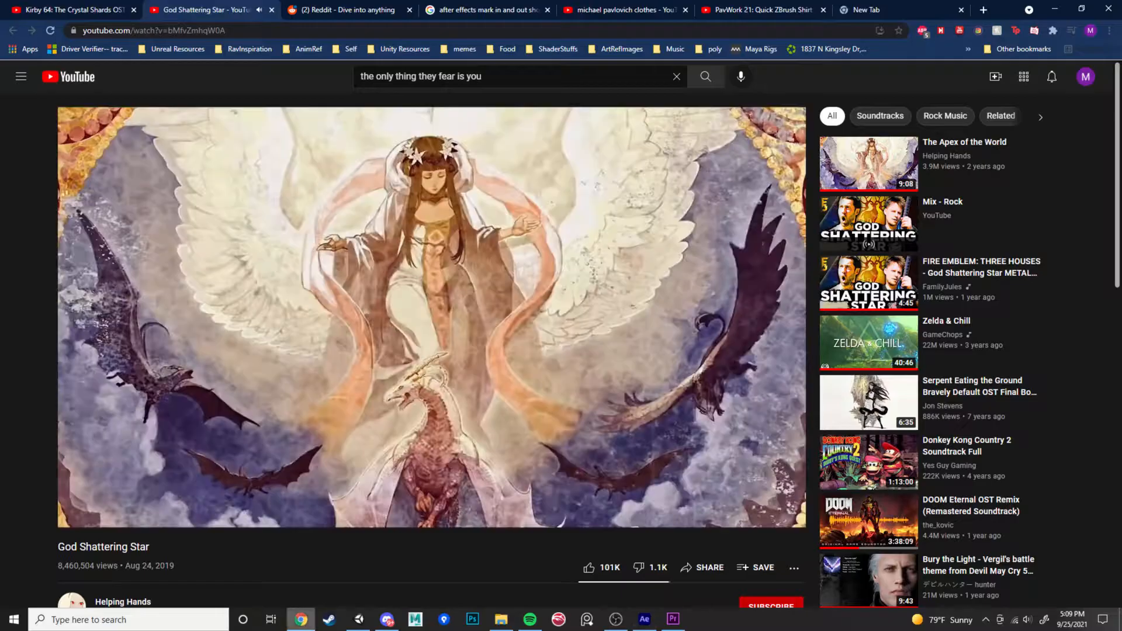
{"action": "left_click", "coordinate": [941, 10]}
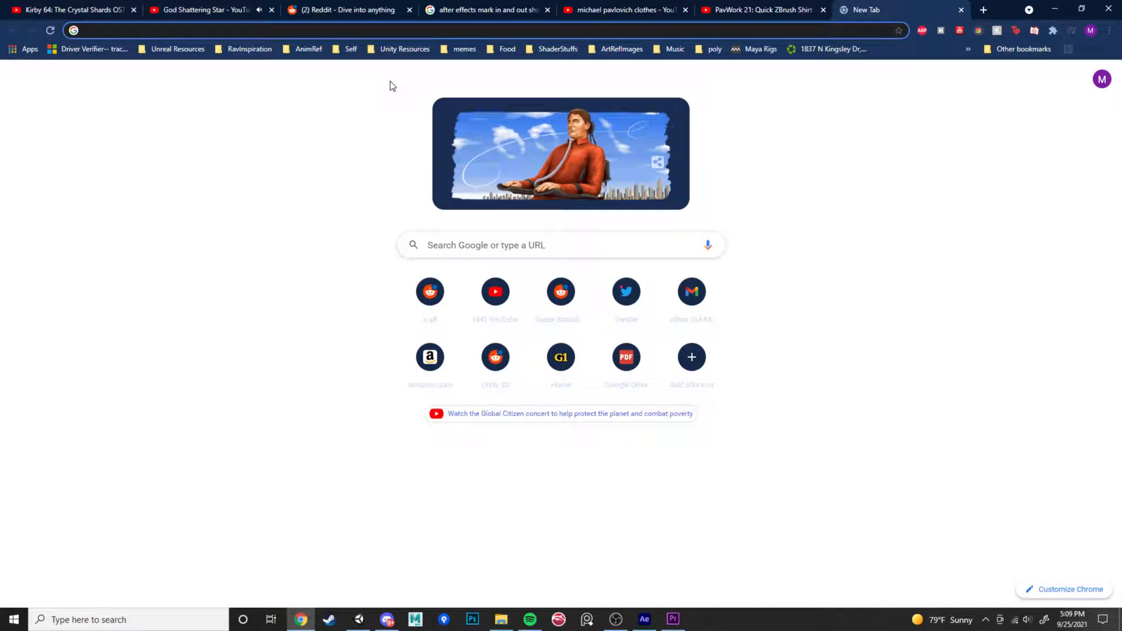
{"action": "type", "text": "duik bassel"}
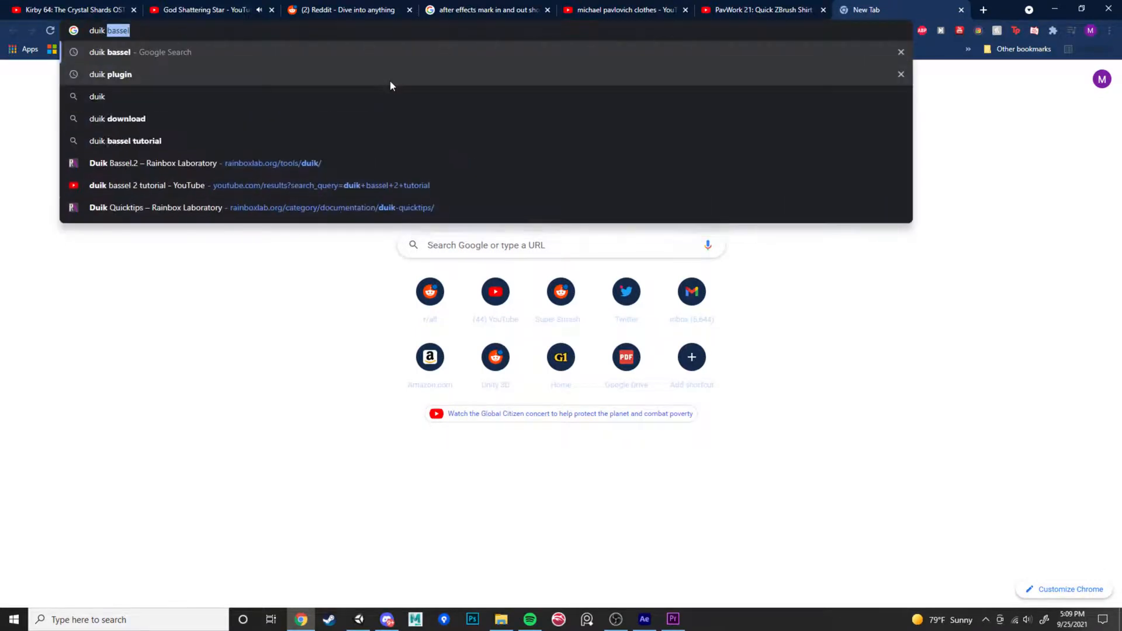
{"action": "key", "text": "Down"}
{"action": "key", "text": "Up"}
{"action": "key", "text": "Return"}
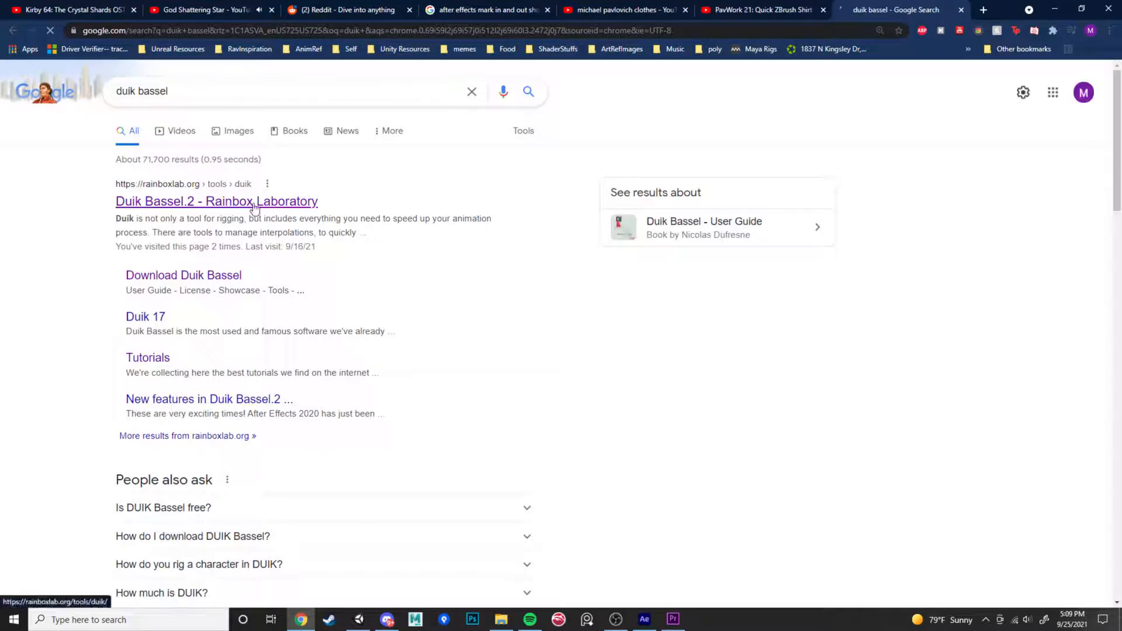
{"action": "left_click", "coordinate": [222, 205]}
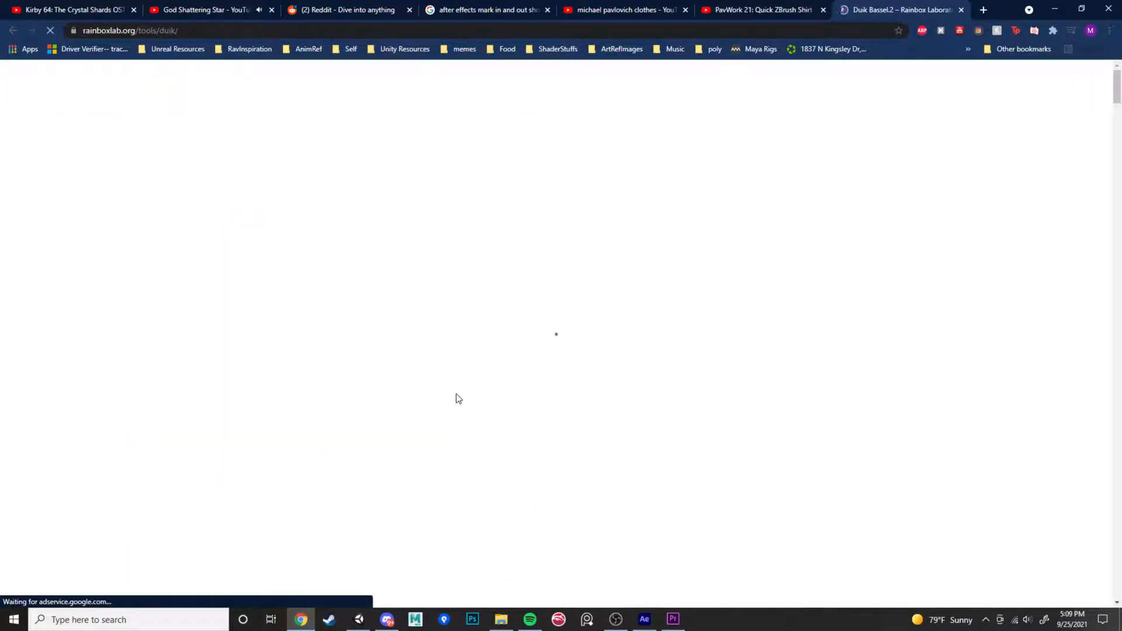
{"action": "scroll", "coordinate": [491, 345], "scroll_direction": "down", "scroll_amount": 8}
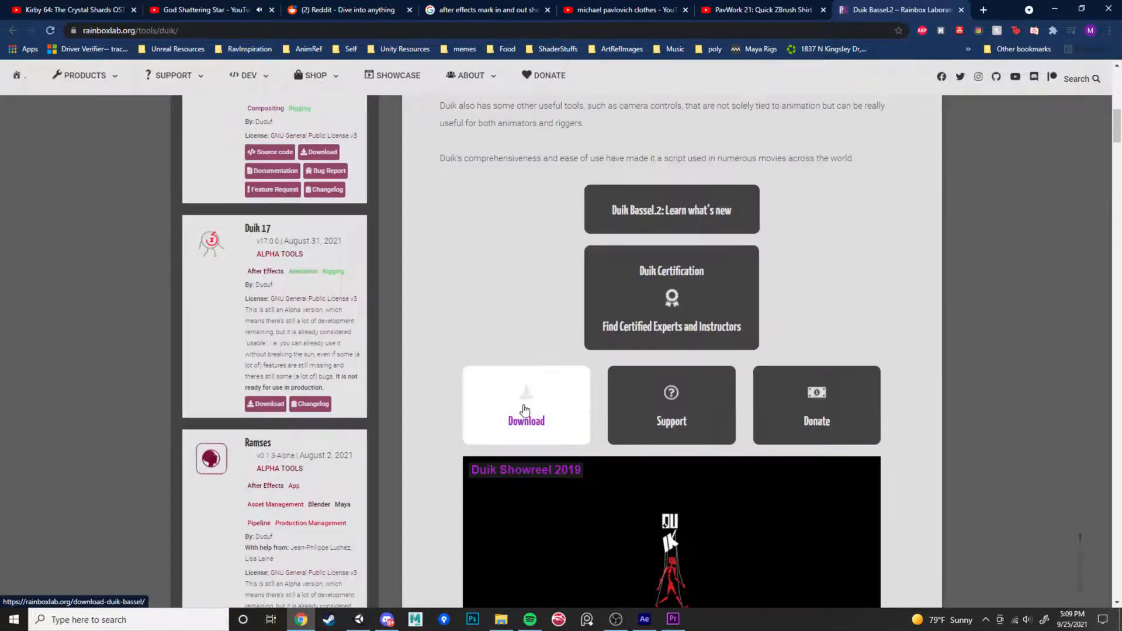
Switch to File Explorer and open the extracted Duik_Bassel.2_16.2.30 folder in Downloads
{"action": "left_click", "coordinate": [502, 620]}
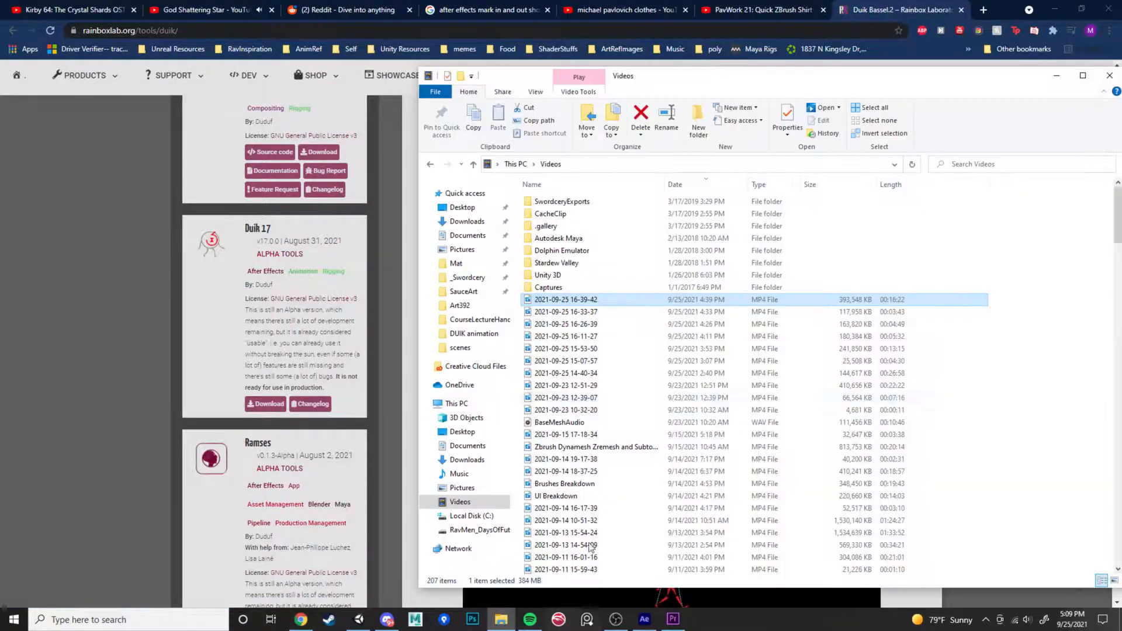
{"action": "left_click", "coordinate": [465, 221]}
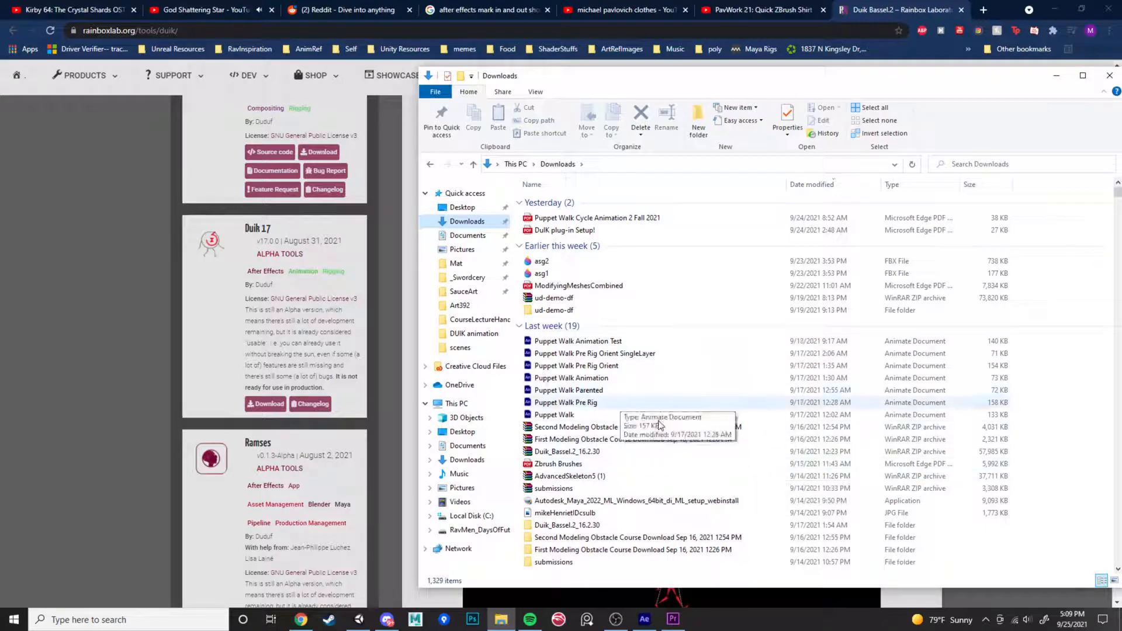
{"action": "scroll", "coordinate": [644, 380], "scroll_direction": "down", "scroll_amount": 3}
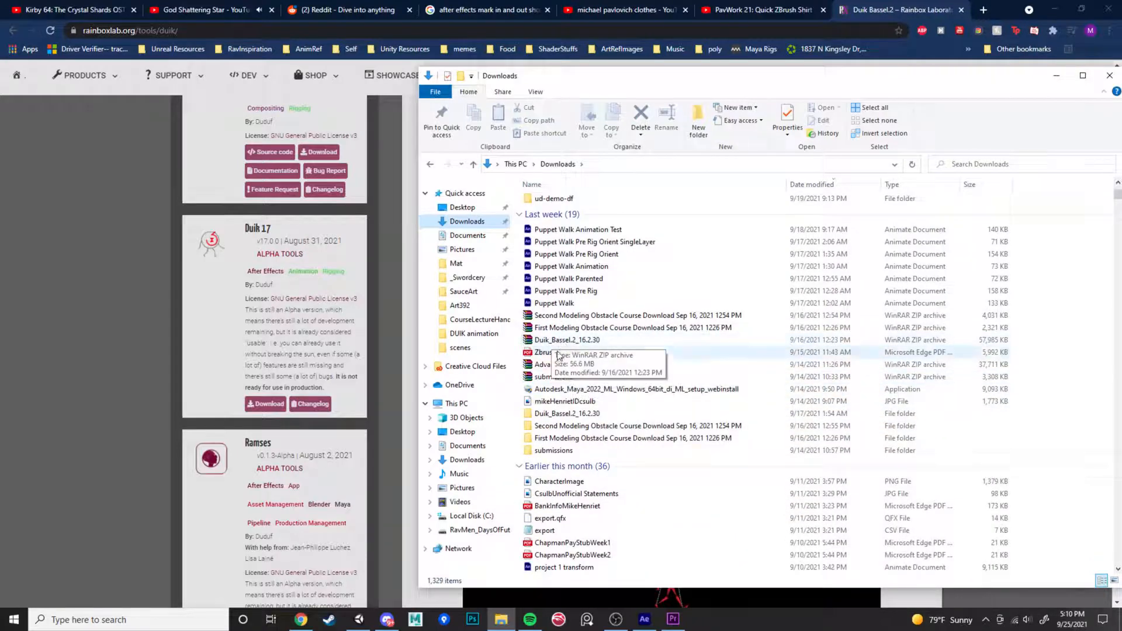
{"action": "left_click", "coordinate": [544, 416]}
{"action": "double_click", "coordinate": [544, 416]}
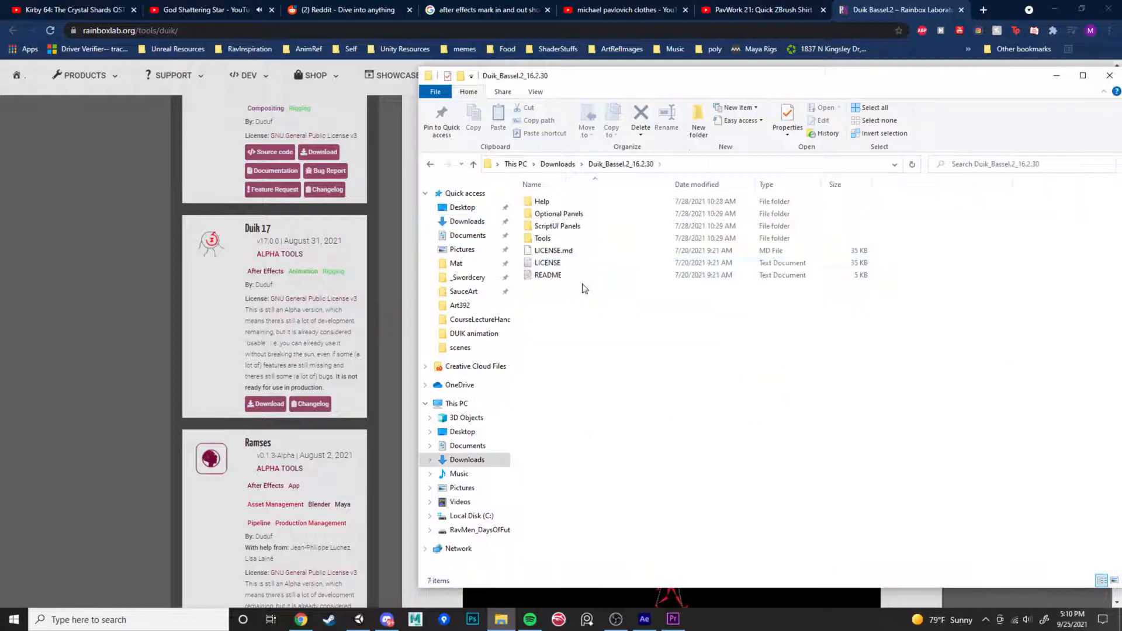
Select the Duik Bassel.2 script file in the extracted download's ScriptUI Panels folder
{"action": "double_click", "coordinate": [564, 227]}
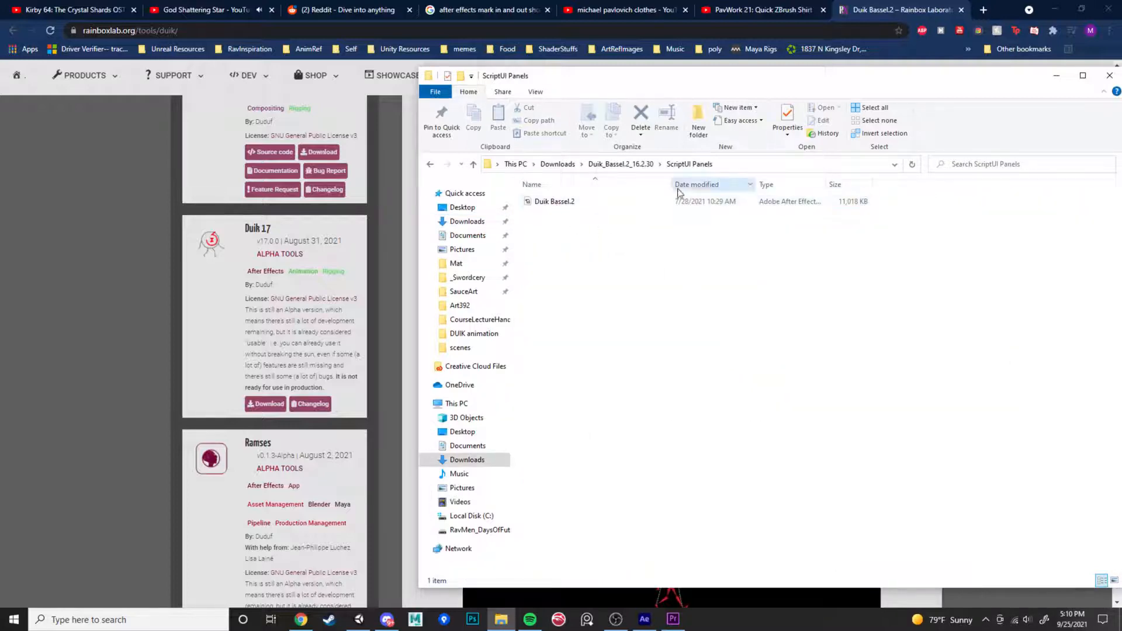
{"action": "left_click", "coordinate": [621, 164]}
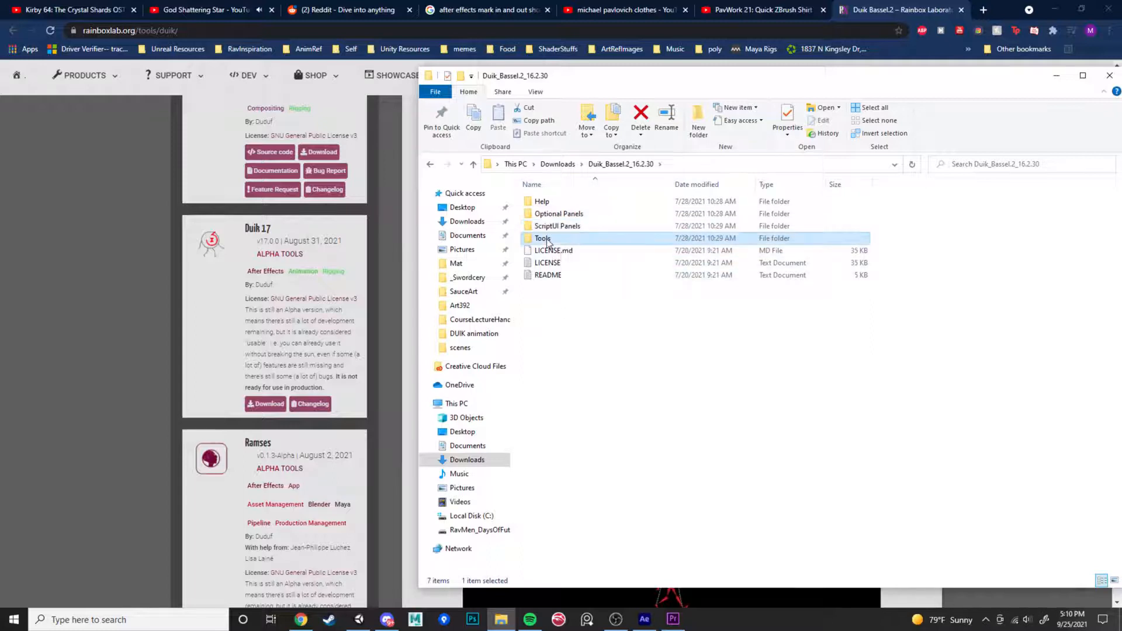
{"action": "double_click", "coordinate": [552, 228]}
{"action": "left_click", "coordinate": [555, 202]}
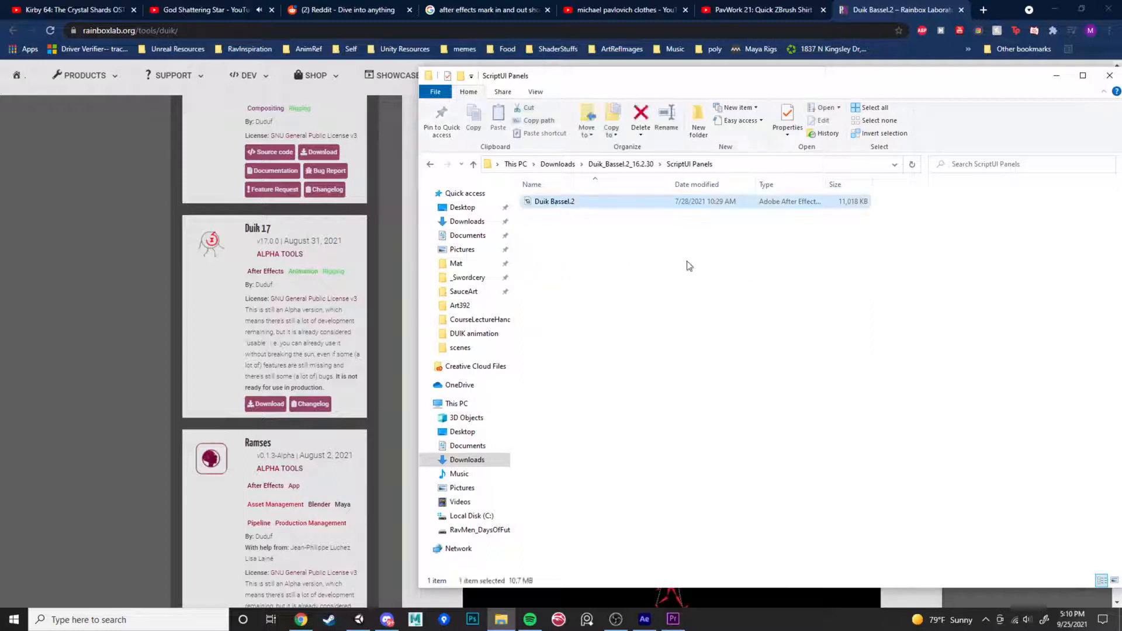
{"action": "key", "text": "ctrl"}
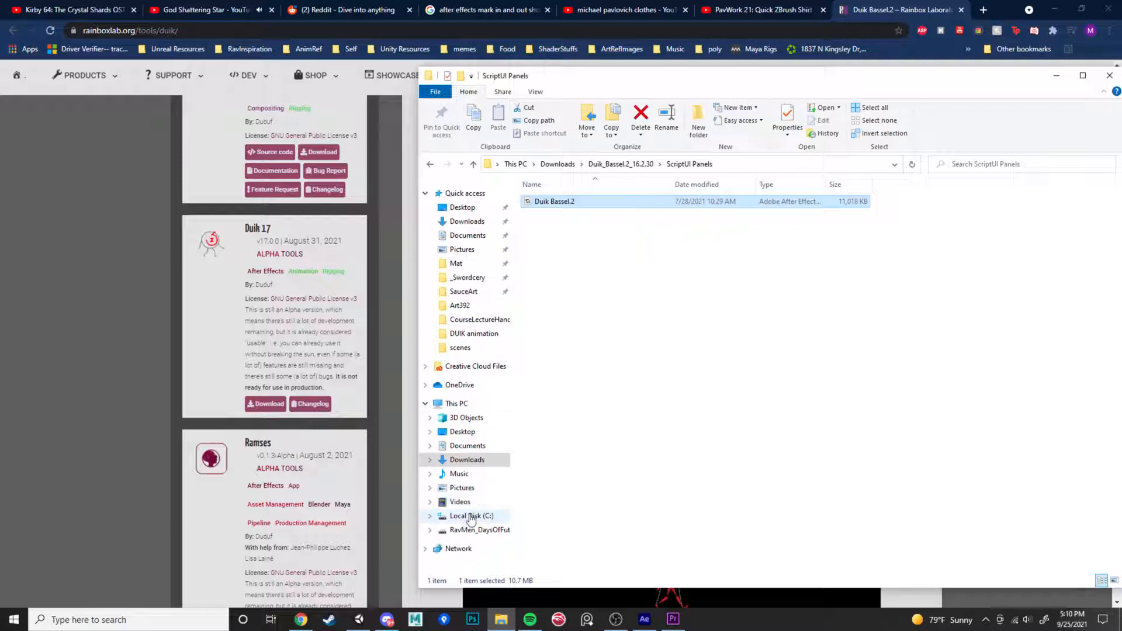
Browse to C:\Program Files\Adobe\Adobe After Effects 2021\Support Files\Scripts\ScriptUI Panels
{"action": "left_click", "coordinate": [471, 517]}
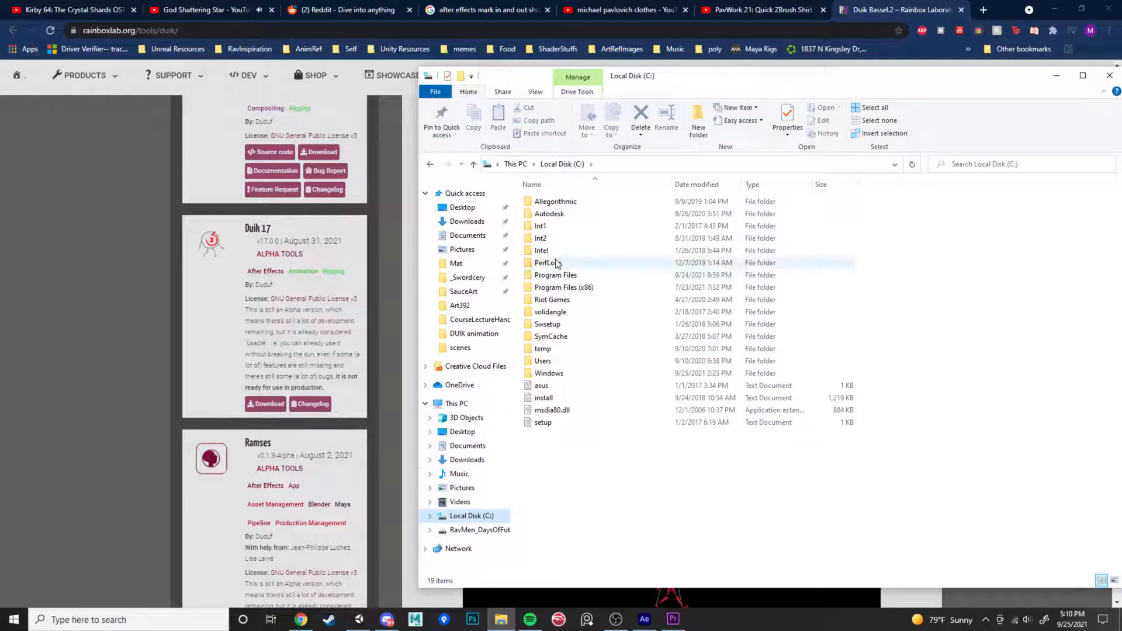
{"action": "left_click", "coordinate": [571, 278]}
{"action": "double_click", "coordinate": [571, 275]}
{"action": "double_click", "coordinate": [547, 203]}
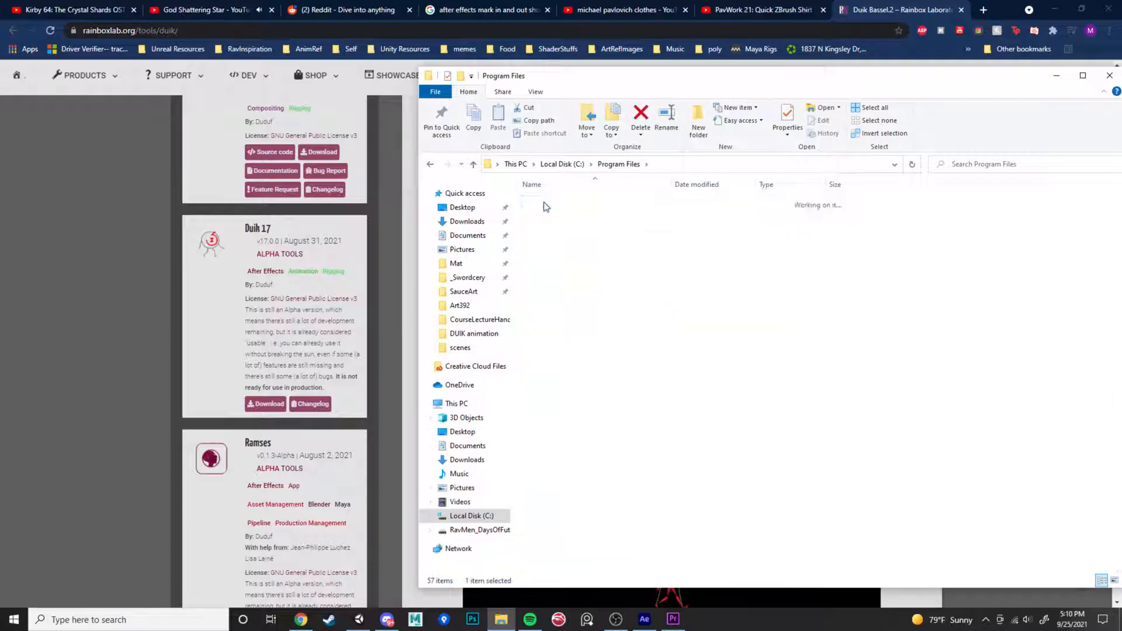
{"action": "double_click", "coordinate": [563, 203]}
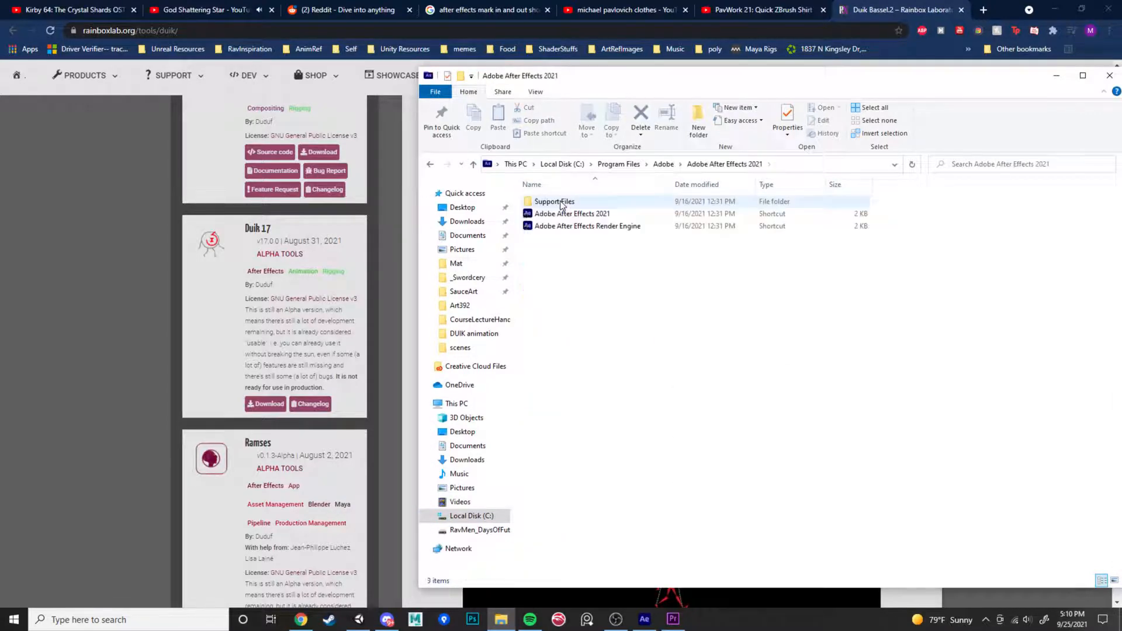
{"action": "left_click", "coordinate": [663, 166]}
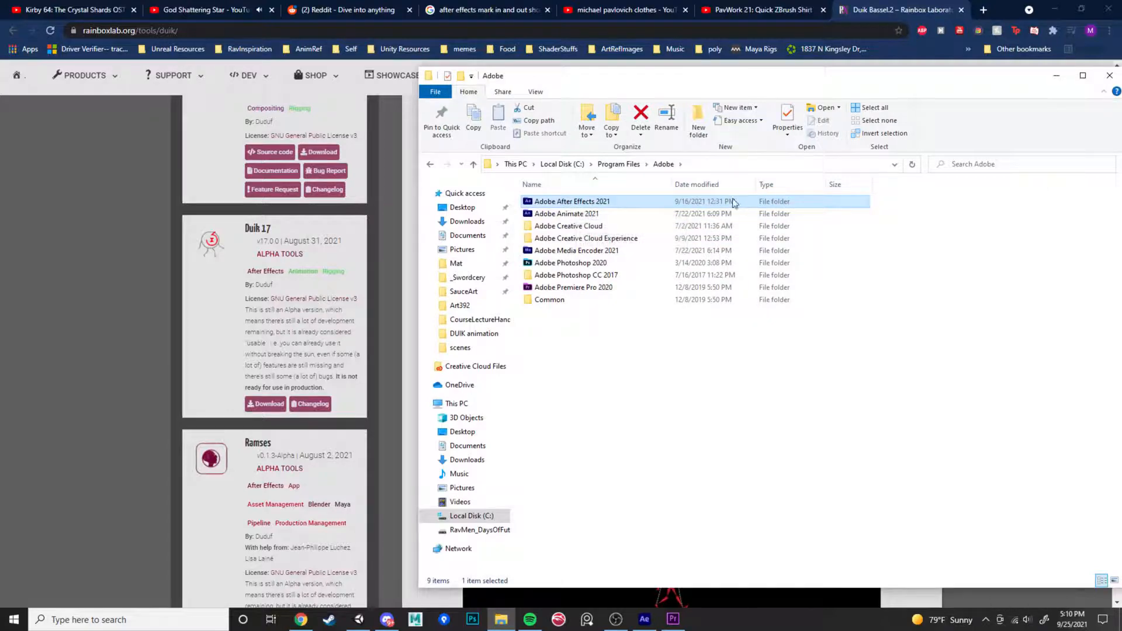
{"action": "double_click", "coordinate": [539, 203]}
{"action": "double_click", "coordinate": [537, 202]}
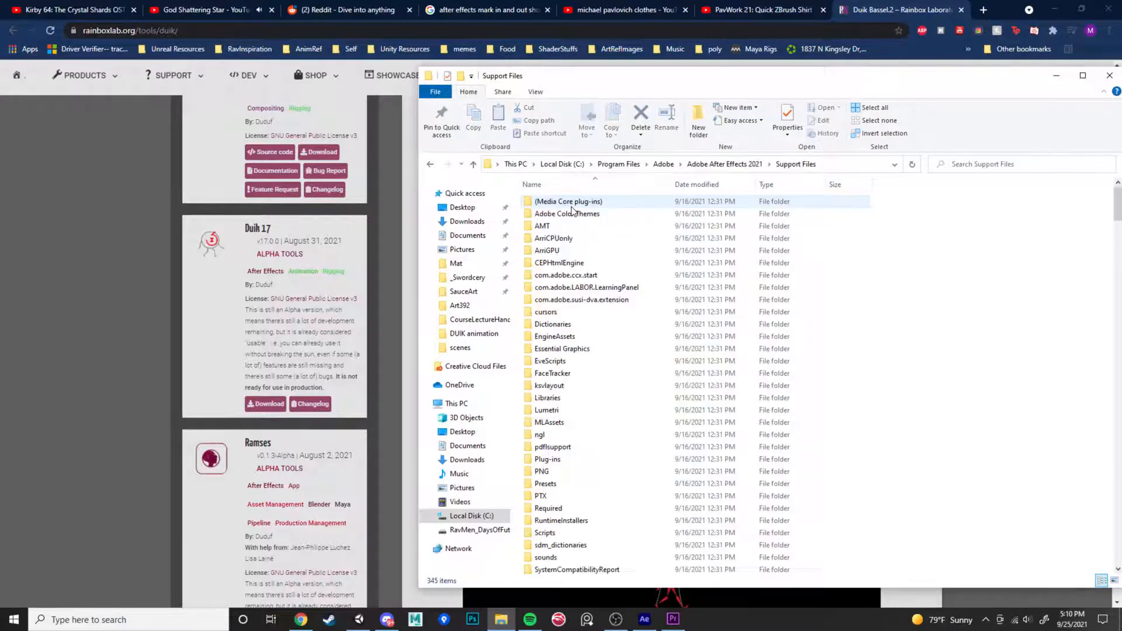
{"action": "scroll", "coordinate": [634, 413], "scroll_direction": "down", "scroll_amount": 3}
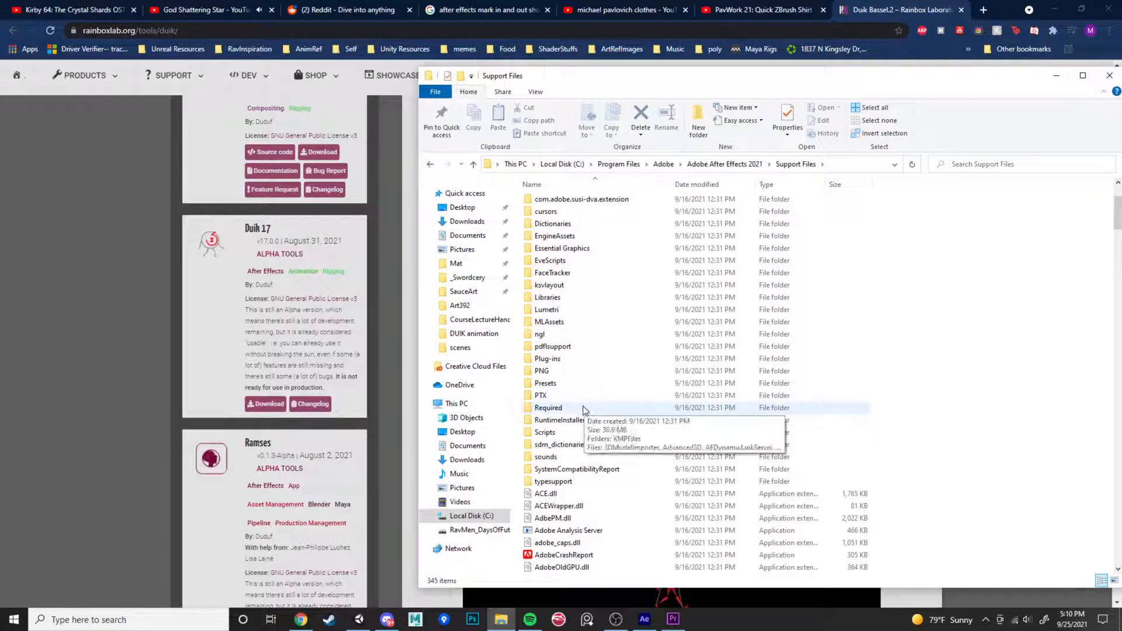
{"action": "left_click", "coordinate": [557, 433]}
{"action": "double_click", "coordinate": [556, 434]}
{"action": "double_click", "coordinate": [570, 230]}
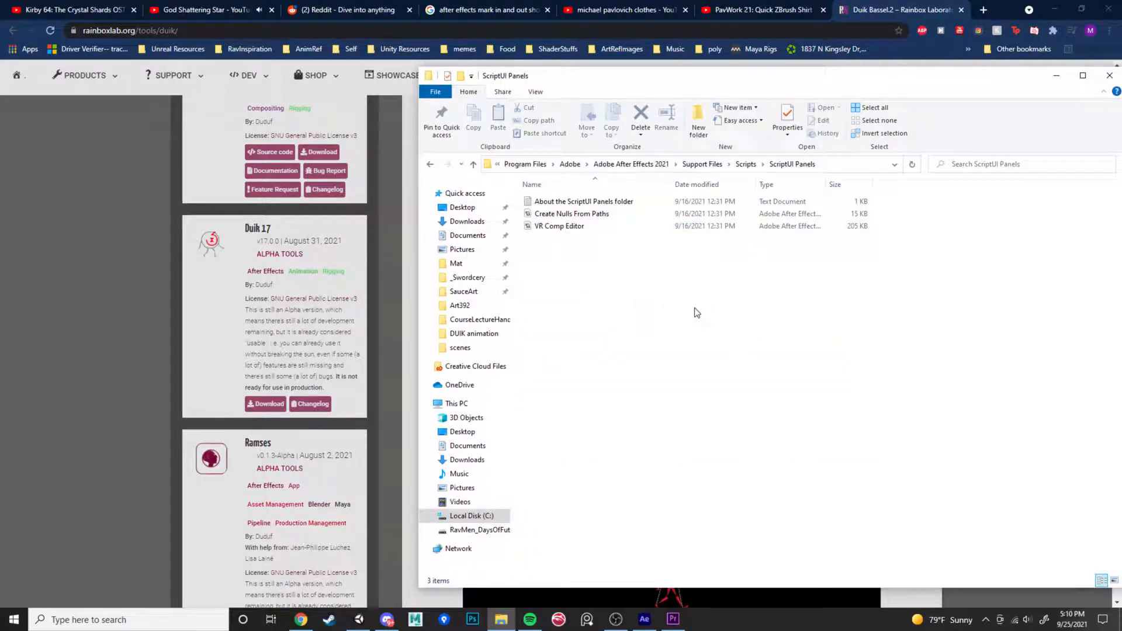
Switch to After Effects and look for Duik Bassel.2.jsx among the available script panels
{"action": "left_click", "coordinate": [645, 619]}
{"action": "left_click", "coordinate": [218, 19]}
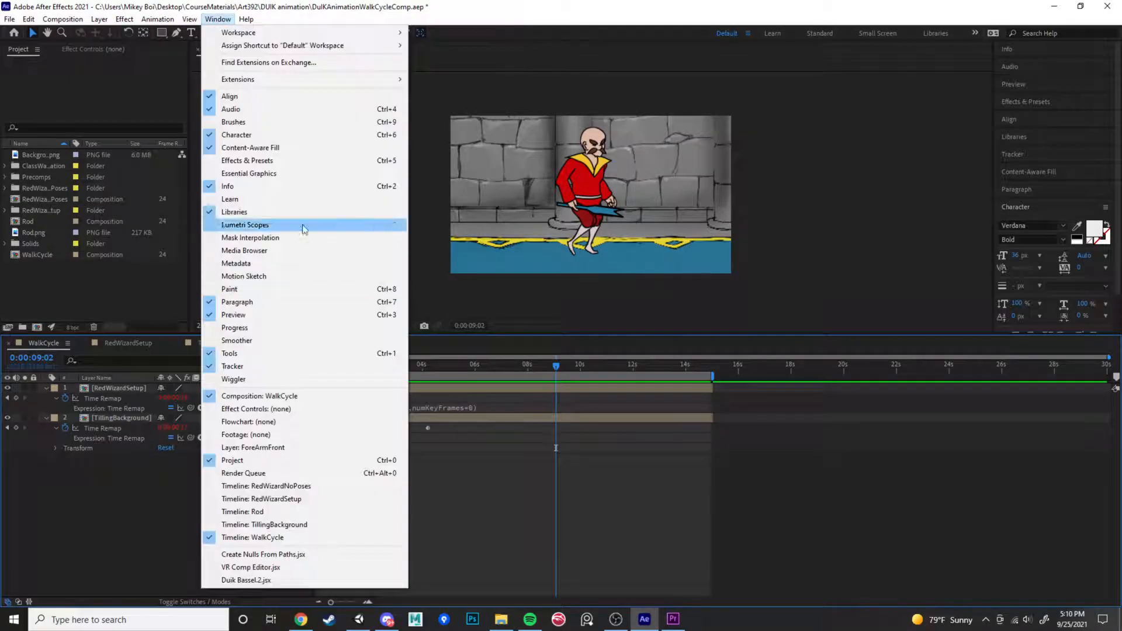
{"action": "left_click", "coordinate": [218, 19]}
Check in the Scripting & Expressions preferences that Allow Scripts to Write Files and Access Network is enabled, and accept the preferences
{"action": "left_click", "coordinate": [27, 18]}
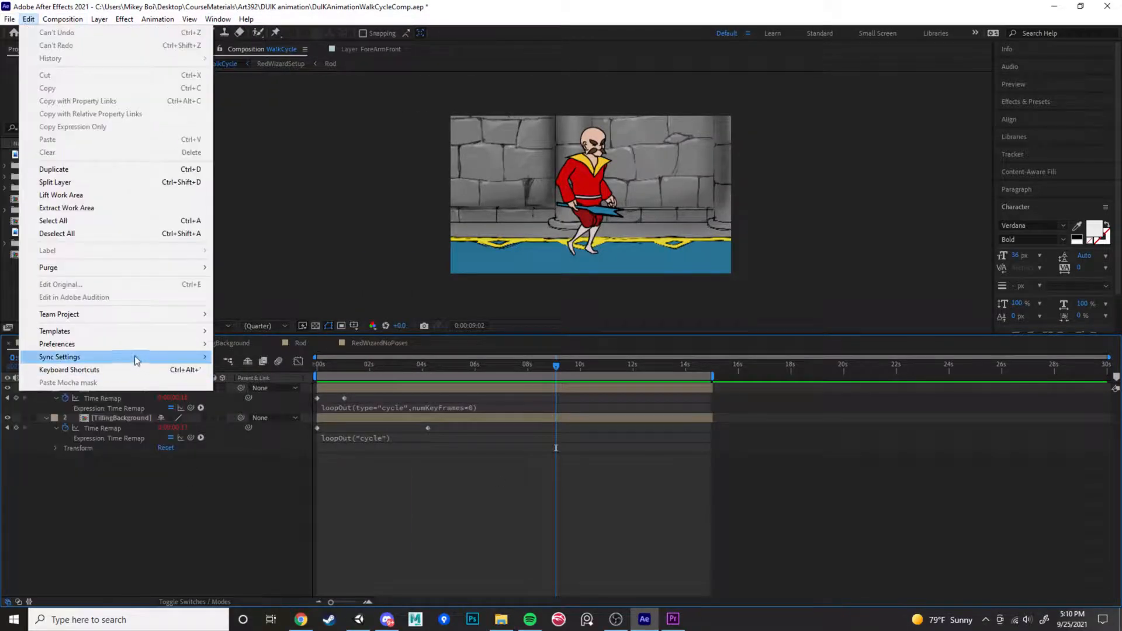
{"action": "mouse_move", "coordinate": [179, 346]}
{"action": "left_click", "coordinate": [268, 346]}
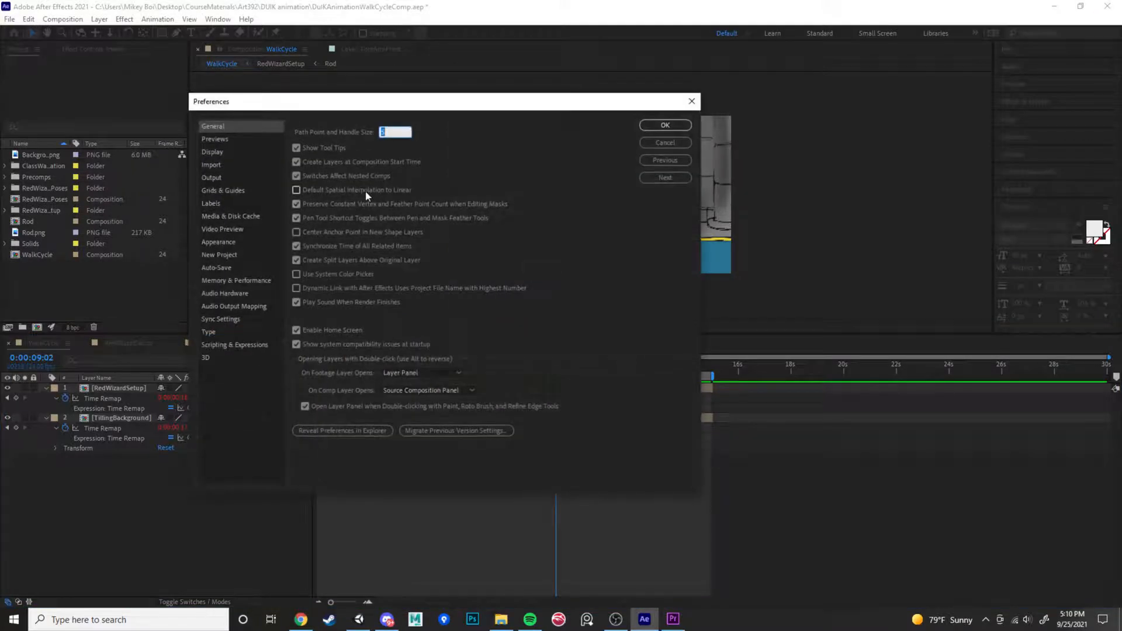
{"action": "left_click", "coordinate": [234, 345]}
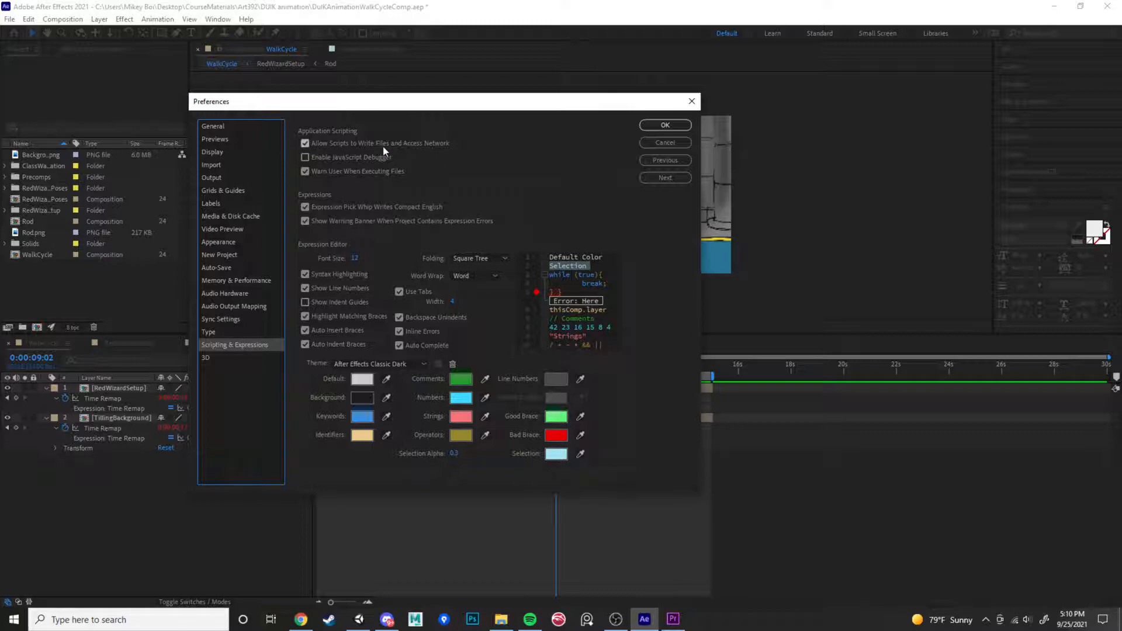
{"action": "left_click", "coordinate": [681, 124]}
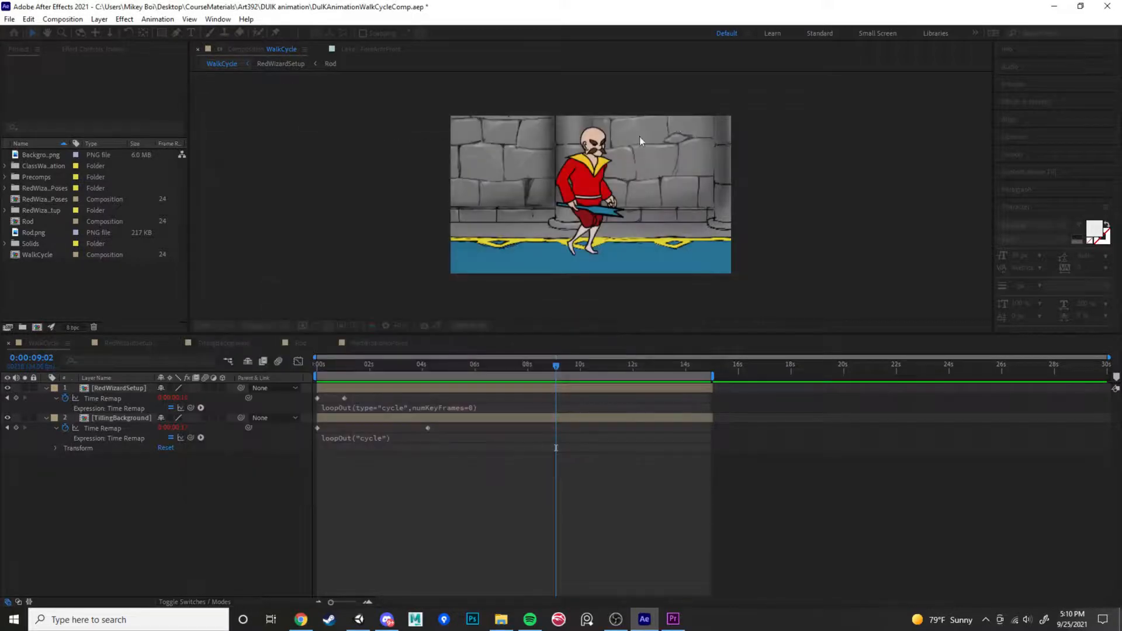
Open the Duik Bassel.2 script panel and move it clear of the composition view
{"action": "left_click", "coordinate": [218, 19]}
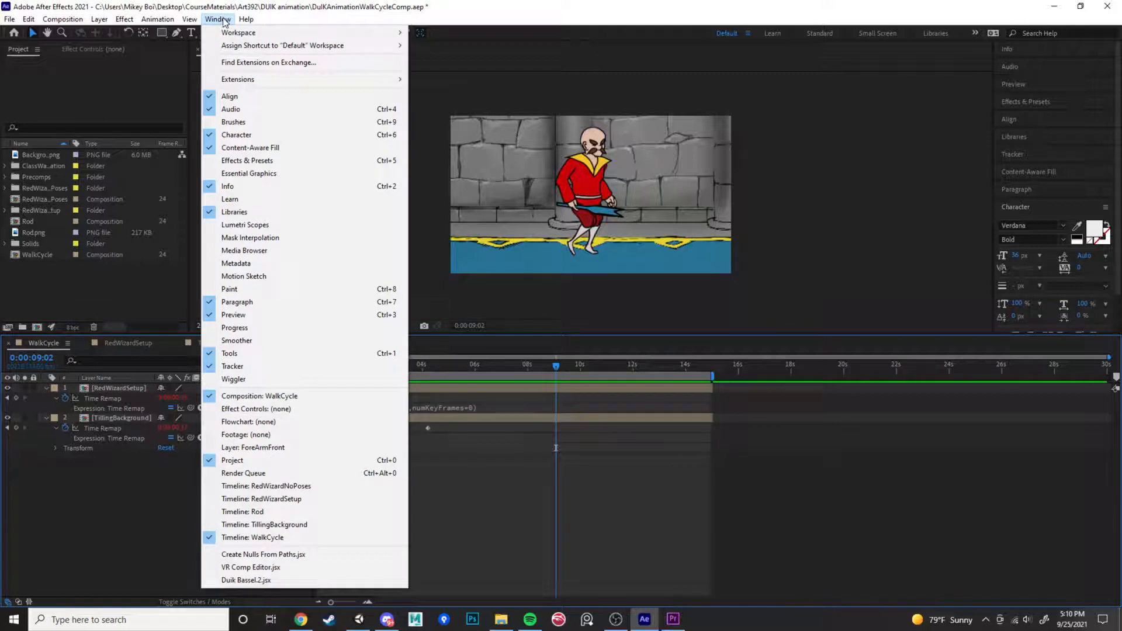
{"action": "left_click", "coordinate": [251, 581]}
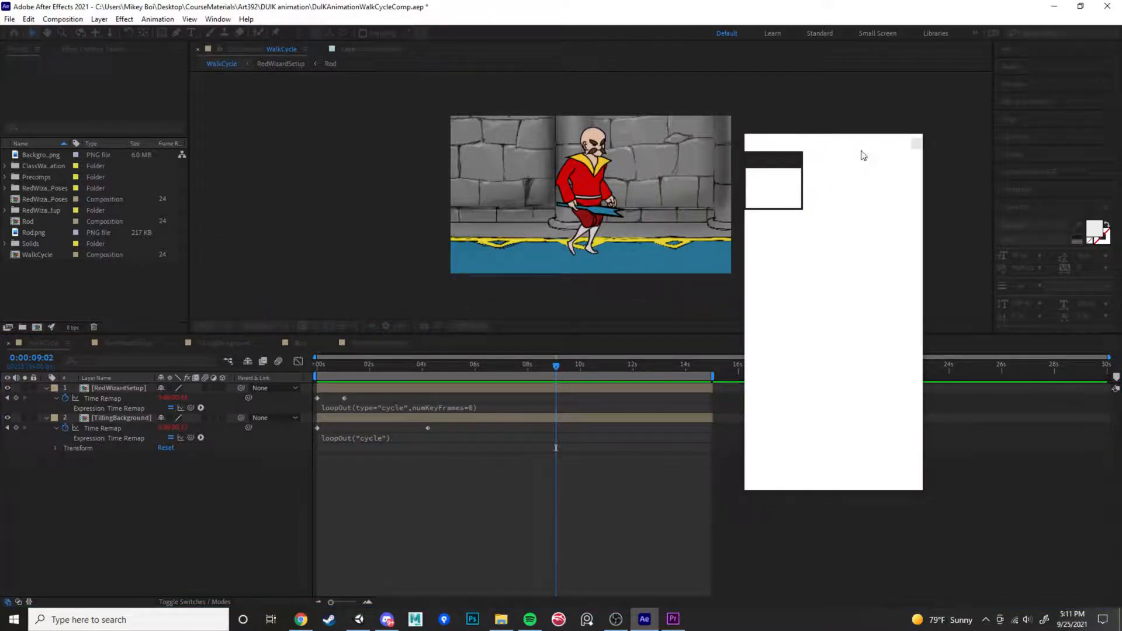
{"action": "left_click_drag", "start_coordinate": [827, 151], "coordinate": [958, 268]}
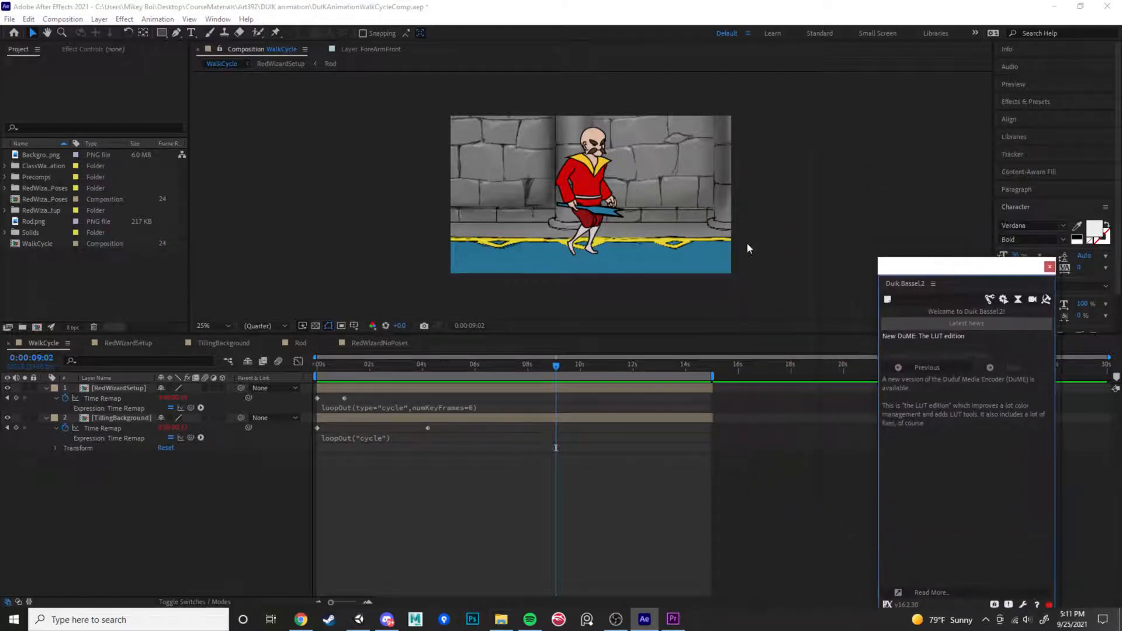
Create a new project, discarding the unsaved changes to DuIKAnimationWalkCycleComp.aep
{"action": "left_click", "coordinate": [9, 20]}
{"action": "mouse_move", "coordinate": [57, 35]}
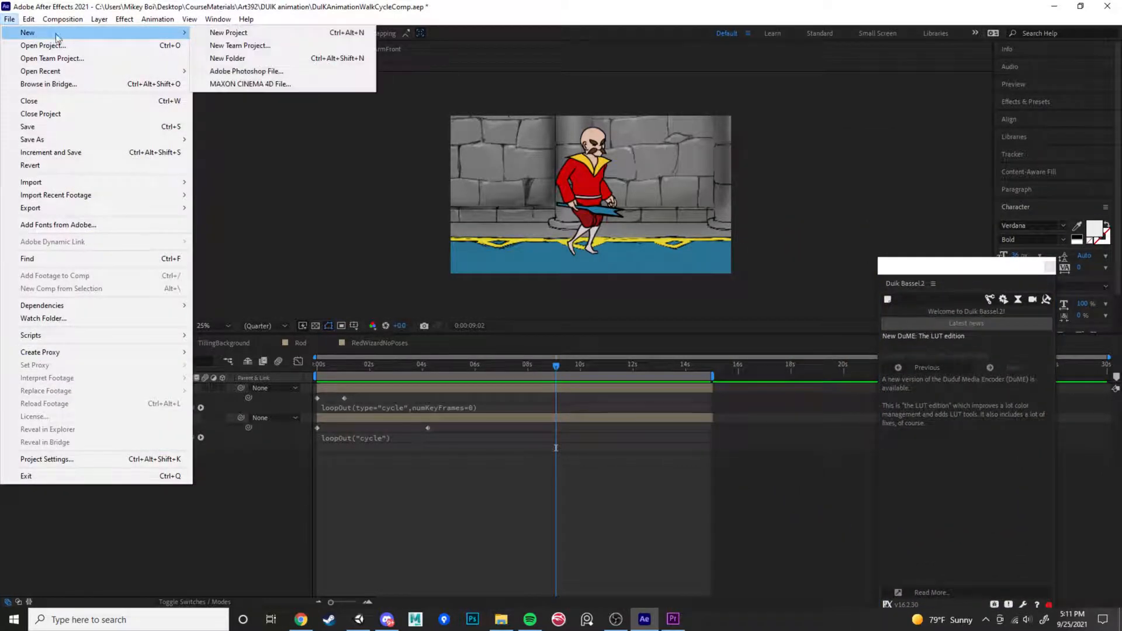
{"action": "left_click", "coordinate": [250, 34]}
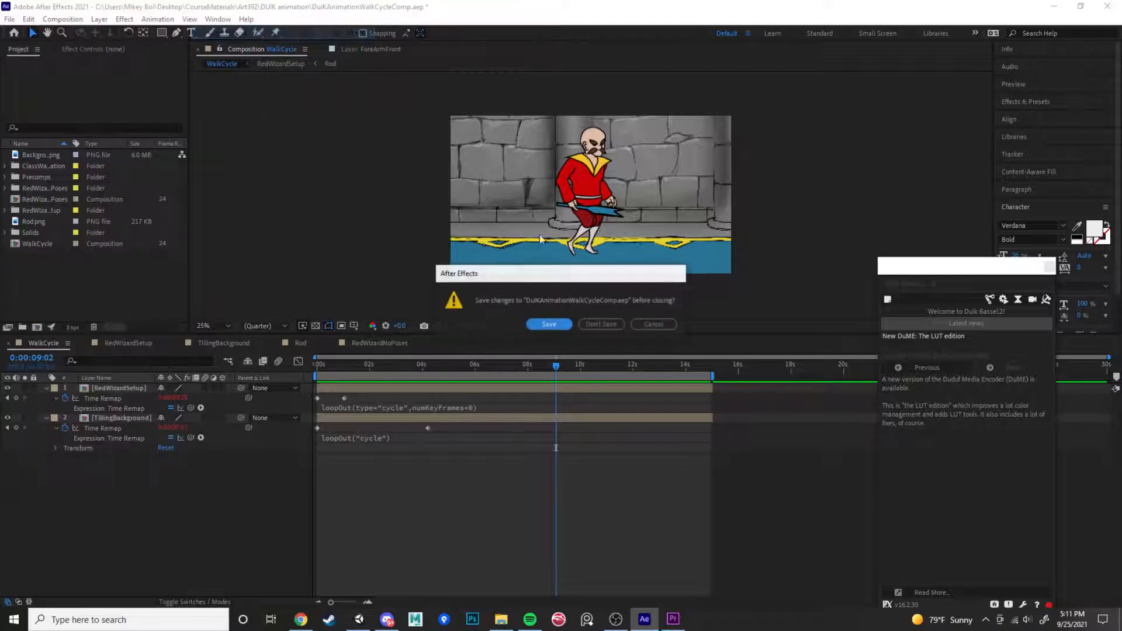
{"action": "left_click", "coordinate": [597, 325]}
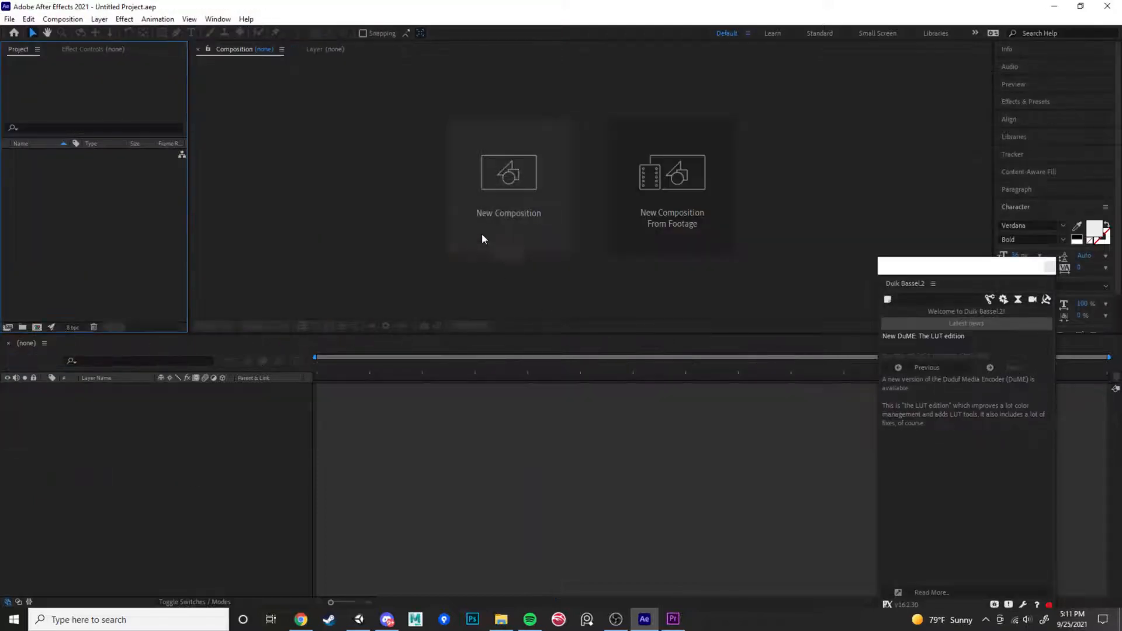
Create a composition named WalkCycleComp and move the Duik Bassel.2 panel higher, clear of the timeline's lower edge
{"action": "left_click", "coordinate": [497, 175]}
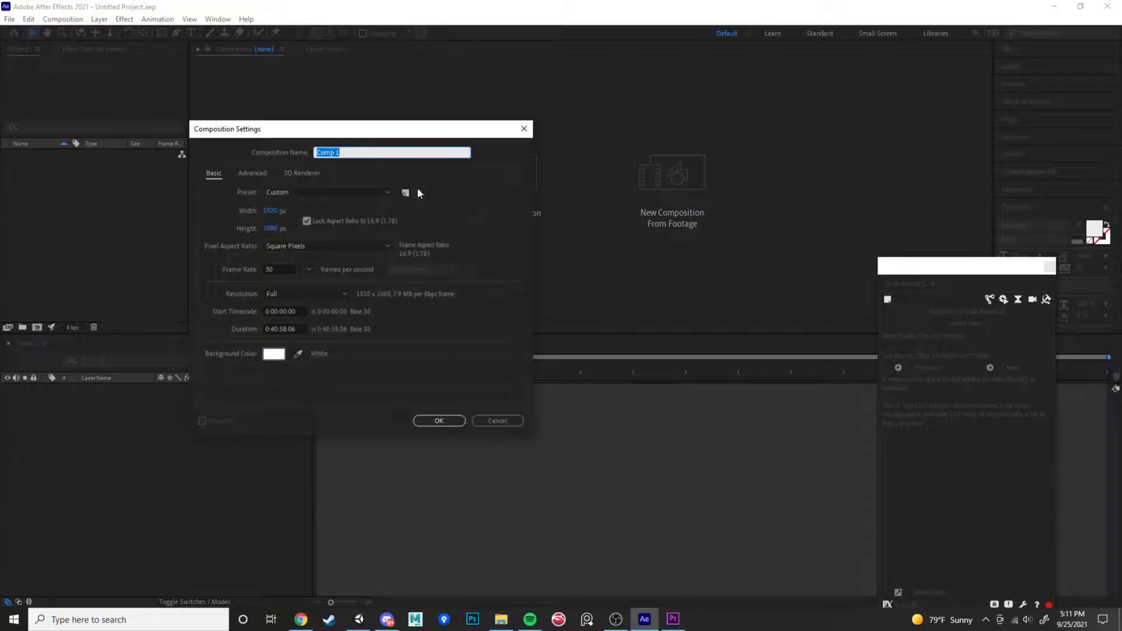
{"action": "type", "text": "WalkCycle"}
{"action": "left_click", "coordinate": [439, 421]}
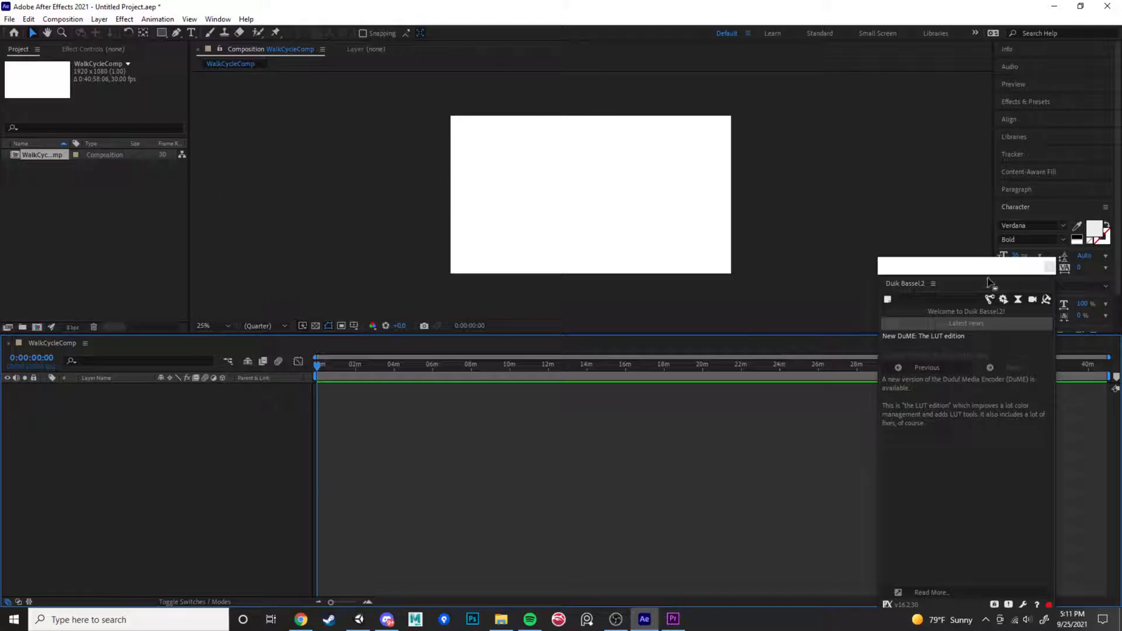
{"action": "left_click_drag", "start_coordinate": [989, 283], "coordinate": [1028, 218]}
Import RedWizardNoPoses from the Art392 folder as Composition - Retain Layer Sizes, without audio
{"action": "left_click", "coordinate": [121, 197]}
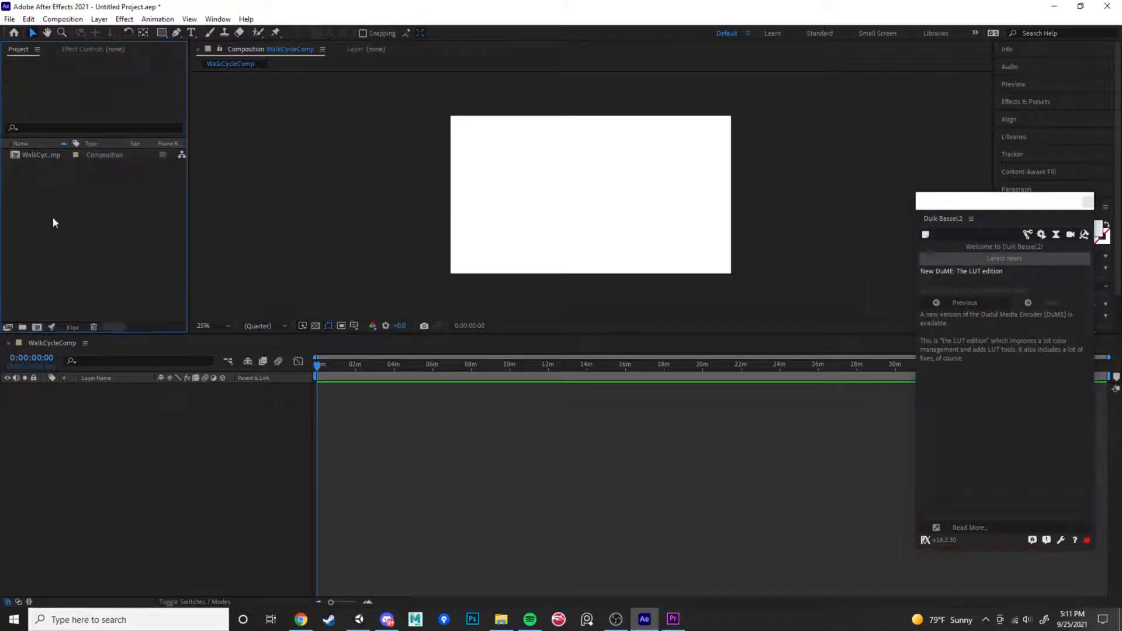
{"action": "right_click", "coordinate": [87, 216]}
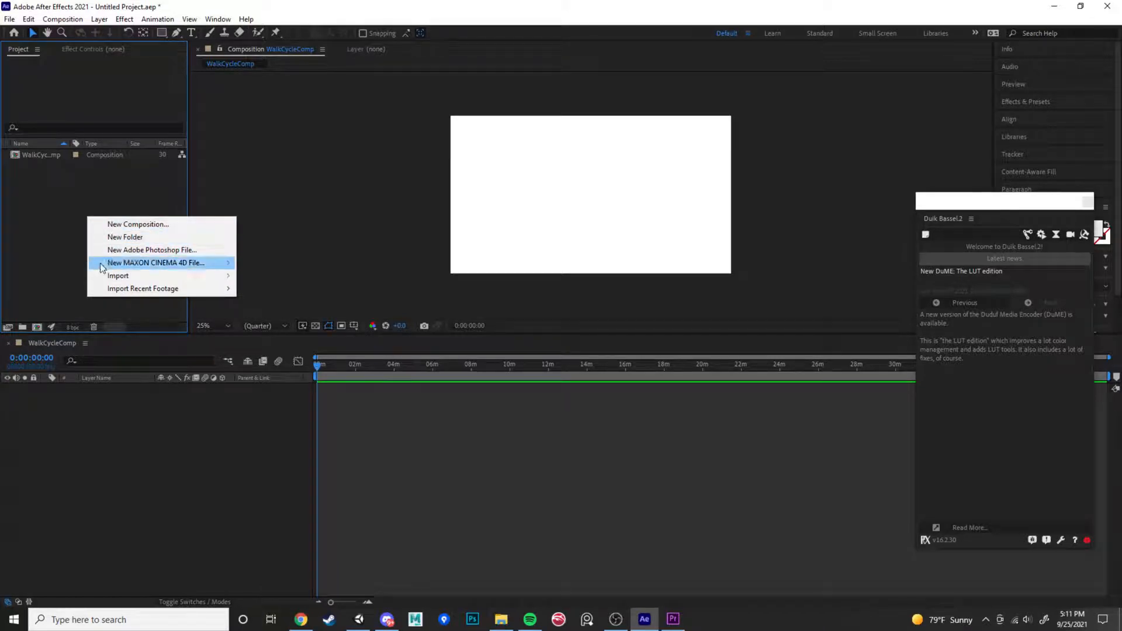
{"action": "mouse_move", "coordinate": [129, 276]}
{"action": "left_click", "coordinate": [283, 275]}
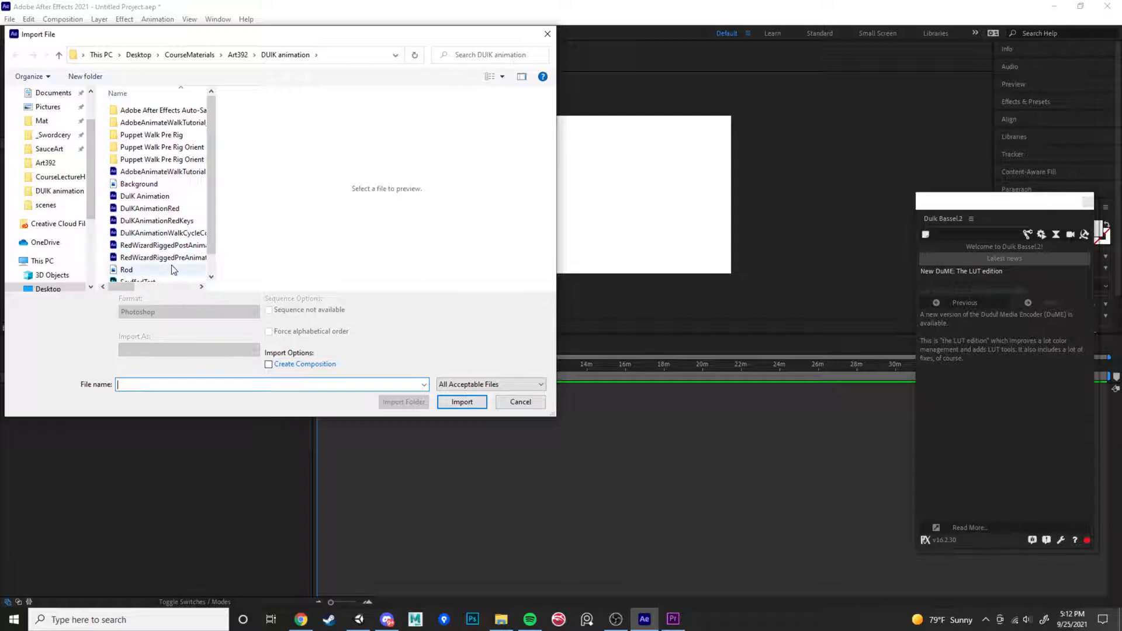
{"action": "left_click", "coordinate": [238, 55]}
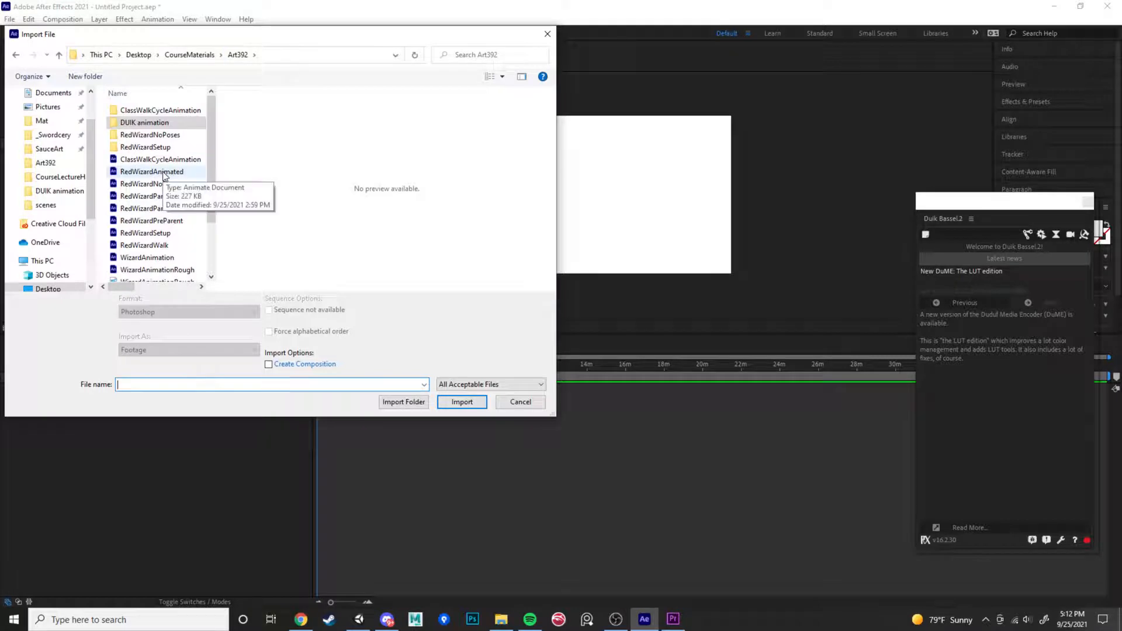
{"action": "left_click", "coordinate": [163, 185]}
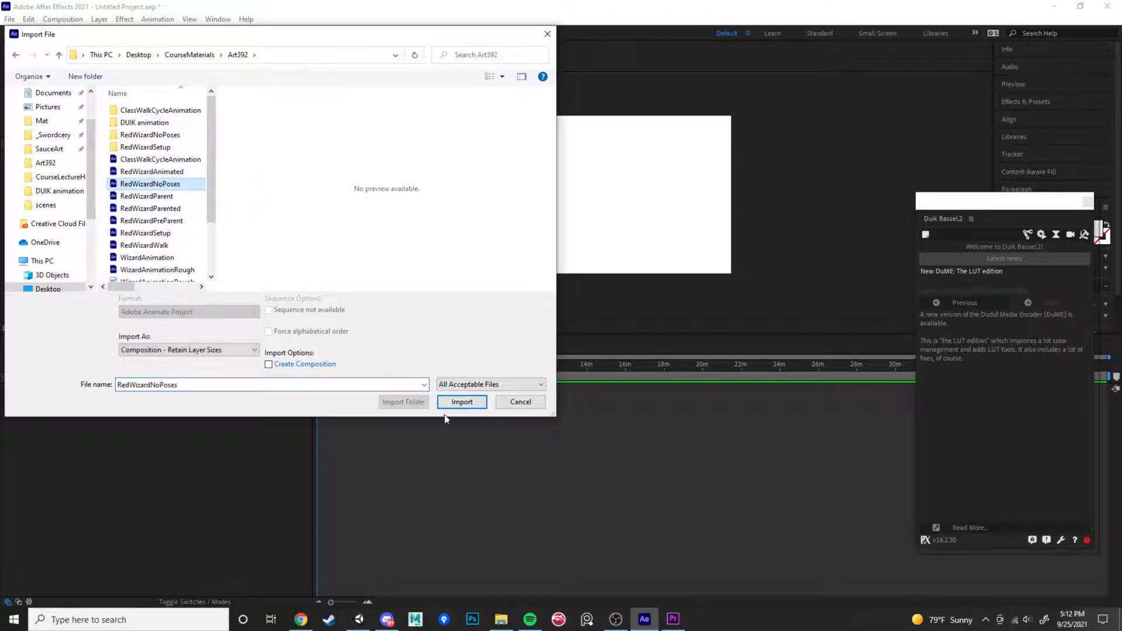
{"action": "left_click", "coordinate": [210, 354]}
{"action": "left_click", "coordinate": [213, 358]}
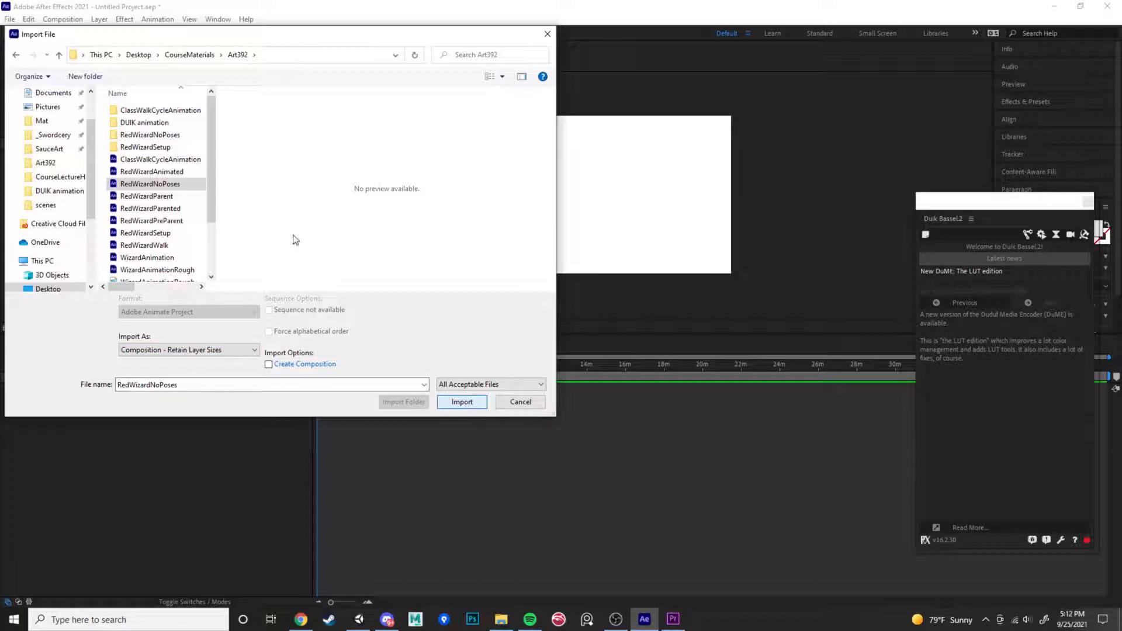
{"action": "key", "text": "Return"}
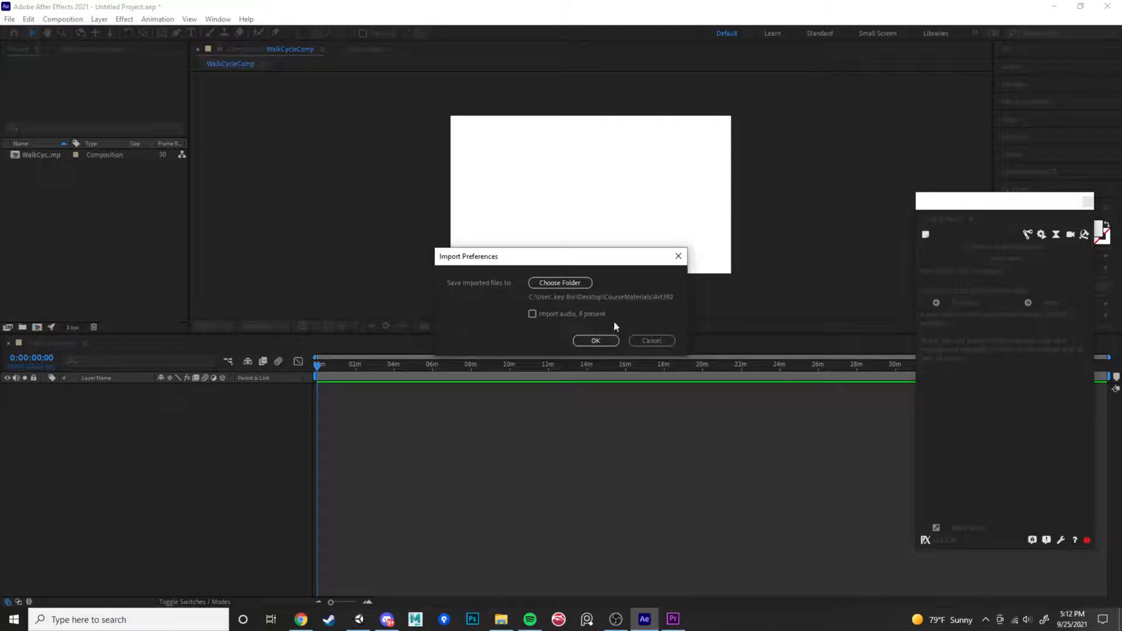
{"action": "left_click", "coordinate": [597, 341]}
{"action": "left_click", "coordinate": [623, 325]}
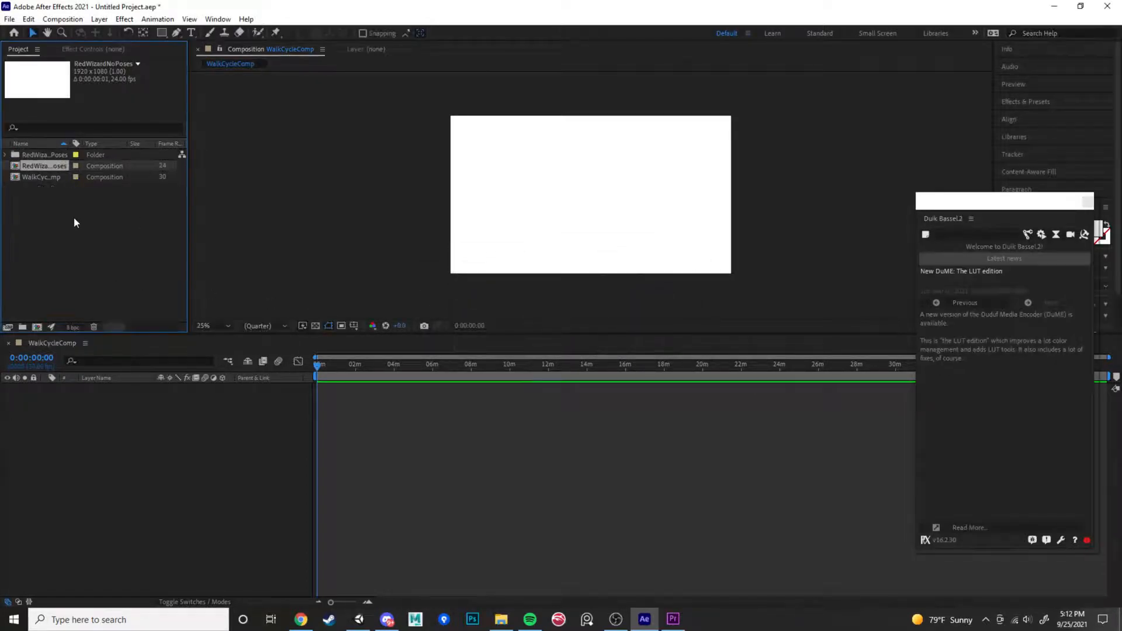
Open the RedWizardNoPoses composition, try pulling the HandFront layer away from the body, and undo the move
{"action": "double_click", "coordinate": [34, 166]}
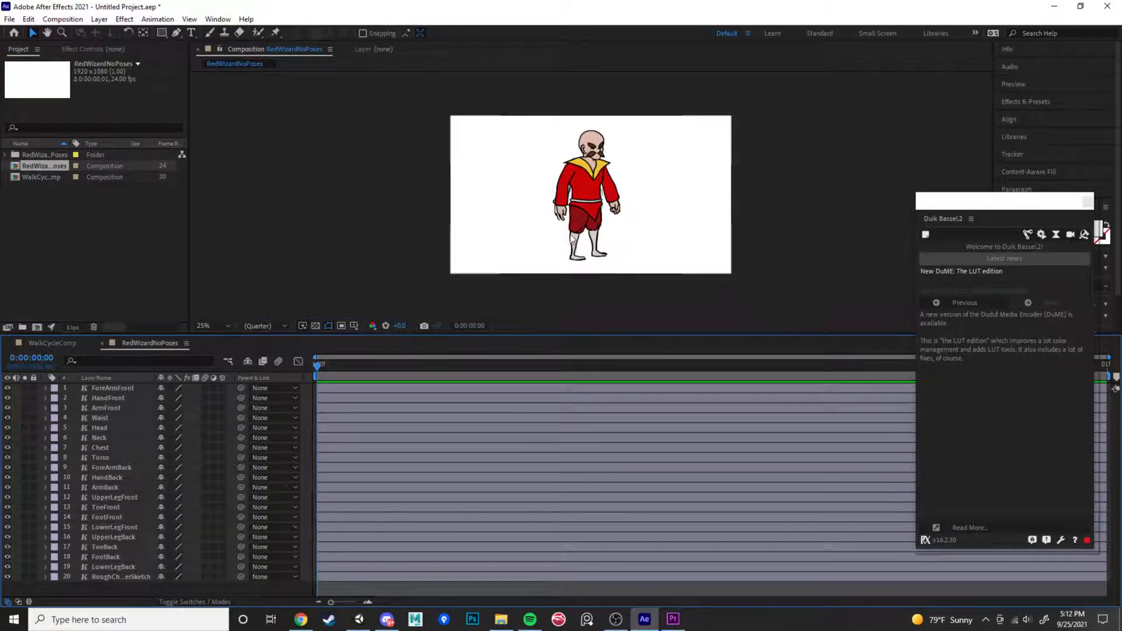
{"action": "left_click", "coordinate": [109, 400]}
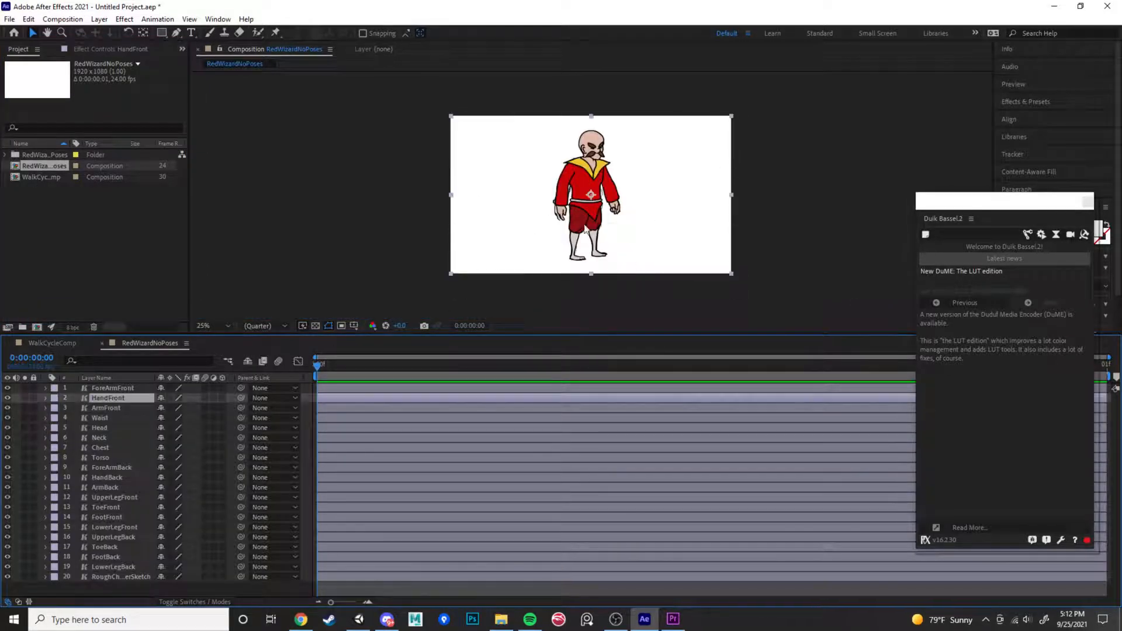
{"action": "mouse_move", "coordinate": [561, 235]}
{"action": "left_mouse_down"}
{"action": "mouse_move", "coordinate": [527, 250]}
{"action": "mouse_move", "coordinate": [455, 248]}
{"action": "mouse_move", "coordinate": [543, 237]}
{"action": "left_mouse_up"}
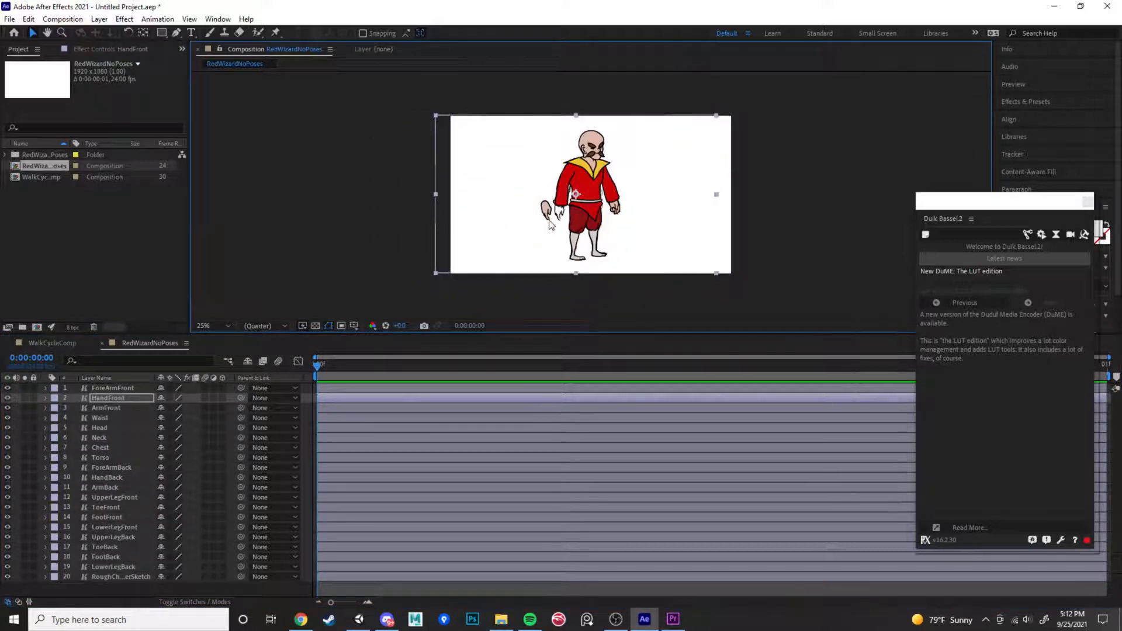
{"action": "key", "text": "period"}
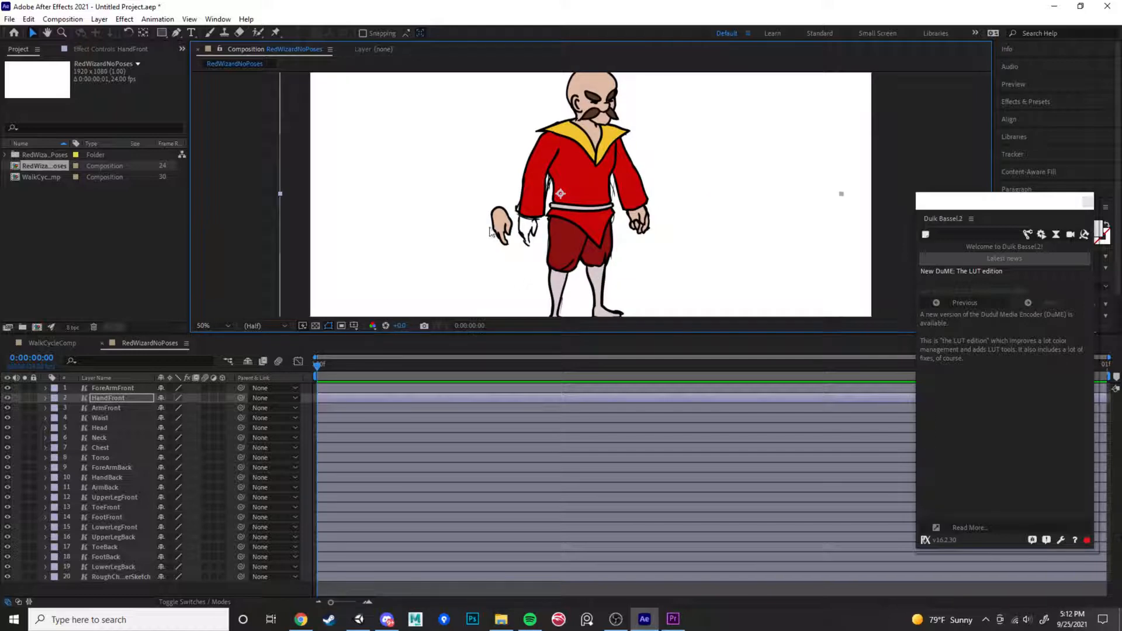
{"action": "key", "text": "ctrl+z"}
{"action": "key", "text": "ctrl+z"}
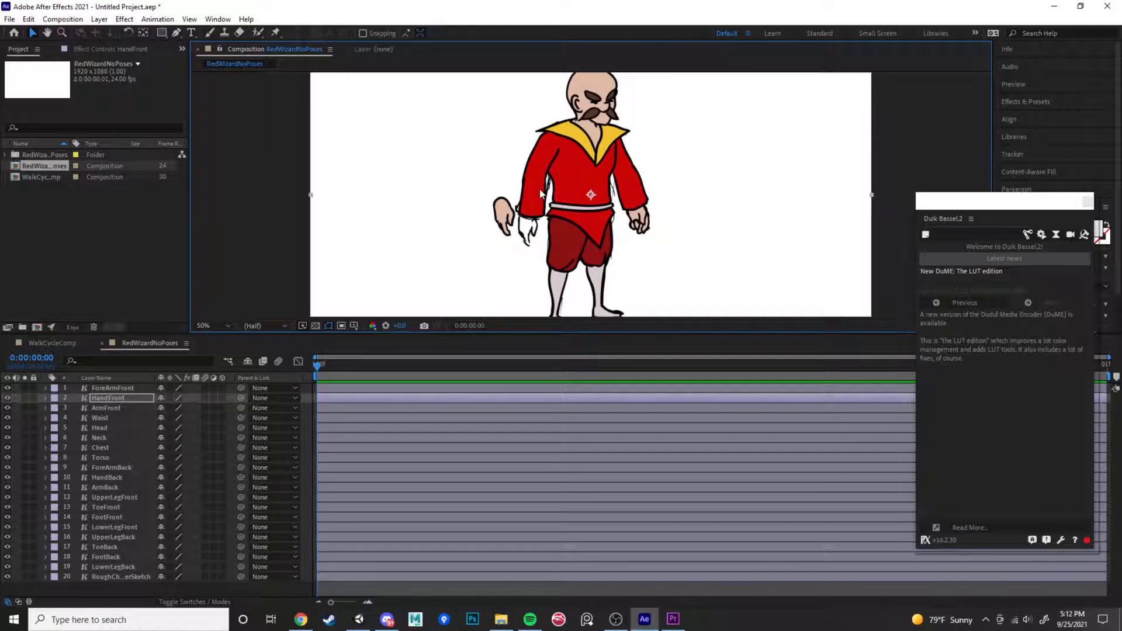
Pull the ForeArmFront layer away from the character and move it back onto the arm
{"action": "left_click", "coordinate": [107, 388]}
{"action": "left_click_drag", "start_coordinate": [531, 208], "coordinate": [469, 218]}
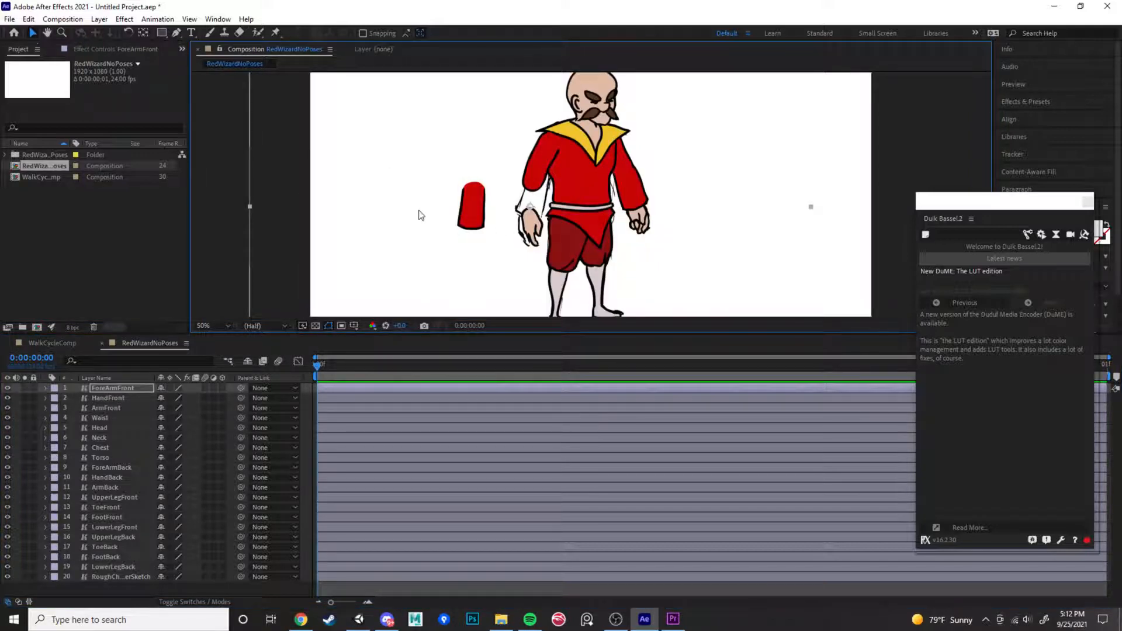
{"action": "left_click_drag", "start_coordinate": [418, 216], "coordinate": [534, 198]}
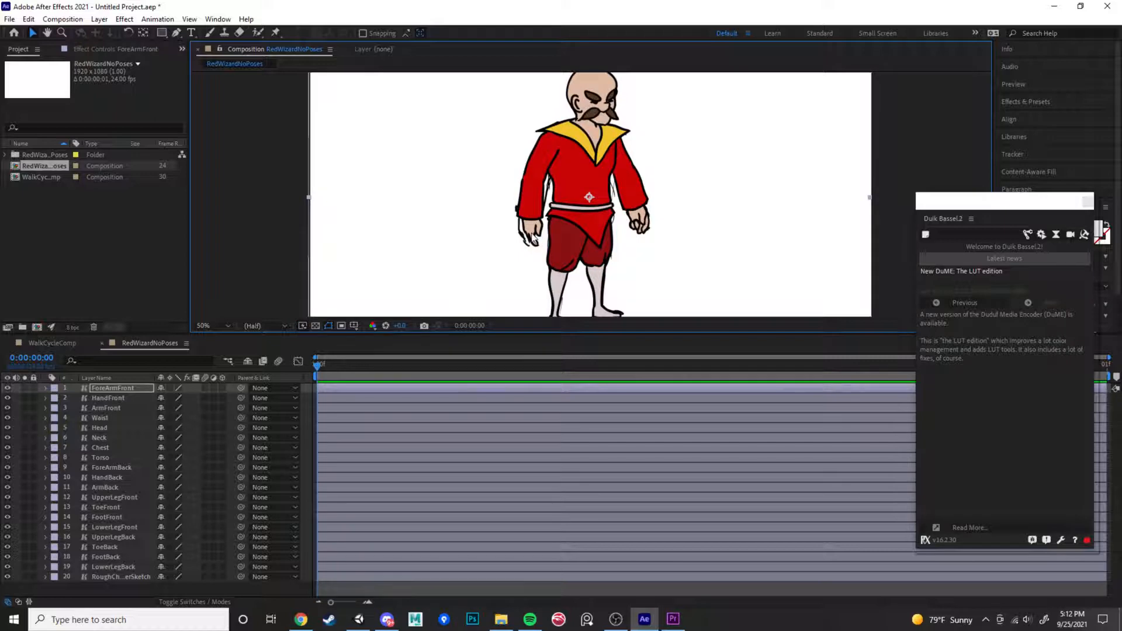
Reposition the HandFront layer with small nudges so it lines up with the sleeve of the front arm
{"action": "left_click", "coordinate": [144, 397]}
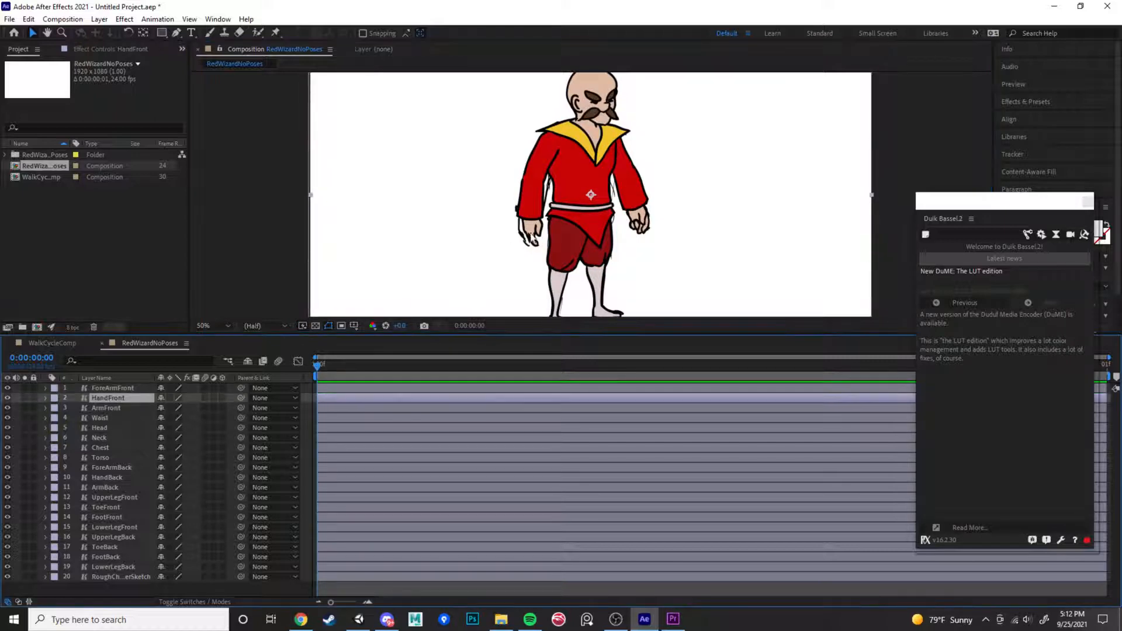
{"action": "left_click_drag", "start_coordinate": [531, 237], "coordinate": [529, 238]}
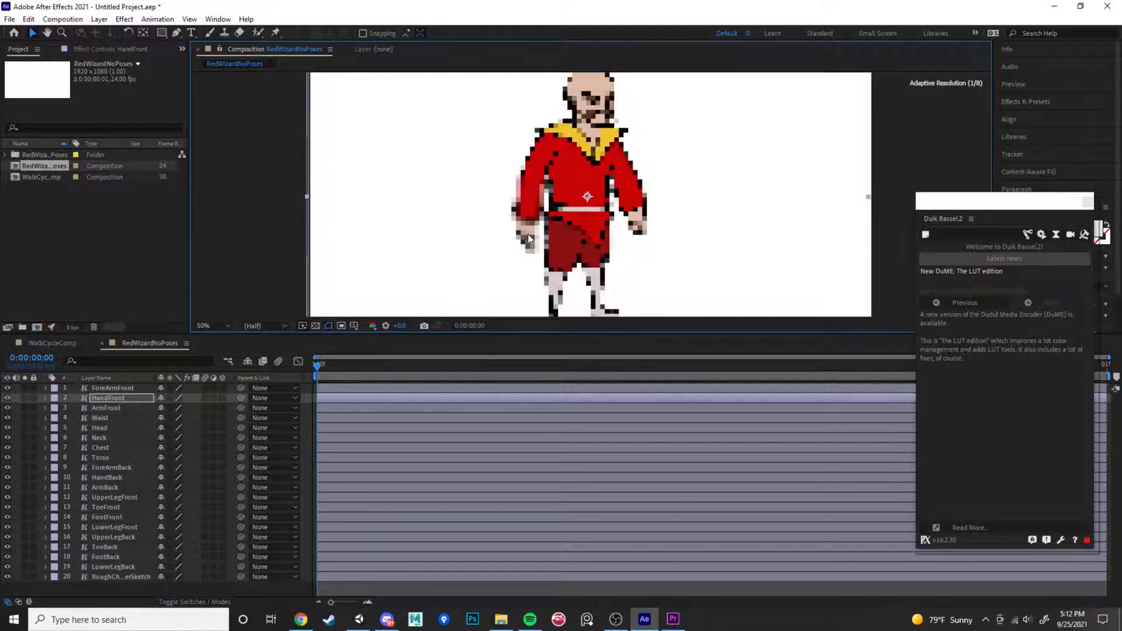
{"action": "key", "text": "Right"}
{"action": "key", "text": "Right"}
{"action": "key", "text": "Right"}
{"action": "key", "text": "Right"}
{"action": "key", "text": "Right"}
{"action": "key", "text": "Right"}
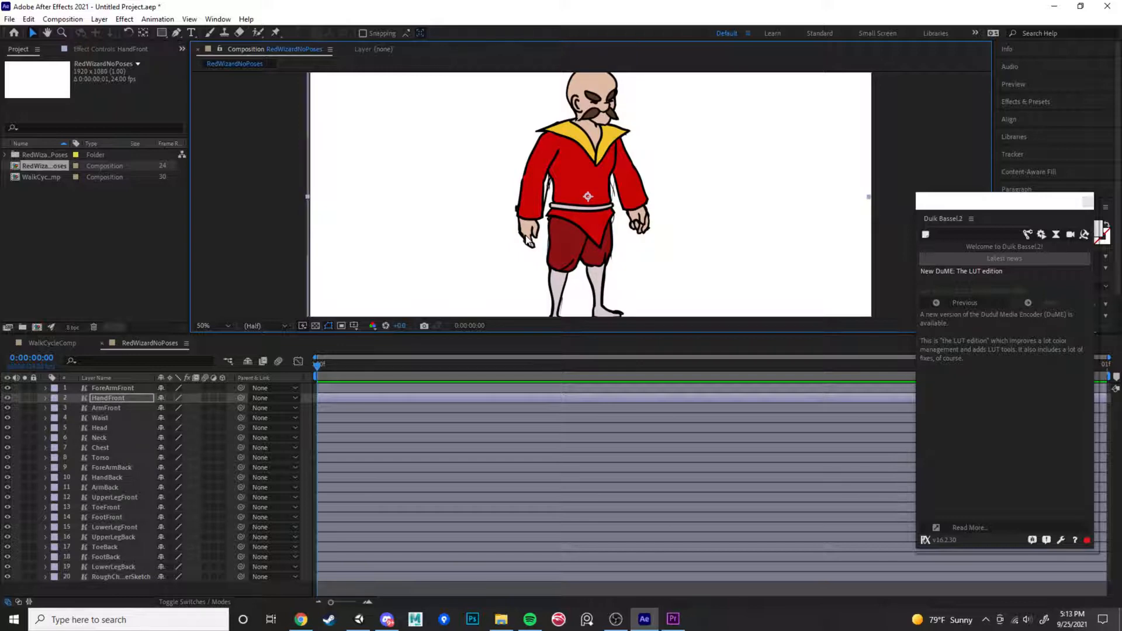
{"action": "key", "text": "Down"}
{"action": "key", "text": "Left"}
{"action": "key", "text": "Up"}
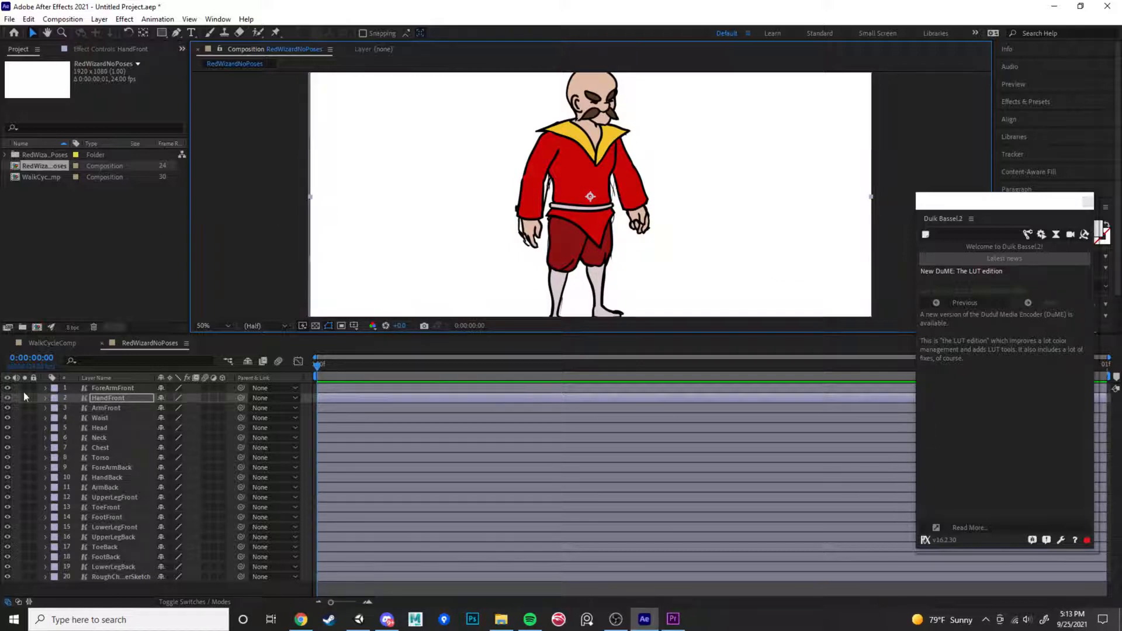
Examine the layered import options for ScuffedTest.psd from the DUIK animation folder, and cancel the import
{"action": "left_click", "coordinate": [71, 237]}
{"action": "right_click", "coordinate": [41, 231]}
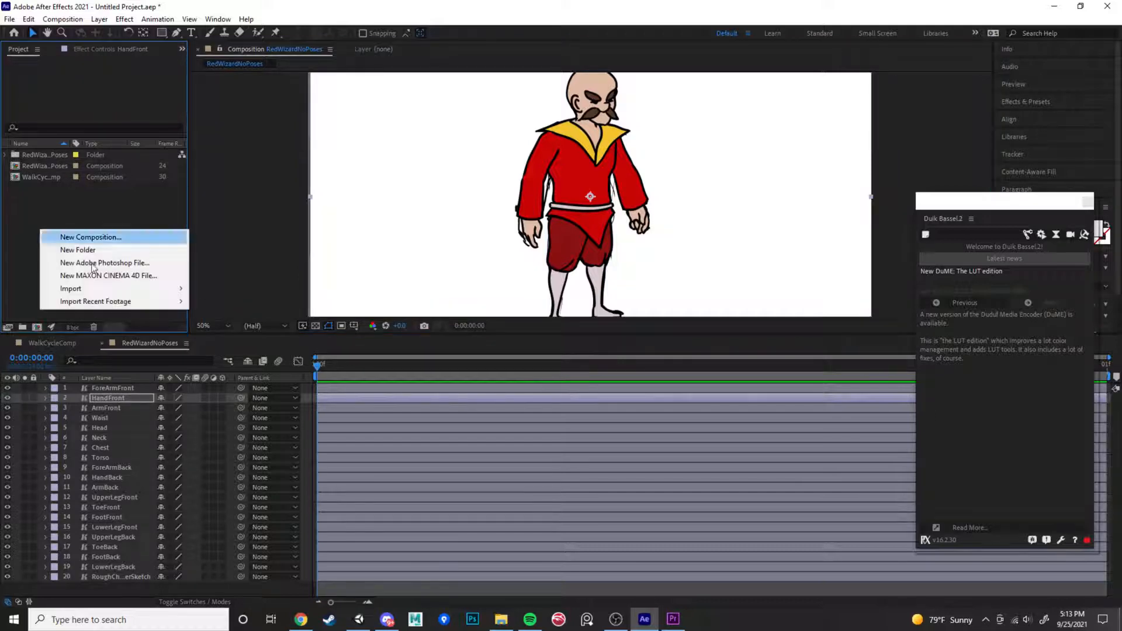
{"action": "mouse_move", "coordinate": [124, 293]}
{"action": "left_click", "coordinate": [268, 293]}
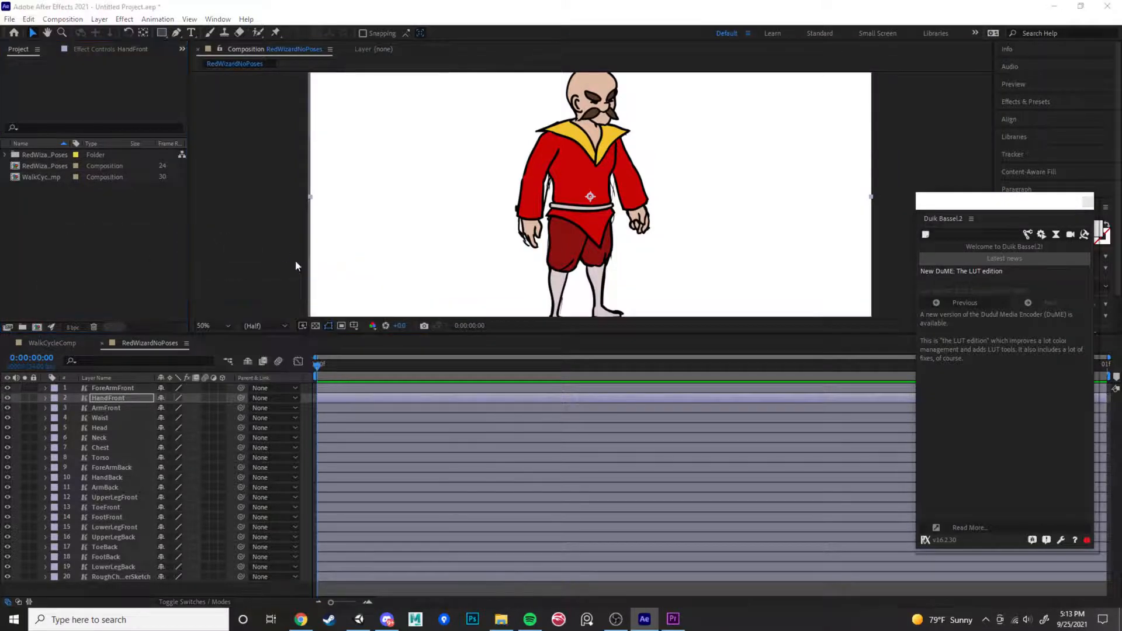
{"action": "scroll", "coordinate": [154, 183], "scroll_direction": "down", "scroll_amount": 3}
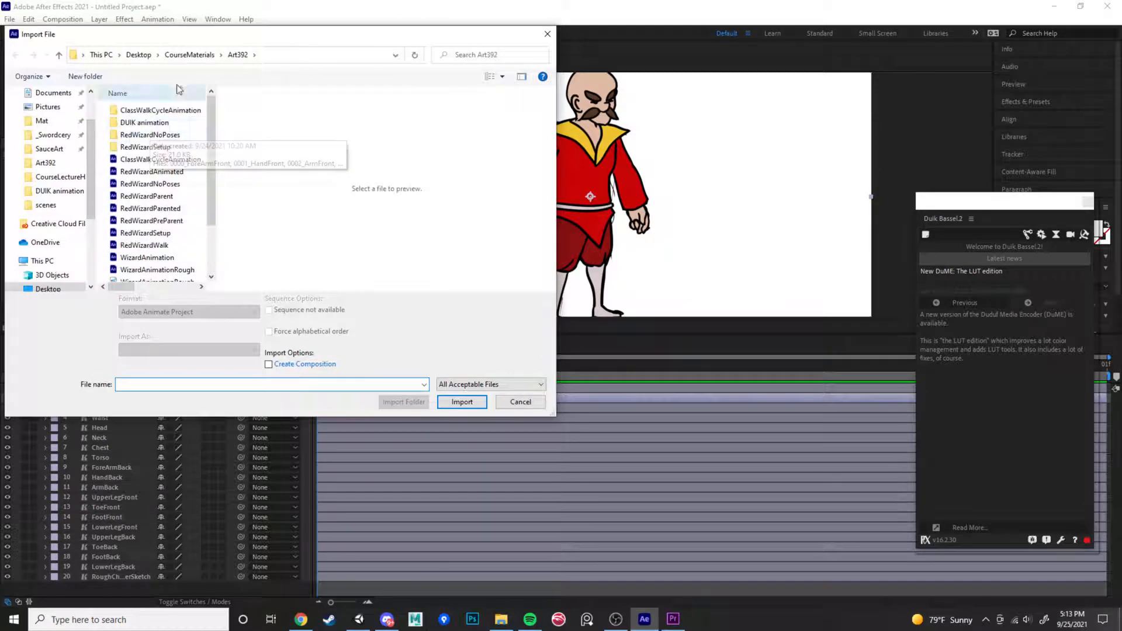
{"action": "left_click", "coordinate": [190, 55]}
{"action": "scroll", "coordinate": [168, 250], "scroll_direction": "down", "scroll_amount": 4}
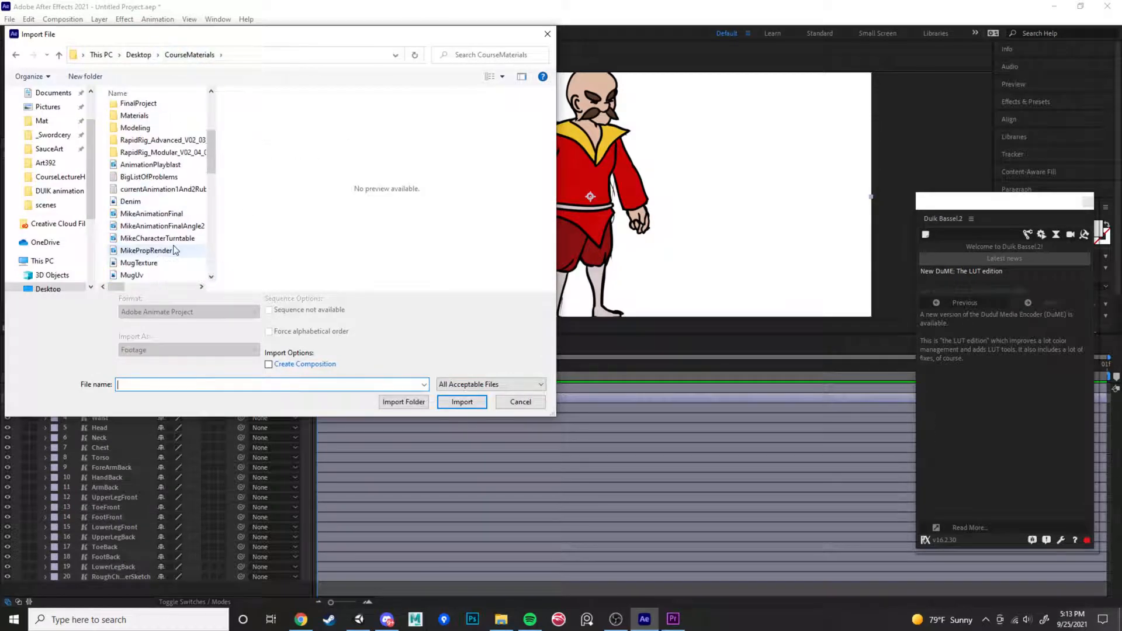
{"action": "scroll", "coordinate": [170, 249], "scroll_direction": "up", "scroll_amount": 3}
{"action": "scroll", "coordinate": [174, 247], "scroll_direction": "down", "scroll_amount": 2}
{"action": "scroll", "coordinate": [174, 246], "scroll_direction": "up", "scroll_amount": 2}
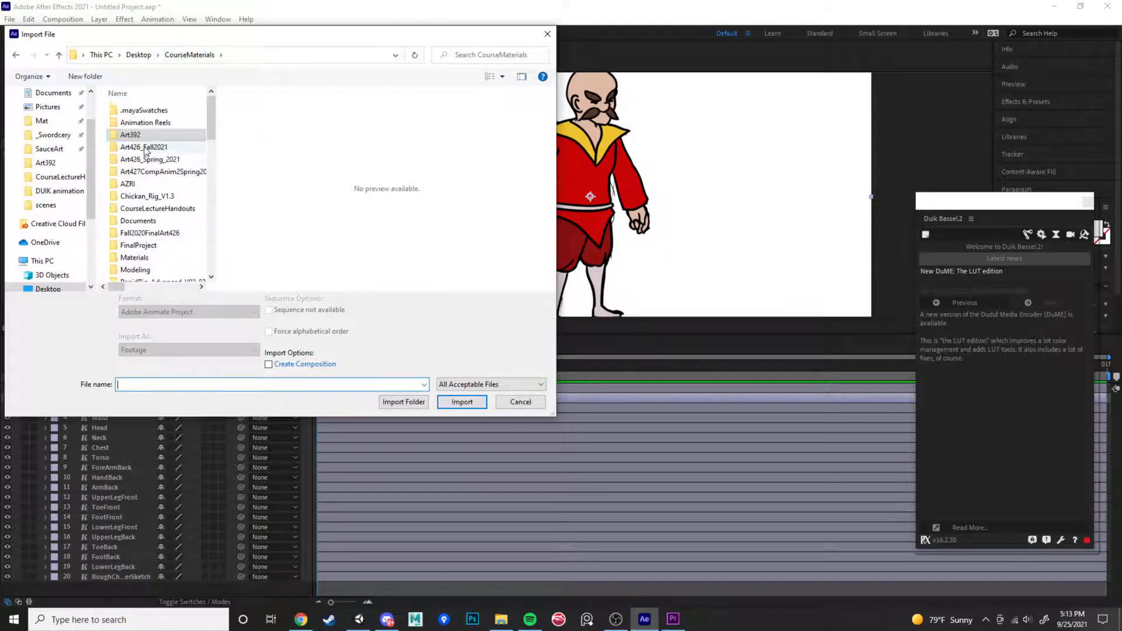
{"action": "double_click", "coordinate": [143, 141]}
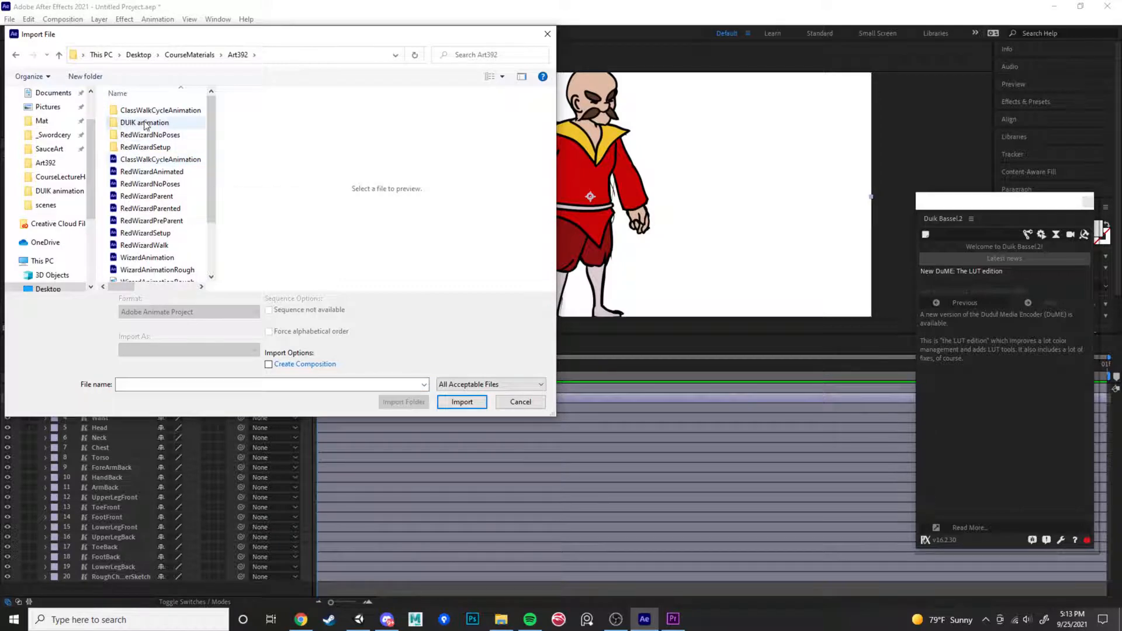
{"action": "double_click", "coordinate": [144, 122]}
{"action": "scroll", "coordinate": [151, 216], "scroll_direction": "down", "scroll_amount": 1}
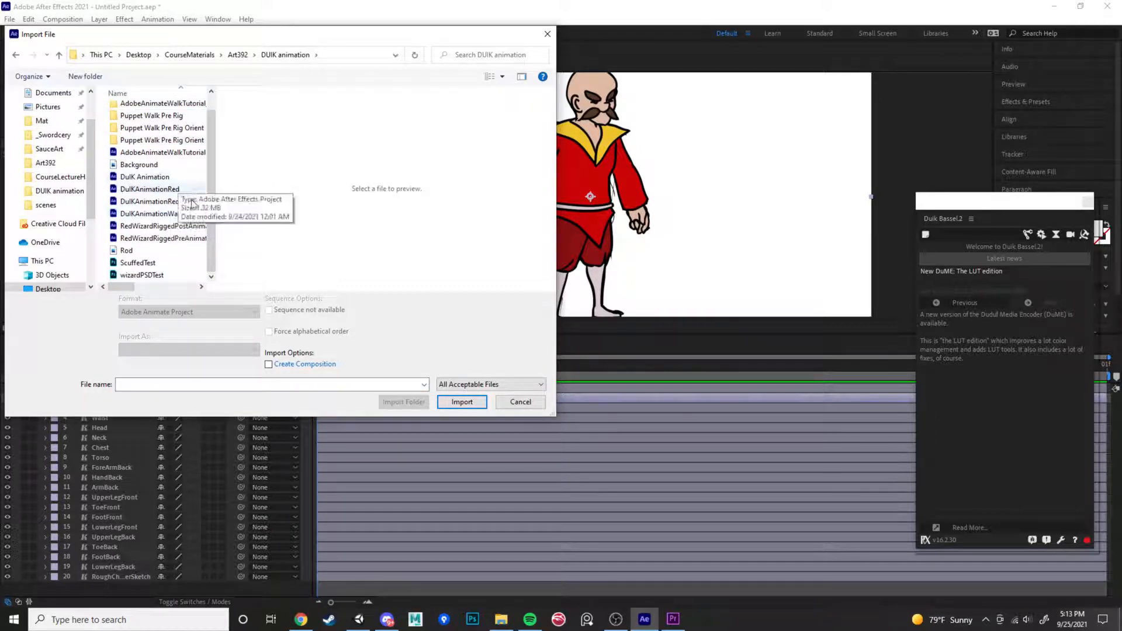
{"action": "left_click", "coordinate": [152, 264]}
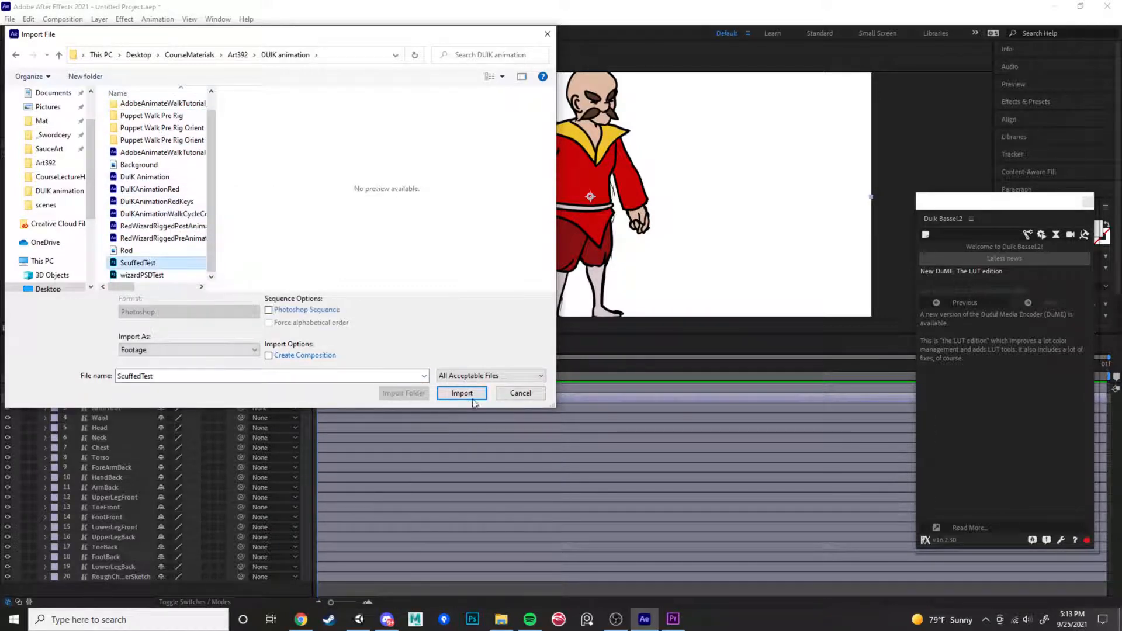
{"action": "left_click", "coordinate": [462, 401]}
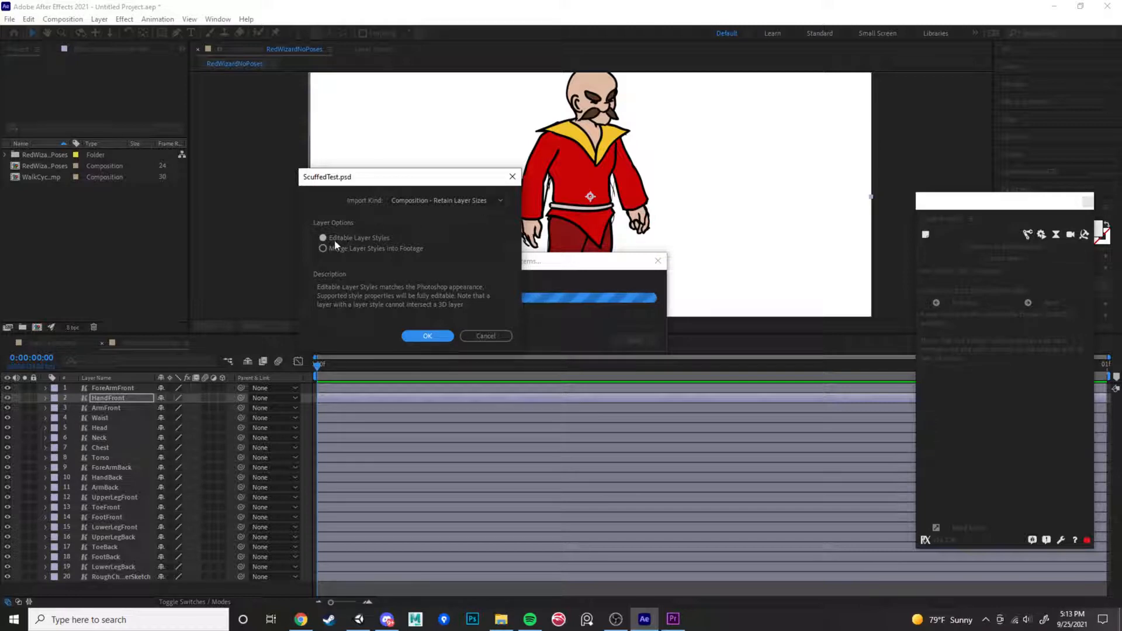
{"action": "left_click", "coordinate": [483, 335]}
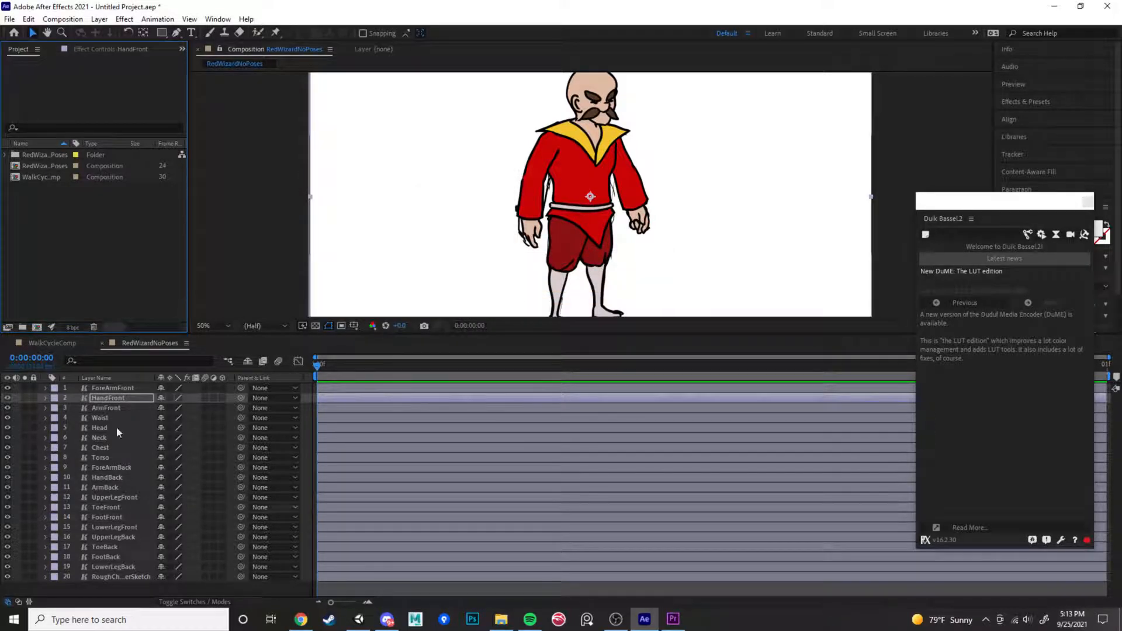
Enlarge the timeline area and delete the rough character sketch layer beneath the body-part layers
{"action": "left_click", "coordinate": [113, 477]}
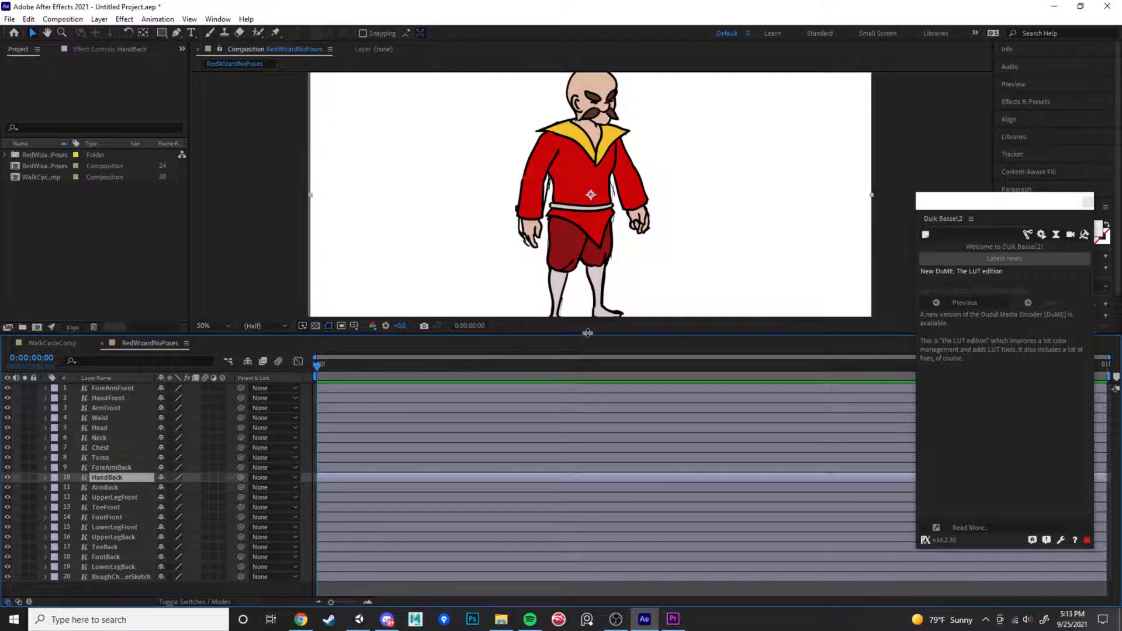
{"action": "mouse_move", "coordinate": [587, 332]}
{"action": "left_mouse_down"}
{"action": "mouse_move", "coordinate": [581, 299]}
{"action": "mouse_move", "coordinate": [575, 319]}
{"action": "left_mouse_up"}
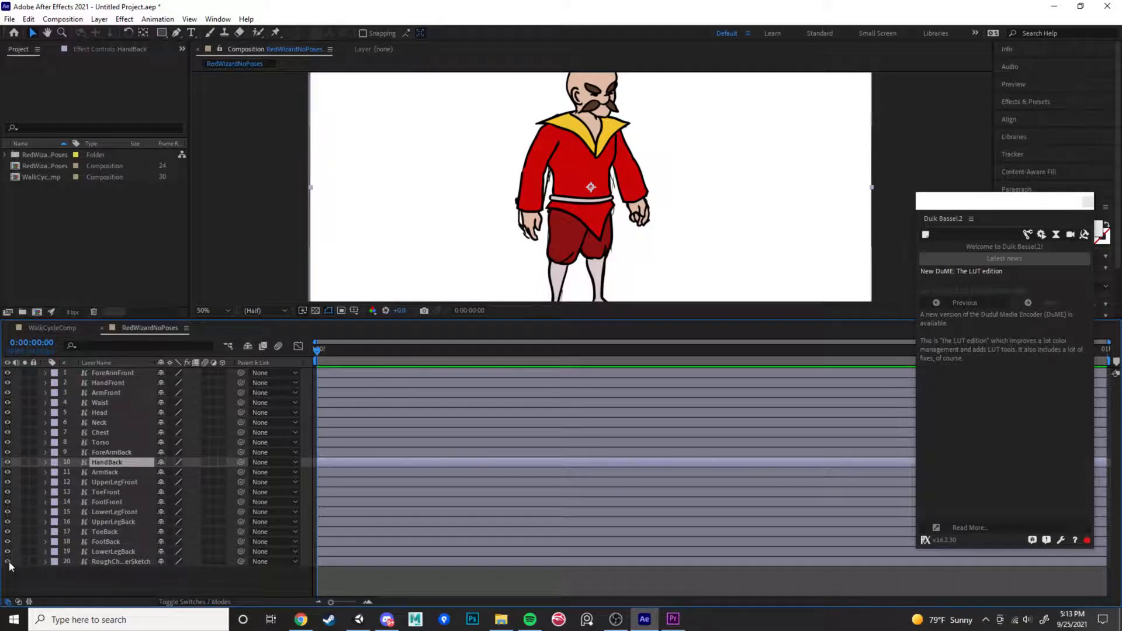
{"action": "left_click", "coordinate": [119, 562]}
{"action": "key", "text": "Delete"}
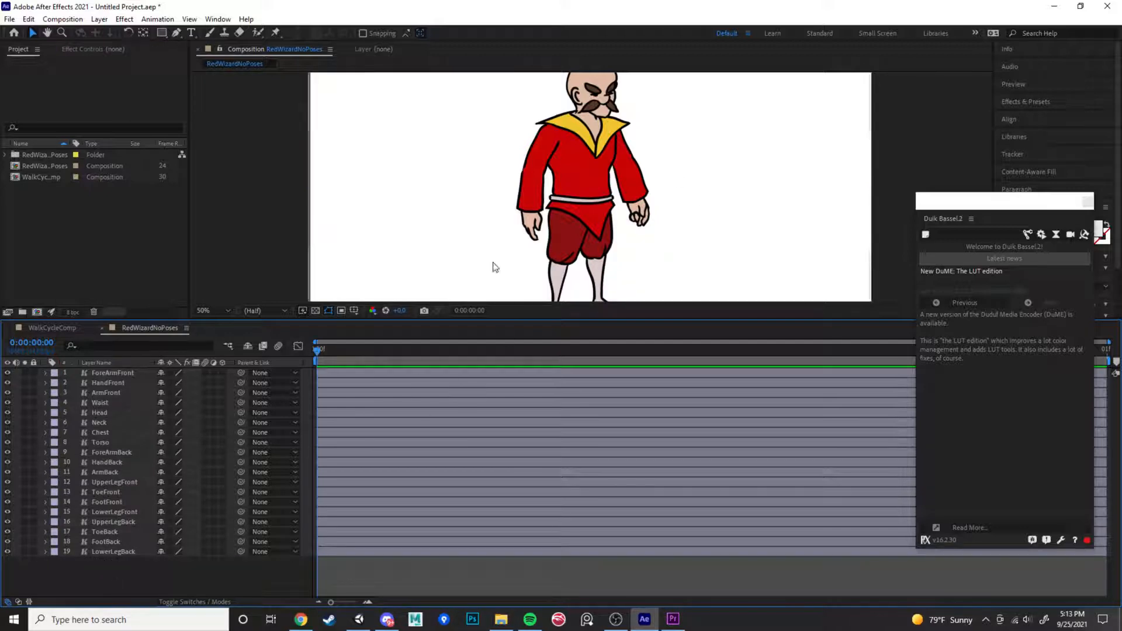
{"action": "key", "text": "comma"}
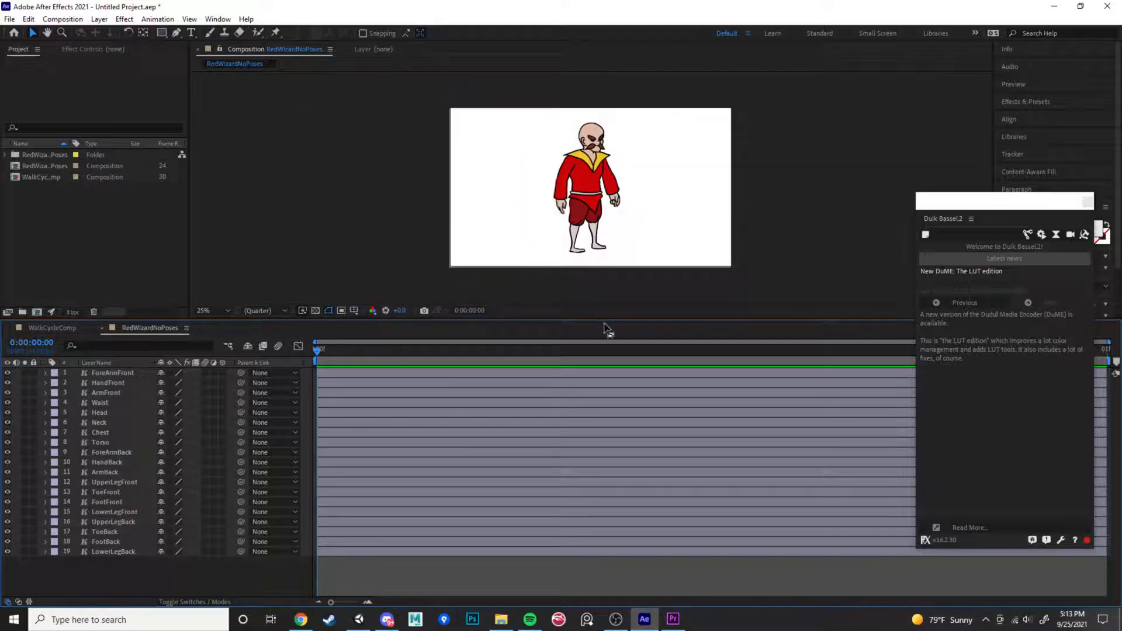
Shrink the timeline area, reposition the floating Duik window, and open Duik's main rigging menu after reviewing its user interface settings
{"action": "left_click_drag", "start_coordinate": [614, 320], "coordinate": [634, 337]}
{"action": "left_click_drag", "start_coordinate": [974, 209], "coordinate": [946, 167]}
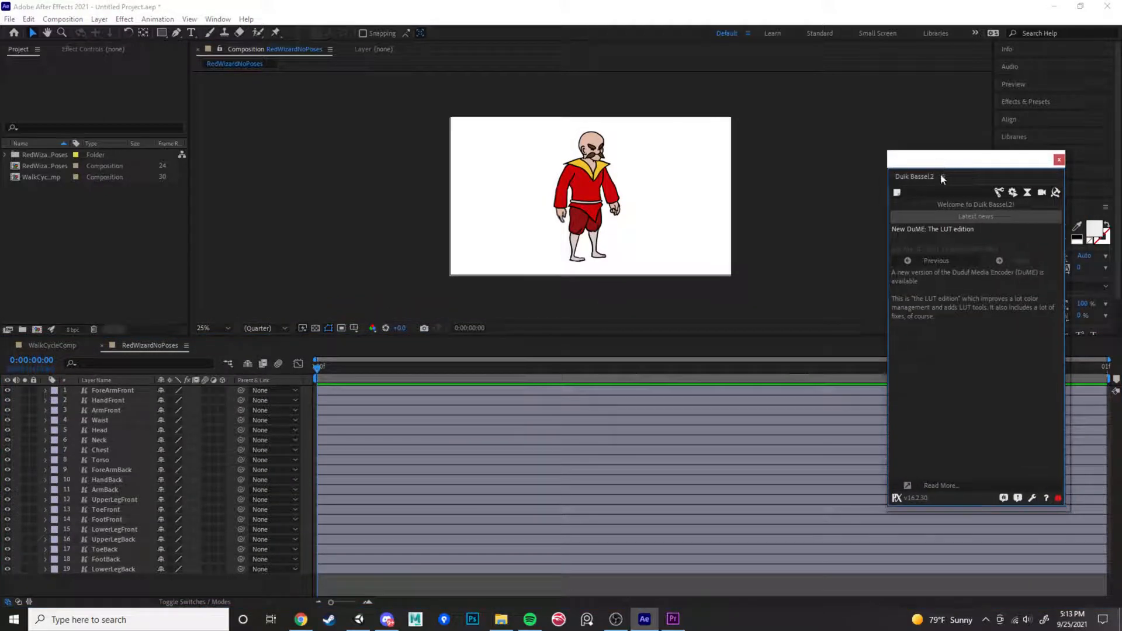
{"action": "left_click", "coordinate": [1033, 499]}
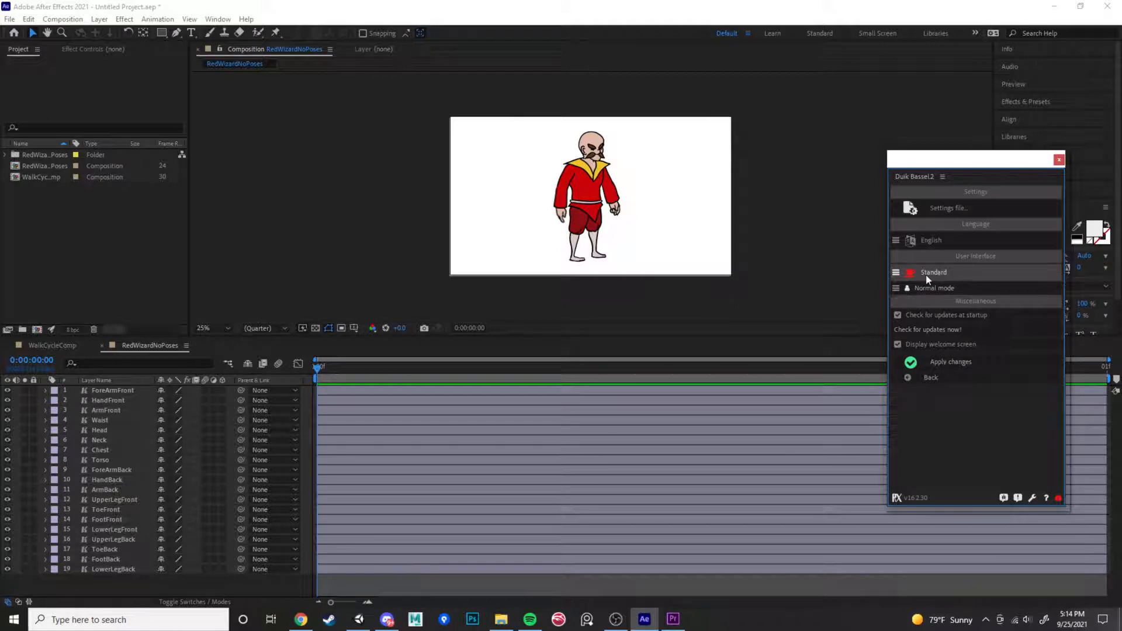
{"action": "left_click", "coordinate": [965, 369]}
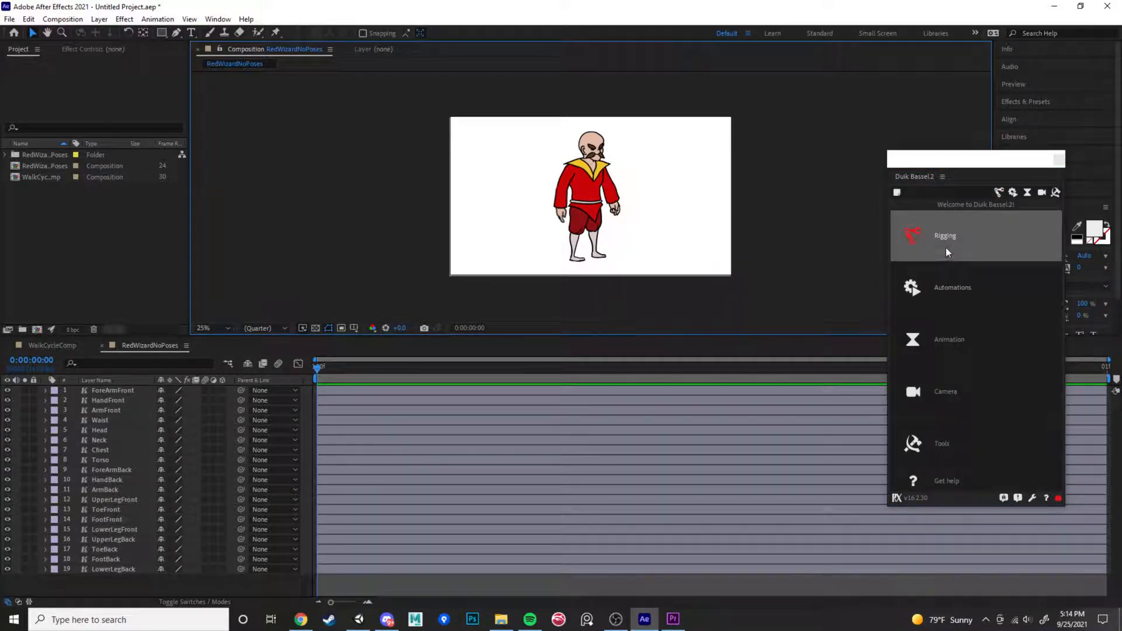
Create a complete Hominoid structure from Duik's rigging structures for the wizard character
{"action": "left_click", "coordinate": [996, 237]}
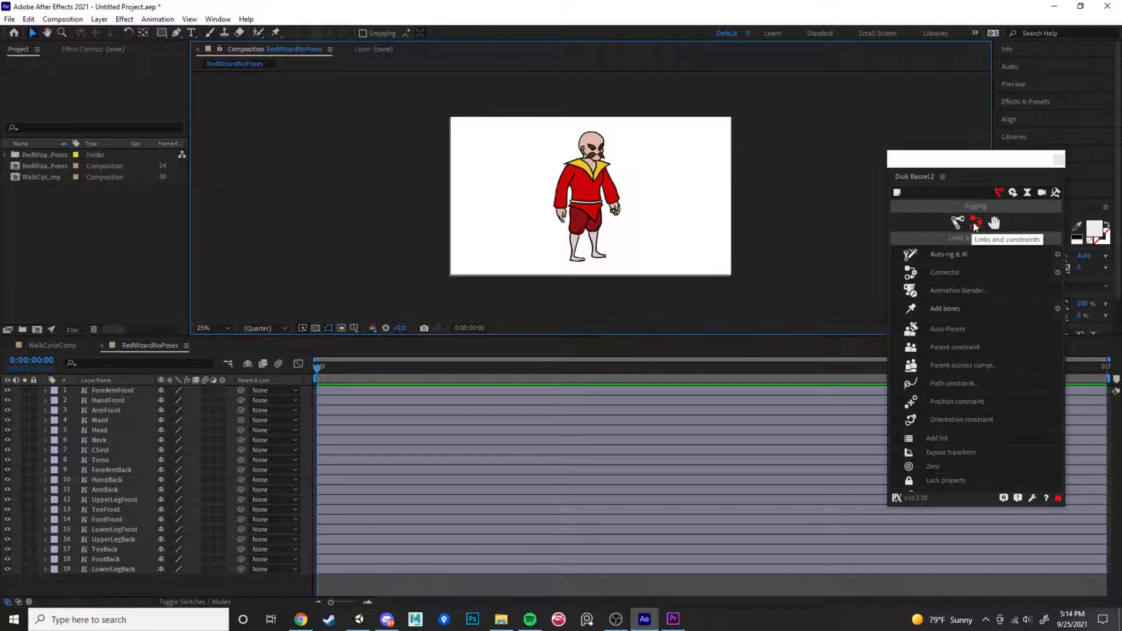
{"action": "left_click", "coordinate": [955, 223]}
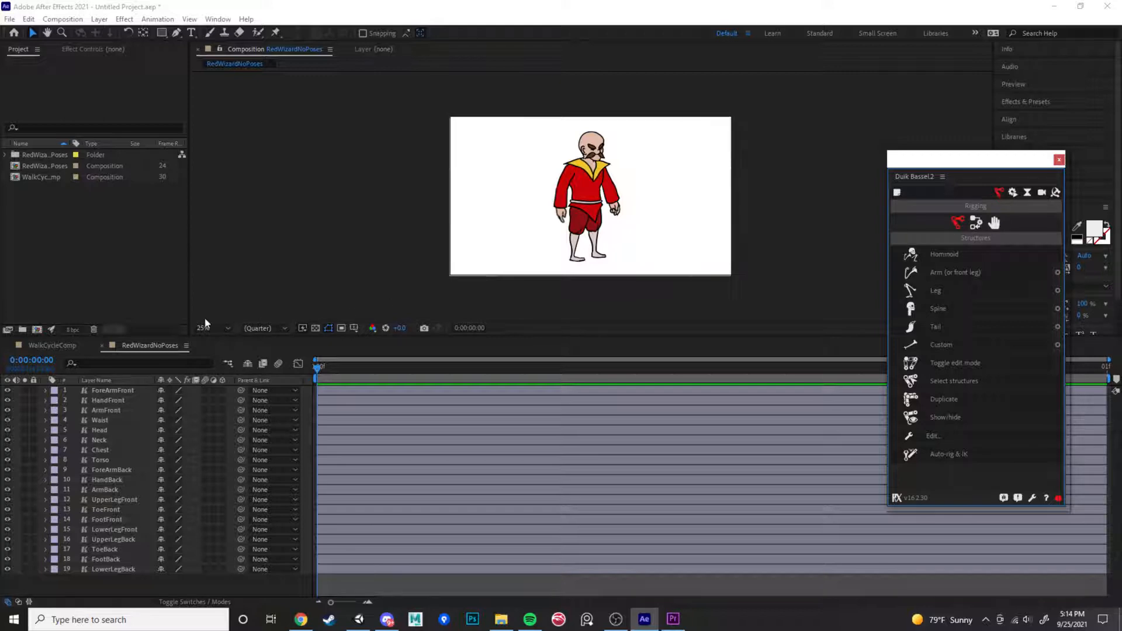
{"action": "left_click", "coordinate": [973, 254]}
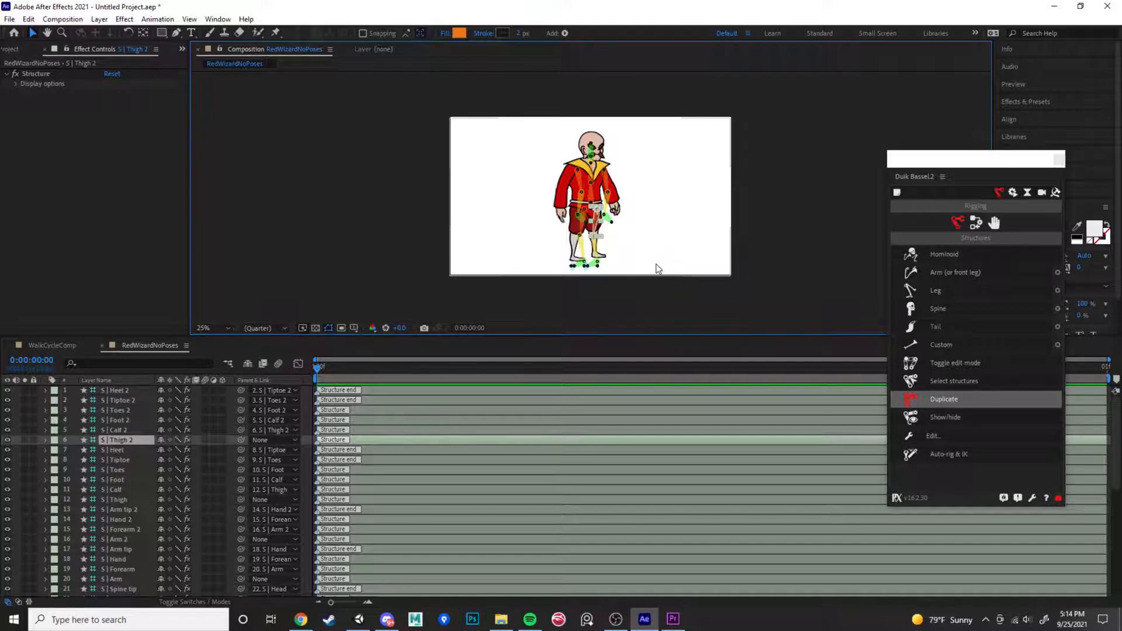
Move the Hips structure slightly toward the character's belt, using a close view of the body
{"action": "left_click", "coordinate": [619, 230]}
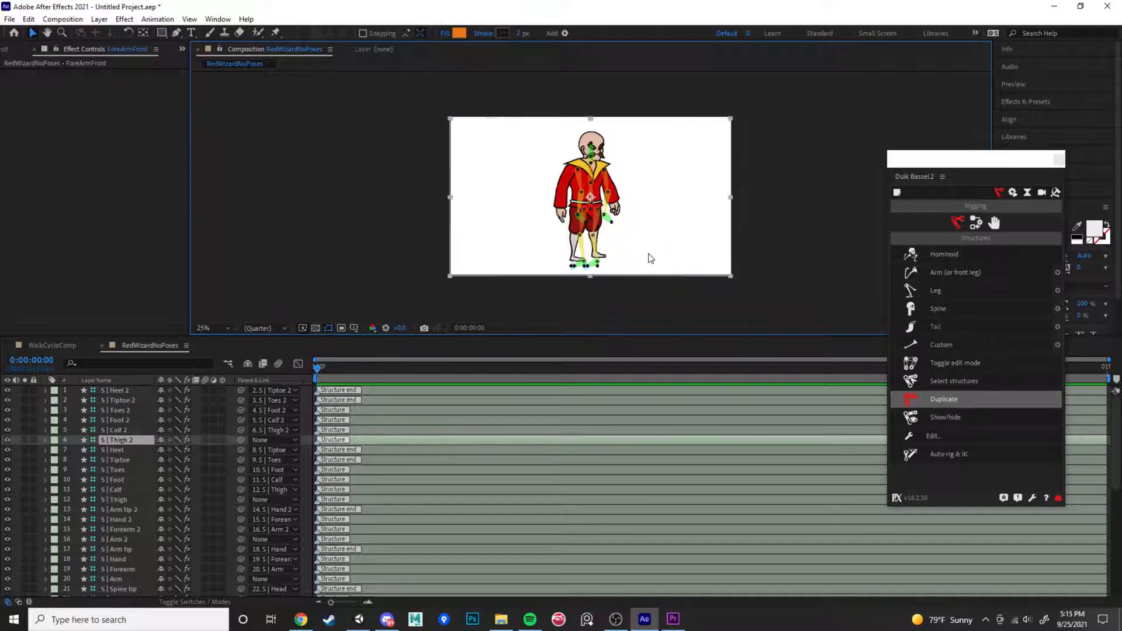
{"action": "key", "text": "period"}
{"action": "key", "text": "period"}
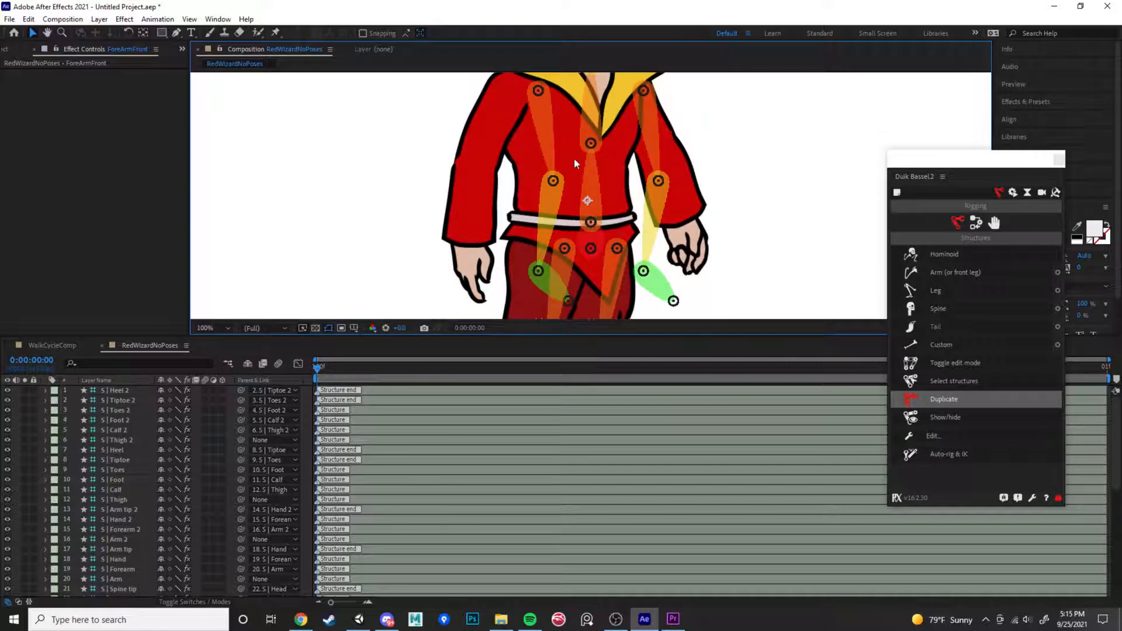
{"action": "key", "text": "comma"}
{"action": "left_click_drag", "start_coordinate": [664, 242], "coordinate": [620, 182]}
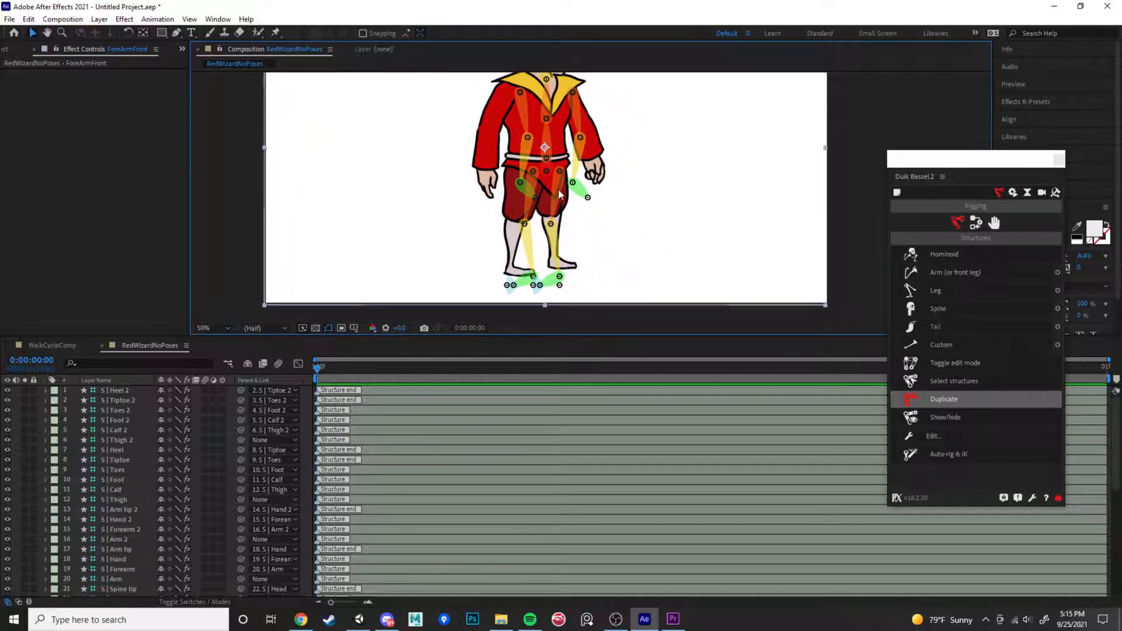
{"action": "left_click", "coordinate": [118, 391]}
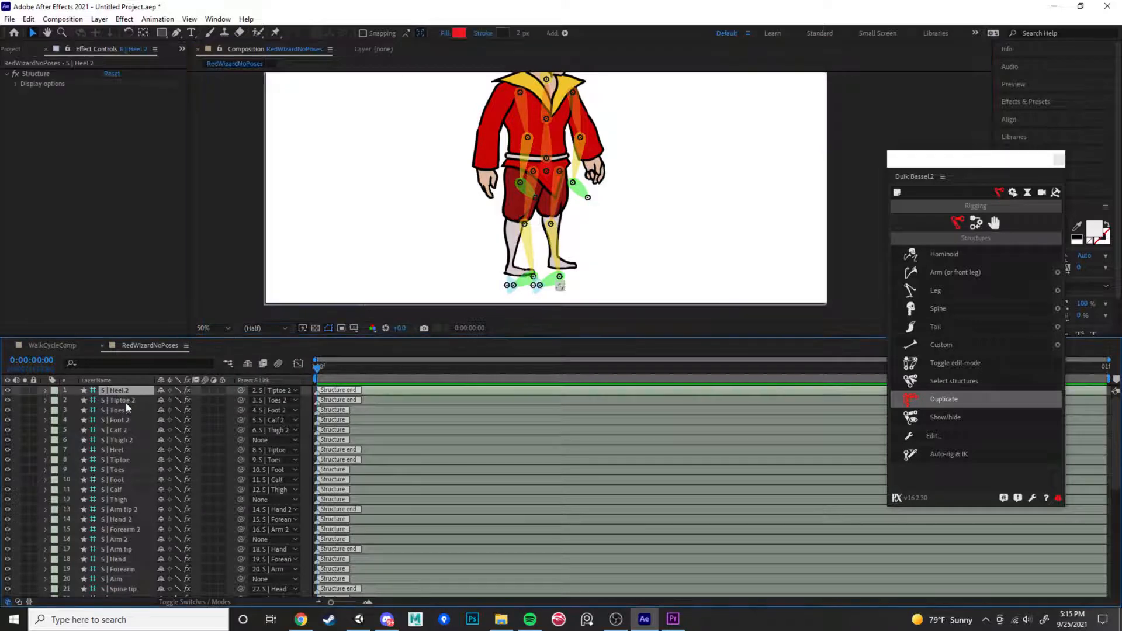
{"action": "left_click", "coordinate": [543, 172]}
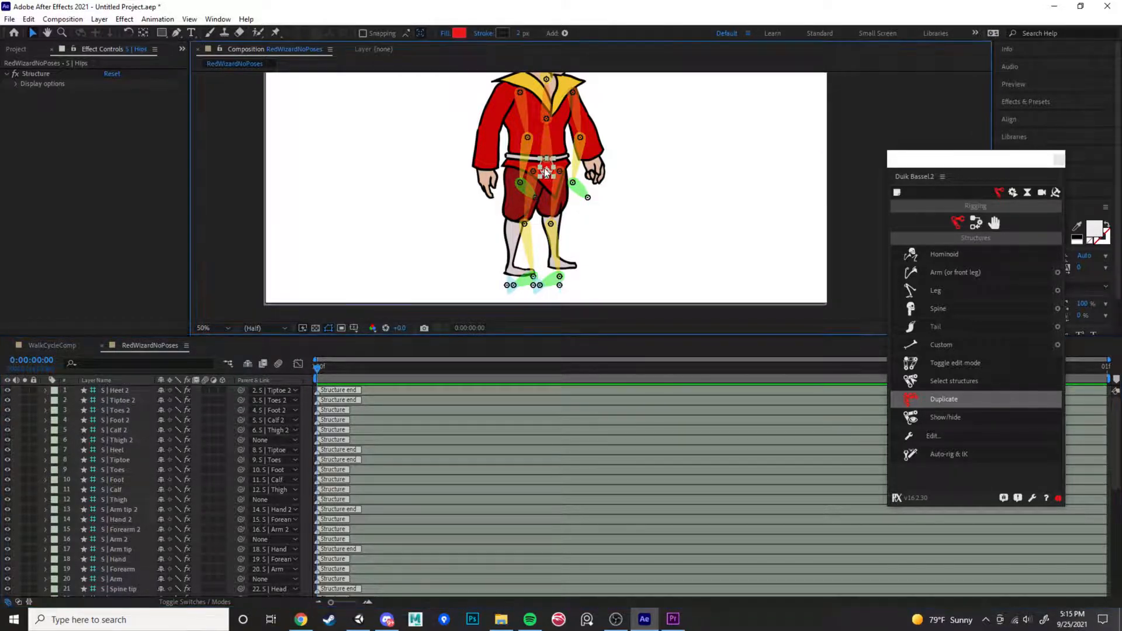
{"action": "left_click_drag", "start_coordinate": [543, 172], "coordinate": [537, 169]}
Enlarge the composition view and nudge the Hips structure up so its tip sits on the belt
{"action": "scroll", "coordinate": [587, 190], "scroll_direction": "up", "scroll_amount": 2}
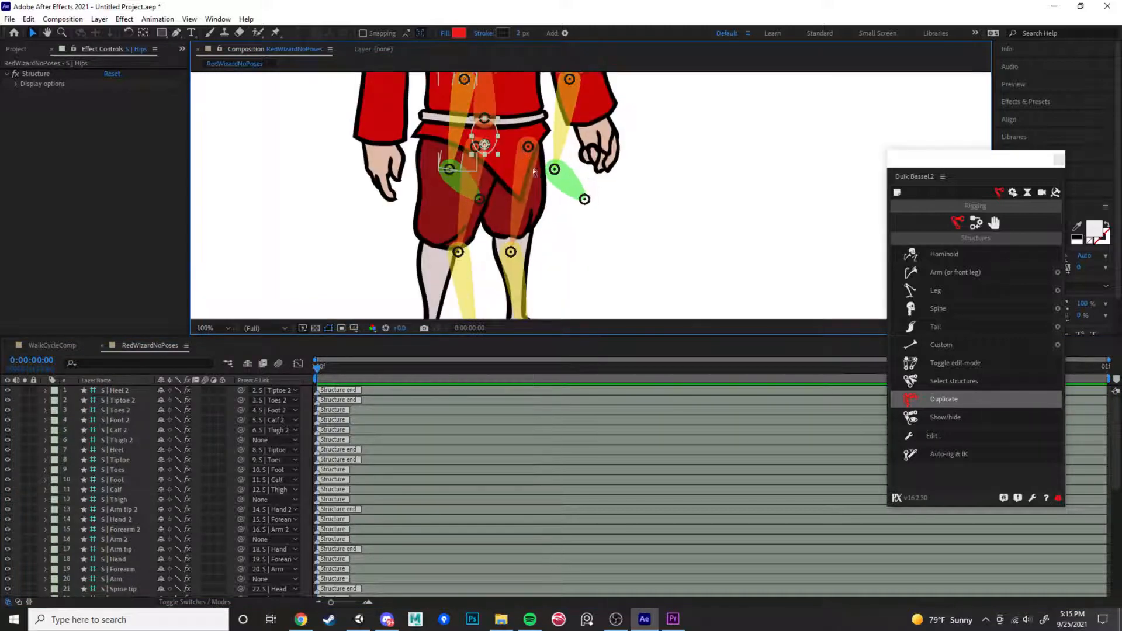
{"action": "left_click_drag", "start_coordinate": [629, 338], "coordinate": [630, 453]}
{"action": "key", "text": "period"}
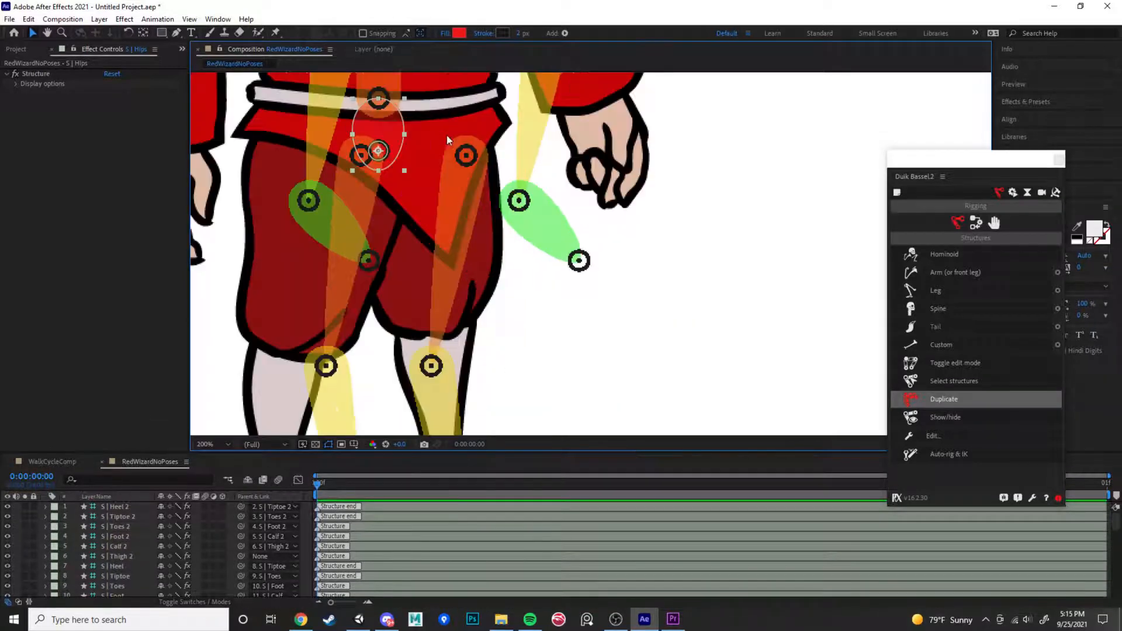
{"action": "key", "text": "h"}
{"action": "left_click_drag", "start_coordinate": [737, 335], "coordinate": [766, 381]}
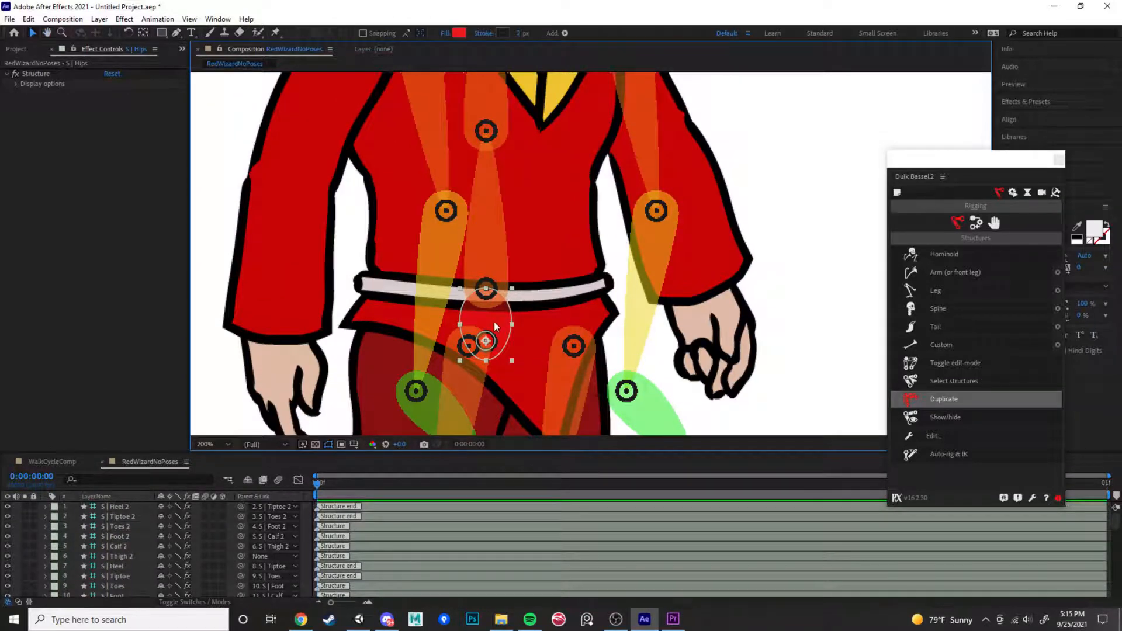
{"action": "mouse_move", "coordinate": [494, 322]}
{"action": "left_mouse_down"}
{"action": "mouse_move", "coordinate": [502, 304]}
{"action": "mouse_move", "coordinate": [484, 316]}
{"action": "mouse_move", "coordinate": [493, 318]}
{"action": "left_mouse_up"}
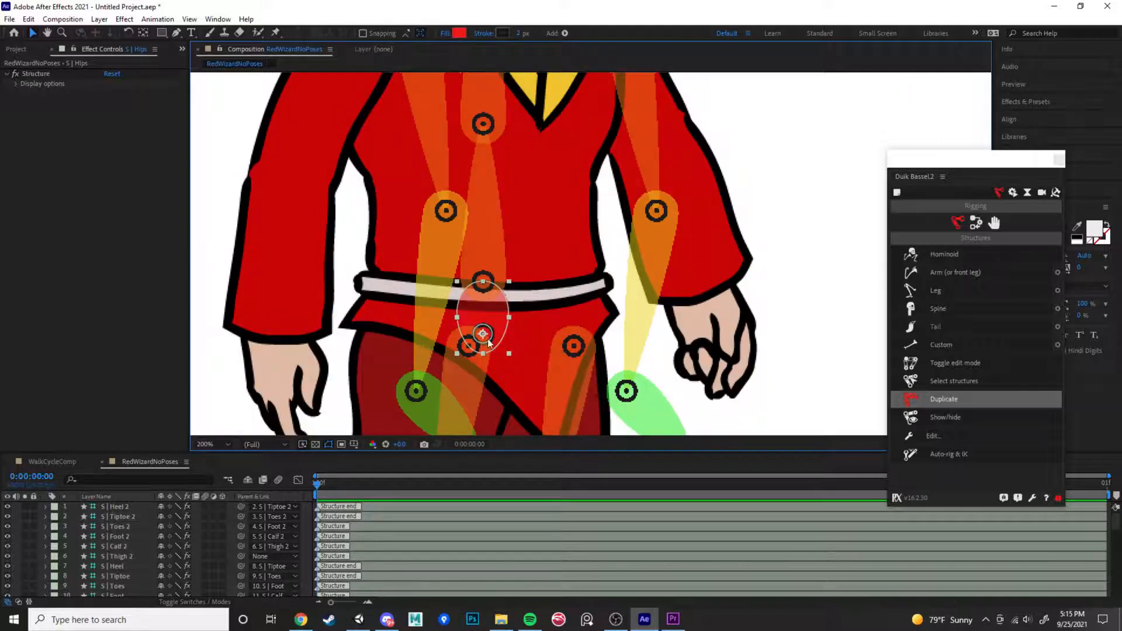
{"action": "key", "text": "comma"}
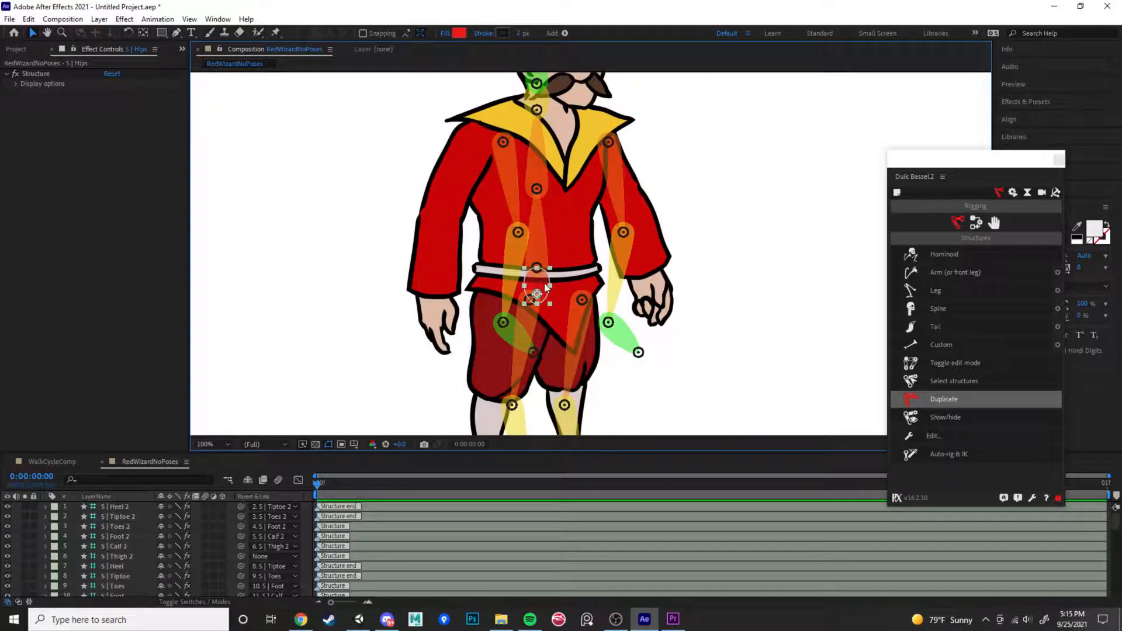
Compare the Spine structure with the artwork by pulling the ForeArmFront and Torso layers aside, and undo those moves
{"action": "left_click", "coordinate": [539, 239]}
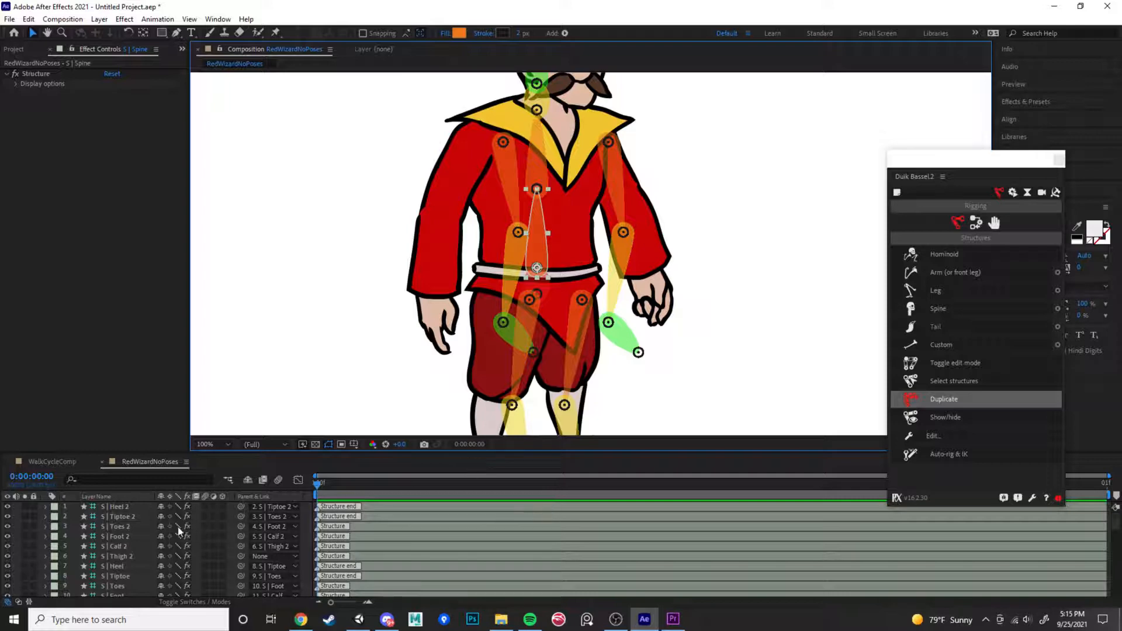
{"action": "scroll", "coordinate": [175, 525], "scroll_direction": "down", "scroll_amount": 5}
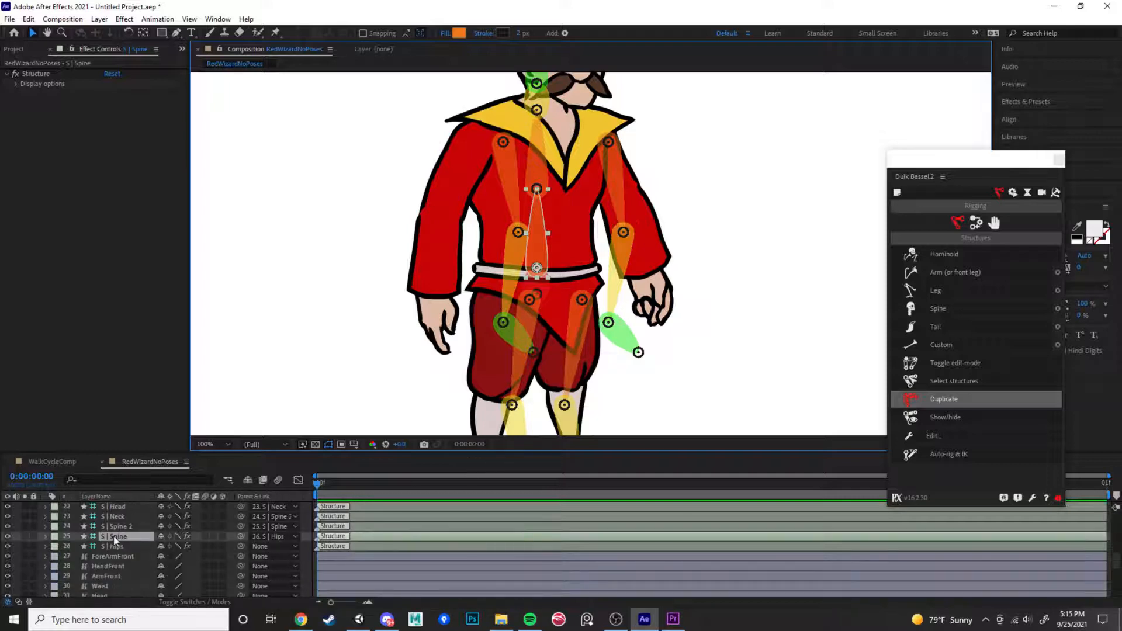
{"action": "left_click", "coordinate": [577, 235]}
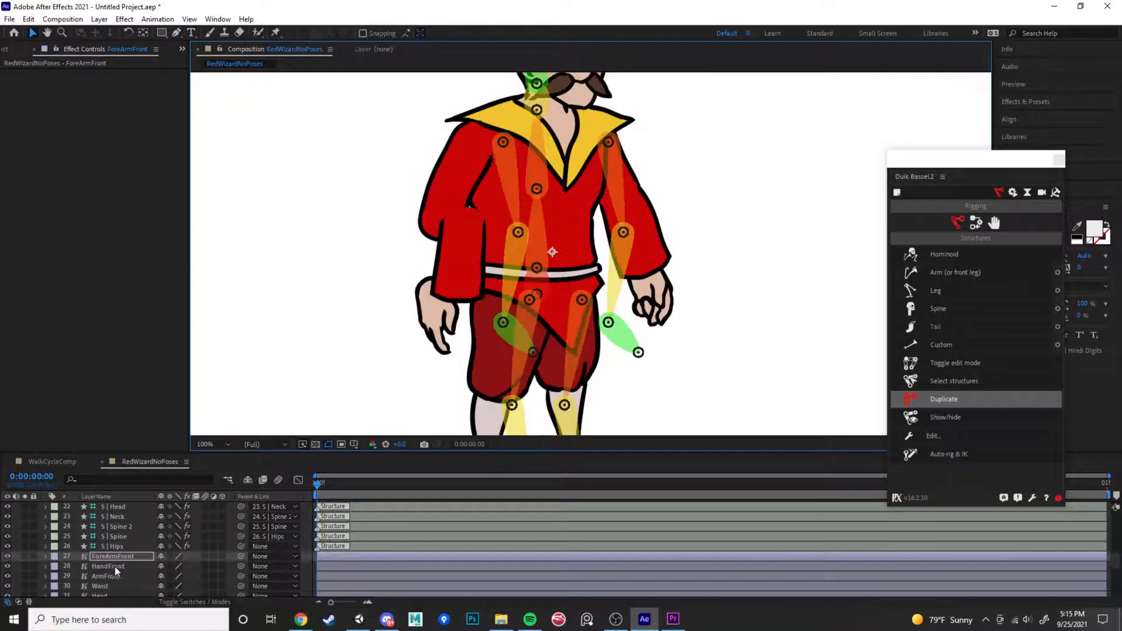
{"action": "scroll", "coordinate": [117, 565], "scroll_direction": "down", "scroll_amount": 1}
{"action": "scroll", "coordinate": [121, 559], "scroll_direction": "down", "scroll_amount": 1}
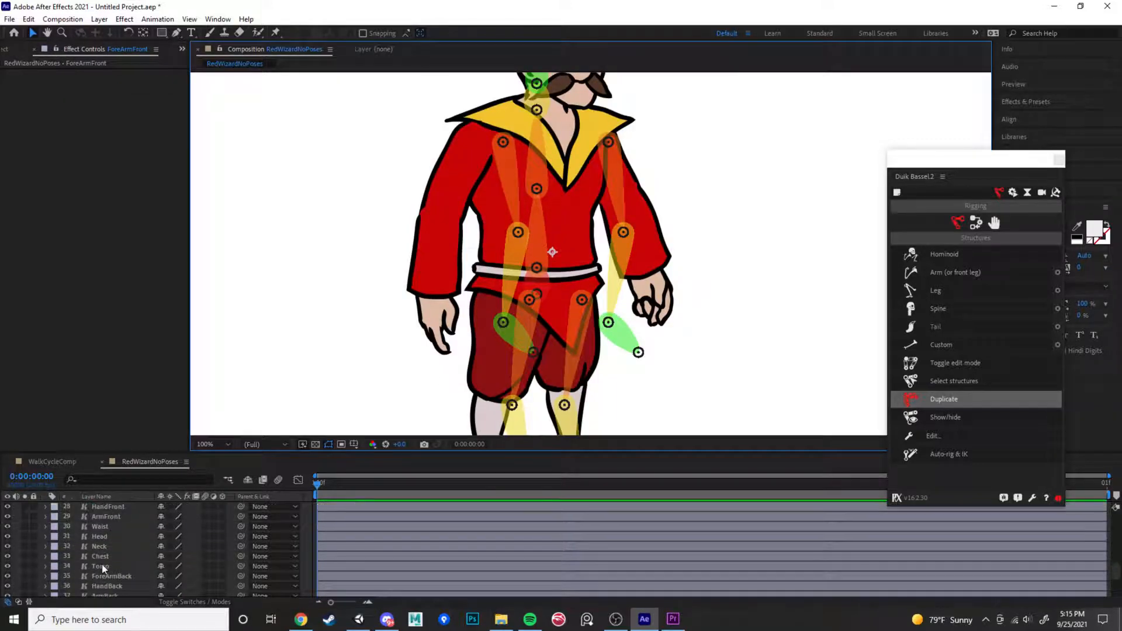
{"action": "left_click", "coordinate": [103, 566]}
{"action": "left_click_drag", "start_coordinate": [600, 214], "coordinate": [479, 213]}
{"action": "key", "text": "ctrl+z"}
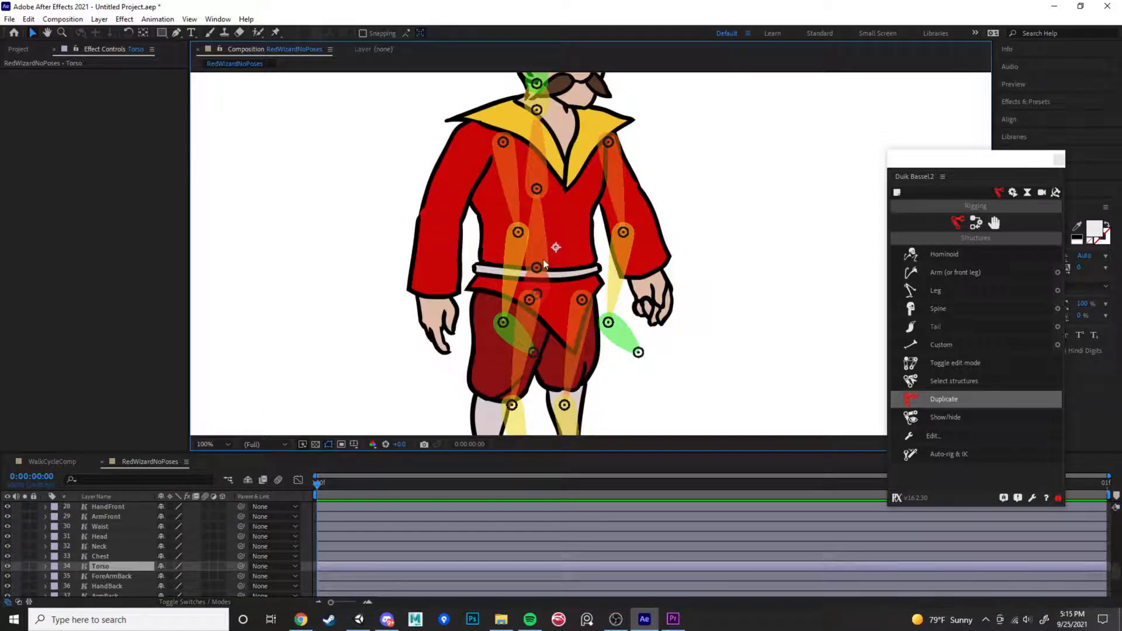
Raise the Spine joint slightly to the belt's upper edge and lower the Spine 2 joint within the chest
{"action": "scroll", "coordinate": [124, 544], "scroll_direction": "up", "scroll_amount": 4}
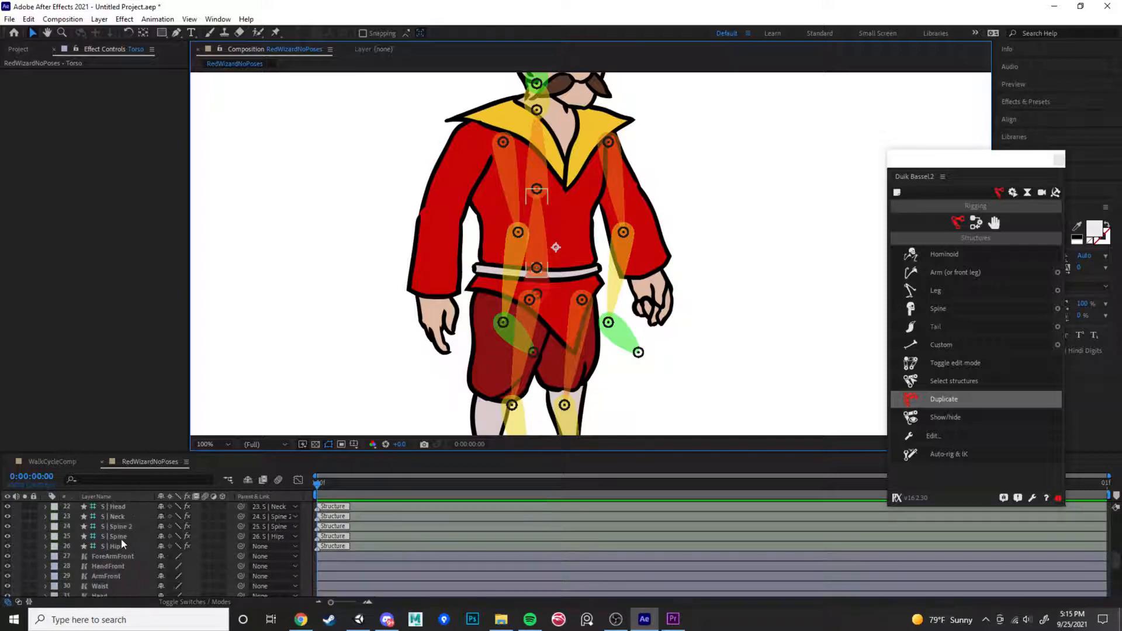
{"action": "left_click", "coordinate": [549, 269]}
{"action": "left_click_drag", "start_coordinate": [537, 270], "coordinate": [539, 264]}
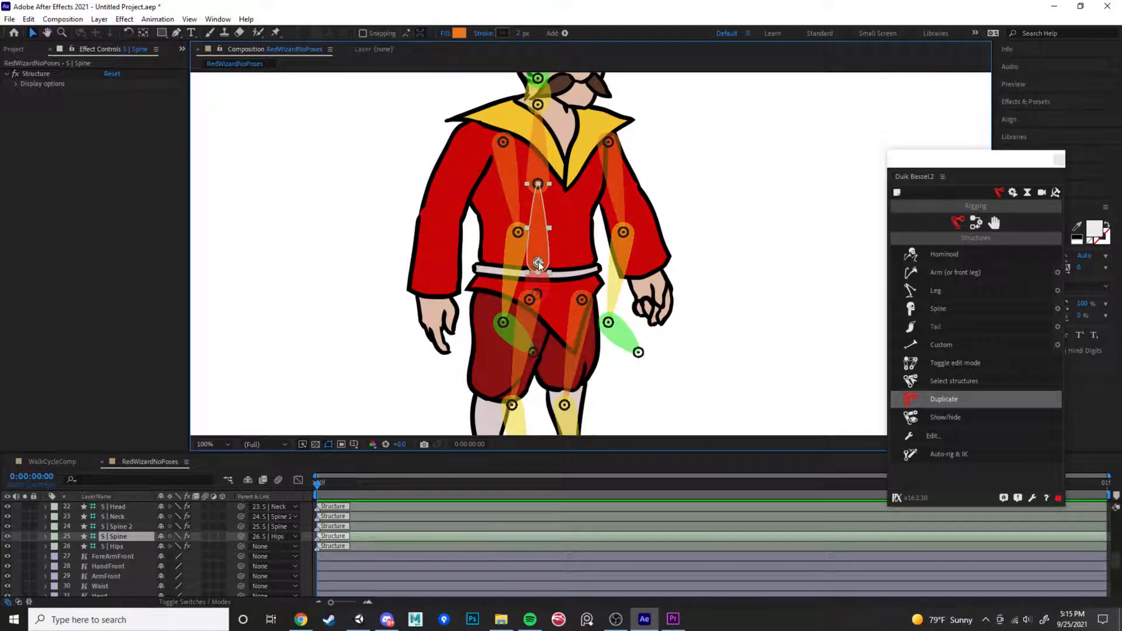
{"action": "left_click", "coordinate": [545, 163]}
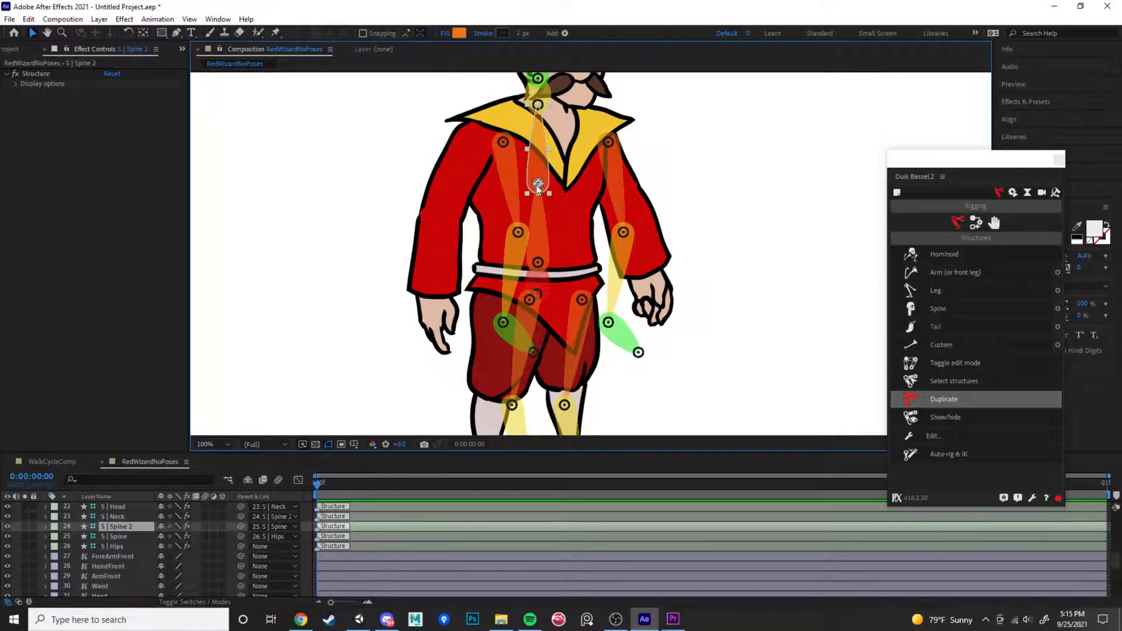
{"action": "left_click_drag", "start_coordinate": [539, 183], "coordinate": [539, 194]}
{"action": "scroll", "coordinate": [572, 117], "scroll_direction": "up", "scroll_amount": 1}
{"action": "scroll", "coordinate": [572, 188], "scroll_direction": "down", "scroll_amount": 2}
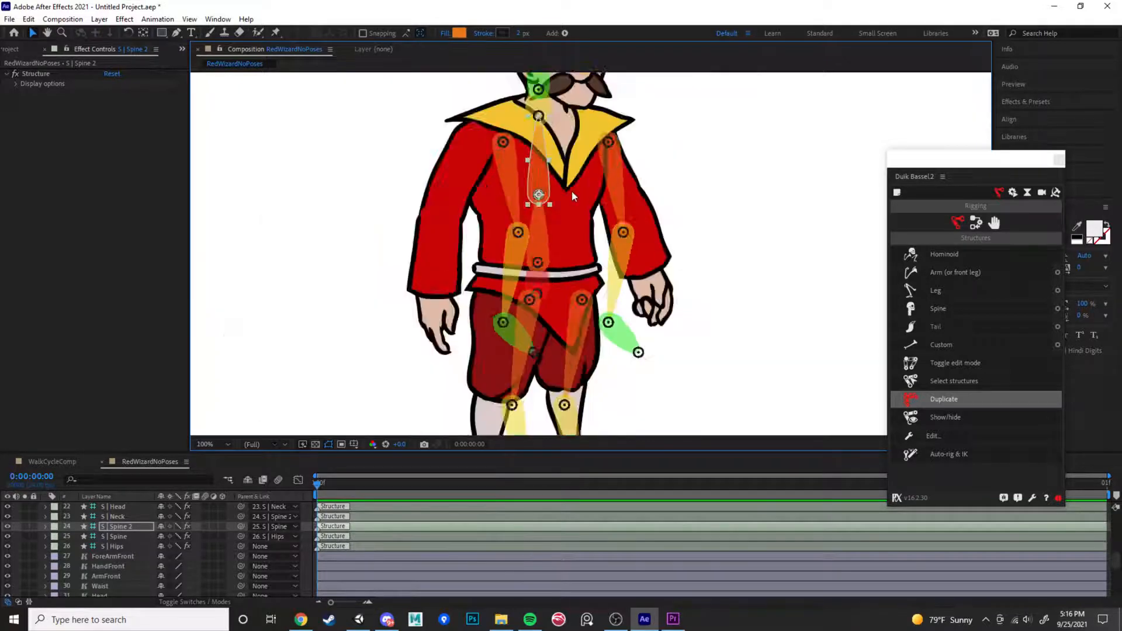
Move the Neck joint to the base of the neck and the Head joint up behind the moustache
{"action": "left_click_drag", "start_coordinate": [676, 148], "coordinate": [679, 218]}
{"action": "scroll", "coordinate": [611, 227], "scroll_direction": "up", "scroll_amount": 1}
{"action": "scroll", "coordinate": [611, 227], "scroll_direction": "up", "scroll_amount": 1}
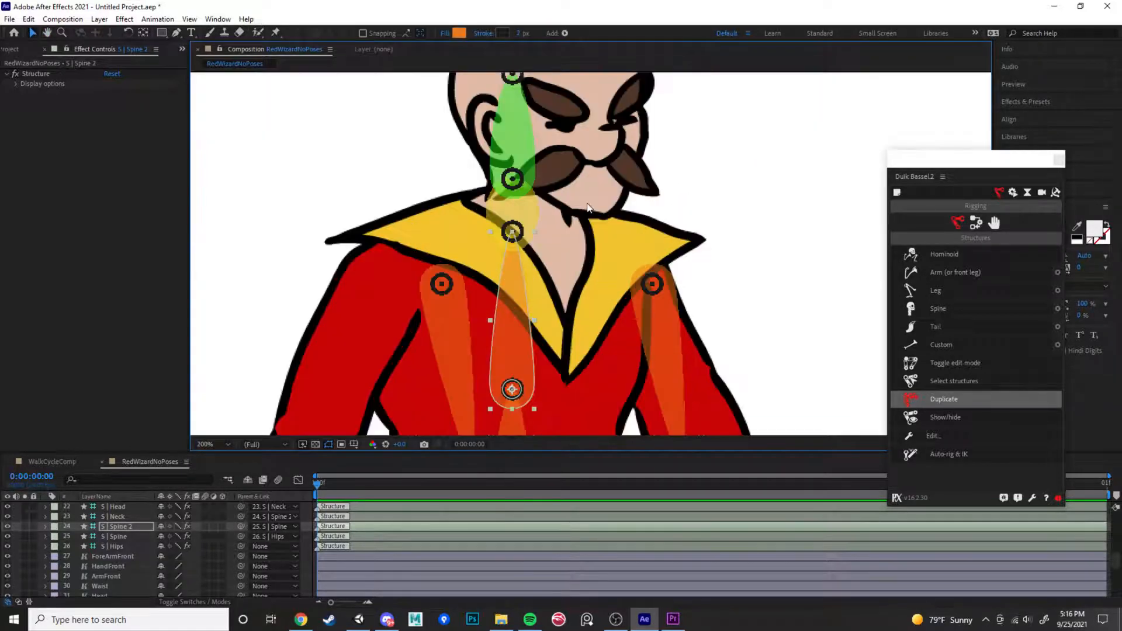
{"action": "left_click", "coordinate": [513, 233]}
{"action": "left_click_drag", "start_coordinate": [514, 232], "coordinate": [529, 215]}
{"action": "left_click", "coordinate": [530, 164]}
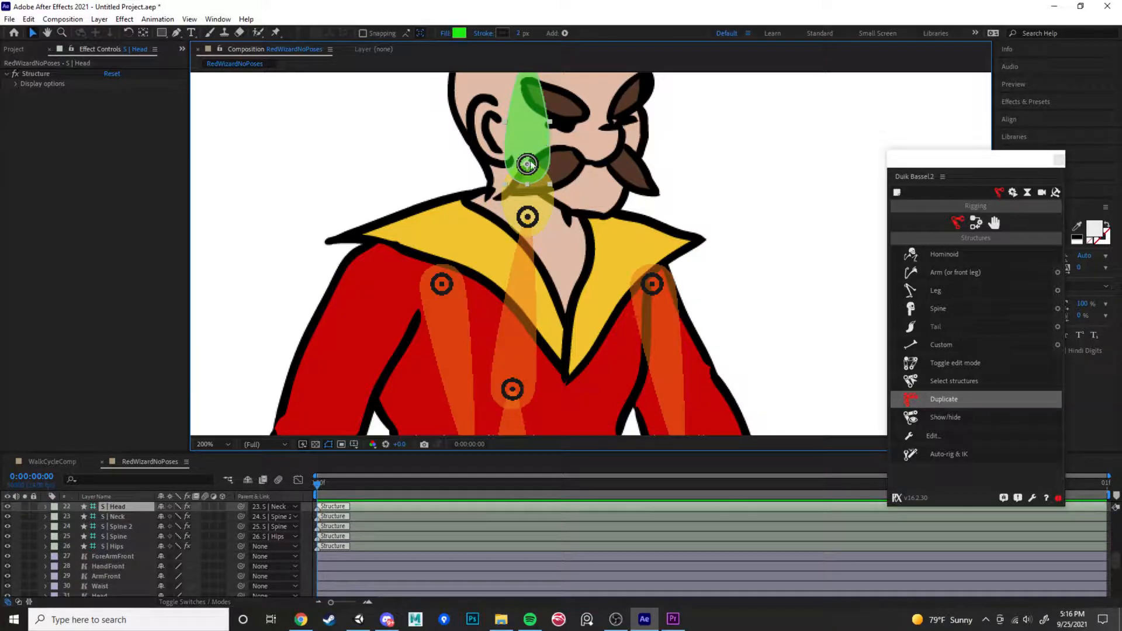
{"action": "left_click_drag", "start_coordinate": [531, 165], "coordinate": [535, 158]}
Shift the Thigh 2 structure's joint inward toward the pelvis, over the top of its leg
{"action": "scroll", "coordinate": [623, 194], "scroll_direction": "down", "scroll_amount": 1}
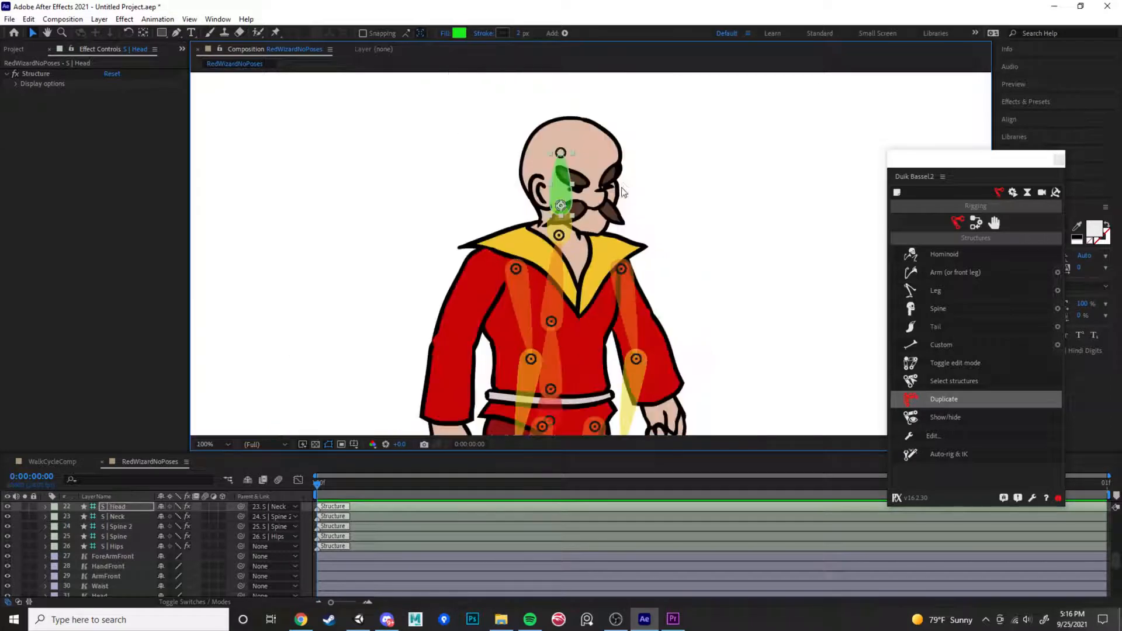
{"action": "scroll", "coordinate": [555, 326], "scroll_direction": "down", "scroll_amount": 1}
{"action": "scroll", "coordinate": [598, 373], "scroll_direction": "up", "scroll_amount": 1}
{"action": "key", "text": "h"}
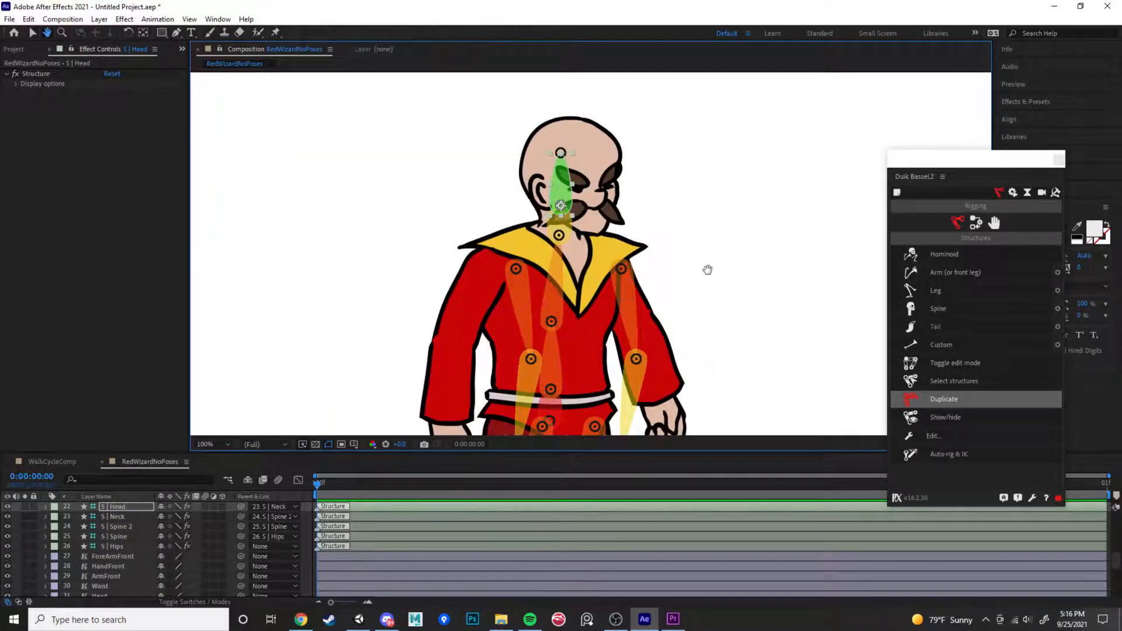
{"action": "left_click_drag", "start_coordinate": [708, 269], "coordinate": [652, 138]}
{"action": "key", "text": "v"}
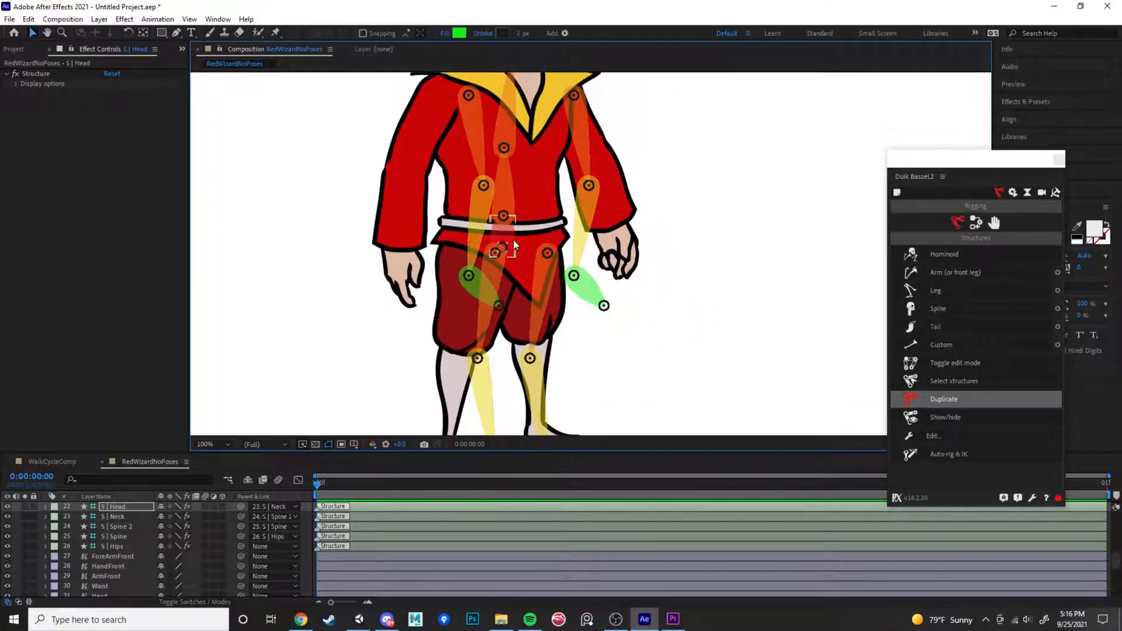
{"action": "left_click", "coordinate": [547, 253]}
{"action": "key", "text": "comma"}
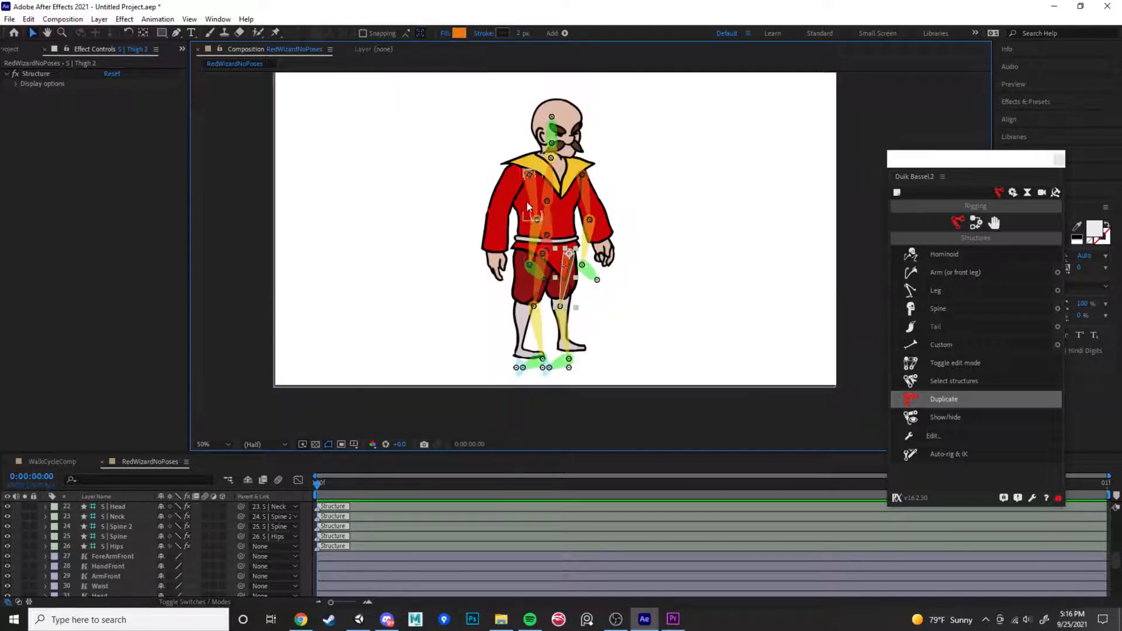
{"action": "mouse_move", "coordinate": [568, 271]}
{"action": "left_mouse_down"}
{"action": "mouse_move", "coordinate": [669, 261]}
{"action": "mouse_move", "coordinate": [660, 231]}
{"action": "mouse_move", "coordinate": [675, 233]}
{"action": "mouse_move", "coordinate": [655, 227]}
{"action": "mouse_move", "coordinate": [561, 252]}
{"action": "left_mouse_up"}
{"action": "key", "text": "period"}
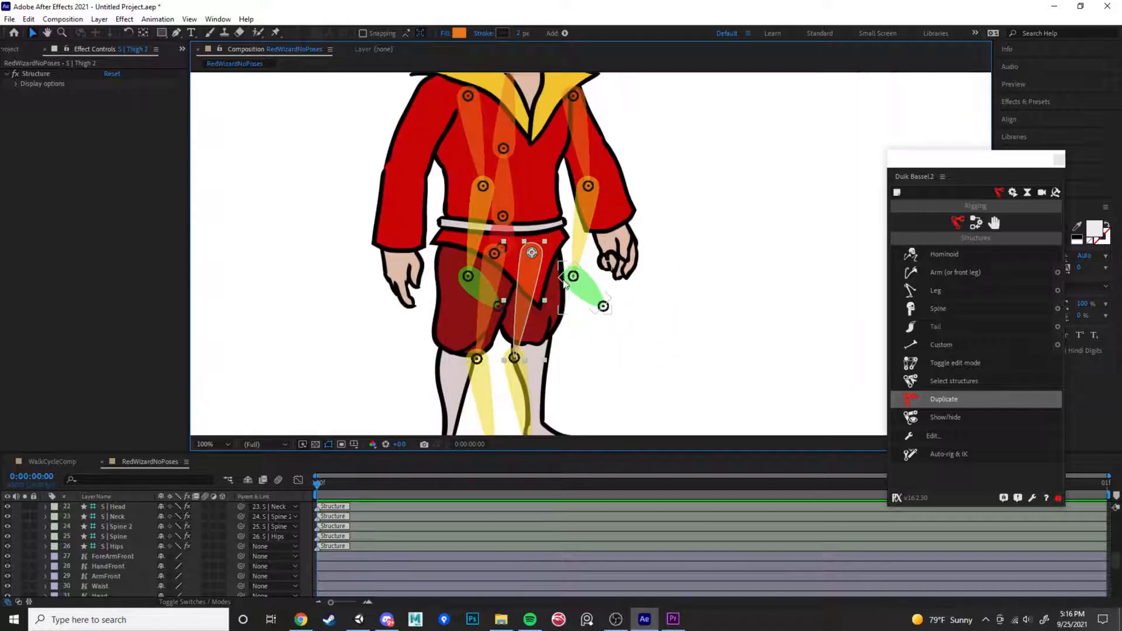
Move the Calf 2 joint up and outward to the knee, just above the hem of the shorts
{"action": "scroll", "coordinate": [566, 329], "scroll_direction": "up", "scroll_amount": 4}
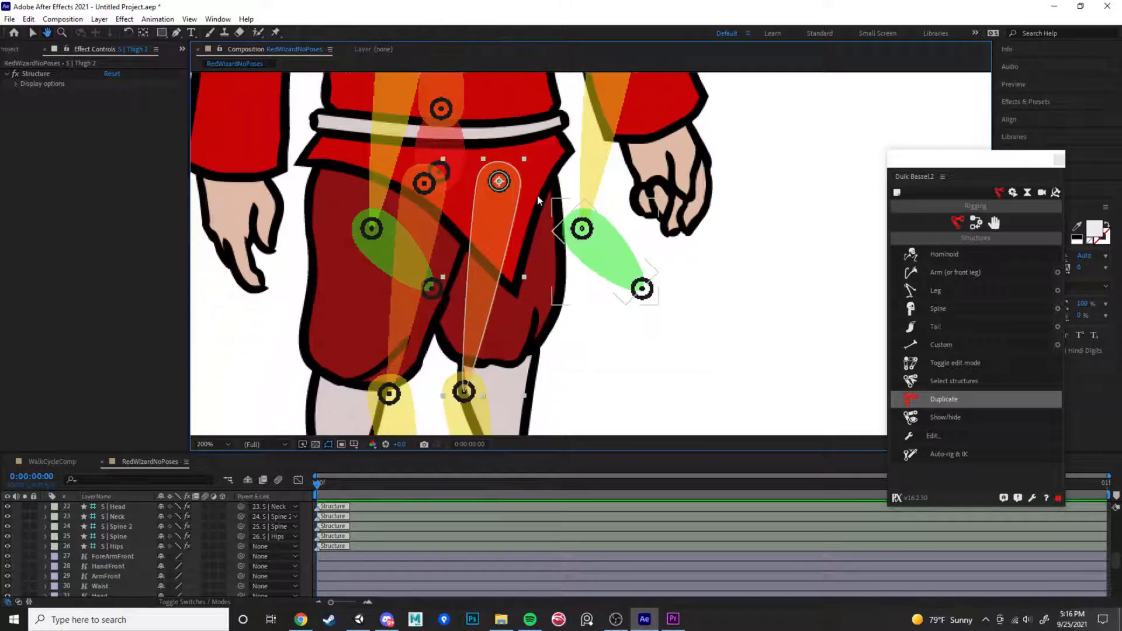
{"action": "left_click_drag", "start_coordinate": [618, 346], "coordinate": [651, 258]}
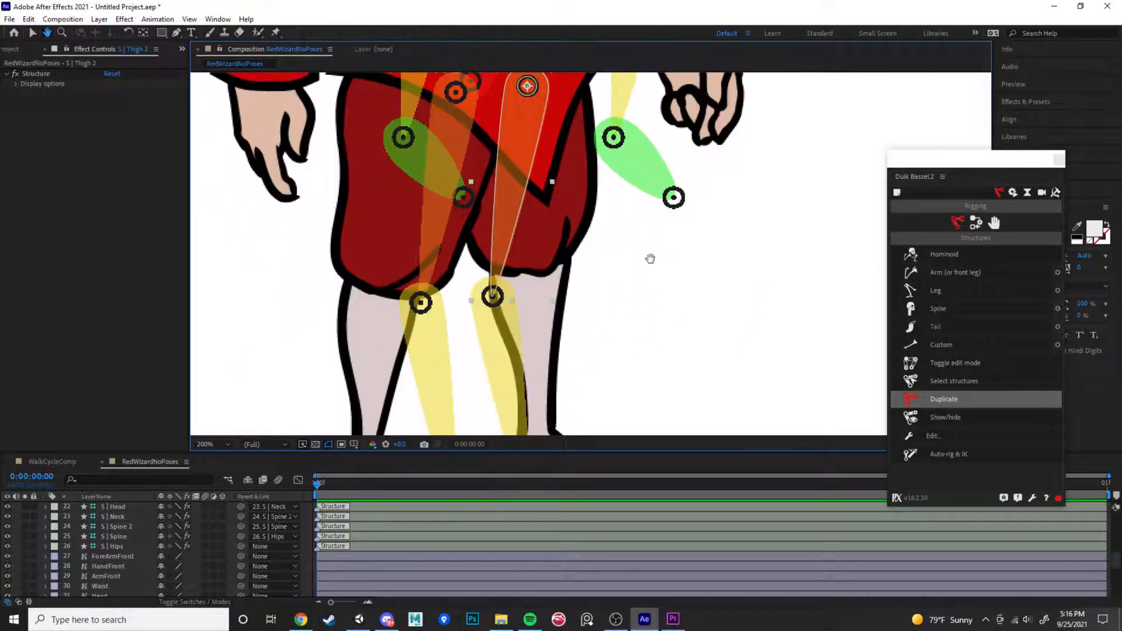
{"action": "left_click", "coordinate": [494, 310]}
{"action": "left_click_drag", "start_coordinate": [495, 311], "coordinate": [529, 245]}
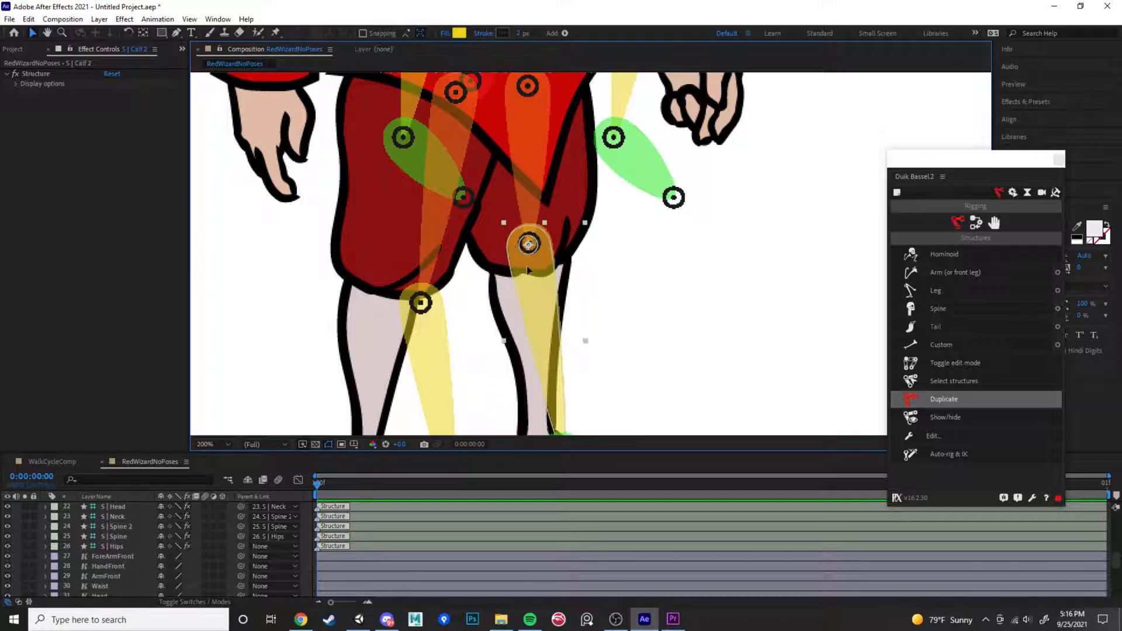
Lock all the artwork layers, from ForeArmFront down to LowerLegBack
{"action": "left_click", "coordinate": [677, 356]}
{"action": "left_click_drag", "start_coordinate": [676, 343], "coordinate": [697, 263]}
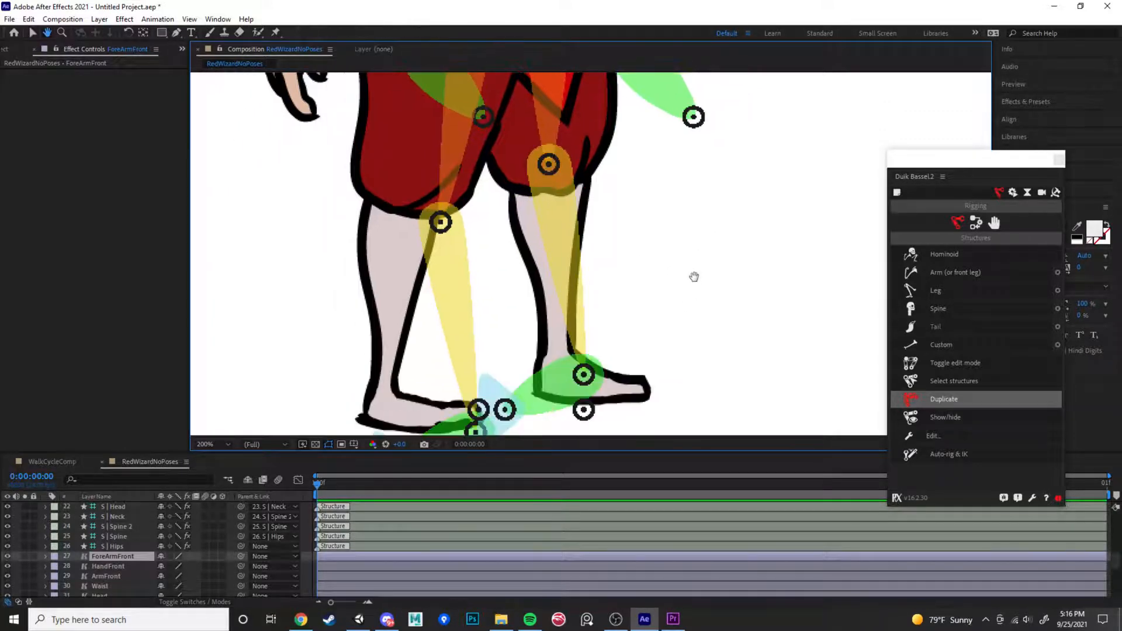
{"action": "double_click", "coordinate": [559, 377]}
{"action": "left_click", "coordinate": [267, 49]}
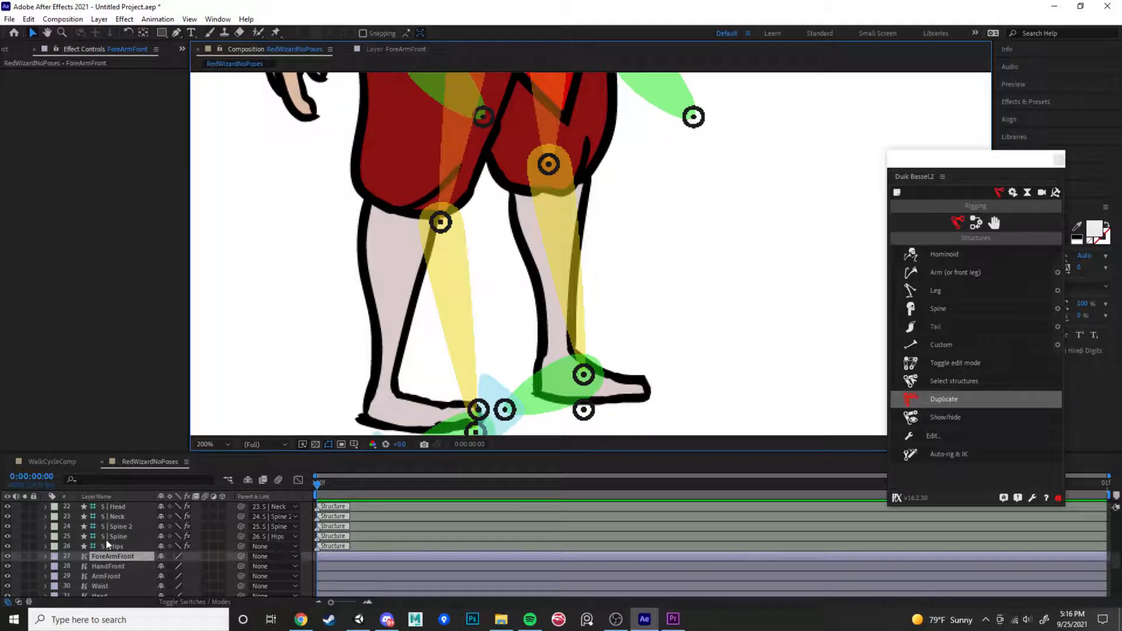
{"action": "scroll", "coordinate": [17, 566], "scroll_direction": "down", "scroll_amount": 1}
{"action": "left_click_drag", "start_coordinate": [34, 526], "coordinate": [35, 602]}
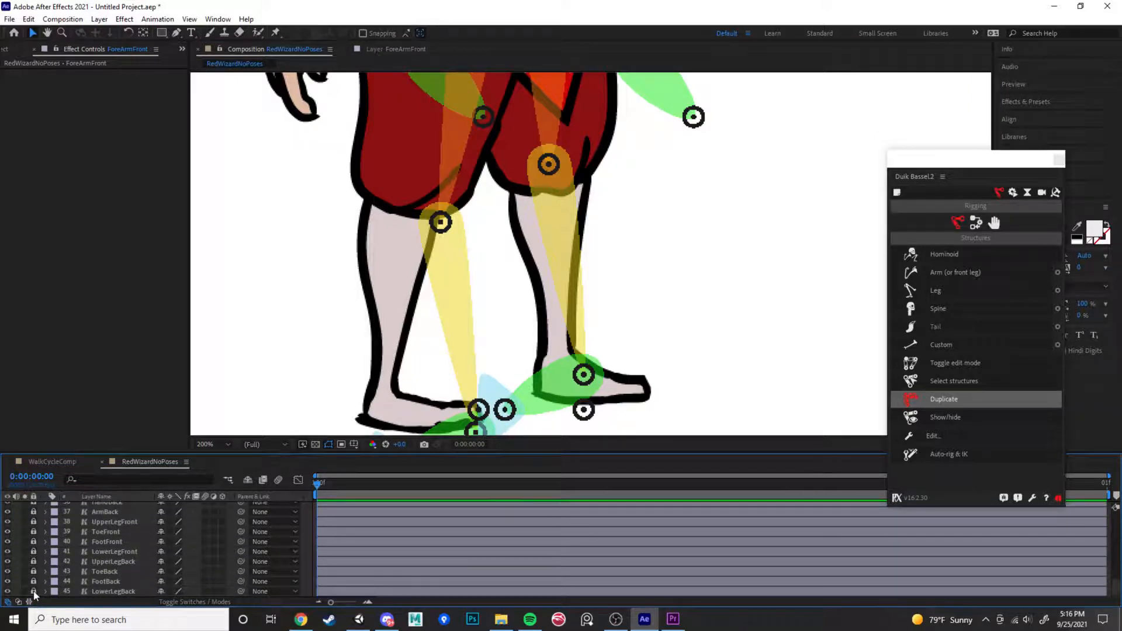
{"action": "scroll", "coordinate": [34, 594], "scroll_direction": "up", "scroll_amount": 5}
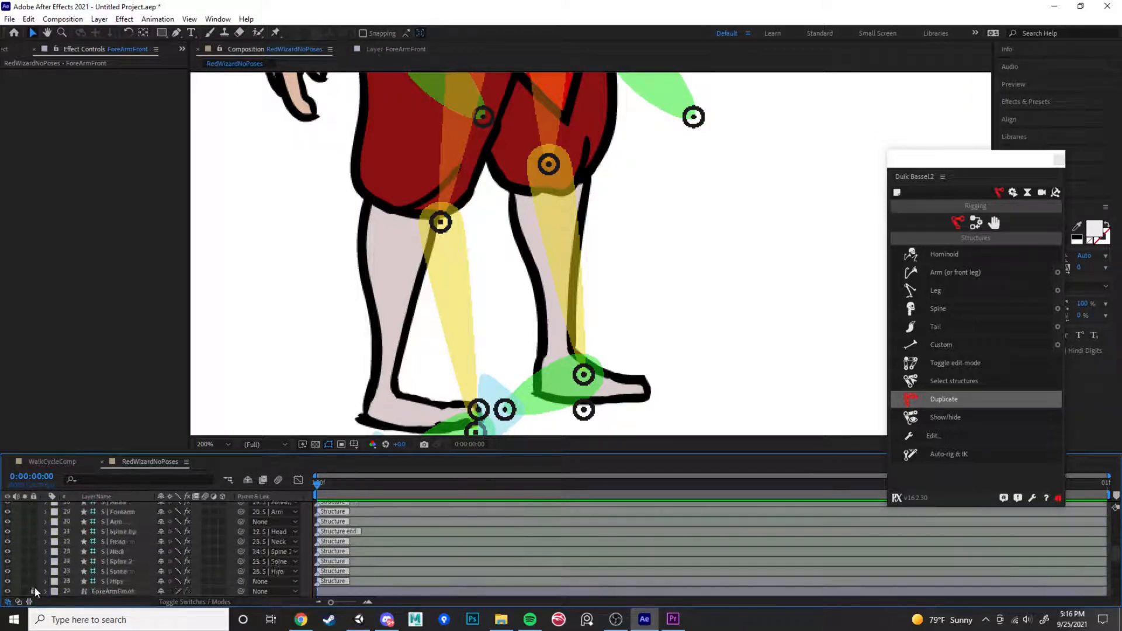
Move the Foot 2 joint up and inward to the ankle, centred at the bottom of its shin
{"action": "left_click", "coordinate": [572, 247]}
{"action": "left_click", "coordinate": [551, 400]}
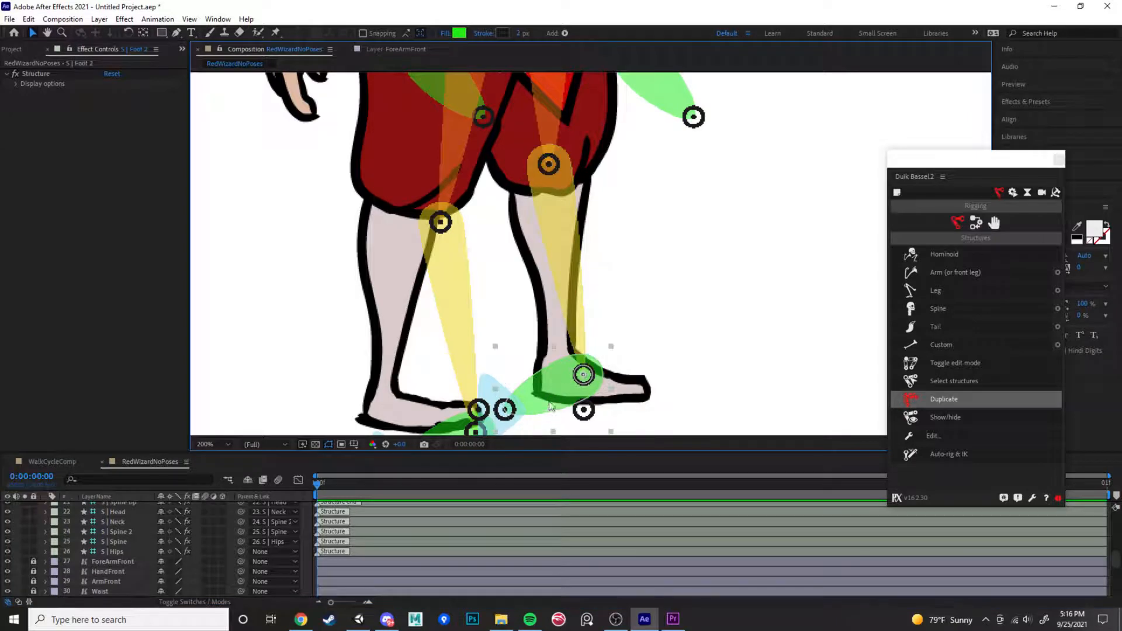
{"action": "left_click_drag", "start_coordinate": [551, 399], "coordinate": [528, 383]}
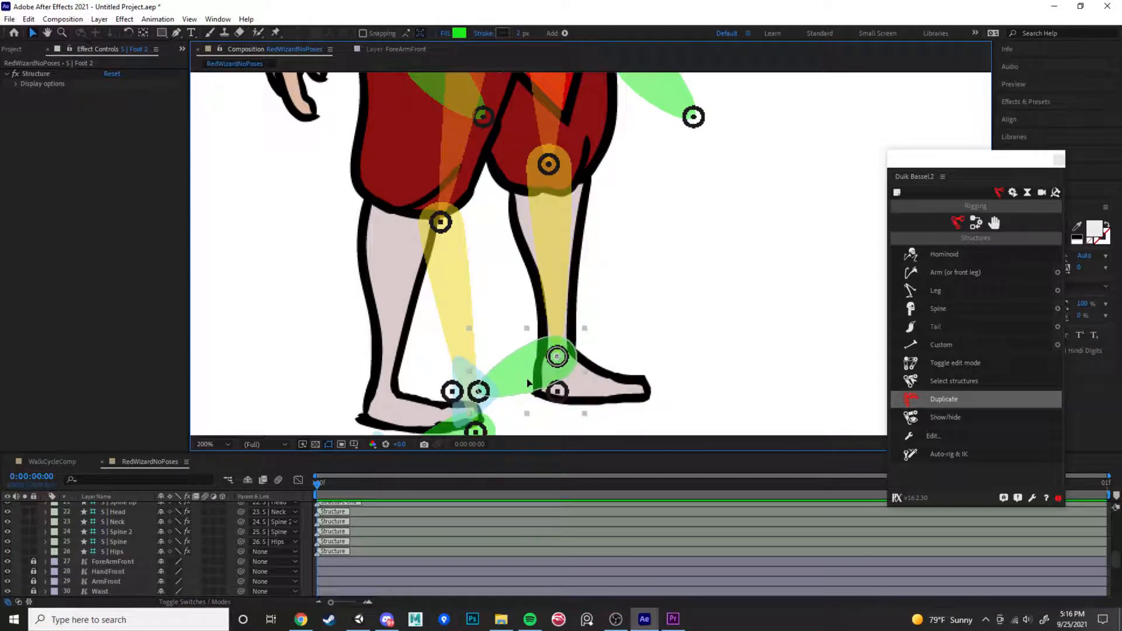
Move the Toes 2 joint forward onto the ball of the foot belonging to the Calf 2 leg
{"action": "scroll", "coordinate": [516, 350], "scroll_direction": "down", "scroll_amount": 1}
{"action": "left_click_drag", "start_coordinate": [621, 375], "coordinate": [640, 358]}
{"action": "scroll", "coordinate": [640, 358], "scroll_direction": "up", "scroll_amount": 4}
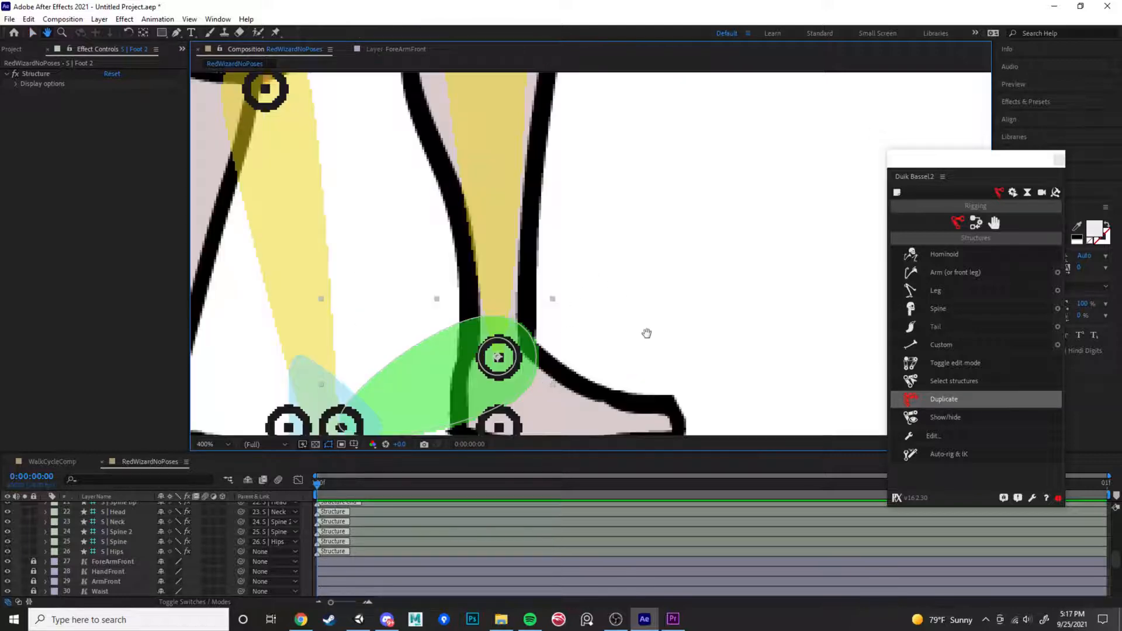
{"action": "left_click_drag", "start_coordinate": [647, 333], "coordinate": [678, 237]}
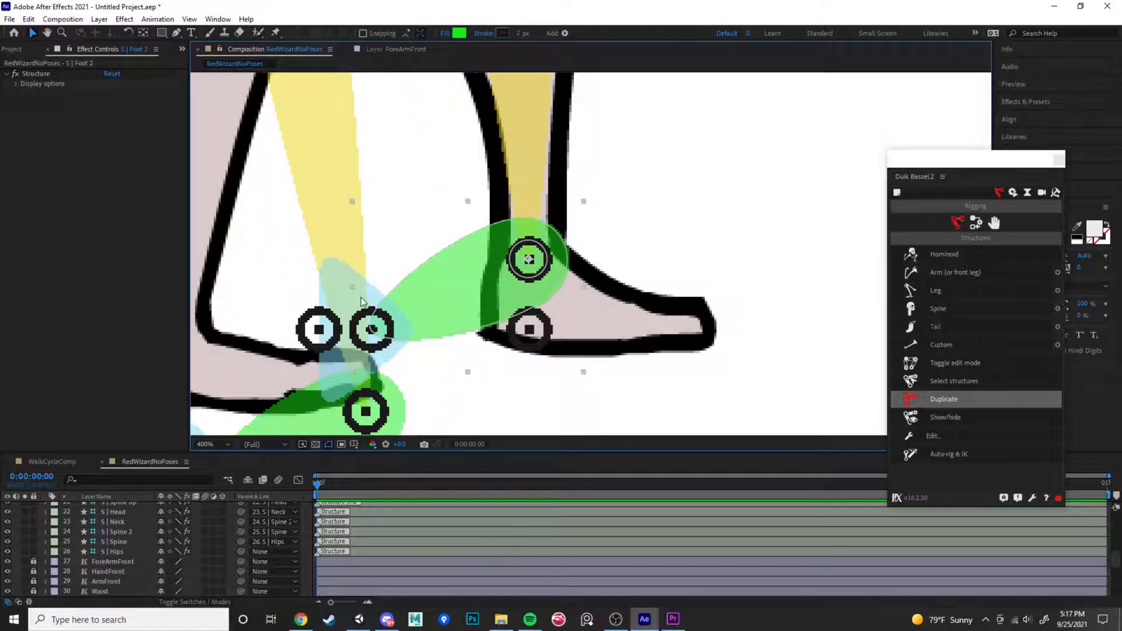
{"action": "key", "text": "comma"}
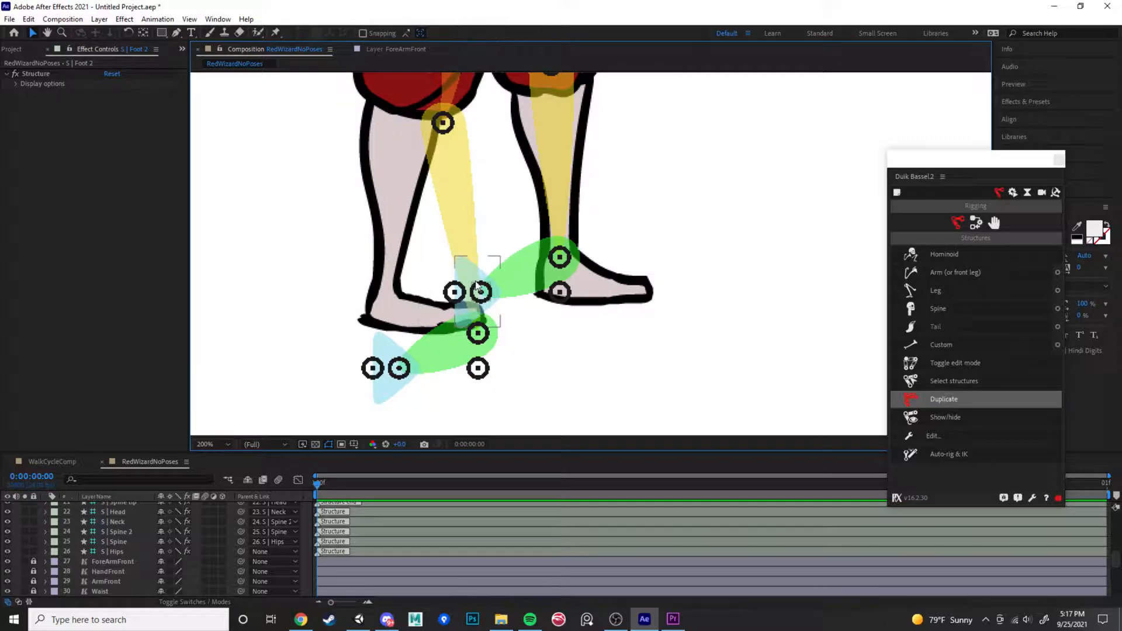
{"action": "left_click", "coordinate": [481, 293]}
{"action": "left_click_drag", "start_coordinate": [480, 292], "coordinate": [605, 283]}
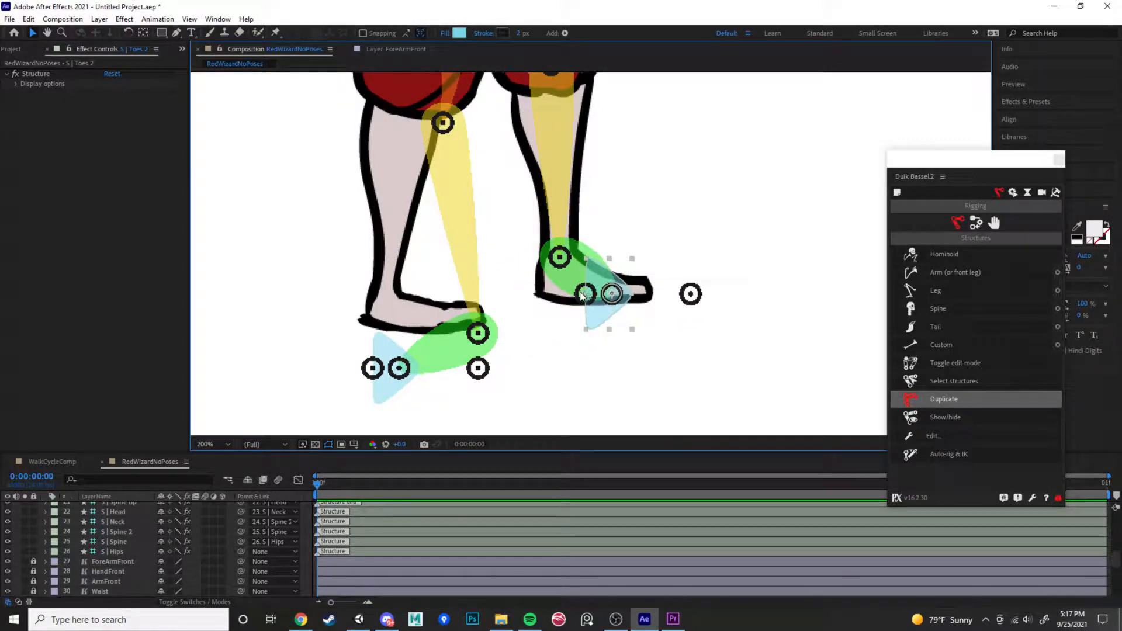
Place the Tiptoe 2 joint at the tip of the toes and the Heel 2 joint at the back of the heel
{"action": "left_click", "coordinate": [582, 294]}
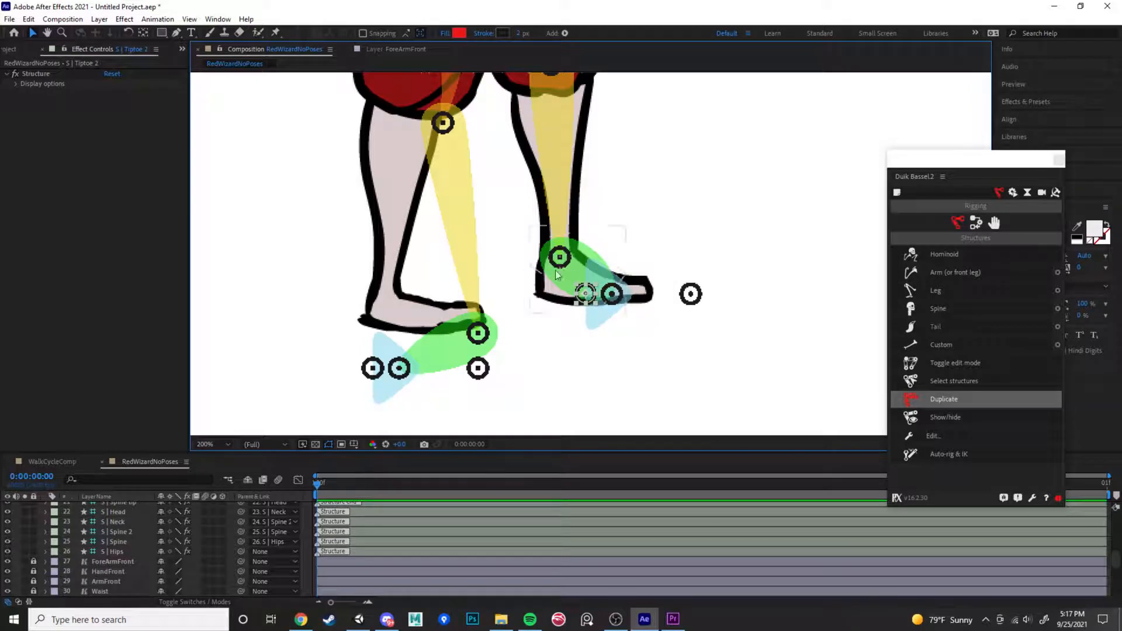
{"action": "left_click_drag", "start_coordinate": [584, 294], "coordinate": [652, 291]}
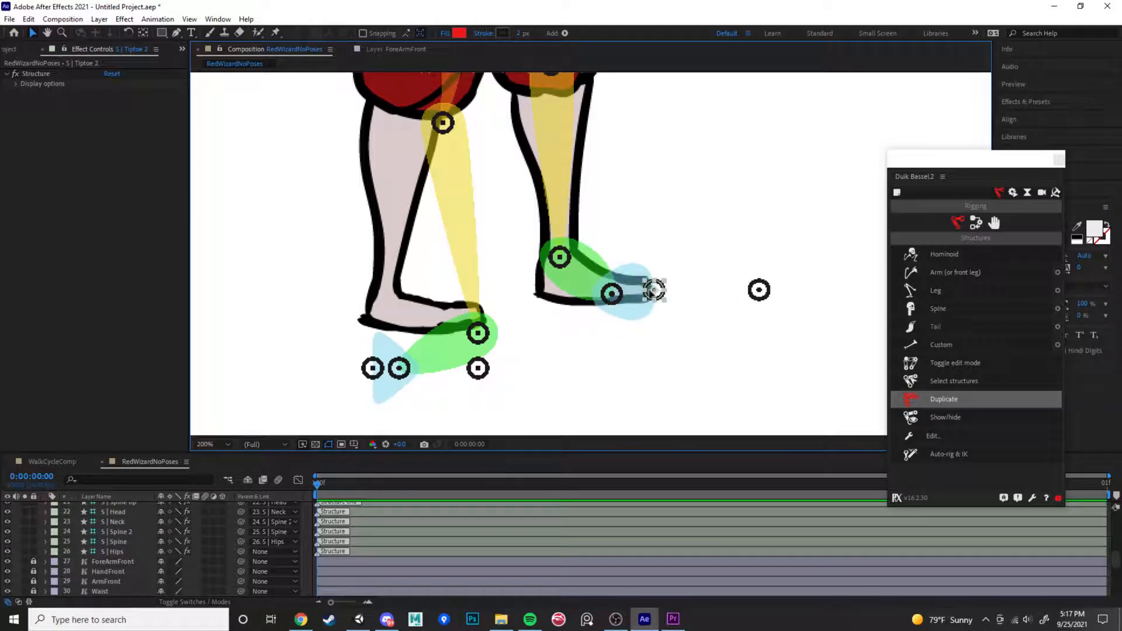
{"action": "left_click", "coordinate": [759, 292]}
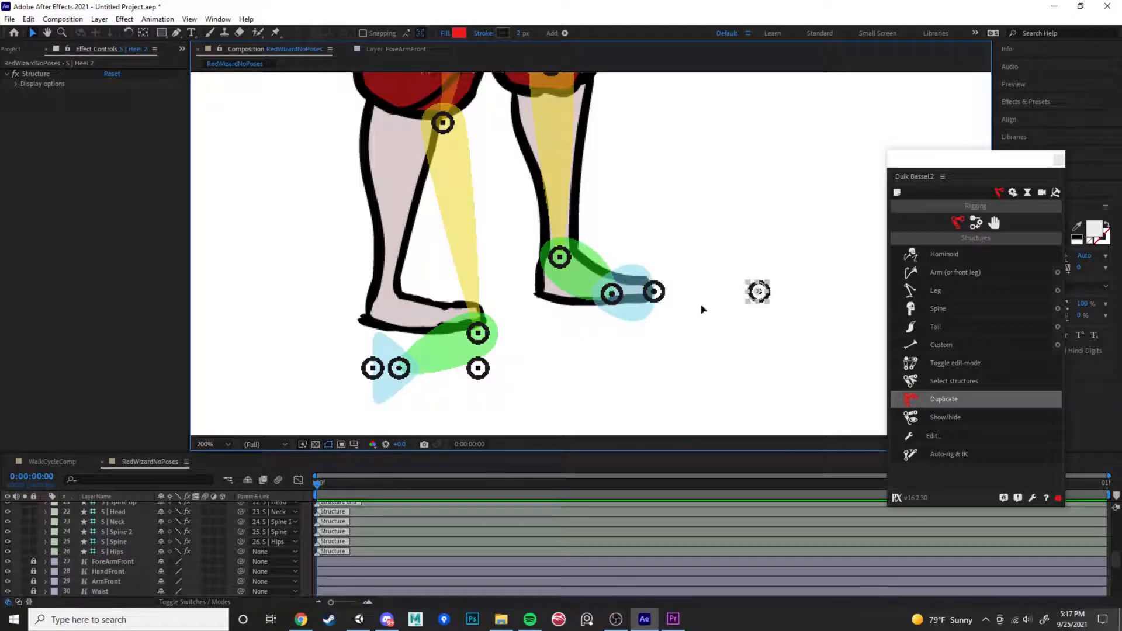
{"action": "left_click_drag", "start_coordinate": [759, 292], "coordinate": [543, 298]}
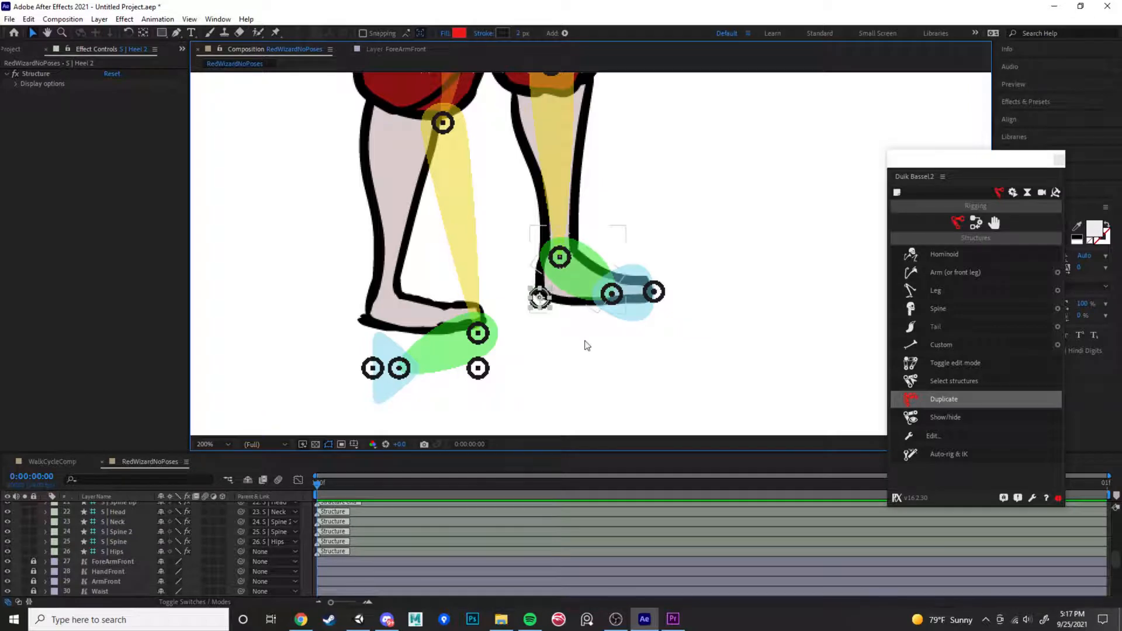
Shift the Thigh joint outward from the Hips joint, over the top of the remaining leg
{"action": "scroll", "coordinate": [584, 344], "scroll_direction": "down", "scroll_amount": 2}
{"action": "left_click_drag", "start_coordinate": [669, 248], "coordinate": [676, 346]}
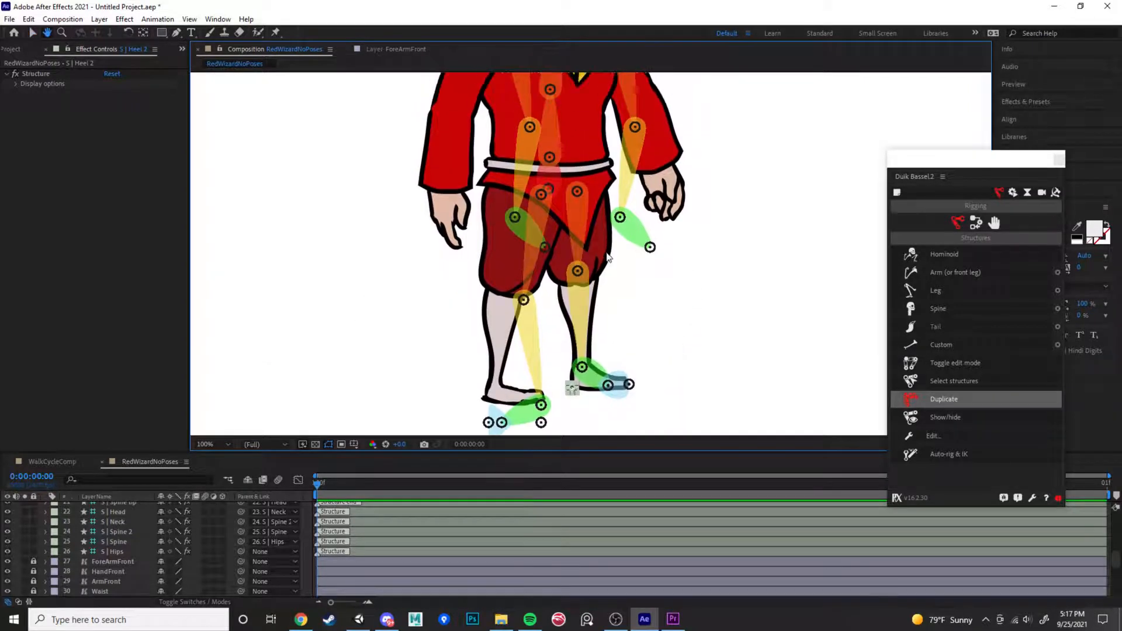
{"action": "scroll", "coordinate": [602, 280], "scroll_direction": "up", "scroll_amount": 2}
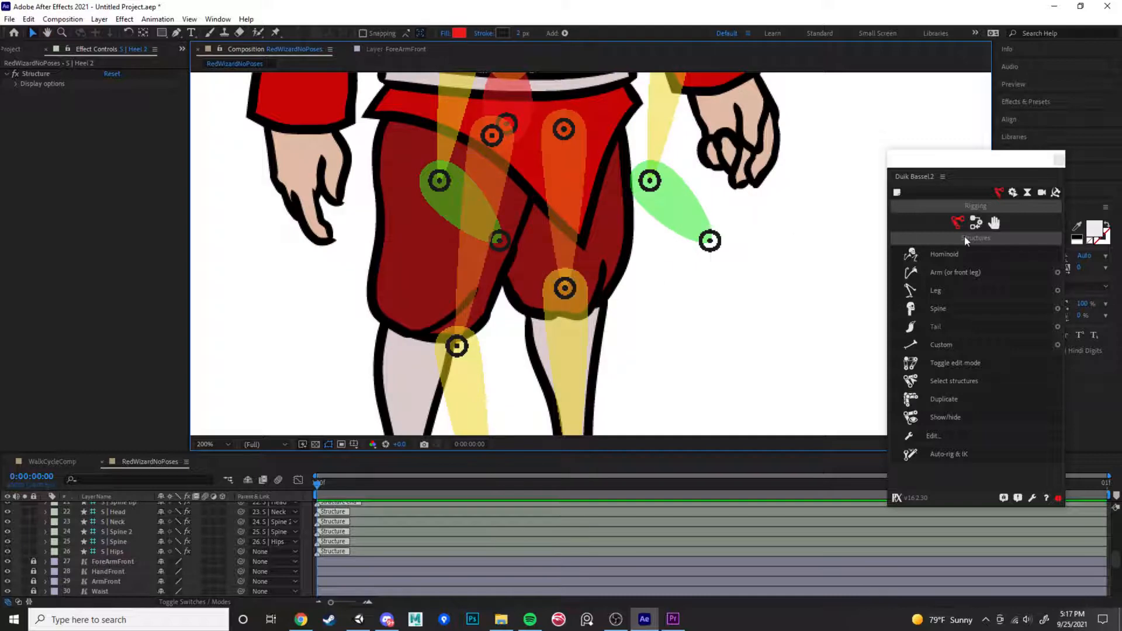
{"action": "scroll", "coordinate": [729, 274], "scroll_direction": "down", "scroll_amount": 3}
{"action": "scroll", "coordinate": [584, 263], "scroll_direction": "up", "scroll_amount": 1}
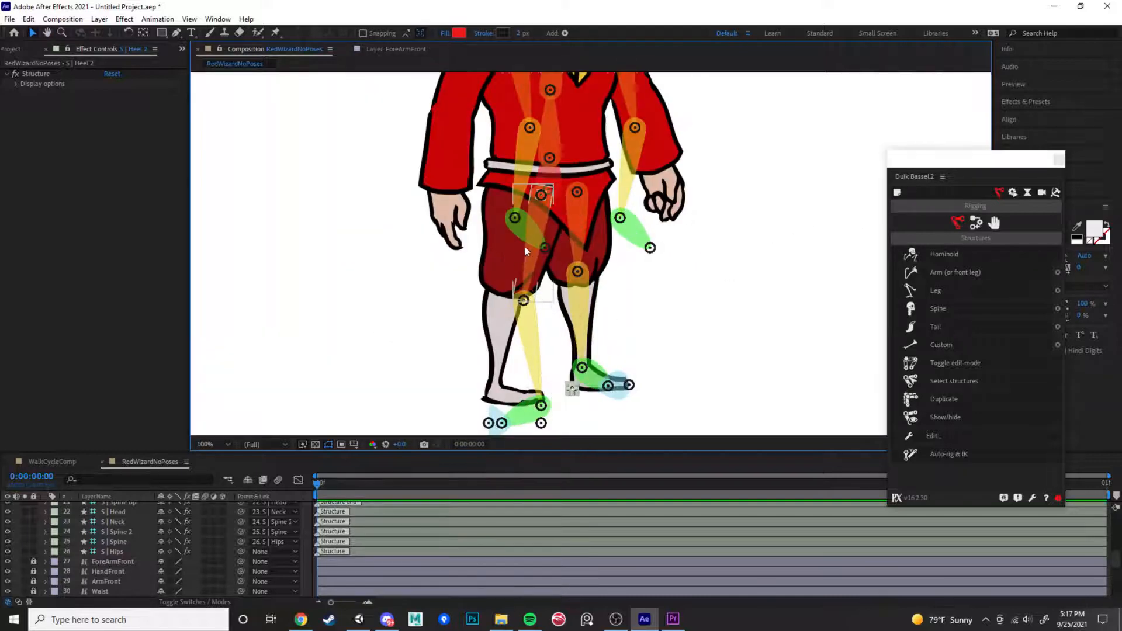
{"action": "left_click_drag", "start_coordinate": [530, 266], "coordinate": [510, 259]}
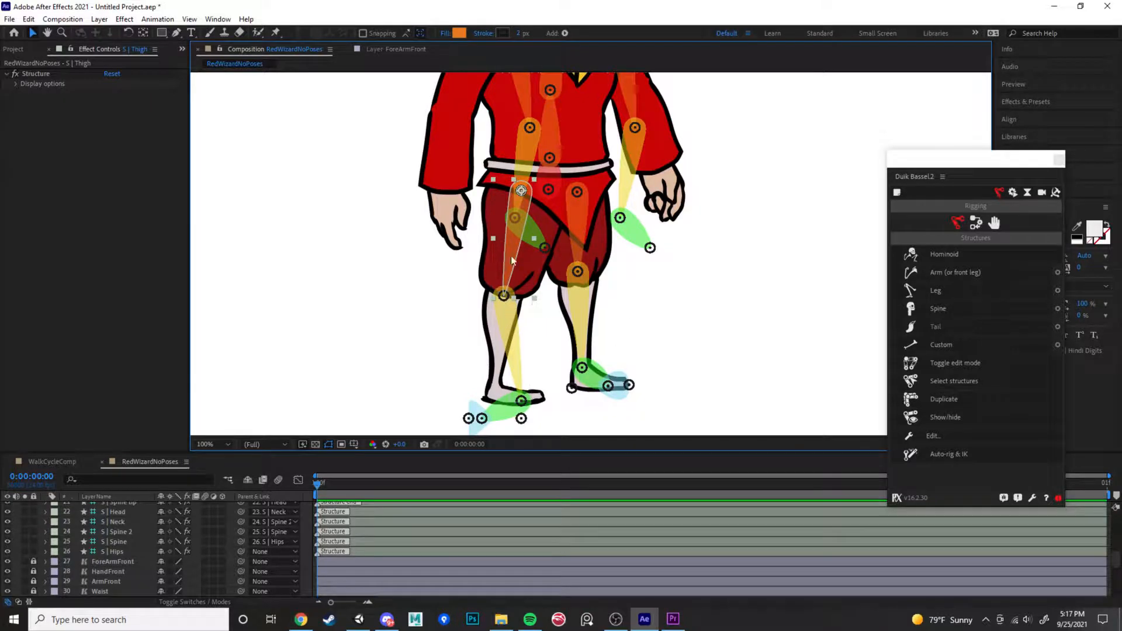
{"action": "mouse_move", "coordinate": [515, 253]}
{"action": "left_mouse_down"}
{"action": "mouse_move", "coordinate": [501, 365]}
{"action": "mouse_move", "coordinate": [423, 296]}
{"action": "mouse_move", "coordinate": [324, 233]}
{"action": "mouse_move", "coordinate": [323, 202]}
{"action": "mouse_move", "coordinate": [313, 238]}
{"action": "mouse_move", "coordinate": [489, 262]}
{"action": "mouse_move", "coordinate": [517, 252]}
{"action": "left_mouse_up"}
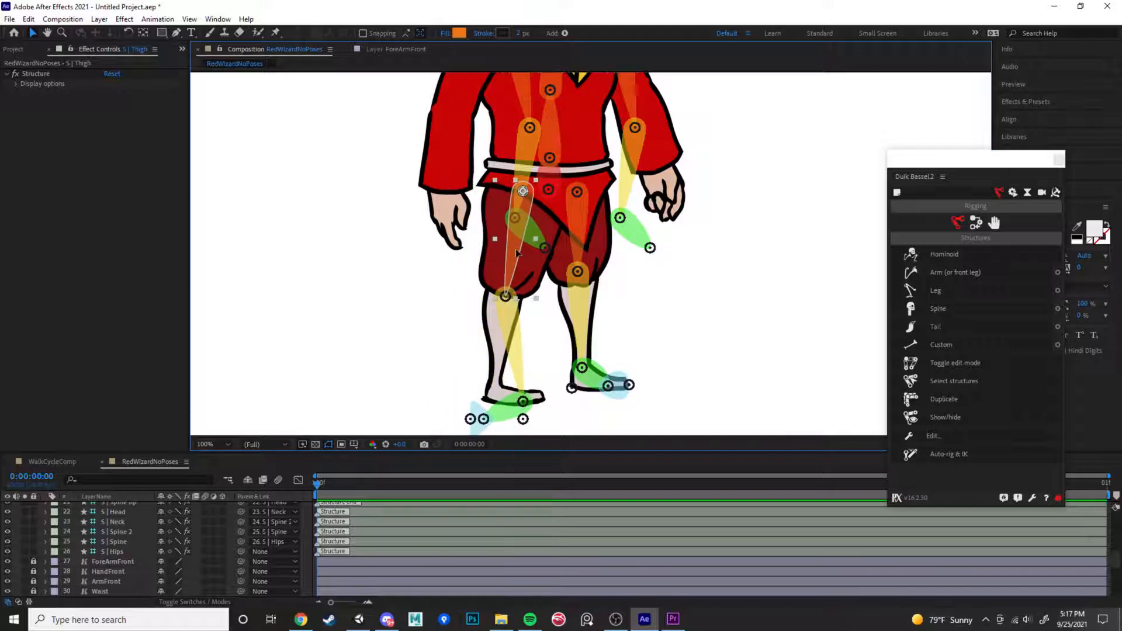
Raise the Calf joint to the knee, just above the hem of the shorts
{"action": "key", "text": "period"}
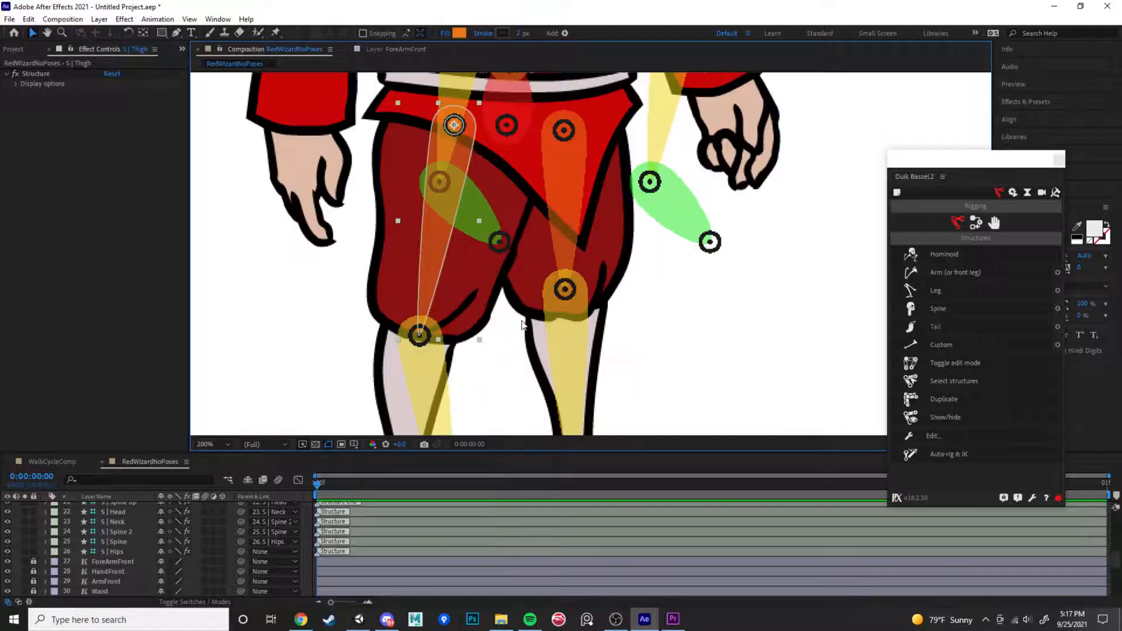
{"action": "left_click_drag", "start_coordinate": [519, 341], "coordinate": [573, 260]}
{"action": "left_click", "coordinate": [501, 316]}
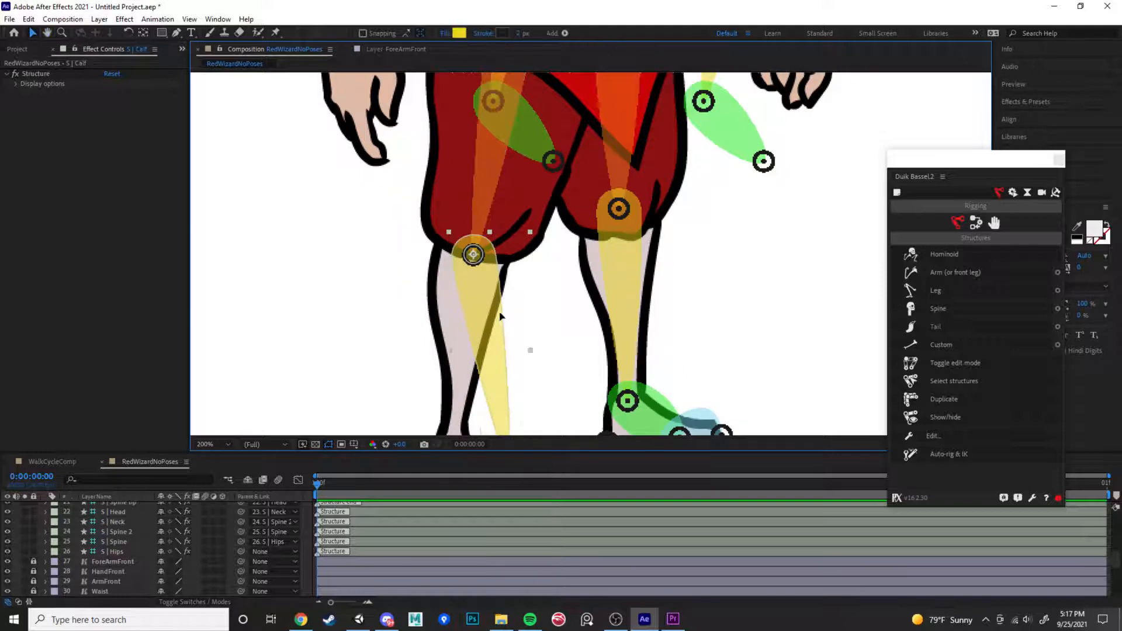
{"action": "left_click_drag", "start_coordinate": [501, 316], "coordinate": [507, 296]}
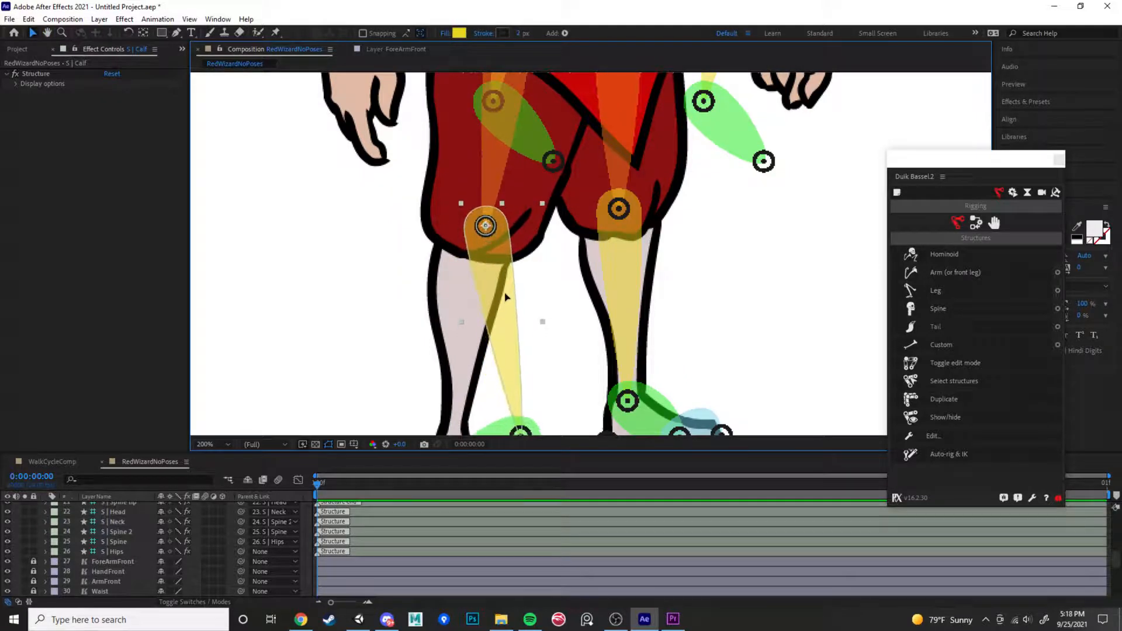
Move the Foot joint back from the toes onto the ankle at the bottom of its shin
{"action": "left_click_drag", "start_coordinate": [571, 351], "coordinate": [601, 249]}
{"action": "left_click", "coordinate": [519, 363]}
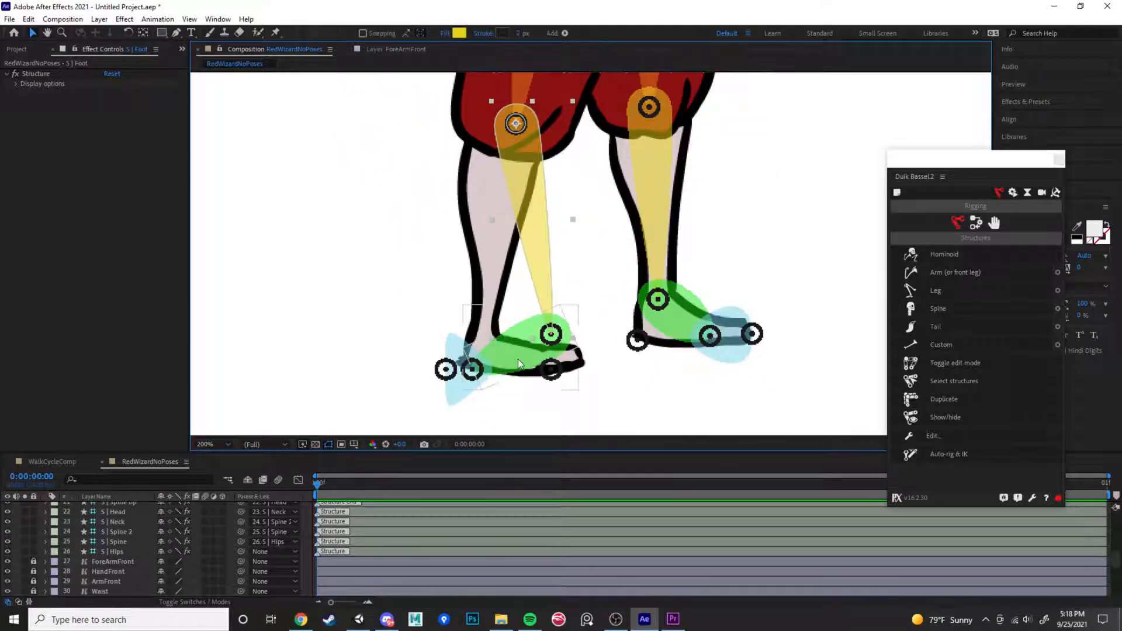
{"action": "left_click_drag", "start_coordinate": [506, 359], "coordinate": [440, 349]}
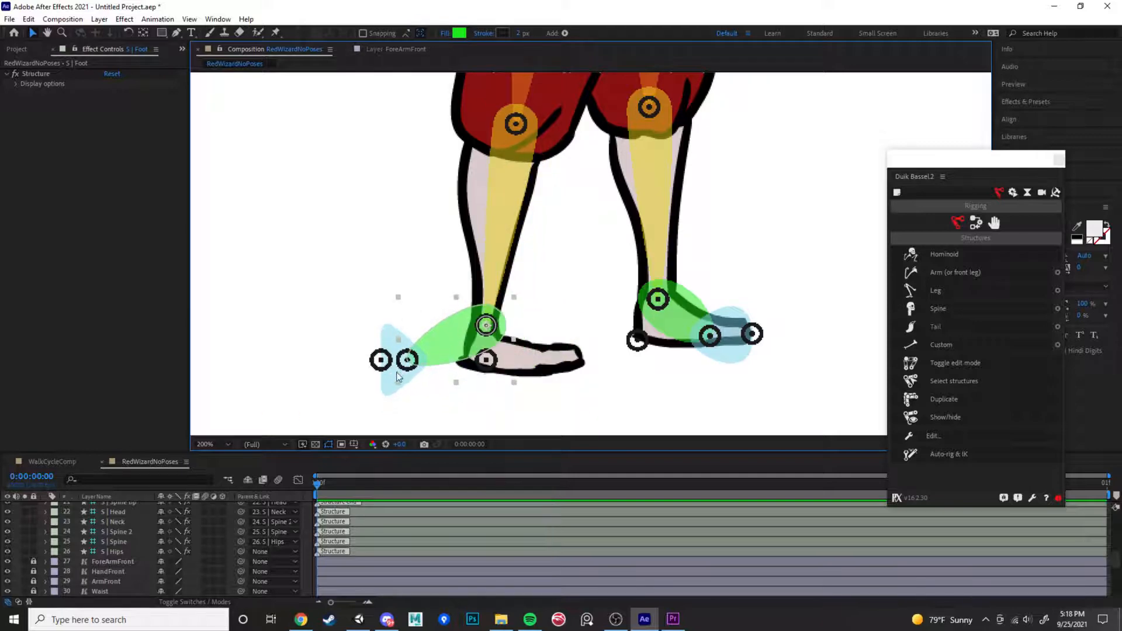
Place the Toes joint on the ball of the foot and the Tiptoe joint at the tip of the toes
{"action": "left_click", "coordinate": [387, 389]}
{"action": "left_click_drag", "start_coordinate": [396, 387], "coordinate": [526, 379]}
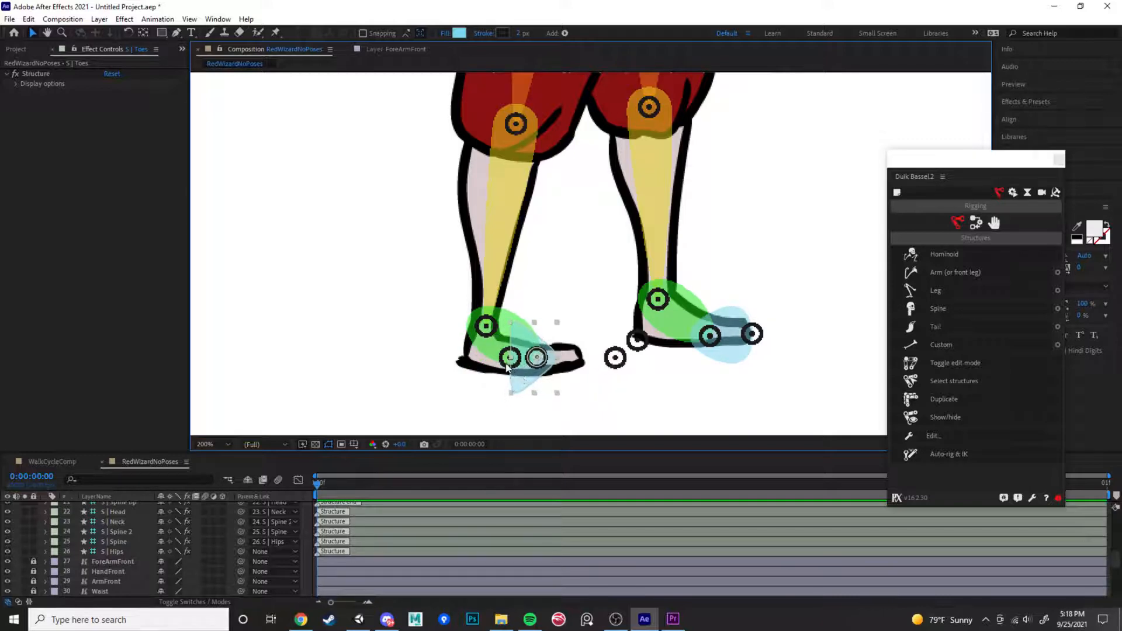
{"action": "left_click", "coordinate": [506, 363]}
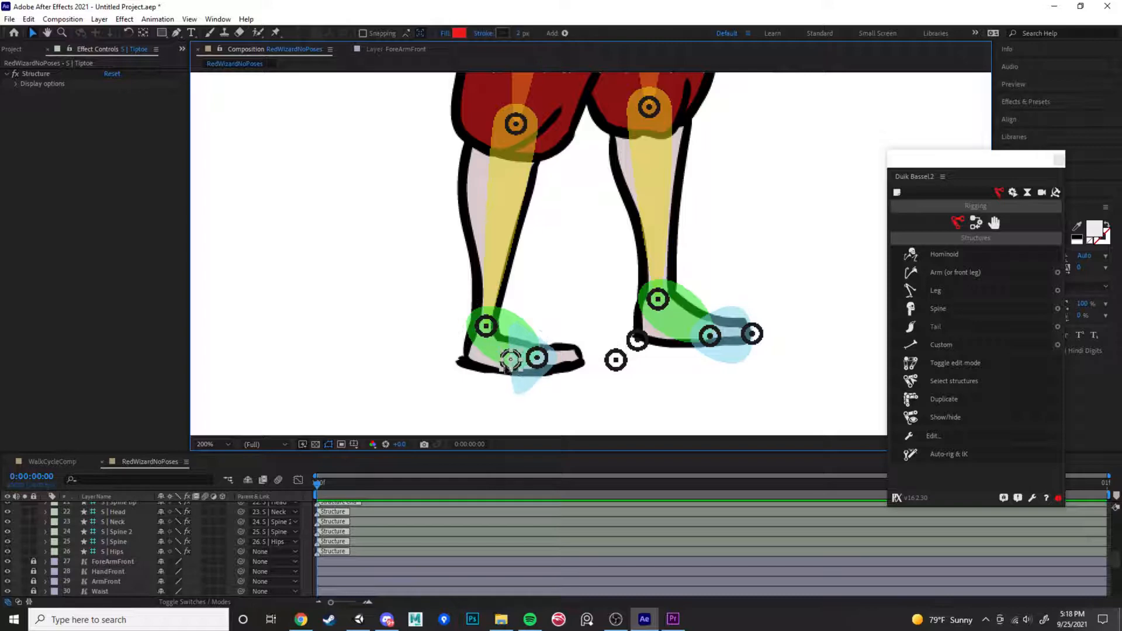
{"action": "left_click_drag", "start_coordinate": [510, 358], "coordinate": [587, 358]}
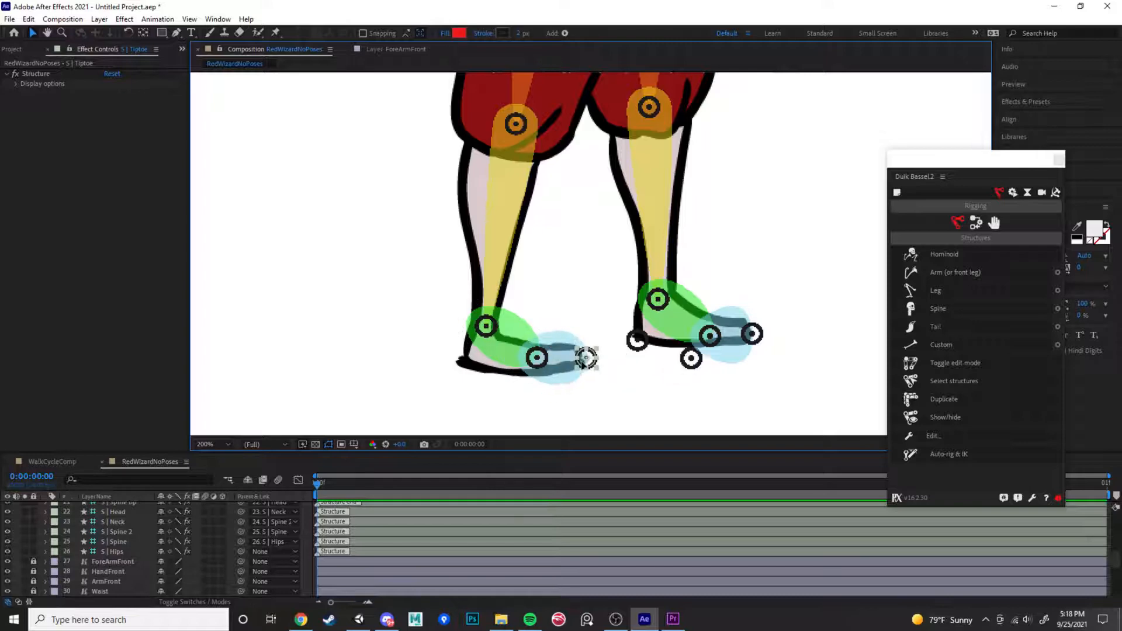
Move the Heel joint from between the feet to the back of its own foot's heel
{"action": "left_click", "coordinate": [691, 371]}
{"action": "left_click", "coordinate": [699, 387]}
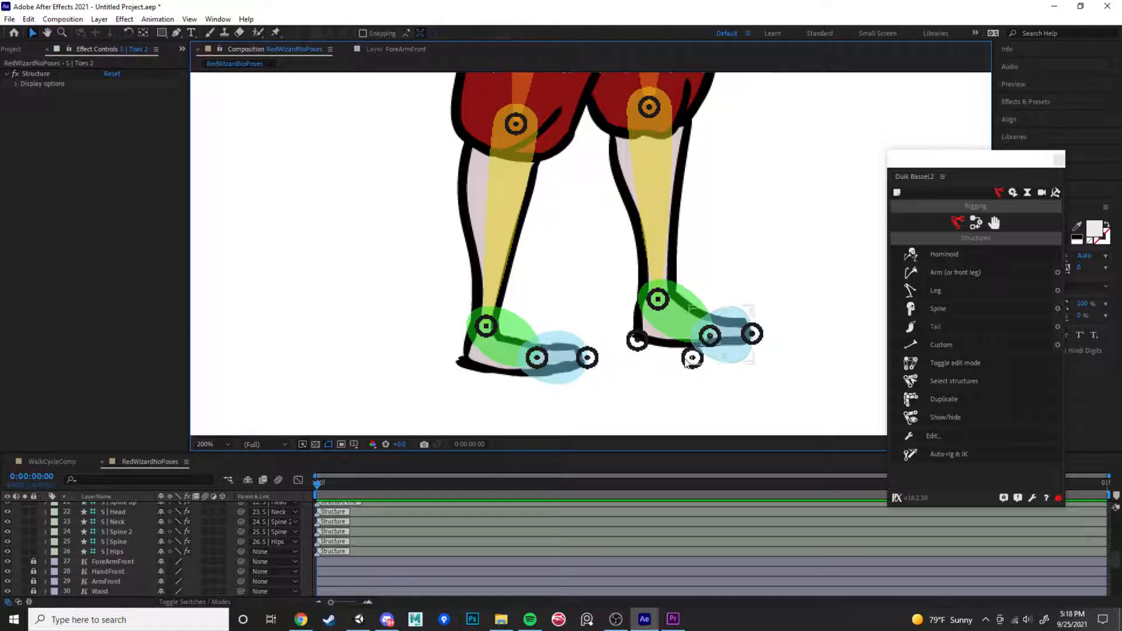
{"action": "left_click", "coordinate": [683, 347]}
{"action": "left_click", "coordinate": [689, 363]}
{"action": "left_click", "coordinate": [681, 364]}
{"action": "left_click", "coordinate": [684, 366]}
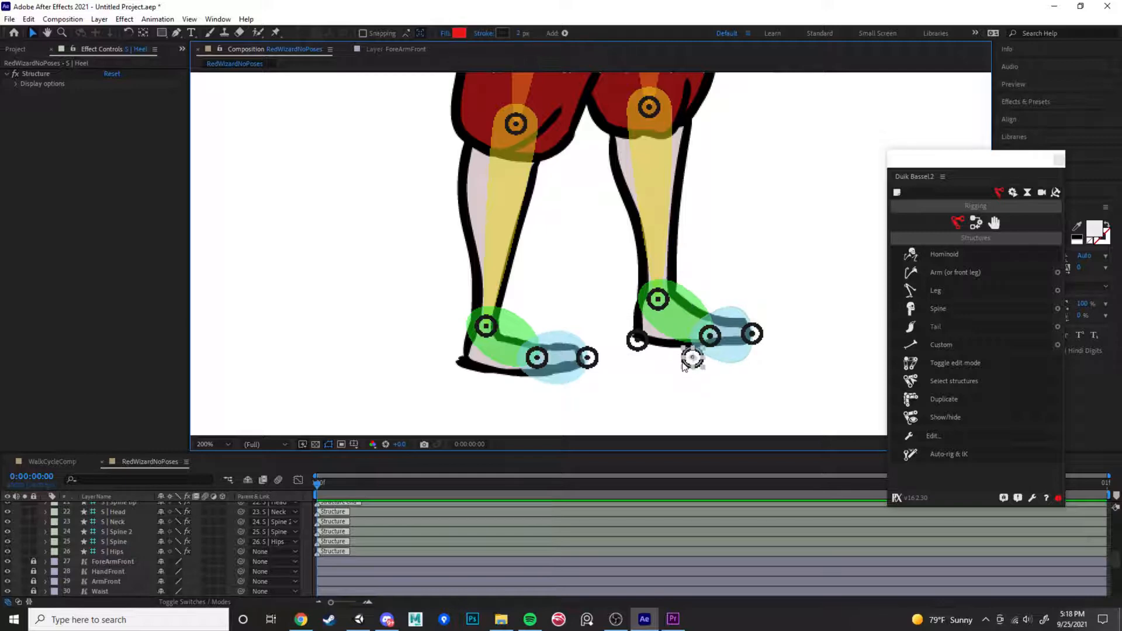
{"action": "left_click_drag", "start_coordinate": [675, 373], "coordinate": [463, 369]}
Raise the end joint of the Head structure to the crown of the bald head
{"action": "scroll", "coordinate": [570, 391], "scroll_direction": "down", "scroll_amount": 2}
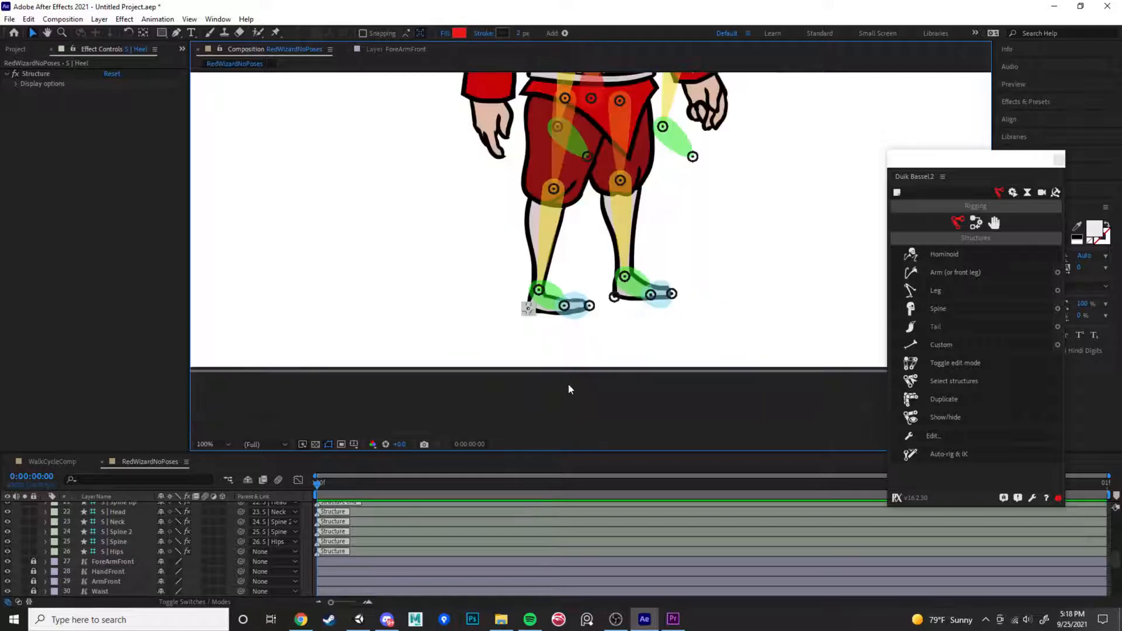
{"action": "scroll", "coordinate": [570, 390], "scroll_direction": "up", "scroll_amount": 1}
{"action": "key", "text": "space"}
{"action": "left_click_drag", "start_coordinate": [719, 189], "coordinate": [703, 387]}
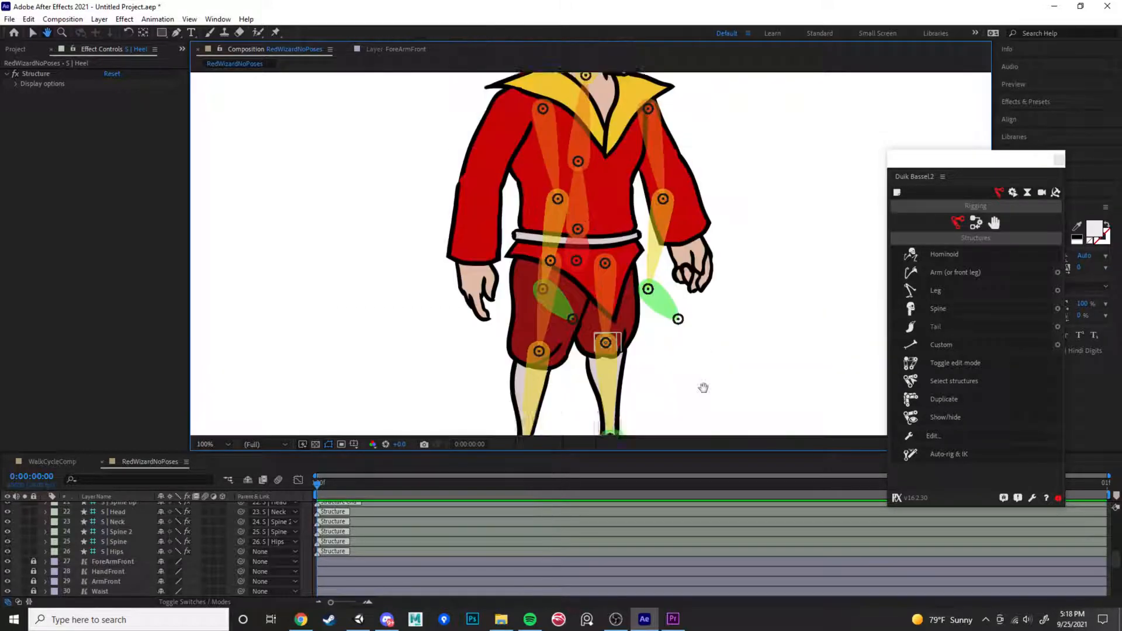
{"action": "left_click_drag", "start_coordinate": [702, 204], "coordinate": [682, 321]}
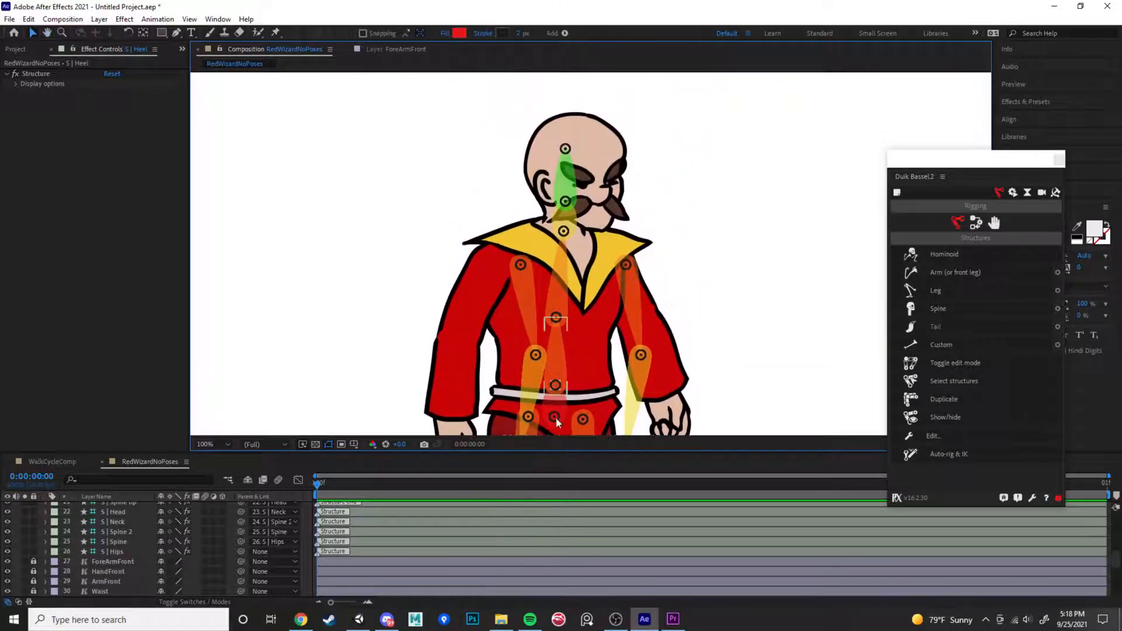
{"action": "left_click", "coordinate": [565, 150]}
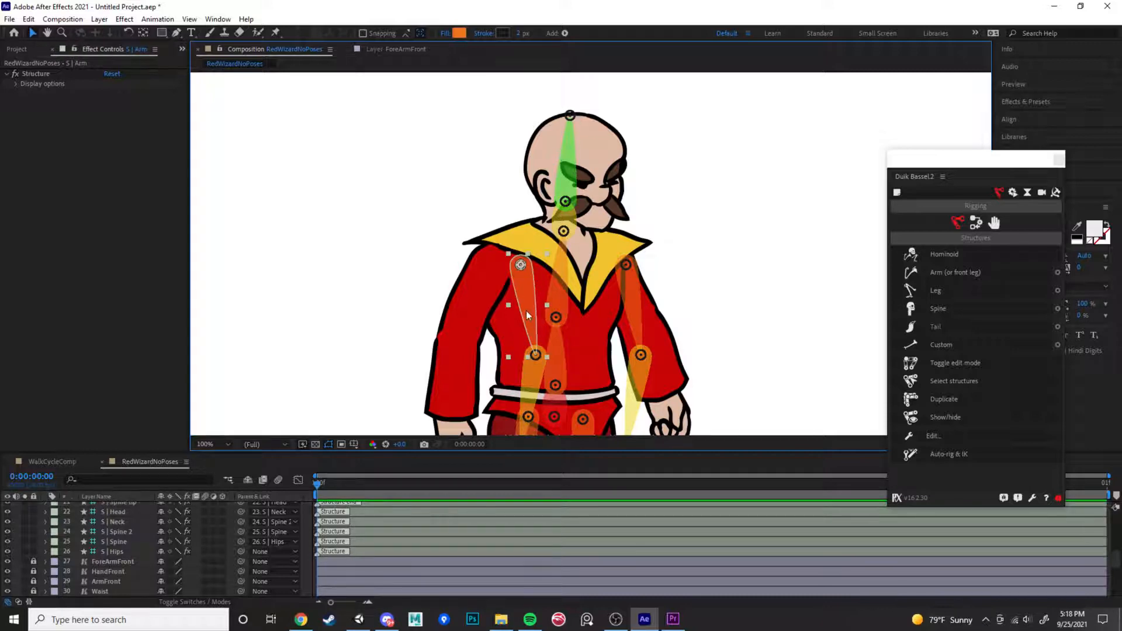
Move the Arm joint outward to the shoulder and the Forearm joint to the elbow inside the sleeve
{"action": "left_click_drag", "start_coordinate": [529, 316], "coordinate": [499, 309]}
{"action": "left_click_drag", "start_coordinate": [512, 391], "coordinate": [458, 370]}
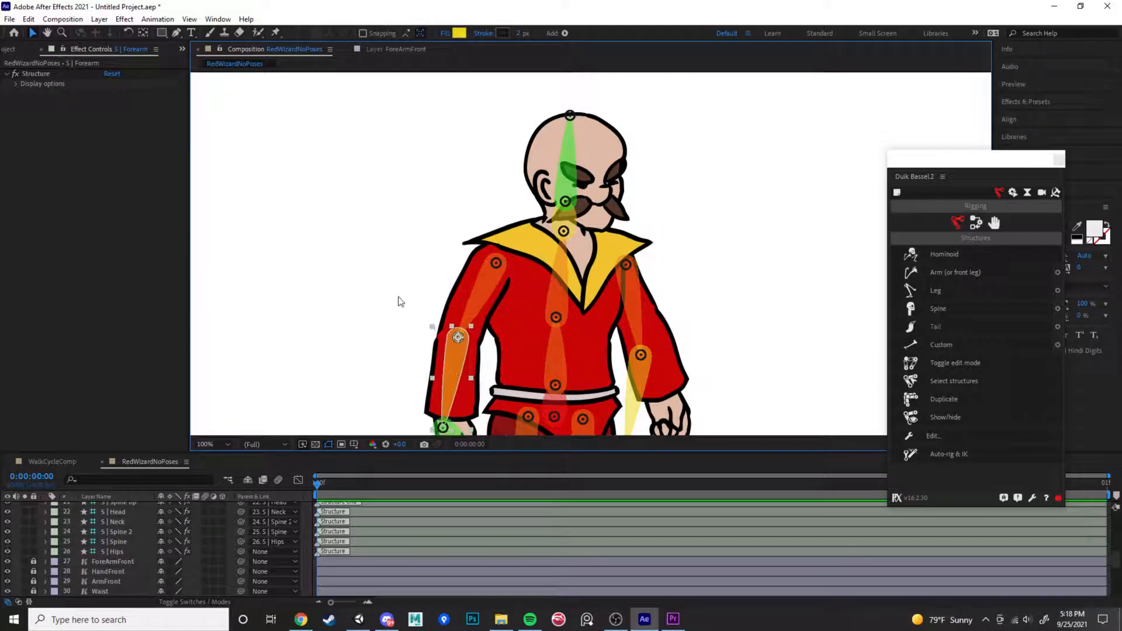
Move the Hand joint up to the wrist at the sleeve cuff and the Arm tip joint to the fingertips
{"action": "scroll", "coordinate": [396, 250], "scroll_direction": "down", "scroll_amount": 5}
{"action": "left_click", "coordinate": [462, 304]}
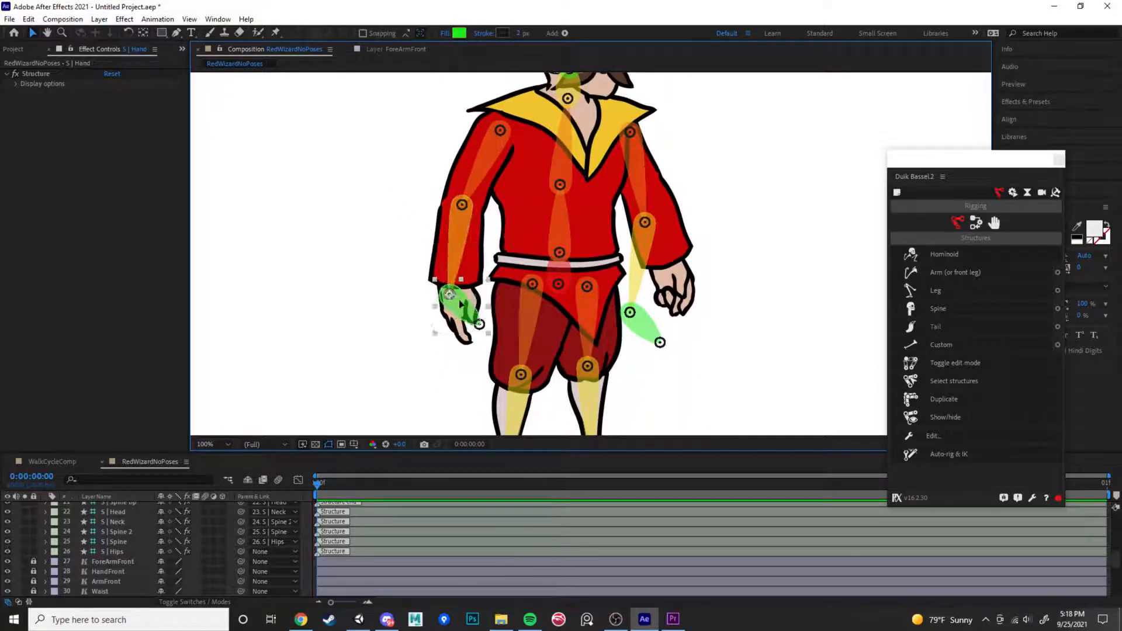
{"action": "left_click_drag", "start_coordinate": [462, 304], "coordinate": [461, 294]}
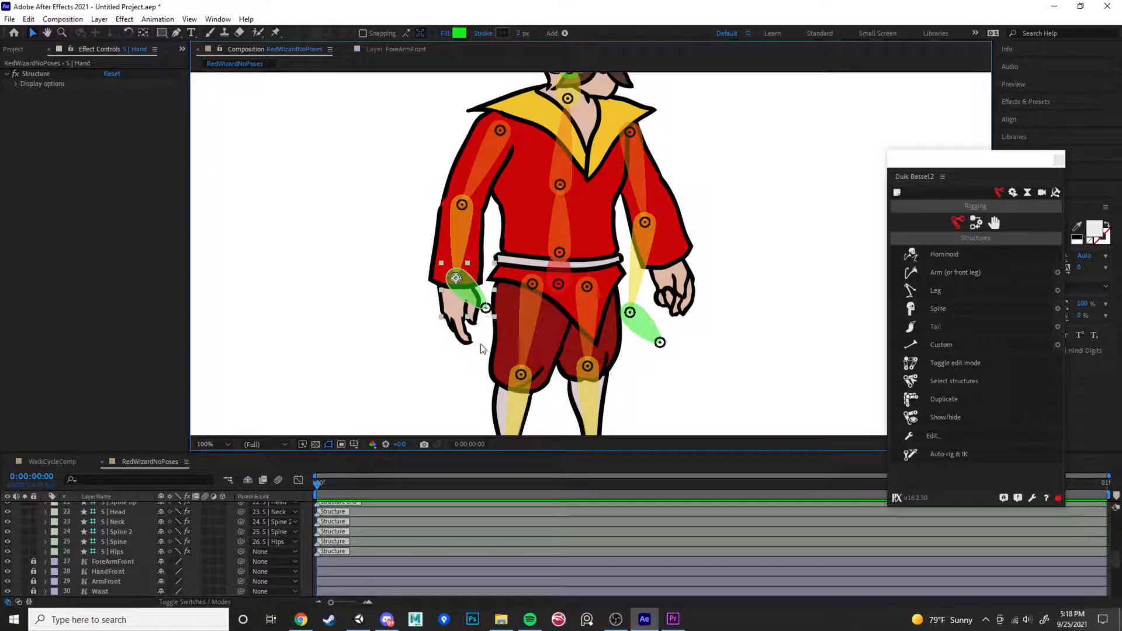
{"action": "left_click_drag", "start_coordinate": [486, 307], "coordinate": [468, 343]}
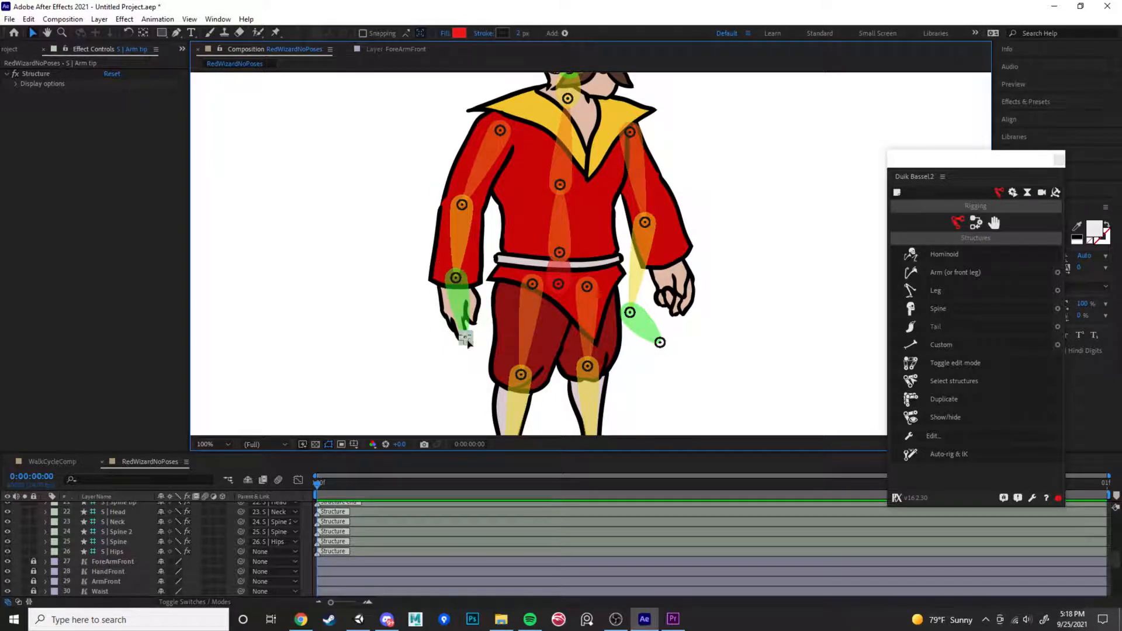
On the other arm, move the Arm 2 joint to the shoulder and the Forearm 2 joint up to the elbow
{"action": "left_click_drag", "start_coordinate": [630, 177], "coordinate": [621, 170]}
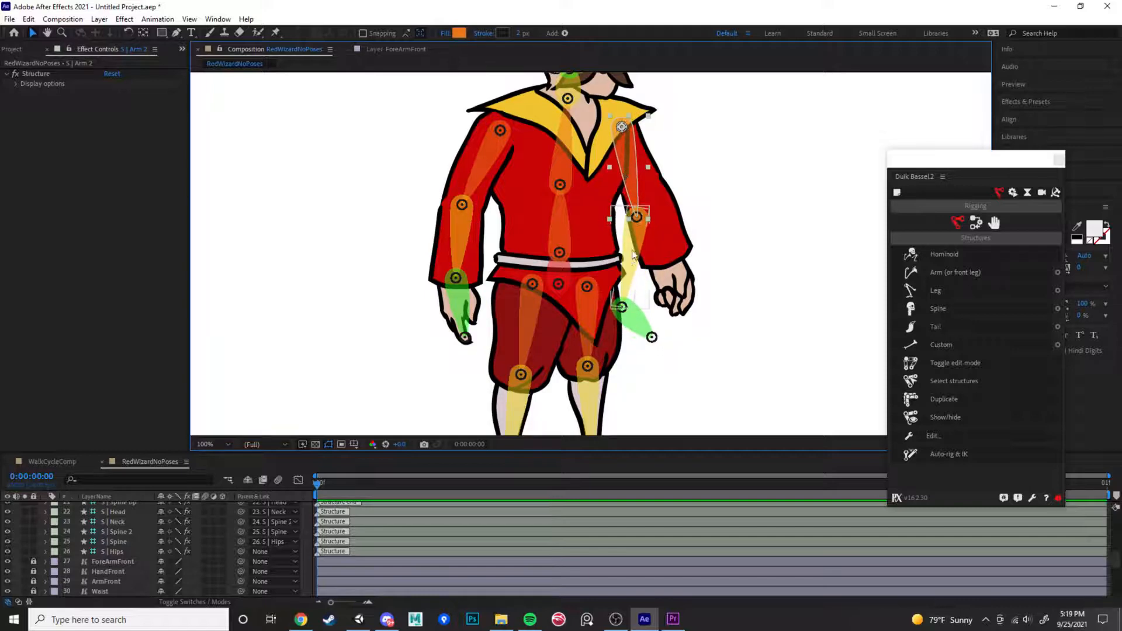
{"action": "left_click", "coordinate": [635, 262]}
{"action": "left_click_drag", "start_coordinate": [640, 266], "coordinate": [633, 250]}
Place the Hand 2 joint on the wrist at the cuff and the Arm tip 2 joint at the fingertips
{"action": "left_click", "coordinate": [641, 307]}
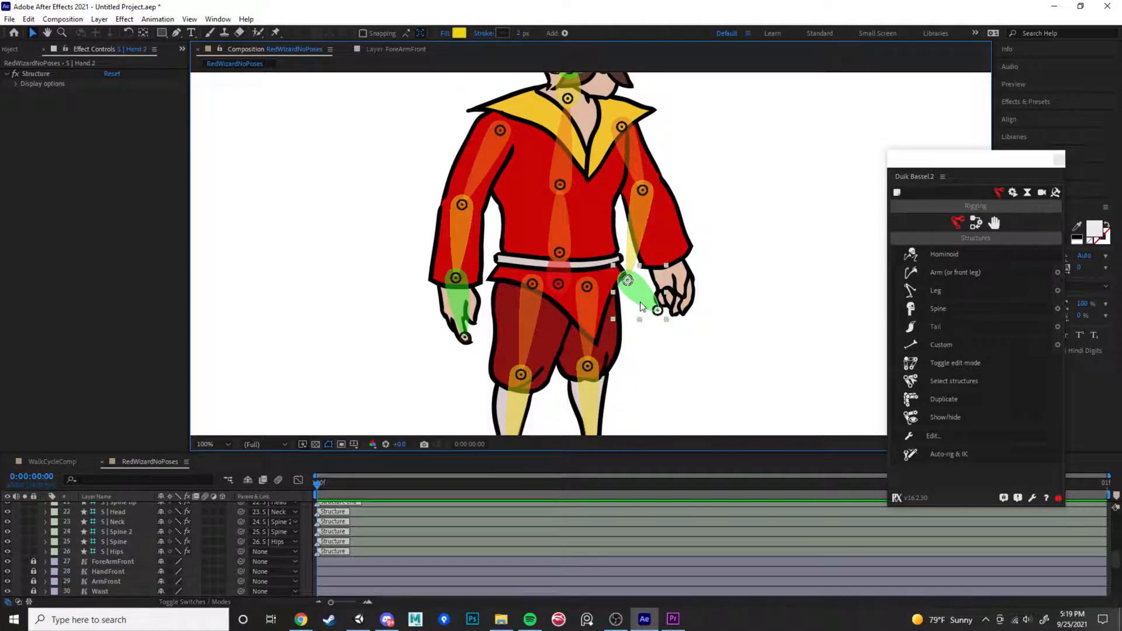
{"action": "left_click_drag", "start_coordinate": [641, 301], "coordinate": [678, 276]}
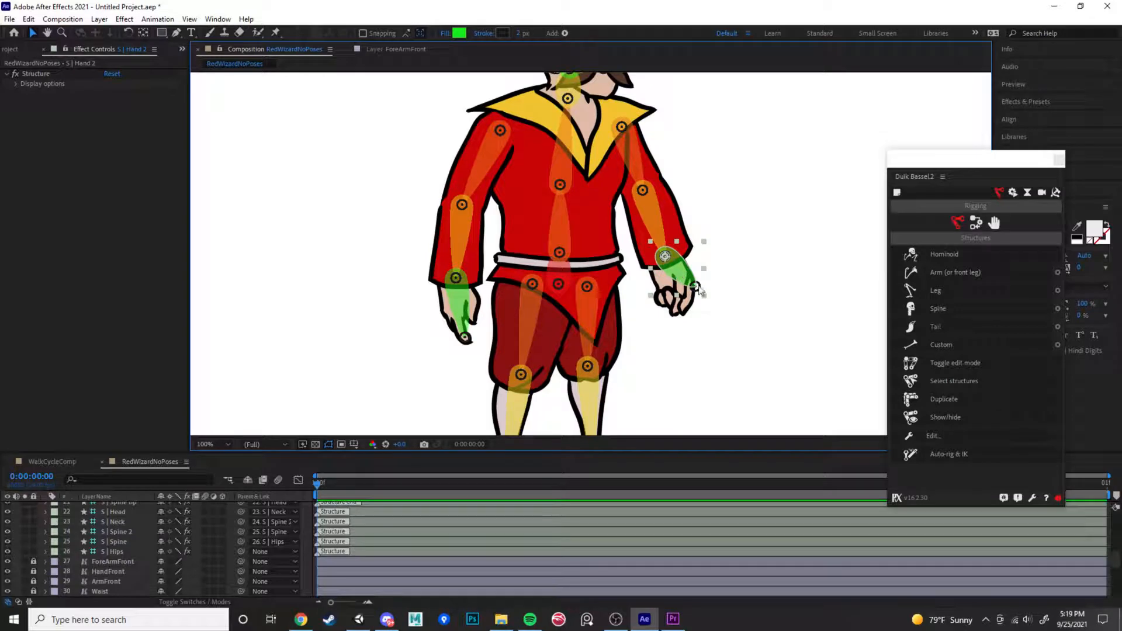
{"action": "left_click_drag", "start_coordinate": [680, 275], "coordinate": [688, 284]}
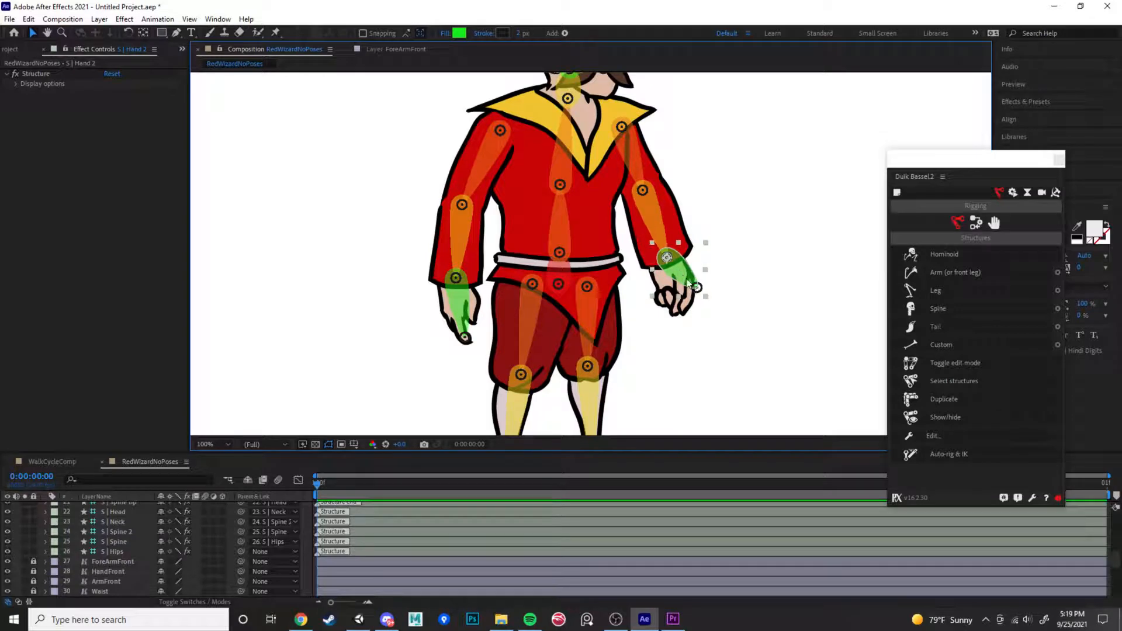
{"action": "left_click", "coordinate": [697, 289]}
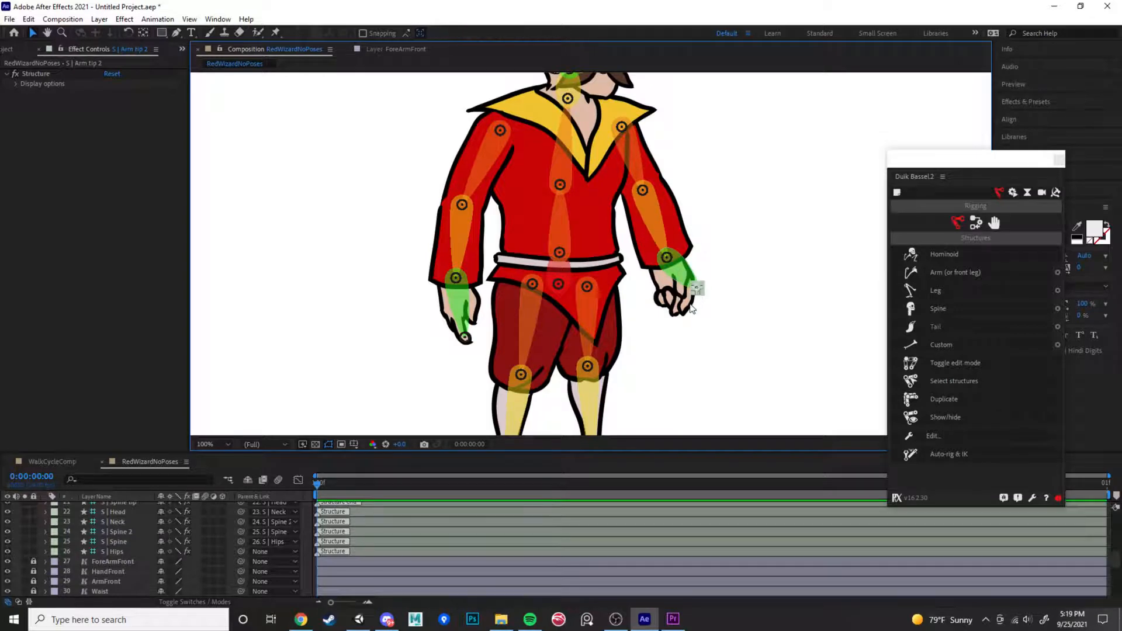
{"action": "left_click_drag", "start_coordinate": [698, 290], "coordinate": [682, 304]}
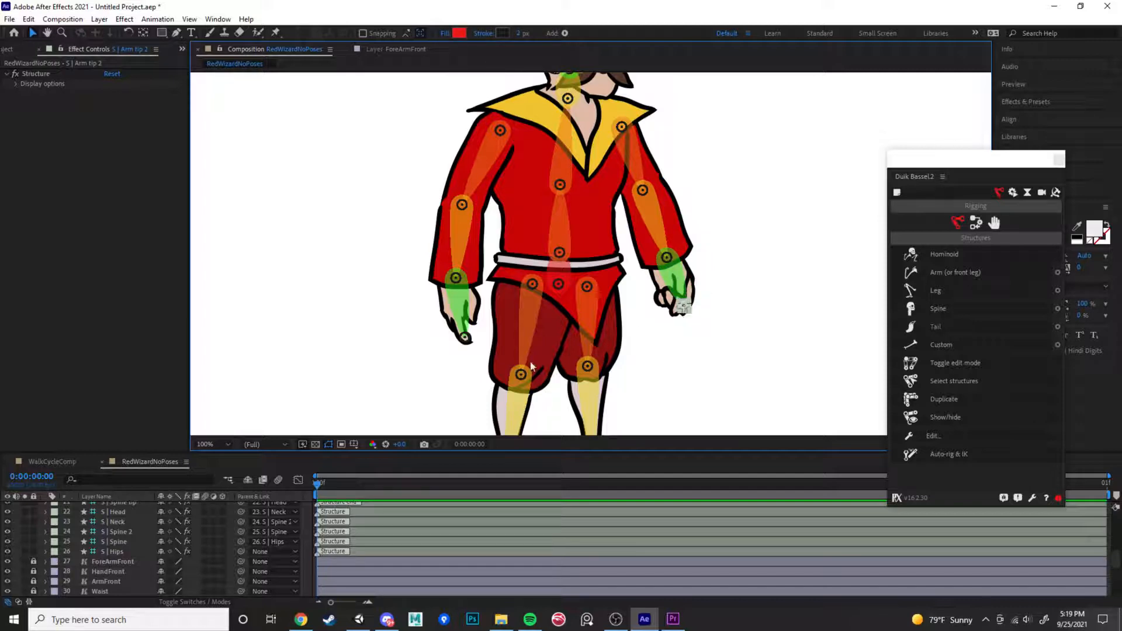
Save the project as DuikRigWizard in the DUIK animation folder
{"action": "key", "text": "comma"}
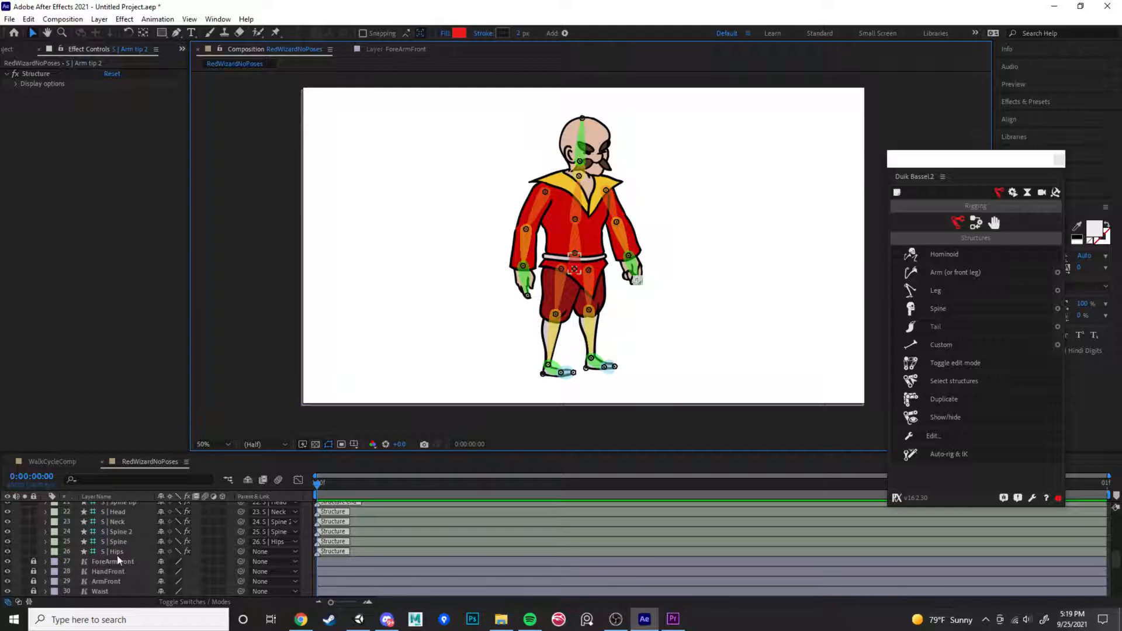
{"action": "left_click", "coordinate": [7, 20]}
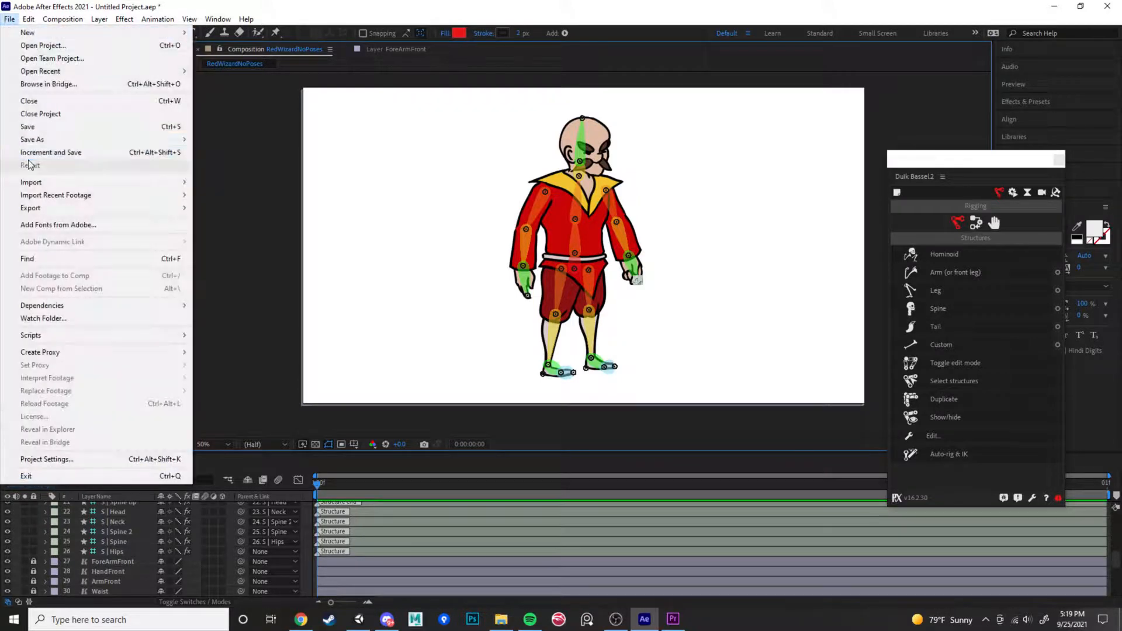
{"action": "left_click", "coordinate": [70, 134]}
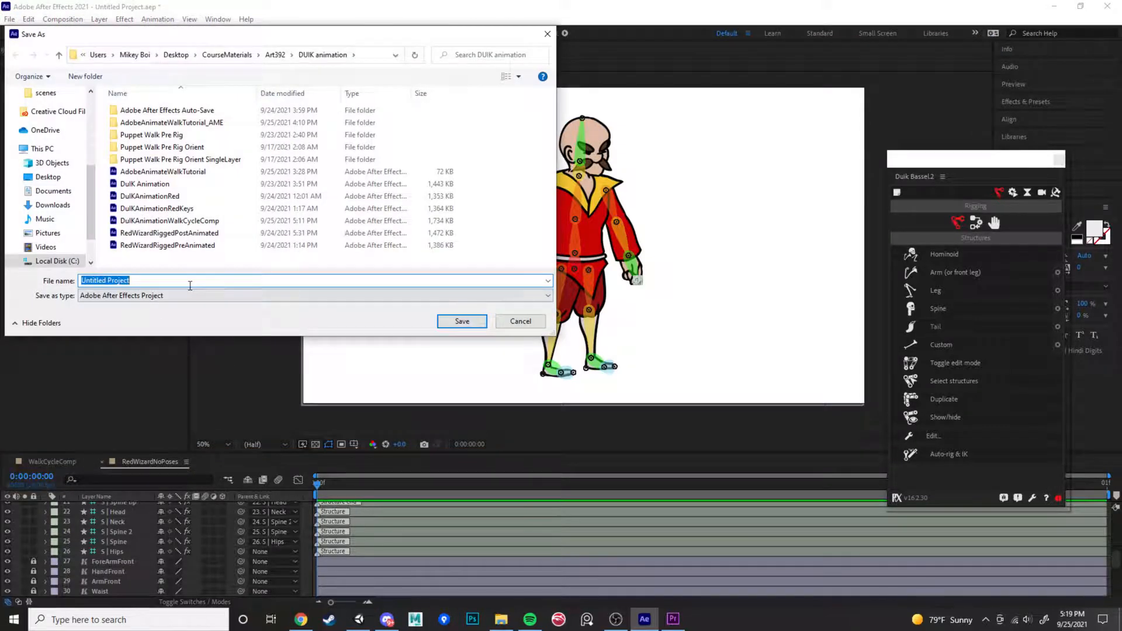
{"action": "type", "text": "Dui"}
{"action": "type", "text": "kR"}
{"action": "key", "text": "BackSpace"}
{"action": "type", "text": "RigWizard"}
{"action": "key", "text": "Return"}
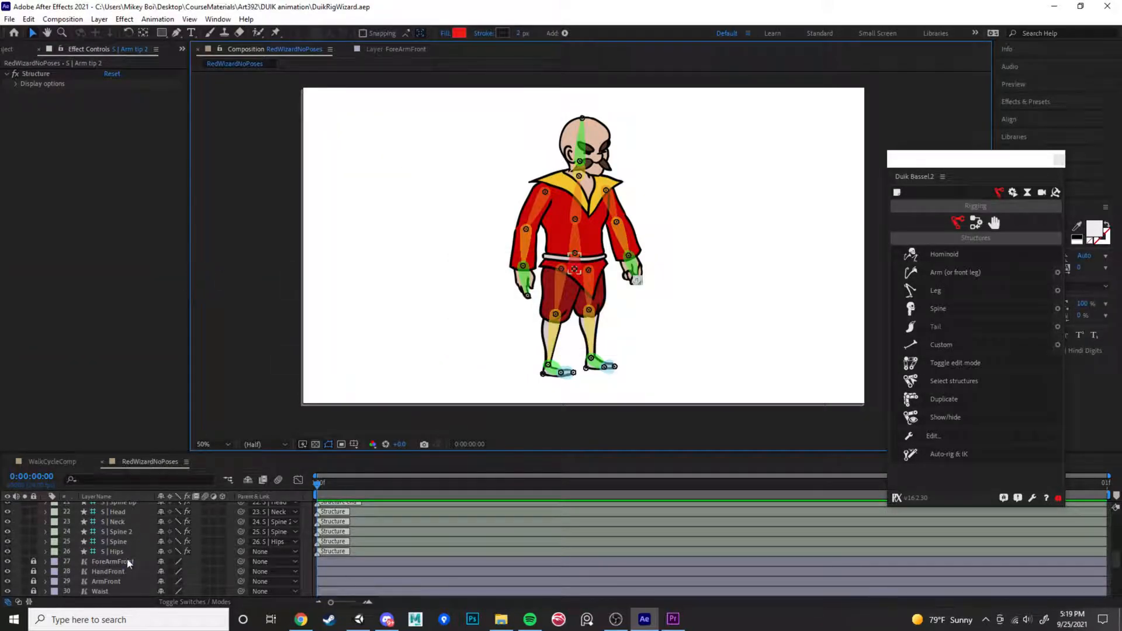
Select all structure layers from Heel 2 to Hips and run Auto-rig & IK on them
{"action": "left_click_drag", "start_coordinate": [565, 452], "coordinate": [485, 303]}
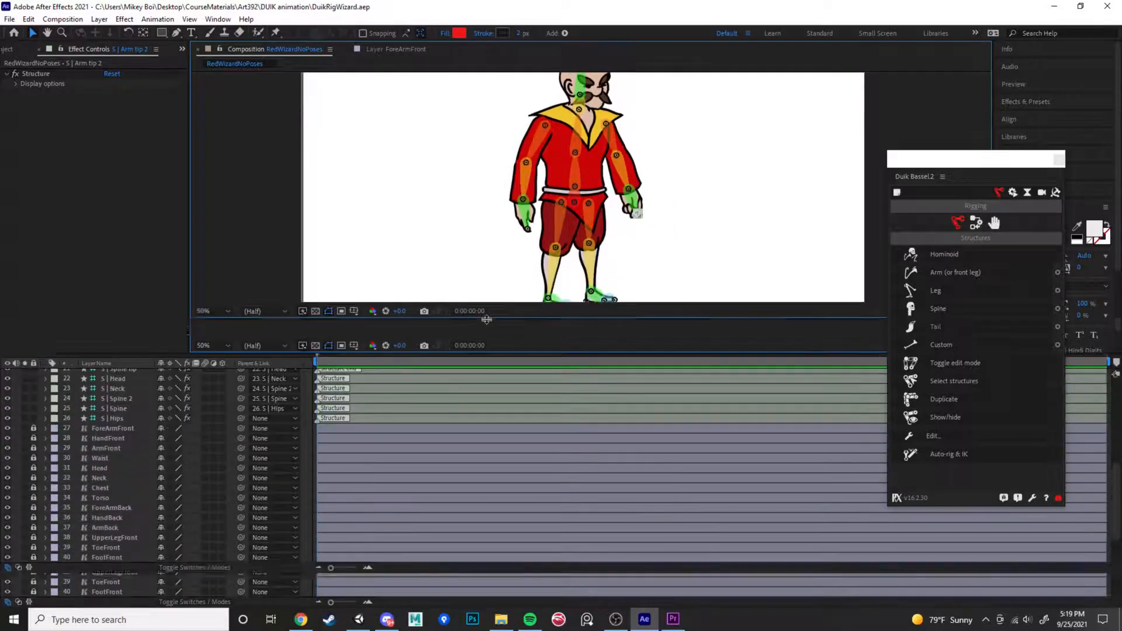
{"action": "scroll", "coordinate": [131, 518], "scroll_direction": "up", "scroll_amount": 7}
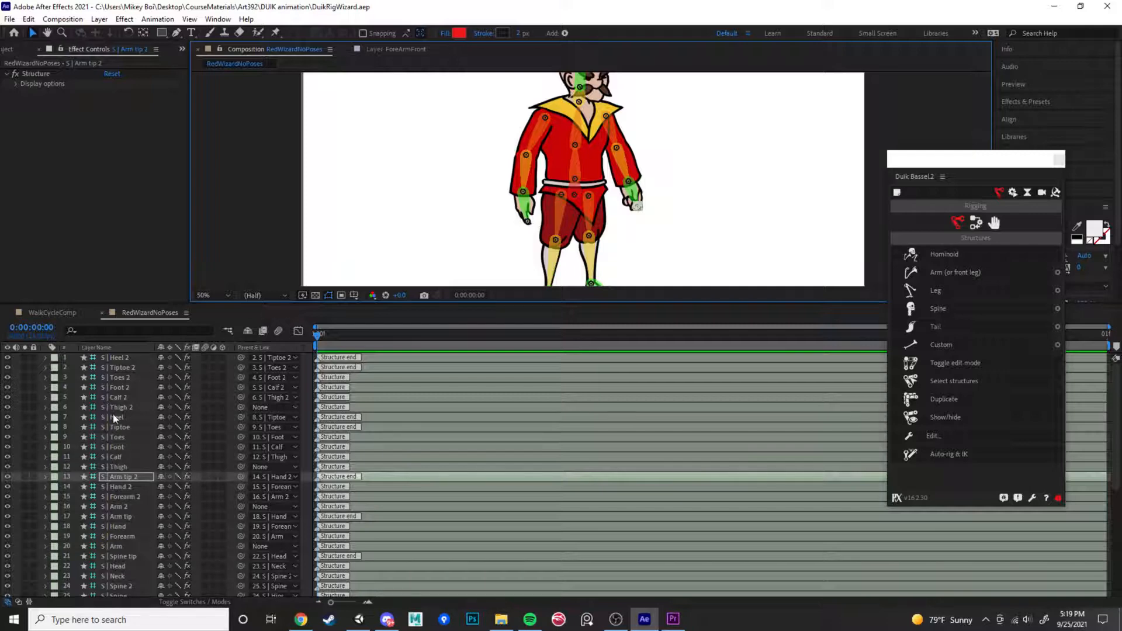
{"action": "left_click", "coordinate": [124, 357]}
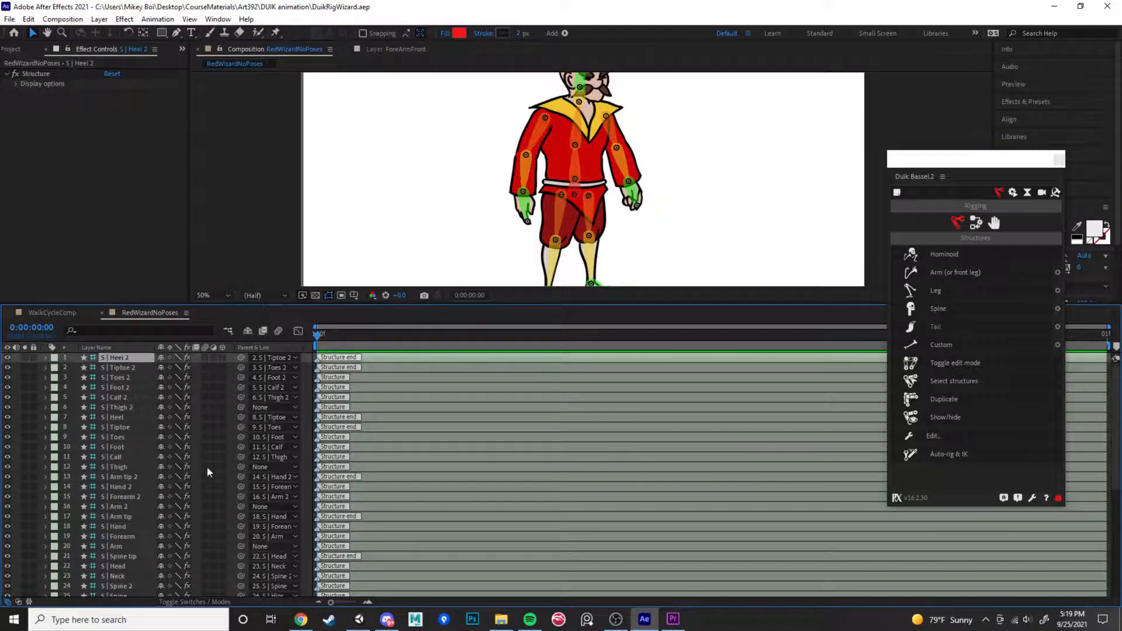
{"action": "scroll", "coordinate": [142, 541], "scroll_direction": "down", "scroll_amount": 1}
{"action": "left_click", "coordinate": [128, 575], "text": "shift"}
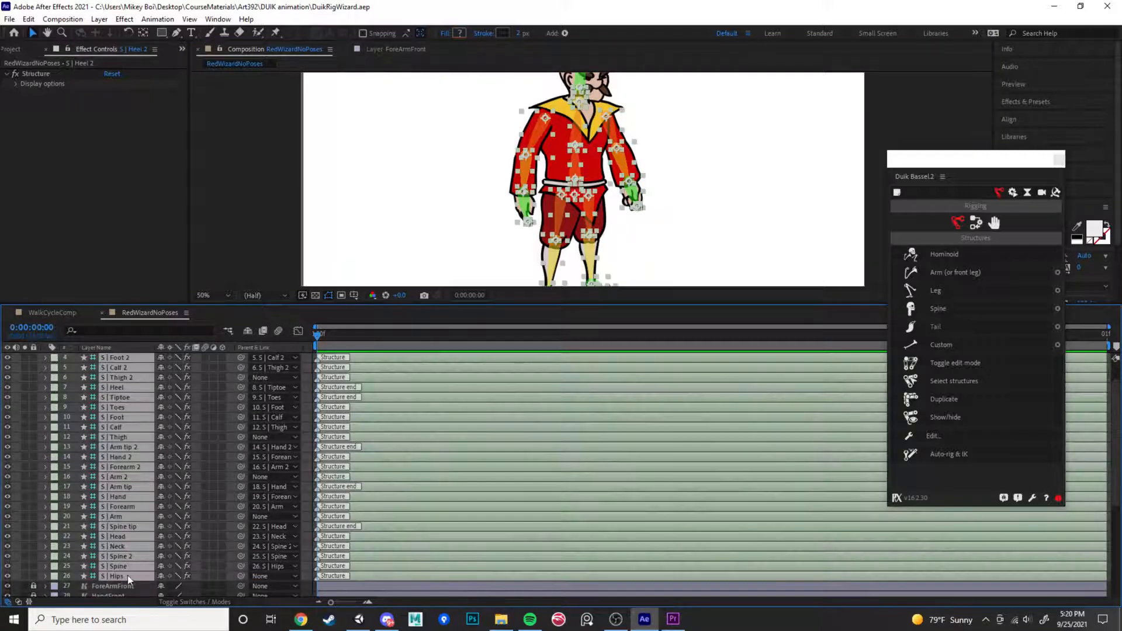
{"action": "scroll", "coordinate": [131, 551], "scroll_direction": "up", "scroll_amount": 1}
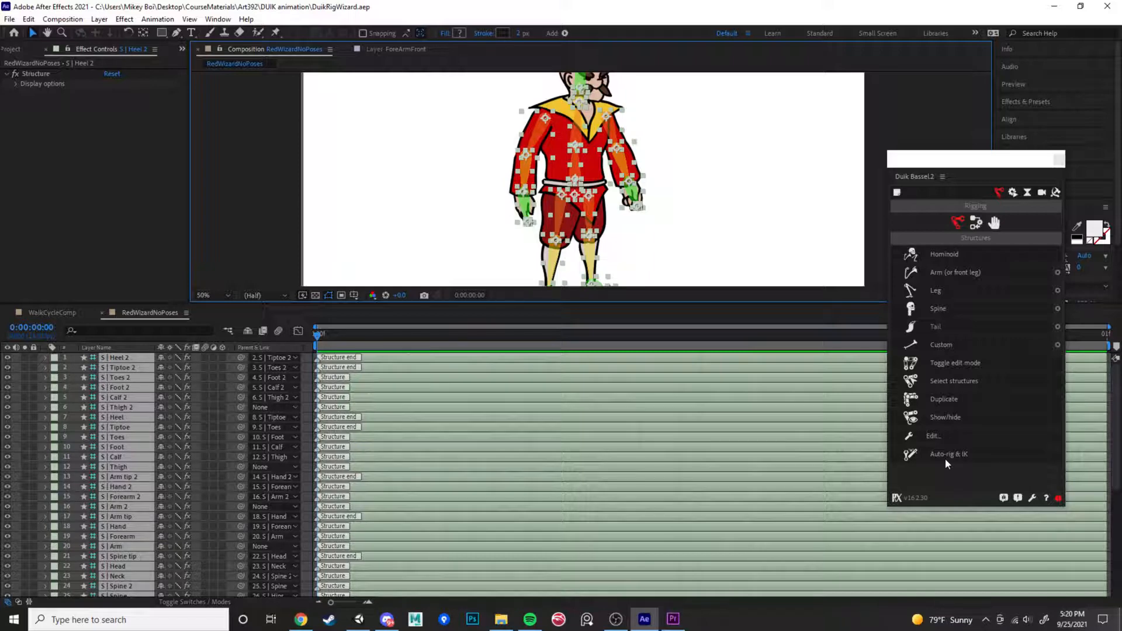
{"action": "left_click", "coordinate": [930, 455]}
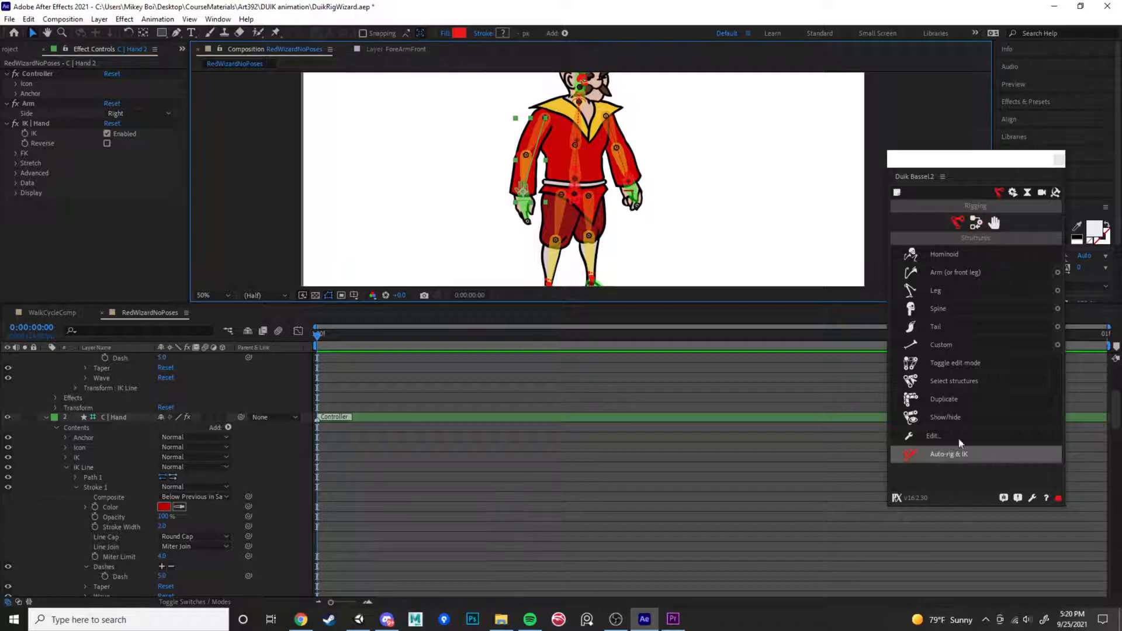
Show Duik's Links & constraints tools and collapse all the expanded controller layers in the timeline
{"action": "left_click", "coordinate": [980, 225]}
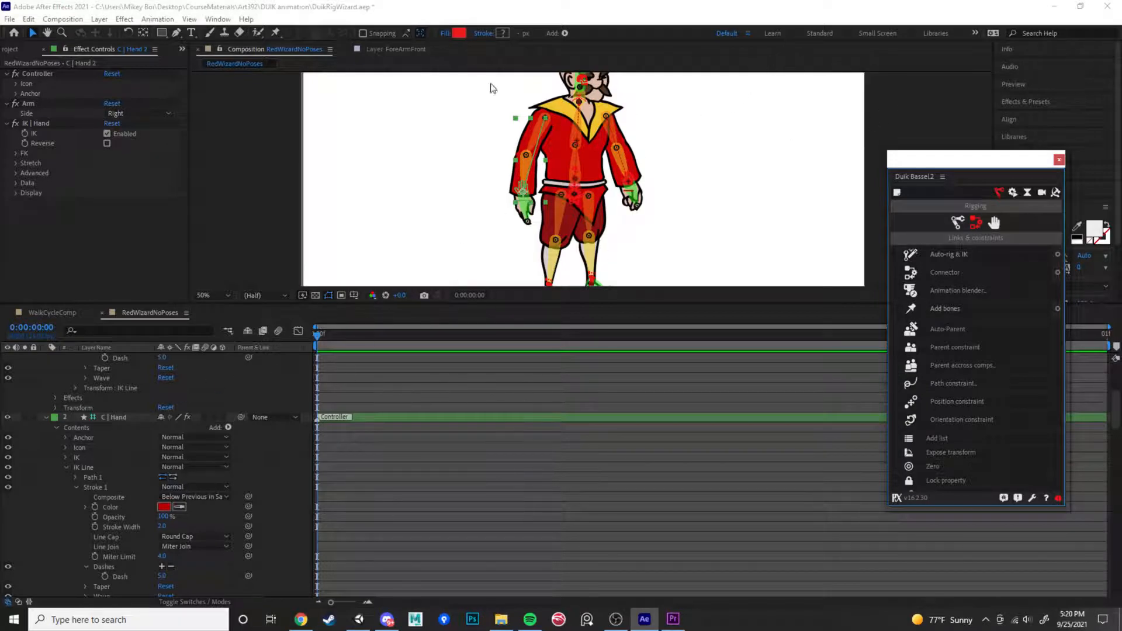
{"action": "left_click", "coordinate": [46, 417]}
{"action": "scroll", "coordinate": [51, 419], "scroll_direction": "up", "scroll_amount": 5}
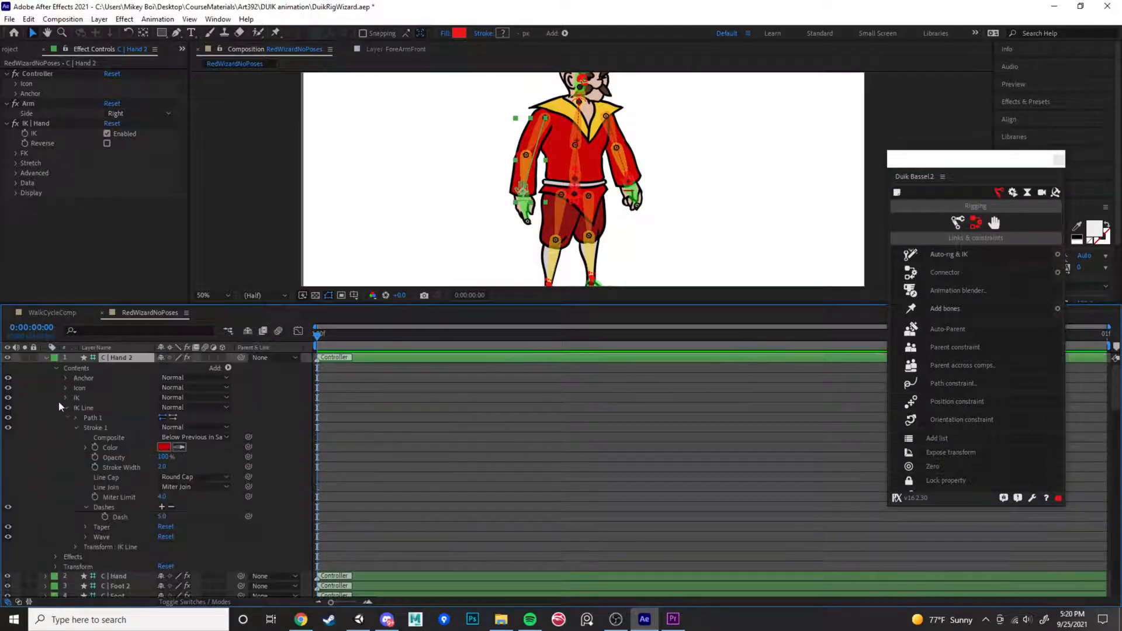
{"action": "left_click", "coordinate": [46, 358]}
{"action": "left_click", "coordinate": [47, 417]}
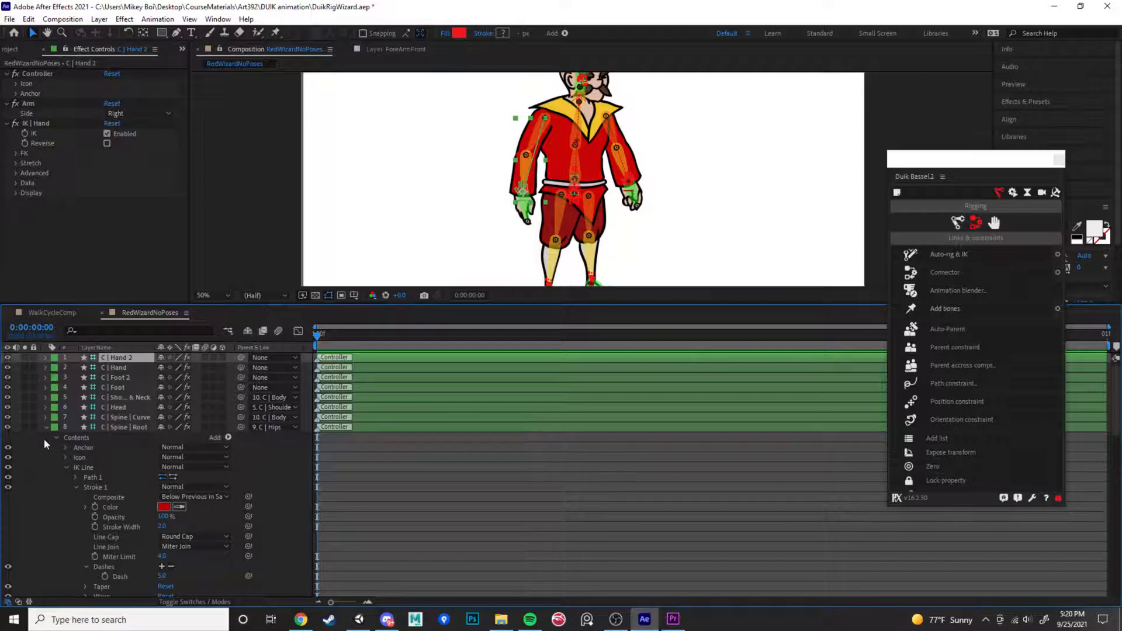
{"action": "left_click", "coordinate": [46, 427]}
{"action": "left_click", "coordinate": [46, 437]}
{"action": "left_click", "coordinate": [46, 447]}
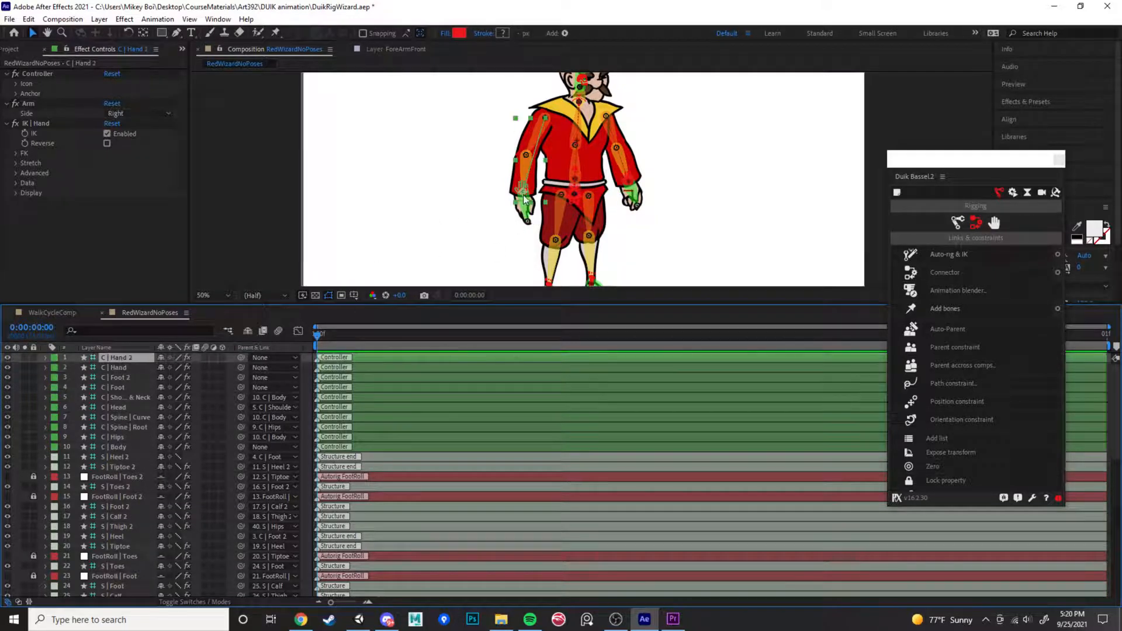
Try bending the arm by moving the Hand 2 controller, and undo the move
{"action": "mouse_move", "coordinate": [524, 200]}
{"action": "left_mouse_down"}
{"action": "mouse_move", "coordinate": [495, 175]}
{"action": "mouse_move", "coordinate": [519, 188]}
{"action": "mouse_move", "coordinate": [536, 175]}
{"action": "mouse_move", "coordinate": [546, 193]}
{"action": "left_mouse_up"}
{"action": "left_click", "coordinate": [727, 205]}
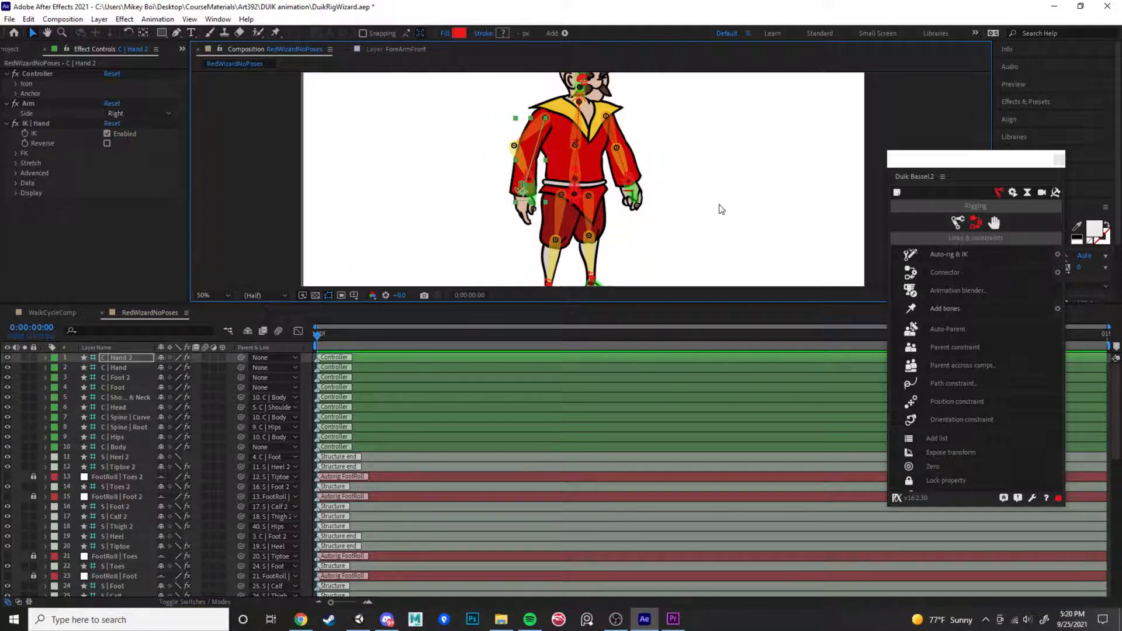
{"action": "key", "text": "ctrl+z"}
{"action": "key", "text": "ctrl+z"}
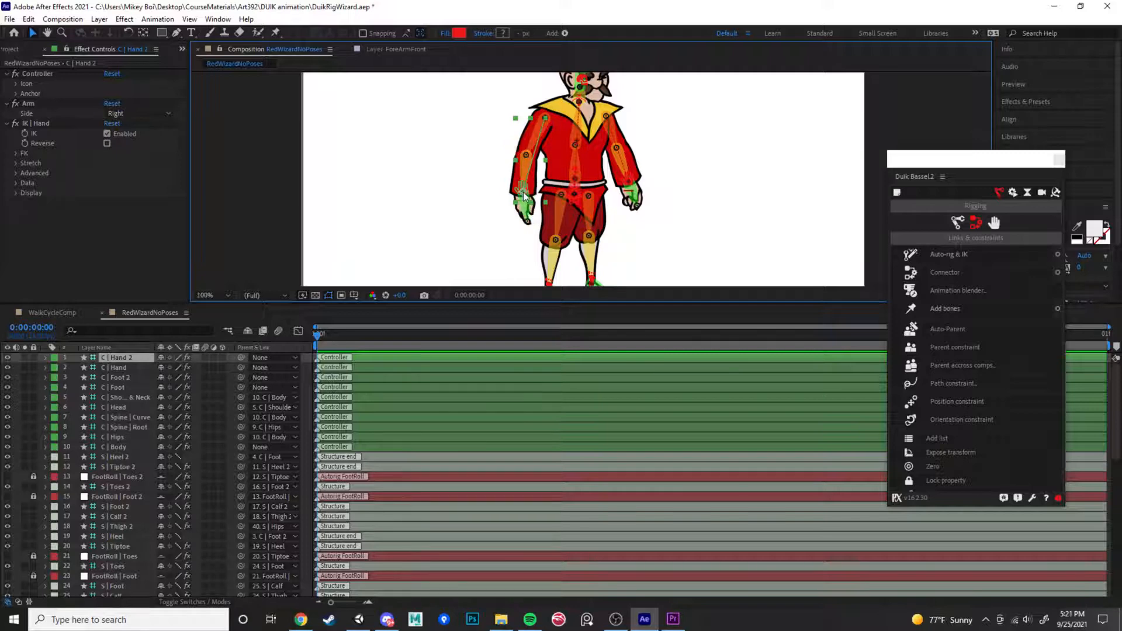
Test the arm's IK by moving the Hand 2 controller up and away from the body, and undo the move
{"action": "key", "text": "period"}
{"action": "left_click_drag", "start_coordinate": [749, 168], "coordinate": [762, 195]}
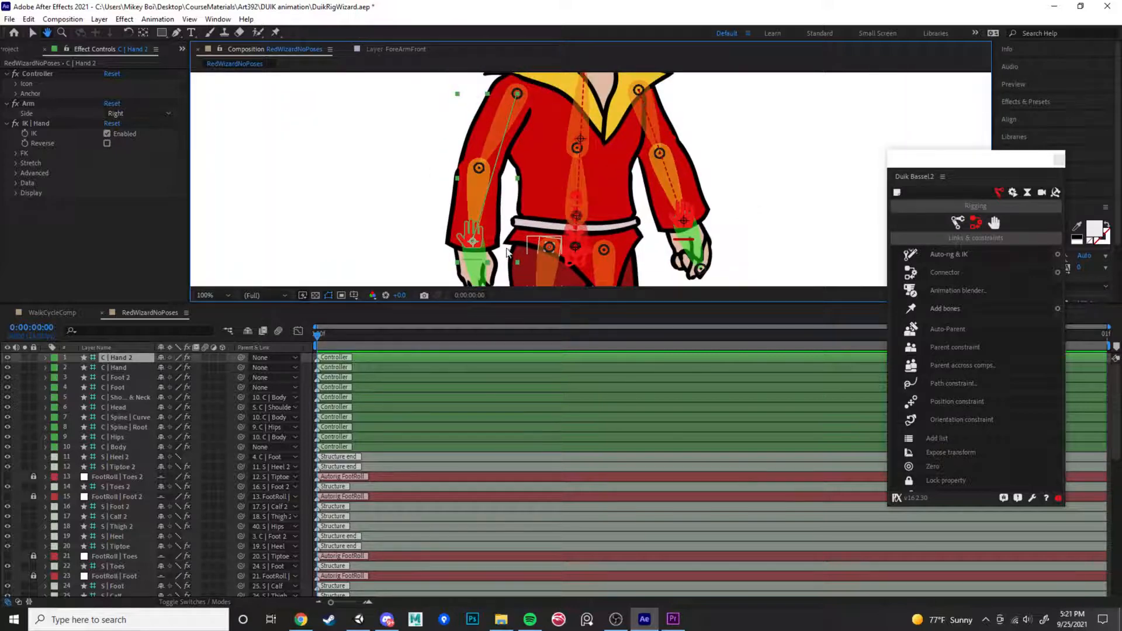
{"action": "key", "text": "v"}
{"action": "mouse_move", "coordinate": [473, 240]}
{"action": "left_mouse_down"}
{"action": "mouse_move", "coordinate": [459, 194]}
{"action": "mouse_move", "coordinate": [440, 195]}
{"action": "mouse_move", "coordinate": [439, 168]}
{"action": "mouse_move", "coordinate": [439, 178]}
{"action": "mouse_move", "coordinate": [459, 165]}
{"action": "mouse_move", "coordinate": [449, 186]}
{"action": "mouse_move", "coordinate": [462, 198]}
{"action": "mouse_move", "coordinate": [484, 190]}
{"action": "mouse_move", "coordinate": [480, 246]}
{"action": "mouse_move", "coordinate": [427, 174]}
{"action": "left_mouse_up"}
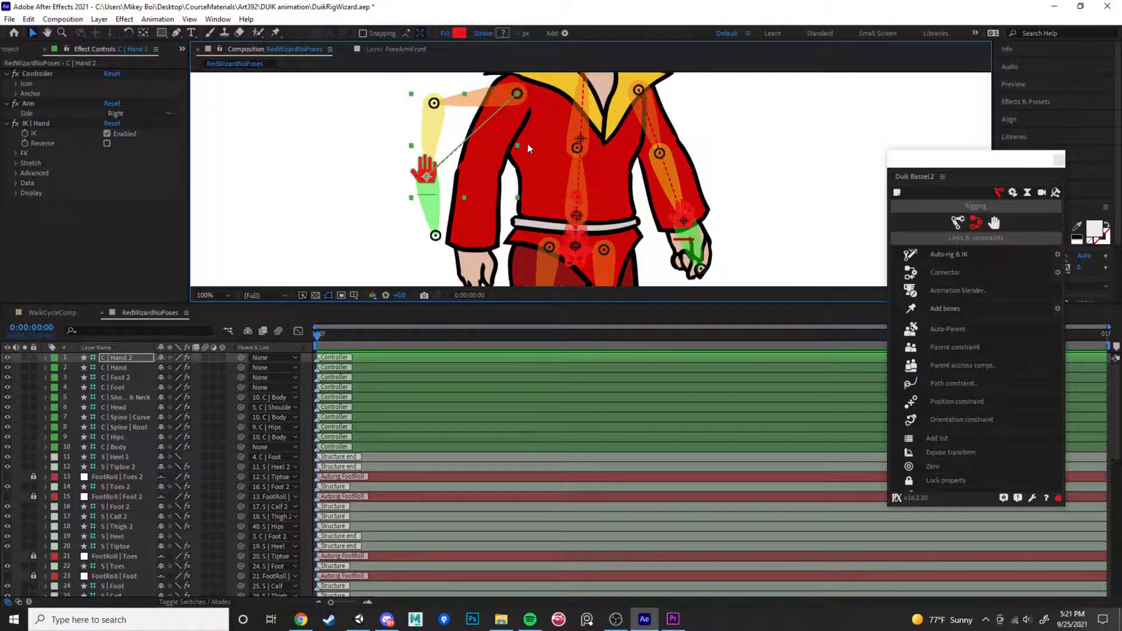
{"action": "key", "text": "ctrl+z"}
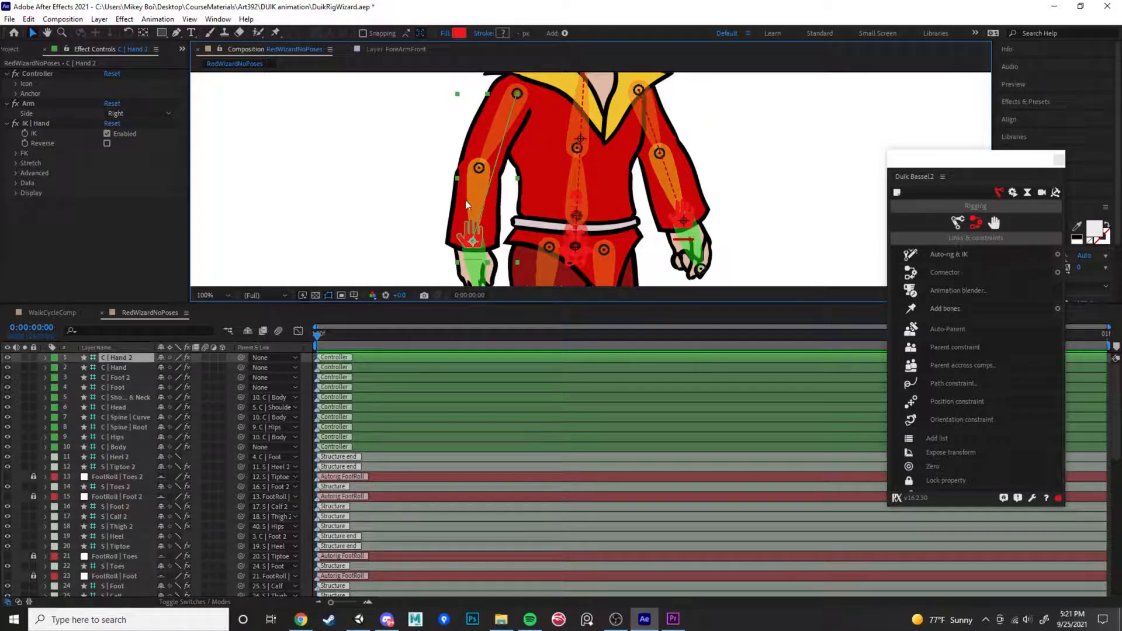
Unlock all the wizard's artwork layers, from ForeArmFront down to LowerLegBack
{"action": "scroll", "coordinate": [481, 206], "scroll_direction": "down", "scroll_amount": 2}
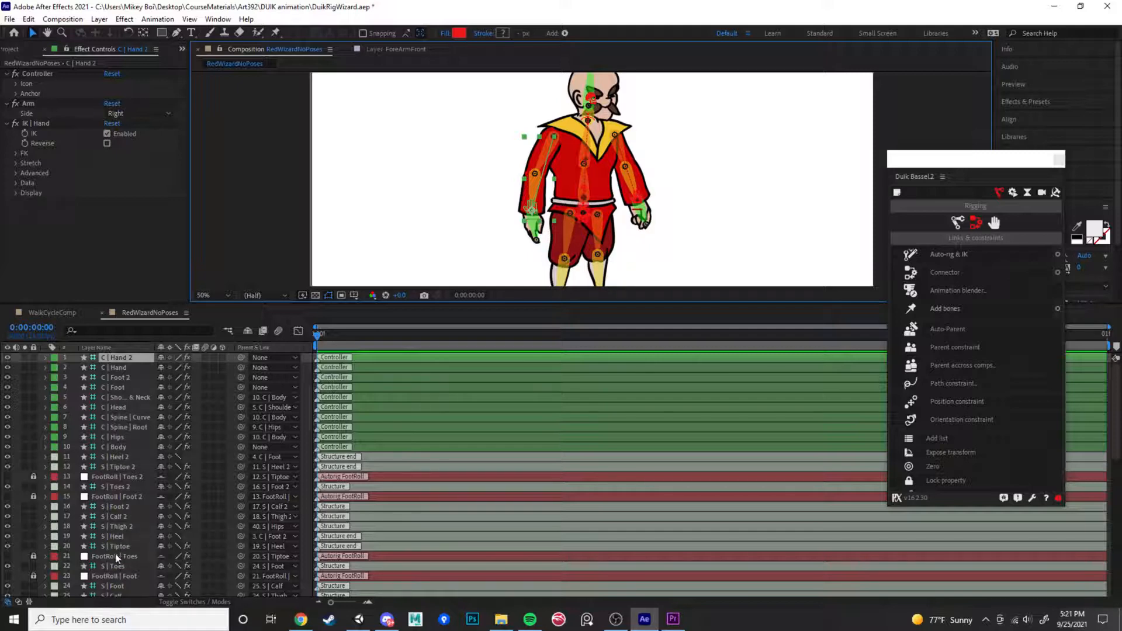
{"action": "scroll", "coordinate": [120, 549], "scroll_direction": "down", "scroll_amount": 6}
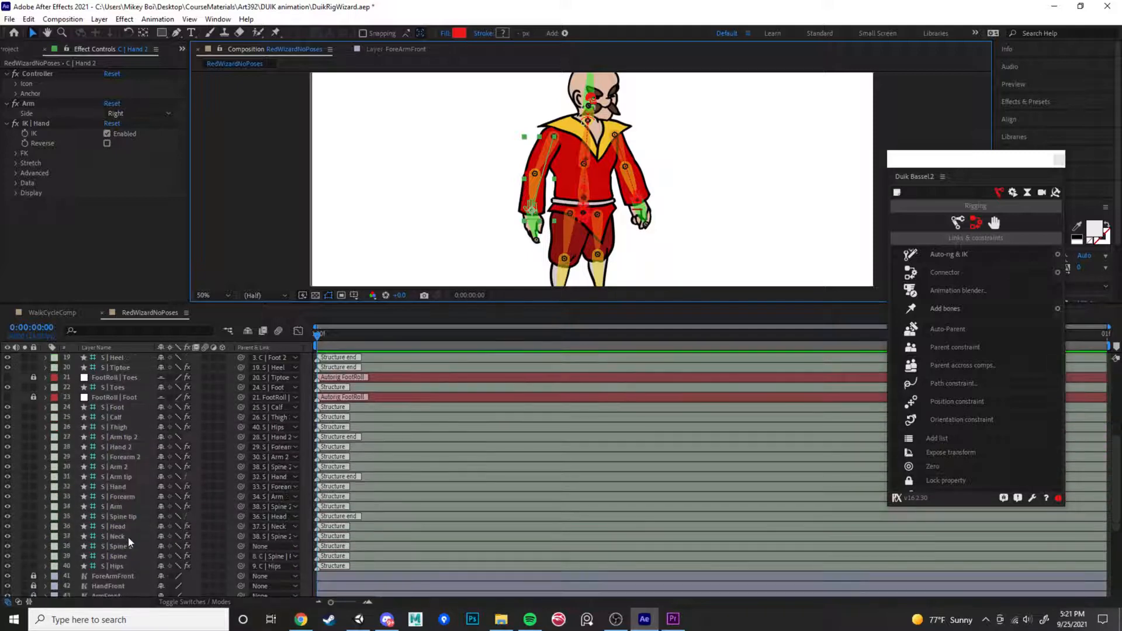
{"action": "scroll", "coordinate": [129, 542], "scroll_direction": "down", "scroll_amount": 5}
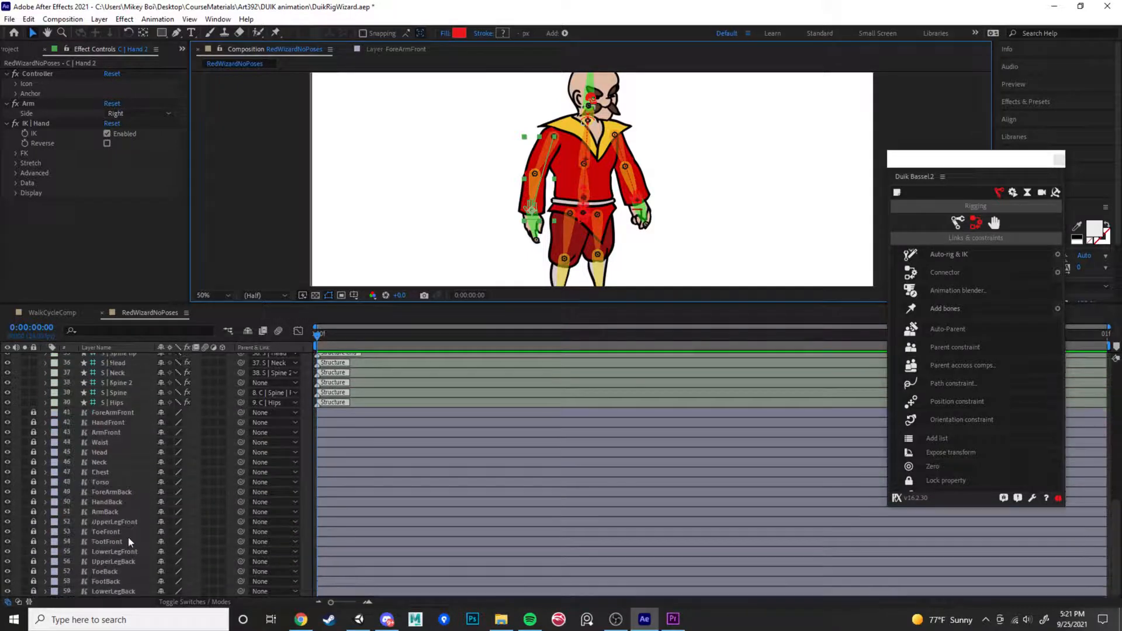
{"action": "left_click", "coordinate": [110, 411]}
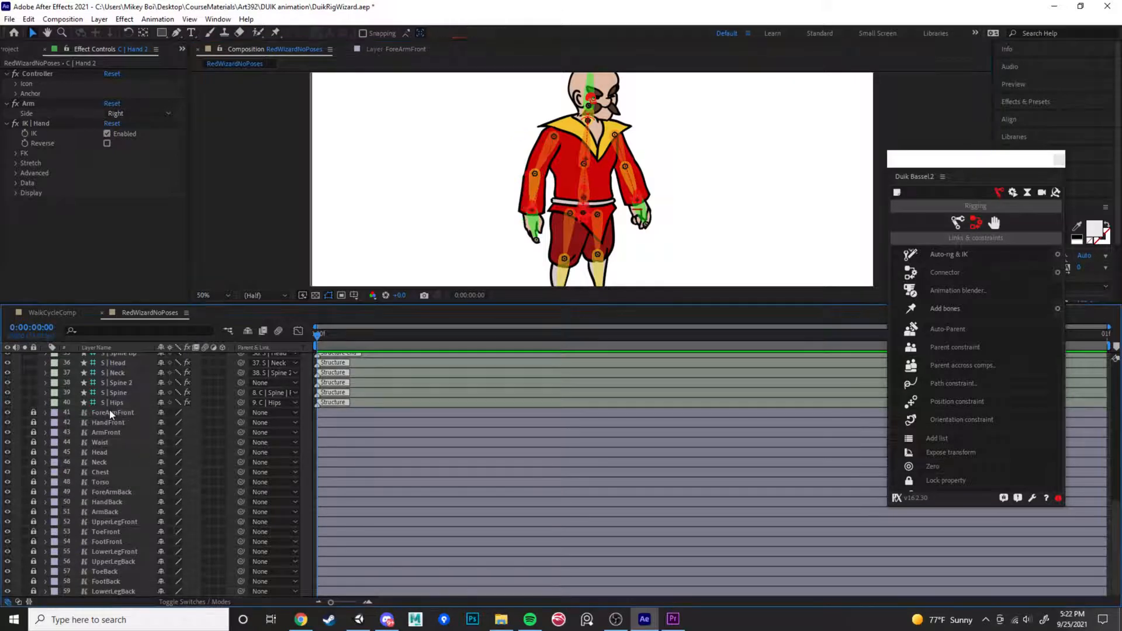
{"action": "left_click_drag", "start_coordinate": [34, 473], "coordinate": [32, 548]}
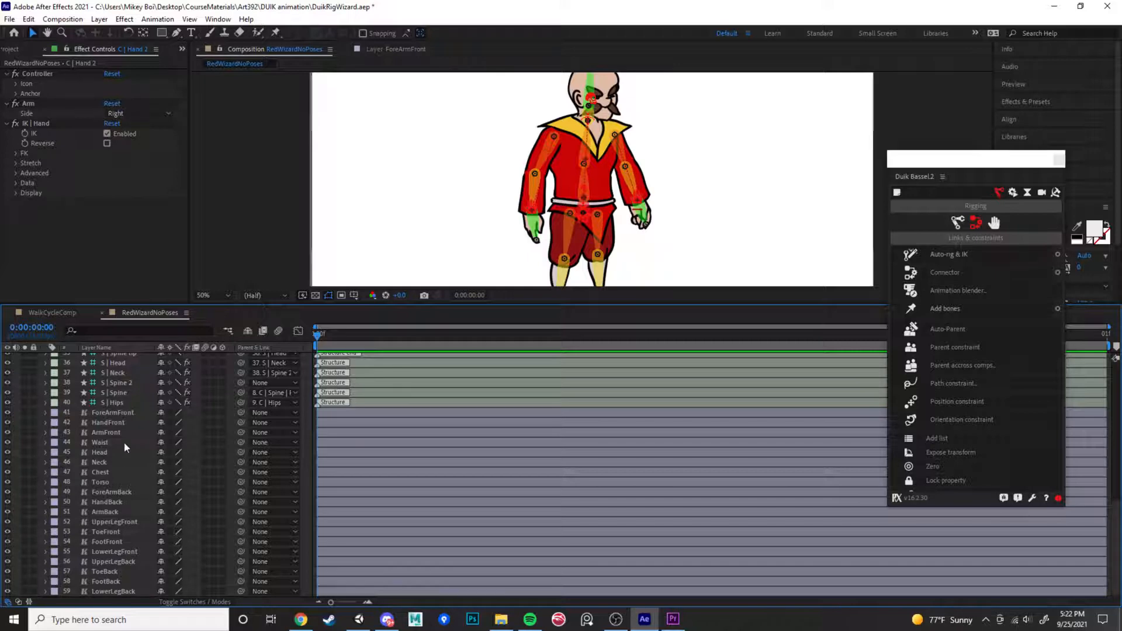
Try moving the ForeArmFront artwork away from the arm, undo the move, and view the layer on its own before returning to the composition
{"action": "left_click", "coordinate": [127, 412]}
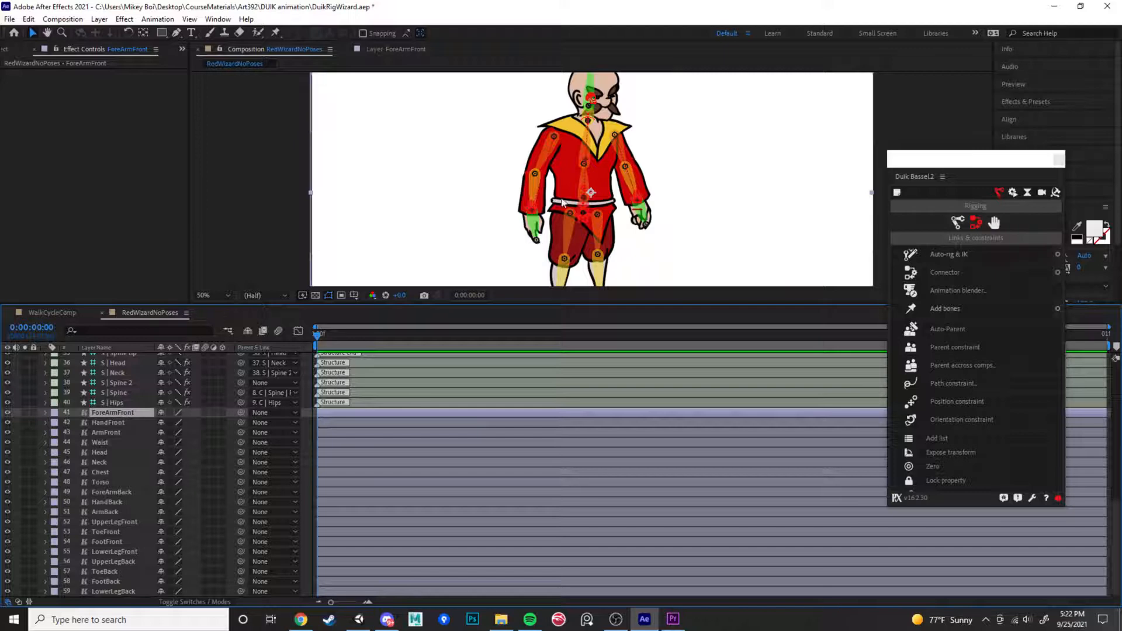
{"action": "left_click_drag", "start_coordinate": [484, 197], "coordinate": [464, 182]}
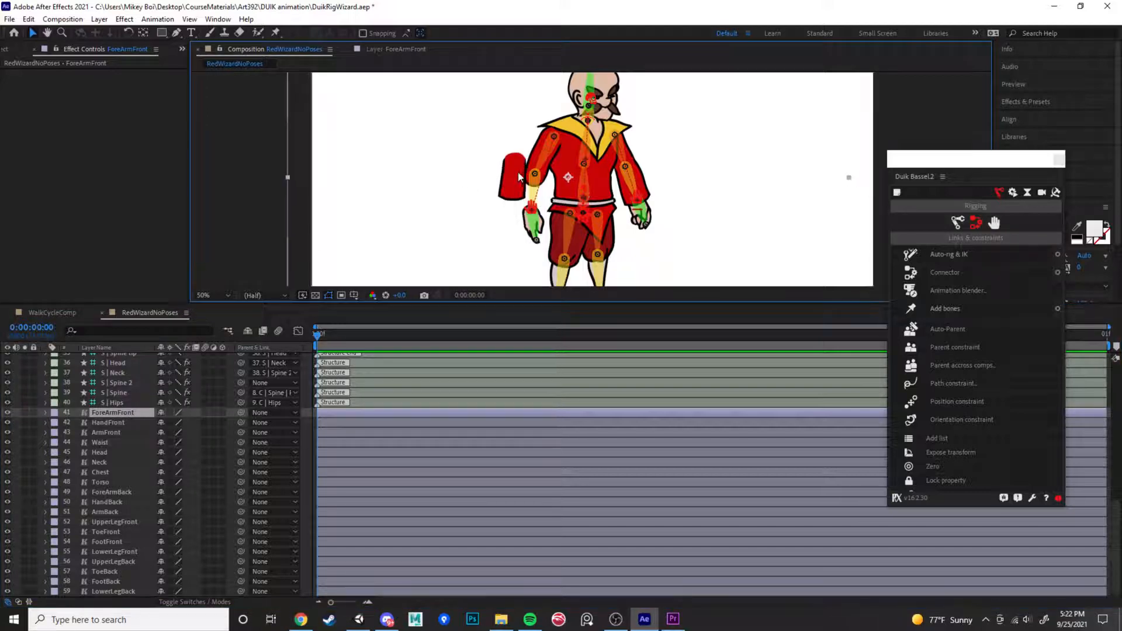
{"action": "key", "text": "ctrl+z"}
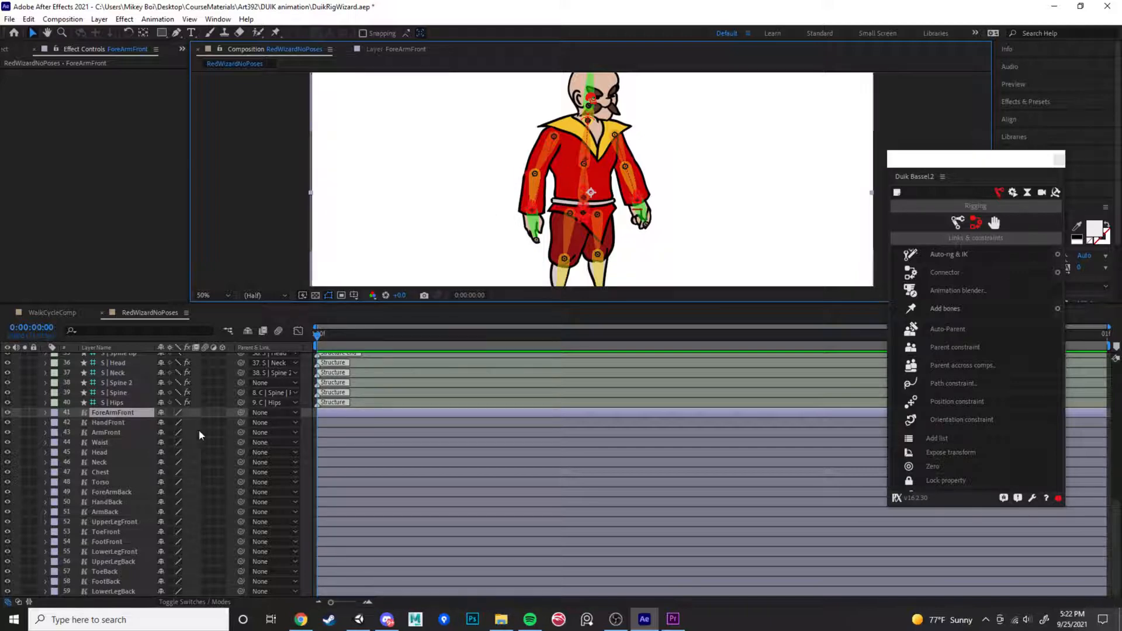
{"action": "double_click", "coordinate": [532, 186]}
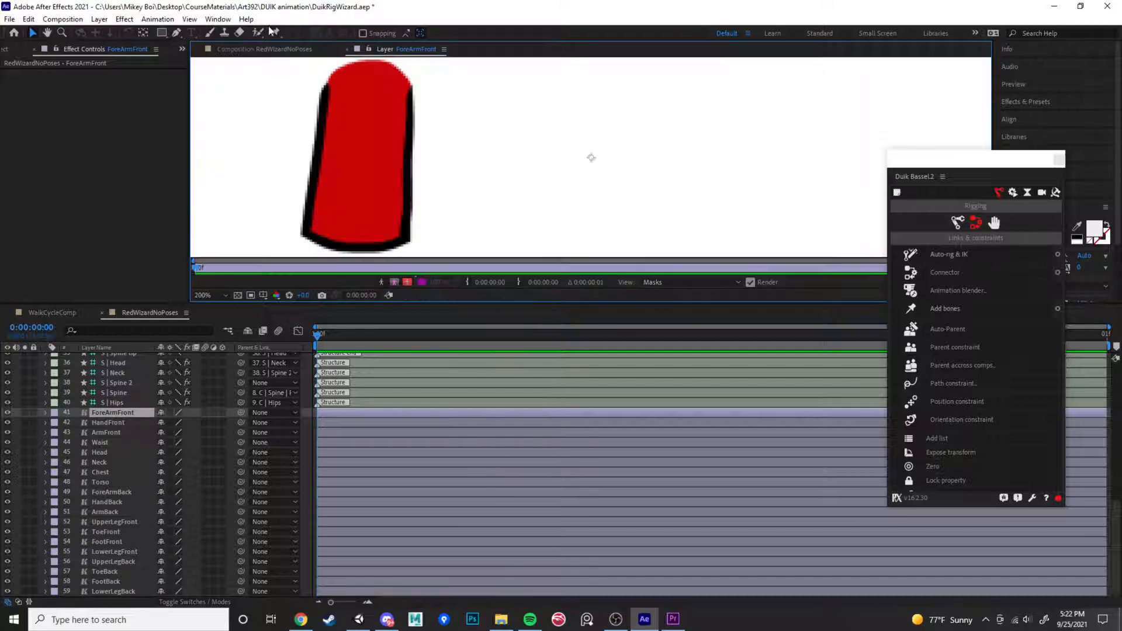
{"action": "left_click", "coordinate": [269, 55]}
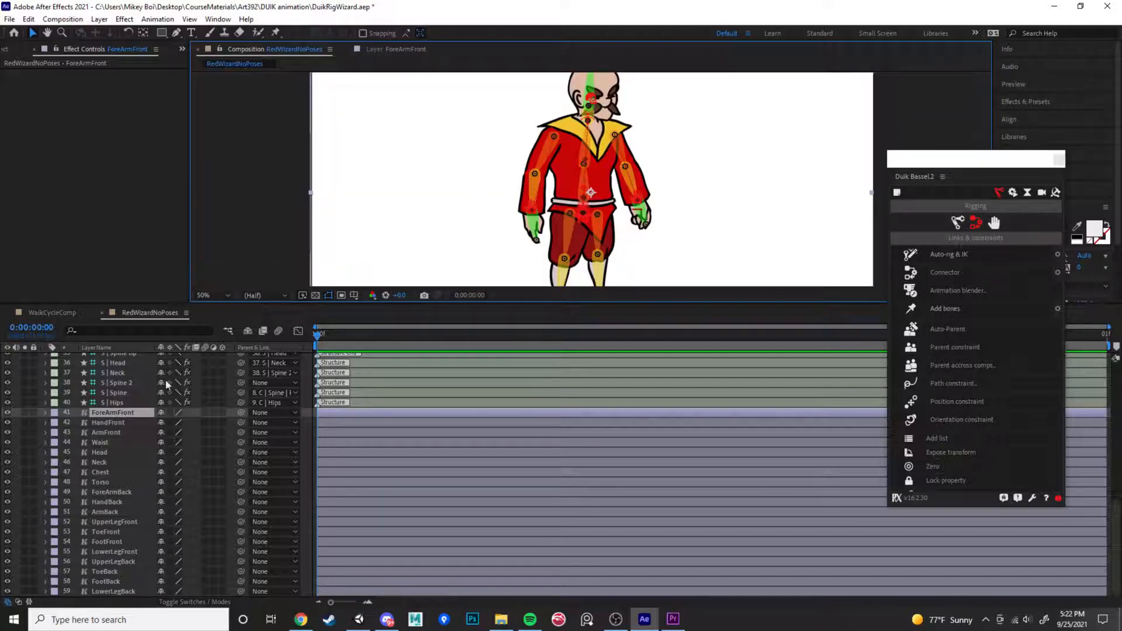
Parent the ForeArmFront artwork layer to the S | Forearm structure
{"action": "scroll", "coordinate": [140, 403], "scroll_direction": "up", "scroll_amount": 3}
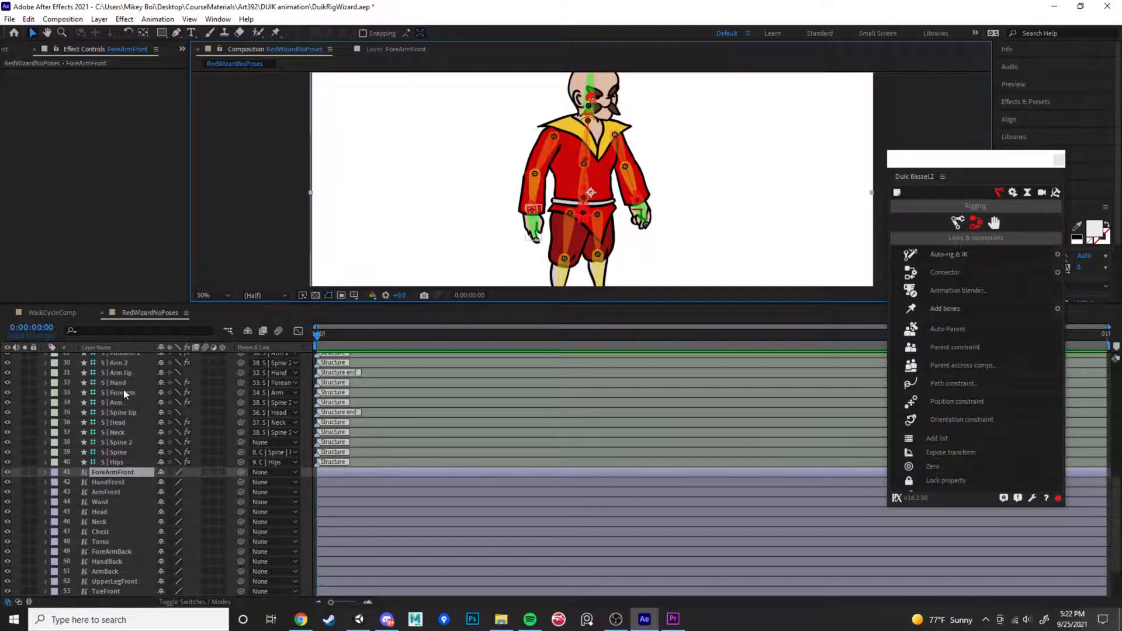
{"action": "left_click", "coordinate": [124, 394]}
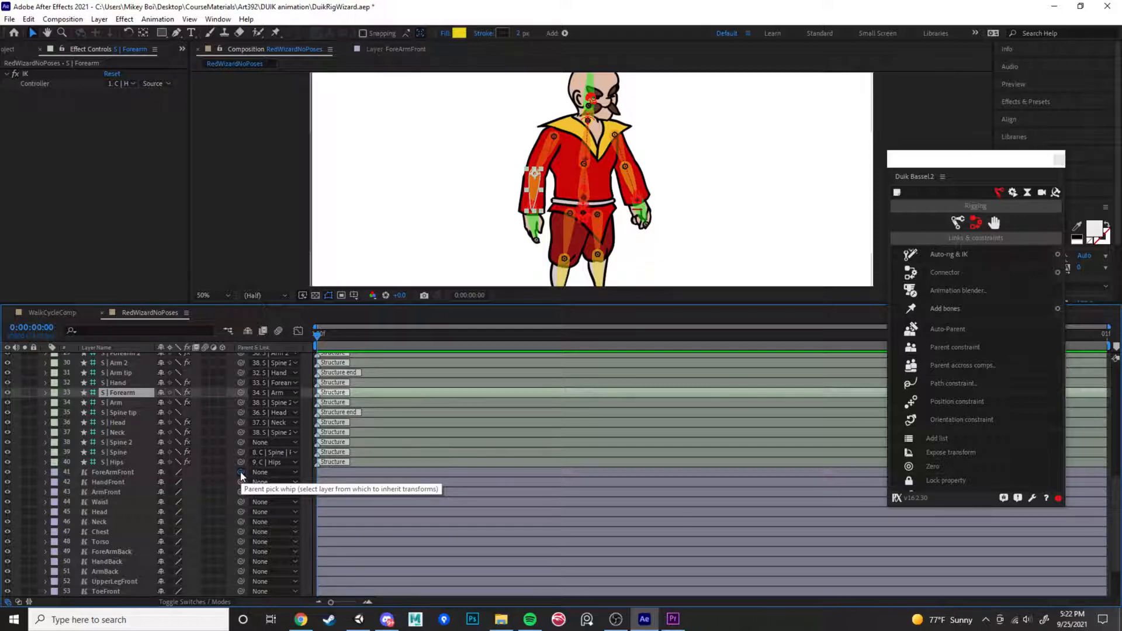
{"action": "left_click_drag", "start_coordinate": [240, 471], "coordinate": [128, 394]}
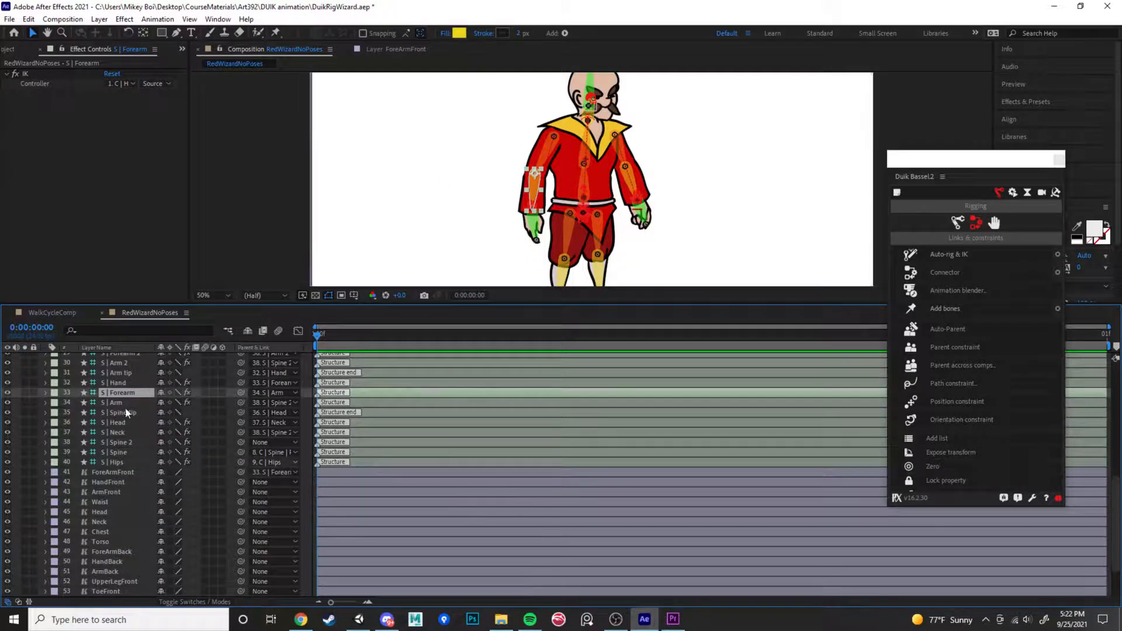
Test the forearm's parenting by moving the C | Hand 2 controller up and away from the body, and undo the move
{"action": "left_click", "coordinate": [489, 221]}
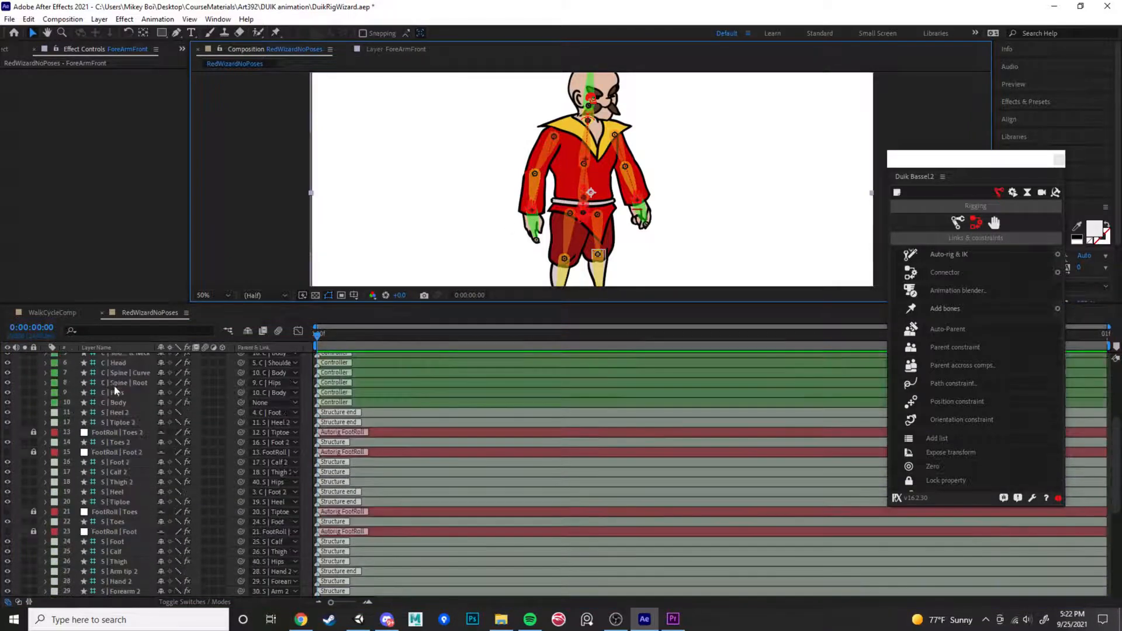
{"action": "left_click", "coordinate": [124, 358]}
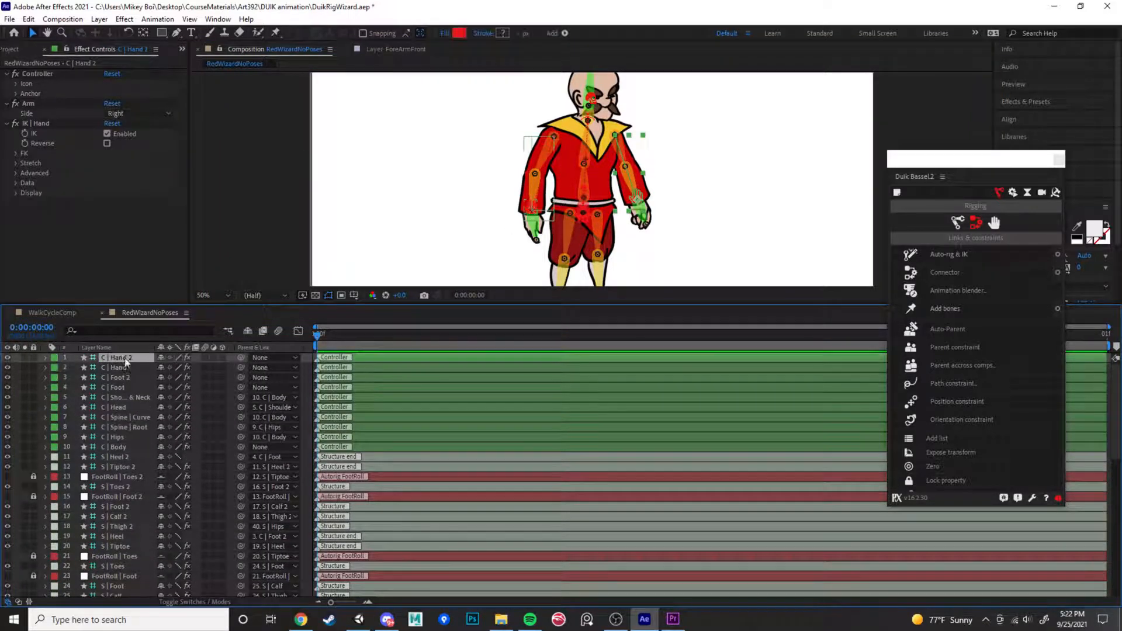
{"action": "left_click_drag", "start_coordinate": [532, 216], "coordinate": [505, 180]}
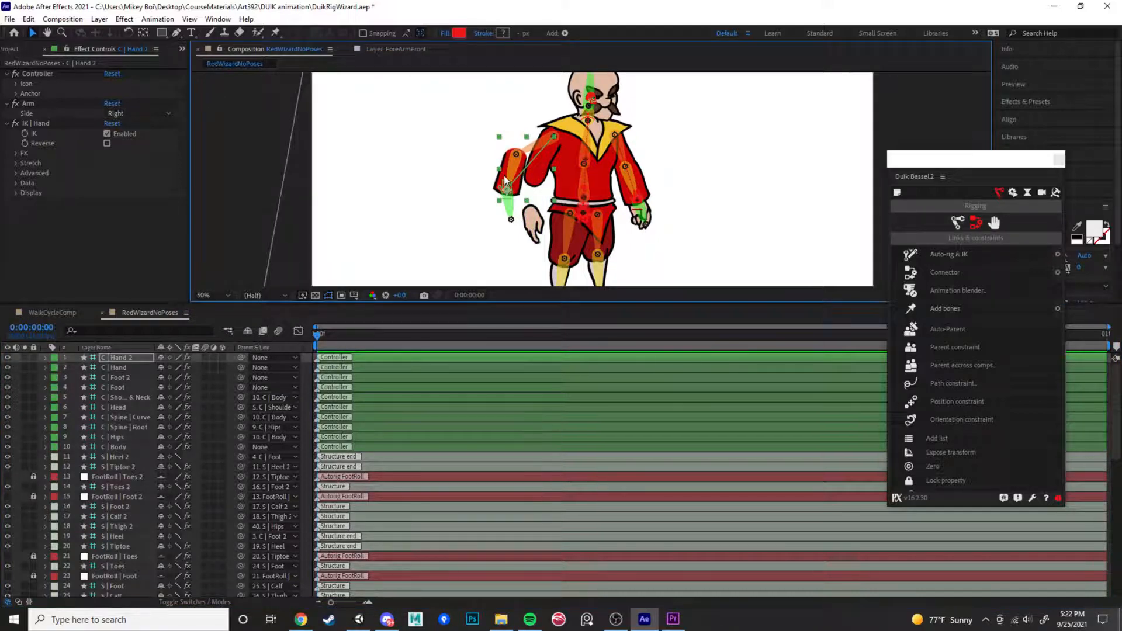
{"action": "key", "text": "ctrl+z"}
Parent the HandFront artwork layer to the S | Hand 2 structure
{"action": "scroll", "coordinate": [142, 454], "scroll_direction": "down", "scroll_amount": 11}
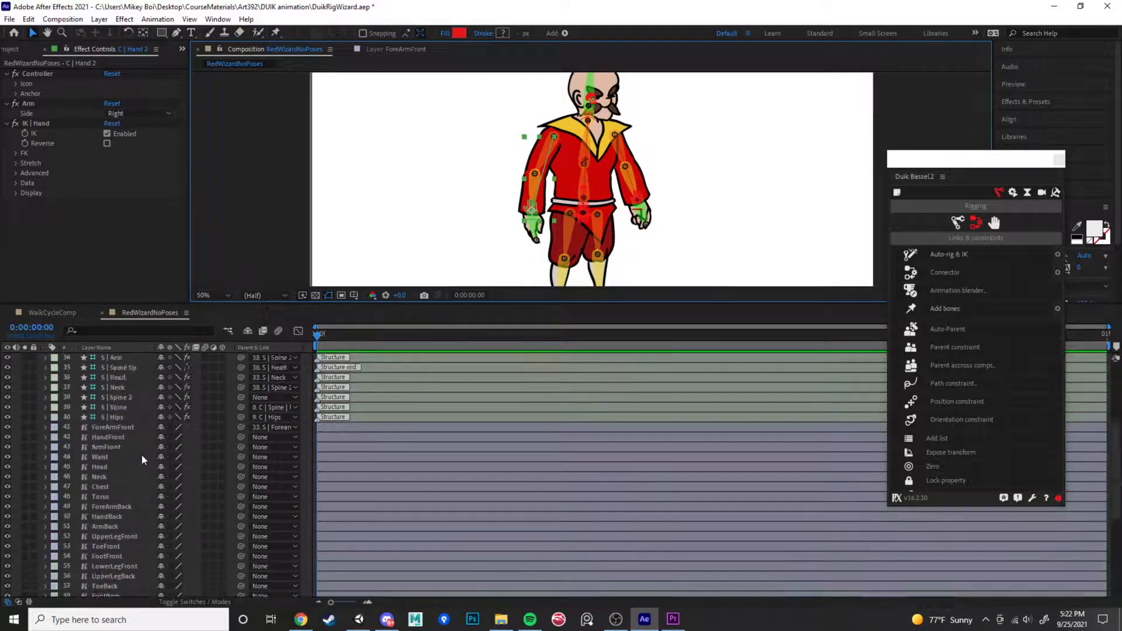
{"action": "scroll", "coordinate": [141, 454], "scroll_direction": "up", "scroll_amount": 1}
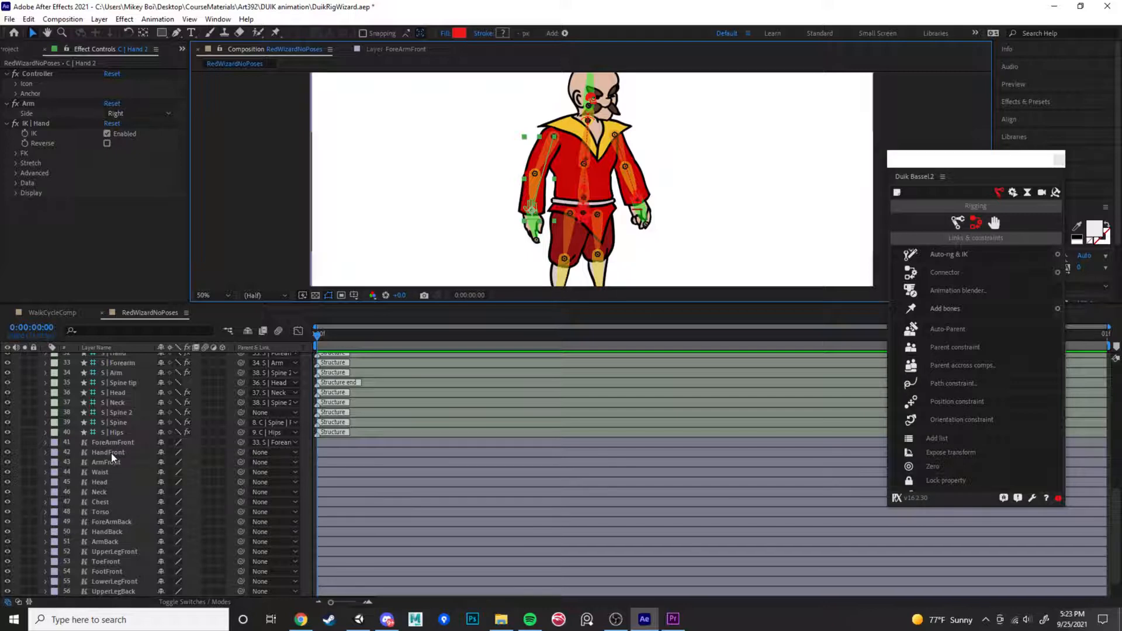
{"action": "scroll", "coordinate": [111, 454], "scroll_direction": "up", "scroll_amount": 2}
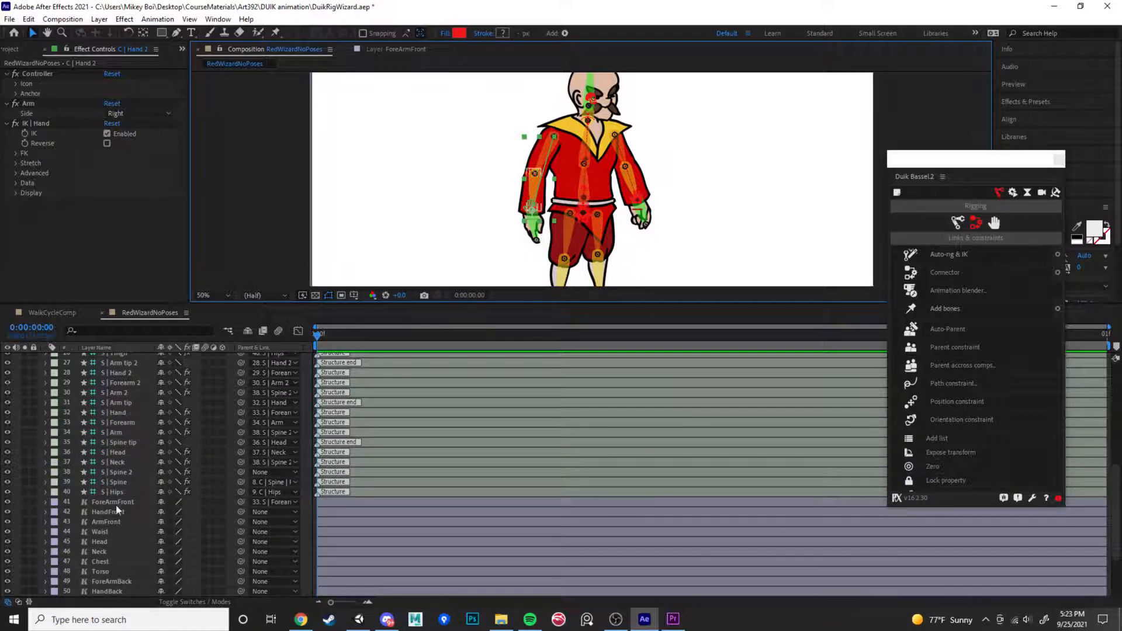
{"action": "left_click", "coordinate": [289, 514]}
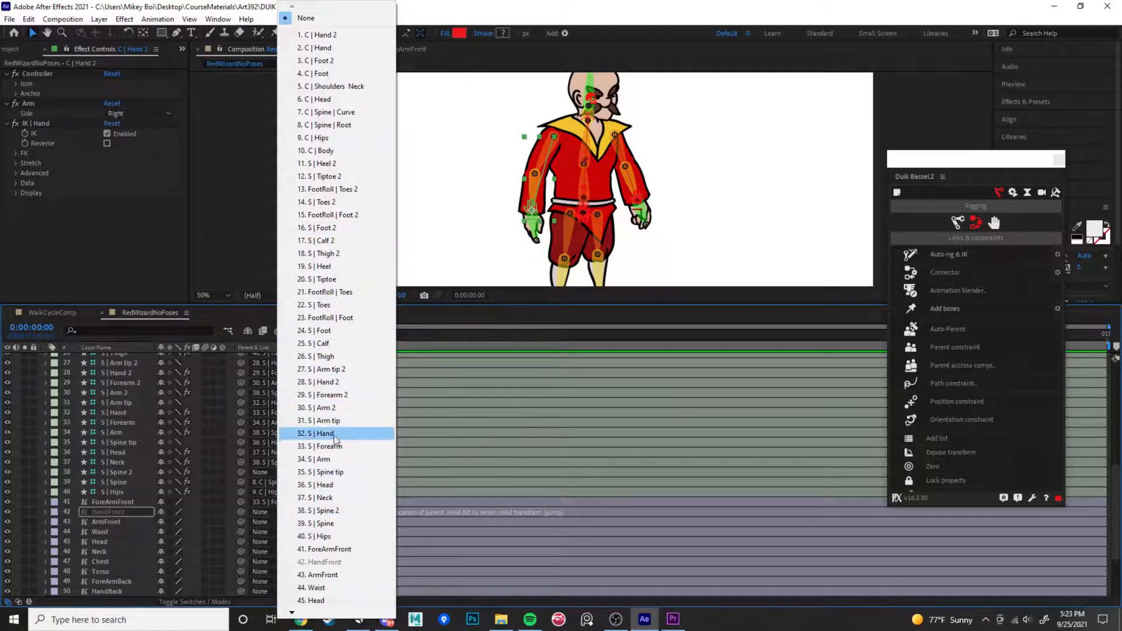
{"action": "left_click", "coordinate": [325, 382]}
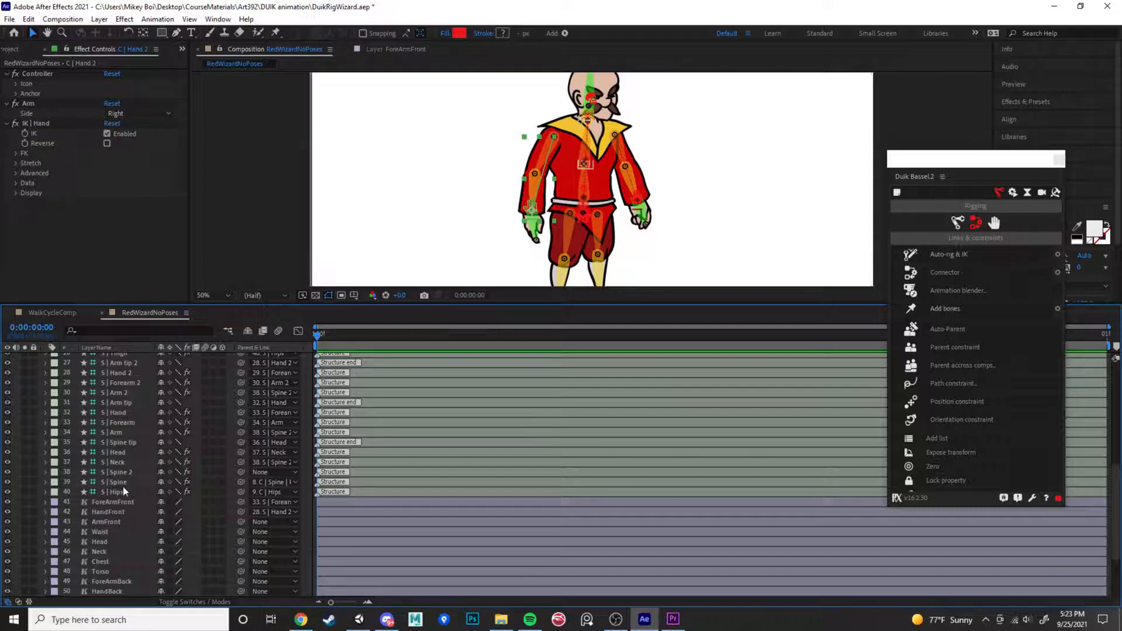
Test whether the front hand artwork follows the arm by moving the C | Hand 2 controller outward, and undo the move
{"action": "scroll", "coordinate": [125, 467], "scroll_direction": "up", "scroll_amount": 10}
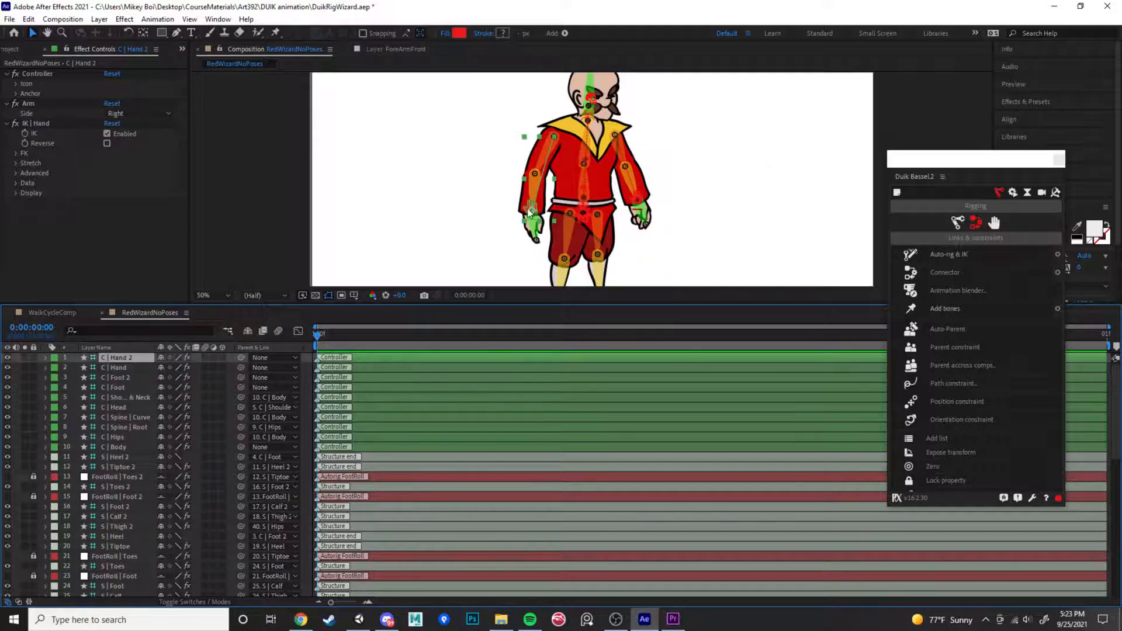
{"action": "left_click_drag", "start_coordinate": [529, 205], "coordinate": [501, 193]}
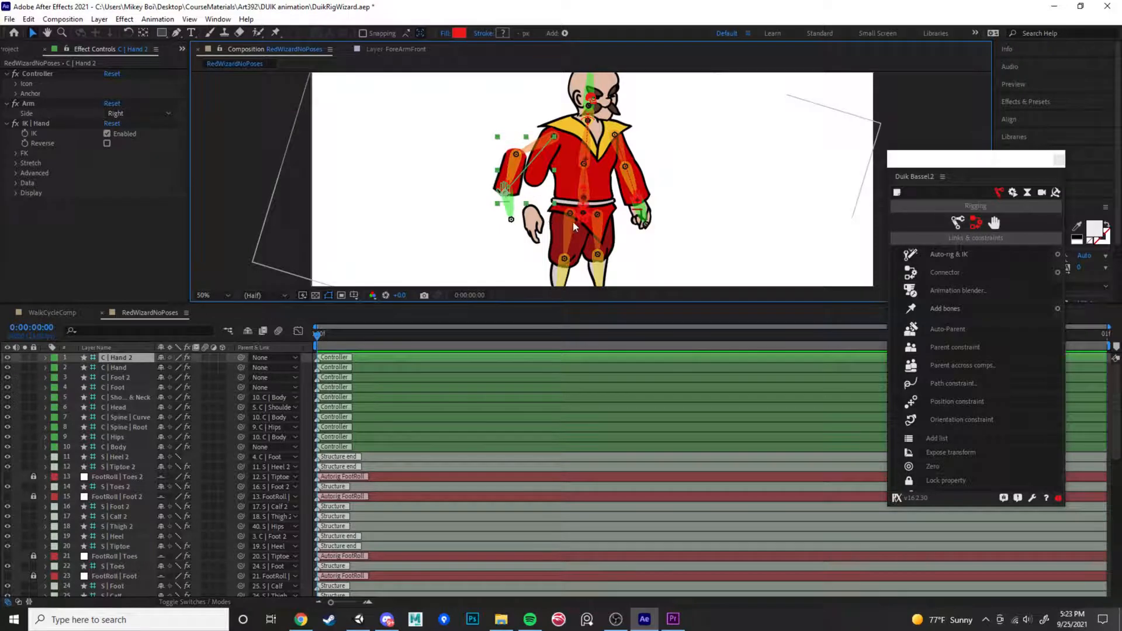
{"action": "key", "text": "ctrl+z"}
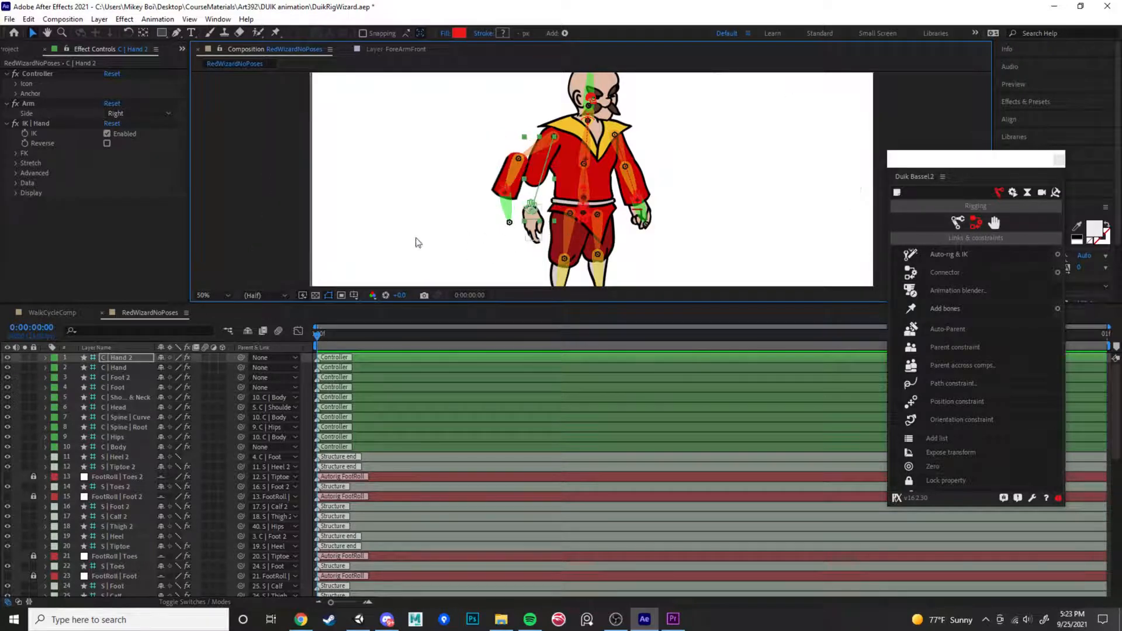
{"action": "key", "text": "ctrl+z"}
Identify the front hand's structure and change the HandFront layer's parent to S | Hand
{"action": "scroll", "coordinate": [141, 395], "scroll_direction": "down", "scroll_amount": 9}
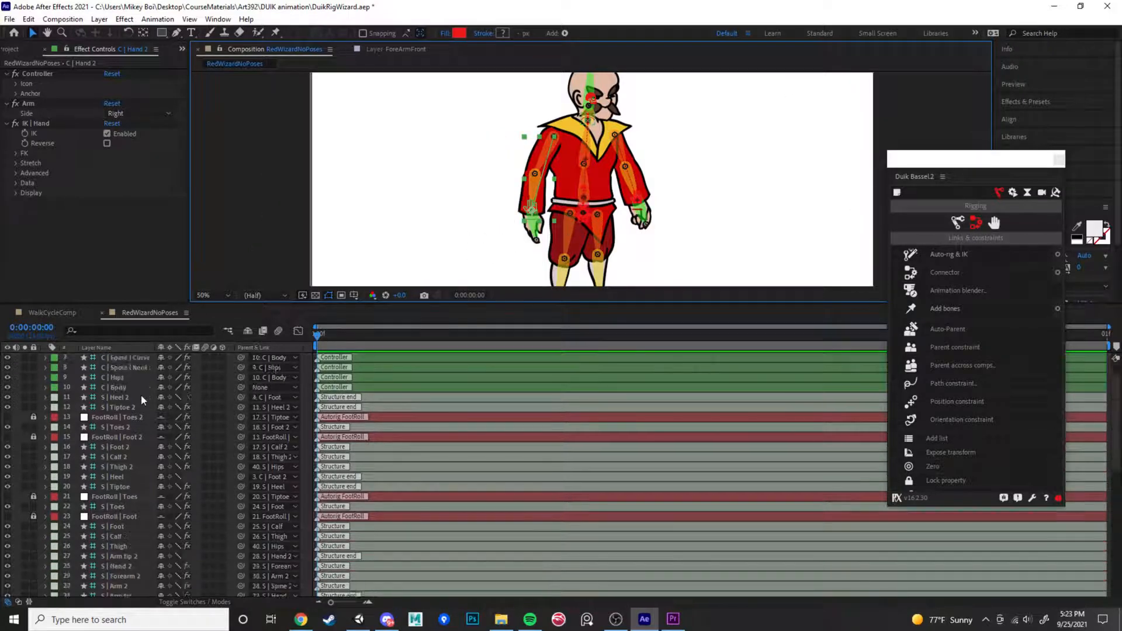
{"action": "scroll", "coordinate": [141, 395], "scroll_direction": "down", "scroll_amount": 2}
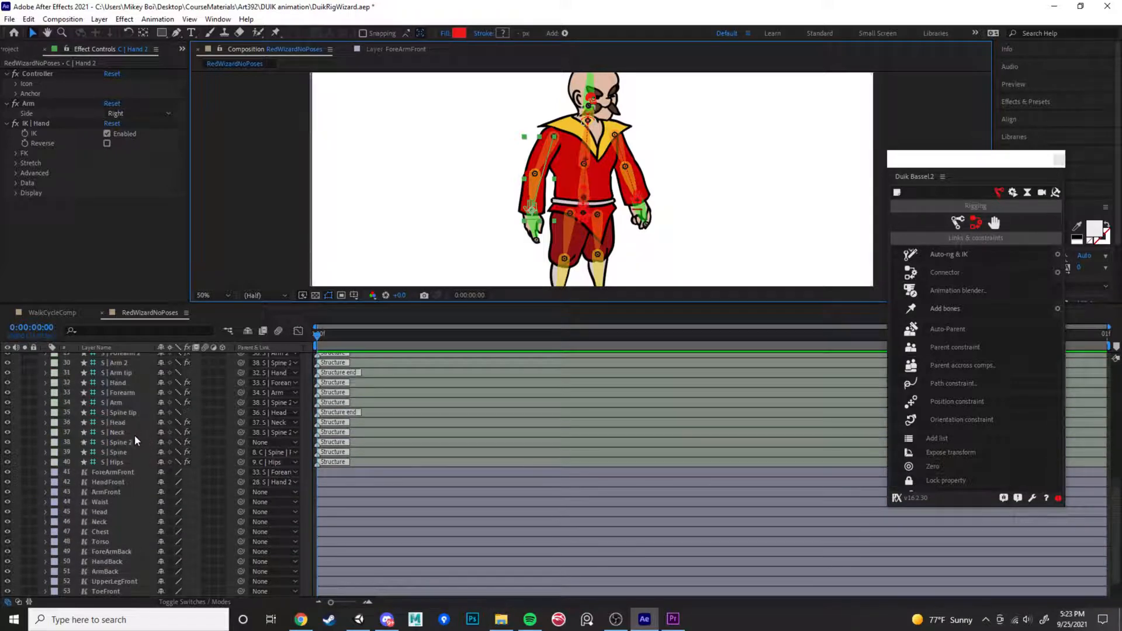
{"action": "left_click", "coordinate": [119, 384]}
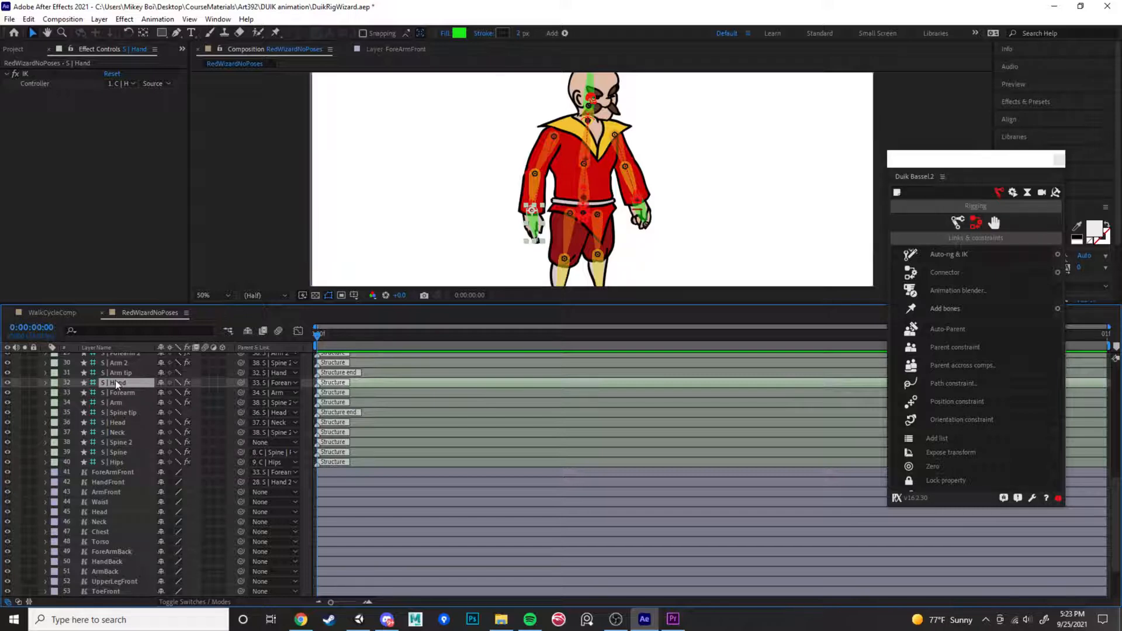
{"action": "left_click", "coordinate": [108, 482]}
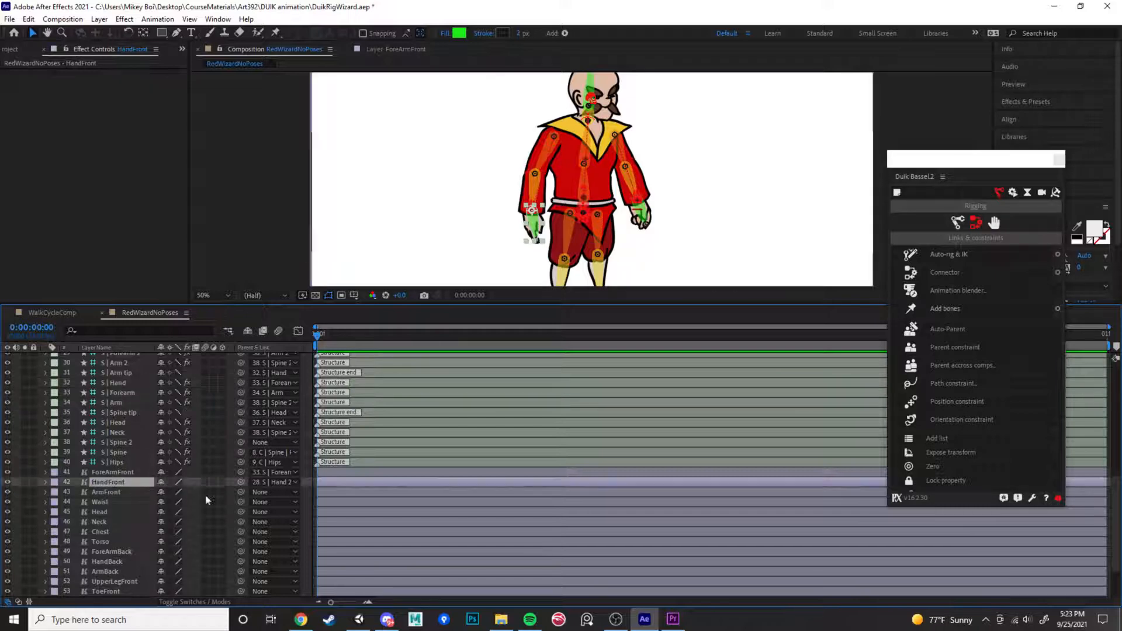
{"action": "left_click", "coordinate": [271, 483]}
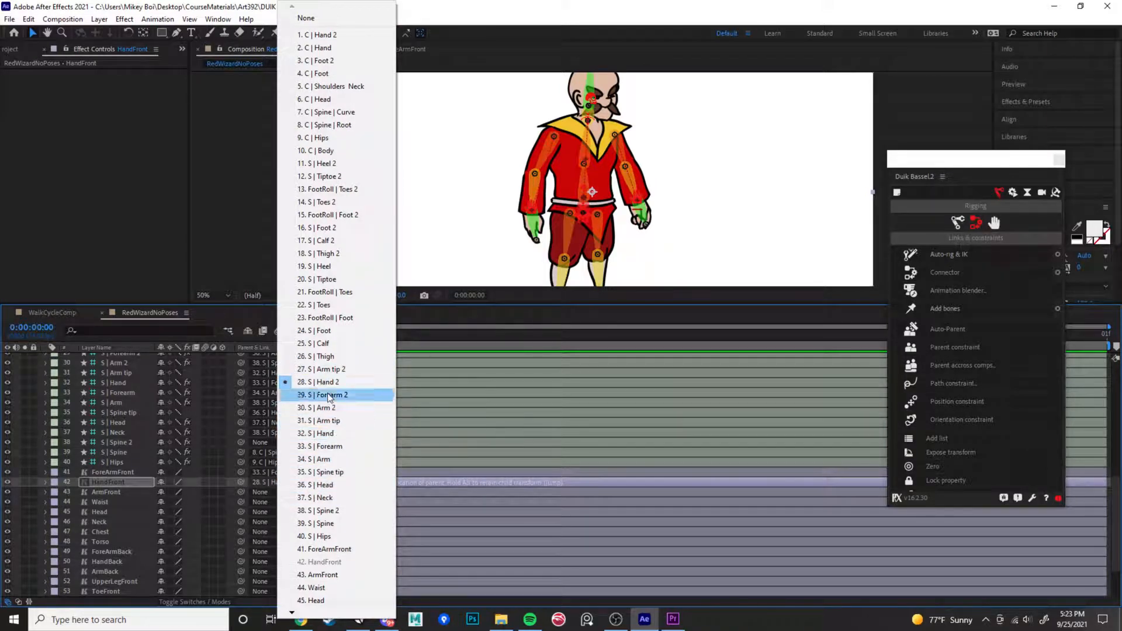
{"action": "left_click", "coordinate": [318, 433]}
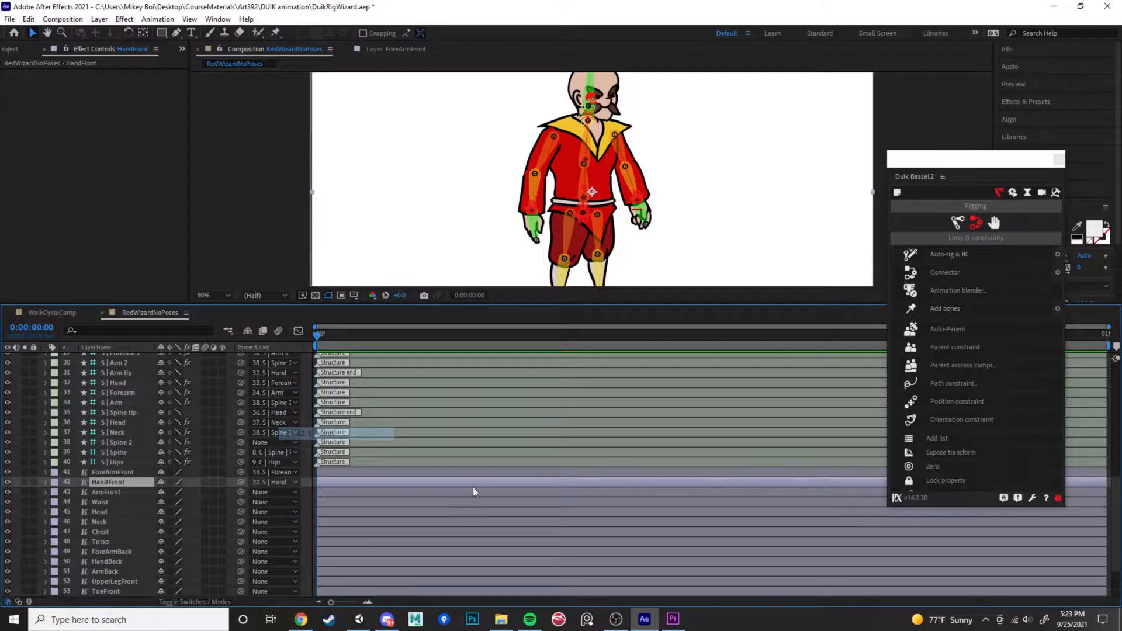
Parent the ArmFront artwork layer to the S | Arm structure
{"action": "left_click", "coordinate": [110, 490]}
{"action": "left_click", "coordinate": [282, 493]}
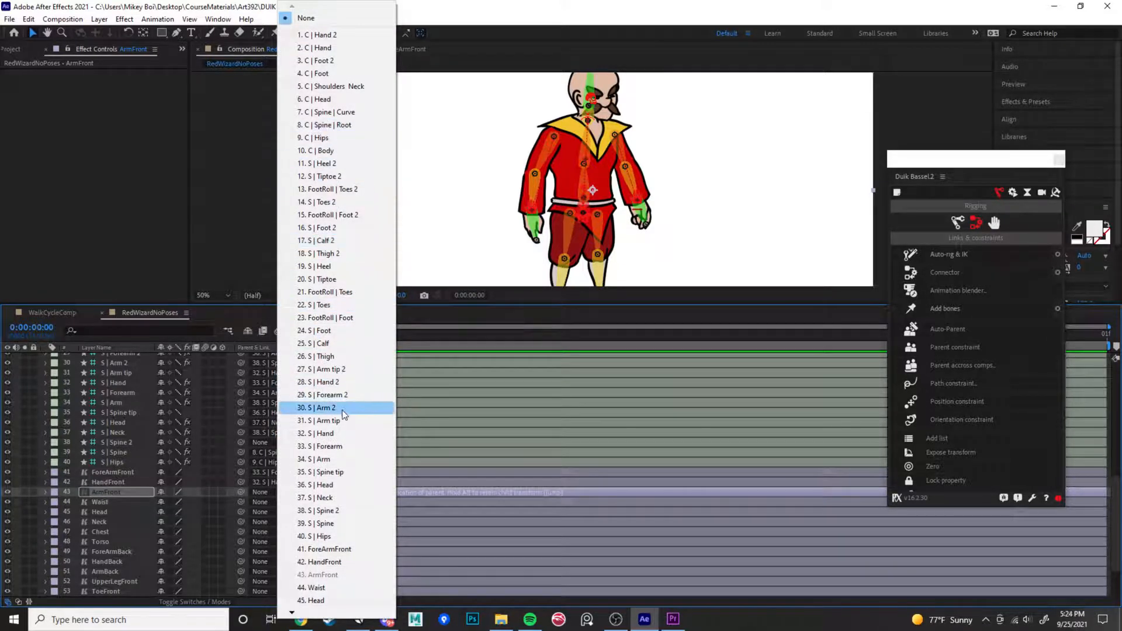
{"action": "left_click", "coordinate": [331, 460]}
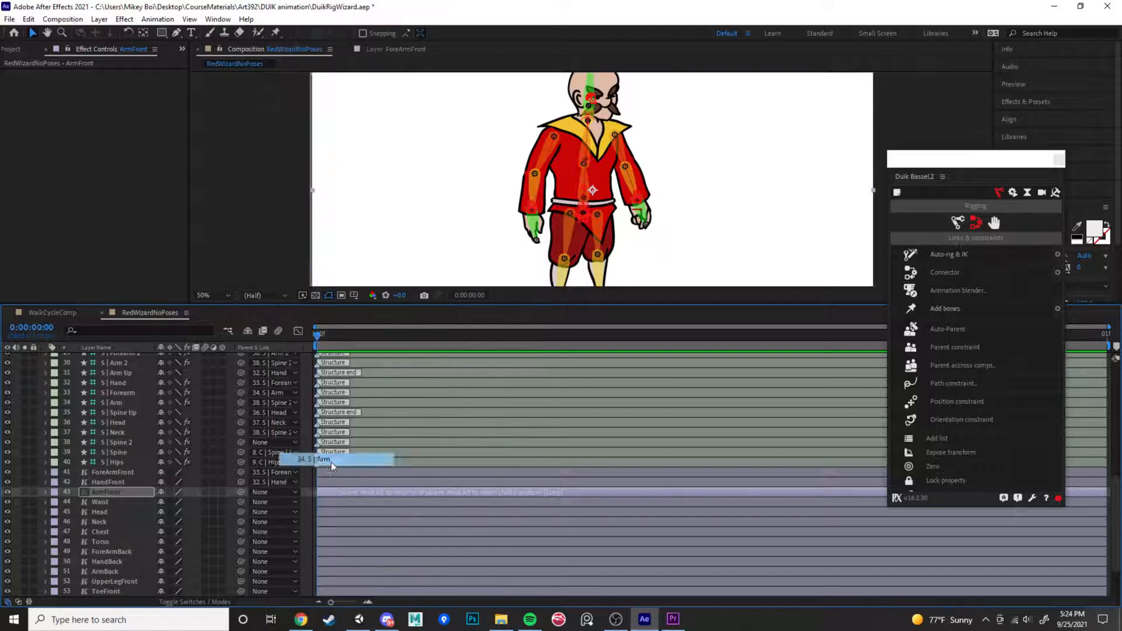
{"action": "left_click", "coordinate": [278, 494]}
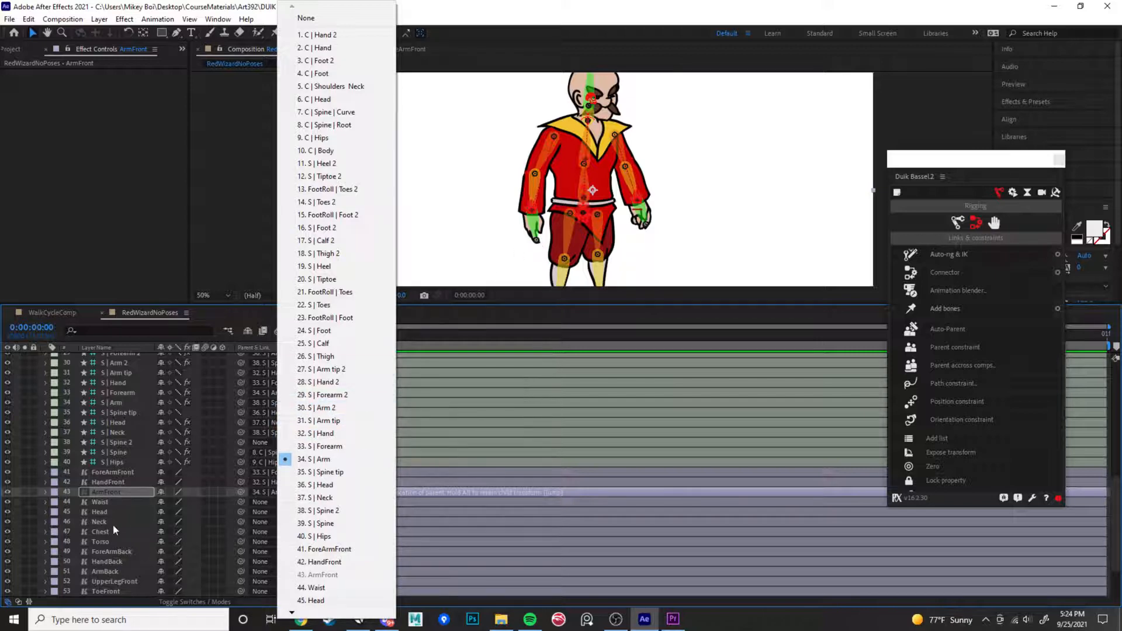
Parent the Waist artwork layer to the S | Hips structure
{"action": "left_click", "coordinate": [99, 501]}
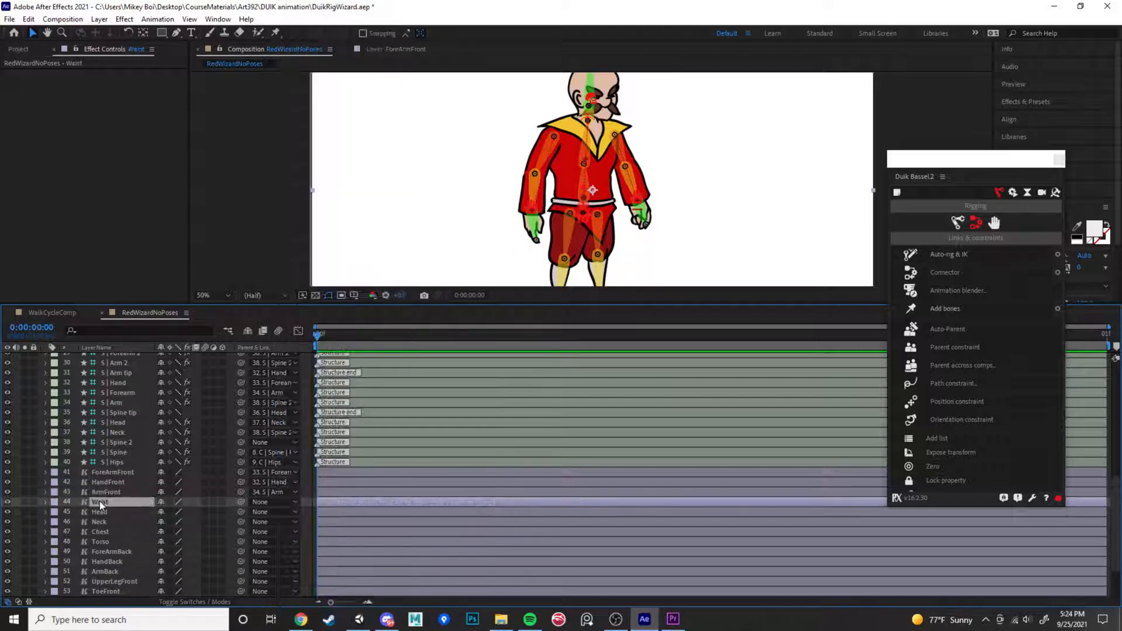
{"action": "left_click", "coordinate": [291, 504]}
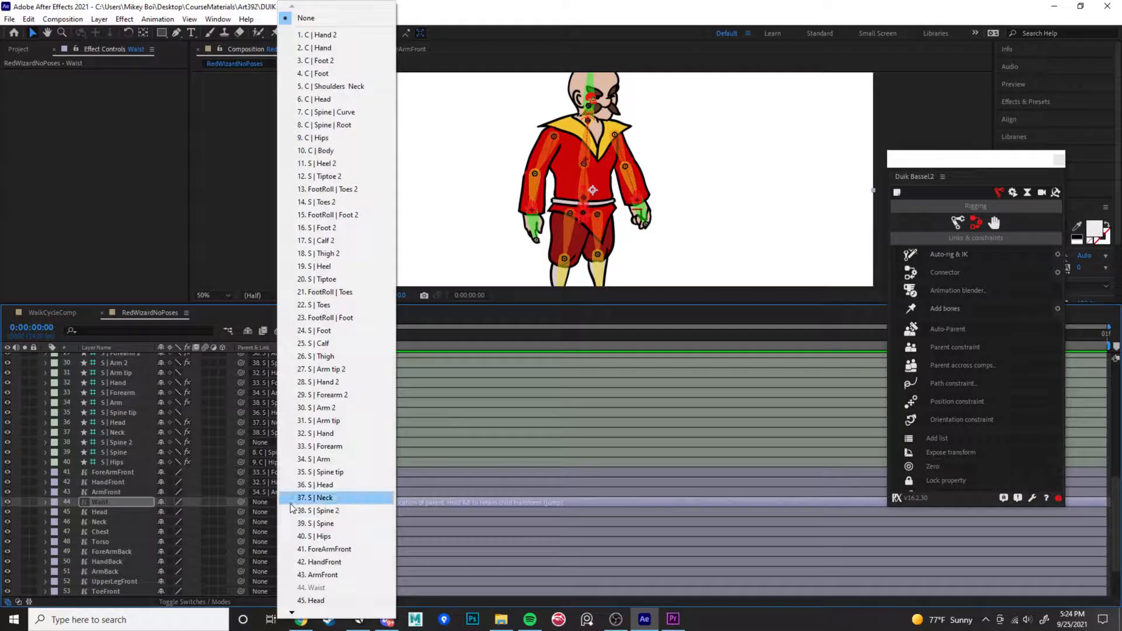
{"action": "left_click", "coordinate": [331, 543]}
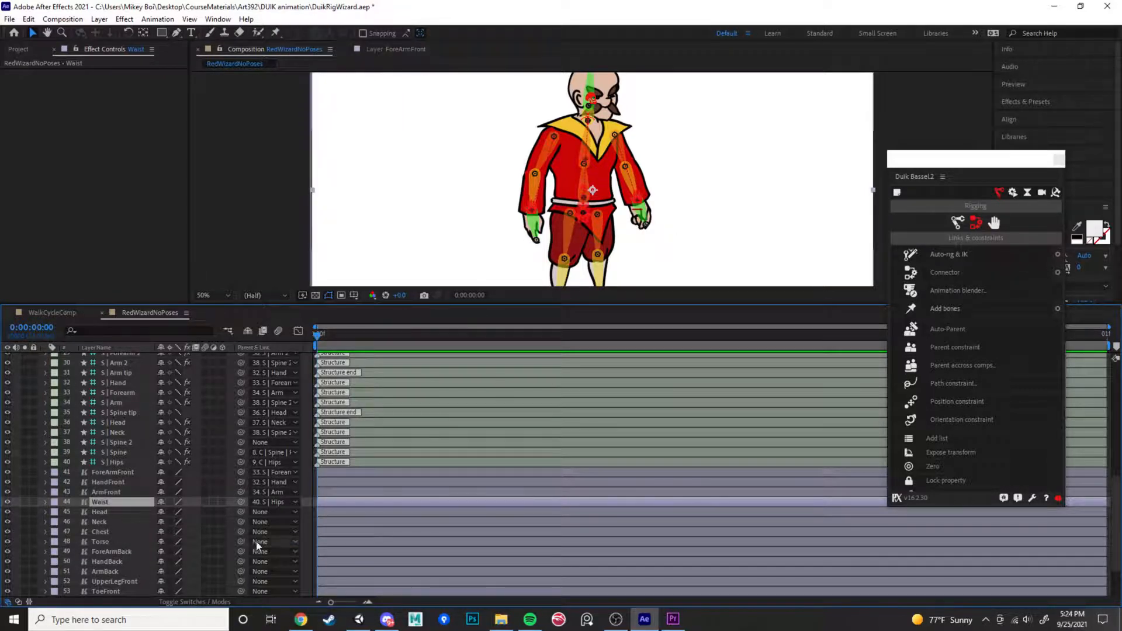
Check which artwork the Torso layer holds by moving it sideways in the composition, and undo the move
{"action": "left_click", "coordinate": [107, 545]}
{"action": "left_click", "coordinate": [294, 542]}
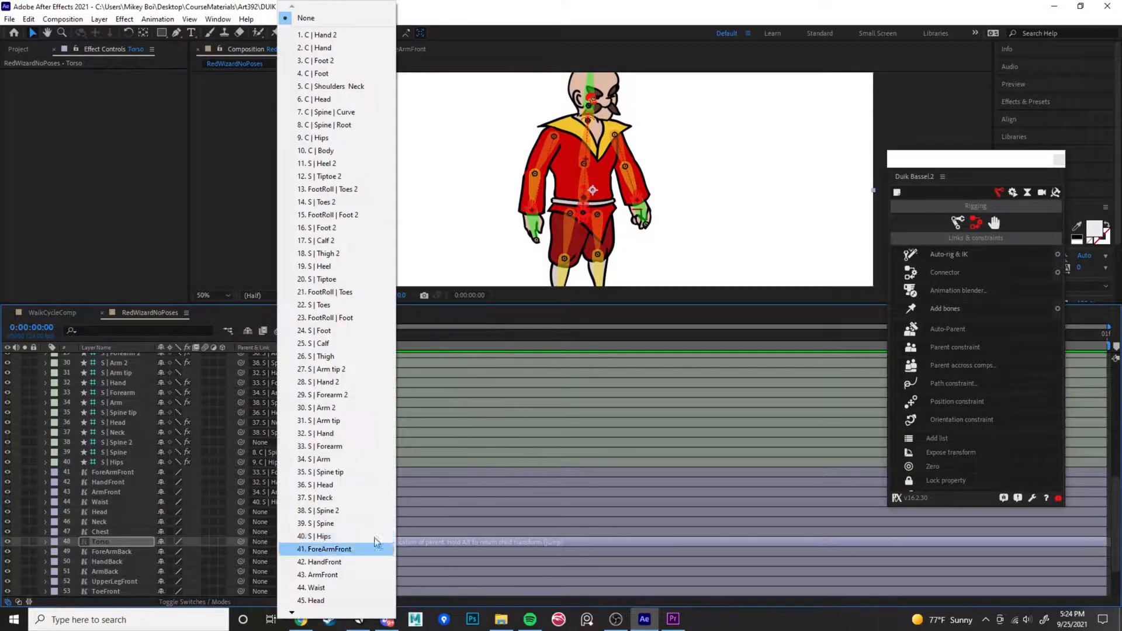
{"action": "left_click", "coordinate": [105, 541]}
{"action": "left_click", "coordinate": [105, 533]}
{"action": "left_click", "coordinate": [107, 543]}
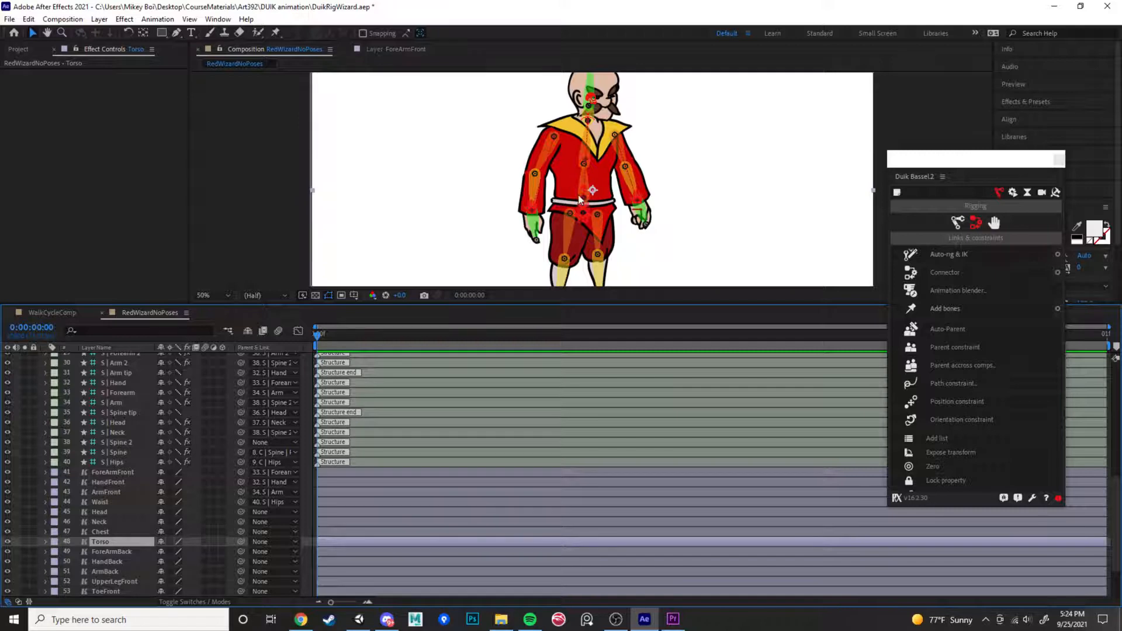
{"action": "left_click_drag", "start_coordinate": [579, 199], "coordinate": [546, 192]}
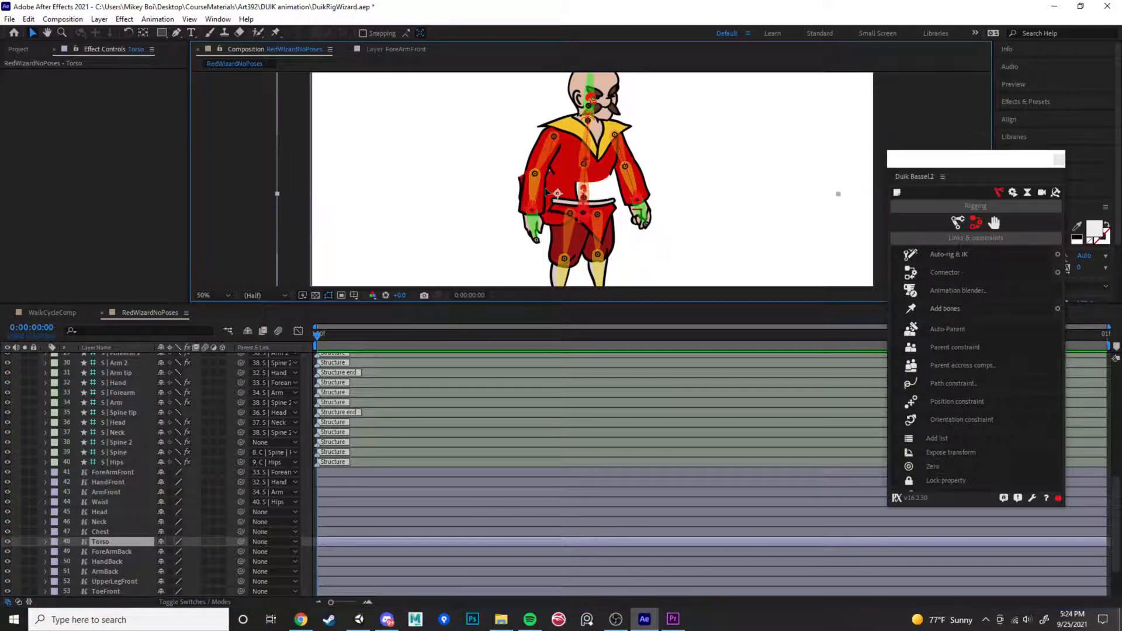
{"action": "key", "text": "ctrl+z"}
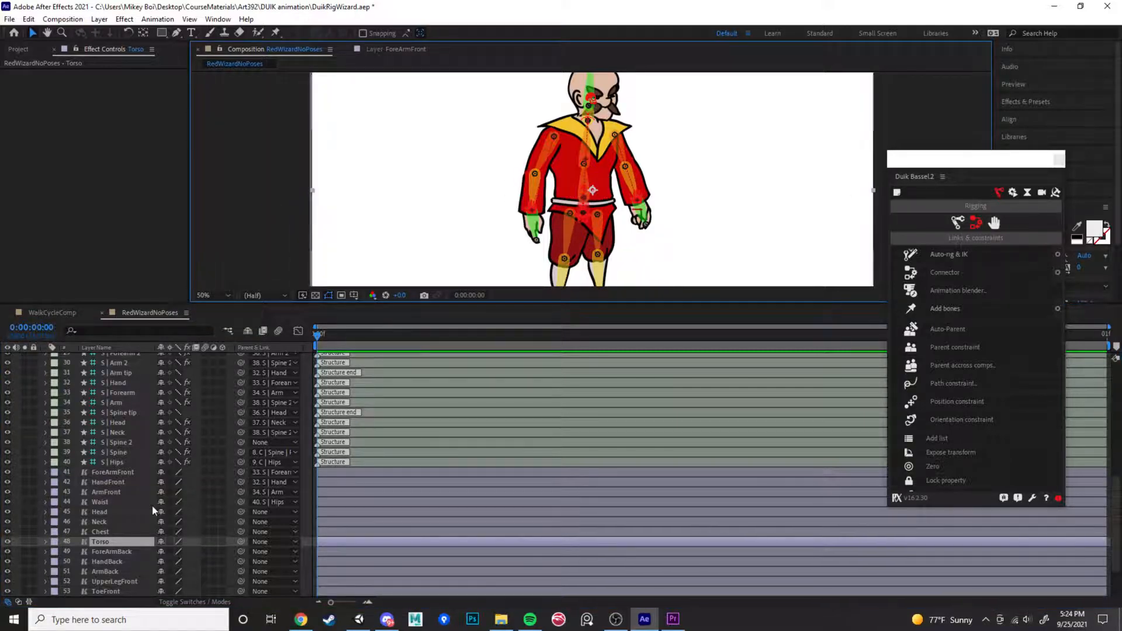
Parent the Torso artwork layer to S | Spine and the Chest layer to S | Spine 2
{"action": "left_click", "coordinate": [268, 542]}
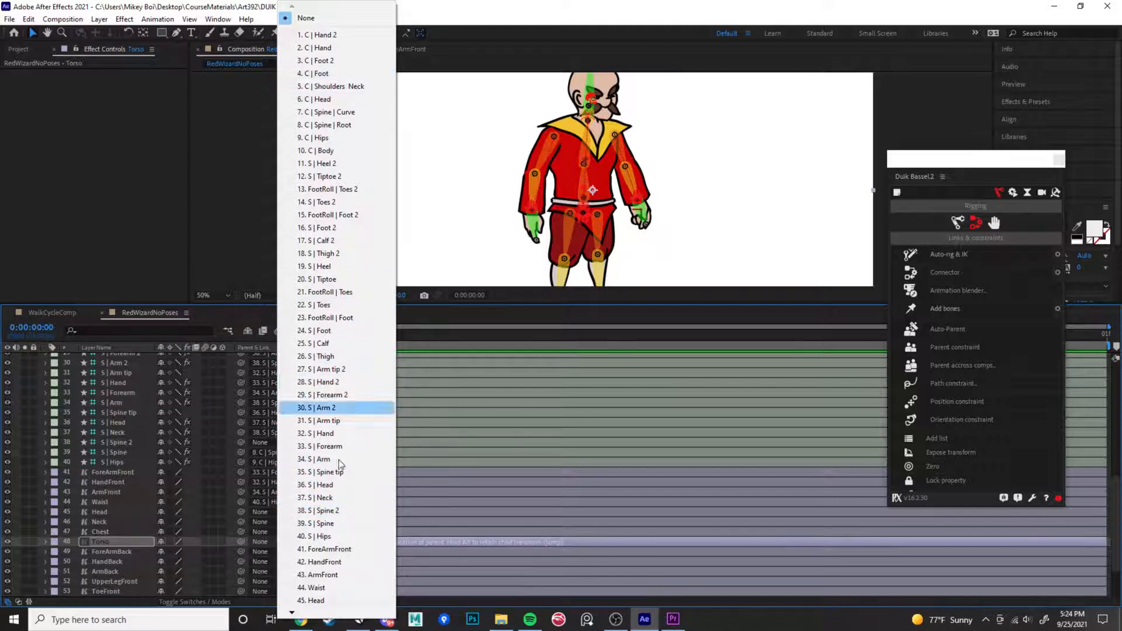
{"action": "left_click", "coordinate": [325, 524]}
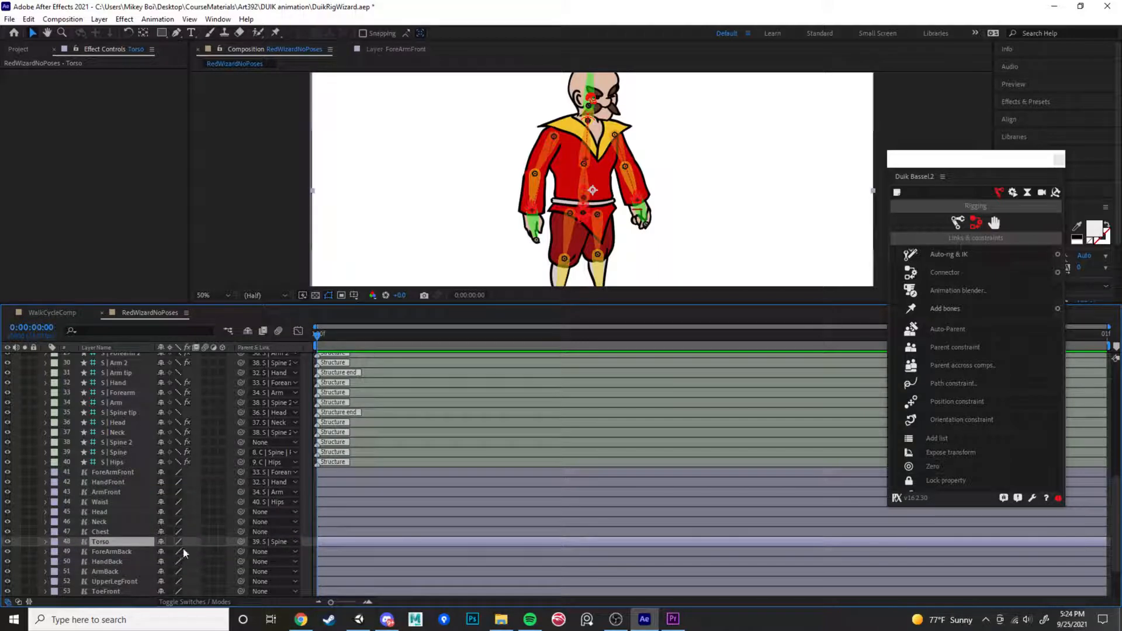
{"action": "left_click", "coordinate": [273, 531]}
{"action": "left_click", "coordinate": [328, 511]}
{"action": "left_click", "coordinate": [584, 146]}
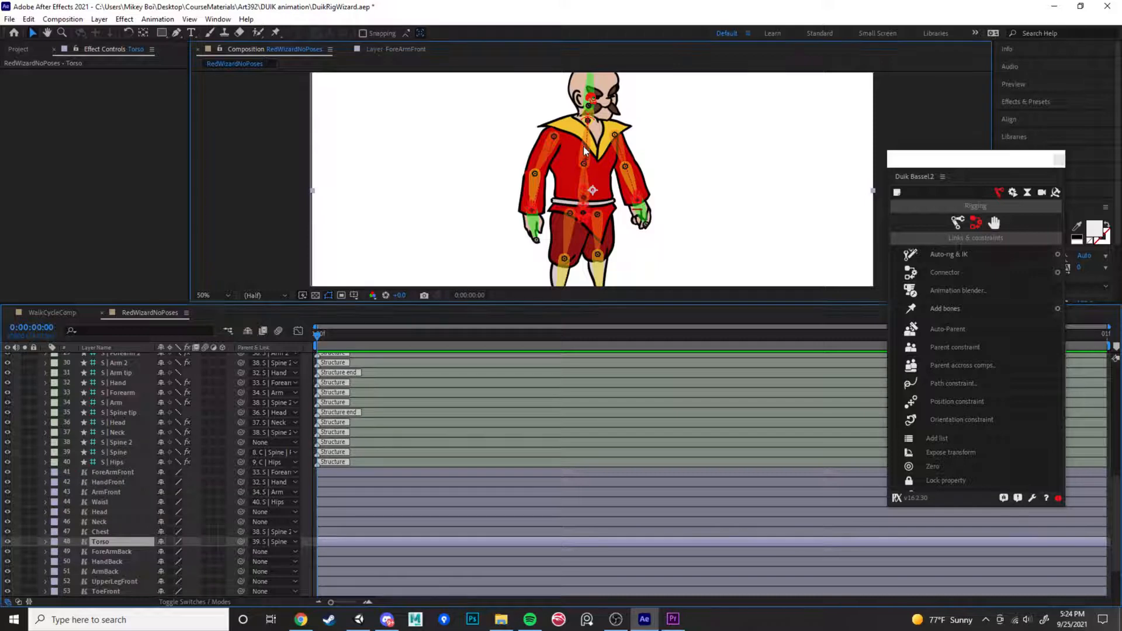
Check which body parts the S | Neck, S | Arm, S | Hand and S | Forearm structures cover in the composition
{"action": "left_click", "coordinate": [117, 432]}
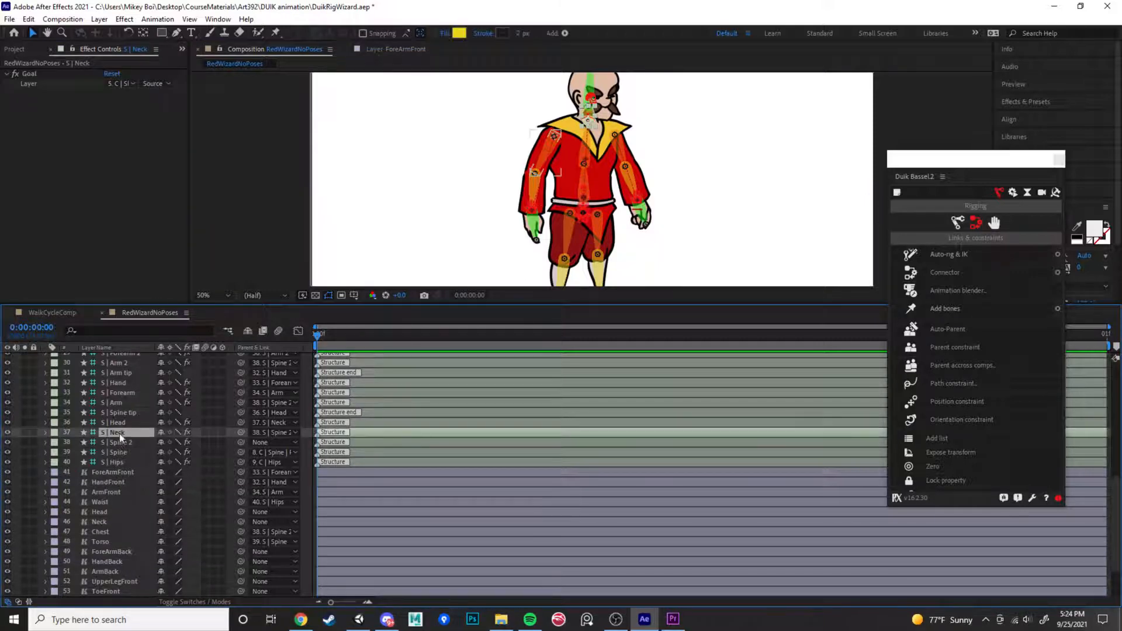
{"action": "left_click", "coordinate": [126, 403]}
{"action": "left_click", "coordinate": [119, 383]}
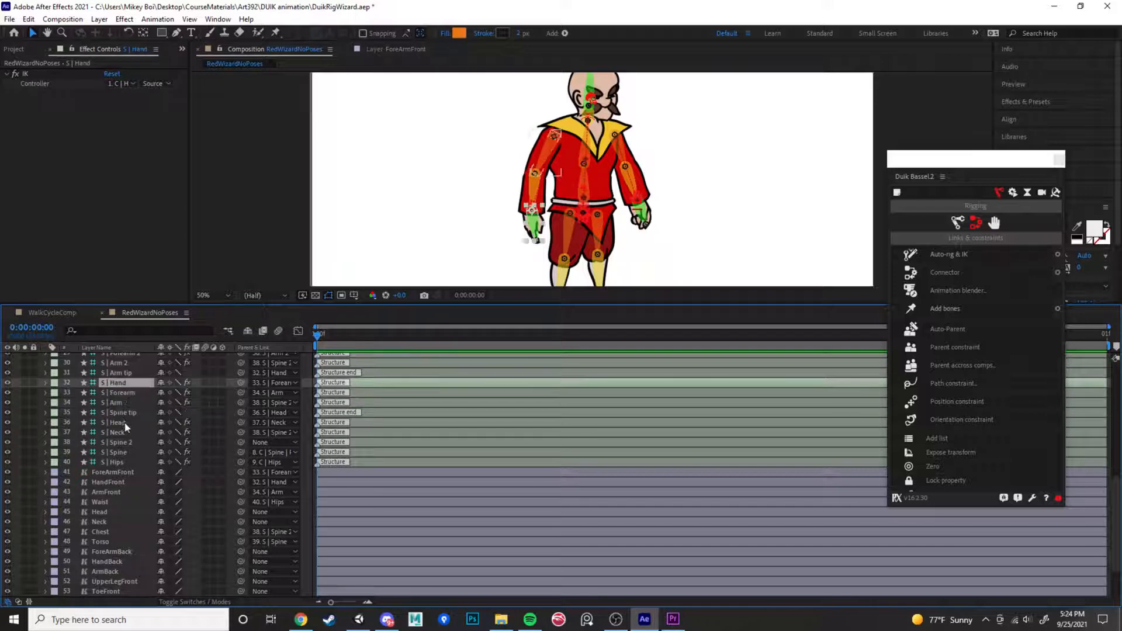
{"action": "left_click", "coordinate": [122, 433]}
{"action": "left_click", "coordinate": [120, 393]}
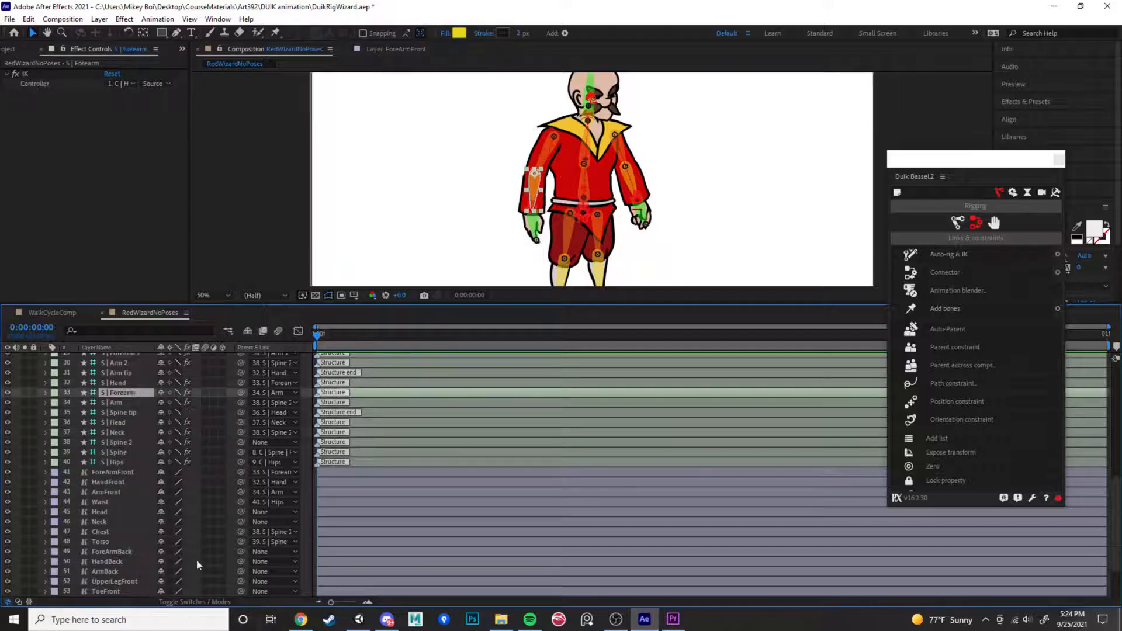
Parent the back arm artwork to its structures: ForeArmBack to S | Forearm 2, HandBack to S | Hand 2 and ArmBack to S | Arm 2
{"action": "left_click", "coordinate": [111, 552]}
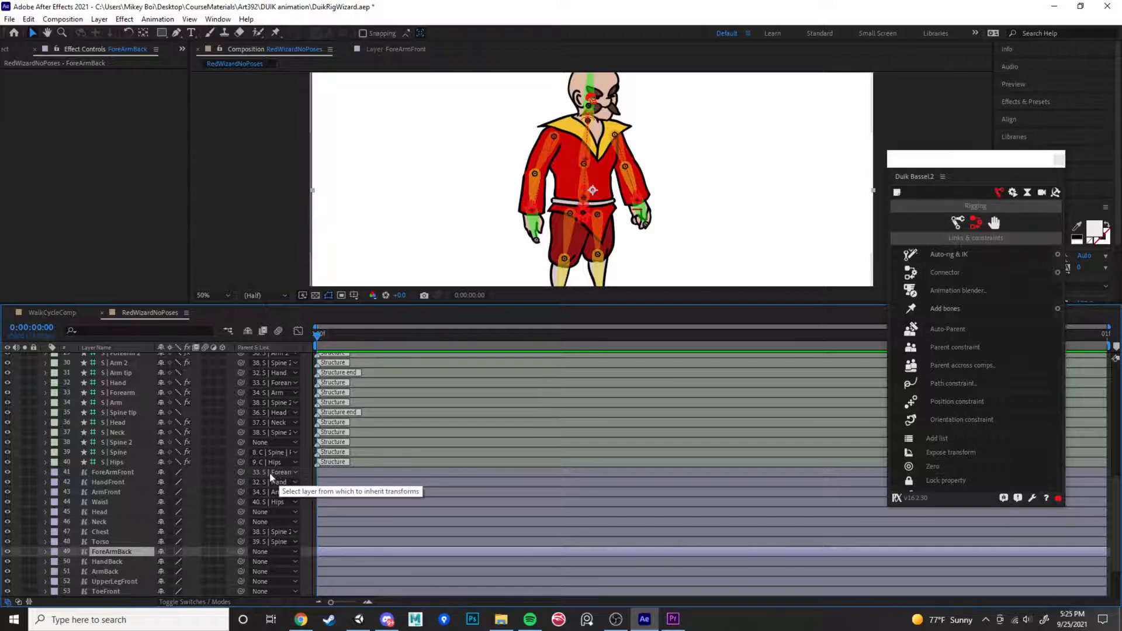
{"action": "left_click", "coordinate": [271, 552]}
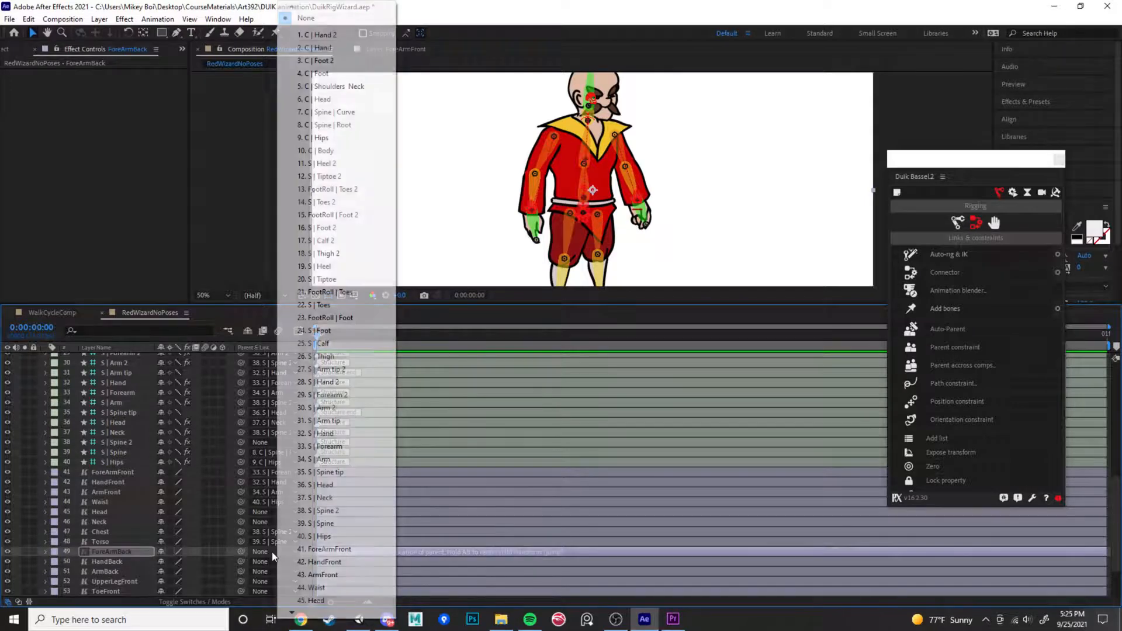
{"action": "left_click", "coordinate": [322, 395]}
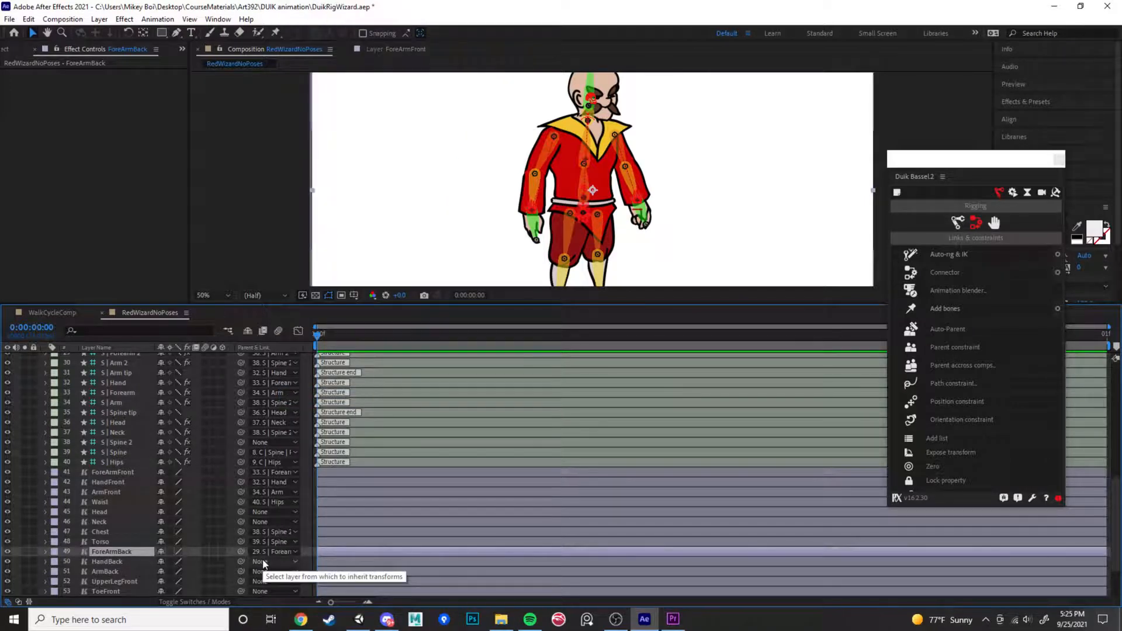
{"action": "left_click", "coordinate": [261, 562]}
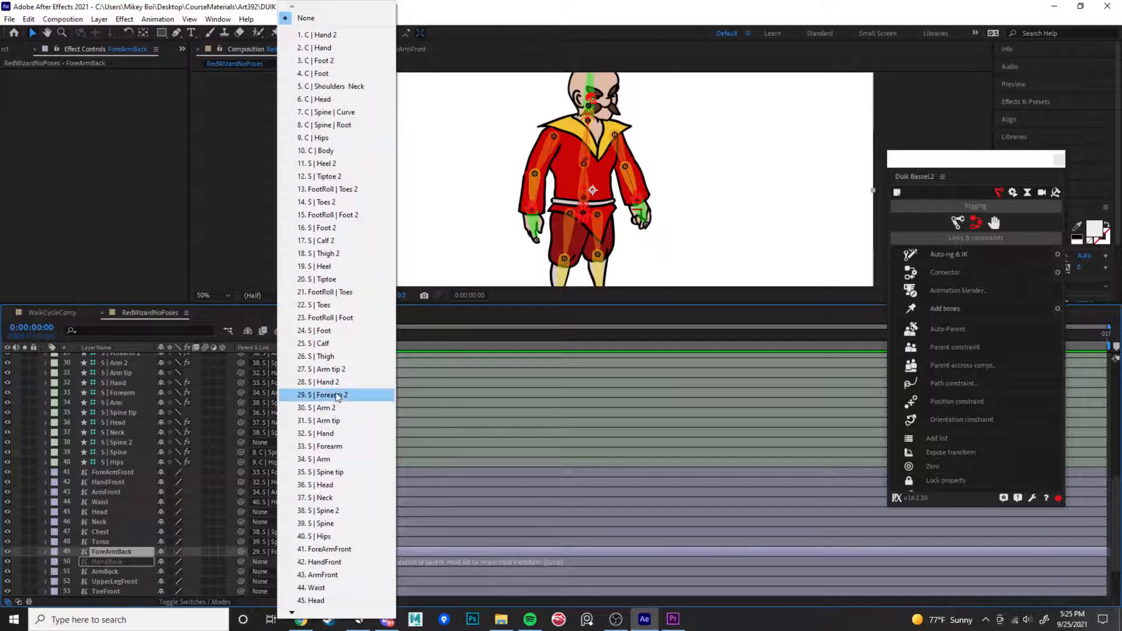
{"action": "left_click", "coordinate": [323, 382]}
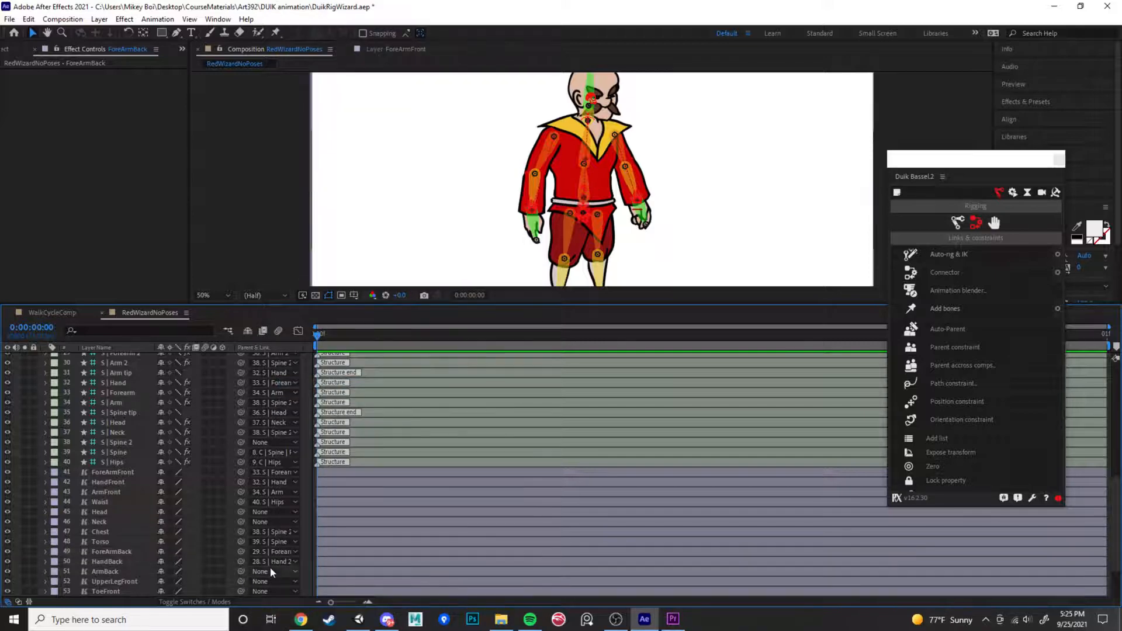
{"action": "left_click", "coordinate": [270, 567]}
{"action": "left_click", "coordinate": [322, 407]}
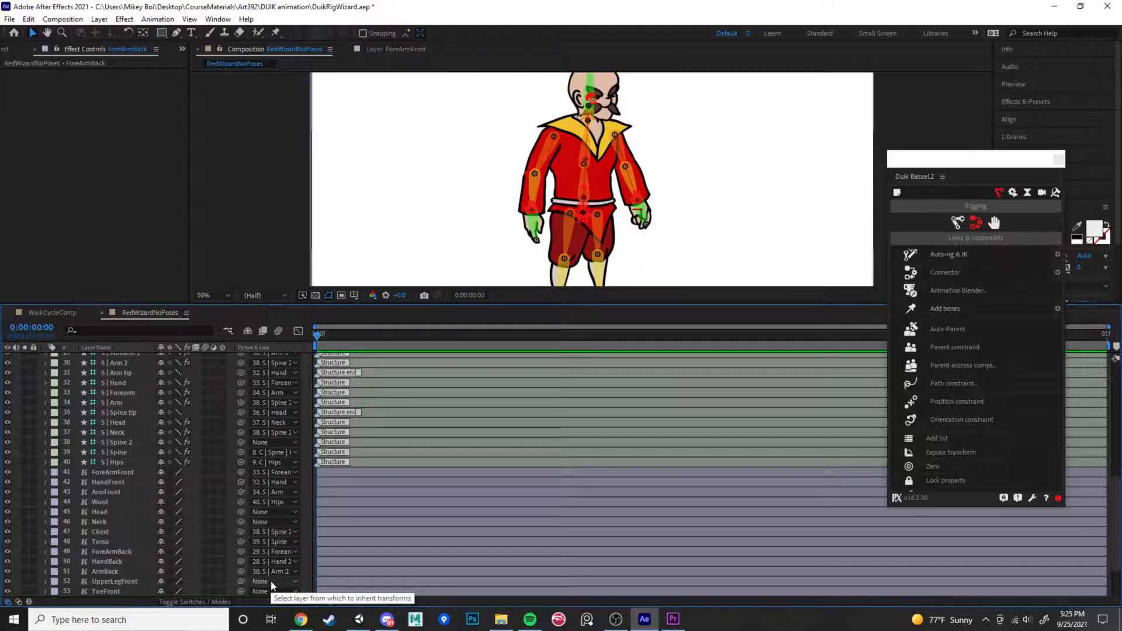
Identify the front thigh's structure in the composition and parent the UpperLegFront artwork layer to S | Thigh
{"action": "left_click", "coordinate": [566, 233]}
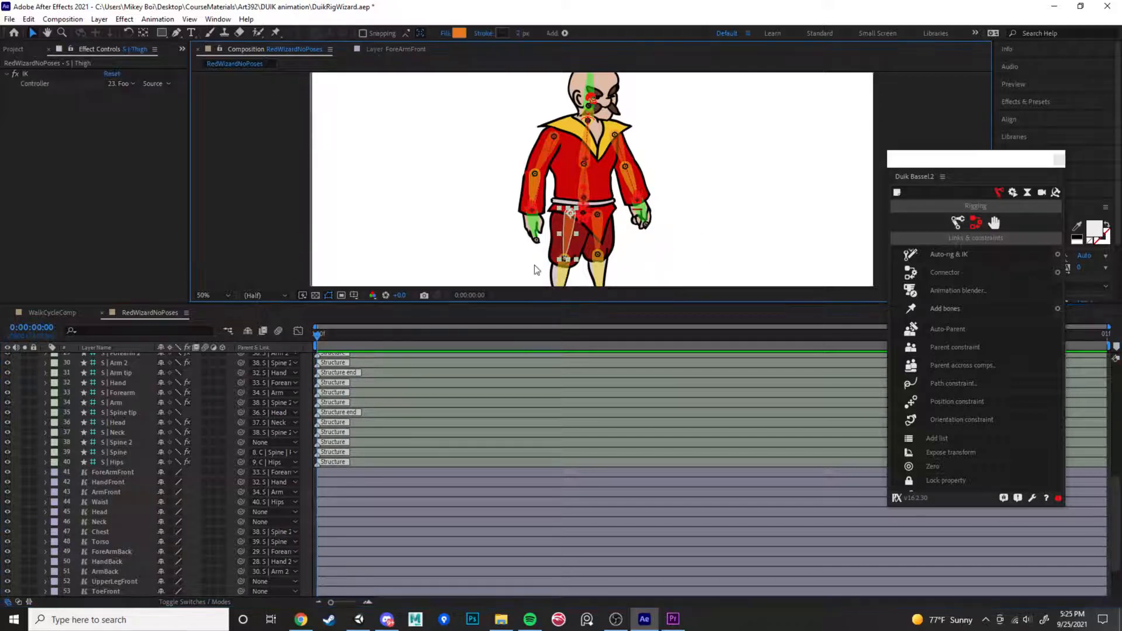
{"action": "scroll", "coordinate": [115, 458], "scroll_direction": "up", "scroll_amount": 4}
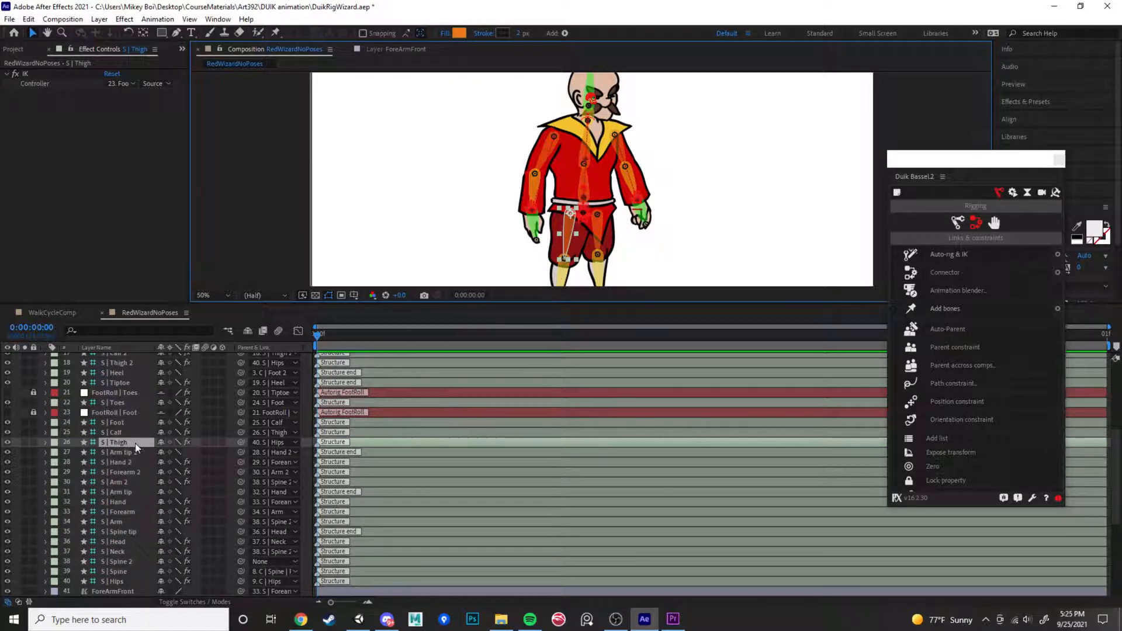
{"action": "scroll", "coordinate": [133, 440], "scroll_direction": "down", "scroll_amount": 6}
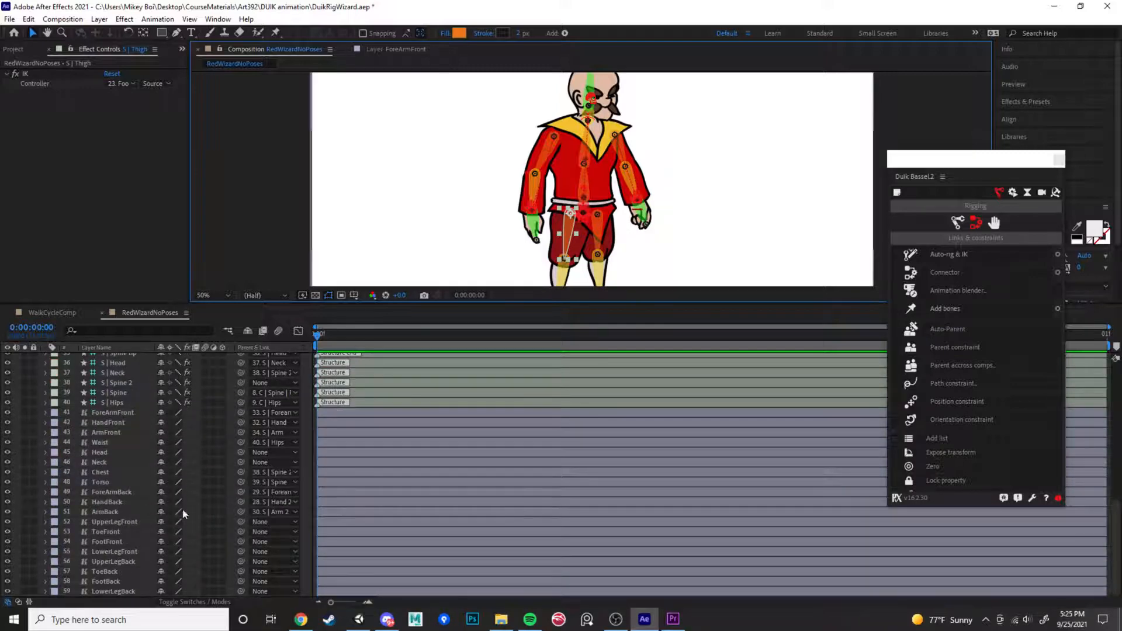
{"action": "left_click", "coordinate": [275, 522]}
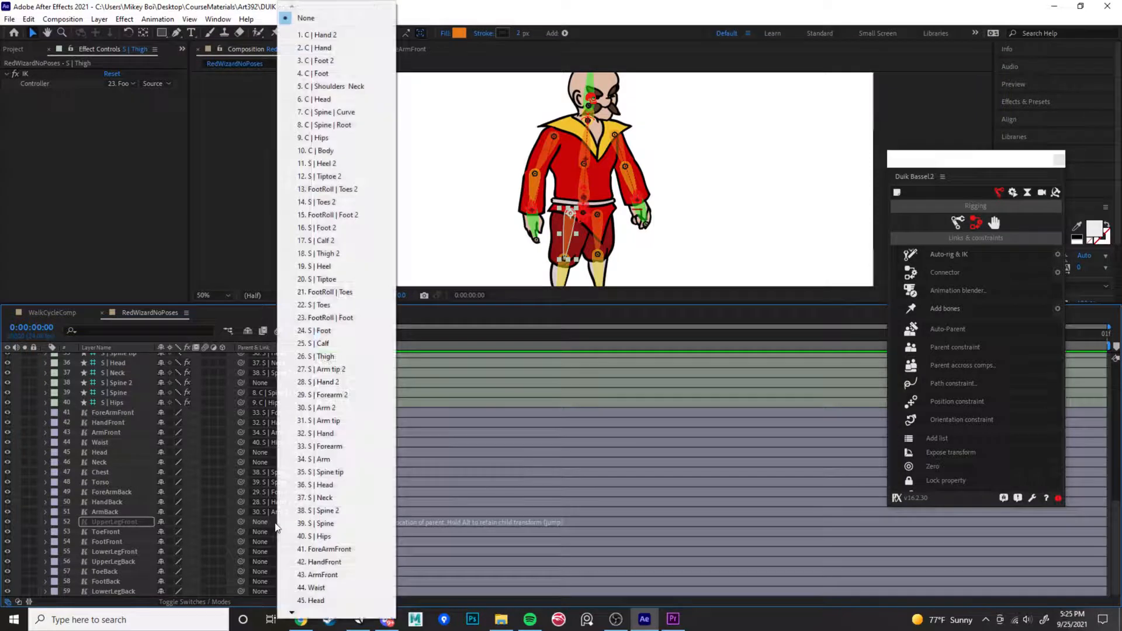
{"action": "left_click", "coordinate": [332, 357]}
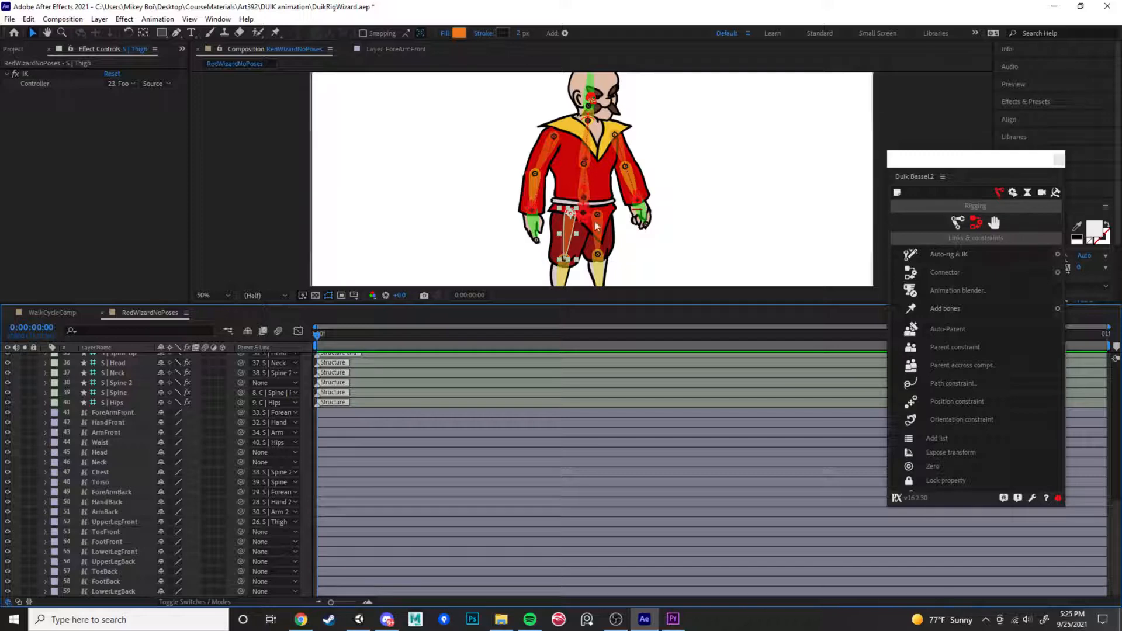
Parent the remaining front leg artwork: ToeFront to S | Toes, FootFront to S | Foot and LowerLegFront to S | Calf
{"action": "left_click", "coordinate": [268, 532]}
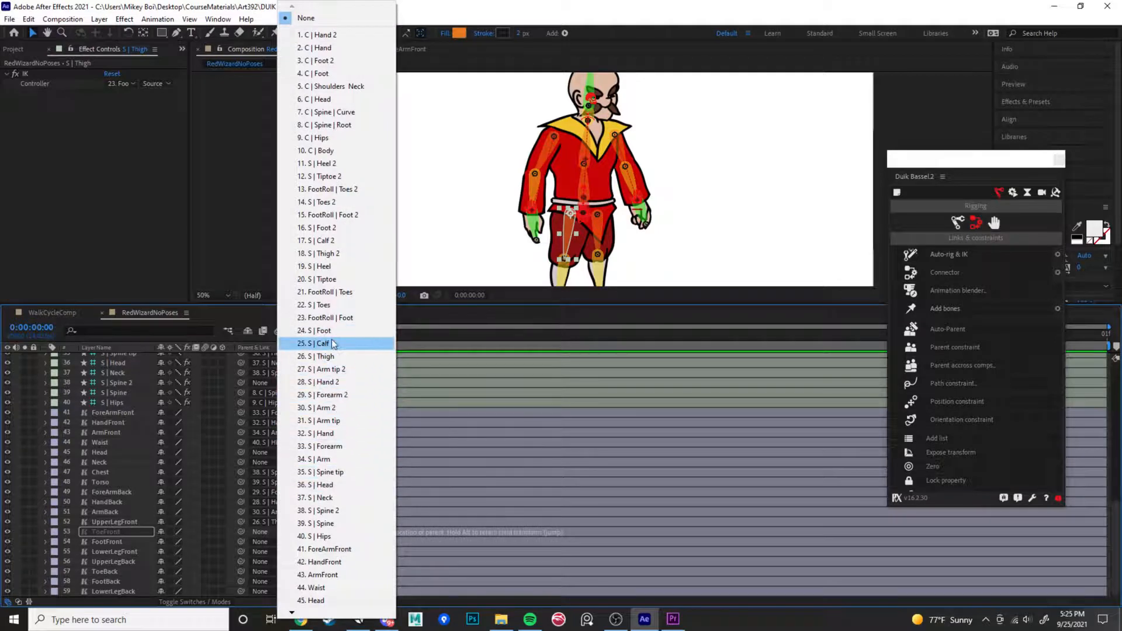
{"action": "left_click", "coordinate": [335, 305]}
{"action": "left_click", "coordinate": [268, 543]}
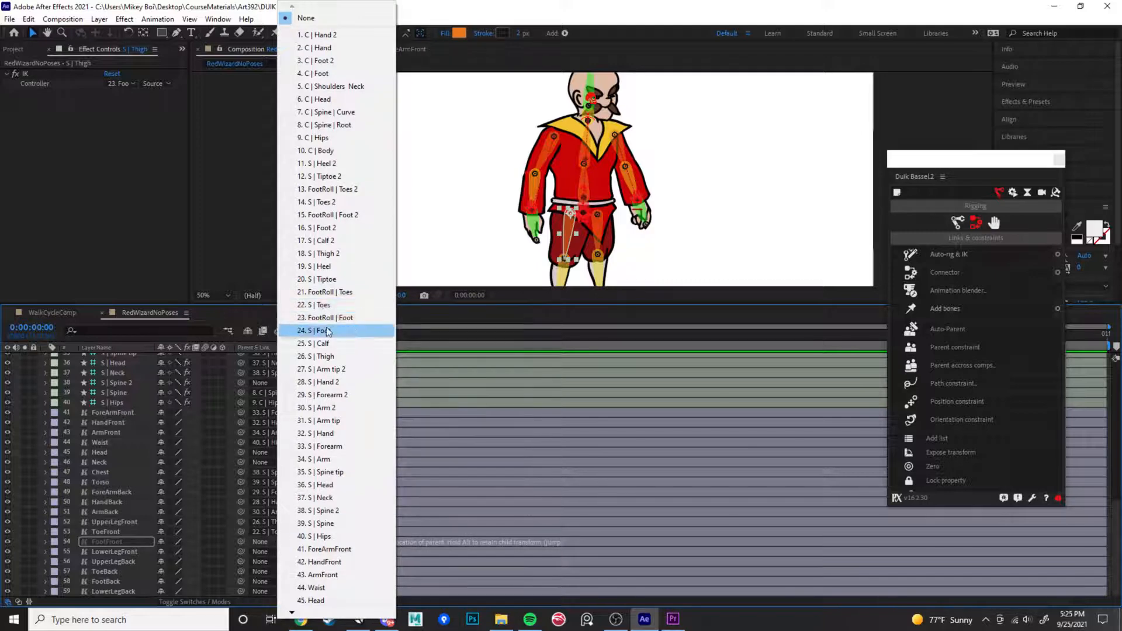
{"action": "left_click", "coordinate": [333, 330]}
{"action": "left_click", "coordinate": [279, 550]}
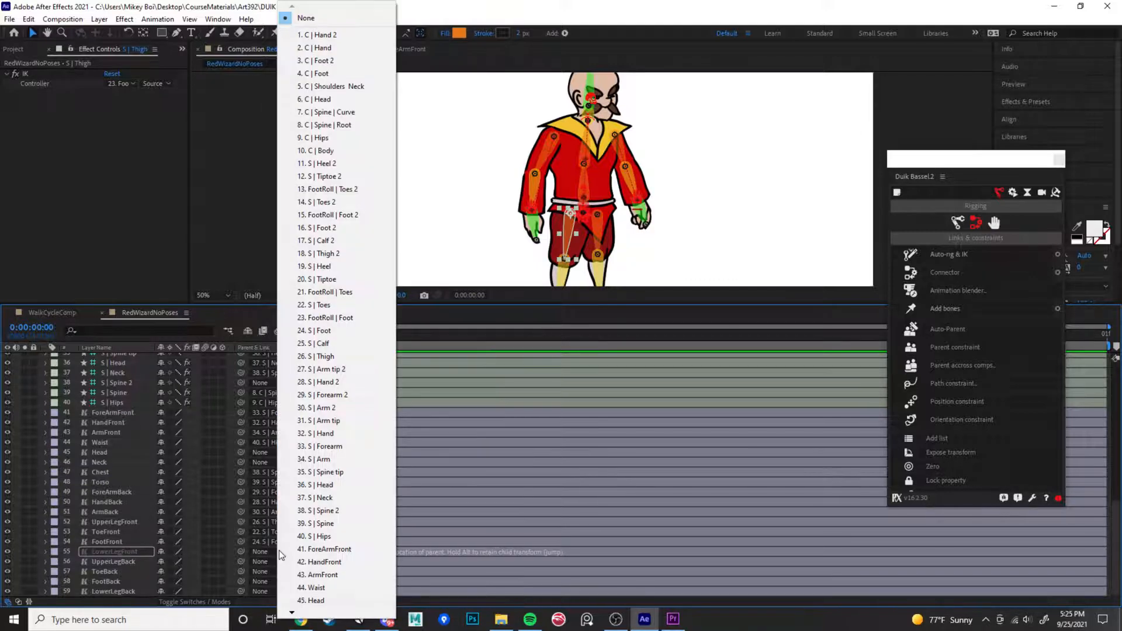
{"action": "left_click", "coordinate": [331, 344]}
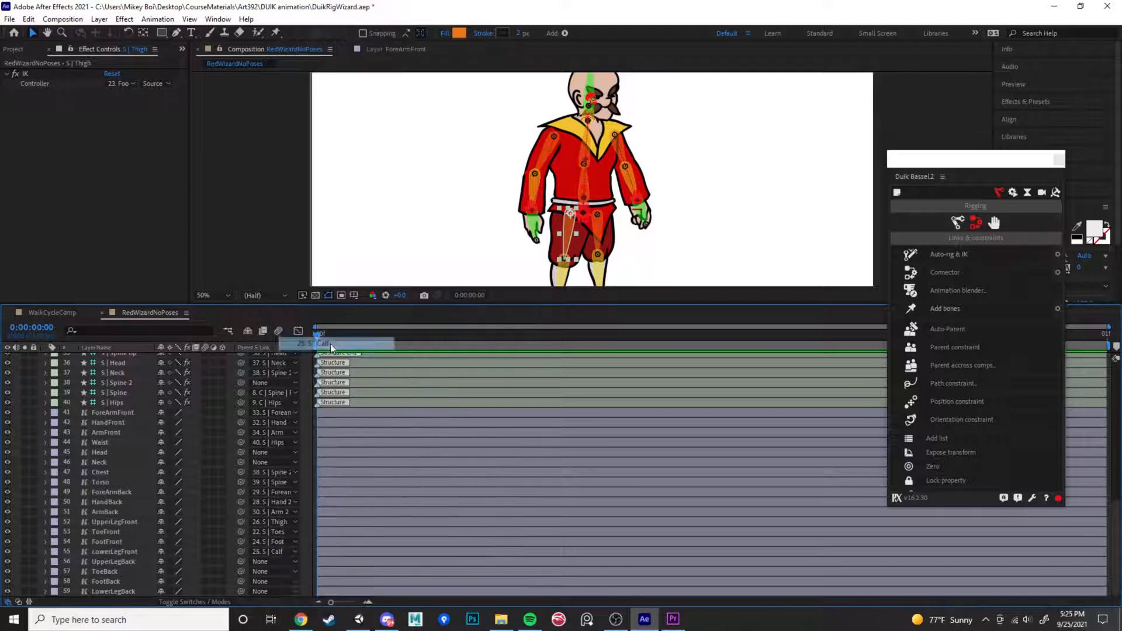
Parent the back leg artwork: UpperLegBack to S | Thigh 2, ToeBack to S | Toes 2, FootBack to S | Foot 2 and LowerLegBack to S | Calf 2
{"action": "left_click", "coordinate": [266, 563]}
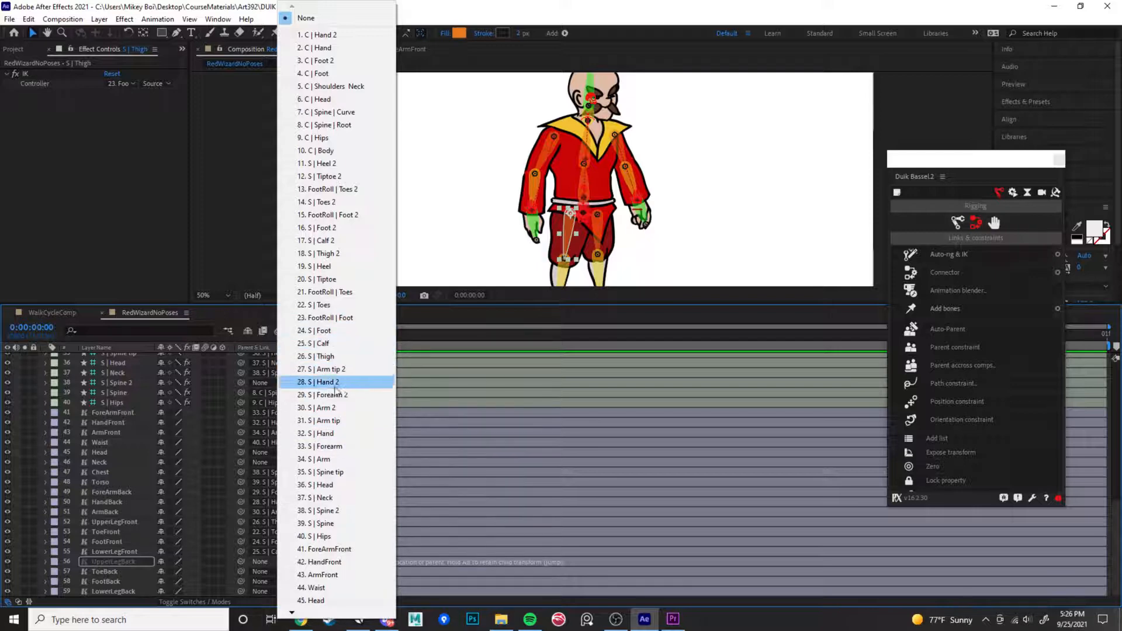
{"action": "left_click", "coordinate": [345, 254]}
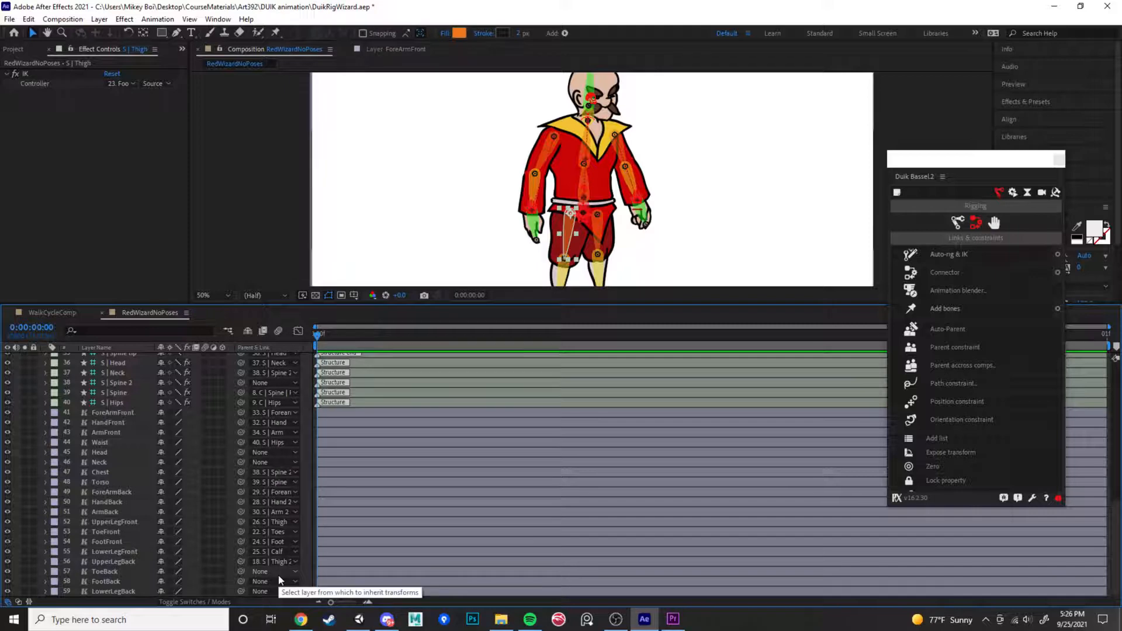
{"action": "left_click", "coordinate": [274, 572]}
{"action": "left_click", "coordinate": [331, 203]}
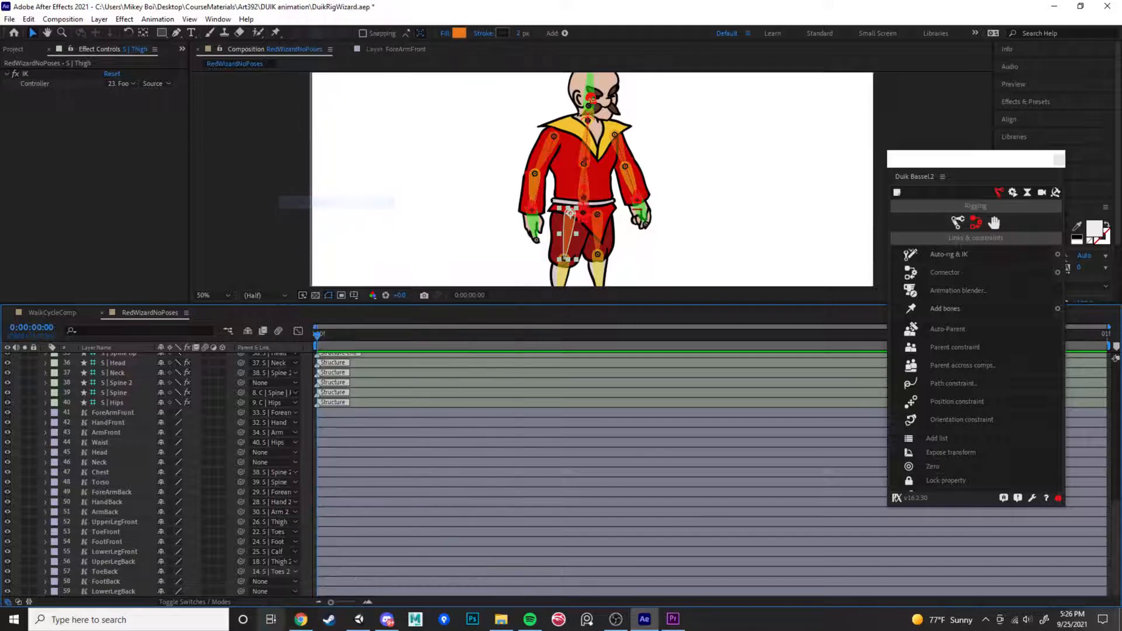
{"action": "left_click", "coordinate": [274, 582]}
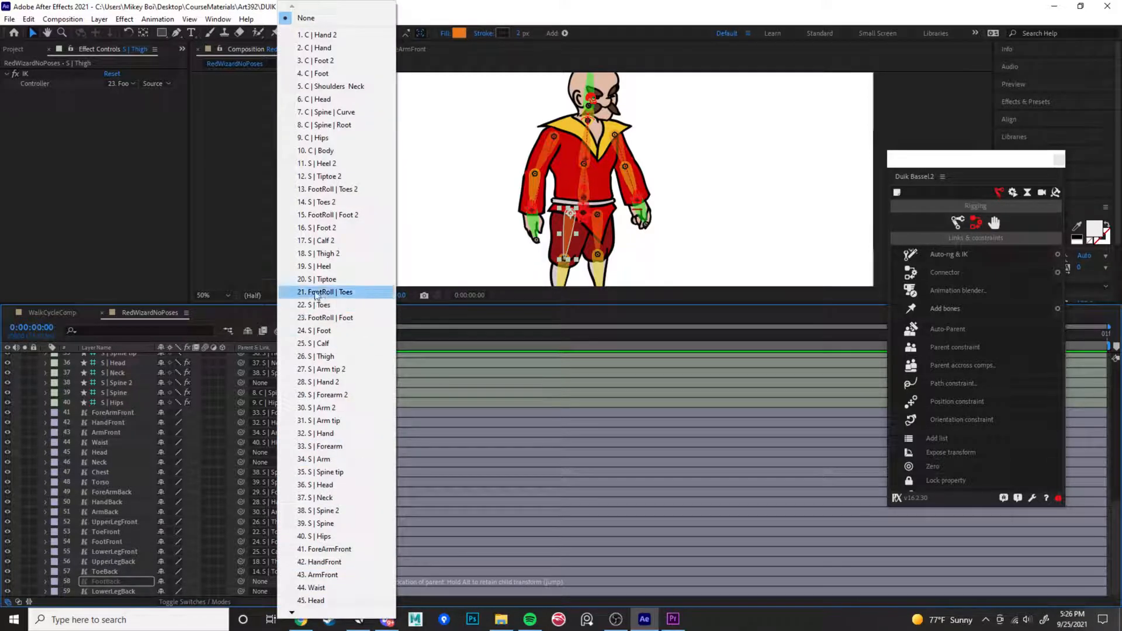
{"action": "left_click", "coordinate": [331, 228]}
{"action": "left_click", "coordinate": [268, 593]}
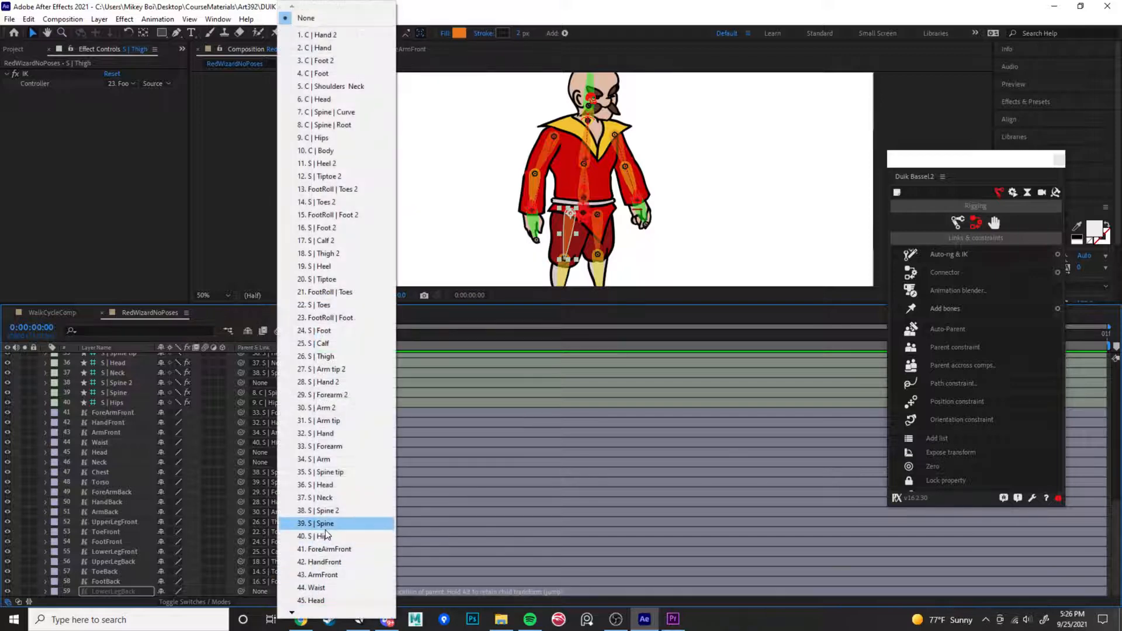
{"action": "left_click", "coordinate": [351, 240]}
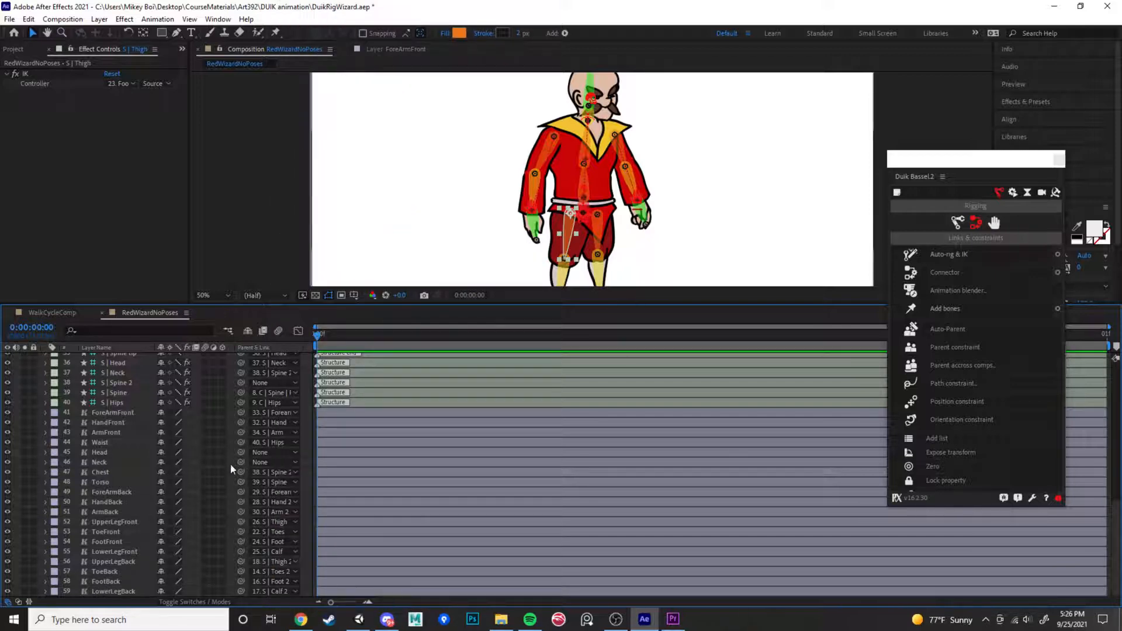
Parent the Neck artwork layer to S | Neck and the Head artwork layer to S | Head
{"action": "left_click", "coordinate": [262, 463]}
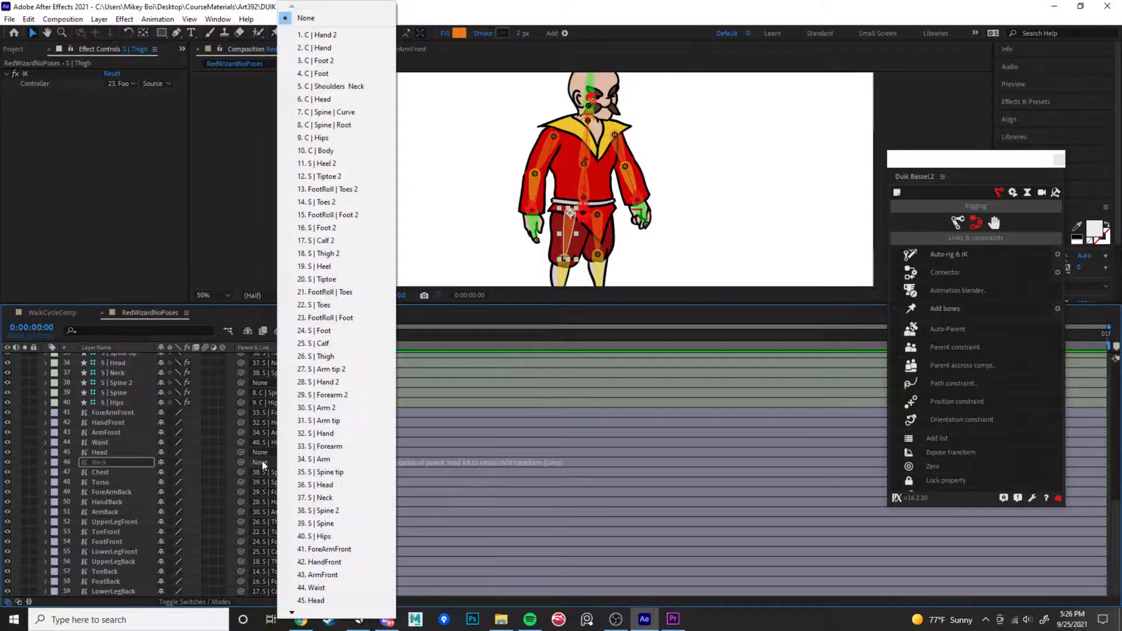
{"action": "left_click", "coordinate": [323, 497]}
{"action": "left_click", "coordinate": [264, 453]}
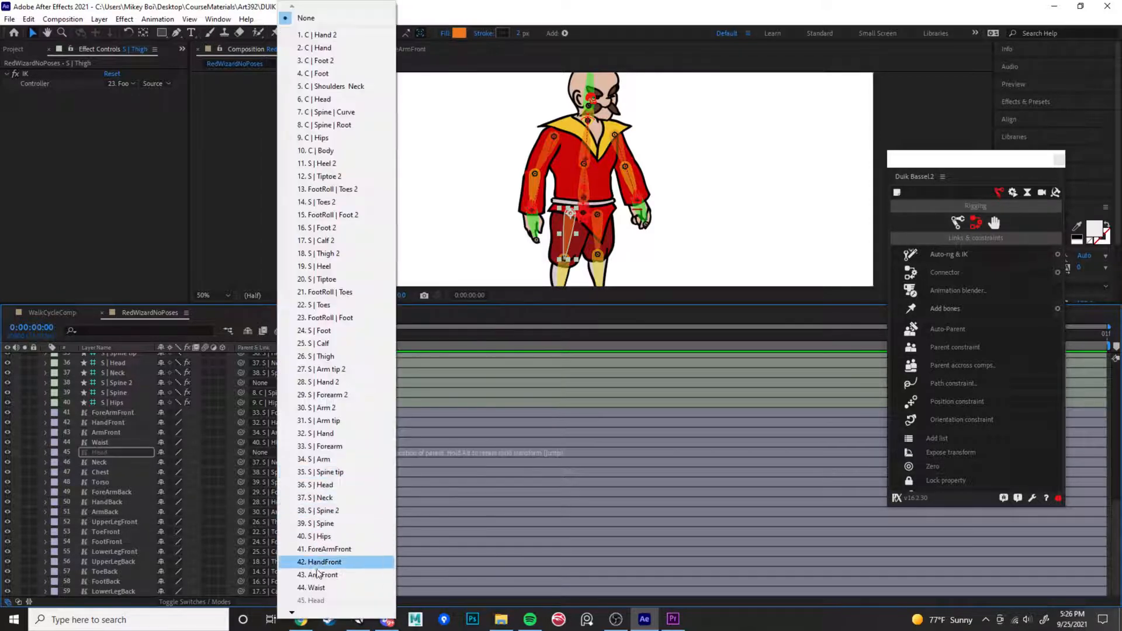
{"action": "left_click", "coordinate": [368, 486]}
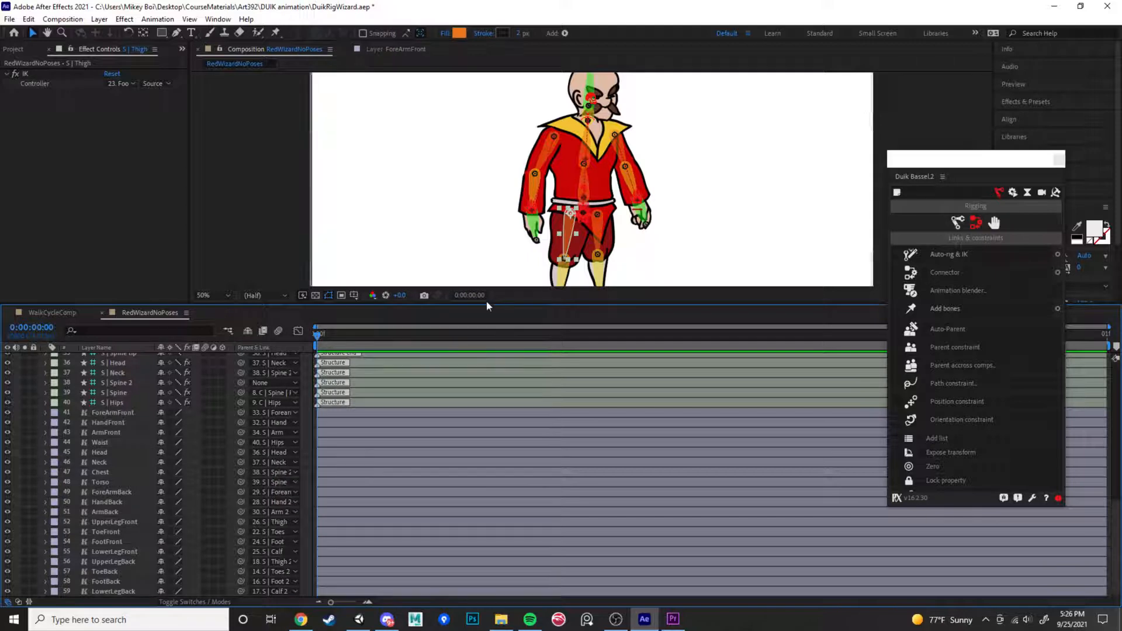
Lock the wizard's artwork layers from ForeArmFront downward in the layer stack
{"action": "scroll", "coordinate": [212, 502], "scroll_direction": "up", "scroll_amount": 10}
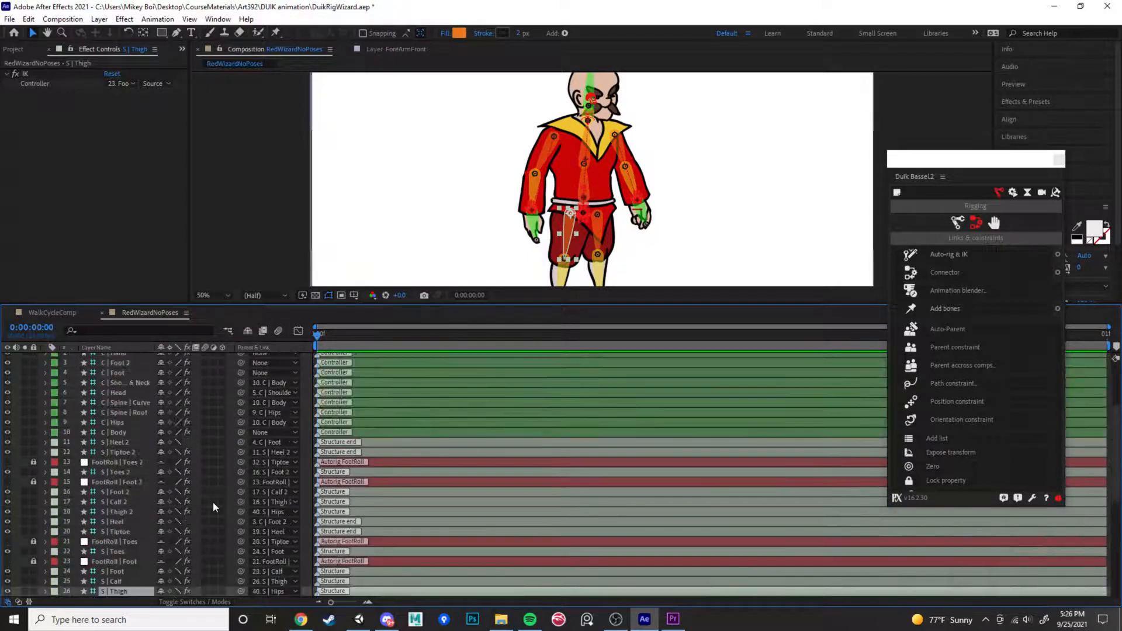
{"action": "scroll", "coordinate": [213, 501], "scroll_direction": "down", "scroll_amount": 4}
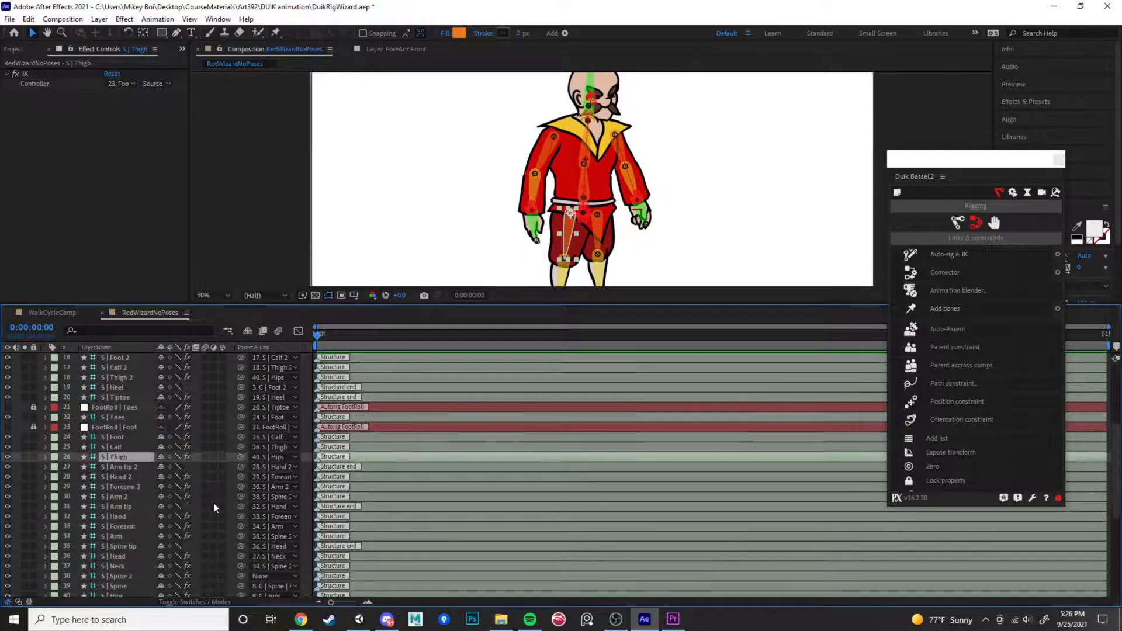
{"action": "scroll", "coordinate": [213, 503], "scroll_direction": "down", "scroll_amount": 7}
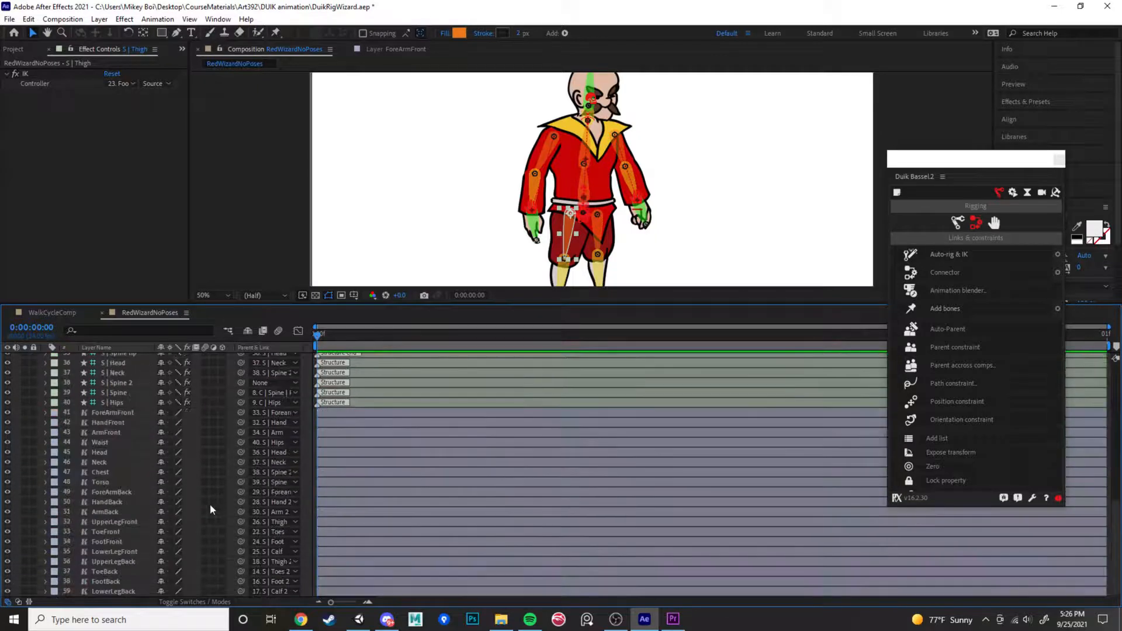
{"action": "left_click_drag", "start_coordinate": [33, 425], "coordinate": [35, 562]}
{"action": "scroll", "coordinate": [40, 535], "scroll_direction": "up", "scroll_amount": 5}
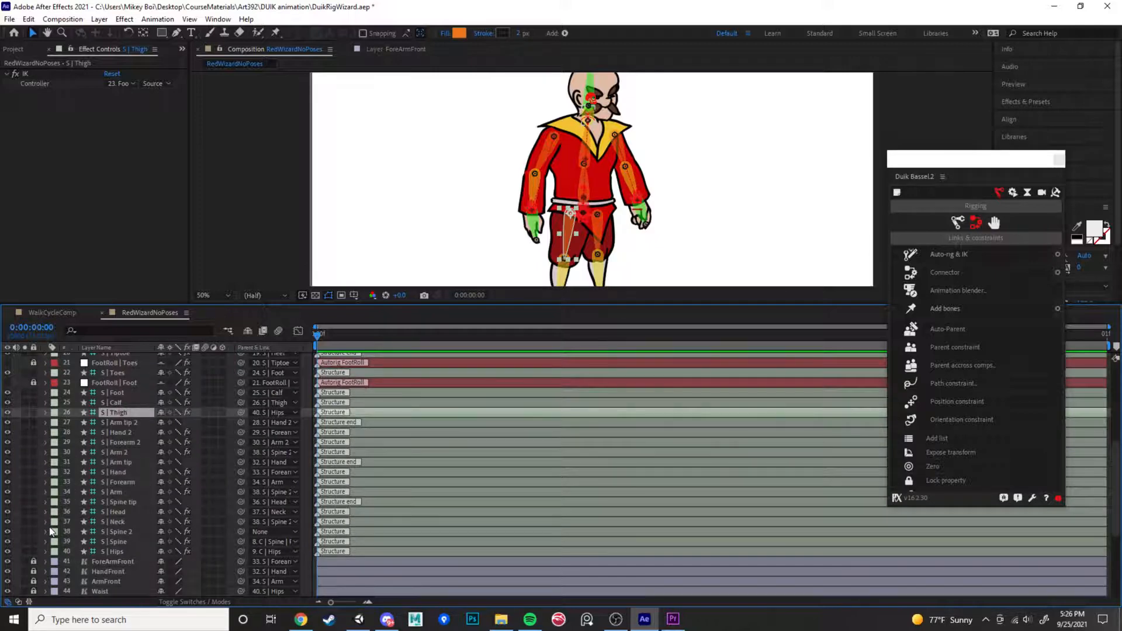
{"action": "scroll", "coordinate": [50, 531], "scroll_direction": "up", "scroll_amount": 4}
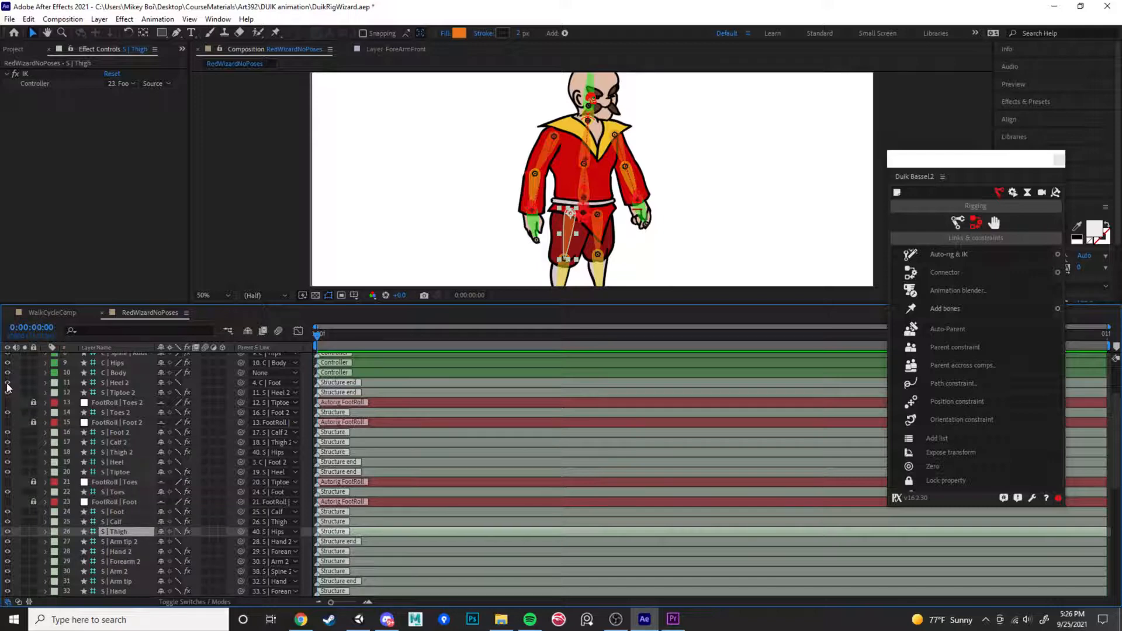
Hide all structure layers from S | Heel 2 down to S | Hips, keeping the ForeArmFront artwork visible
{"action": "left_click_drag", "start_coordinate": [7, 387], "coordinate": [8, 592]}
{"action": "scroll", "coordinate": [13, 497], "scroll_direction": "down", "scroll_amount": 3}
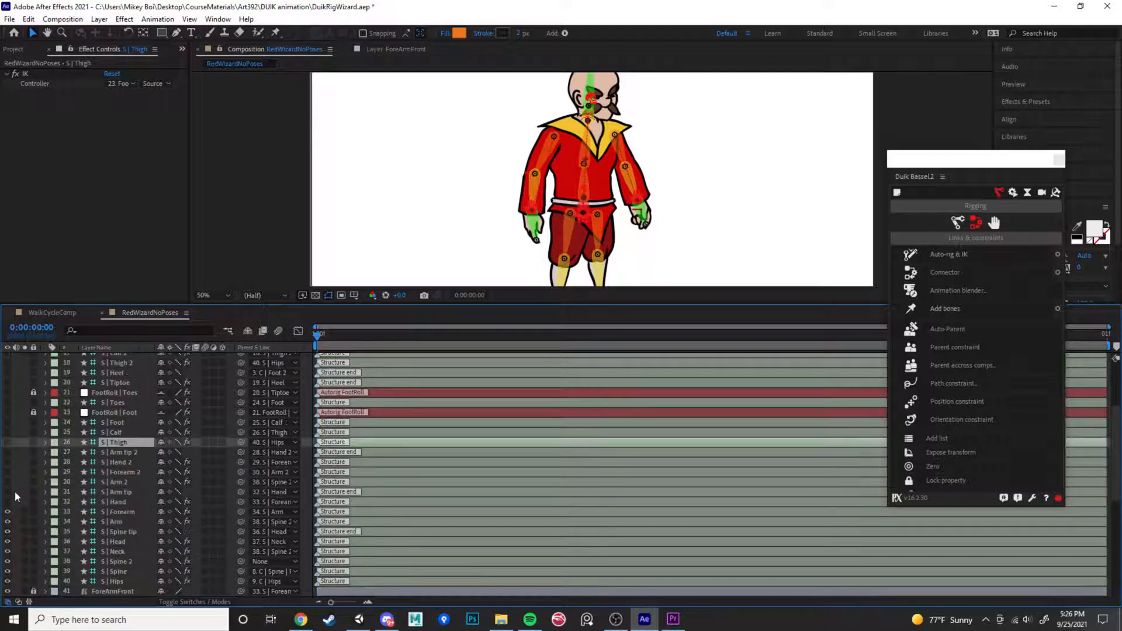
{"action": "left_click_drag", "start_coordinate": [7, 515], "coordinate": [11, 591]}
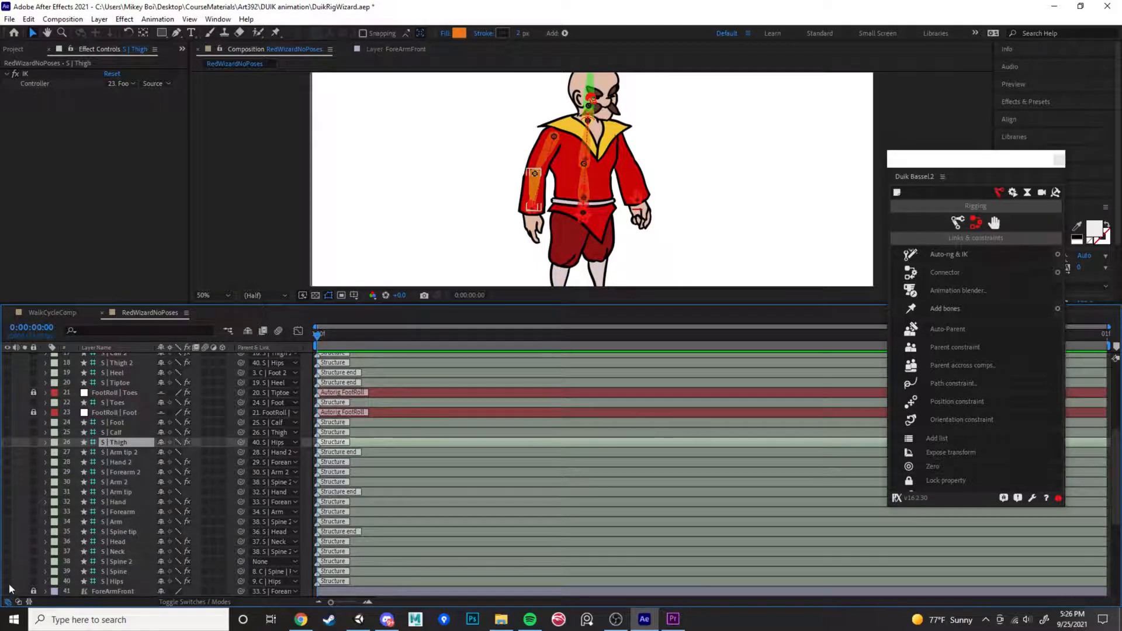
{"action": "scroll", "coordinate": [19, 580], "scroll_direction": "down", "scroll_amount": 1}
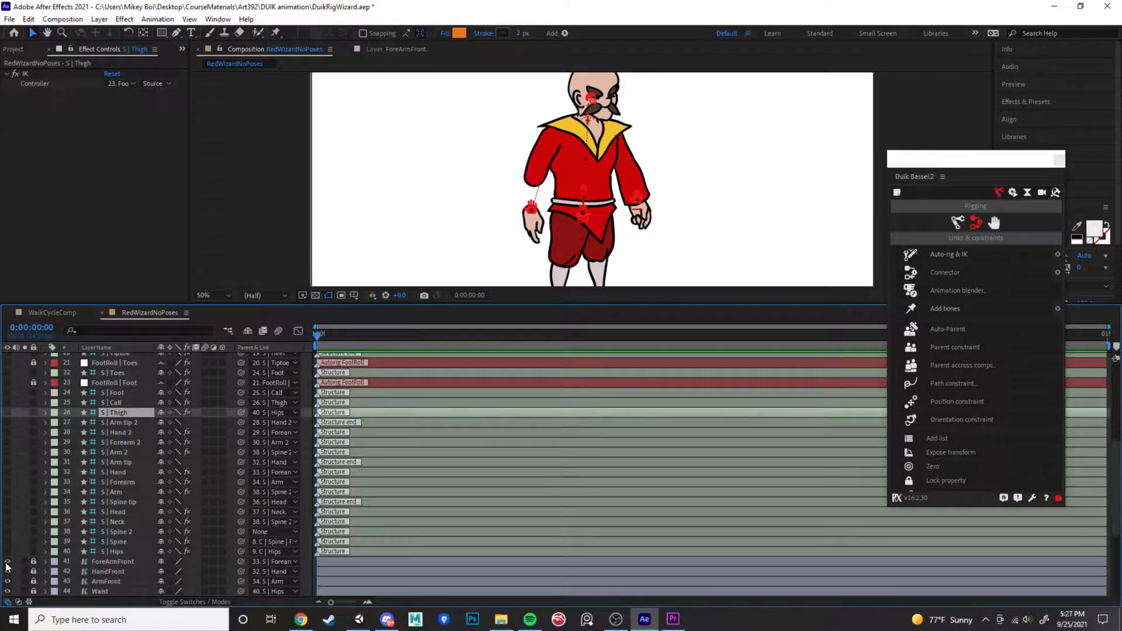
{"action": "left_click", "coordinate": [7, 562]}
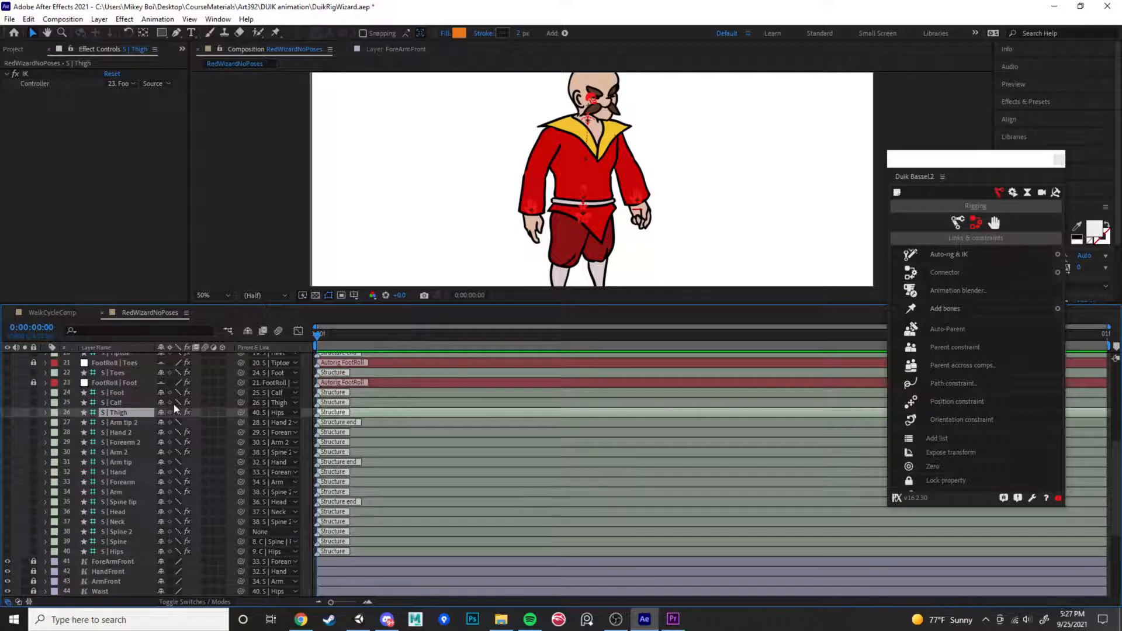
Try moving the whole wizard with the C | Body controller, and undo the trial move
{"action": "scroll", "coordinate": [151, 407], "scroll_direction": "up", "scroll_amount": 7}
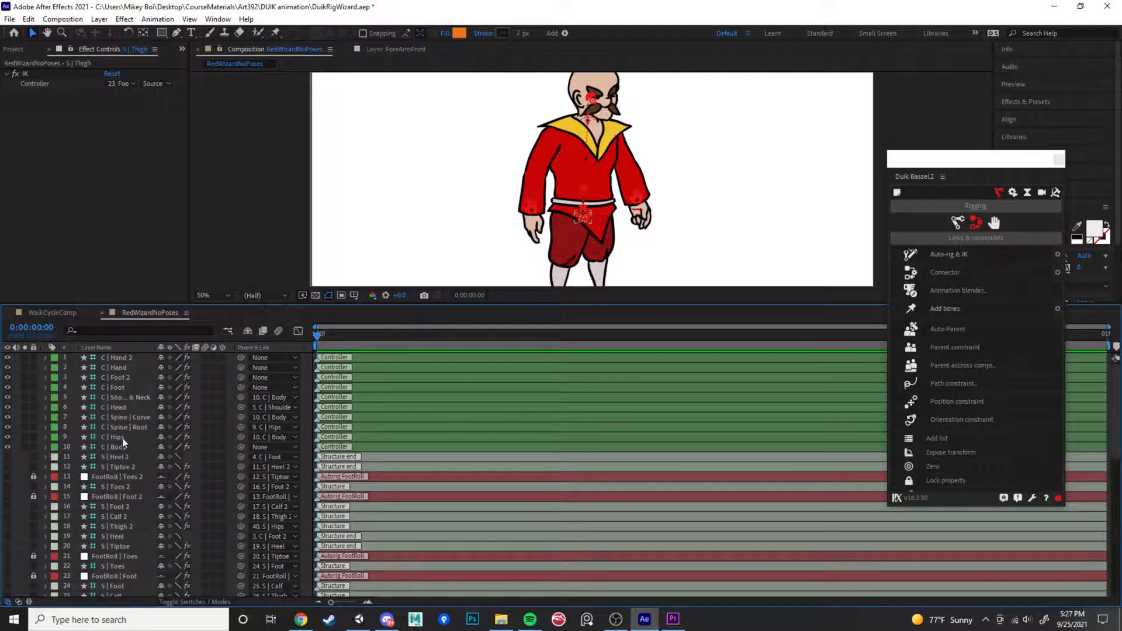
{"action": "left_click", "coordinate": [119, 446]}
{"action": "left_click", "coordinate": [583, 207]}
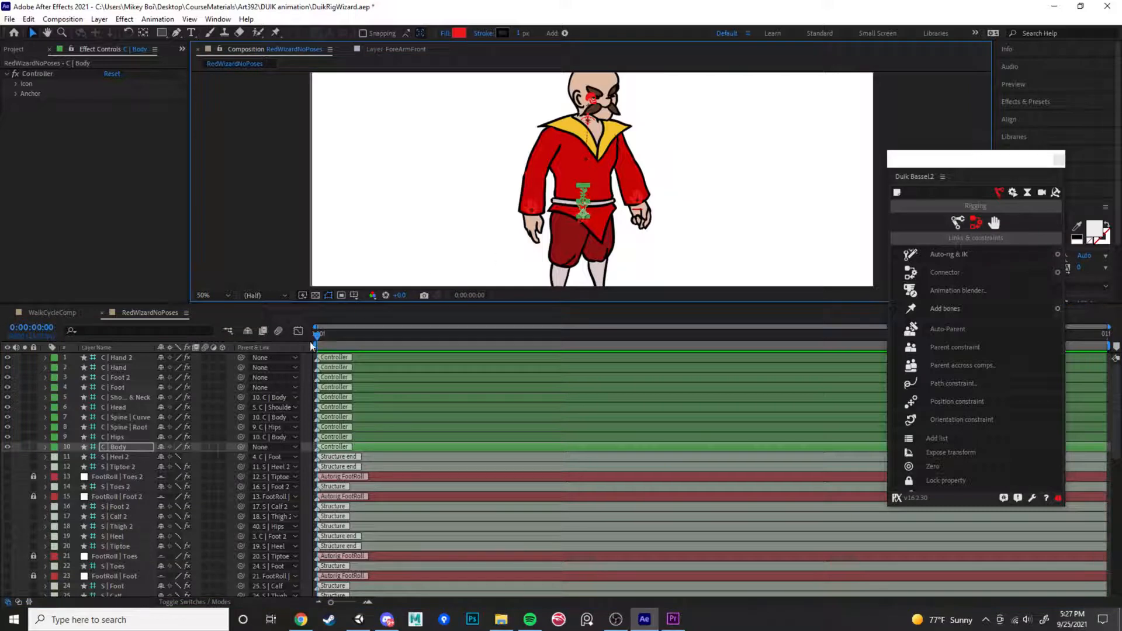
{"action": "left_click", "coordinate": [120, 446]}
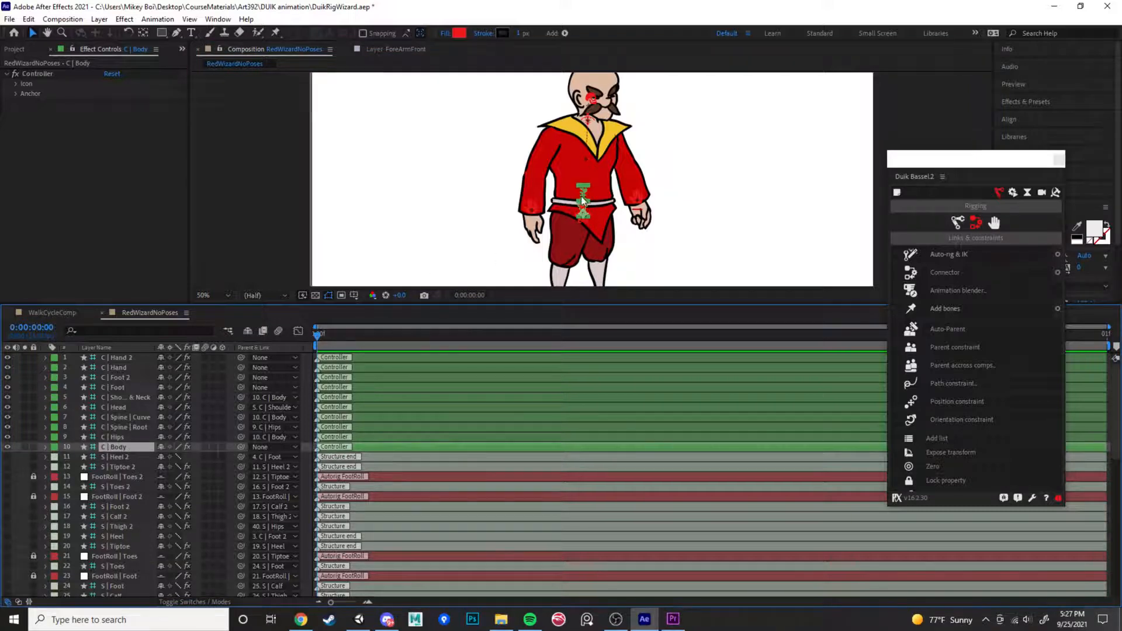
{"action": "left_click_drag", "start_coordinate": [583, 206], "coordinate": [618, 165]}
{"action": "scroll", "coordinate": [621, 115], "scroll_direction": "down", "scroll_amount": 2}
{"action": "key", "text": "ctrl+z"}
Lower the wizard's body slightly with the C | Body controller so the knees bend, stepping back through the trial moves
{"action": "scroll", "coordinate": [616, 250], "scroll_direction": "up", "scroll_amount": 2}
{"action": "key", "text": "space"}
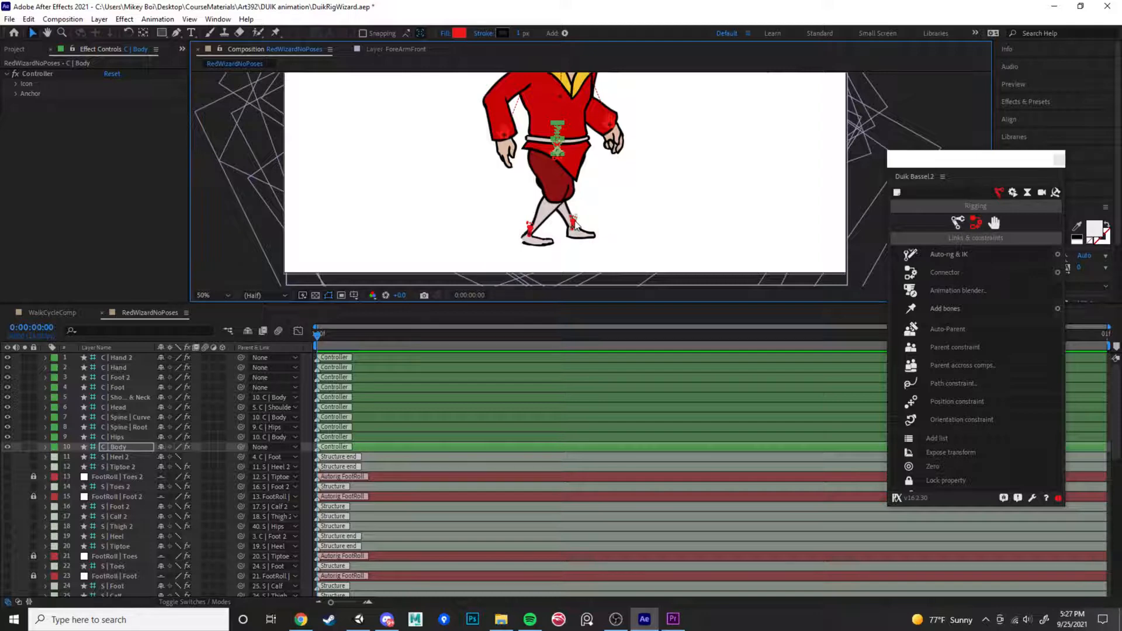
{"action": "key", "text": "ctrl+z"}
{"action": "key", "text": "ctrl+z"}
{"action": "key", "text": "ctrl+z"}
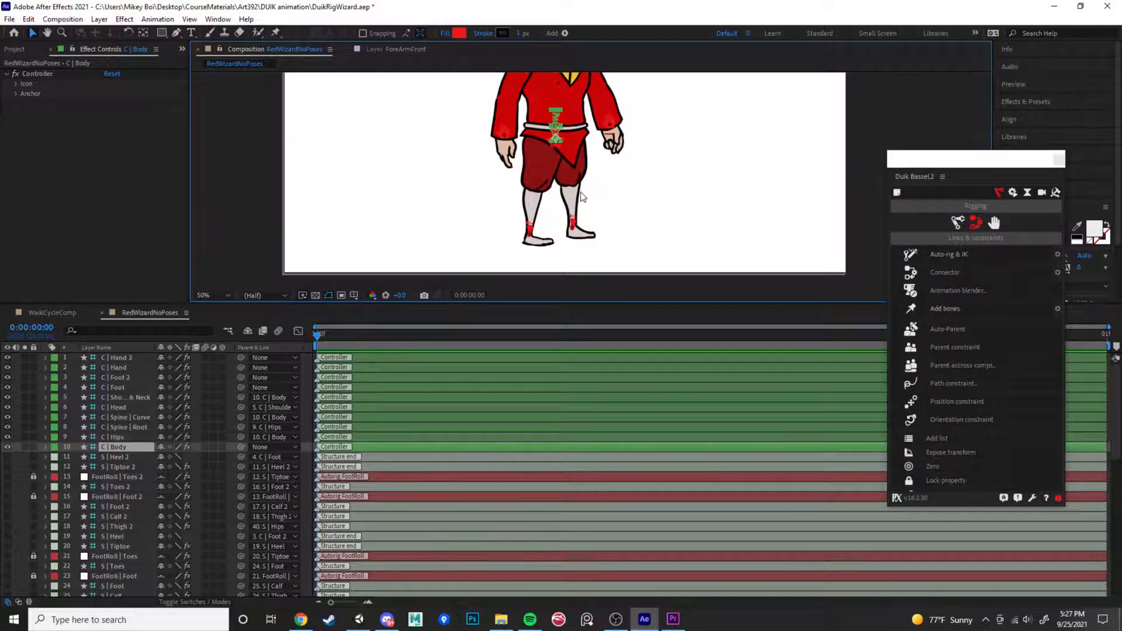
{"action": "key", "text": "ctrl+shift+z"}
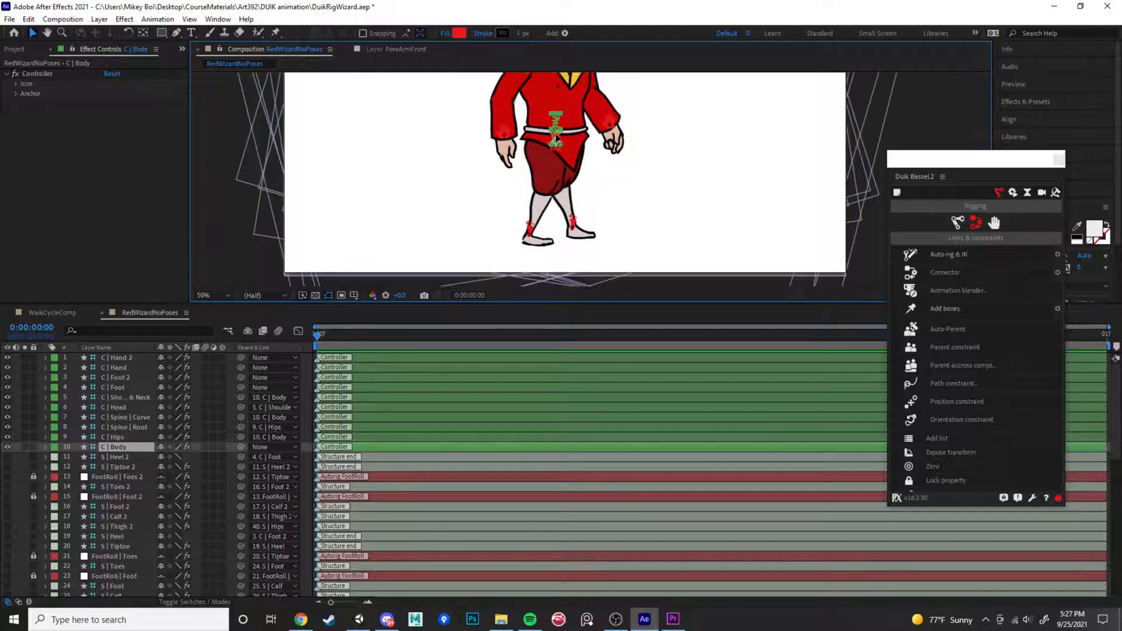
Enable the Reverse option of the IK | Foot effect on the C | Foot controller
{"action": "left_click", "coordinate": [574, 221]}
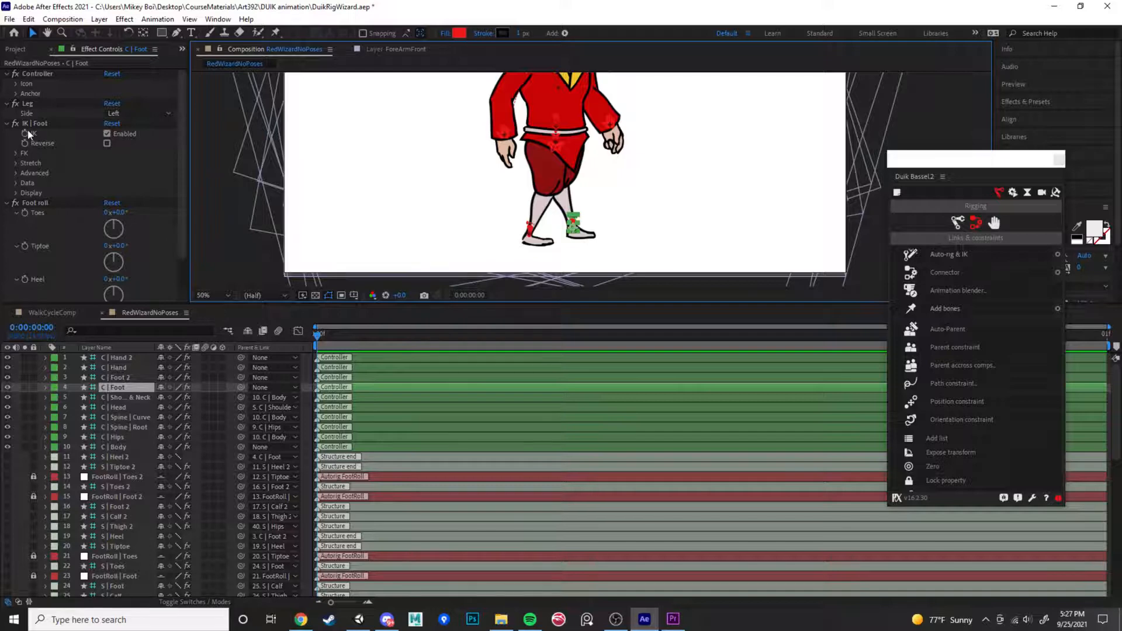
{"action": "left_click", "coordinate": [106, 143]}
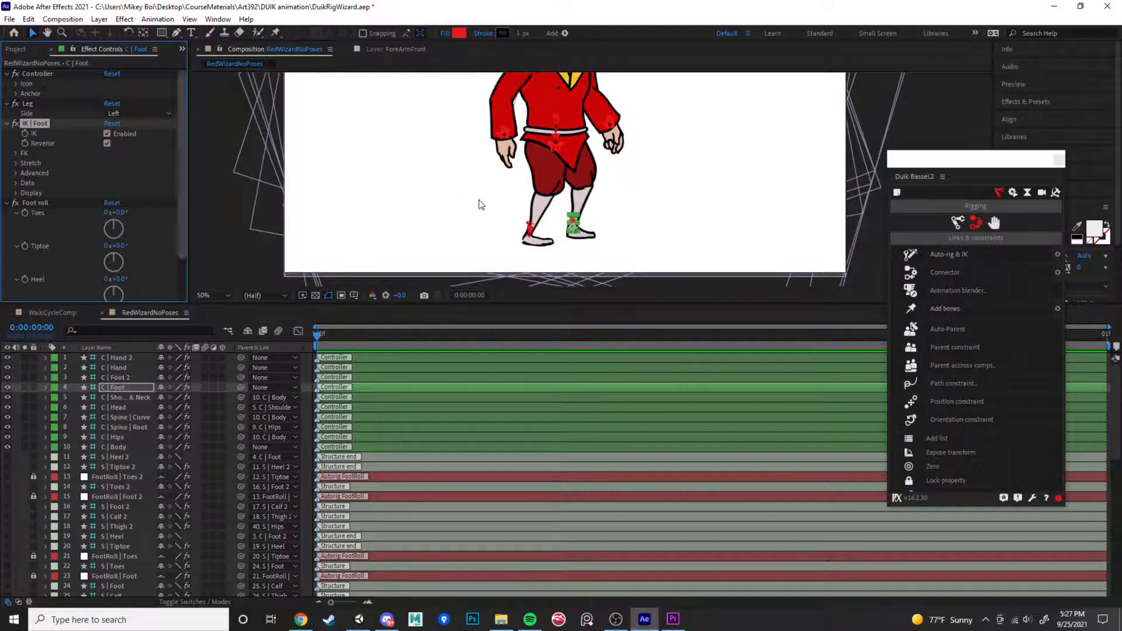
Pick out the C | Body controller among the hip controllers and nudge it slightly to test the leg bend
{"action": "left_click", "coordinate": [558, 133]}
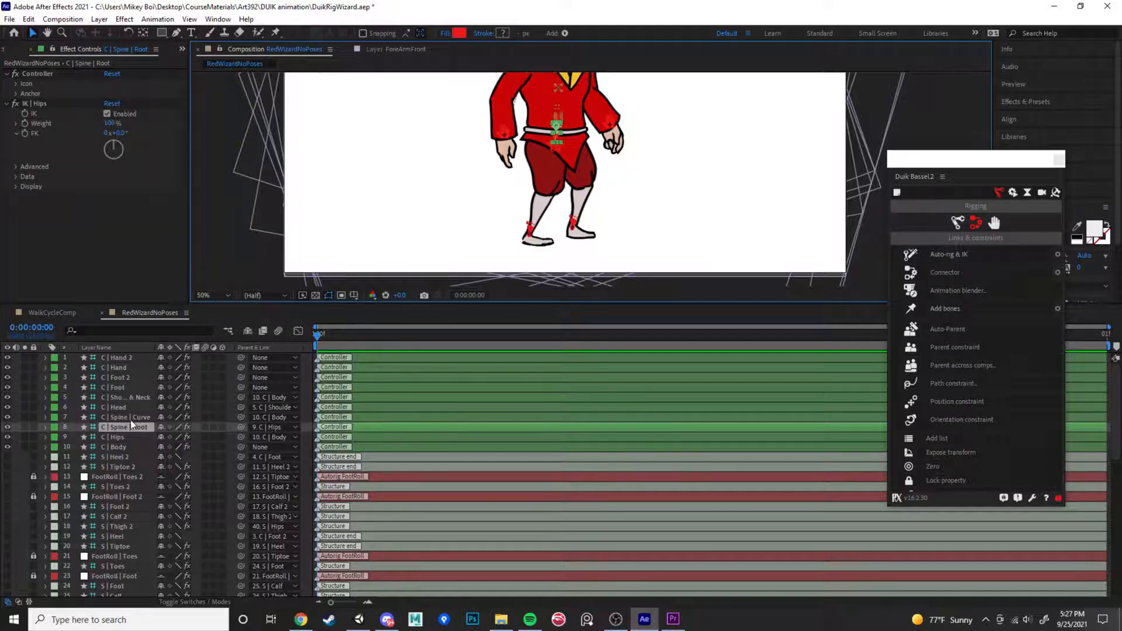
{"action": "left_click", "coordinate": [117, 446]}
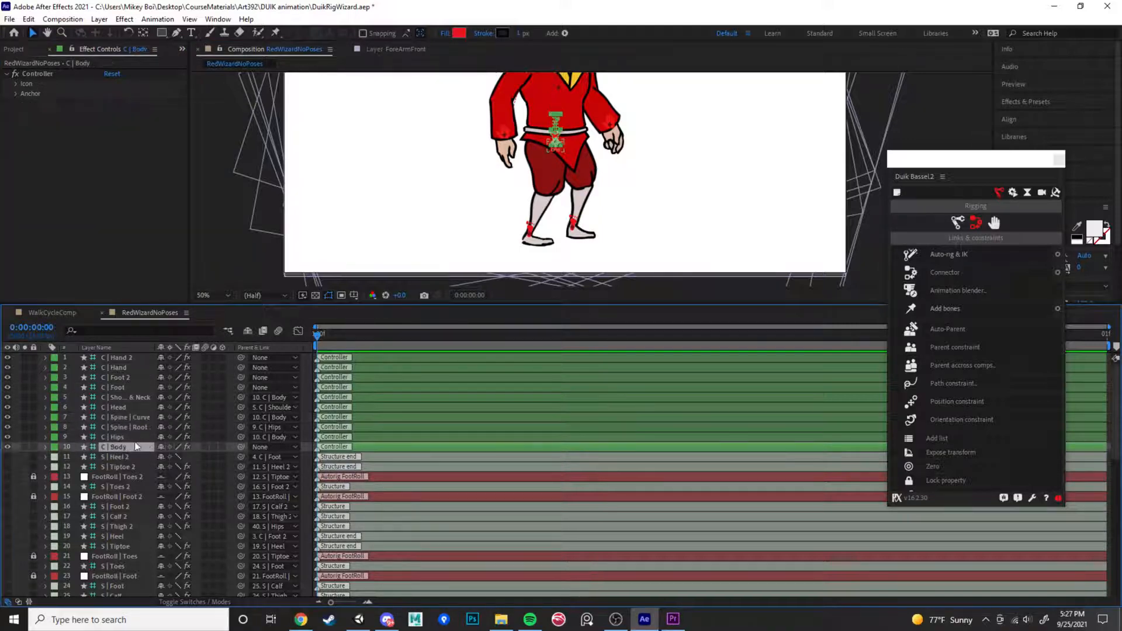
{"action": "left_click", "coordinate": [112, 437]}
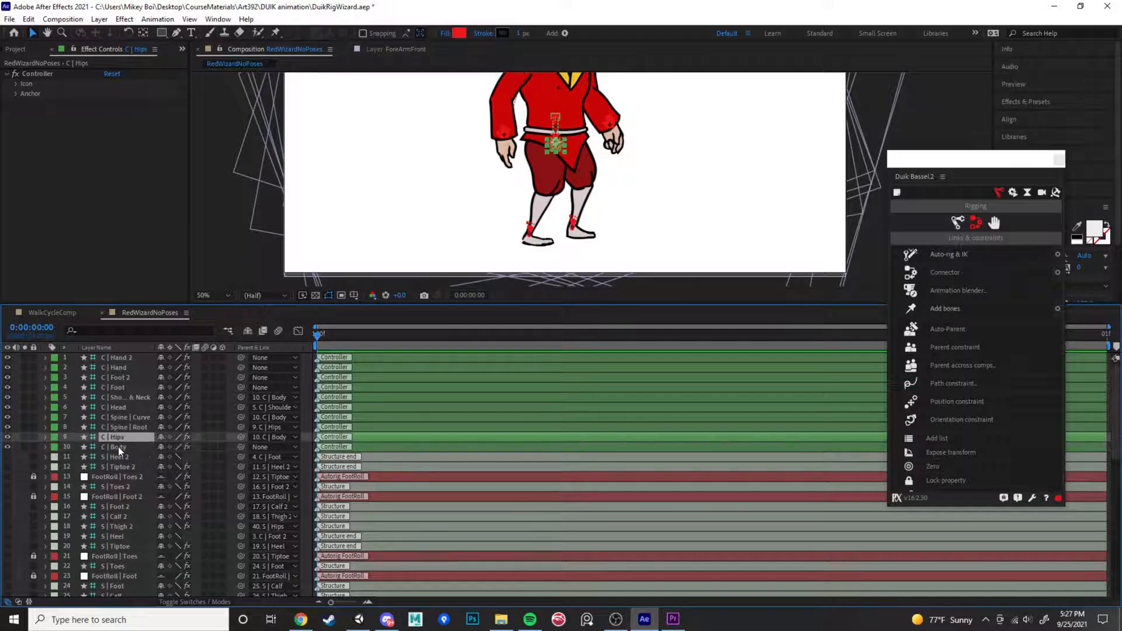
{"action": "left_click", "coordinate": [119, 447]}
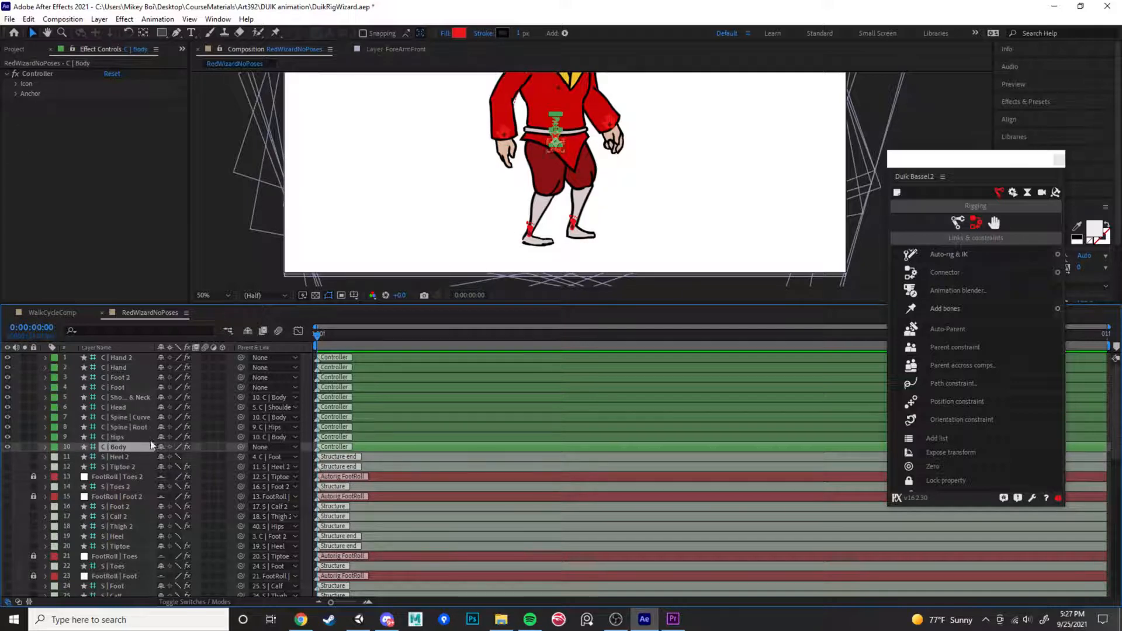
{"action": "left_click", "coordinate": [556, 132]}
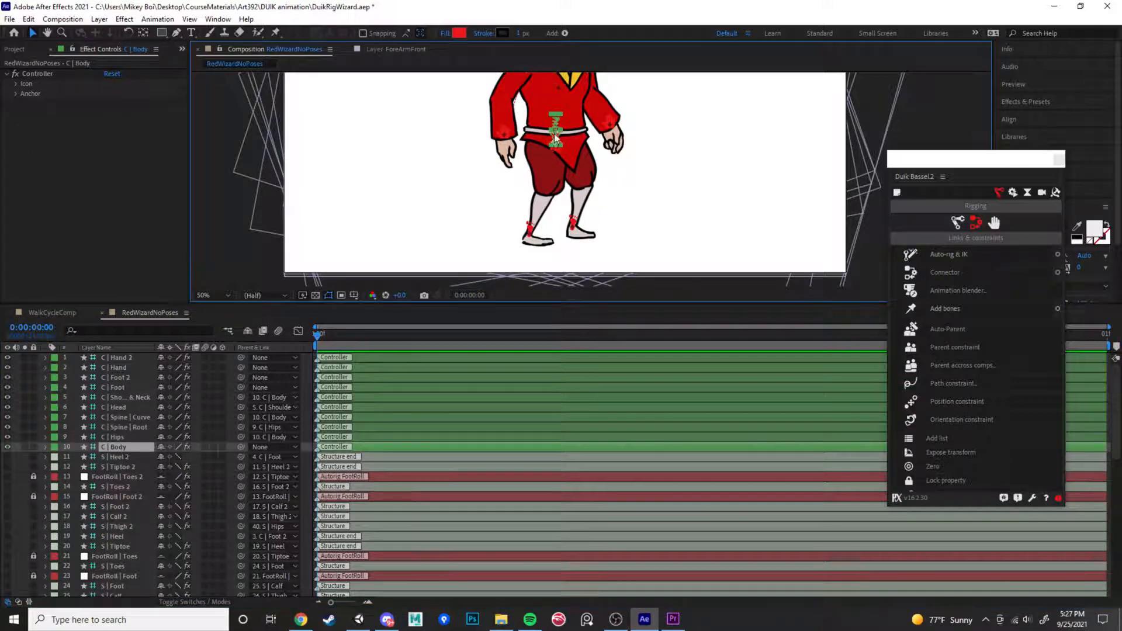
{"action": "left_click", "coordinate": [120, 449]}
{"action": "mouse_move", "coordinate": [558, 138]}
{"action": "left_mouse_down"}
{"action": "mouse_move", "coordinate": [565, 155]}
{"action": "mouse_move", "coordinate": [527, 164]}
{"action": "mouse_move", "coordinate": [554, 166]}
{"action": "mouse_move", "coordinate": [530, 153]}
{"action": "mouse_move", "coordinate": [554, 135]}
{"action": "left_mouse_up"}
{"action": "scroll", "coordinate": [497, 255], "scroll_direction": "down", "scroll_amount": 2}
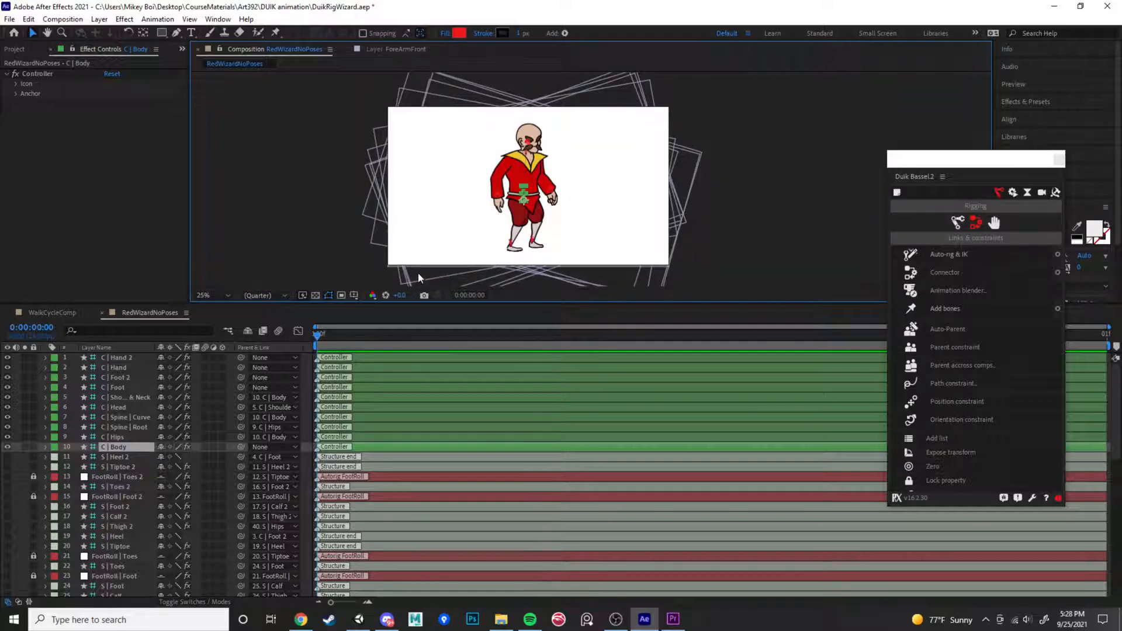
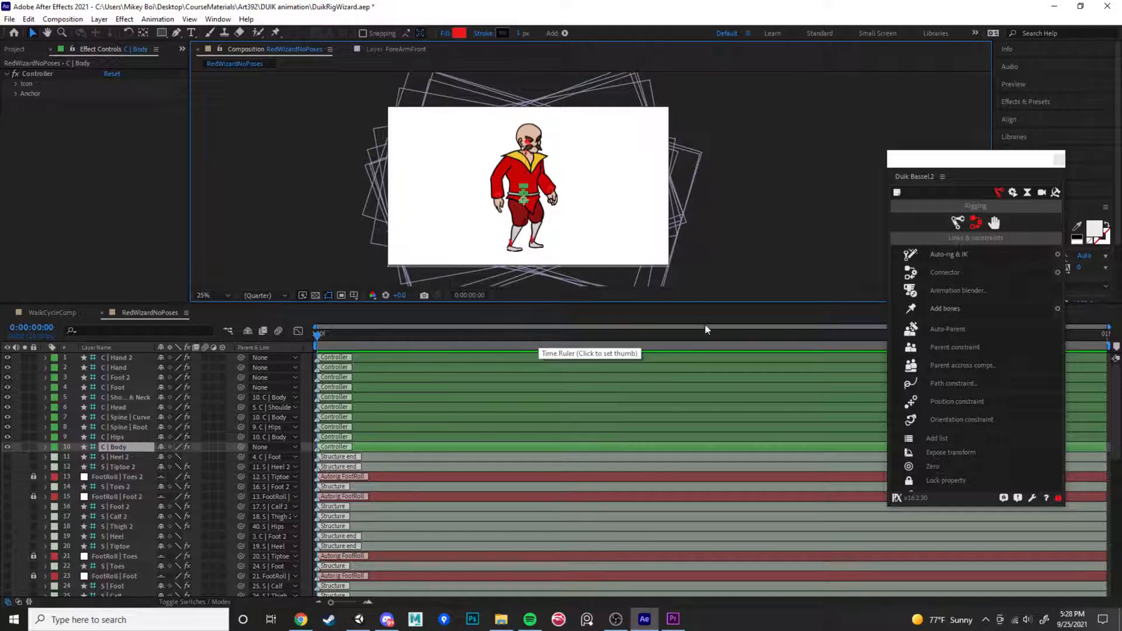
Close the floating Duik Bassel.2 panel
{"action": "left_click_drag", "start_coordinate": [961, 158], "coordinate": [826, 151]}
{"action": "left_click", "coordinate": [926, 150]}
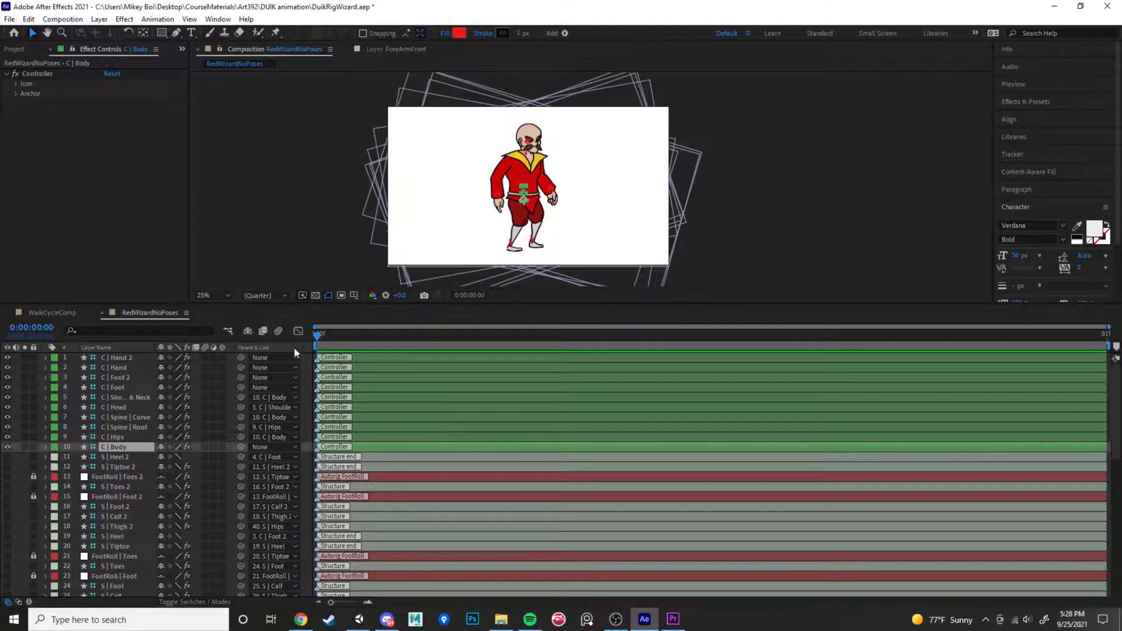
{"action": "left_click_drag", "start_coordinate": [321, 341], "coordinate": [983, 348]}
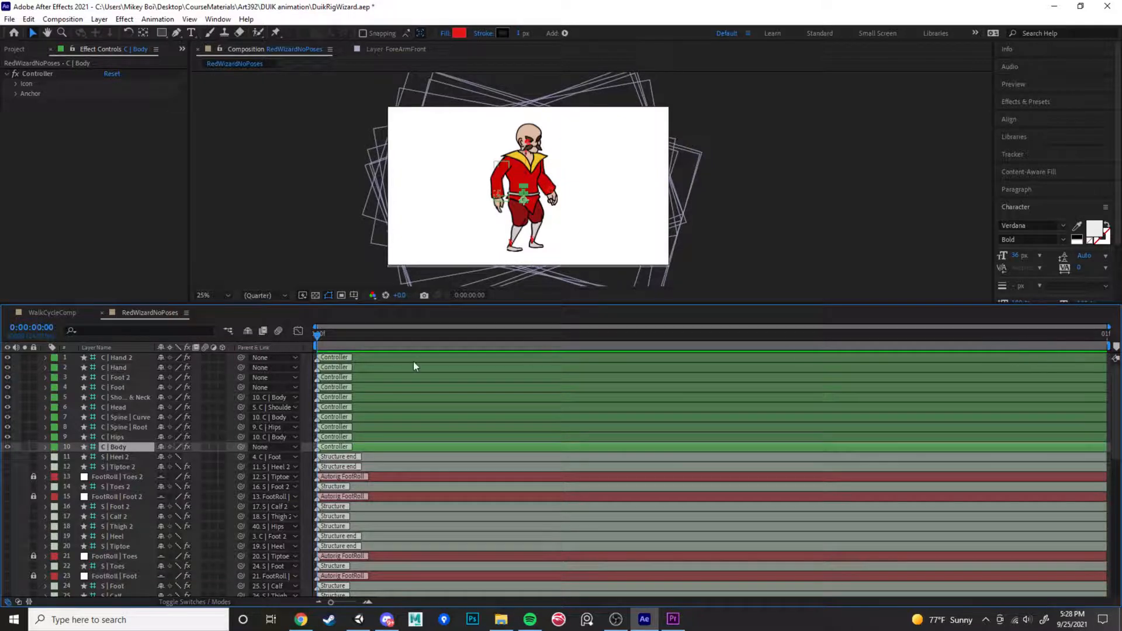
{"action": "left_click", "coordinate": [377, 358]}
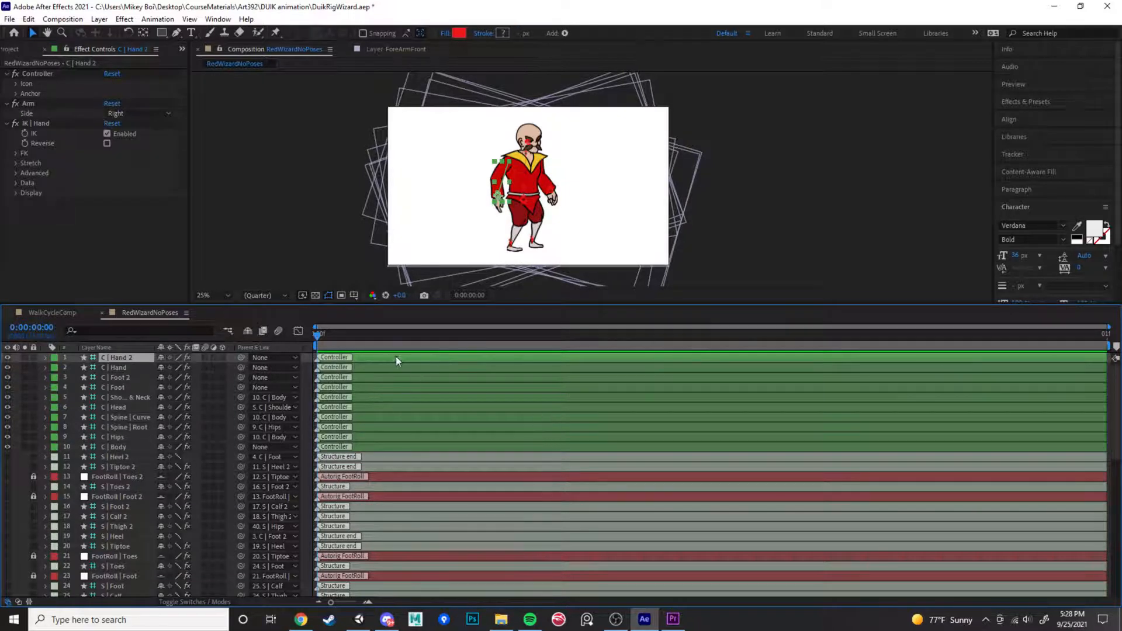
{"action": "scroll", "coordinate": [368, 381], "scroll_direction": "down", "scroll_amount": 2}
{"action": "scroll", "coordinate": [605, 462], "scroll_direction": "down", "scroll_amount": 11}
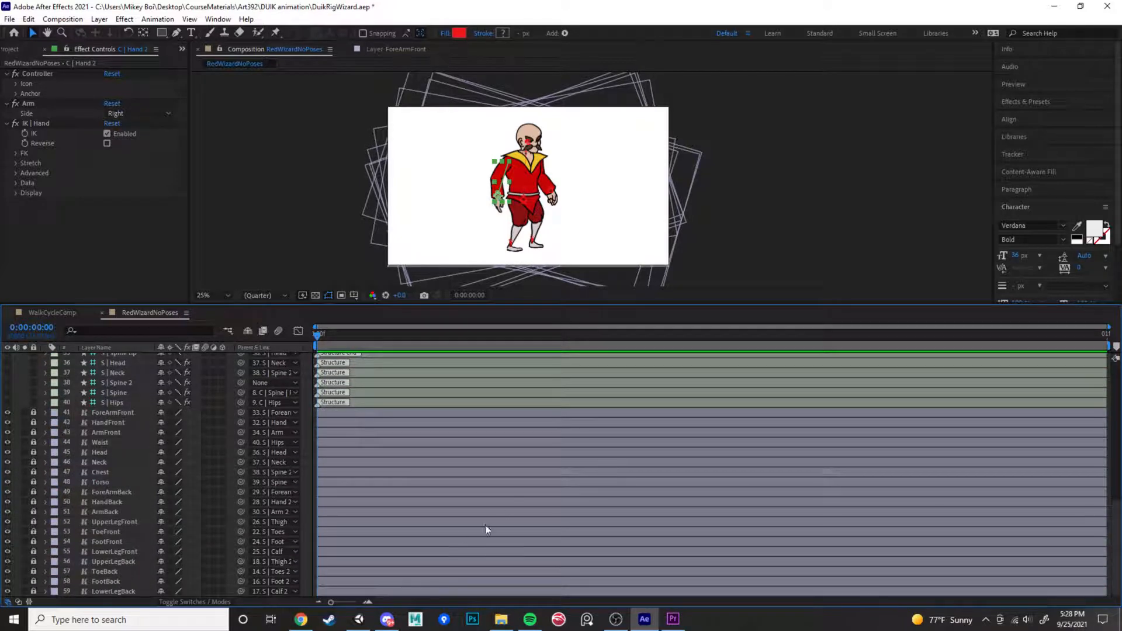
{"action": "scroll", "coordinate": [427, 467], "scroll_direction": "up", "scroll_amount": 11}
{"action": "left_click", "coordinate": [405, 399]}
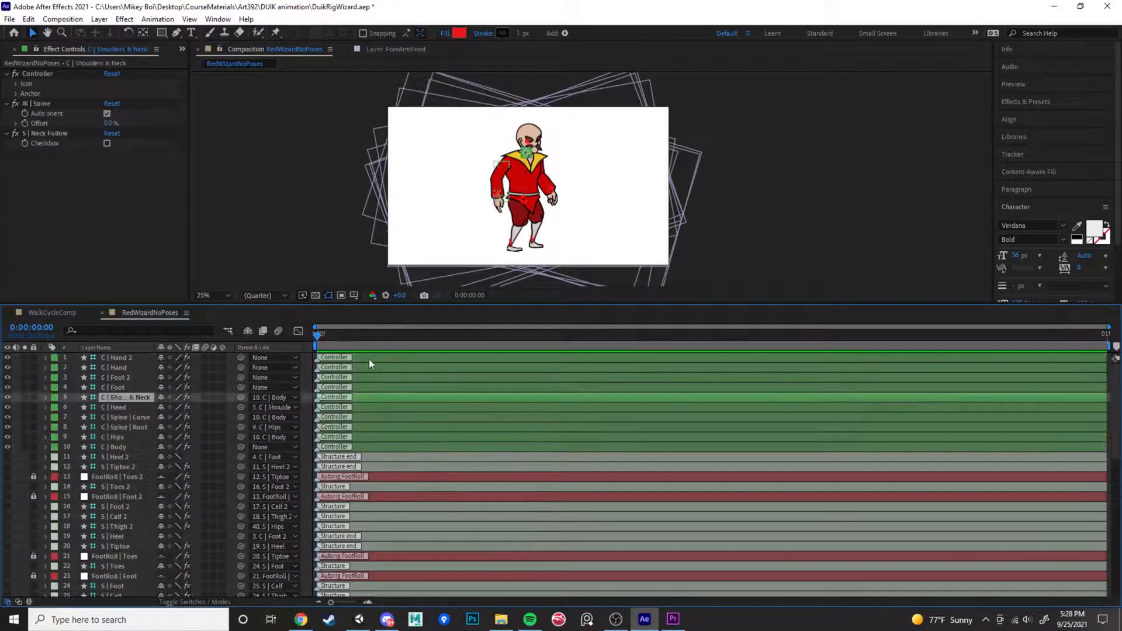
{"action": "left_click", "coordinate": [366, 359]}
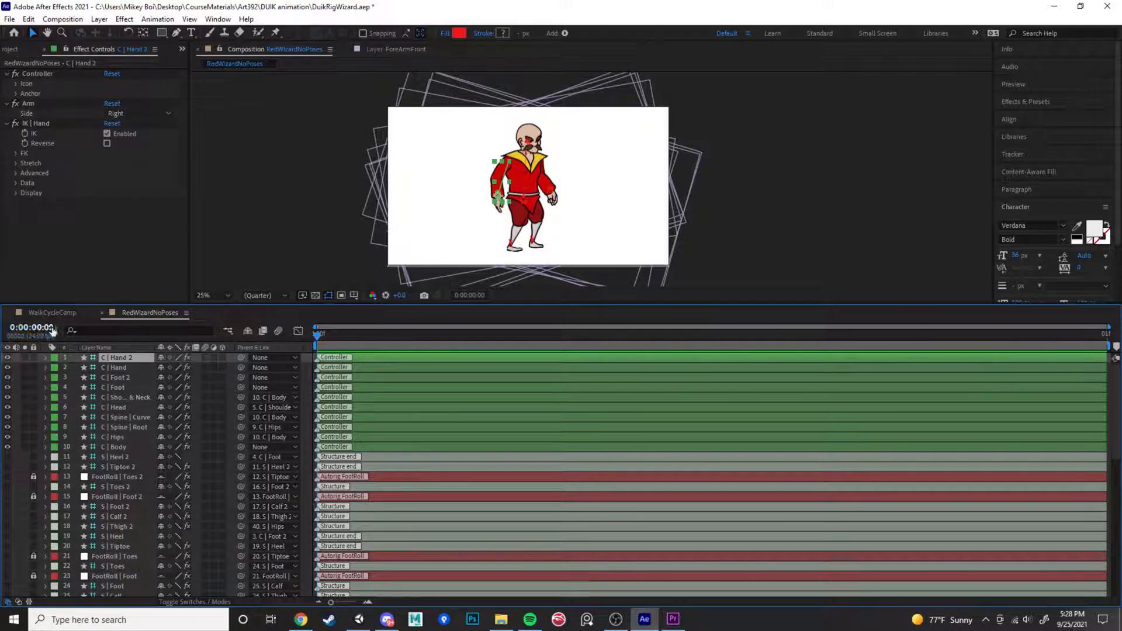
Set the RedWizardNoPoses composition's start timecode to 0:00:00:22 in its Composition Settings
{"action": "right_click", "coordinate": [154, 314]}
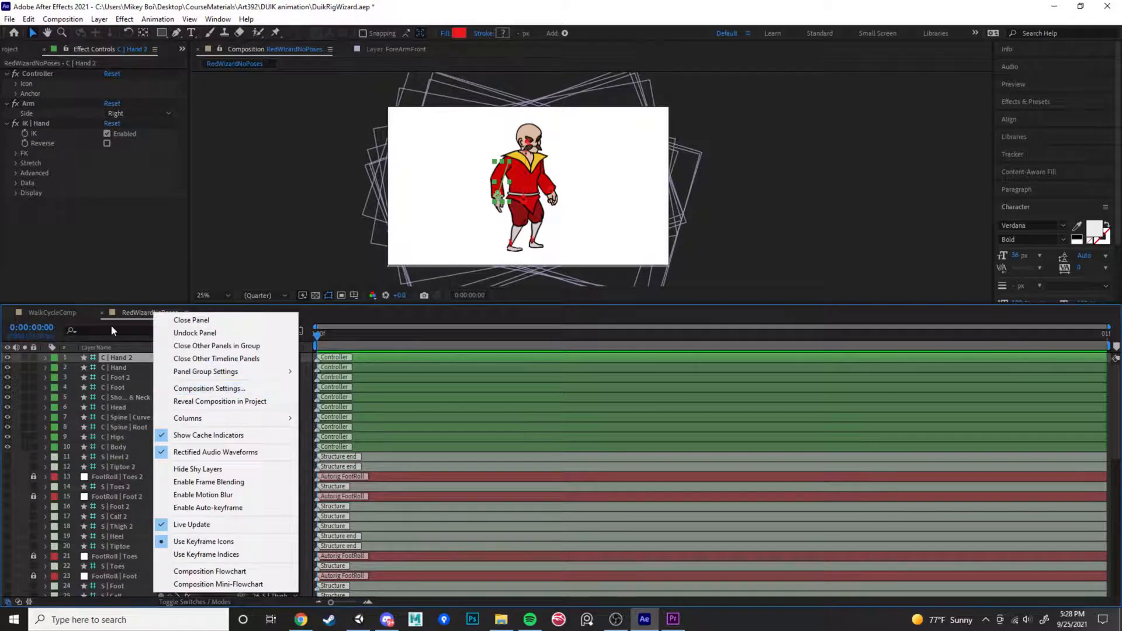
{"action": "left_click", "coordinate": [111, 325]}
{"action": "right_click", "coordinate": [141, 312]}
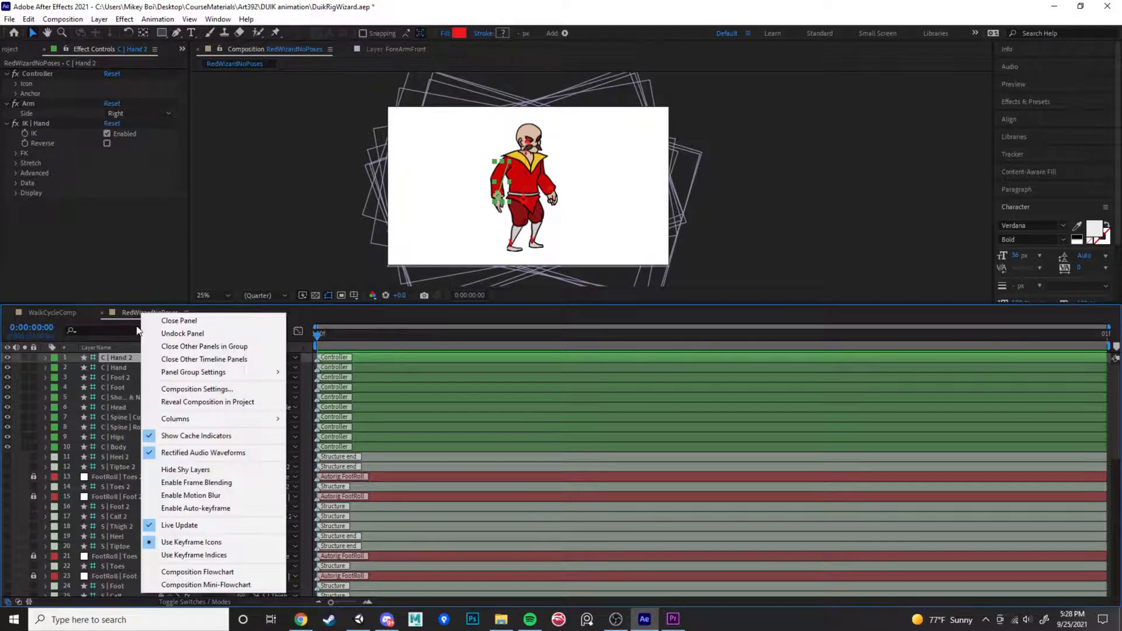
{"action": "left_click", "coordinate": [199, 390]}
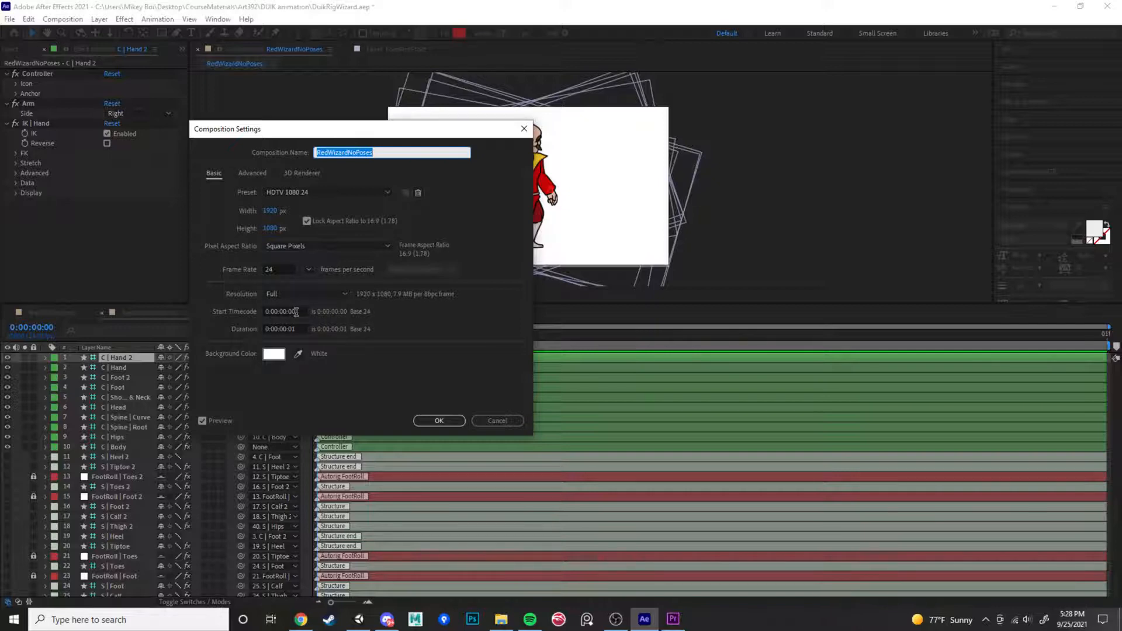
{"action": "left_click", "coordinate": [297, 312]}
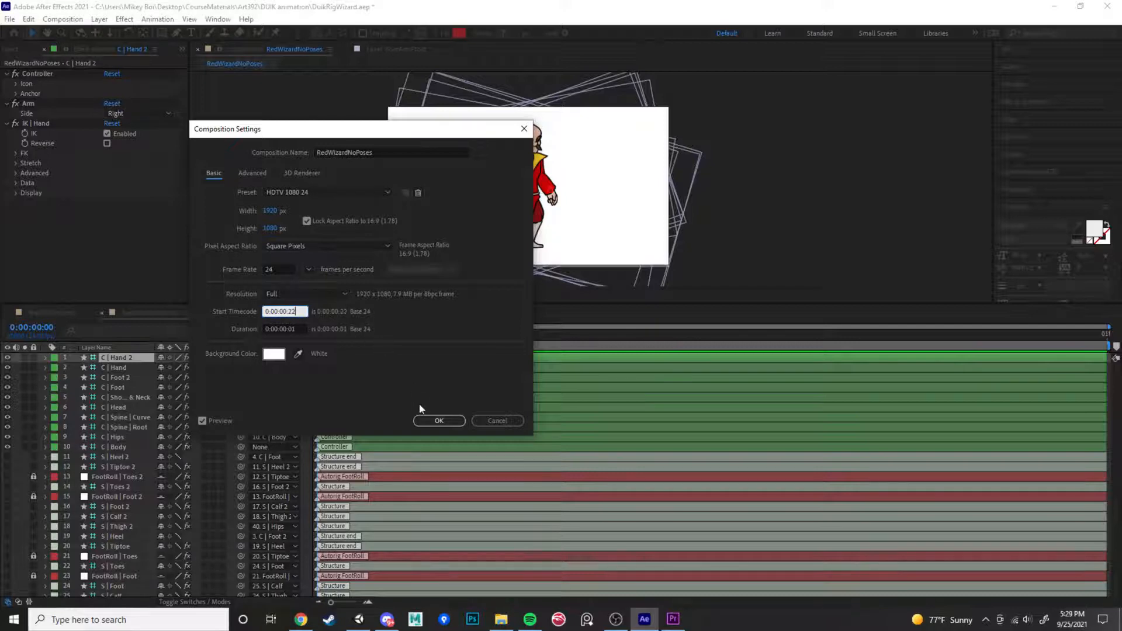
{"action": "left_click", "coordinate": [438, 421]}
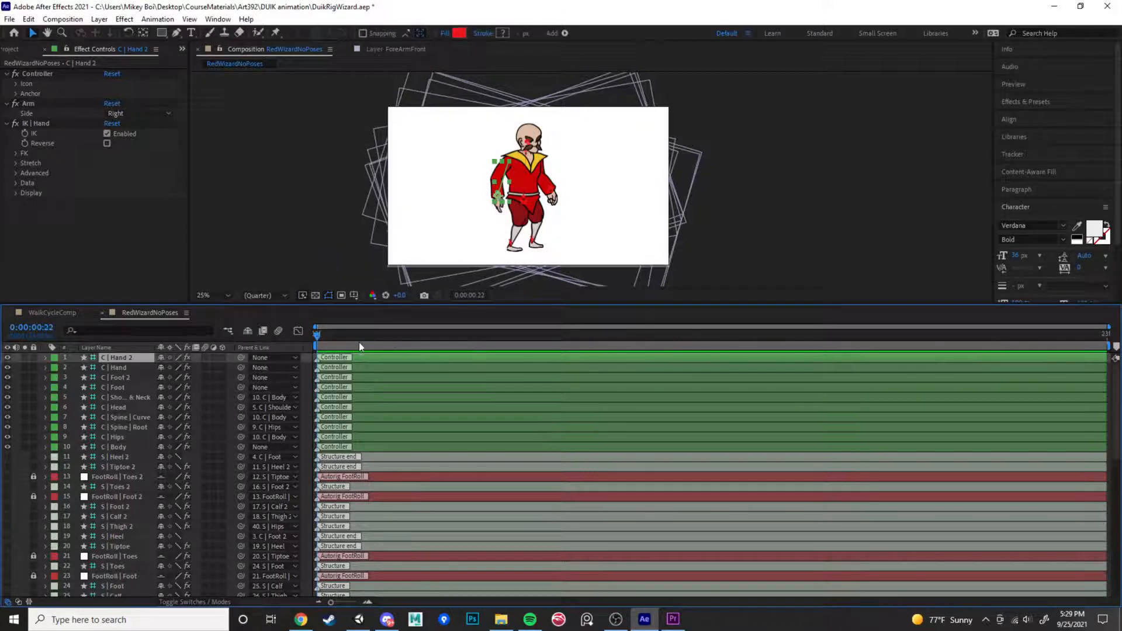
{"action": "scroll", "coordinate": [354, 339], "scroll_direction": "down", "scroll_amount": 3}
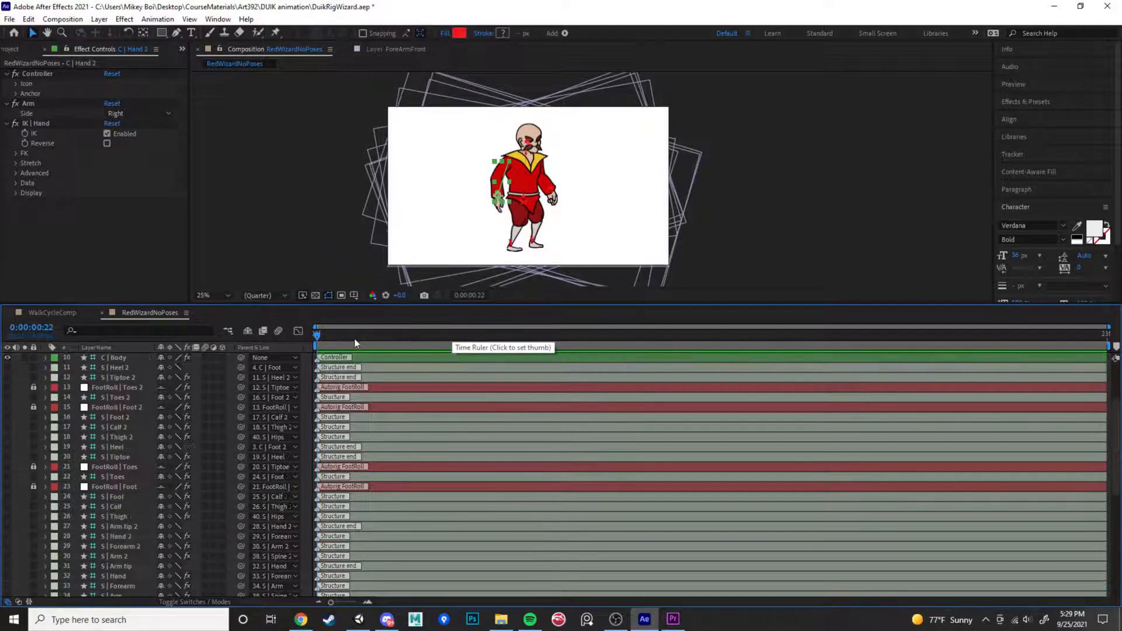
Set the RedWizardNoPoses composition's start timecode to 0:00:00:00
{"action": "scroll", "coordinate": [386, 358], "scroll_direction": "up", "scroll_amount": 3}
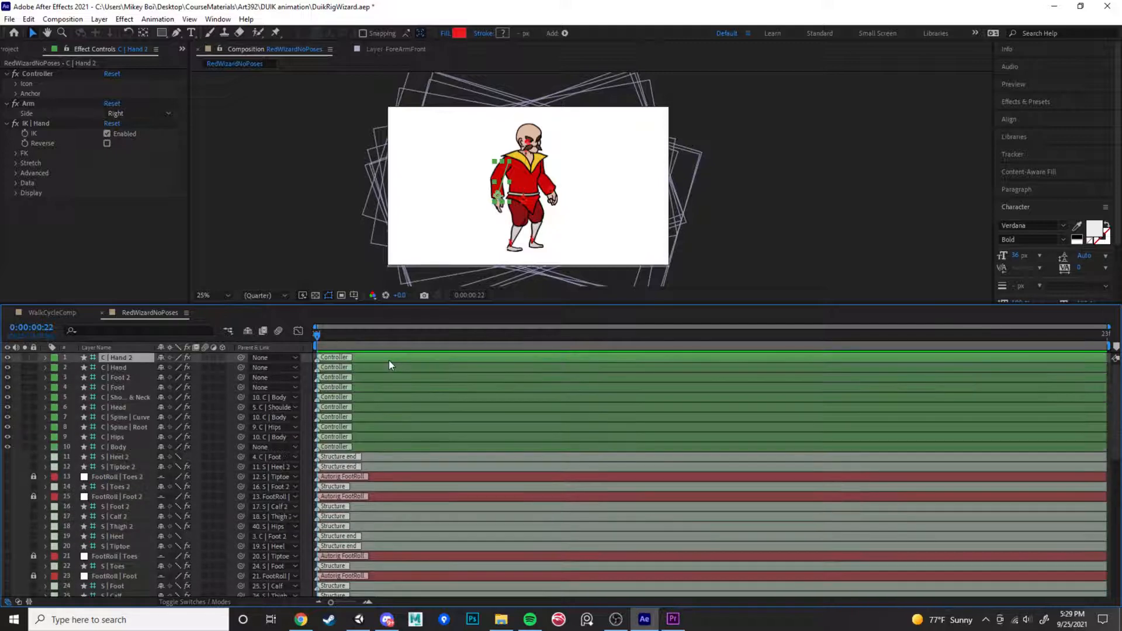
{"action": "right_click", "coordinate": [158, 313]}
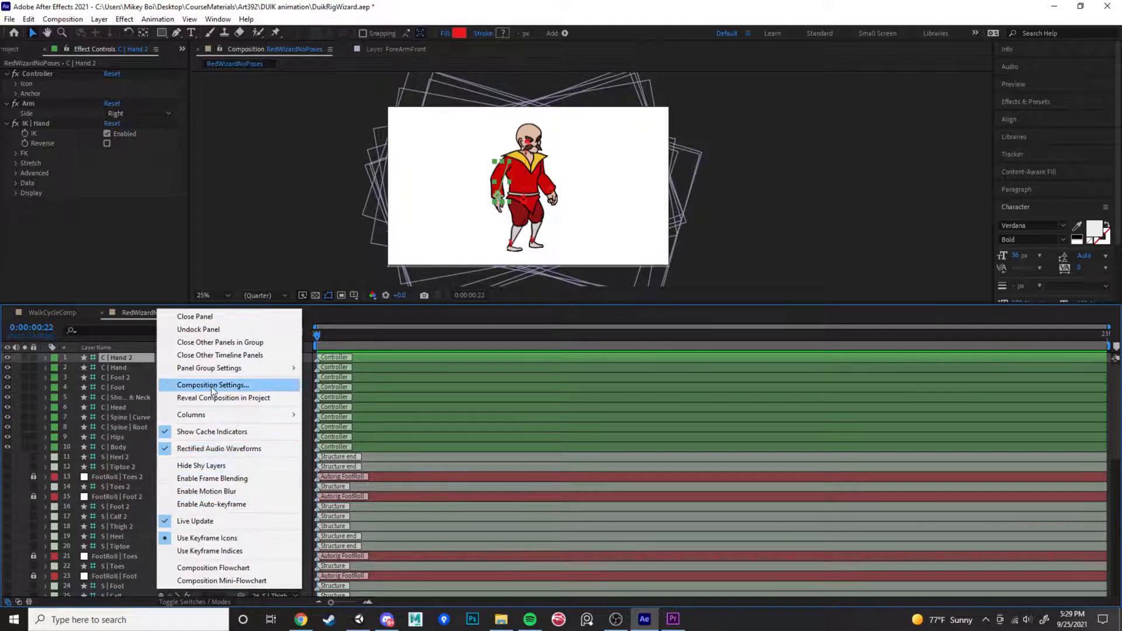
{"action": "left_click", "coordinate": [212, 385]}
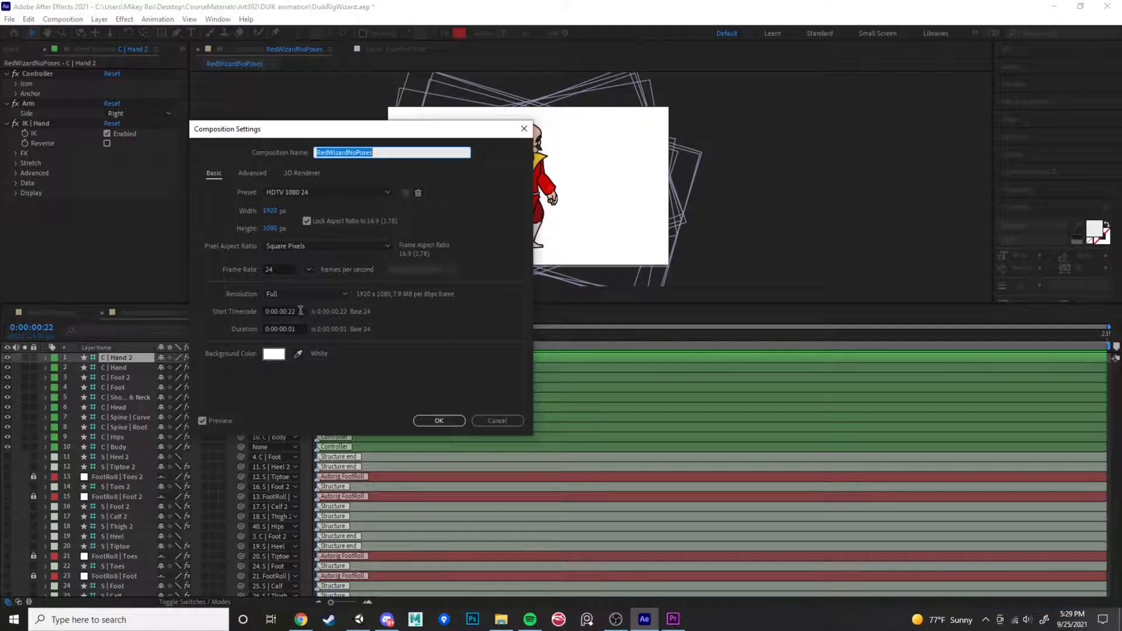
{"action": "left_click_drag", "start_coordinate": [301, 310], "coordinate": [288, 314]}
{"action": "key", "text": "Return"}
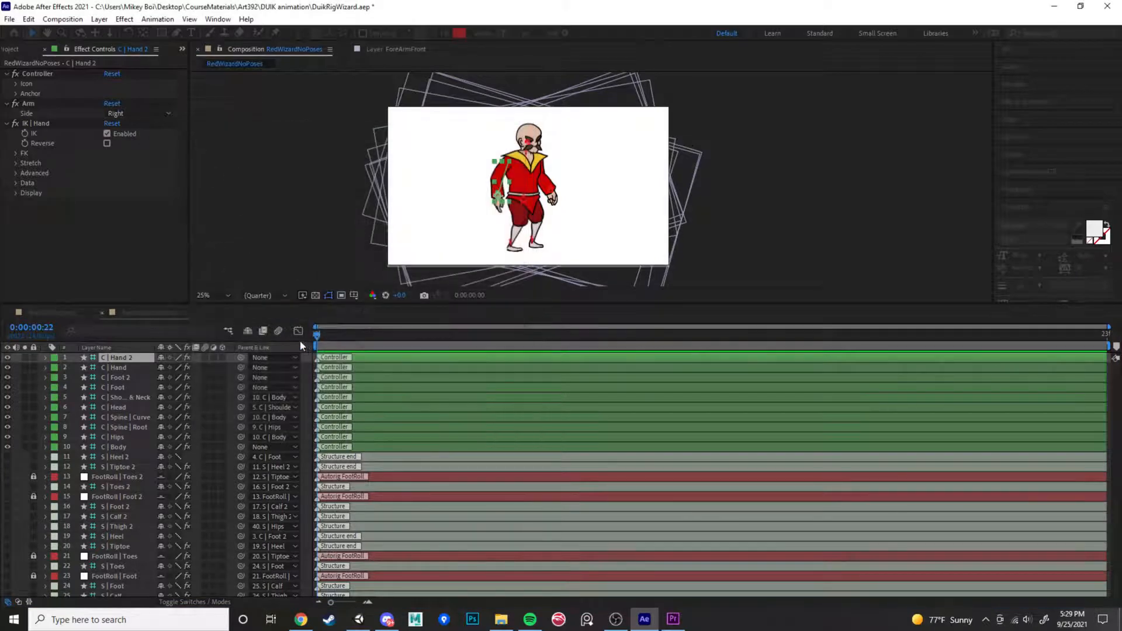
Set the RedWizardNoPoses composition's duration to 0:00:00:22 and expand the timeline's visible range to the full length
{"action": "right_click", "coordinate": [160, 318]}
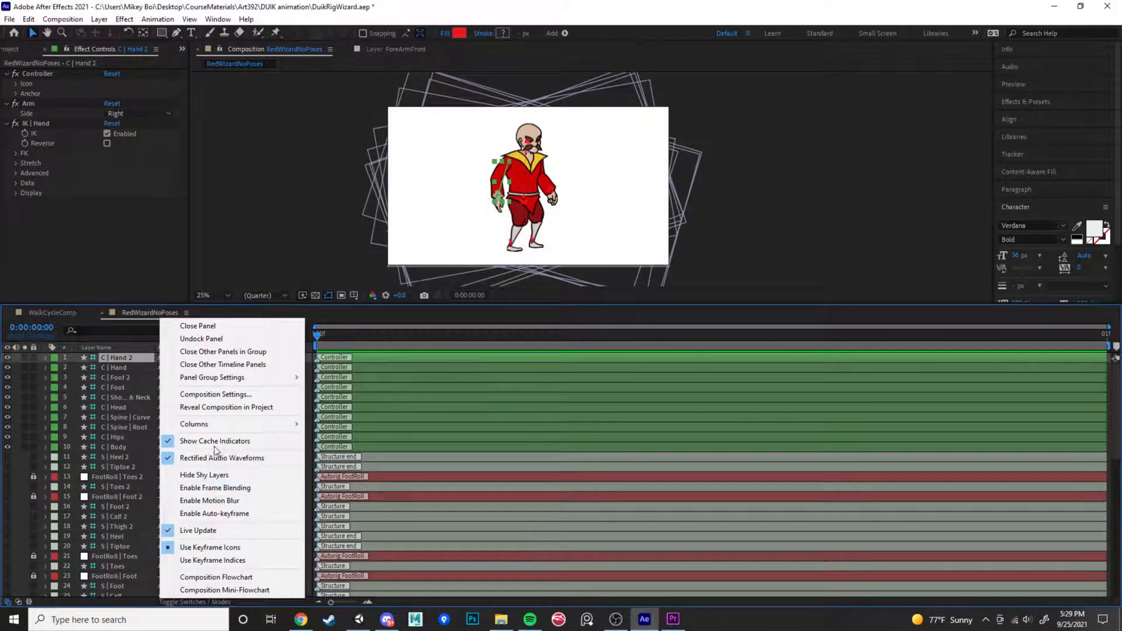
{"action": "right_click", "coordinate": [149, 313]}
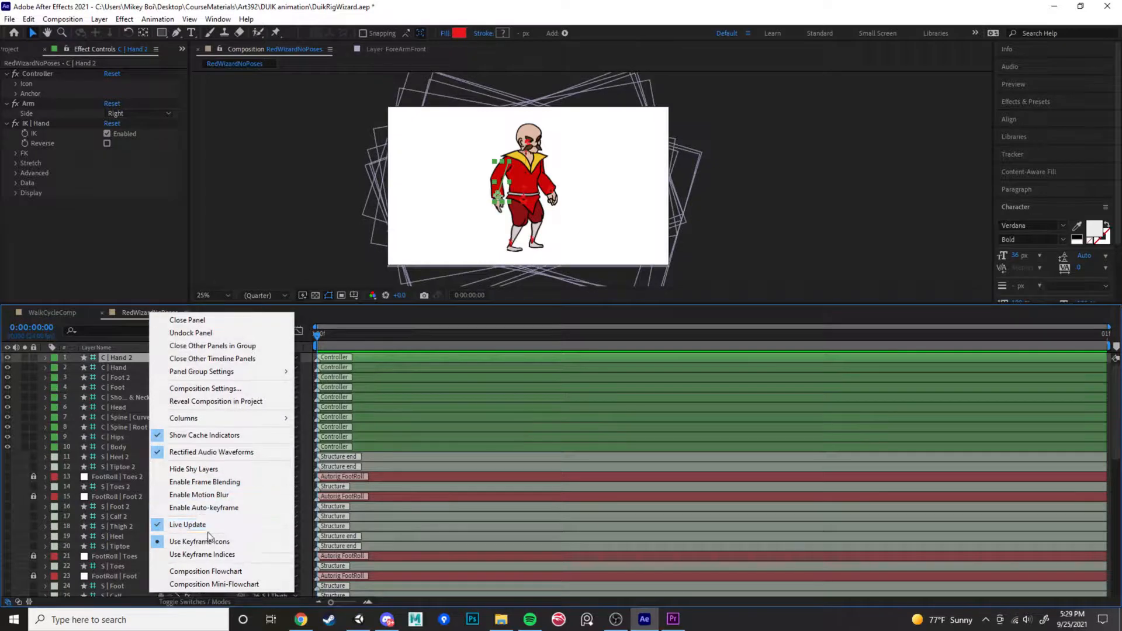
{"action": "left_click", "coordinate": [219, 389]}
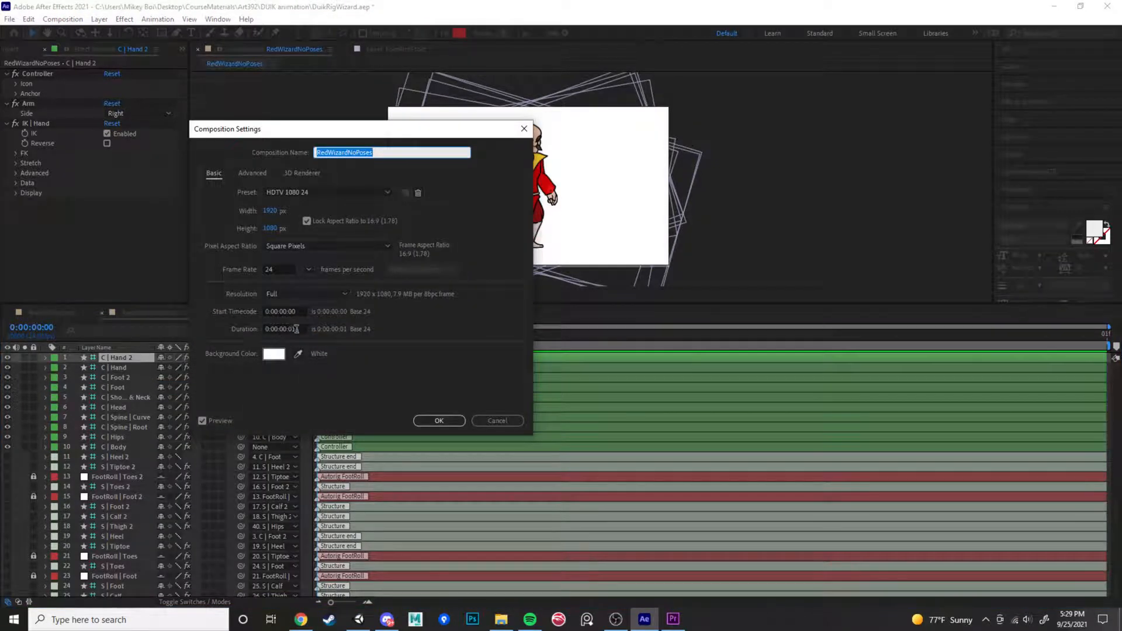
{"action": "left_click", "coordinate": [295, 329]}
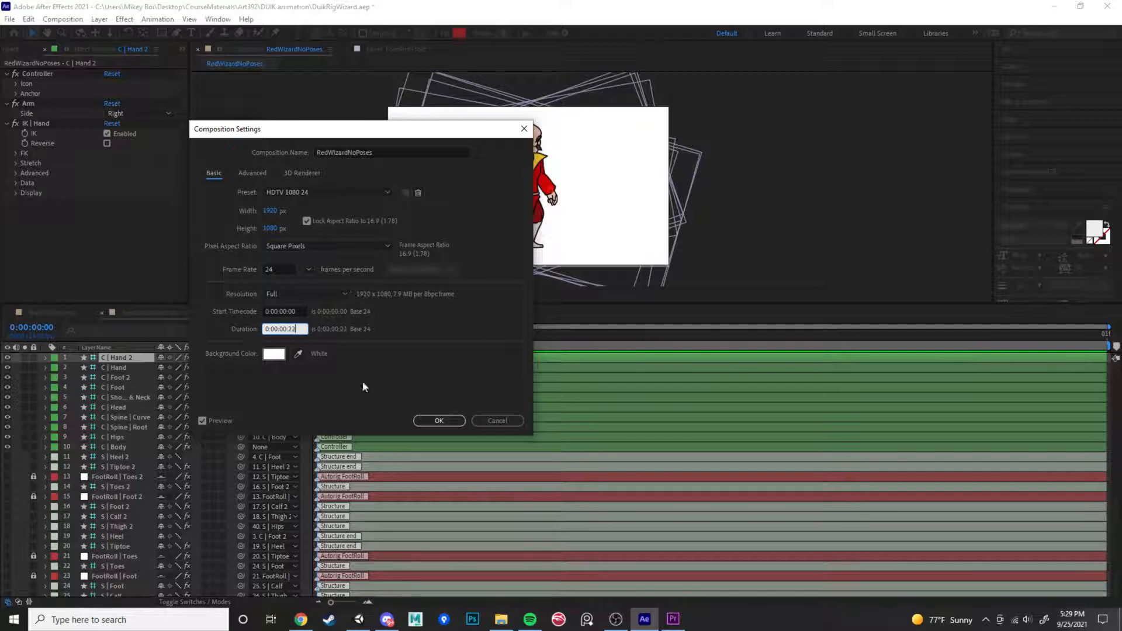
{"action": "left_click", "coordinate": [451, 421]}
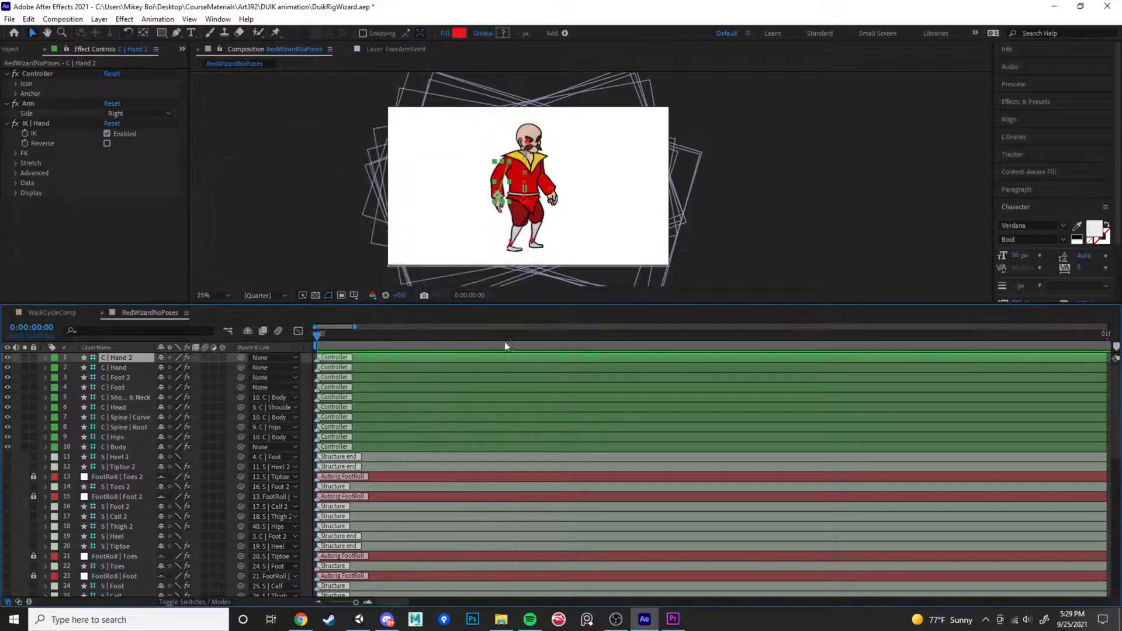
{"action": "left_click_drag", "start_coordinate": [354, 326], "coordinate": [1109, 325]}
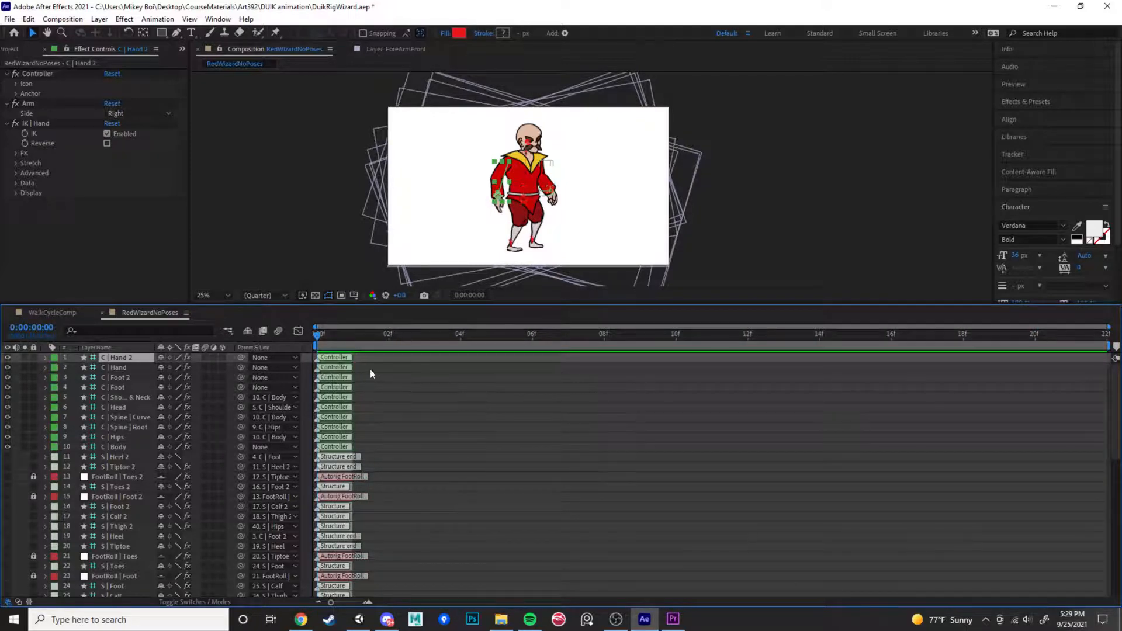
Unlock all the character artwork layers from ForeArmFront through LowerLegBack
{"action": "left_click", "coordinate": [395, 375]}
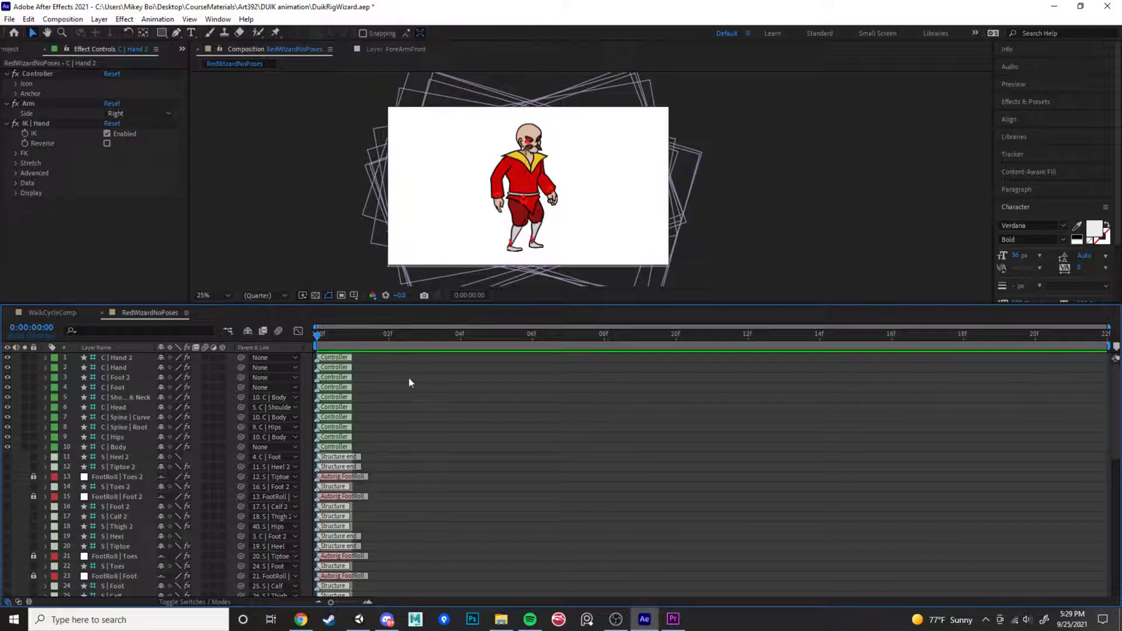
{"action": "left_click_drag", "start_coordinate": [363, 356], "coordinate": [332, 610]}
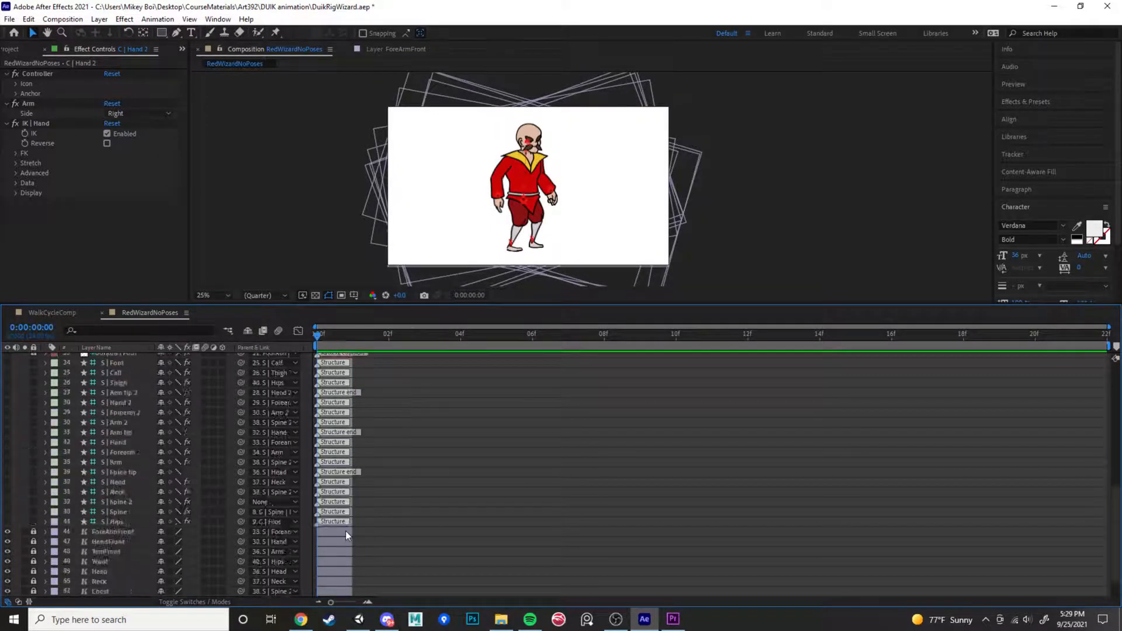
{"action": "scroll", "coordinate": [346, 531], "scroll_direction": "up", "scroll_amount": 10}
{"action": "left_click", "coordinate": [329, 361]}
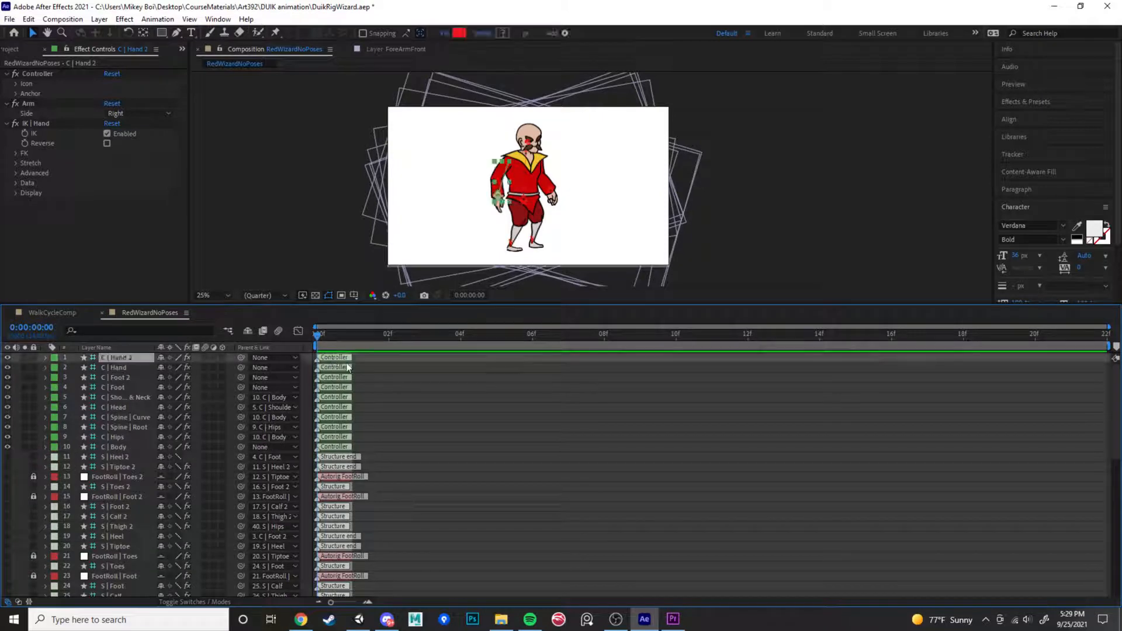
{"action": "scroll", "coordinate": [345, 409], "scroll_direction": "down", "scroll_amount": 4}
{"action": "scroll", "coordinate": [345, 462], "scroll_direction": "down", "scroll_amount": 7}
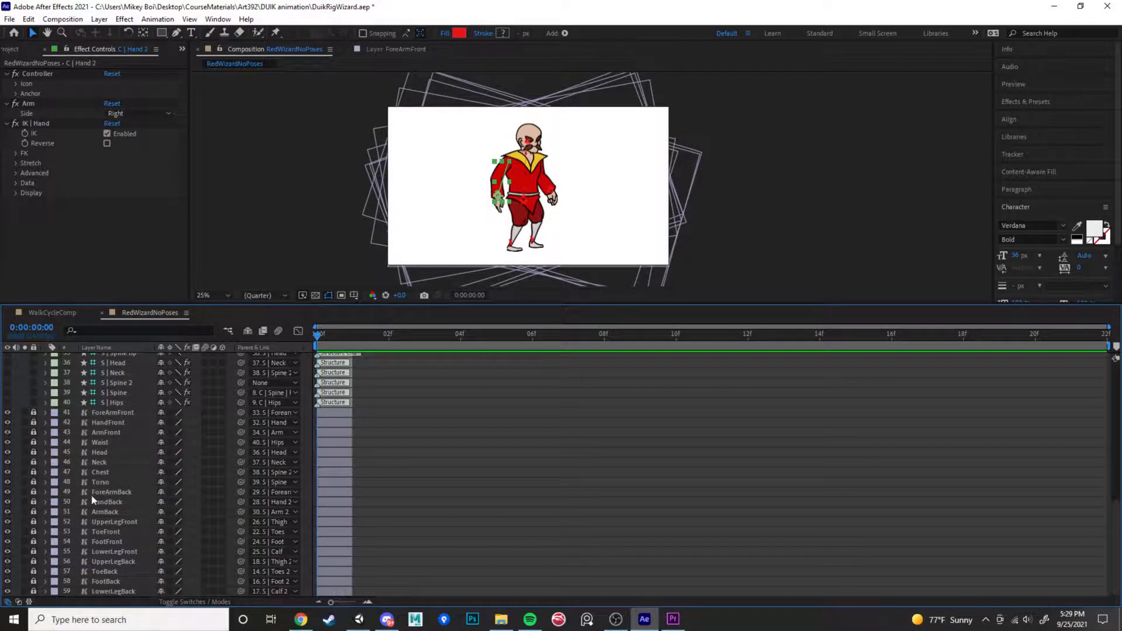
{"action": "left_click_drag", "start_coordinate": [28, 412], "coordinate": [34, 587]}
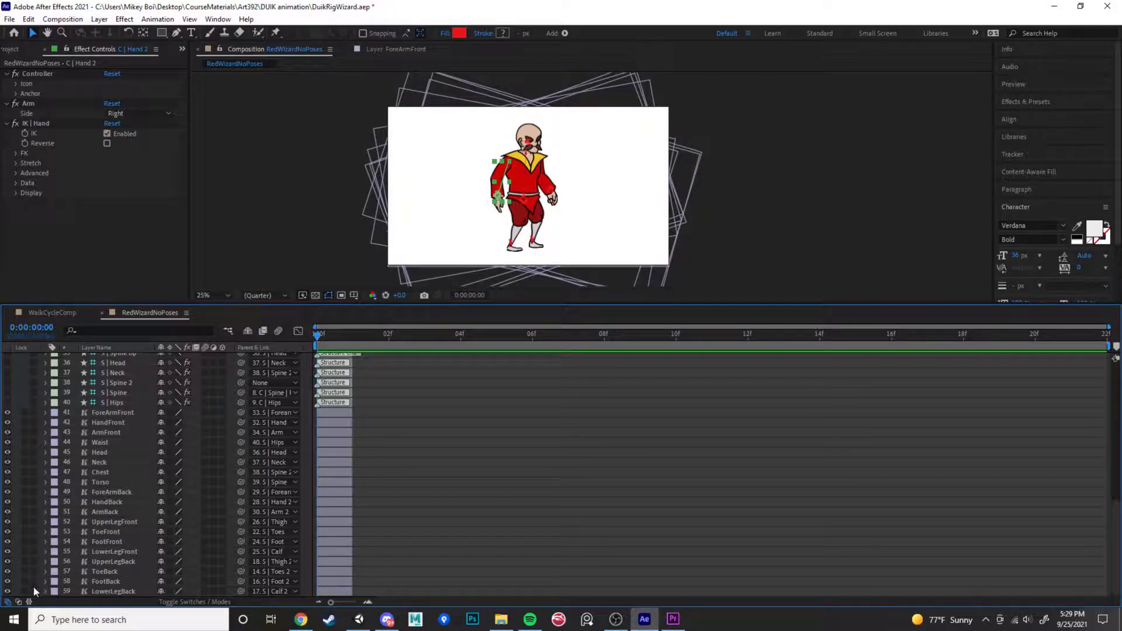
Time-stretch all unlocked layers from C | Hand 2 through LowerLegBack so they span the whole 22-frame composition
{"action": "scroll", "coordinate": [447, 468], "scroll_direction": "up", "scroll_amount": 11}
{"action": "left_click", "coordinate": [331, 386]}
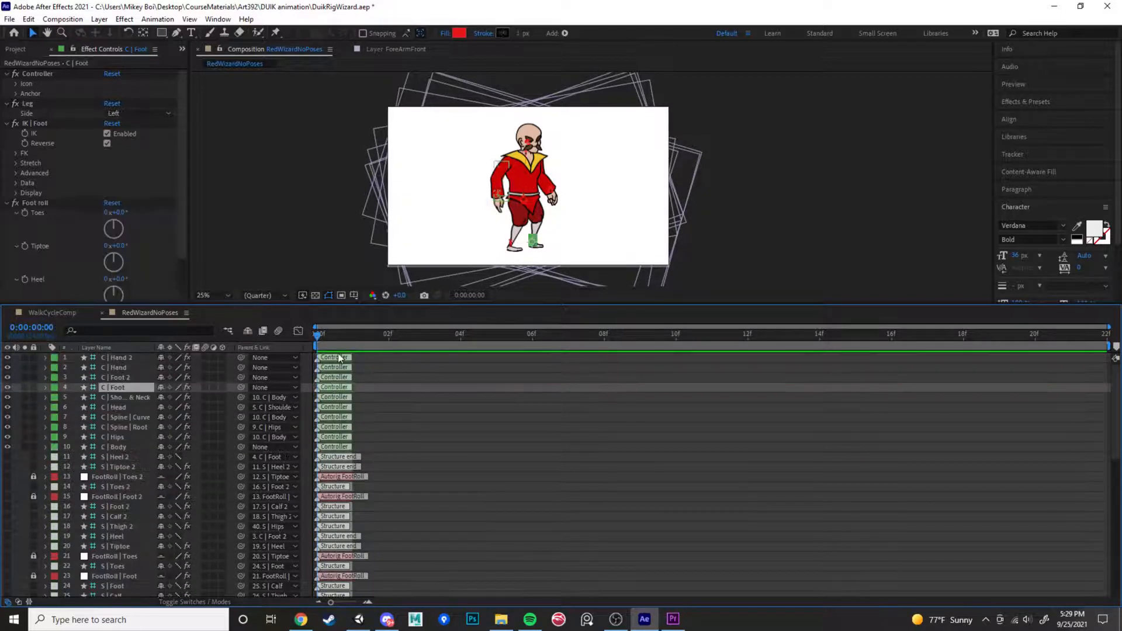
{"action": "left_click", "coordinate": [342, 359]}
{"action": "scroll", "coordinate": [342, 468], "scroll_direction": "down", "scroll_amount": 11}
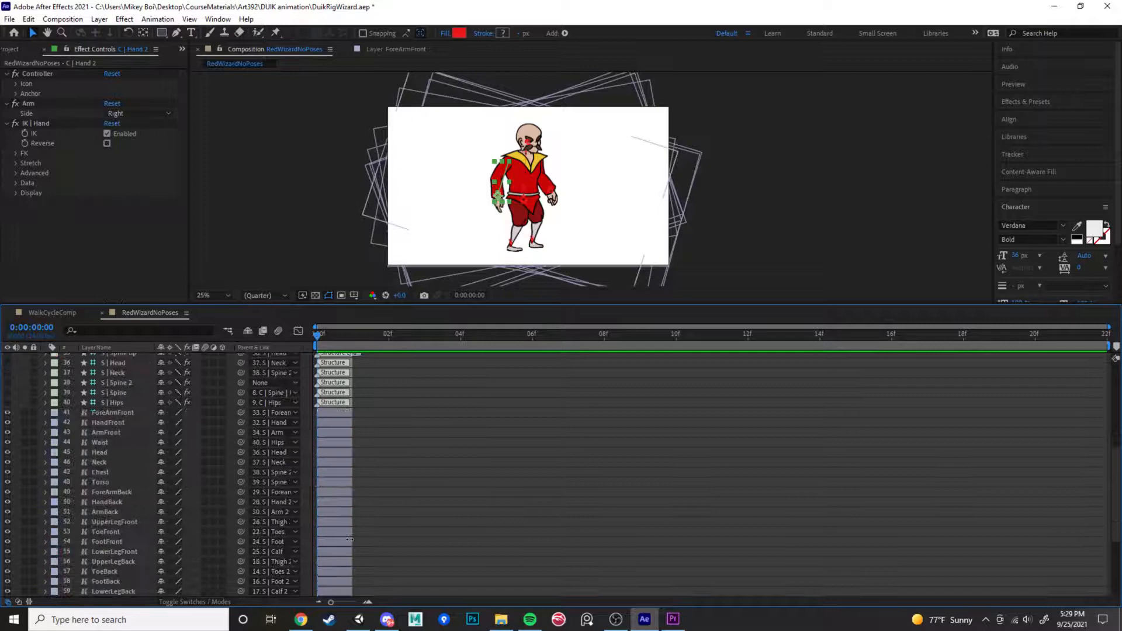
{"action": "left_click", "coordinate": [342, 589], "text": "shift"}
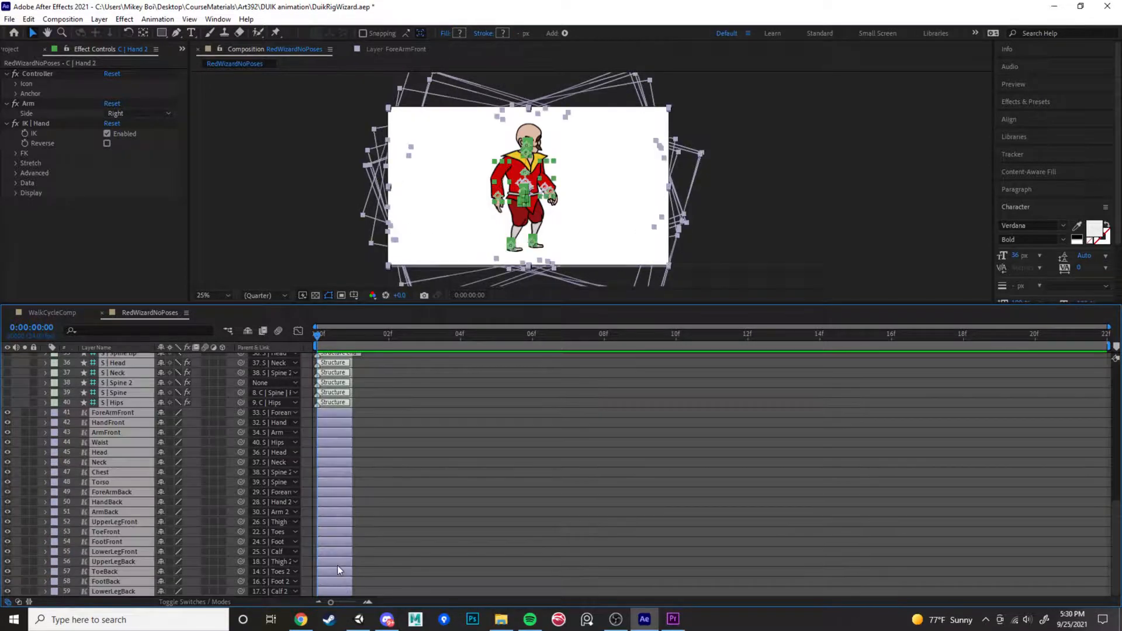
{"action": "right_click", "coordinate": [338, 566]}
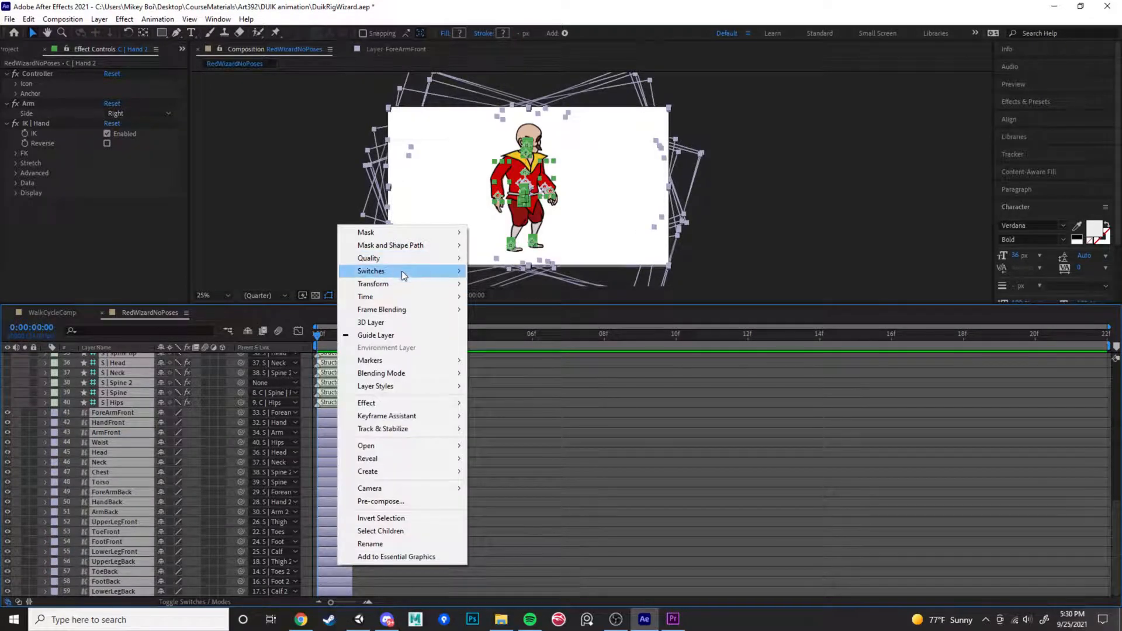
{"action": "mouse_move", "coordinate": [407, 295]}
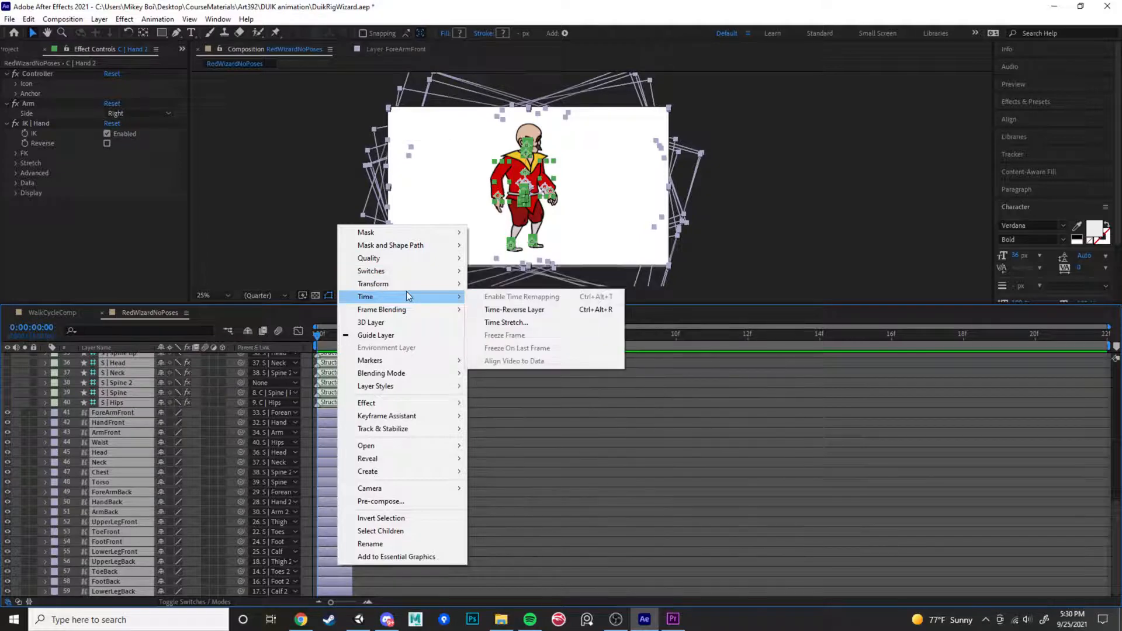
{"action": "left_click", "coordinate": [506, 323]}
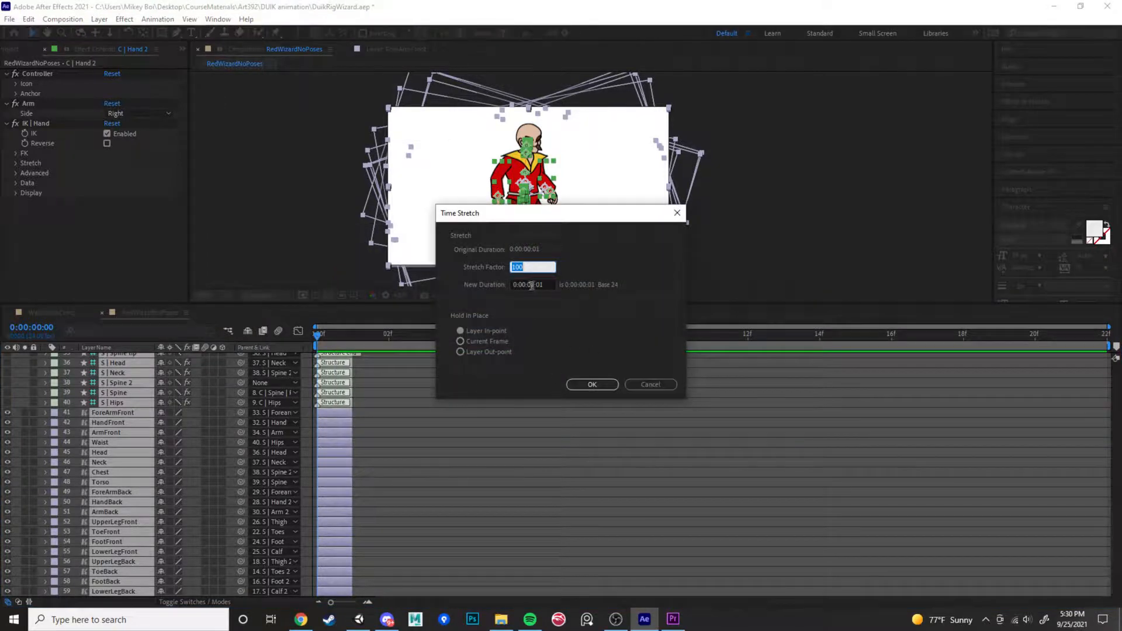
{"action": "type", "text": "1"}
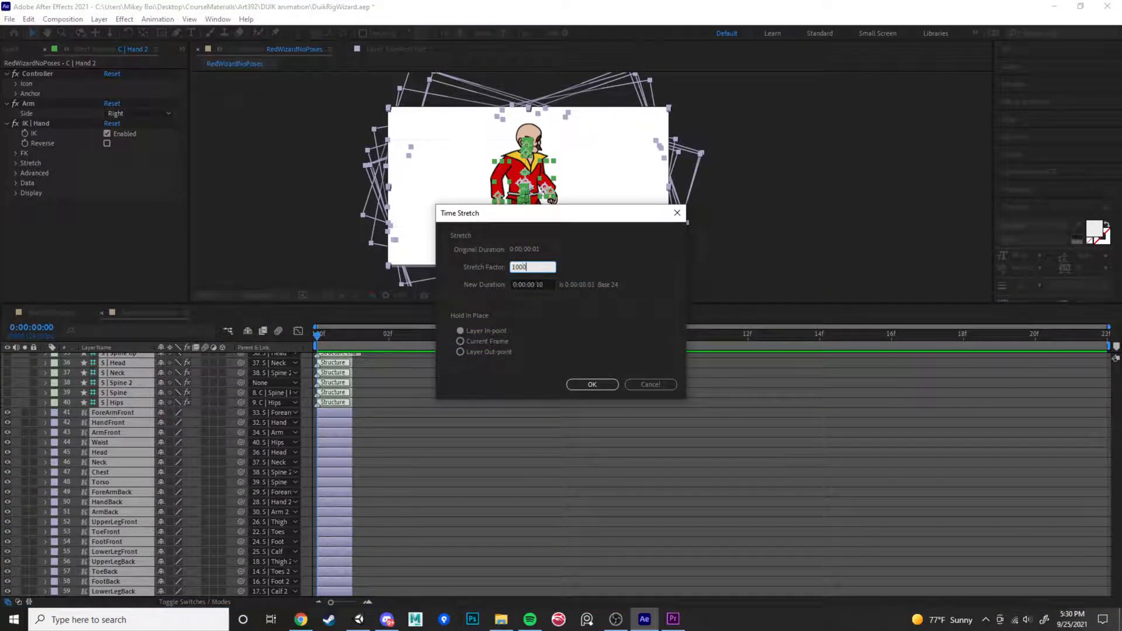
{"action": "left_click", "coordinate": [592, 385]}
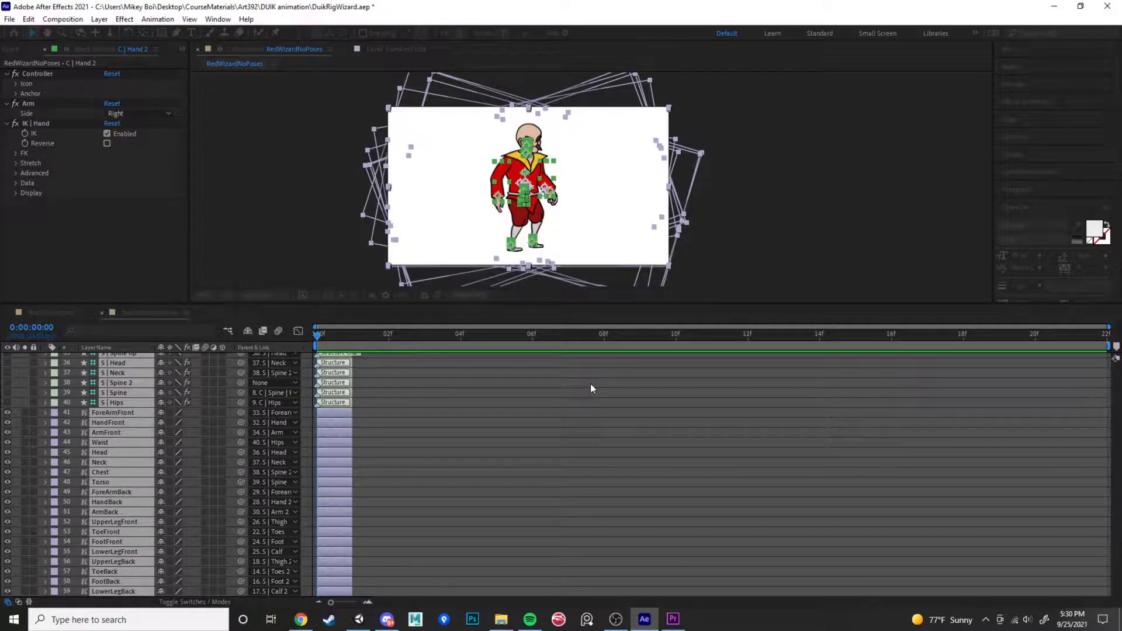
{"action": "scroll", "coordinate": [605, 480], "scroll_direction": "up", "scroll_amount": 10}
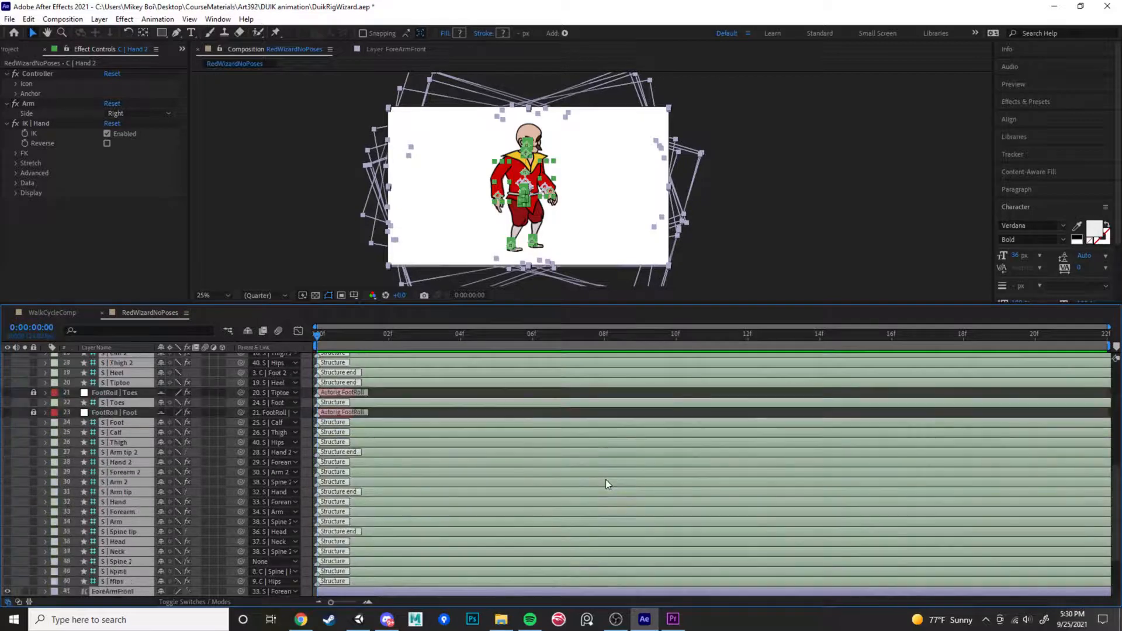
Set initial Position and Rotation keyframes on the C | Hand 2 controller at frame 0
{"action": "left_click", "coordinate": [346, 349]}
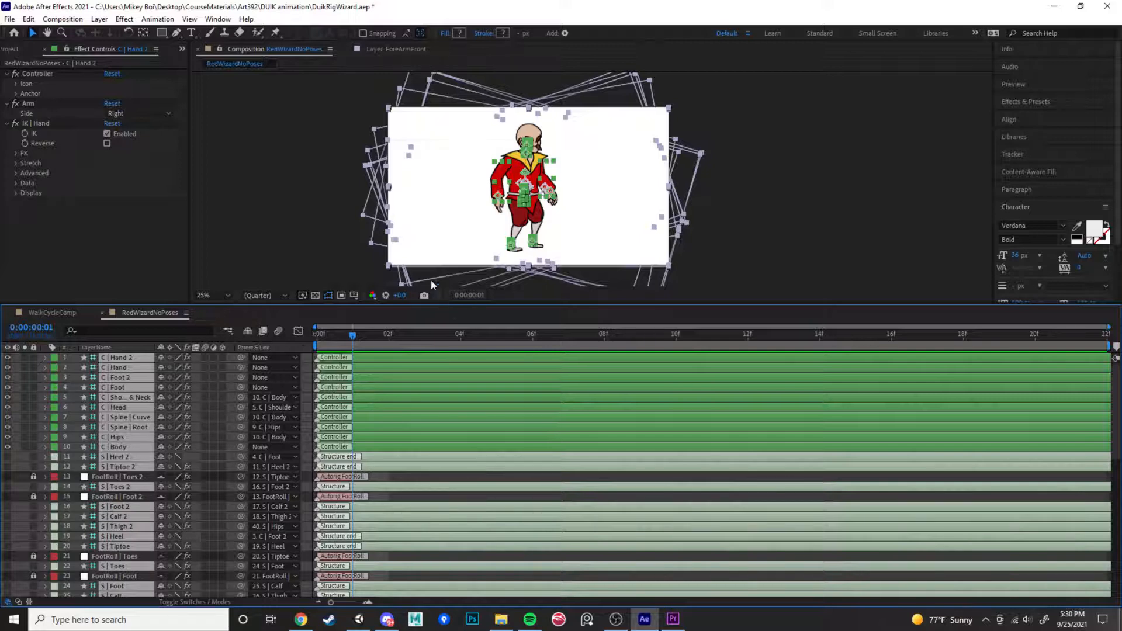
{"action": "left_click", "coordinate": [288, 227]}
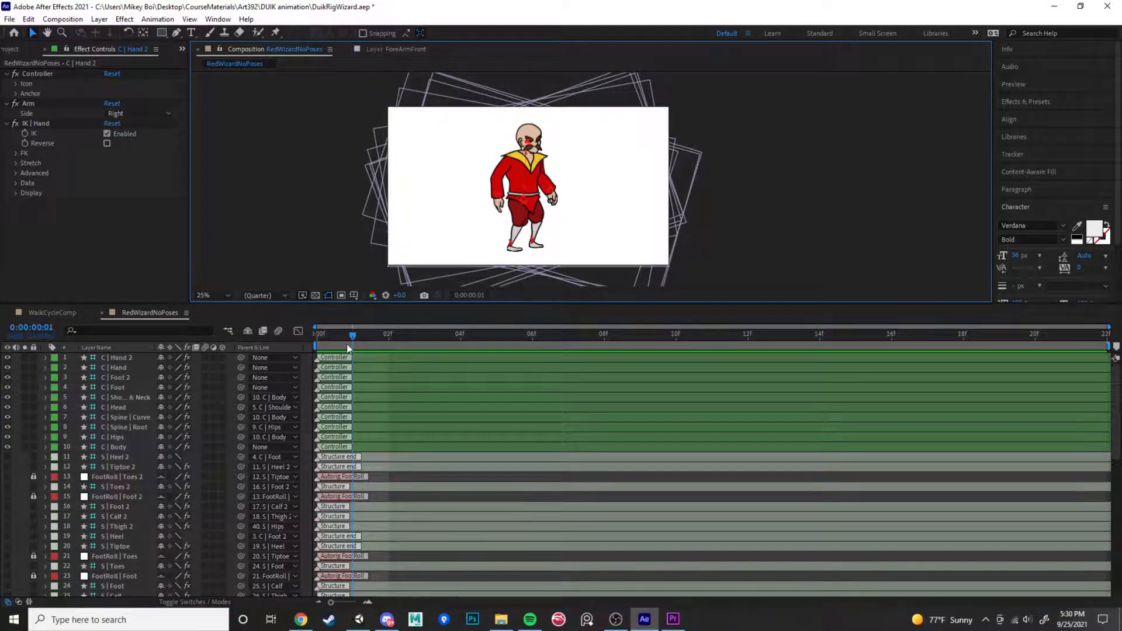
{"action": "left_click_drag", "start_coordinate": [346, 336], "coordinate": [321, 339]}
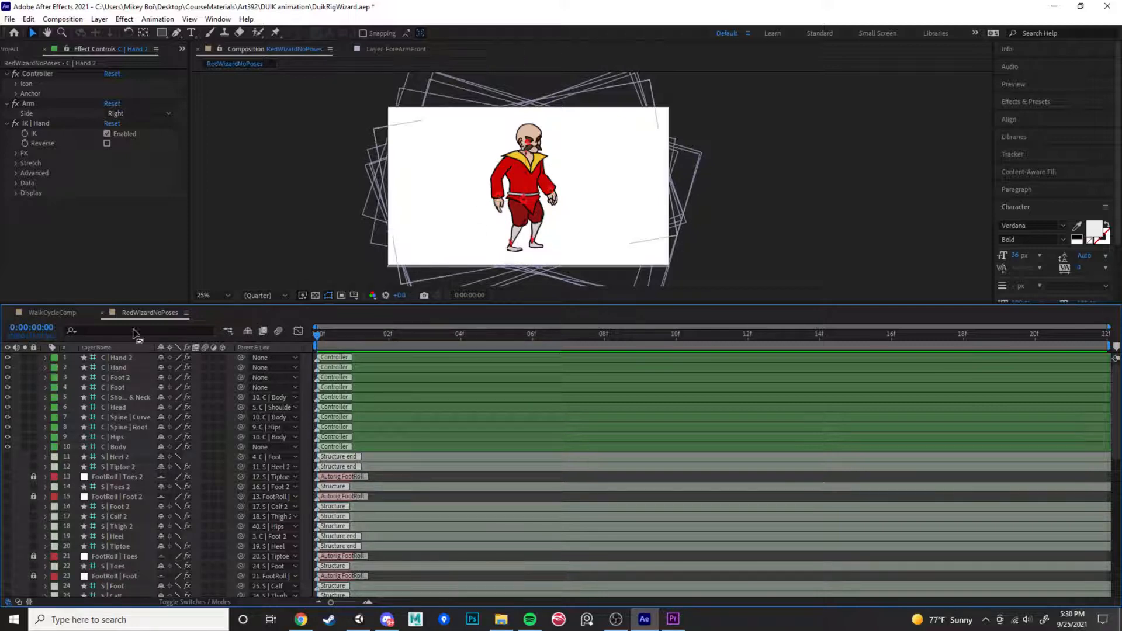
{"action": "left_click", "coordinate": [120, 359]}
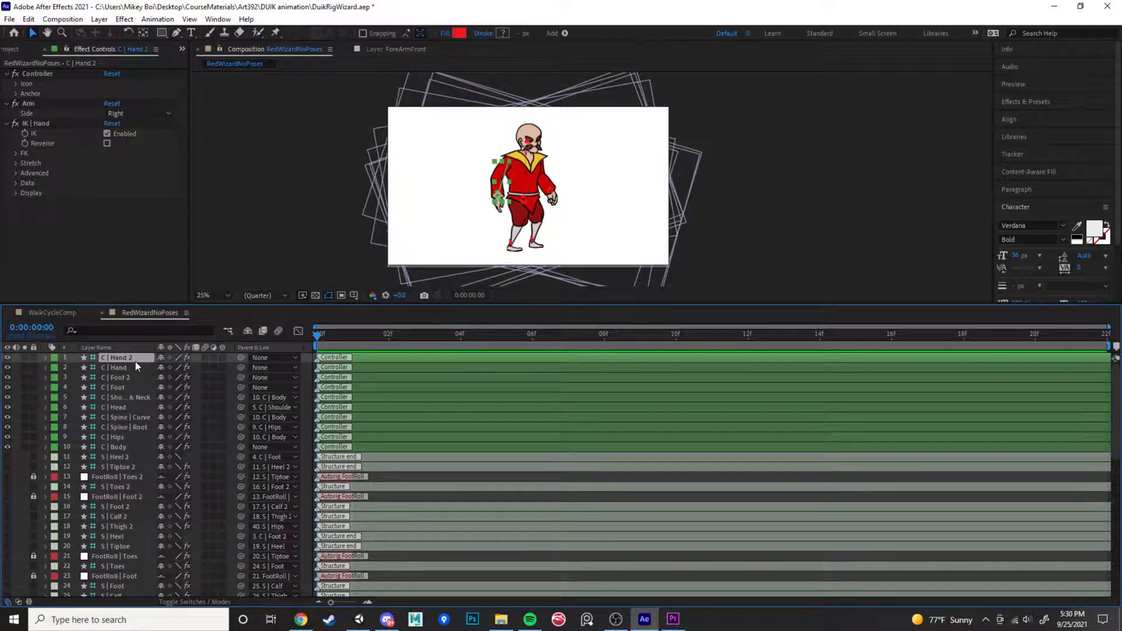
{"action": "key", "text": "p"}
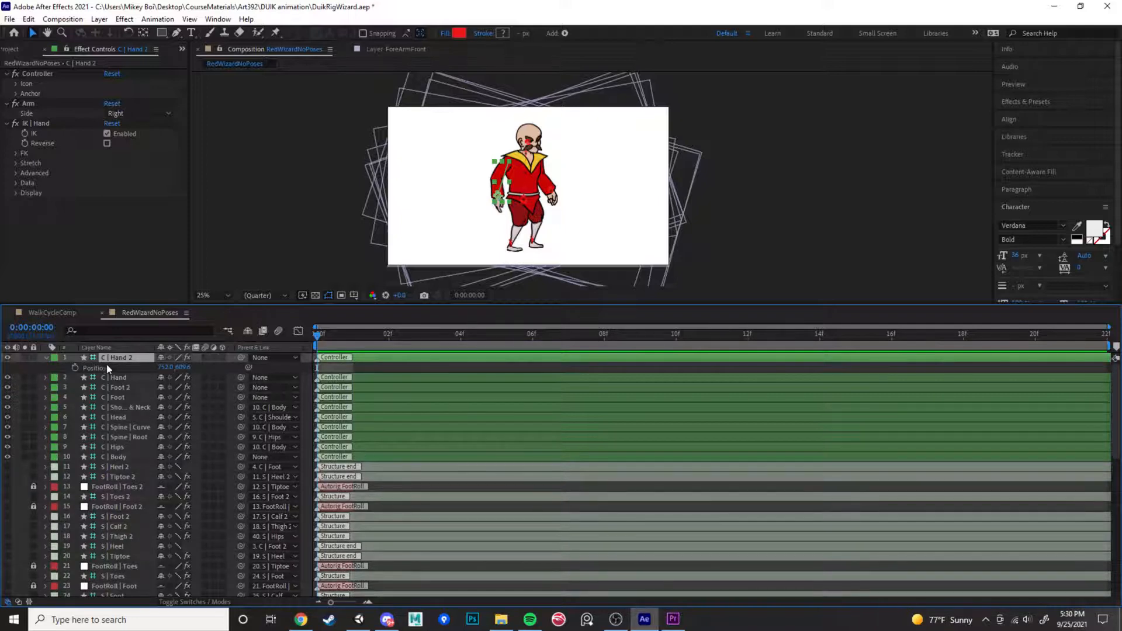
{"action": "key", "text": "shift+r"}
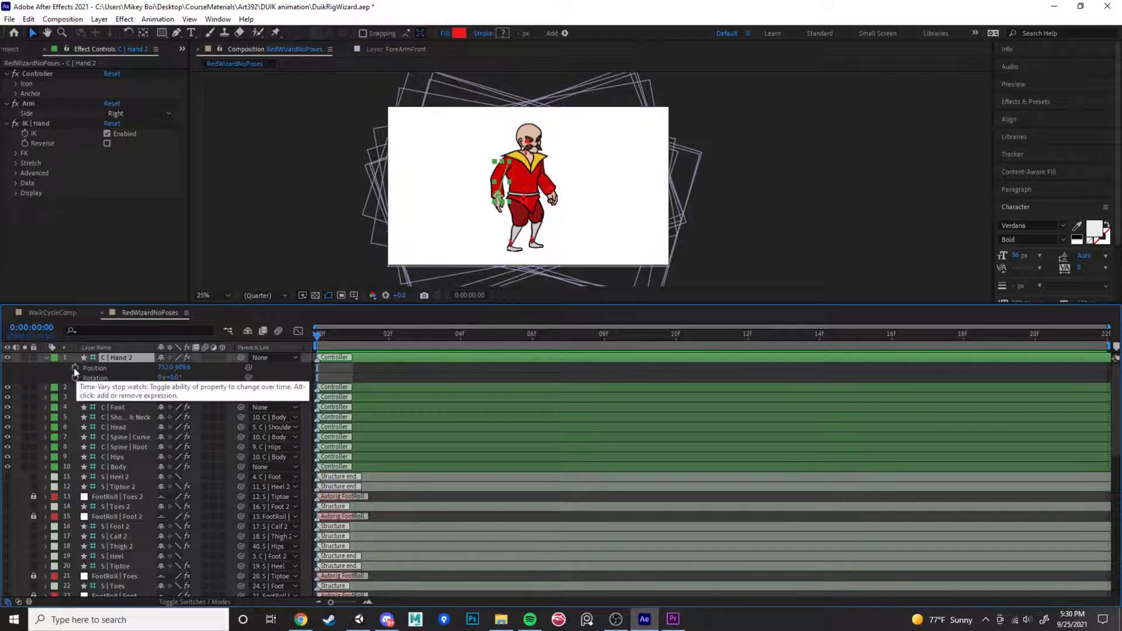
{"action": "left_click", "coordinate": [75, 368]}
{"action": "left_click", "coordinate": [75, 377]}
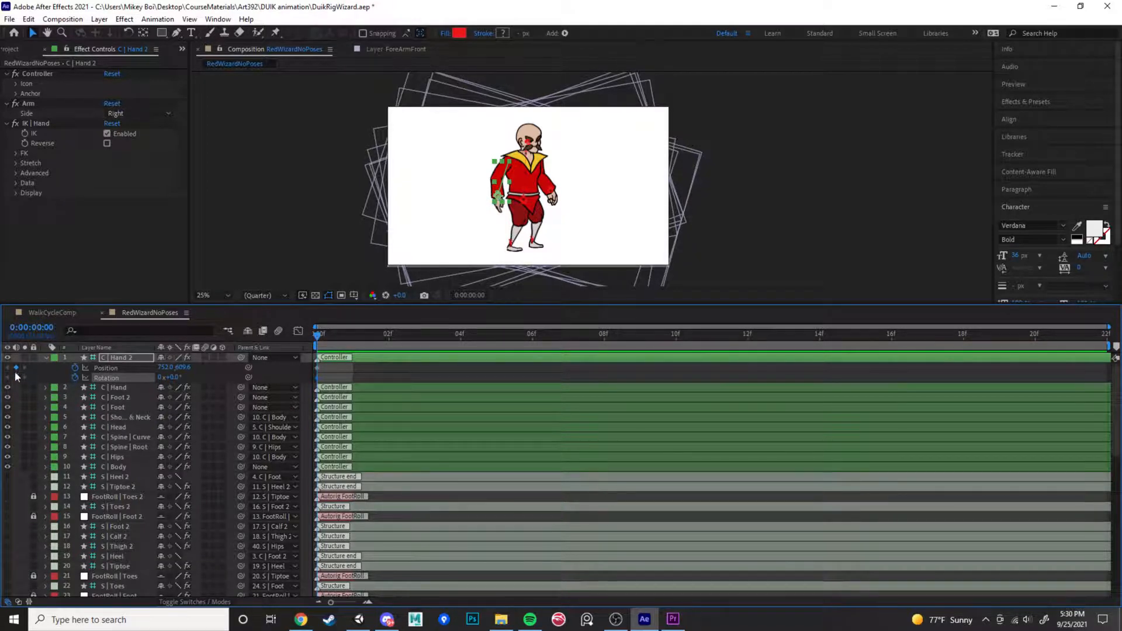
Pose the C | Hand 2 controller at frame 0 by moving it outward to about 720, 600 and rotating it slightly clockwise
{"action": "key", "text": "period"}
{"action": "key", "text": "period"}
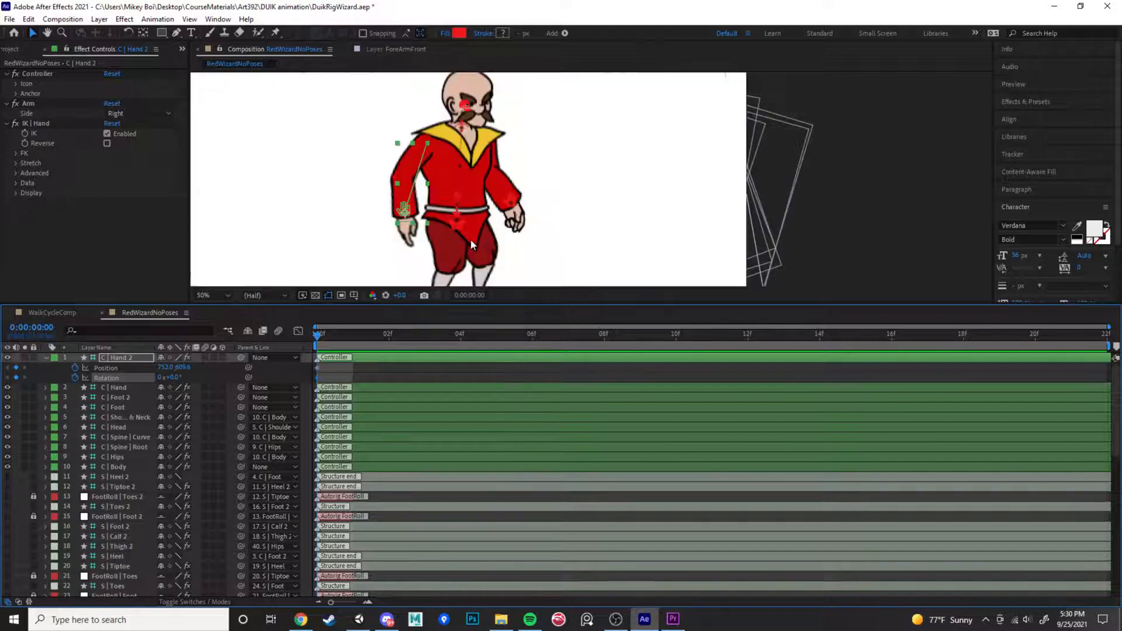
{"action": "left_click_drag", "start_coordinate": [401, 216], "coordinate": [393, 209]}
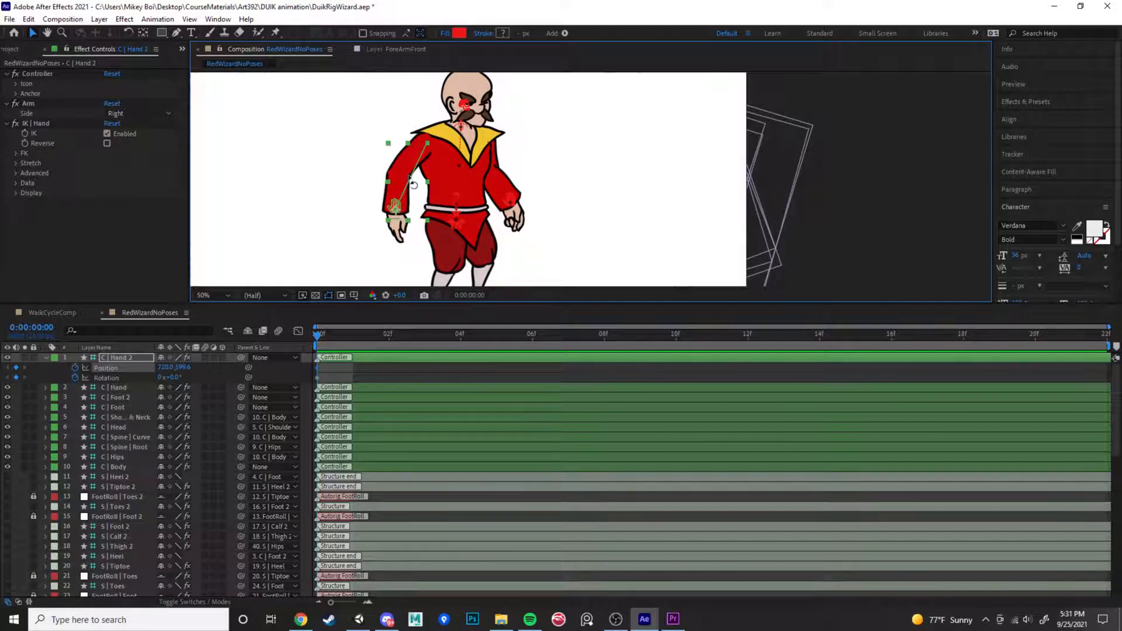
{"action": "key", "text": "w"}
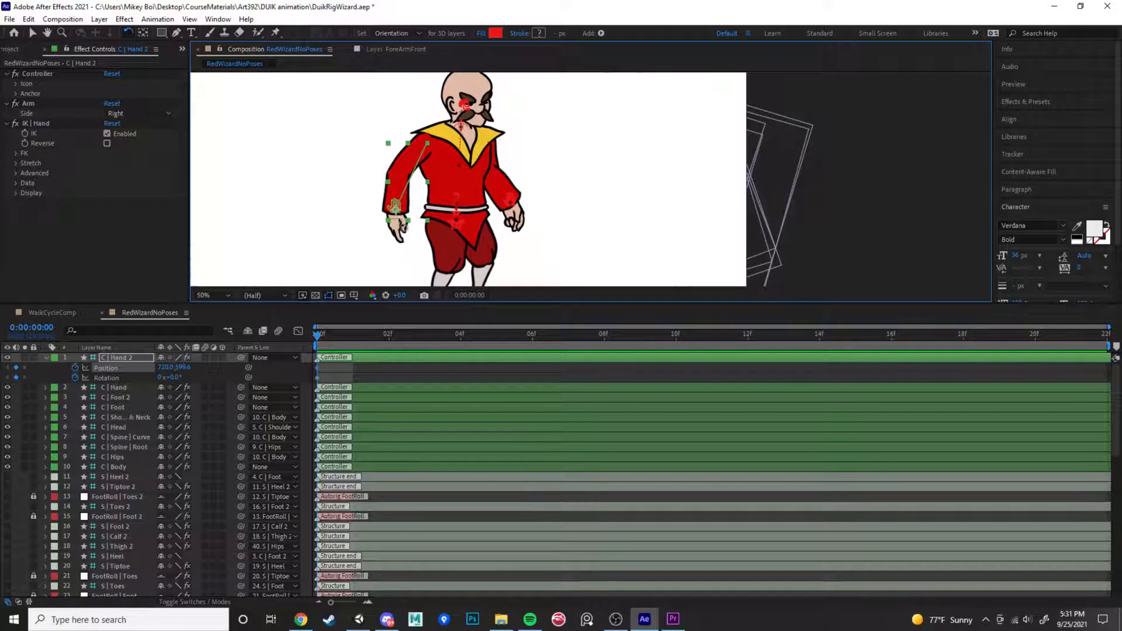
{"action": "left_click_drag", "start_coordinate": [403, 227], "coordinate": [407, 232]}
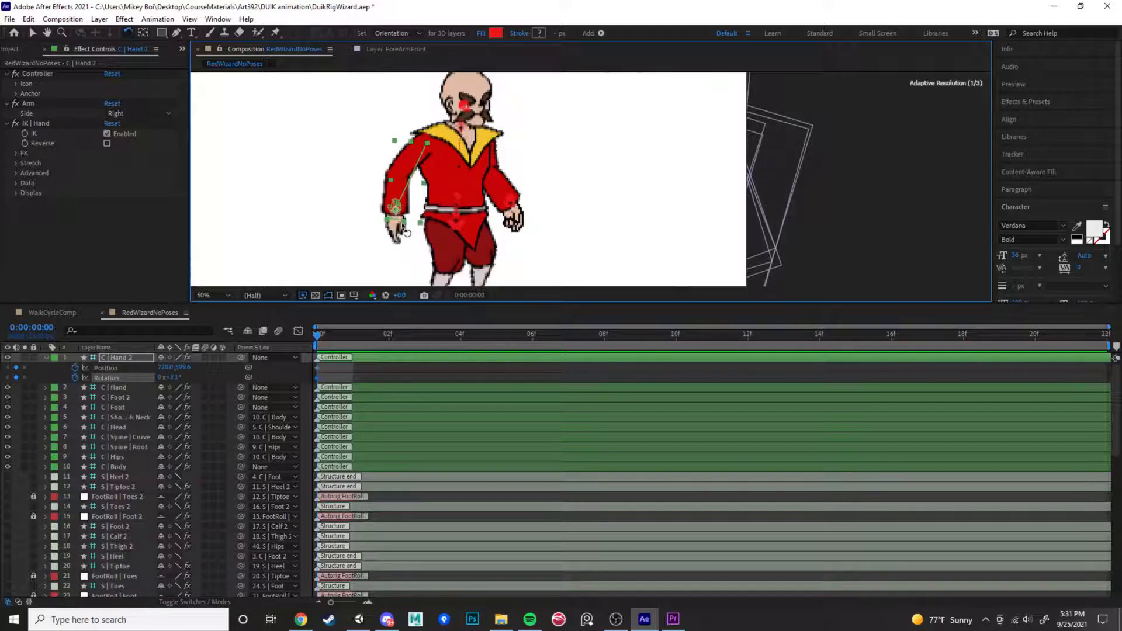
Adjust the C | Hand 2 controller to about 714, 596 at frame 0, and move it across the body to about 954, 596 at frame 11
{"action": "key", "text": "v"}
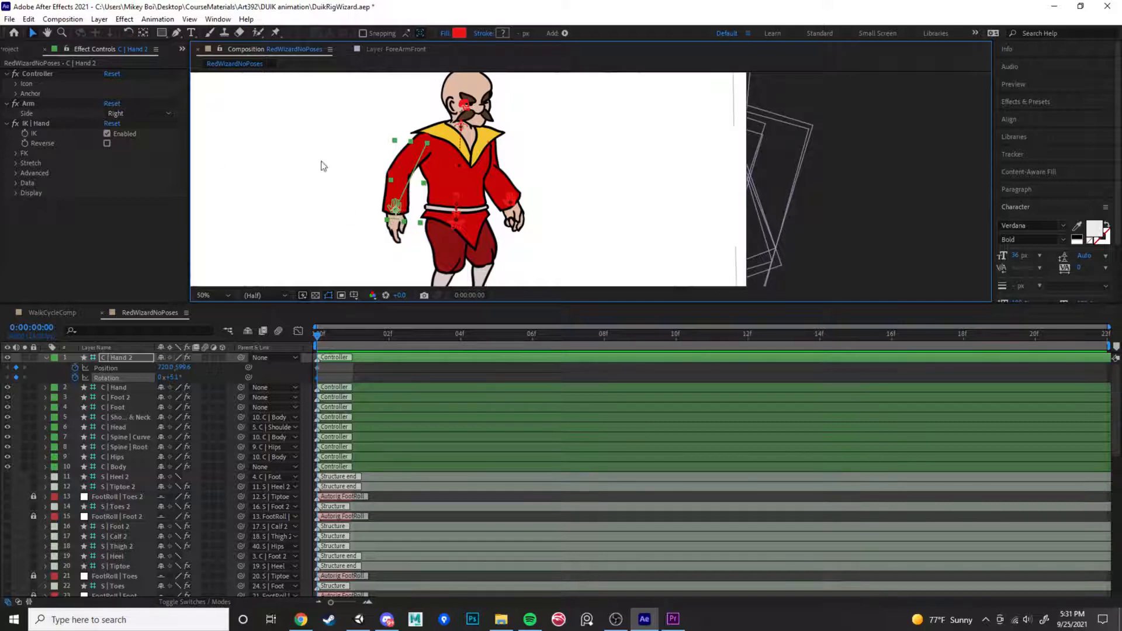
{"action": "left_click_drag", "start_coordinate": [396, 206], "coordinate": [394, 204]}
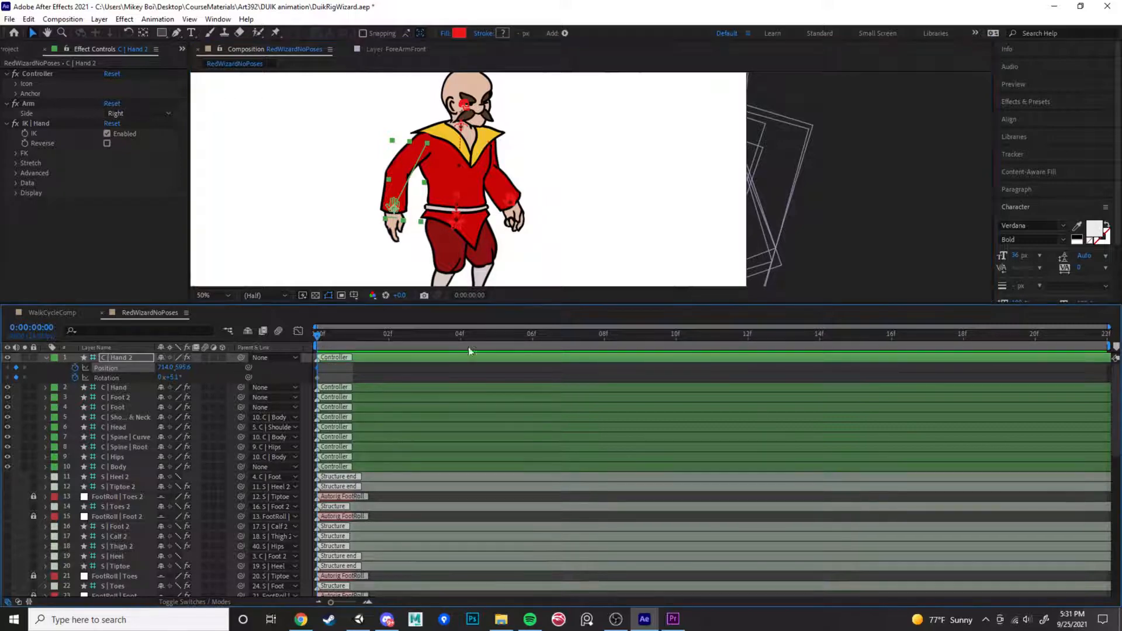
{"action": "key", "text": "space"}
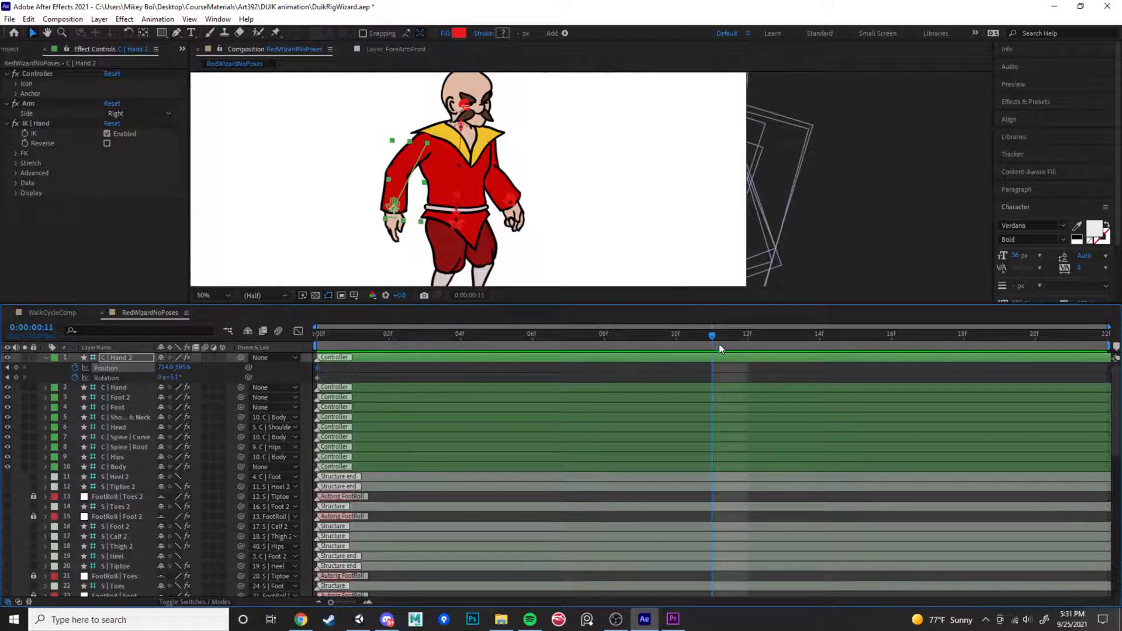
{"action": "left_click_drag", "start_coordinate": [399, 213], "coordinate": [463, 204]}
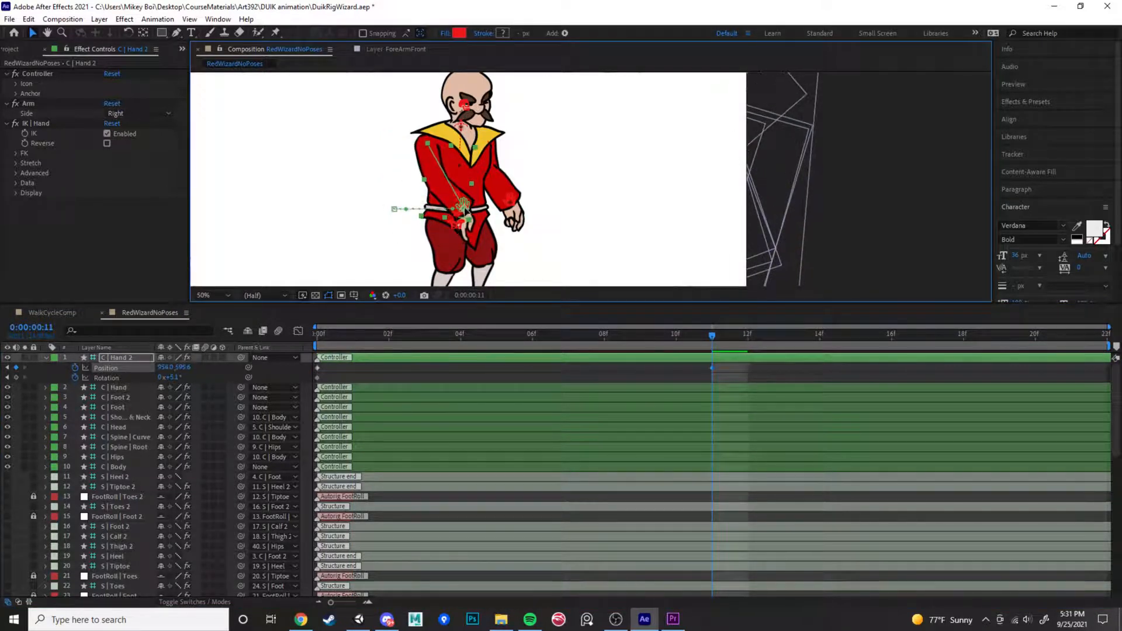
{"action": "key", "text": "w"}
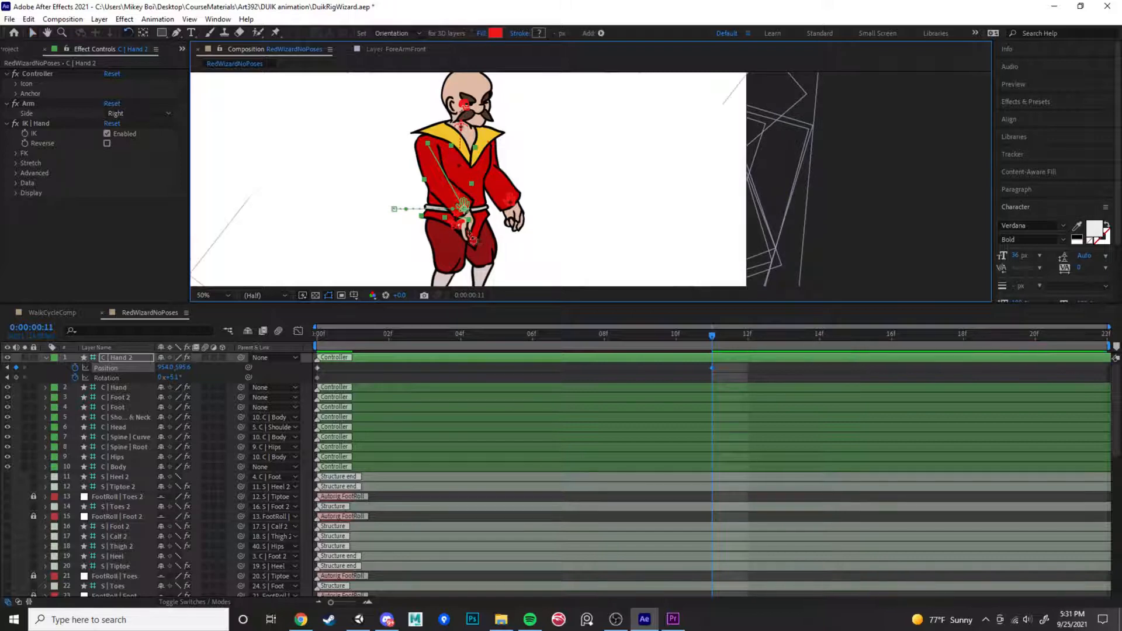
{"action": "left_click", "coordinate": [478, 235]}
{"action": "left_click_drag", "start_coordinate": [478, 234], "coordinate": [470, 211]}
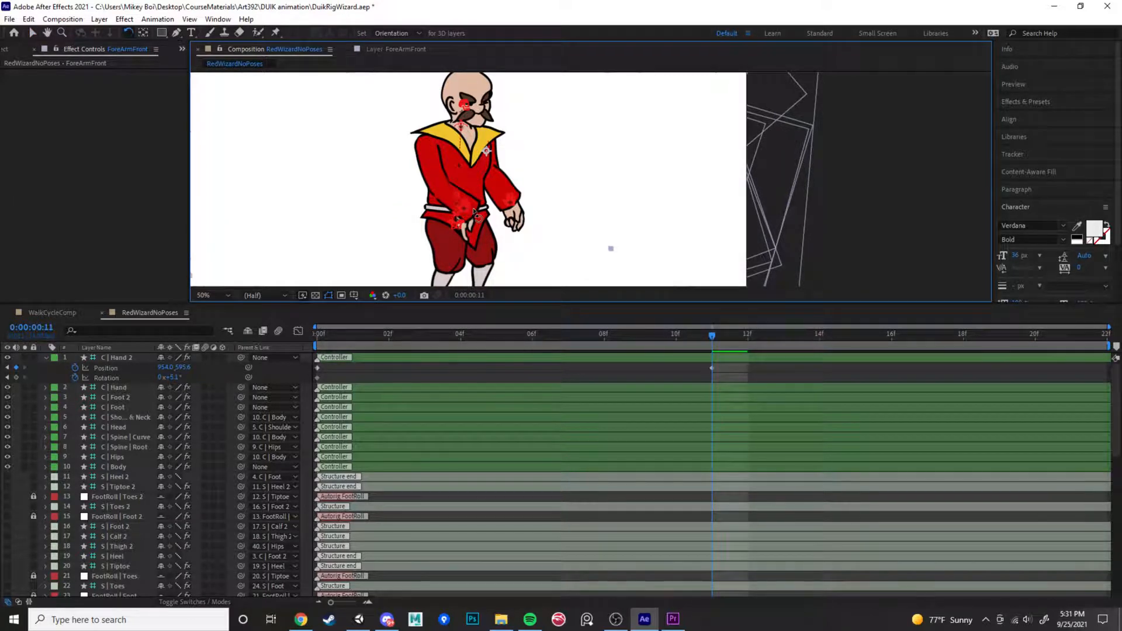
Lock the character artwork layers, starting with ForeArmFront, against accidental selection
{"action": "scroll", "coordinate": [183, 495], "scroll_direction": "down", "scroll_amount": 1}
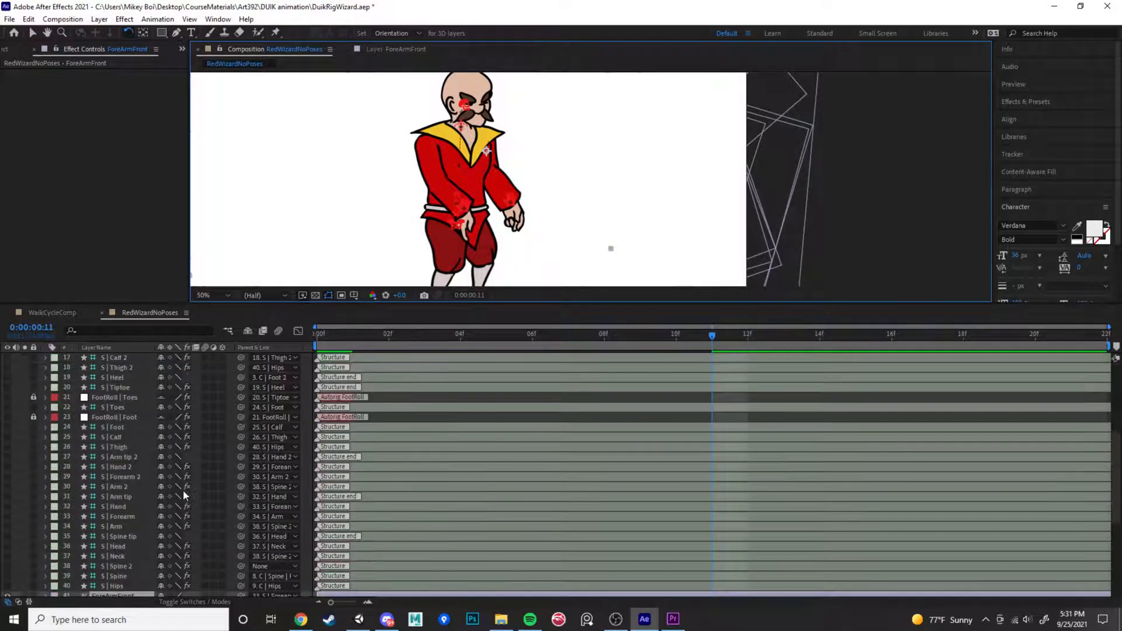
{"action": "scroll", "coordinate": [184, 490], "scroll_direction": "down", "scroll_amount": 10}
{"action": "left_click_drag", "start_coordinate": [34, 433], "coordinate": [37, 493]}
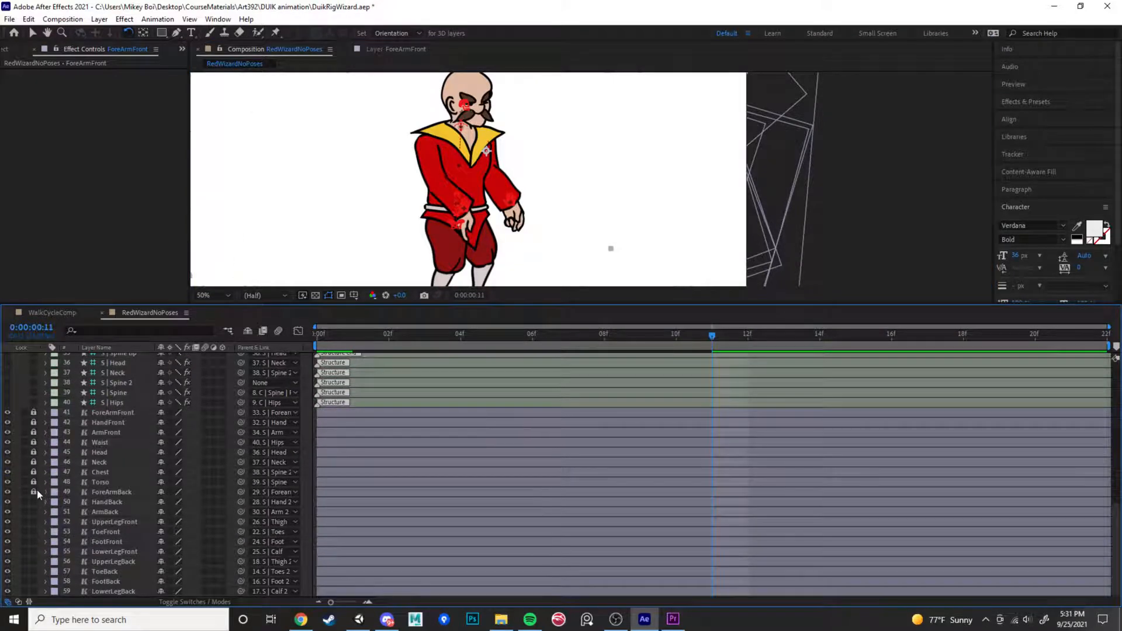
{"action": "scroll", "coordinate": [41, 537], "scroll_direction": "up", "scroll_amount": 10}
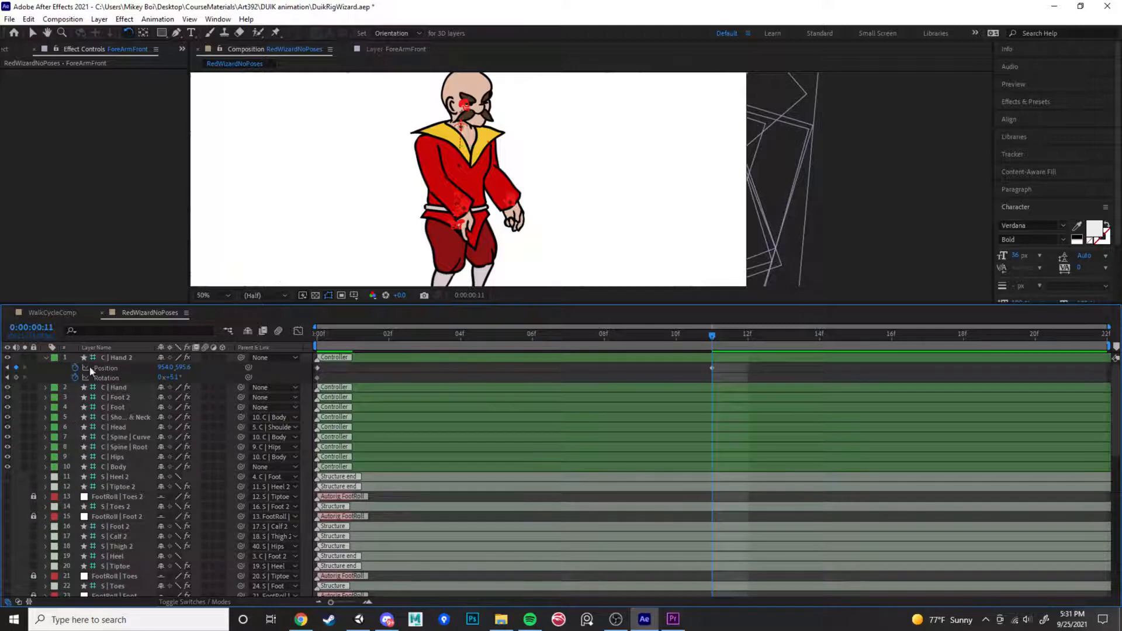
Rotate the C | Hand 2 controller to about -42° at frame 11 and preview the arm swing
{"action": "left_click", "coordinate": [119, 358]}
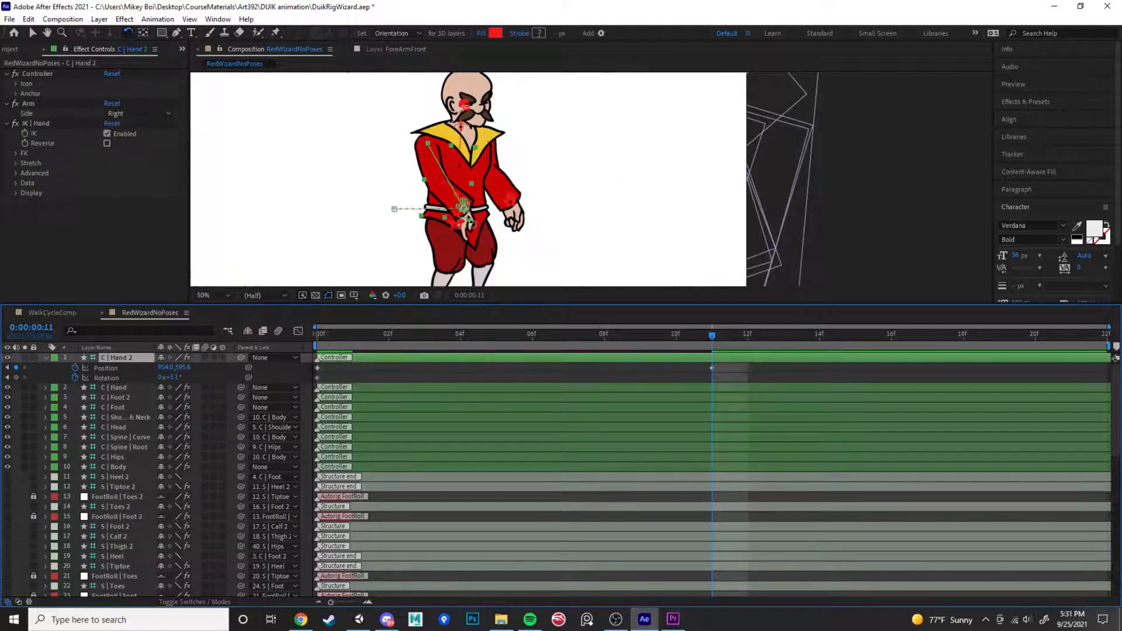
{"action": "left_click_drag", "start_coordinate": [471, 223], "coordinate": [493, 225]}
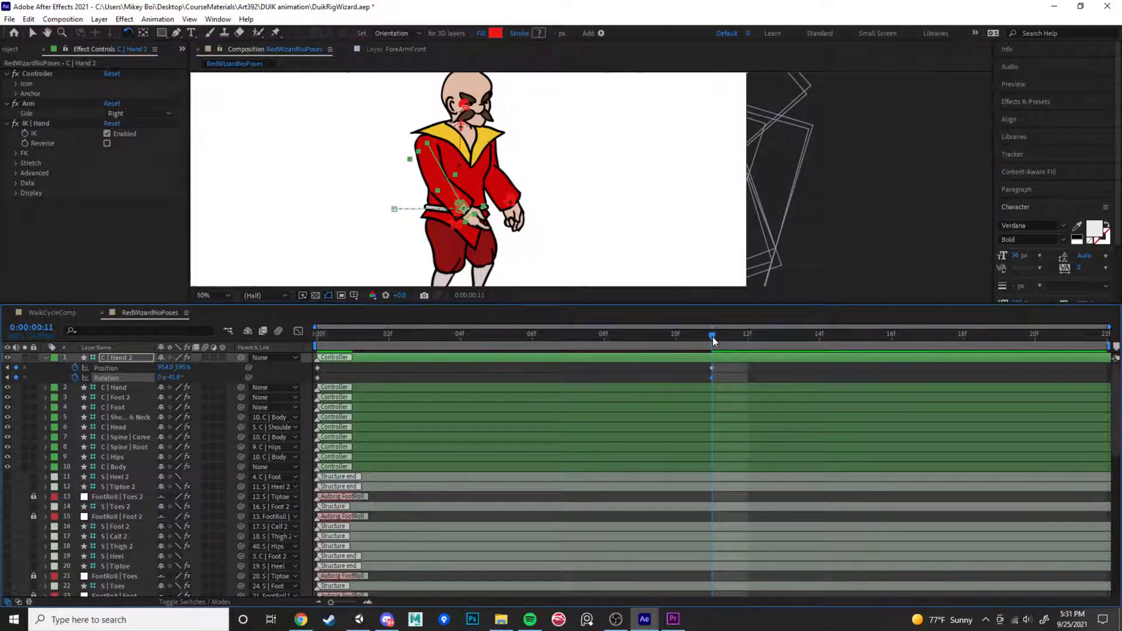
{"action": "left_click", "coordinate": [681, 338]}
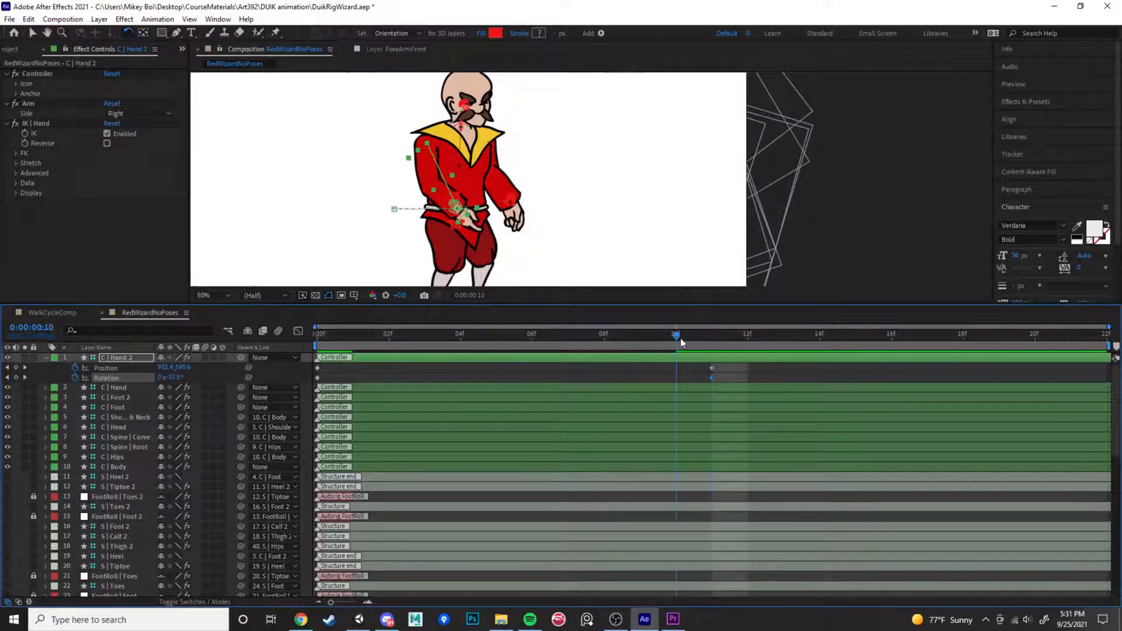
{"action": "left_click_drag", "start_coordinate": [641, 341], "coordinate": [334, 346]}
{"action": "key", "text": "space"}
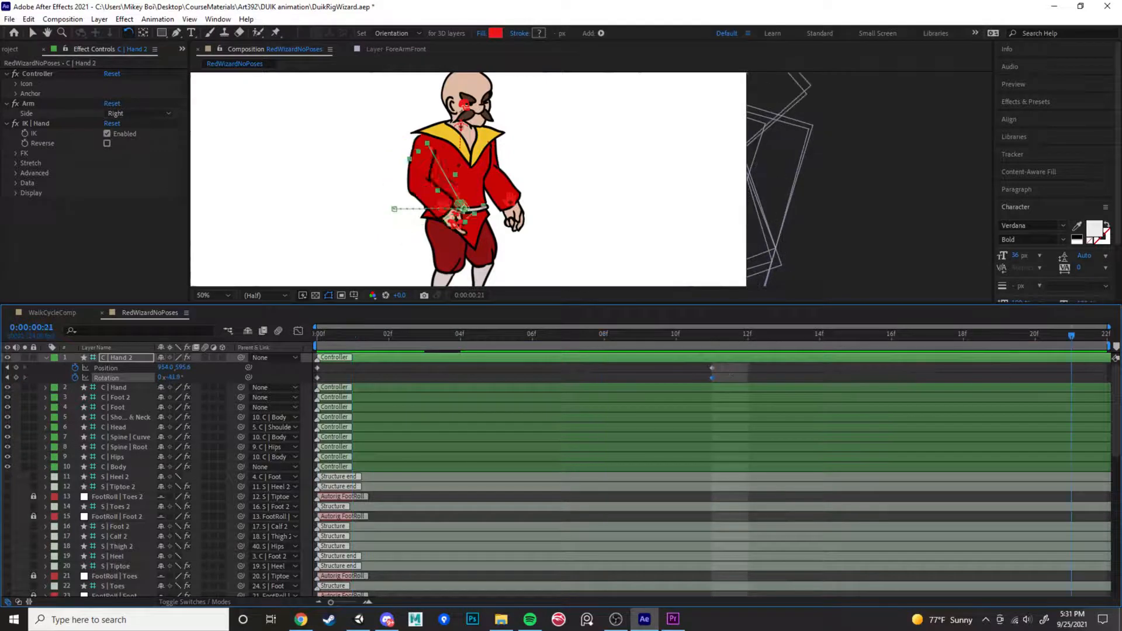
{"action": "key", "text": "space"}
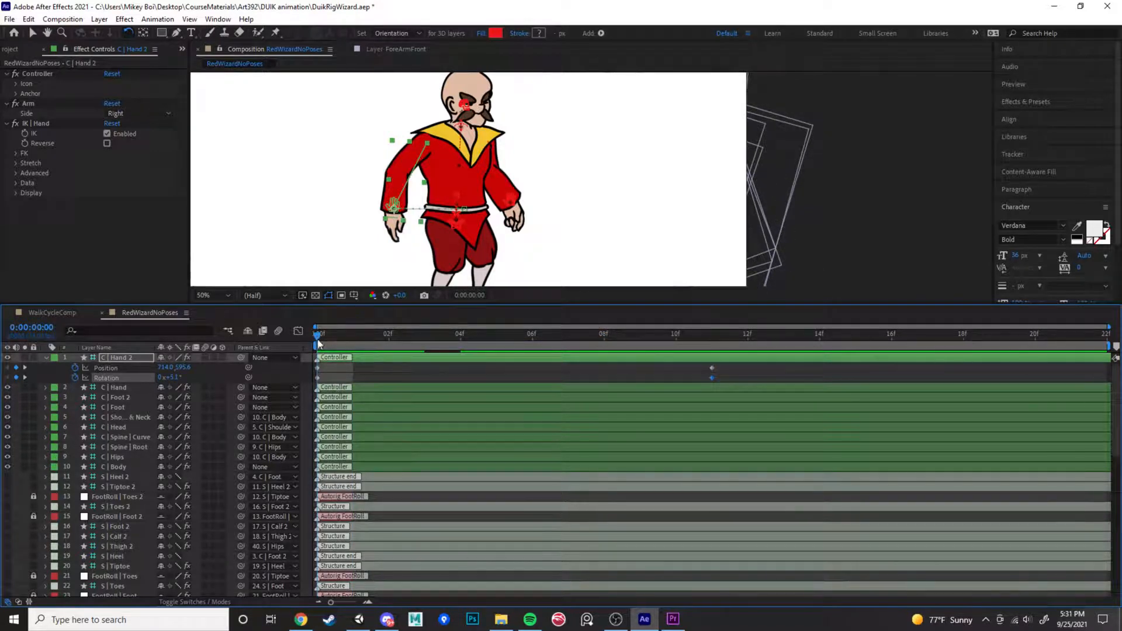
{"action": "key", "text": "space"}
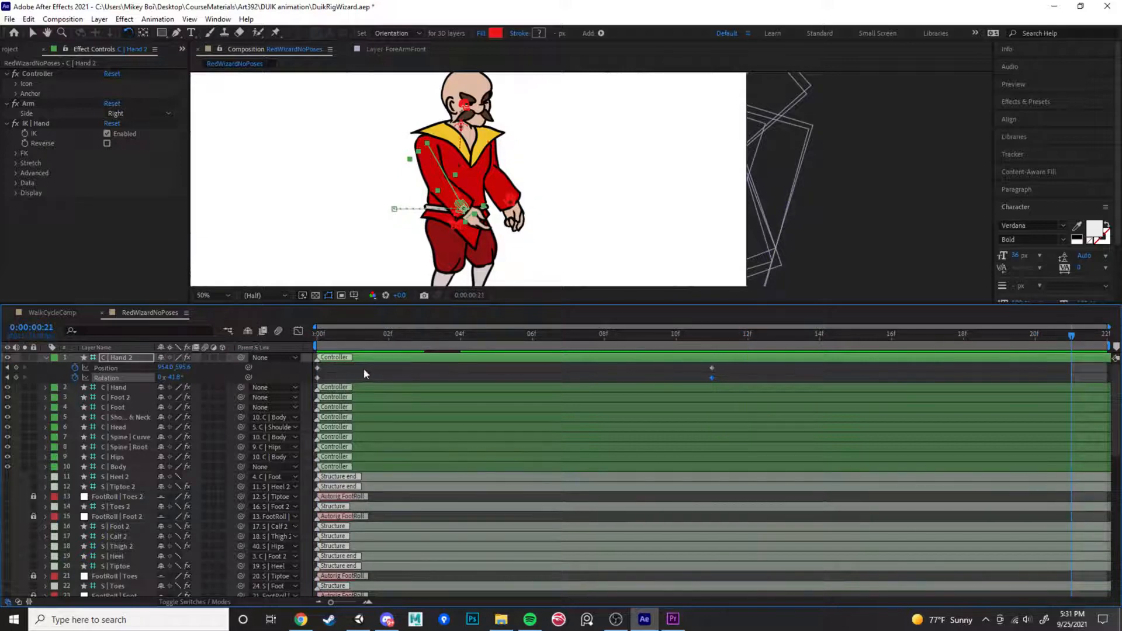
Copy the C | Hand 2 Position and Rotation keyframes from frame 0 to frame 21 and scrub through the arm swing
{"action": "left_click_drag", "start_coordinate": [329, 364], "coordinate": [313, 383]}
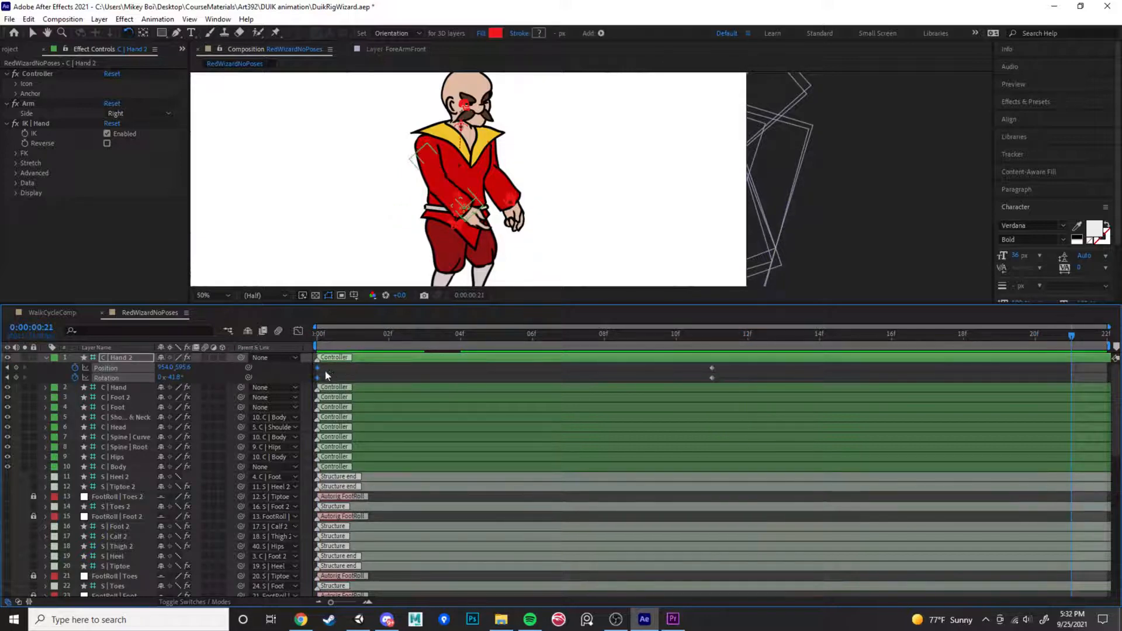
{"action": "key", "text": "ctrl+c"}
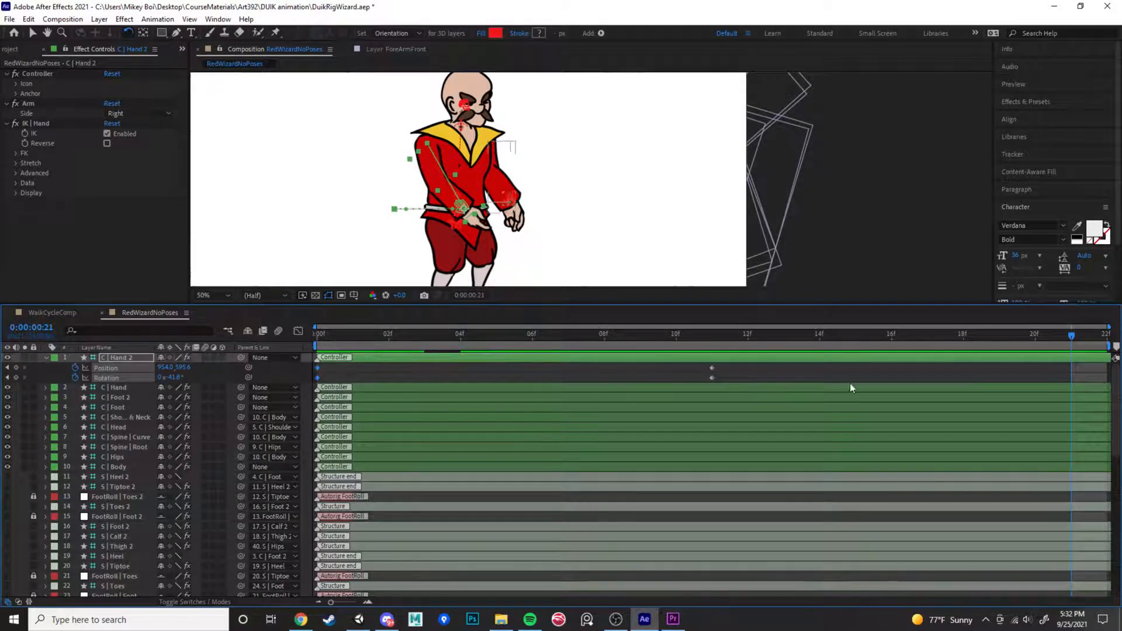
{"action": "key", "text": "ctrl+v"}
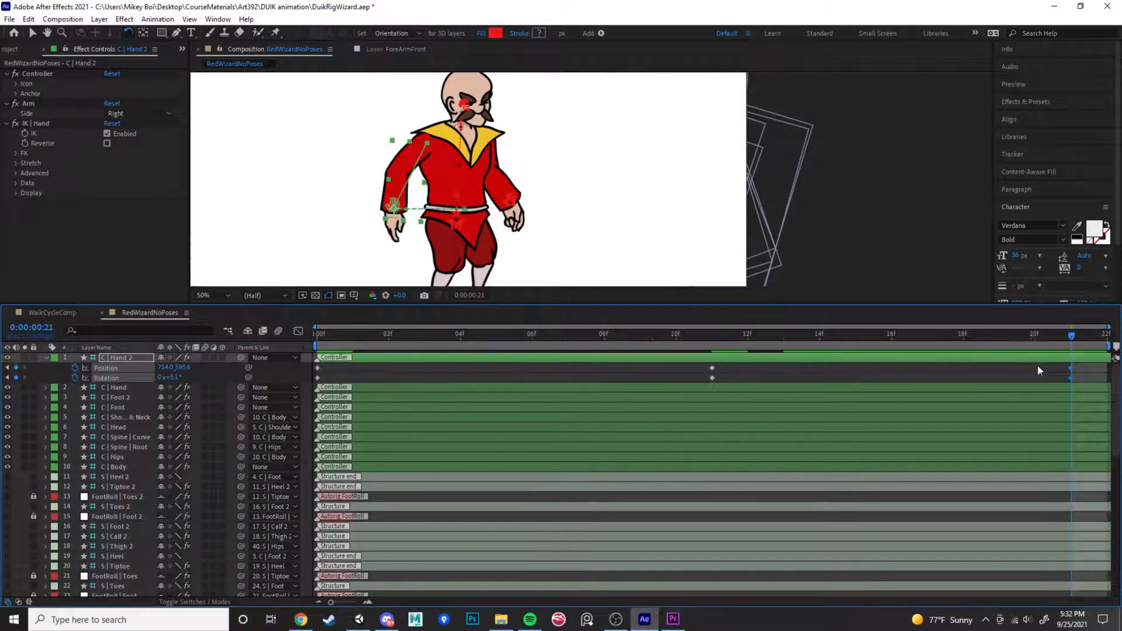
{"action": "left_click_drag", "start_coordinate": [876, 340], "coordinate": [304, 346]}
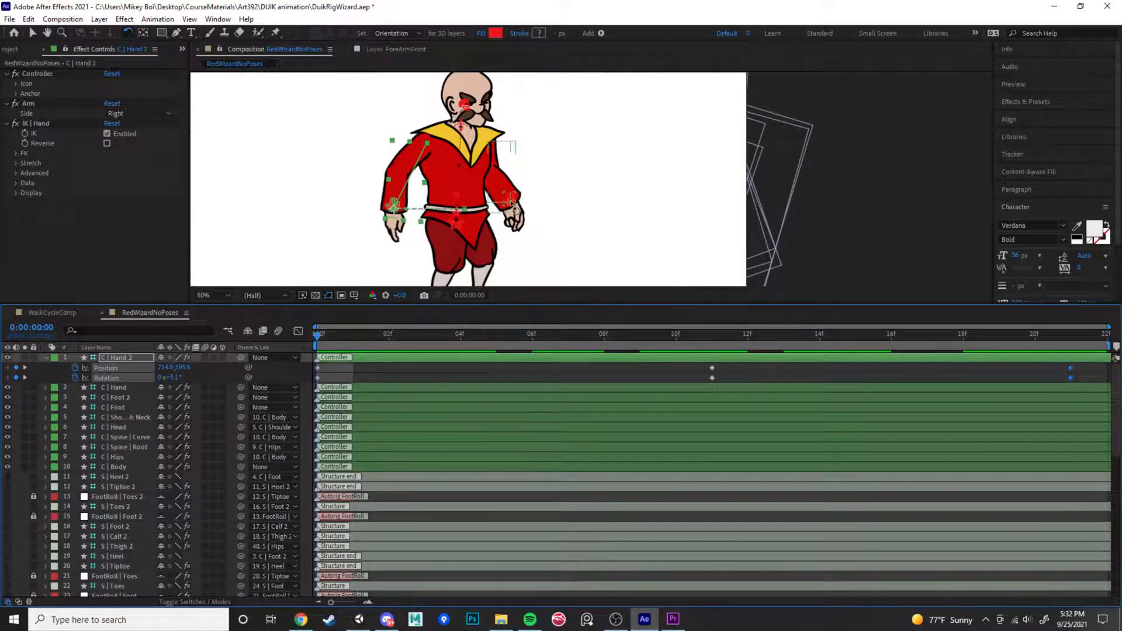
Set initial Position and Rotation keyframes on the C | Foot 2 controller at frame 0
{"action": "scroll", "coordinate": [468, 143], "scroll_direction": "down", "scroll_amount": 2}
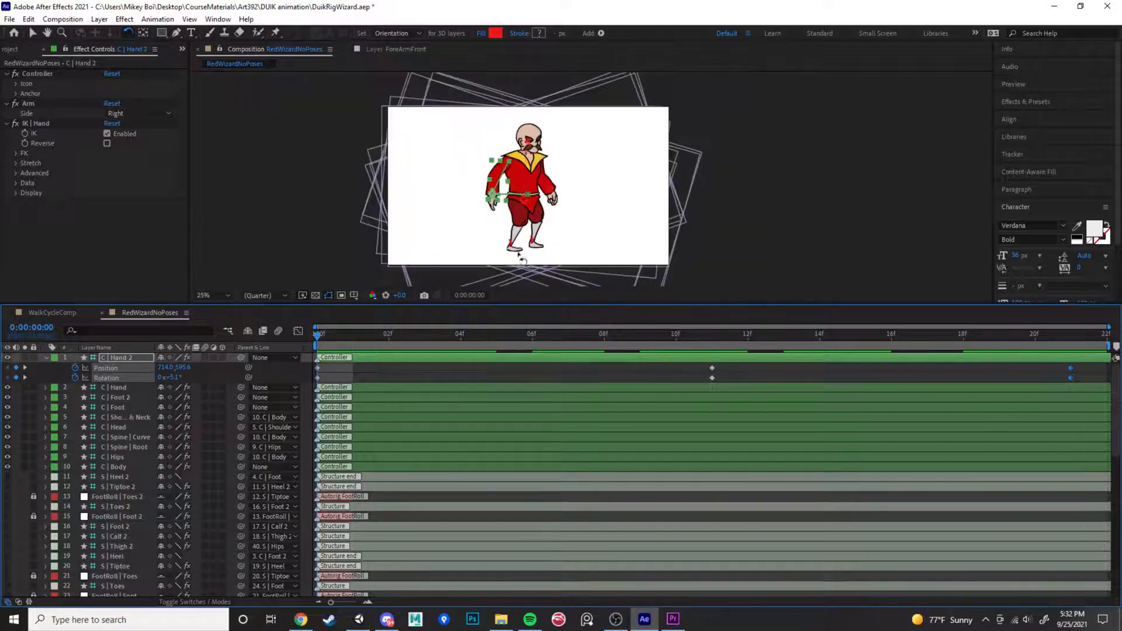
{"action": "scroll", "coordinate": [768, 201], "scroll_direction": "down", "scroll_amount": 1}
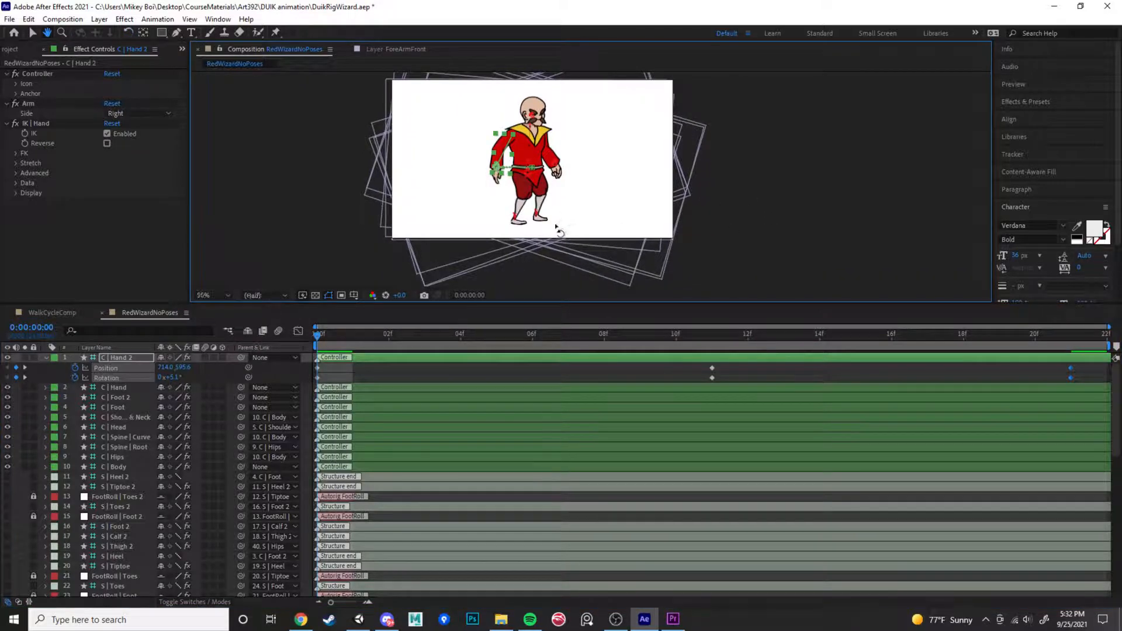
{"action": "scroll", "coordinate": [557, 233], "scroll_direction": "up", "scroll_amount": 2}
{"action": "left_click", "coordinate": [438, 256]}
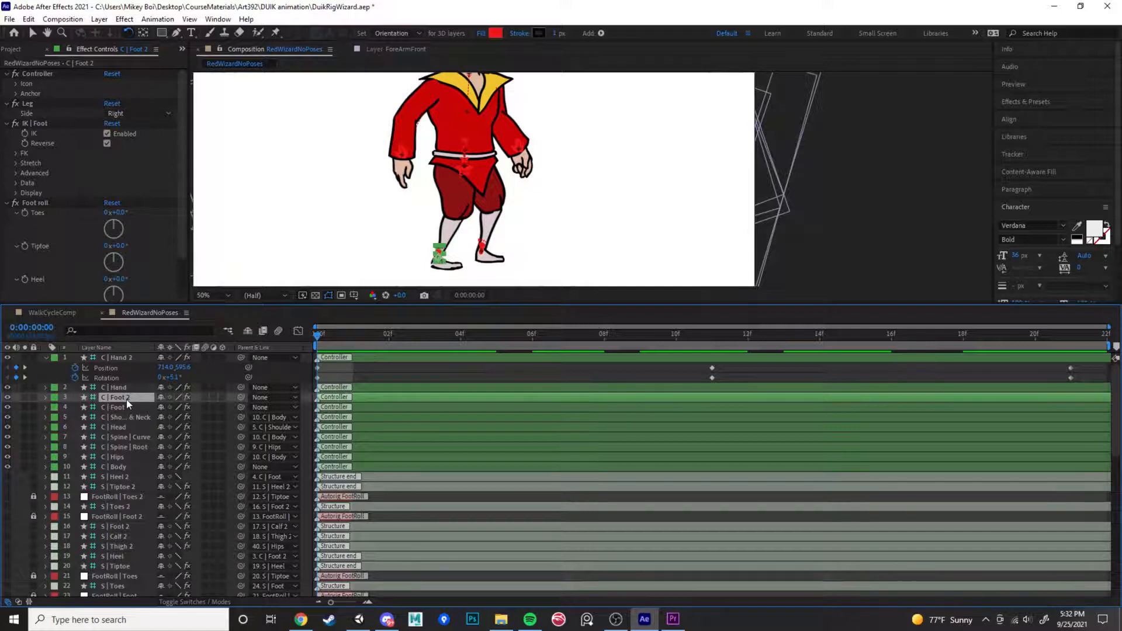
{"action": "key", "text": "p"}
{"action": "key", "text": "shift+r"}
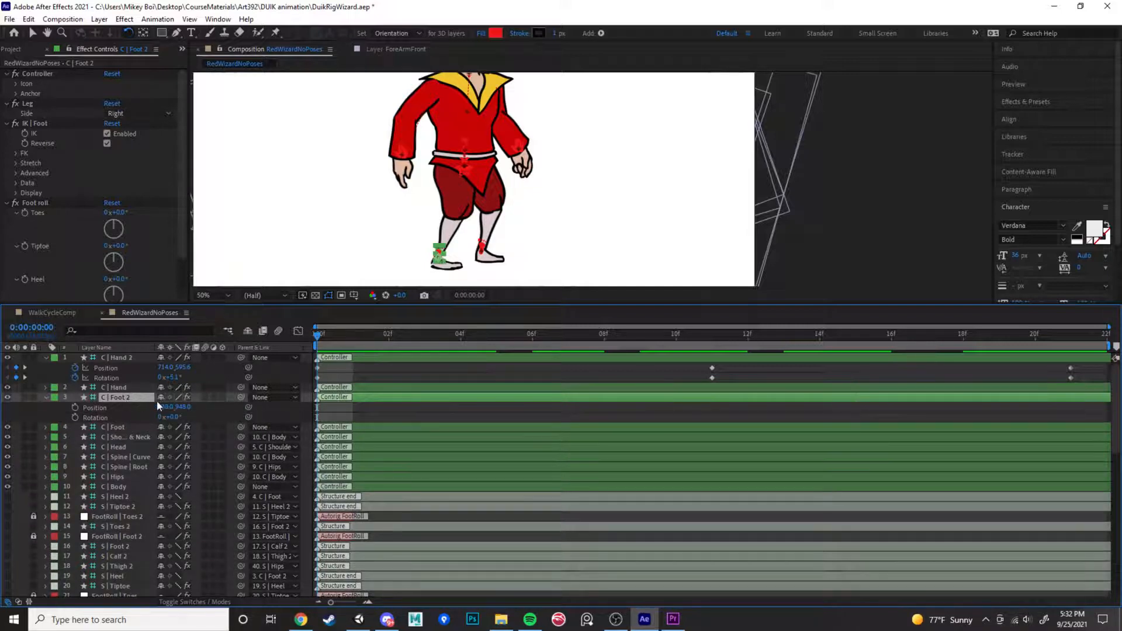
{"action": "left_click", "coordinate": [76, 408]}
{"action": "left_click", "coordinate": [76, 417]}
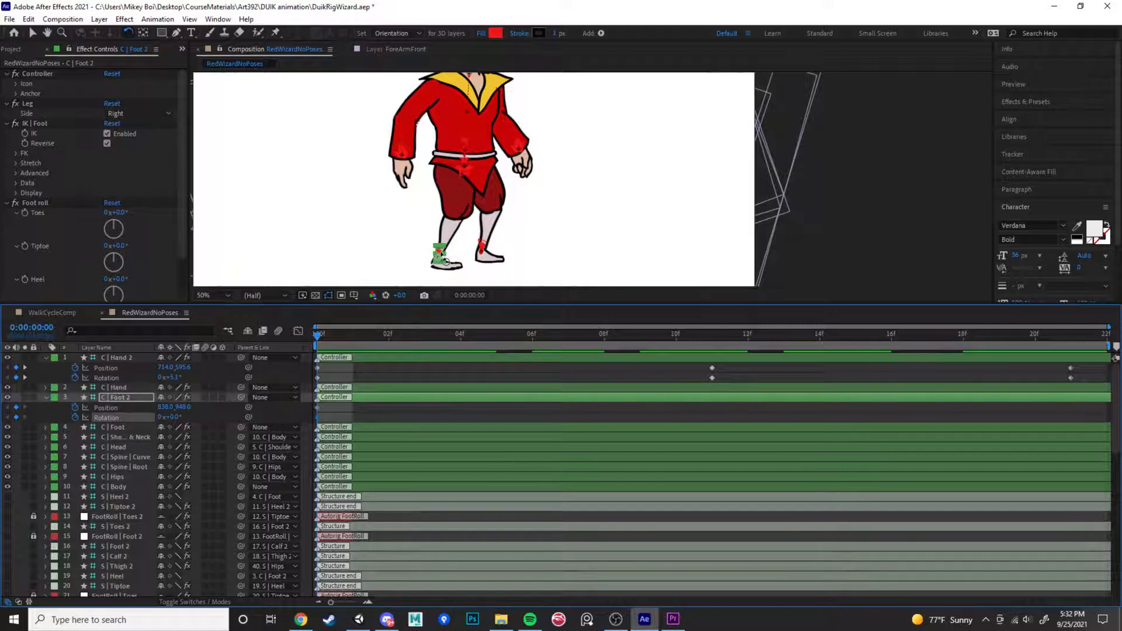
Move the C | Foot 2 controller forward to about 962, 948 at frame 0
{"action": "key", "text": "v"}
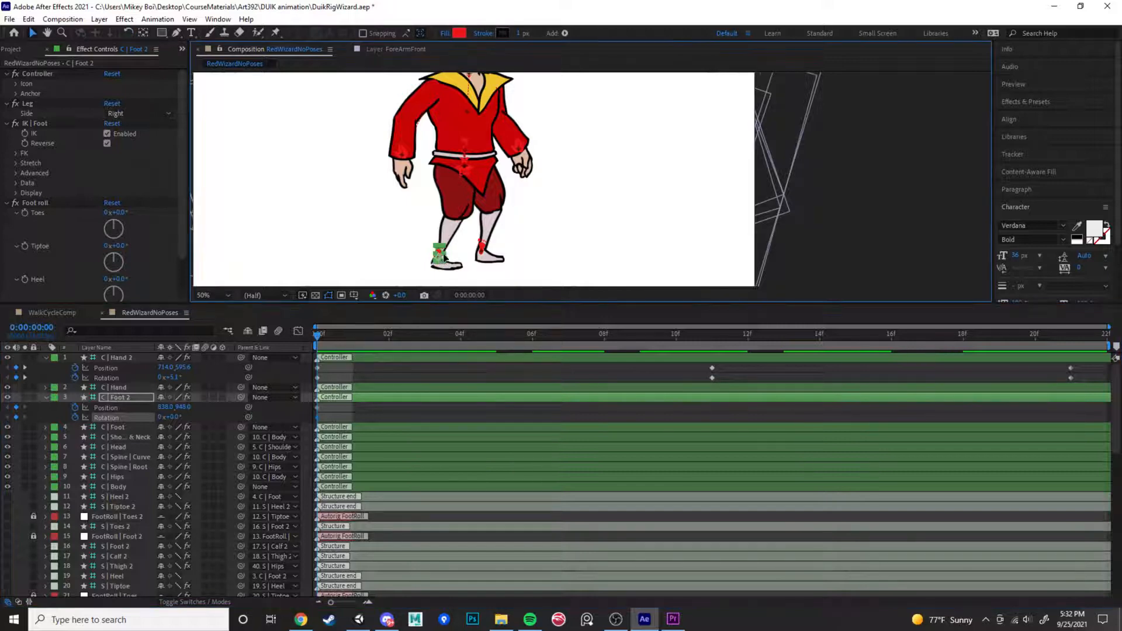
{"action": "left_click_drag", "start_coordinate": [442, 258], "coordinate": [491, 258]}
{"action": "left_click_drag", "start_coordinate": [481, 261], "coordinate": [476, 259]}
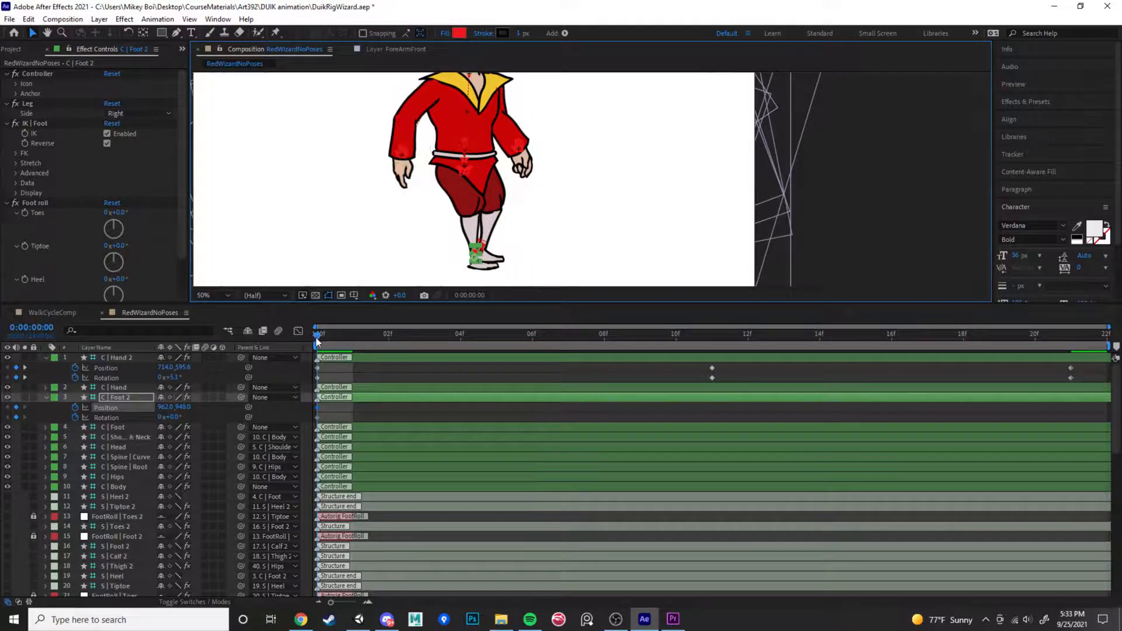
Move the C | Foot 2 controller far back to about 526, 954 at frame 11
{"action": "left_click_drag", "start_coordinate": [317, 338], "coordinate": [702, 370]}
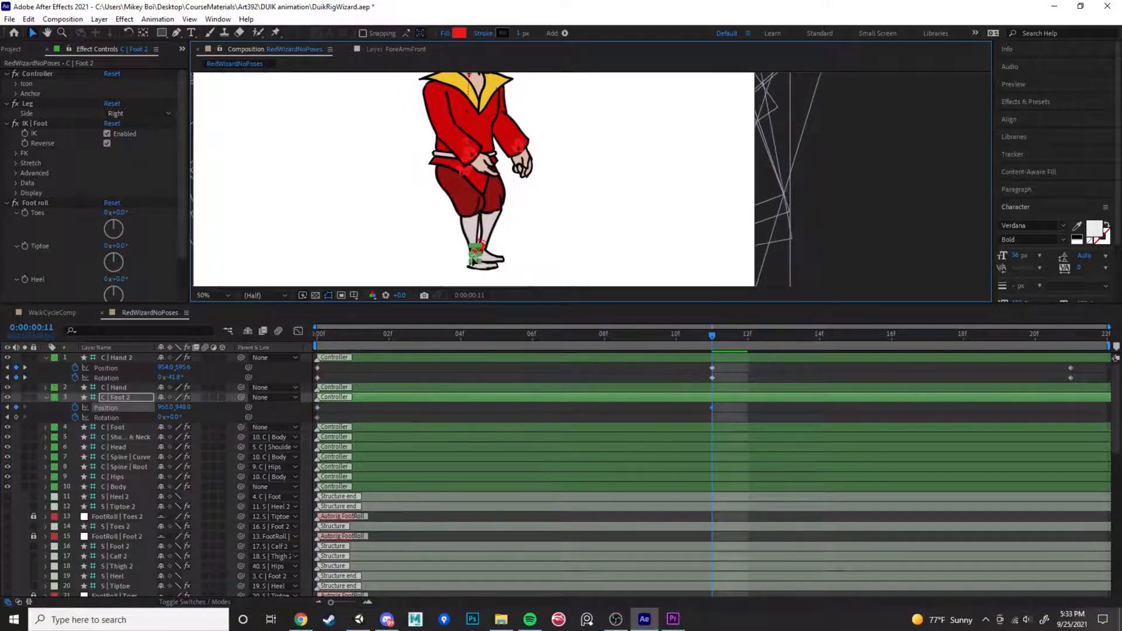
{"action": "left_click_drag", "start_coordinate": [475, 262], "coordinate": [403, 278]}
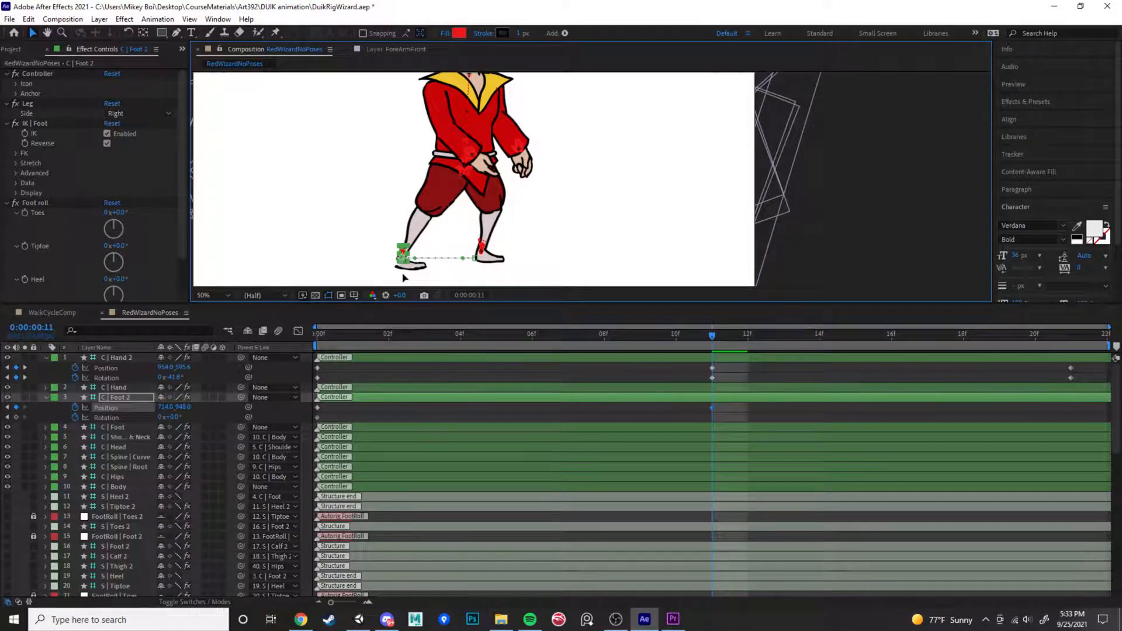
{"action": "left_click_drag", "start_coordinate": [402, 257], "coordinate": [349, 261]}
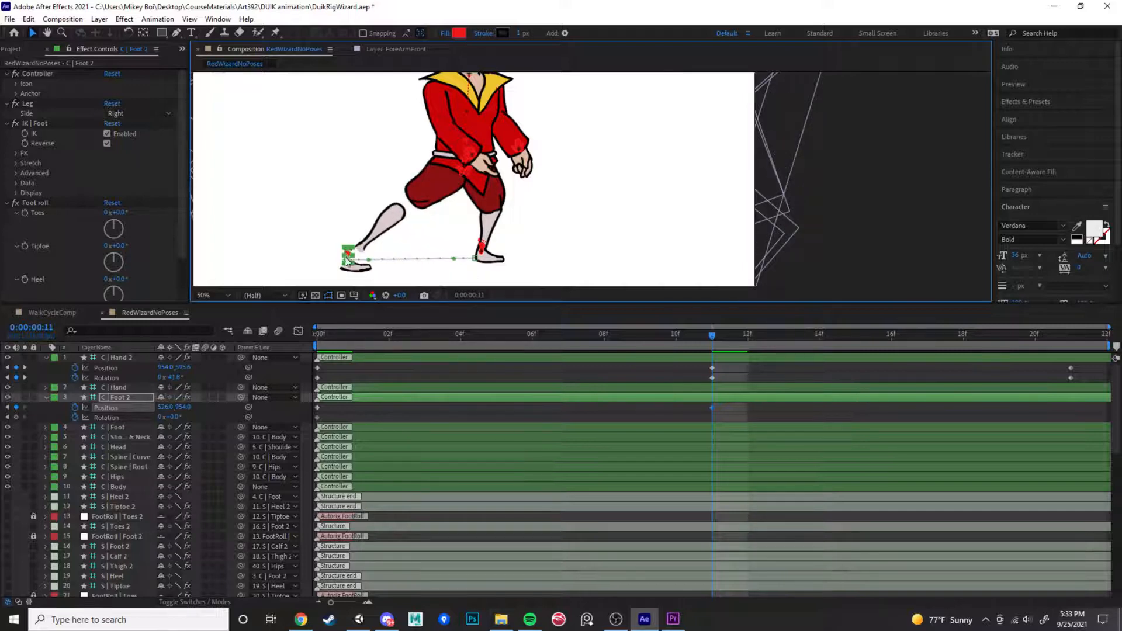
Disable Auto-Stretch in the C | Foot 2 IK settings and bring the foot in to about 784, 948 at frame 11
{"action": "scroll", "coordinate": [33, 224], "scroll_direction": "down", "scroll_amount": 3}
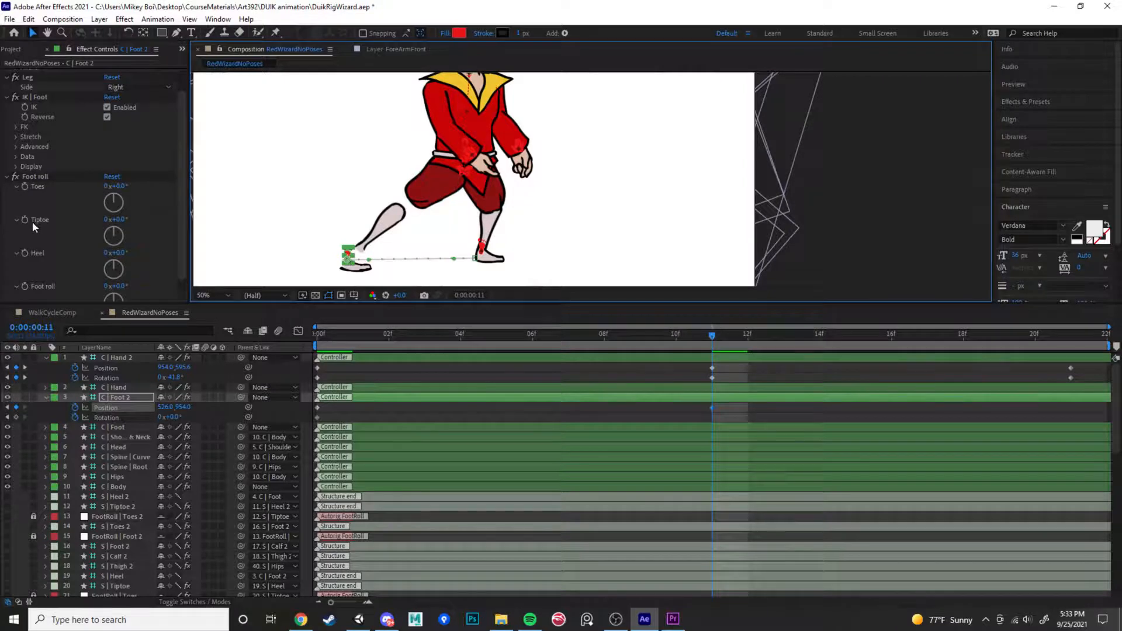
{"action": "scroll", "coordinate": [32, 224], "scroll_direction": "up", "scroll_amount": 3}
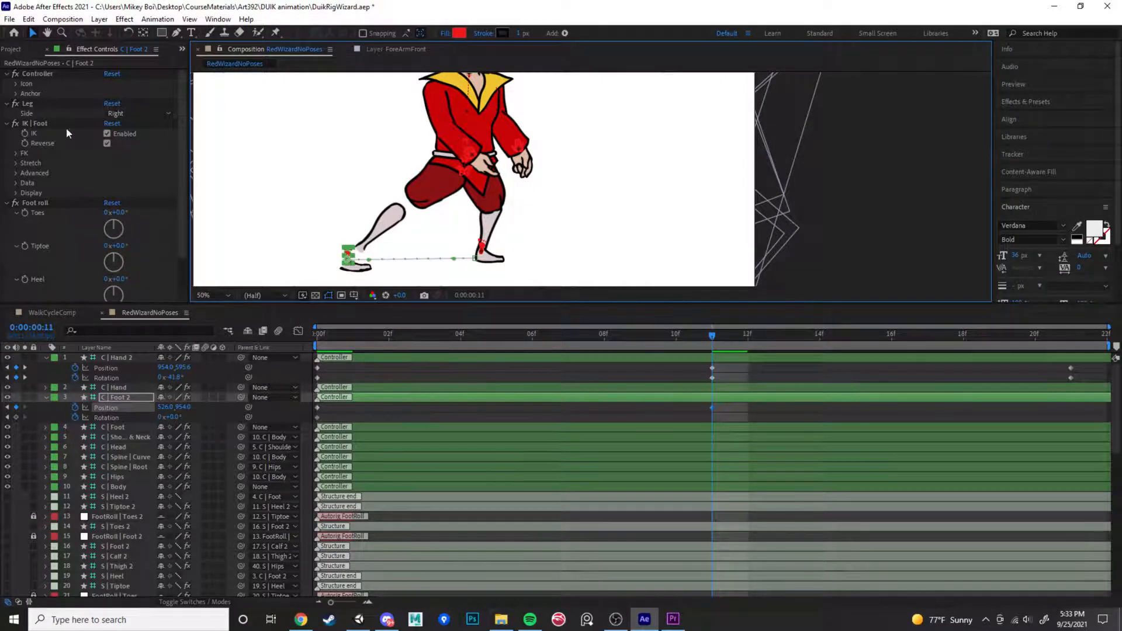
{"action": "left_click", "coordinate": [16, 164]}
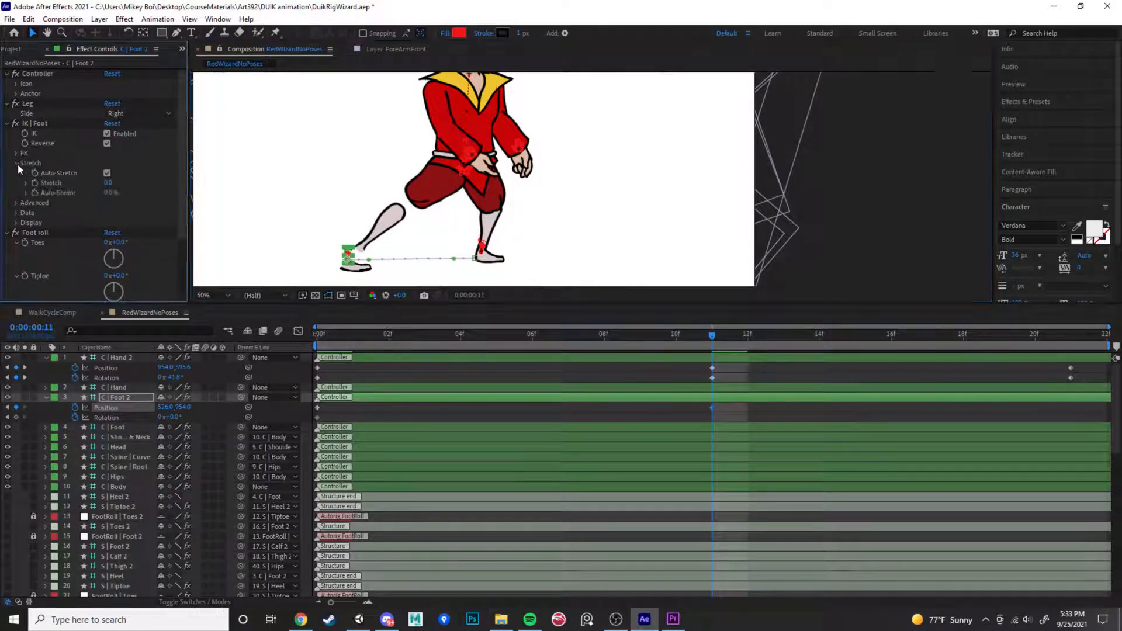
{"action": "left_click", "coordinate": [107, 176]}
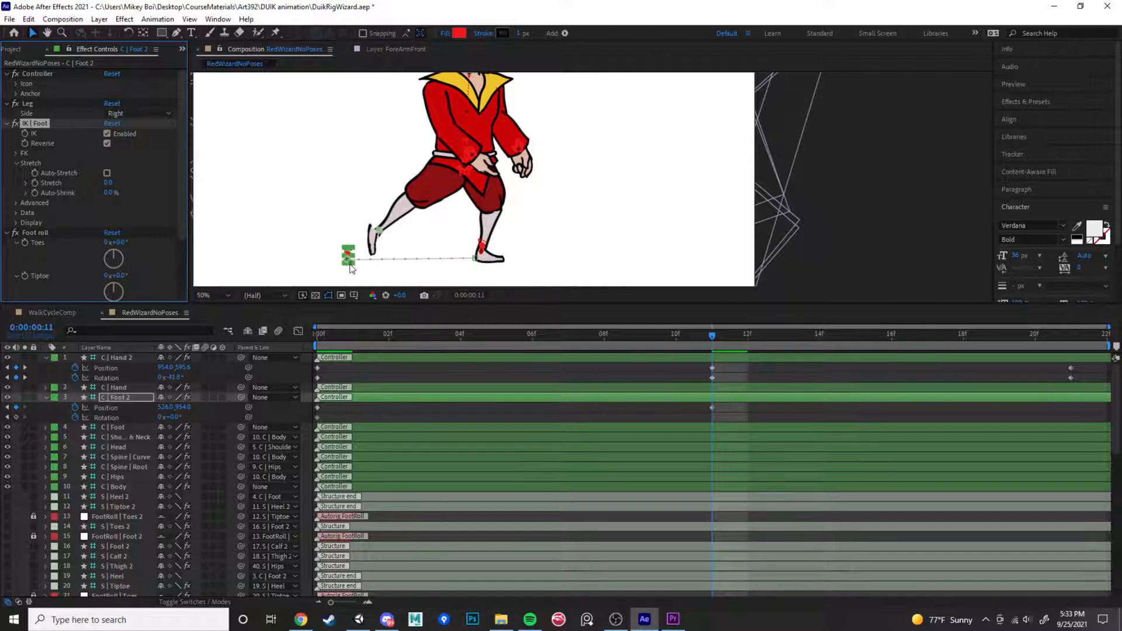
{"action": "left_click_drag", "start_coordinate": [349, 264], "coordinate": [425, 260]}
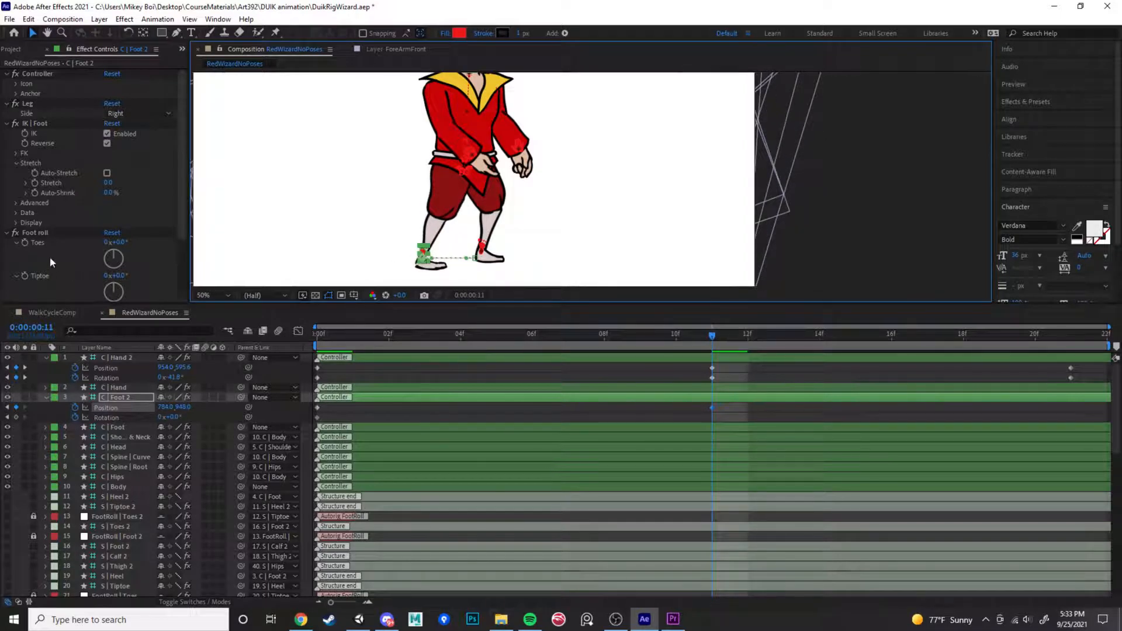
{"action": "scroll", "coordinate": [51, 257], "scroll_direction": "down", "scroll_amount": 2}
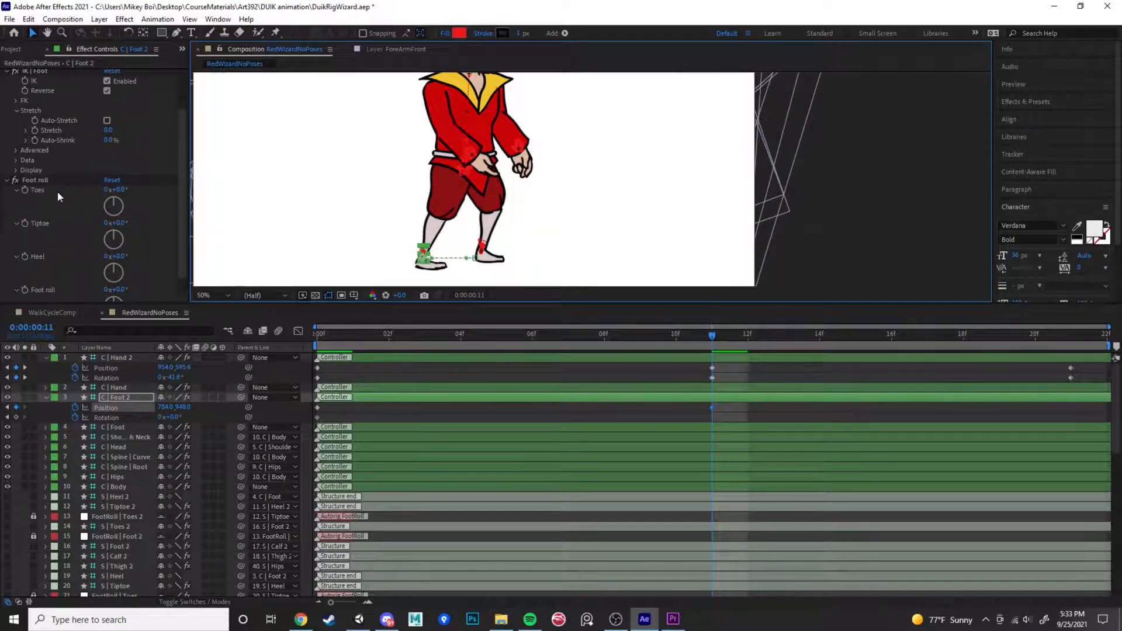
Set the C | Foot 2 Foot roll to about 47° and move the controller back to about 708, 948 at frame 11
{"action": "left_click_drag", "start_coordinate": [120, 190], "coordinate": [128, 190]}
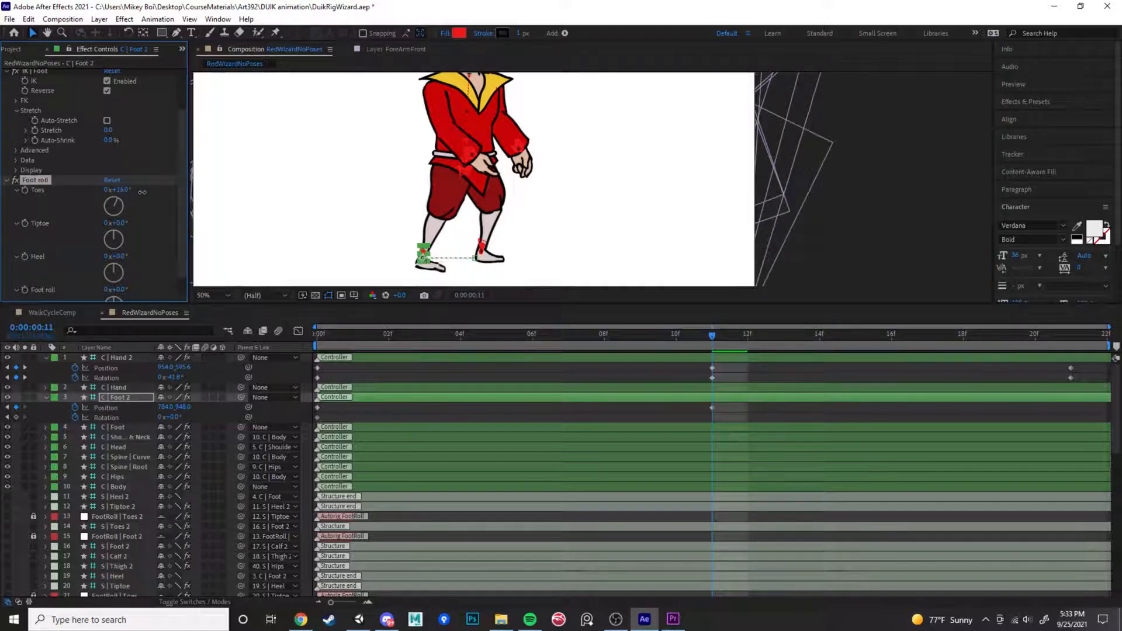
{"action": "key", "text": "ctrl+z"}
{"action": "scroll", "coordinate": [132, 237], "scroll_direction": "down", "scroll_amount": 1}
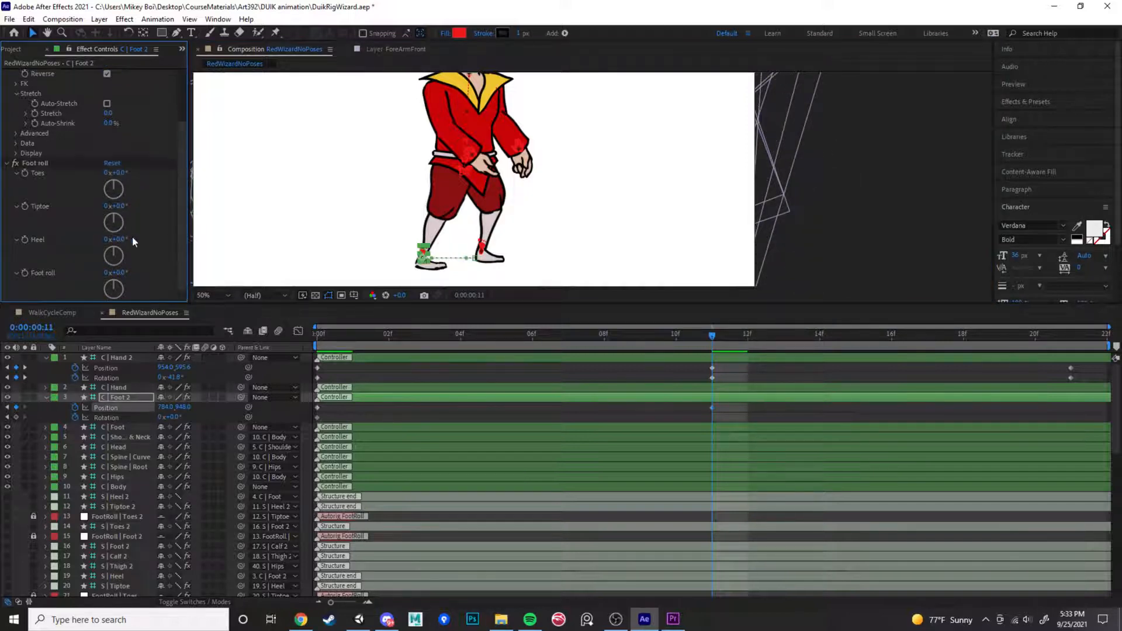
{"action": "left_click_drag", "start_coordinate": [116, 272], "coordinate": [147, 272]}
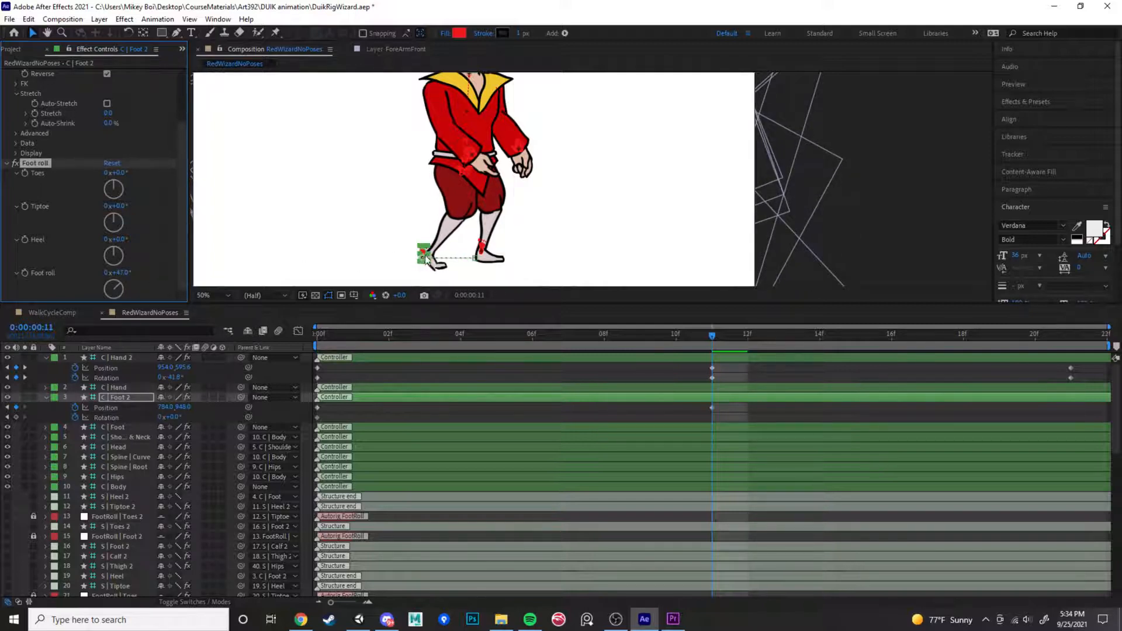
{"action": "left_click_drag", "start_coordinate": [423, 254], "coordinate": [402, 258]}
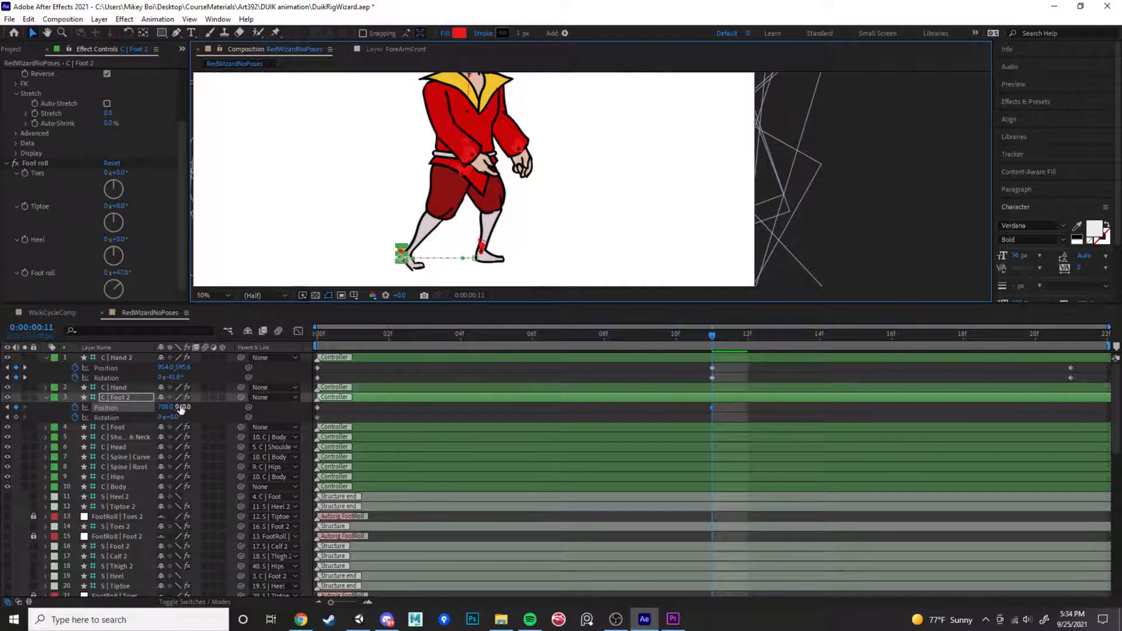
{"action": "mouse_move", "coordinate": [182, 407]}
{"action": "left_mouse_down"}
{"action": "mouse_move", "coordinate": [198, 406]}
{"action": "mouse_move", "coordinate": [168, 413]}
{"action": "mouse_move", "coordinate": [177, 409]}
{"action": "left_mouse_up"}
{"action": "key", "text": "ctrl+z"}
{"action": "key", "text": "ctrl+z"}
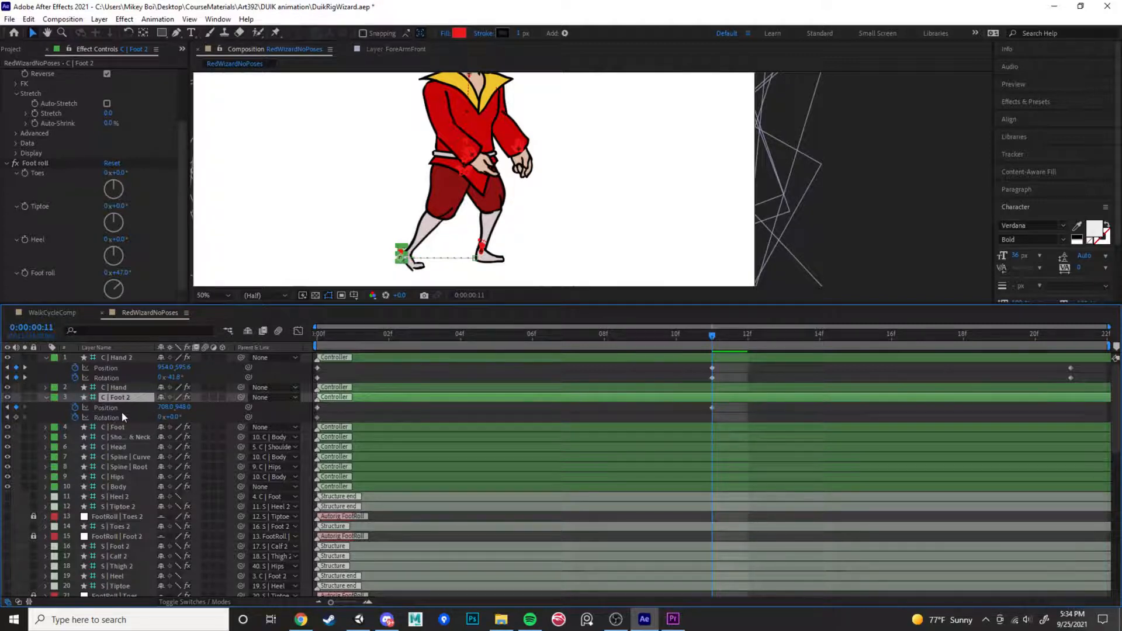
{"action": "key", "text": "u"}
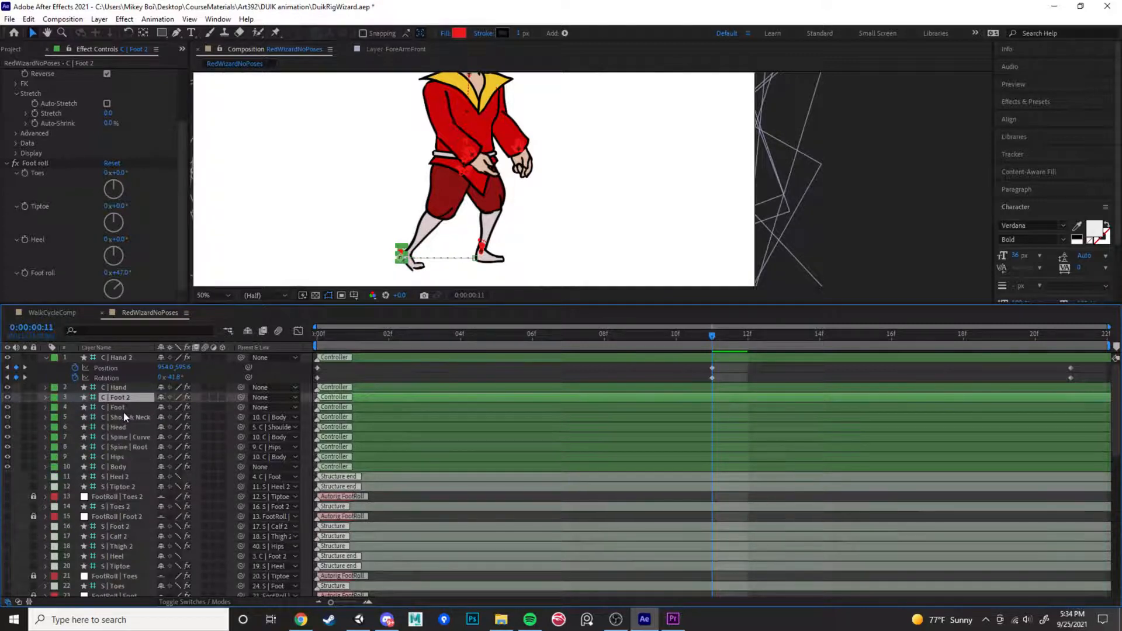
{"action": "key", "text": "u"}
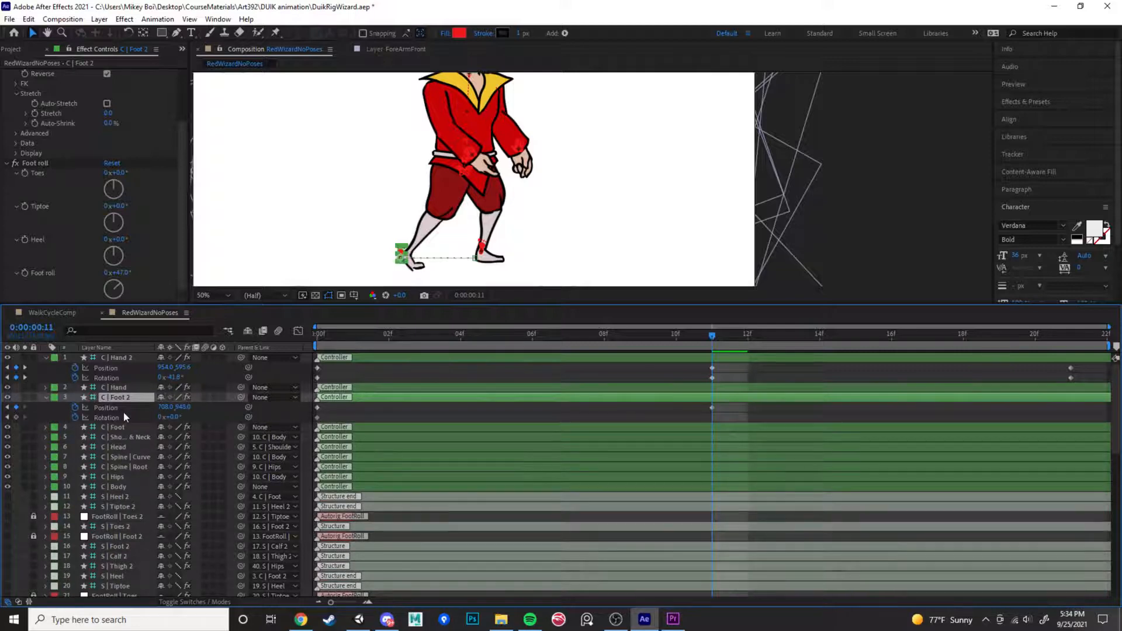
{"action": "key", "text": "u"}
{"action": "key", "text": "u"}
{"action": "key", "text": "u"}
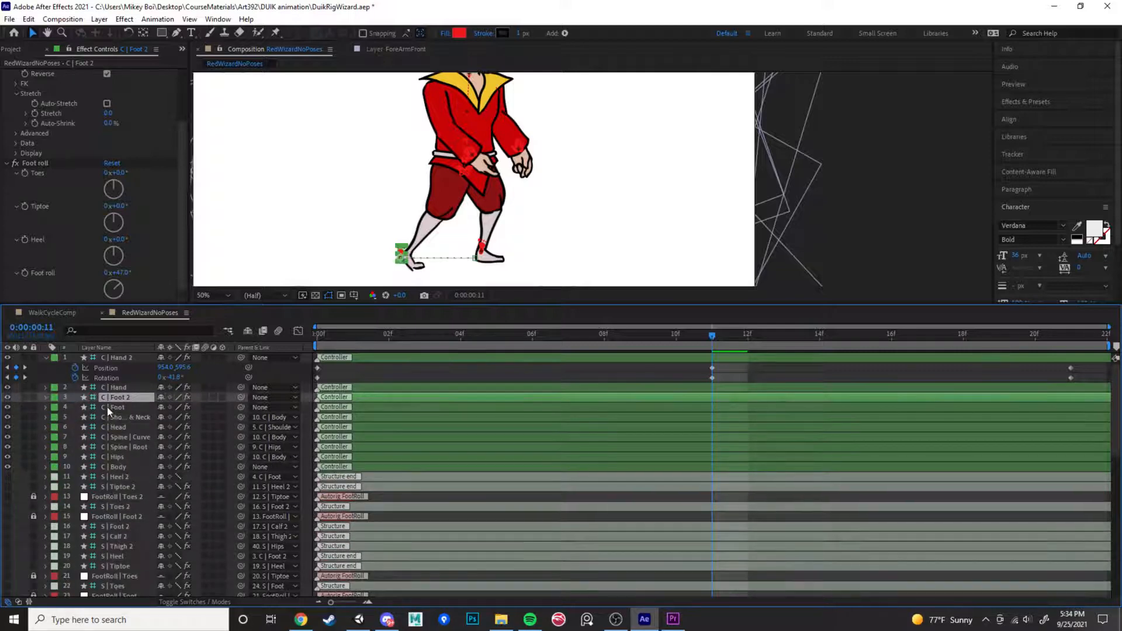
{"action": "key", "text": "u"}
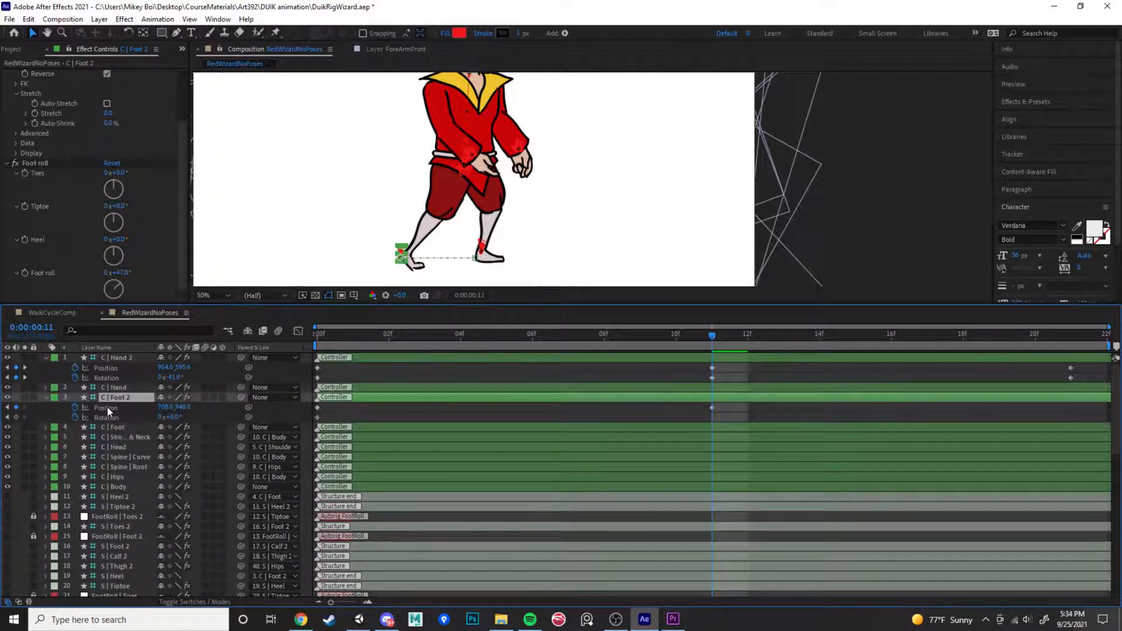
Add Foot roll and Rotation keyframes to C | Foot 2 at frame 11 and save the project
{"action": "left_click", "coordinate": [25, 272]}
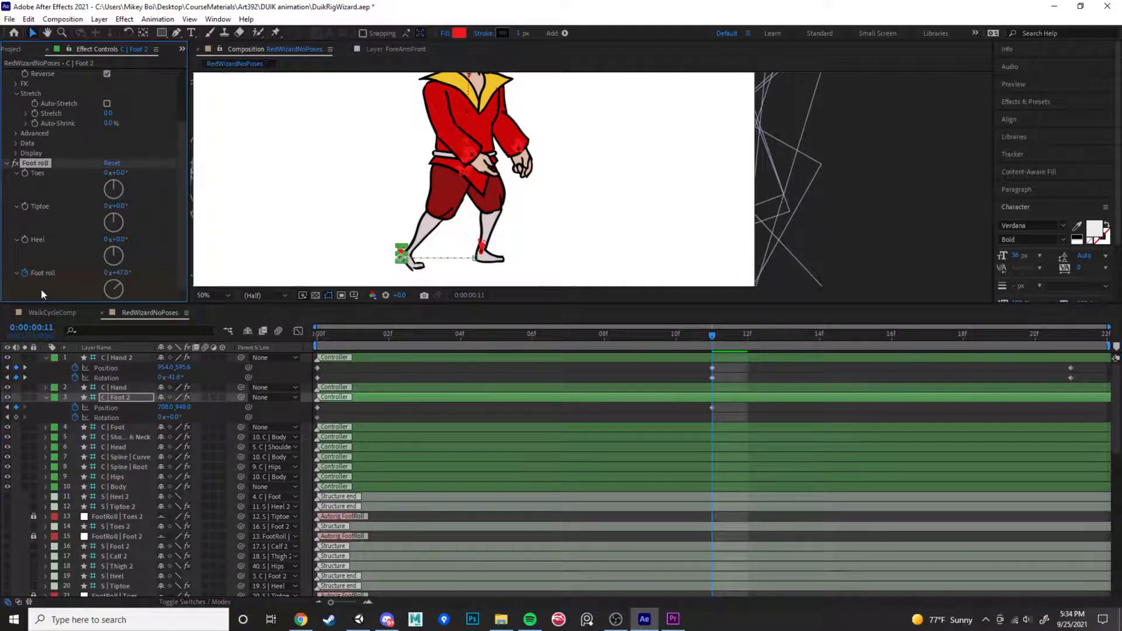
{"action": "key", "text": "u"}
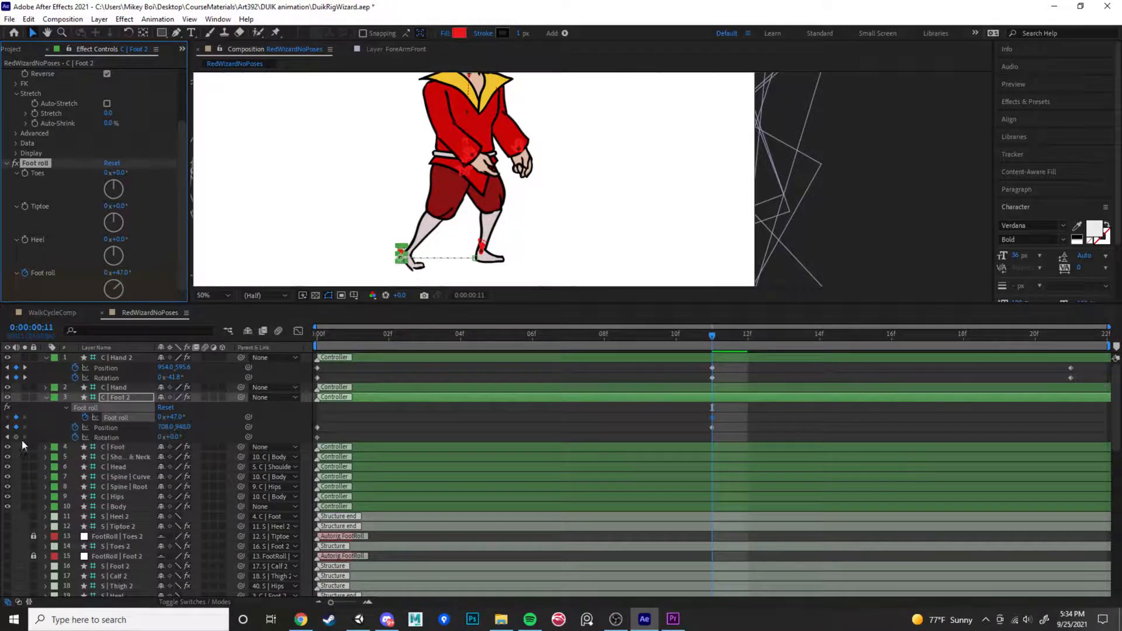
{"action": "key", "text": "ctrl+s"}
{"action": "left_click", "coordinate": [15, 438]}
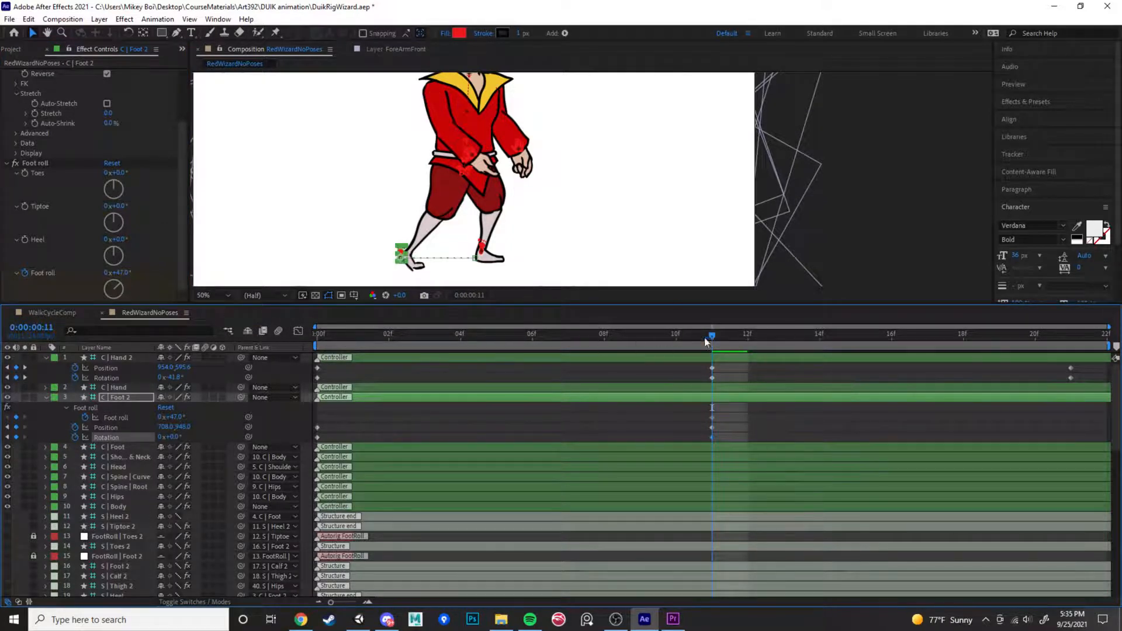
Set the C | Foot 2 Foot roll to 0° at frame 0
{"action": "left_click_drag", "start_coordinate": [707, 342], "coordinate": [296, 344]}
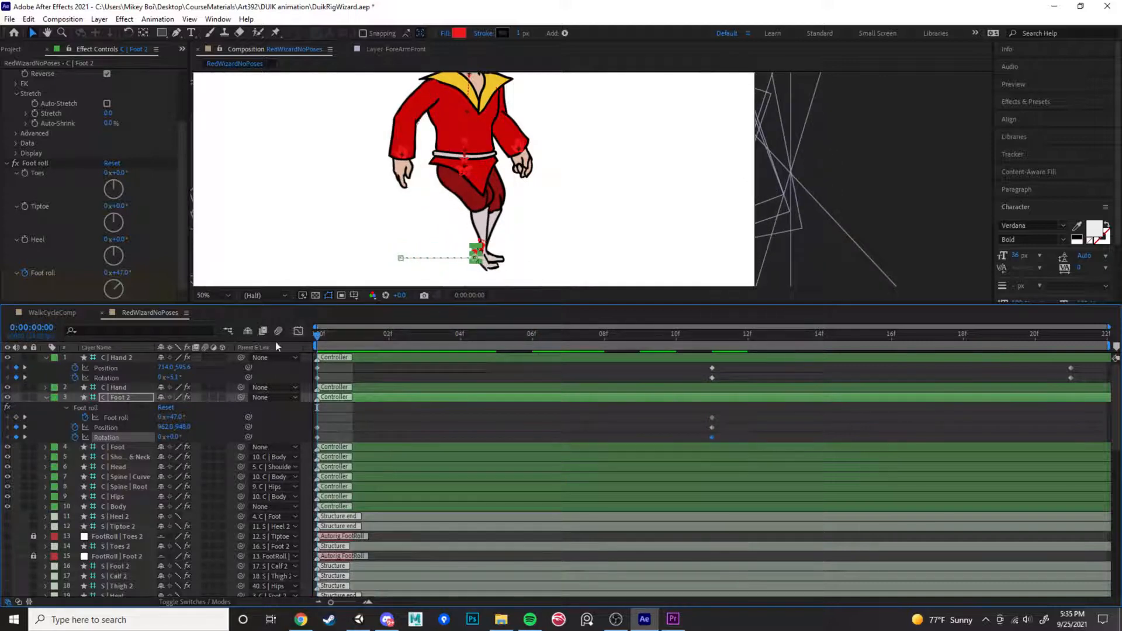
{"action": "left_click_drag", "start_coordinate": [174, 418], "coordinate": [164, 418]}
{"action": "left_click", "coordinate": [175, 418]}
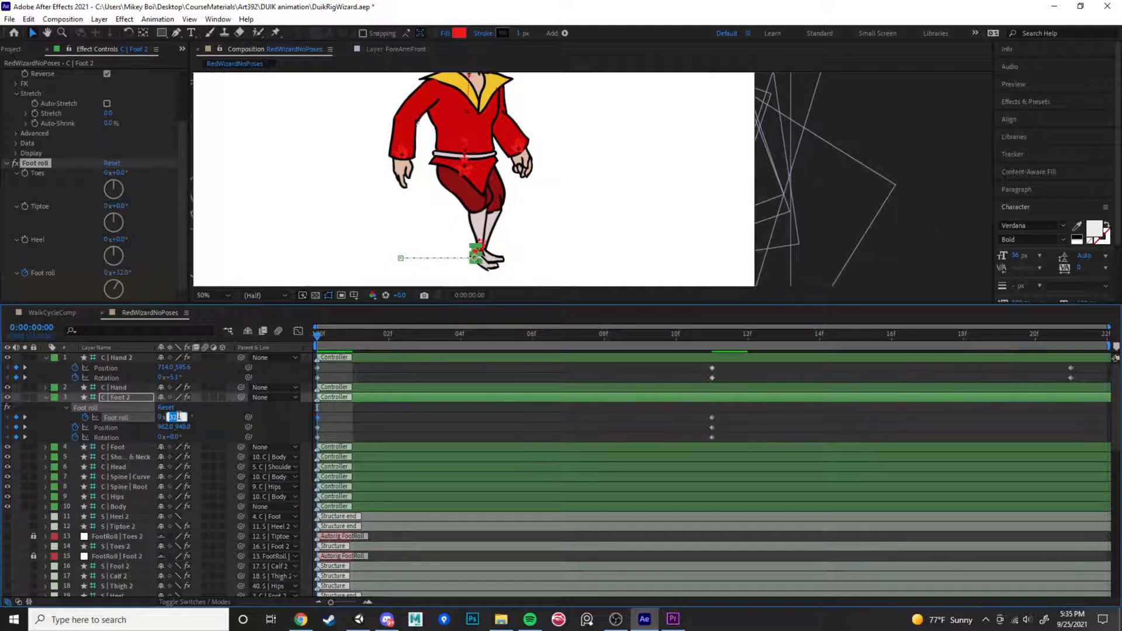
{"action": "type", "text": "0"}
{"action": "key", "text": "Return"}
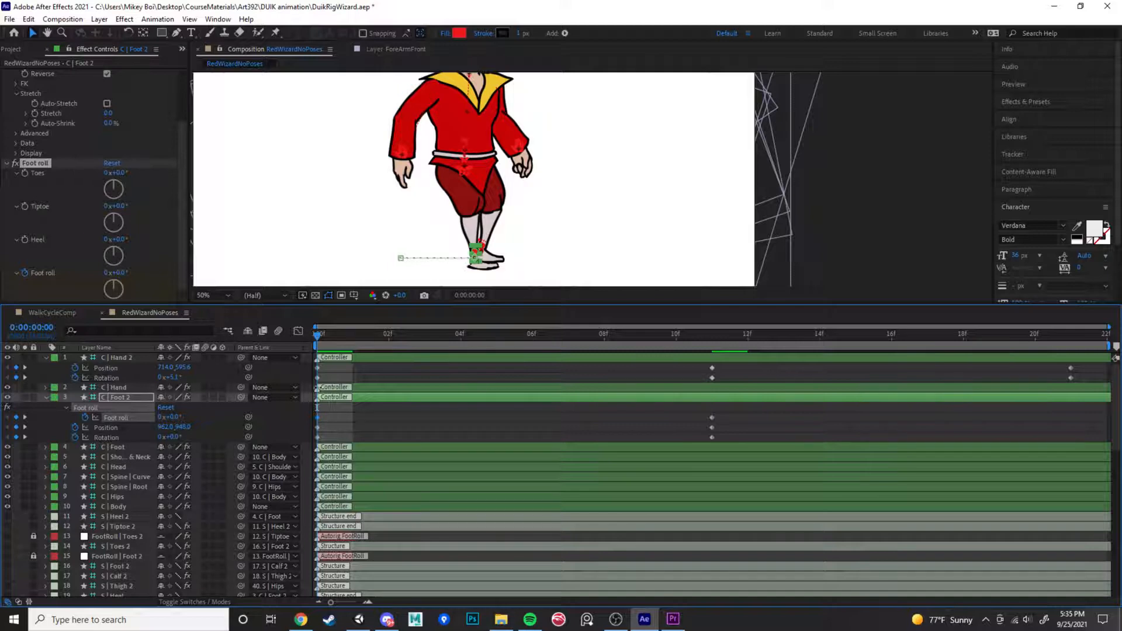
Copy the C | Foot 2 Foot roll, Position and Rotation keyframes from frame 0 to frame 21
{"action": "left_click_drag", "start_coordinate": [354, 344], "coordinate": [568, 357]}
{"action": "left_click_drag", "start_coordinate": [639, 370], "coordinate": [1065, 410]}
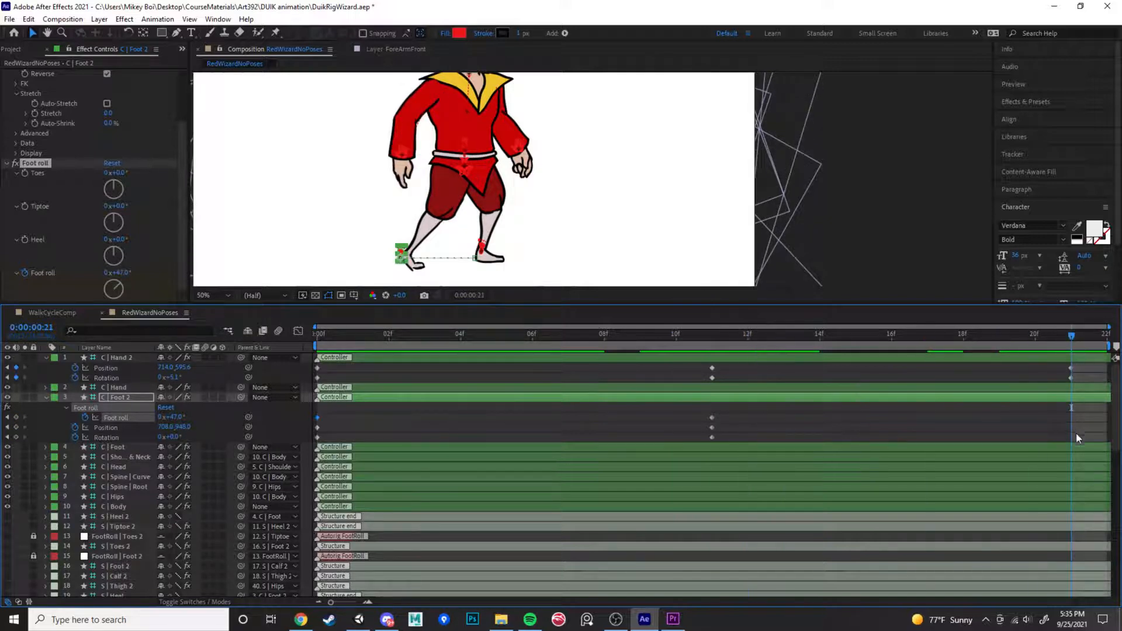
{"action": "left_click_drag", "start_coordinate": [346, 408], "coordinate": [312, 452]}
{"action": "key", "text": "ctrl+c"}
{"action": "key", "text": "ctrl+v"}
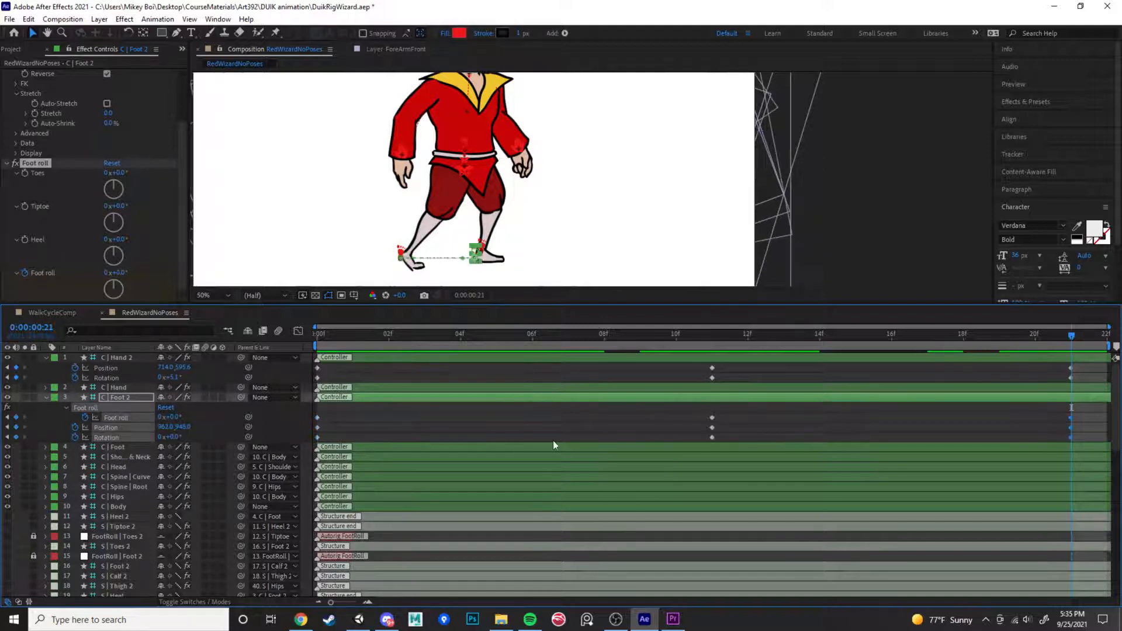
At frame 15, raise the C | Foot 2 controller to about 810, 879 and set its Foot roll to 0°
{"action": "left_click", "coordinate": [1012, 335]}
{"action": "key", "text": "space"}
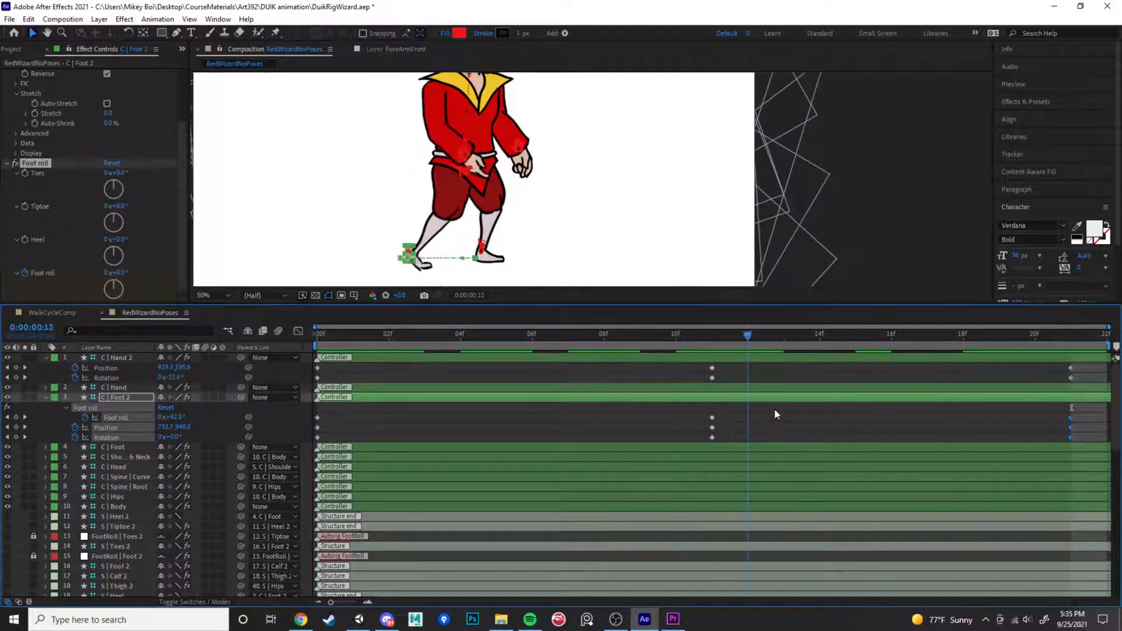
{"action": "key", "text": "space"}
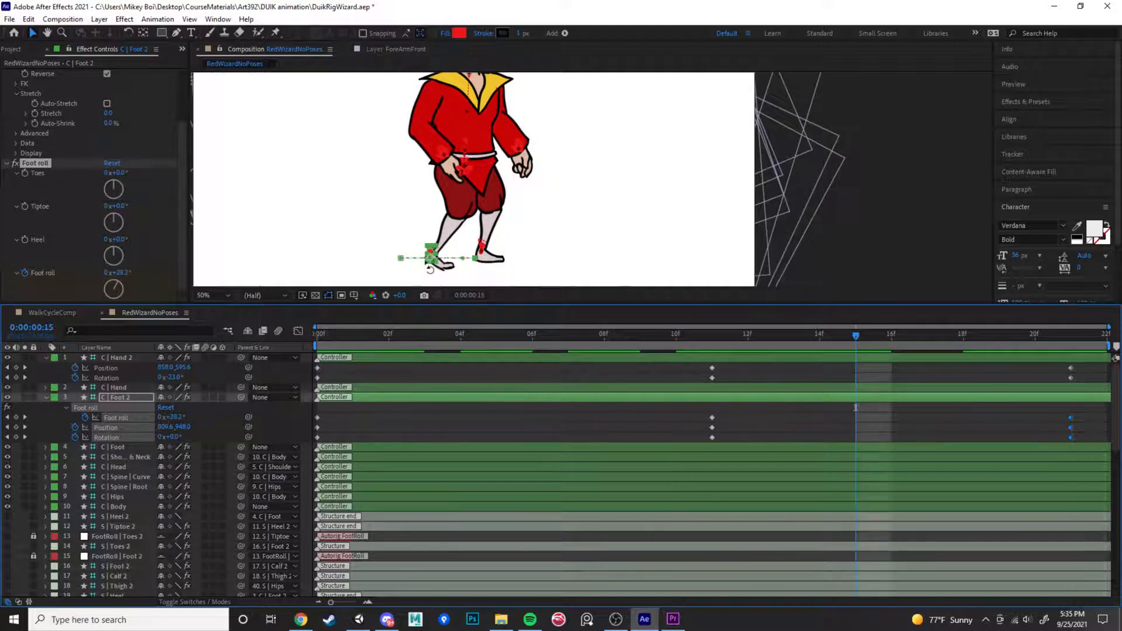
{"action": "key", "text": "w"}
{"action": "key", "text": "v"}
{"action": "mouse_move", "coordinate": [180, 429]}
{"action": "left_mouse_down"}
{"action": "mouse_move", "coordinate": [147, 421]}
{"action": "mouse_move", "coordinate": [170, 416]}
{"action": "left_mouse_up"}
{"action": "left_click", "coordinate": [172, 417]}
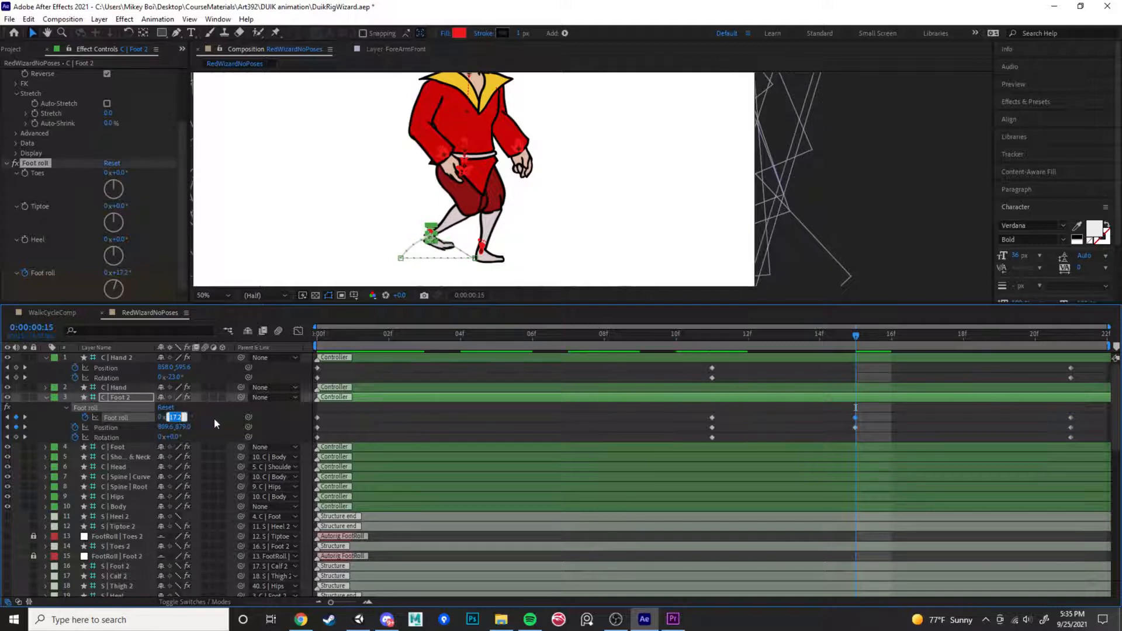
{"action": "type", "text": "0"}
{"action": "key", "text": "Return"}
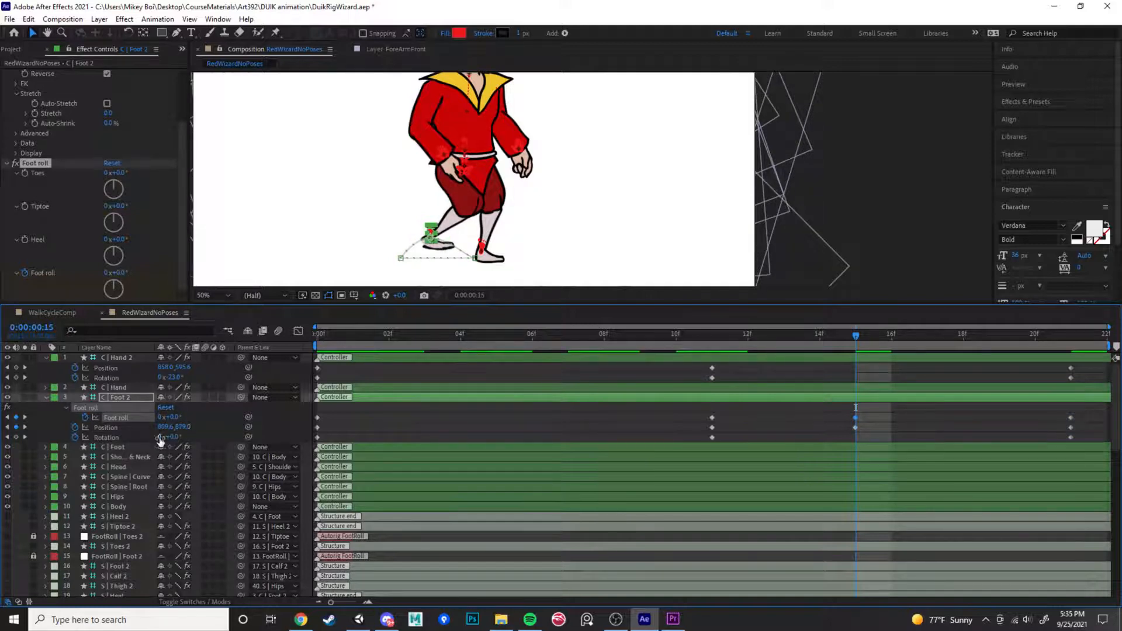
Set the C | Foot 2 Rotation to about 58° at frame 15 and scrub through the walk cycle to review the motion
{"action": "left_click_drag", "start_coordinate": [170, 437], "coordinate": [205, 437]}
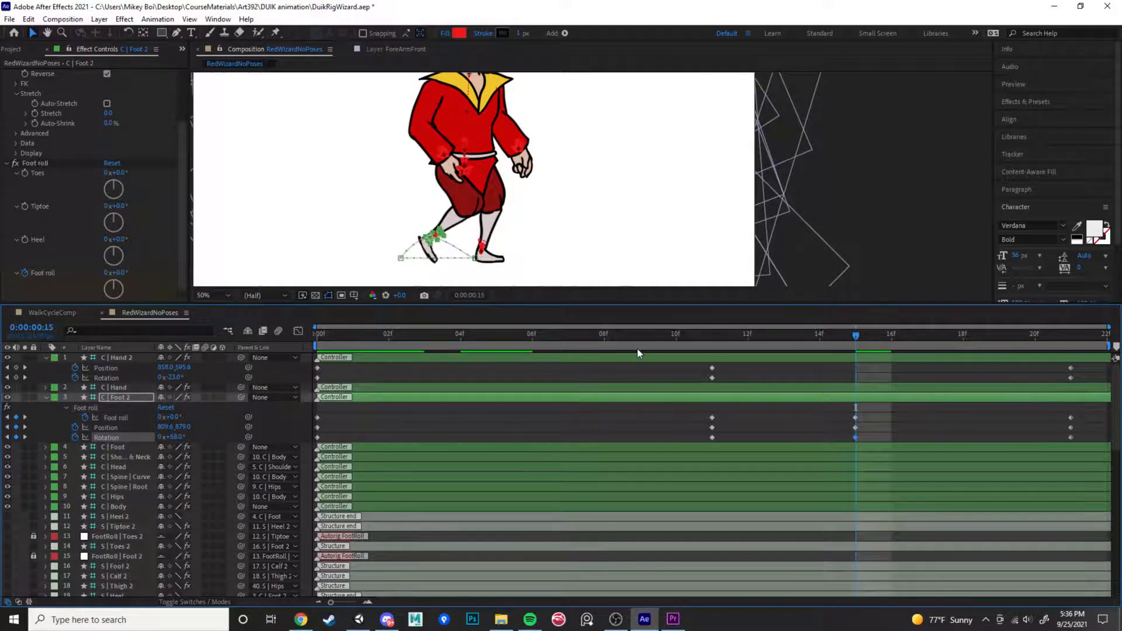
{"action": "left_click_drag", "start_coordinate": [851, 341], "coordinate": [671, 350]}
{"action": "left_click_drag", "start_coordinate": [722, 355], "coordinate": [497, 374]}
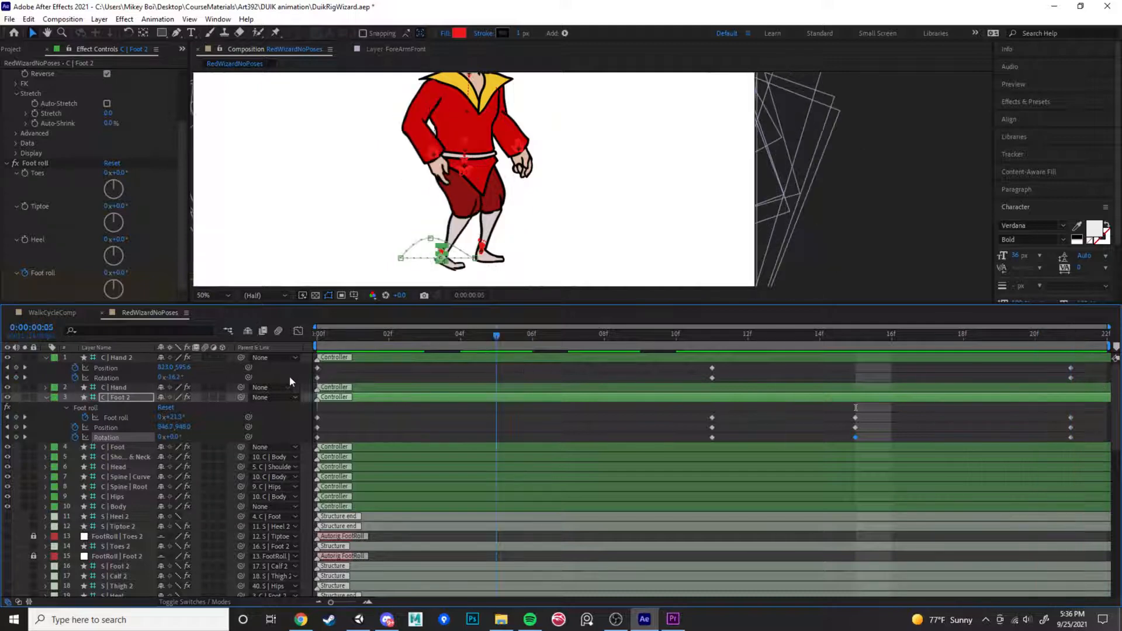
{"action": "left_click_drag", "start_coordinate": [290, 378], "coordinate": [1112, 415]}
{"action": "left_click_drag", "start_coordinate": [608, 429], "coordinate": [296, 419]}
Set initial Position, Rotation and Foot roll keyframes on the C | Foot controller at frame 0
{"action": "left_click", "coordinate": [118, 447]}
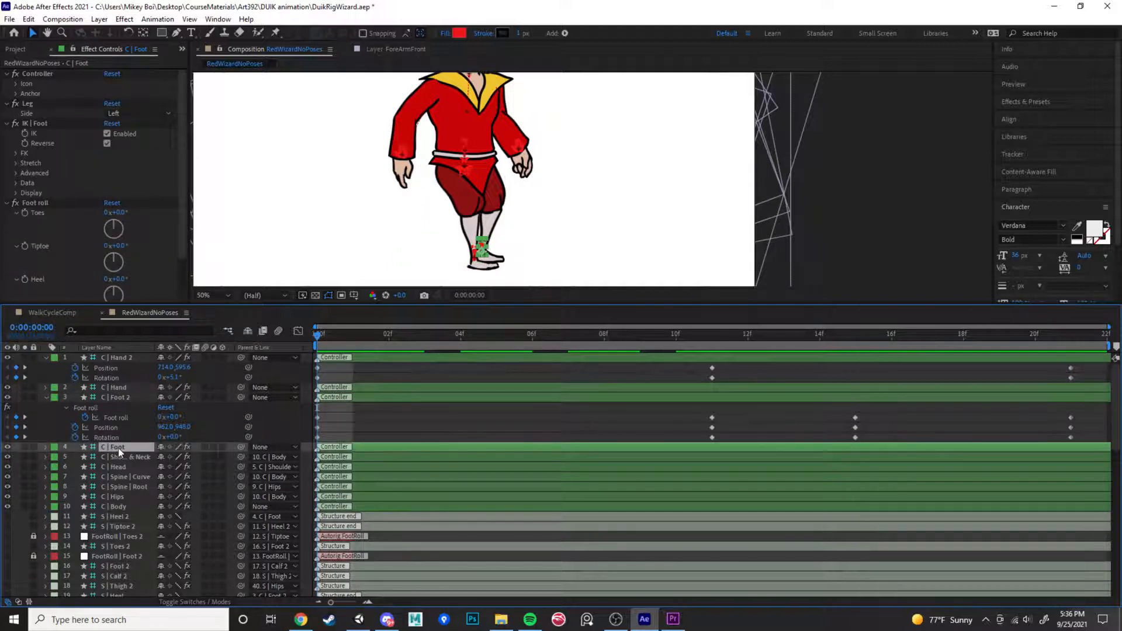
{"action": "left_click", "coordinate": [122, 454]}
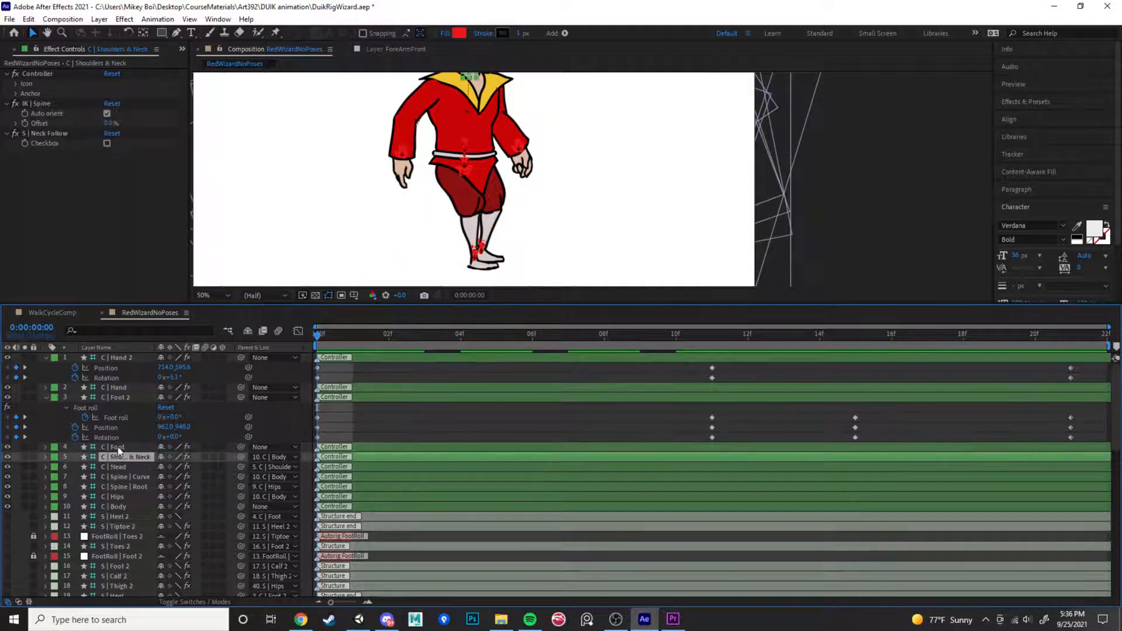
{"action": "left_click", "coordinate": [117, 447]}
{"action": "key", "text": "p"}
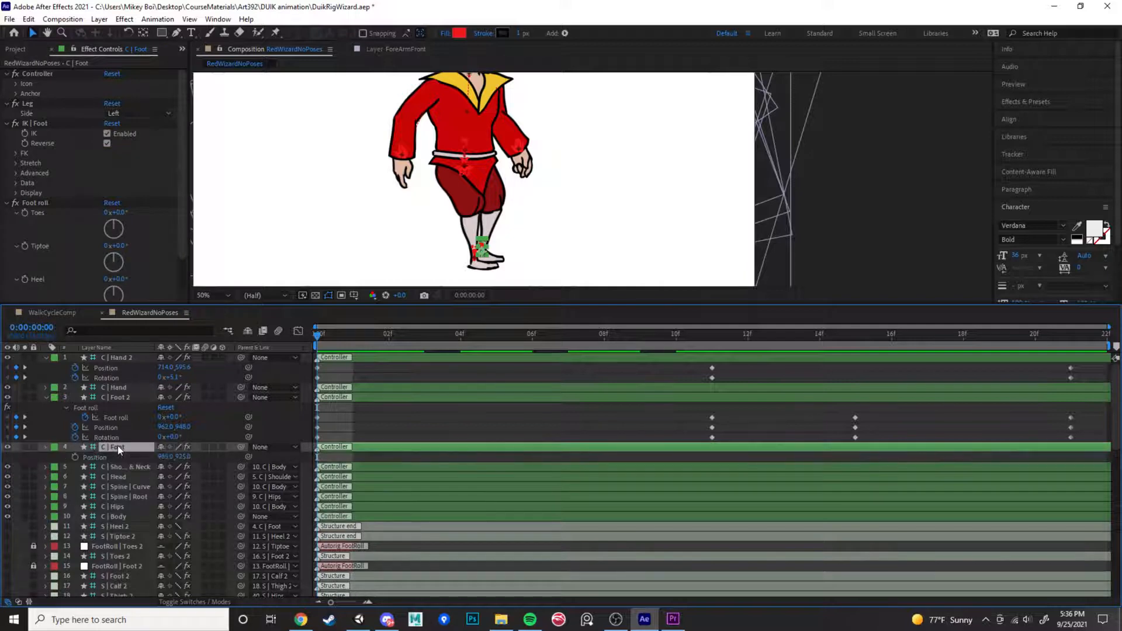
{"action": "key", "text": "shift+r"}
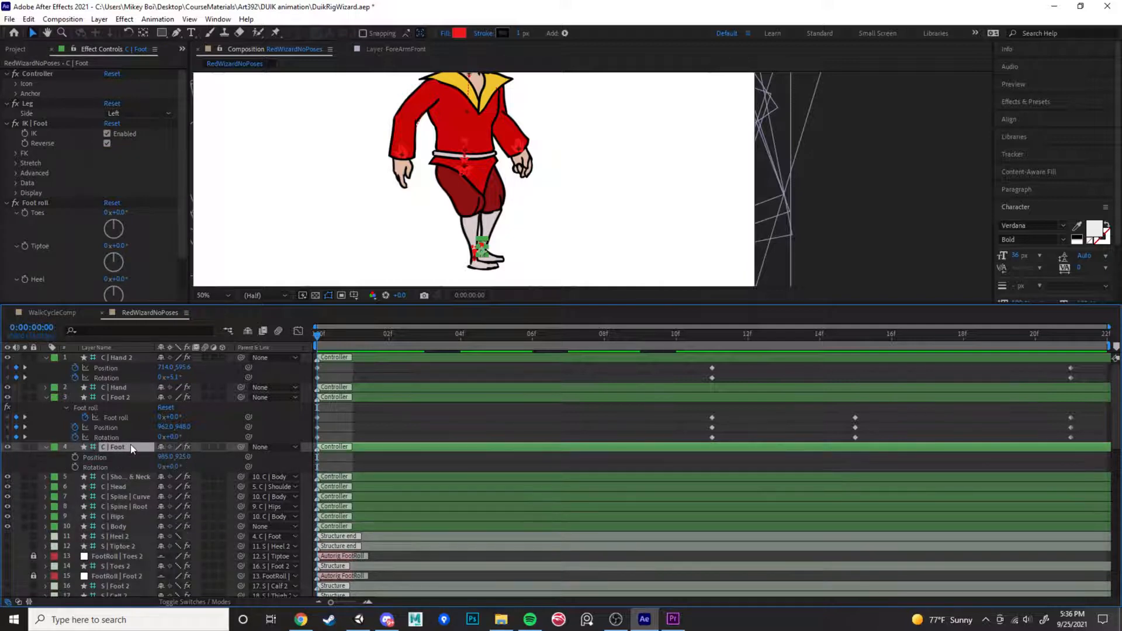
{"action": "left_click", "coordinate": [75, 458]}
{"action": "left_click", "coordinate": [75, 467]}
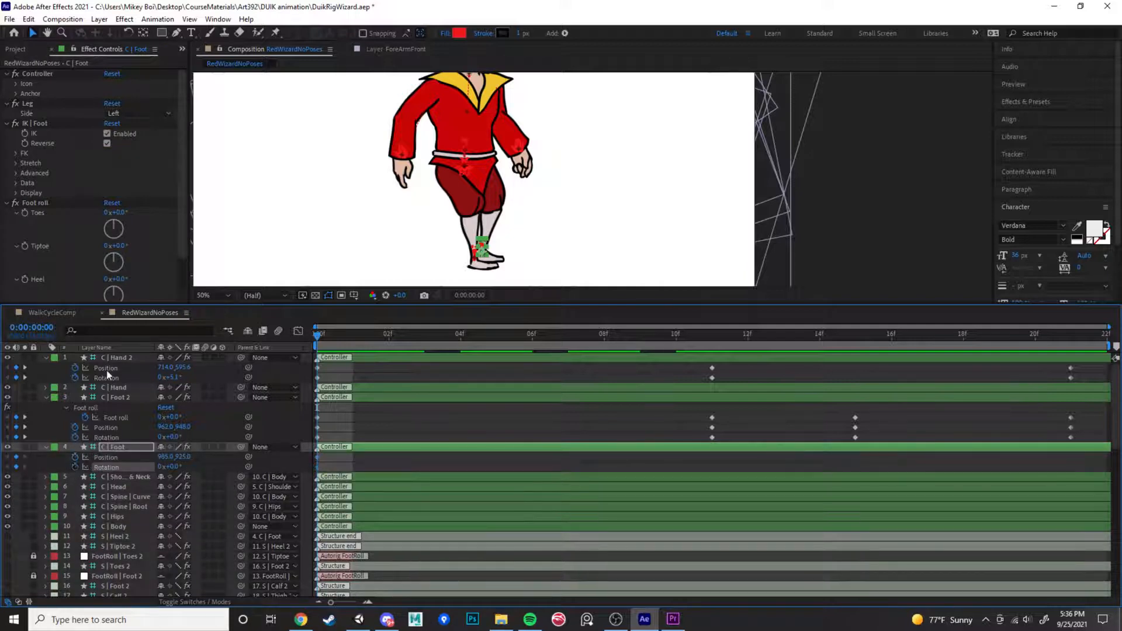
{"action": "scroll", "coordinate": [30, 272], "scroll_direction": "down", "scroll_amount": 1}
{"action": "left_click", "coordinate": [24, 272]}
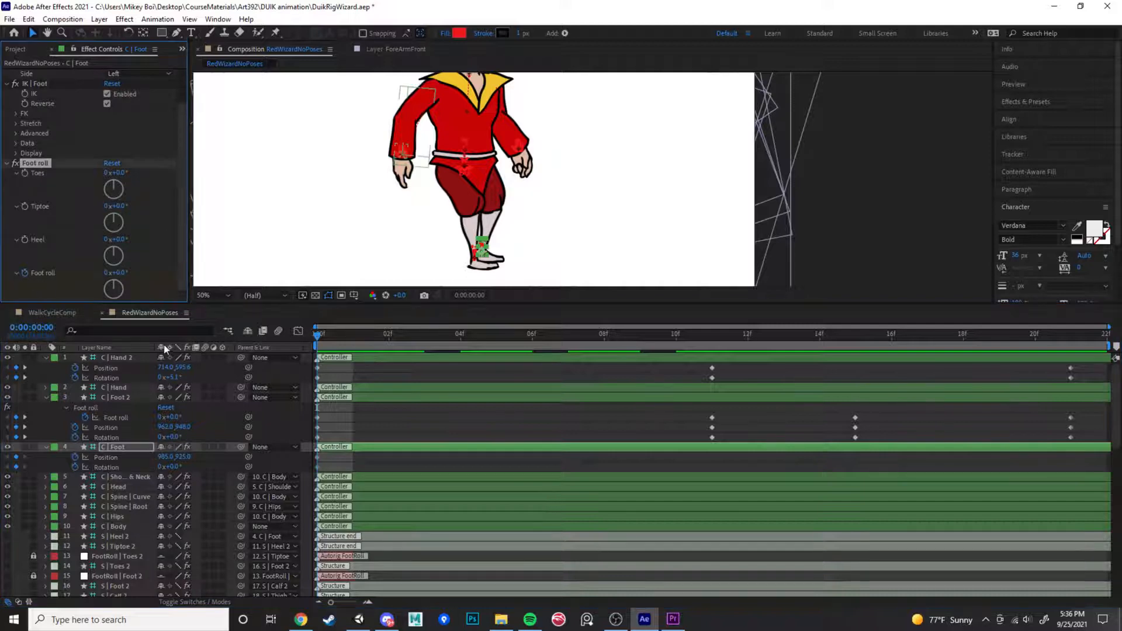
Move the C | Foot controller back to about 825, 925 at frame 0 and disable its IK Auto-Stretch
{"action": "left_click", "coordinate": [104, 457]}
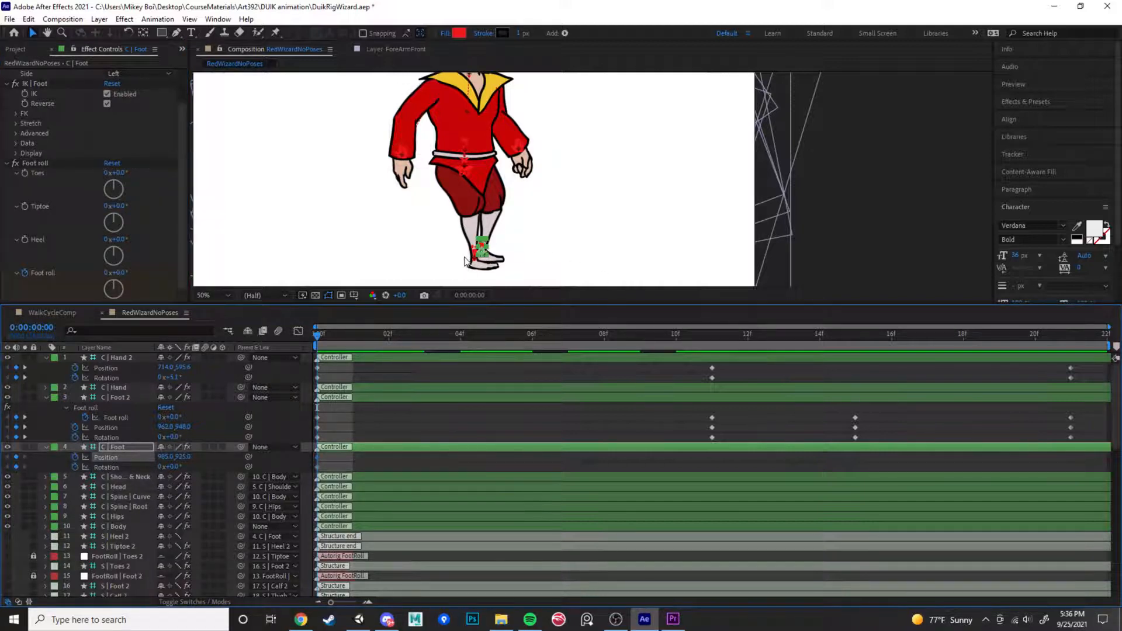
{"action": "left_click_drag", "start_coordinate": [483, 252], "coordinate": [428, 252]}
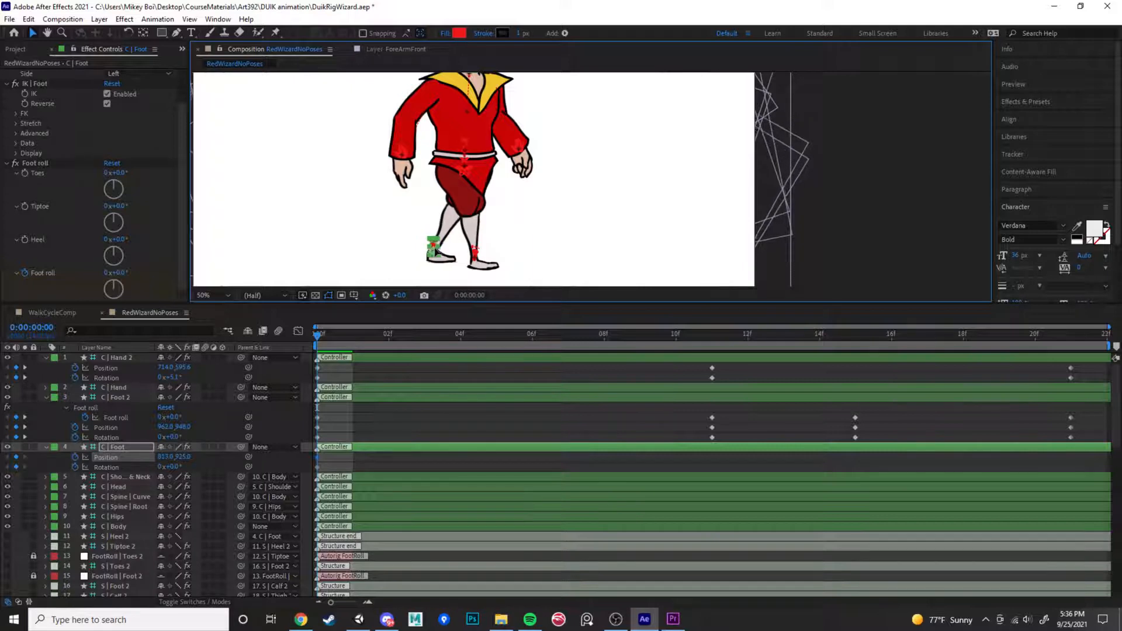
{"action": "left_click", "coordinate": [16, 123]}
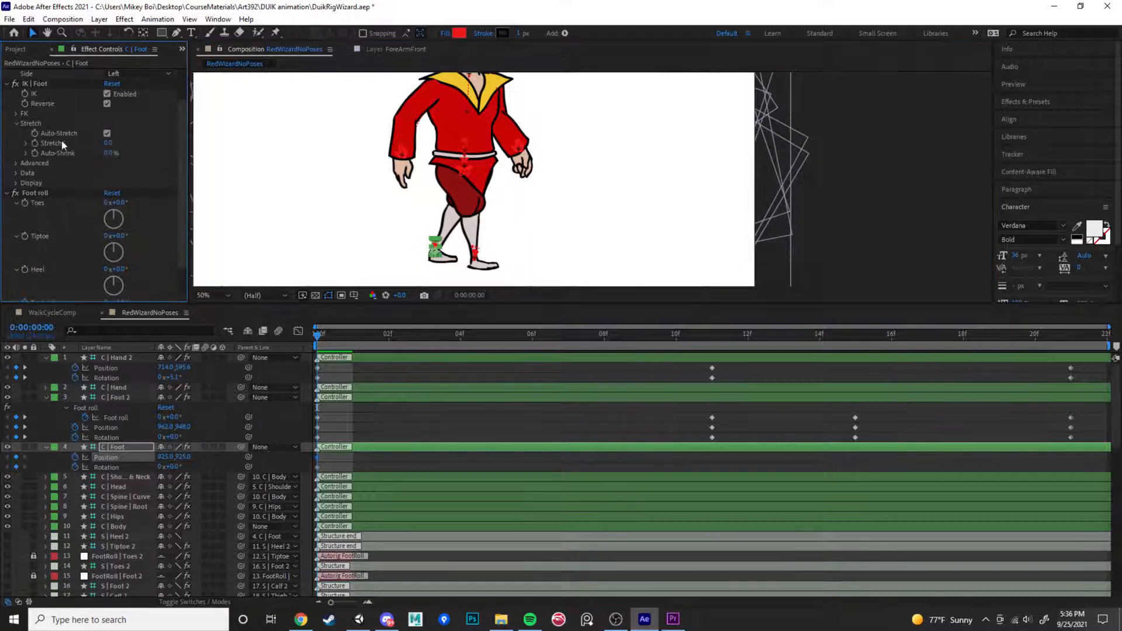
{"action": "left_click", "coordinate": [107, 133]}
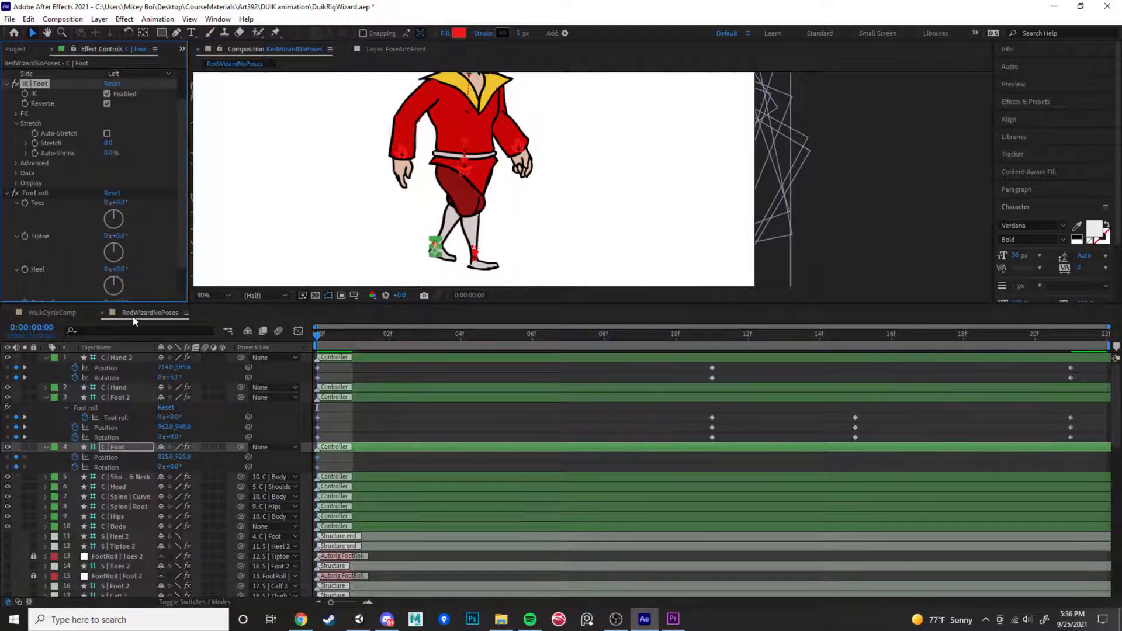
Set the C | Foot Foot roll to about 57° at frame 0
{"action": "scroll", "coordinate": [49, 281], "scroll_direction": "down", "scroll_amount": 1}
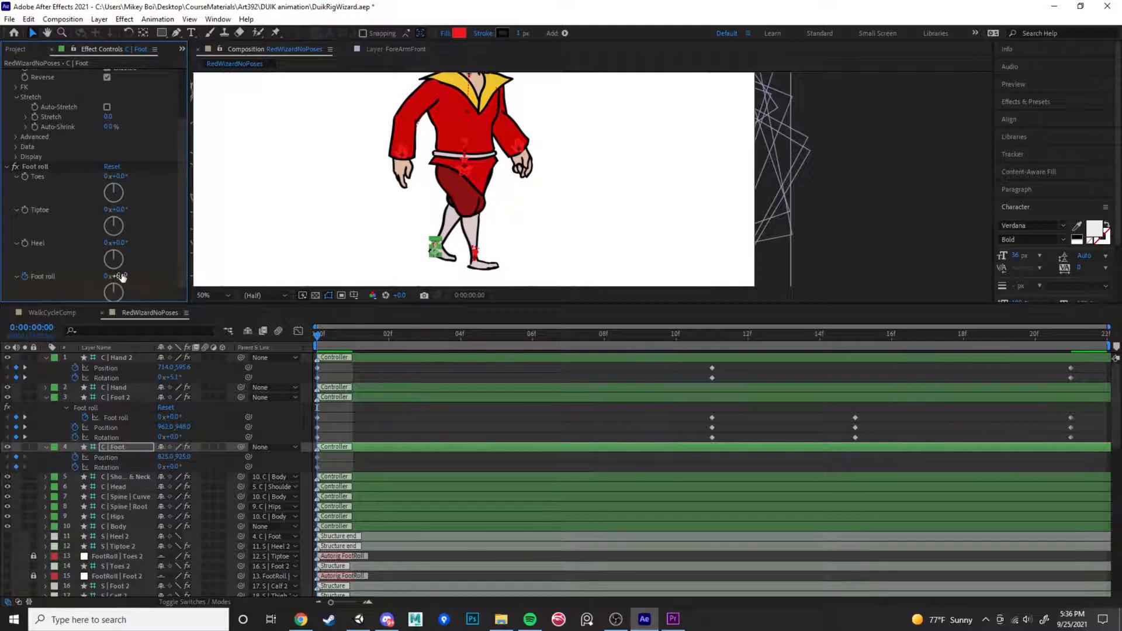
{"action": "left_click_drag", "start_coordinate": [121, 277], "coordinate": [155, 275]}
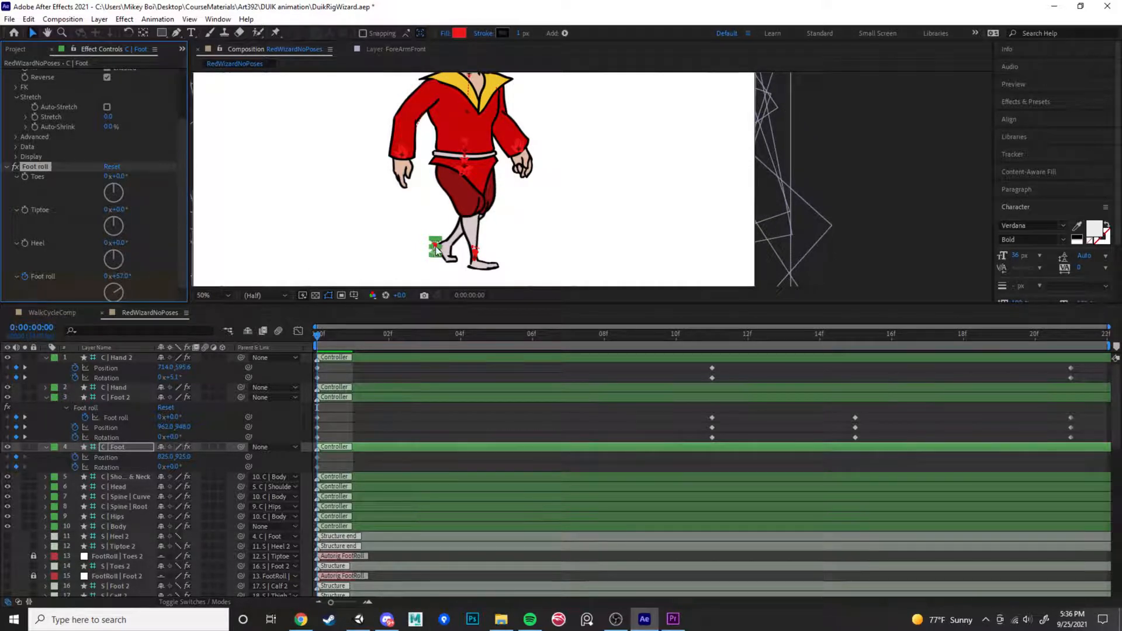
Move the C | Foot controller to about 807, 925 at frame 0 and set its Foot roll to 0° at frame 11
{"action": "left_click_drag", "start_coordinate": [436, 250], "coordinate": [429, 247]}
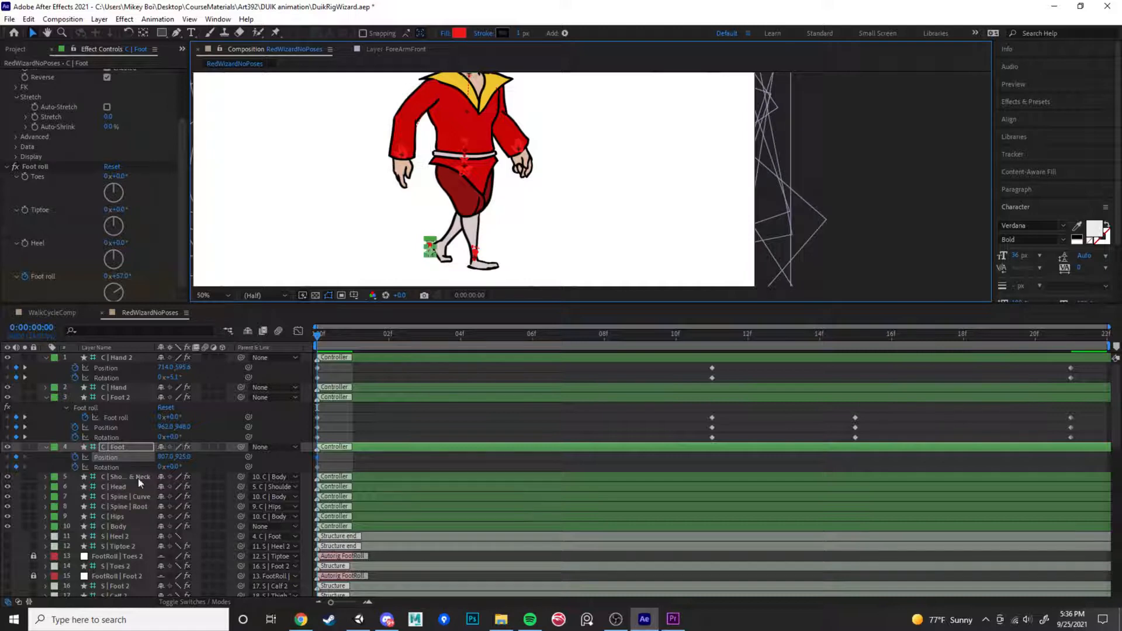
{"action": "left_click_drag", "start_coordinate": [320, 346], "coordinate": [704, 378]}
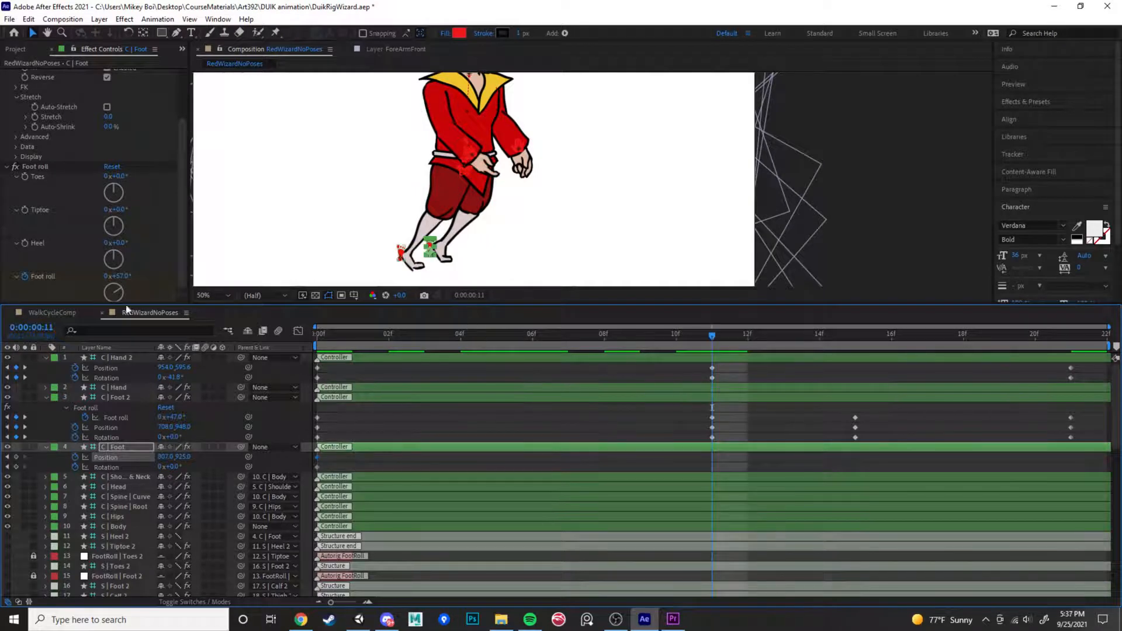
{"action": "left_click", "coordinate": [123, 277]}
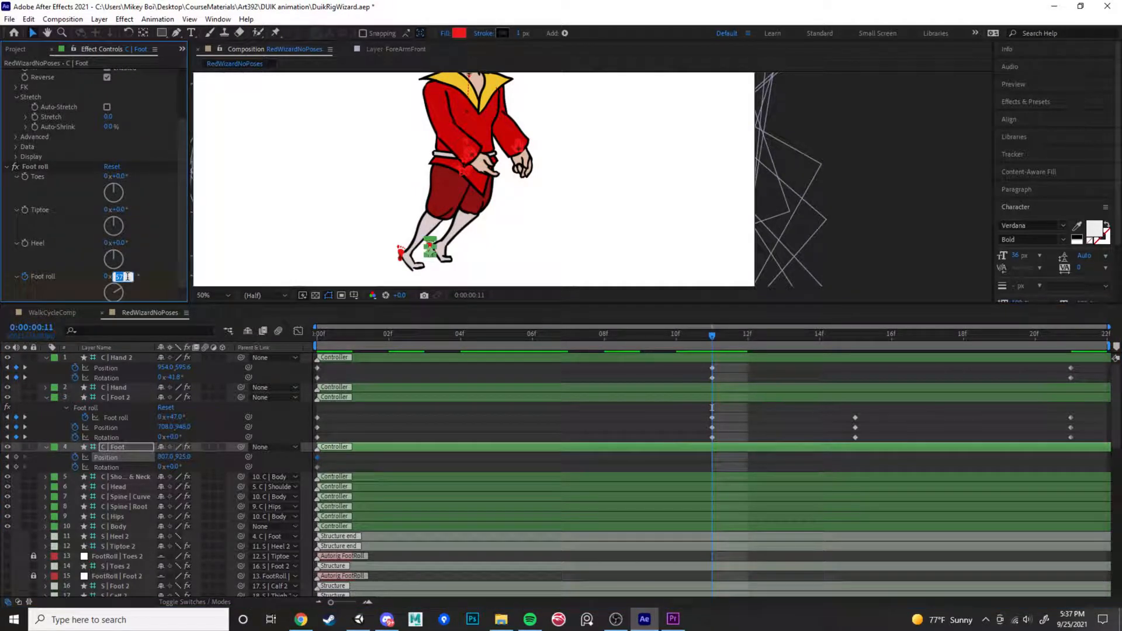
{"action": "type", "text": "0"}
{"action": "key", "text": "Return"}
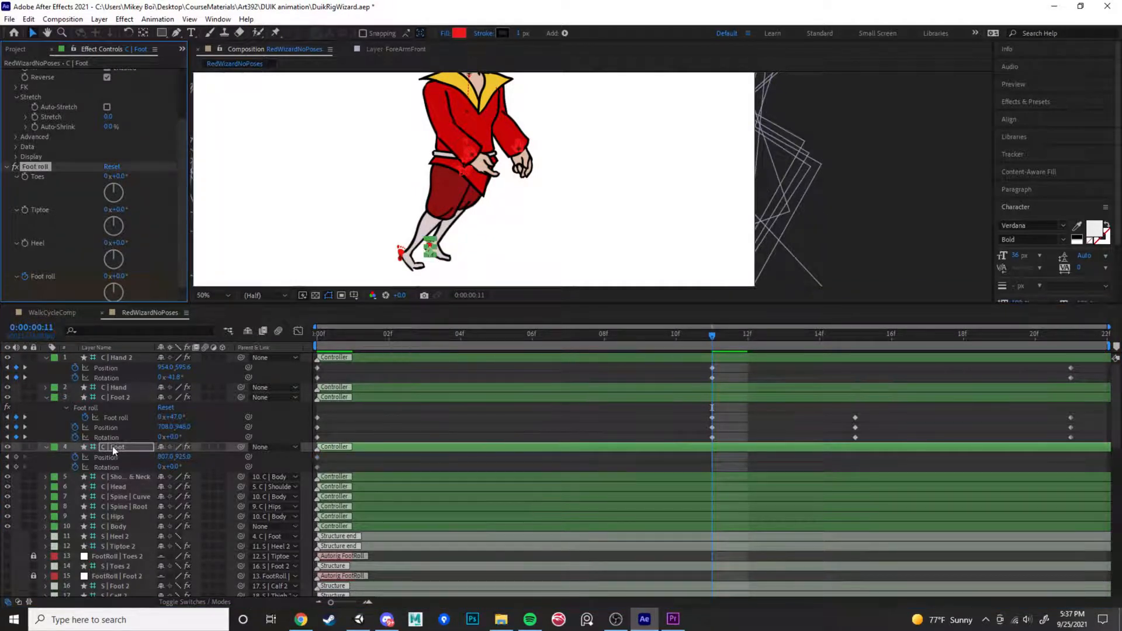
Move the C | Foot controller forward to about 1058, 925 at frame 11 and add a Rotation keyframe there
{"action": "left_click", "coordinate": [116, 448]}
{"action": "key", "text": "u"}
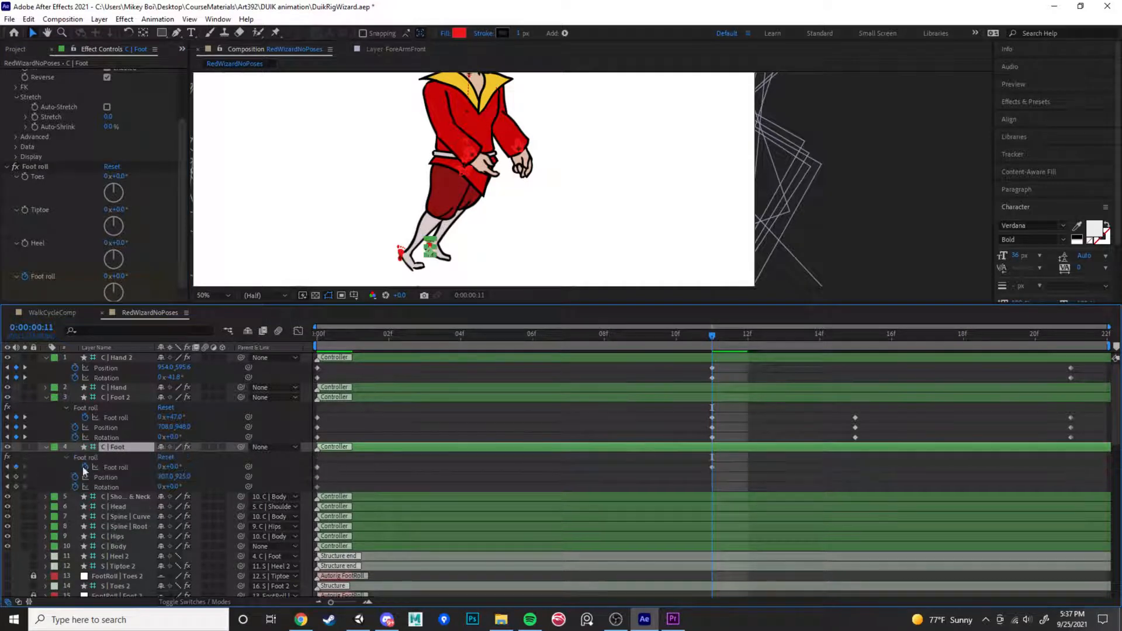
{"action": "left_click", "coordinate": [111, 478]}
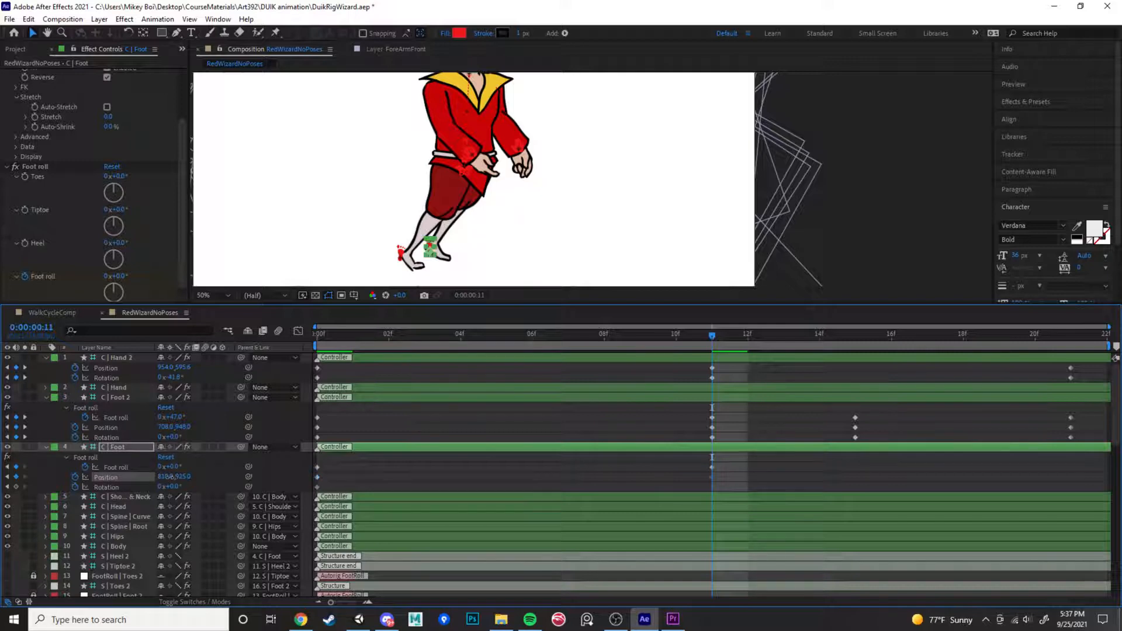
{"action": "left_click_drag", "start_coordinate": [163, 477], "coordinate": [310, 476]}
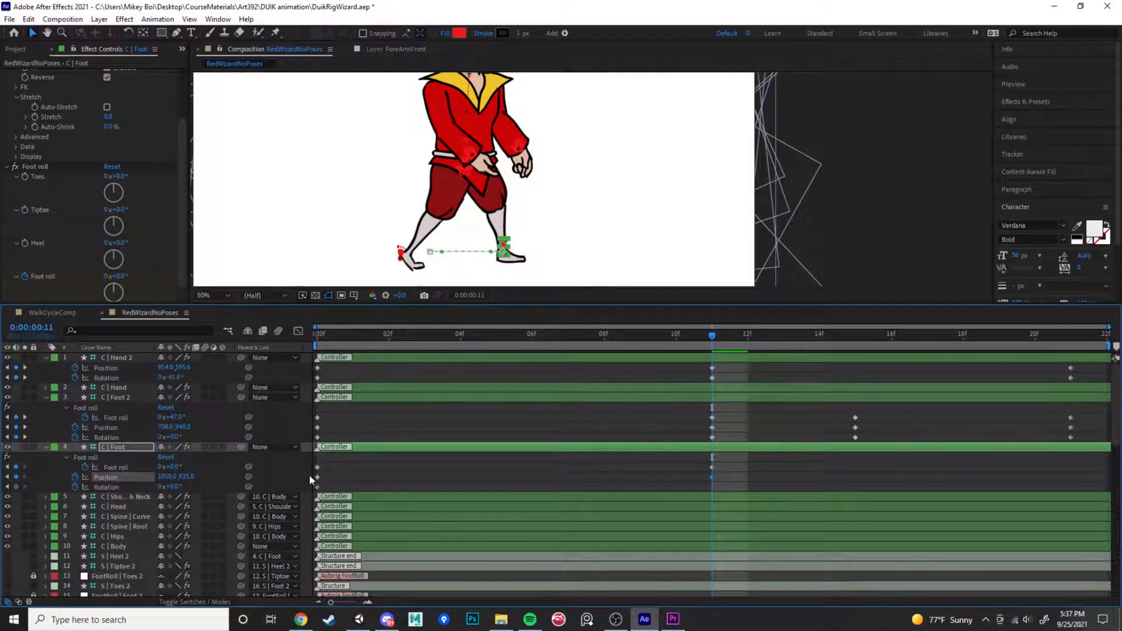
{"action": "left_click", "coordinate": [111, 487], "text": "shift"}
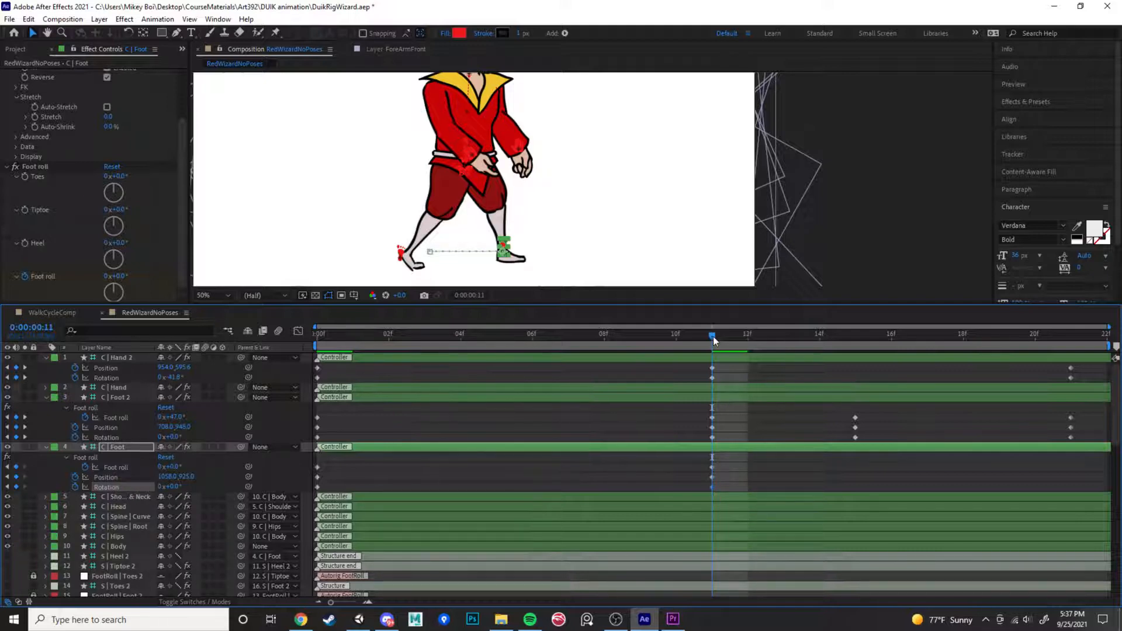
Copy the C | Foot controller's frame 0 Foot roll, Position and Rotation keyframes to frame 21 and preview the motion
{"action": "key", "text": "space"}
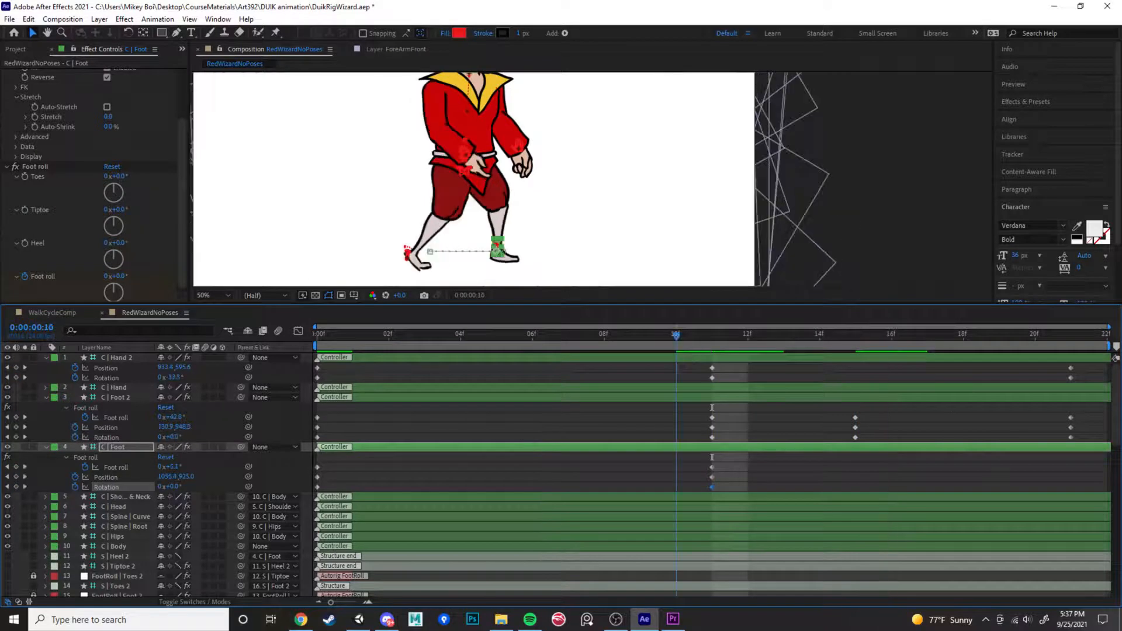
{"action": "left_click_drag", "start_coordinate": [332, 472], "coordinate": [306, 490]}
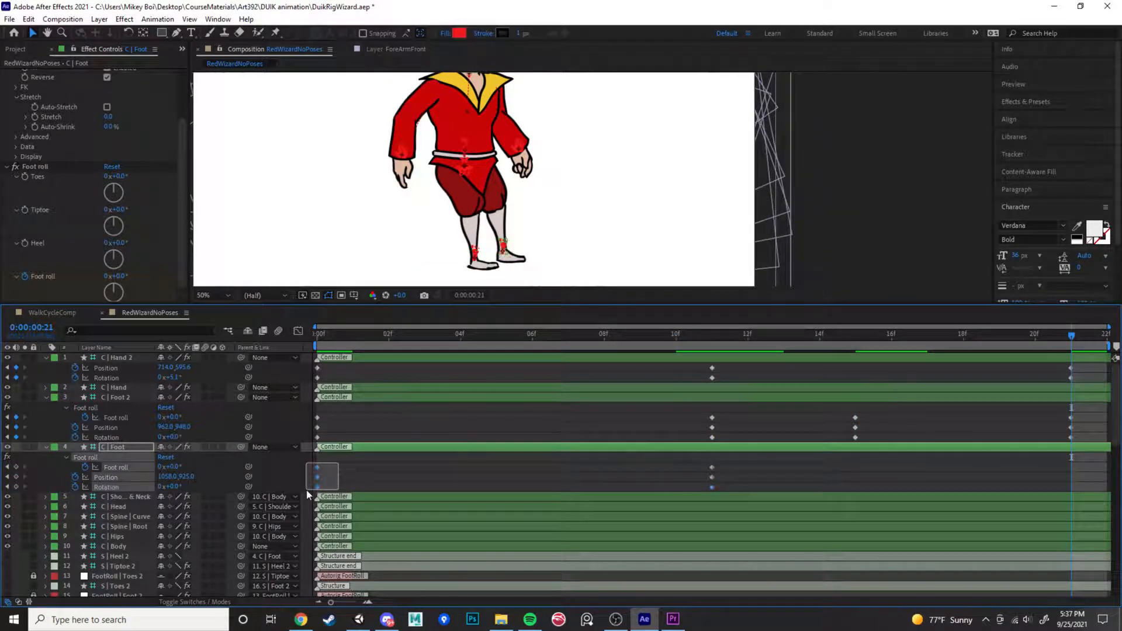
{"action": "key", "text": "ctrl+c"}
{"action": "key", "text": "ctrl+v"}
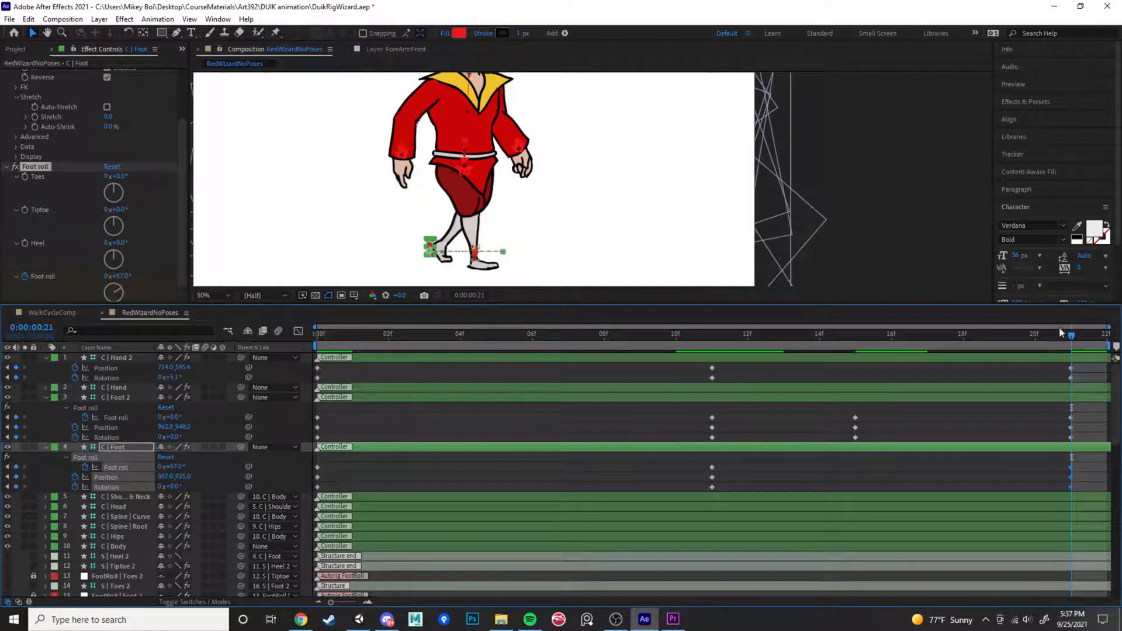
{"action": "key", "text": "space"}
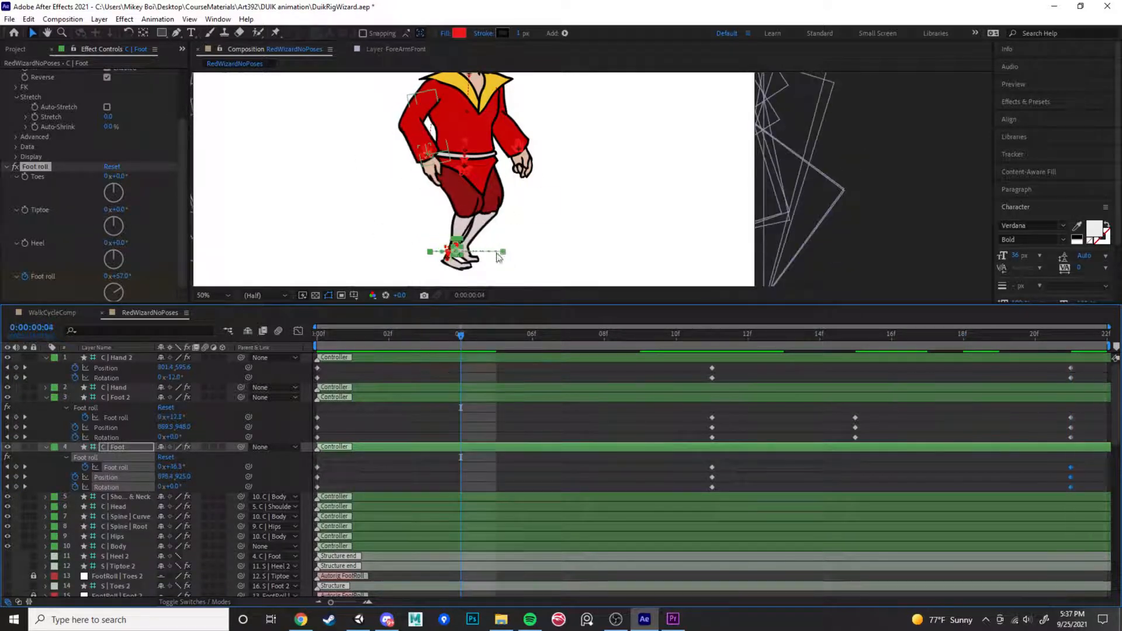
Set the C | Foot Foot roll to 0° at frame 4
{"action": "left_click", "coordinate": [173, 468]}
{"action": "type", "text": "0"}
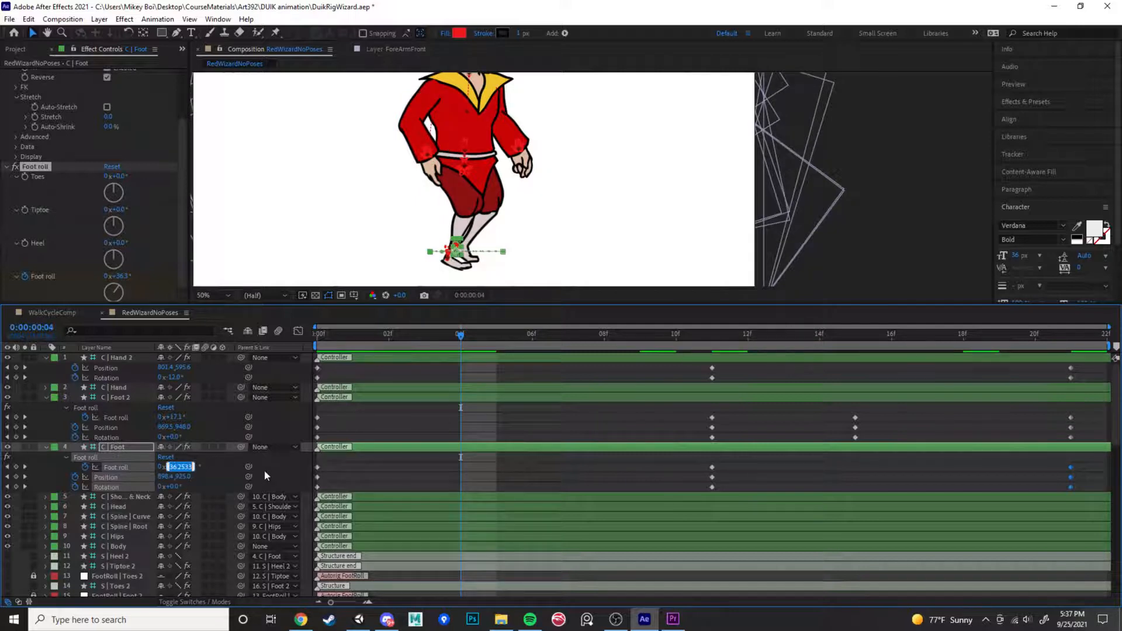
{"action": "key", "text": "Return"}
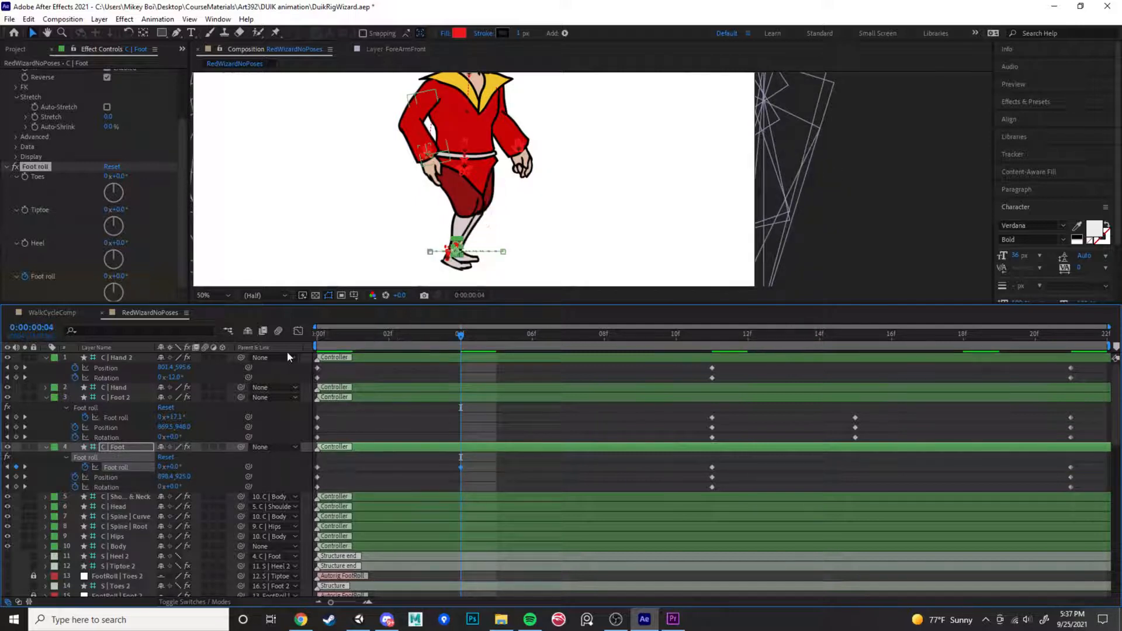
Raise the C | Foot controller to about 898, 865 at frame 4 and rotate it to about 71°
{"action": "key", "text": "w"}
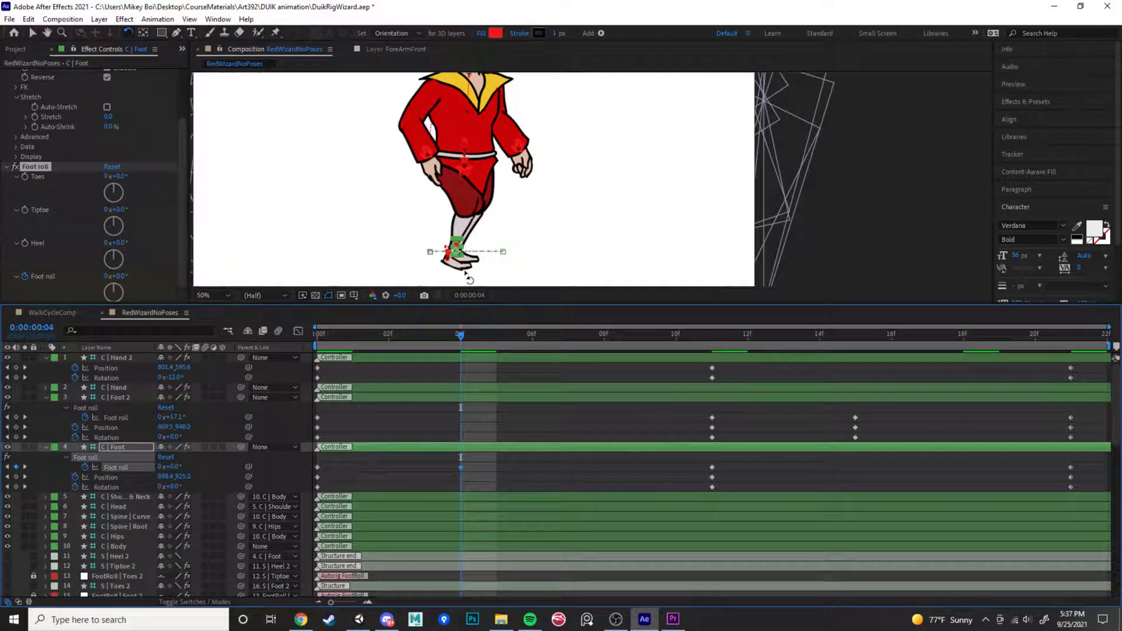
{"action": "key", "text": "v"}
{"action": "mouse_move", "coordinate": [459, 250]}
{"action": "left_mouse_down"}
{"action": "mouse_move", "coordinate": [461, 231]}
{"action": "mouse_move", "coordinate": [467, 252]}
{"action": "left_mouse_up"}
{"action": "key", "text": "w"}
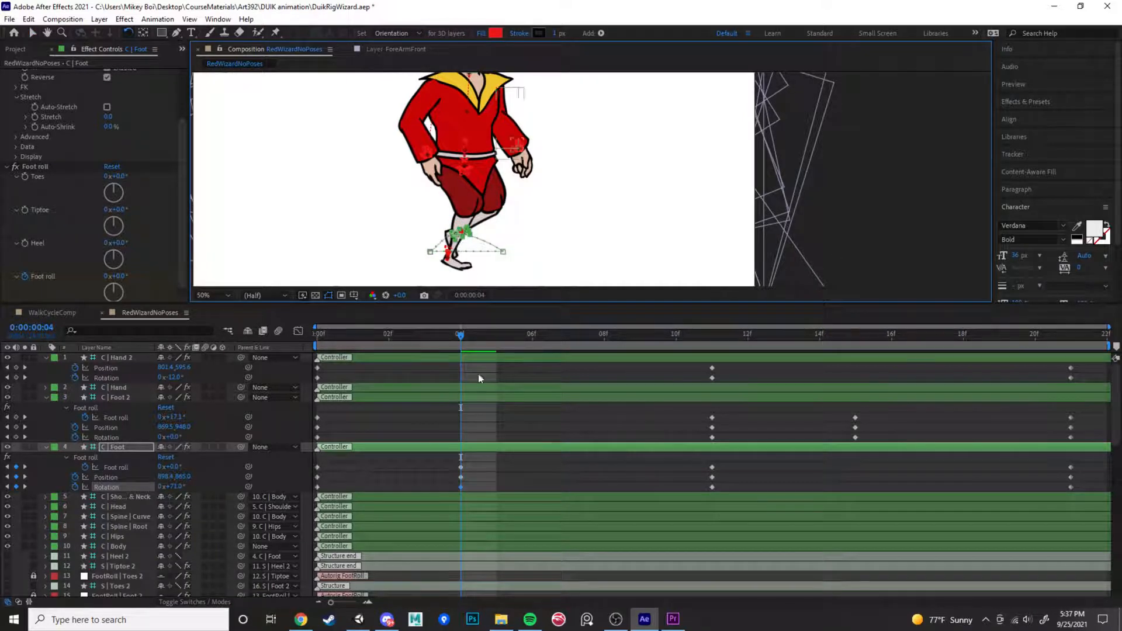
{"action": "left_click_drag", "start_coordinate": [412, 337], "coordinate": [426, 357]}
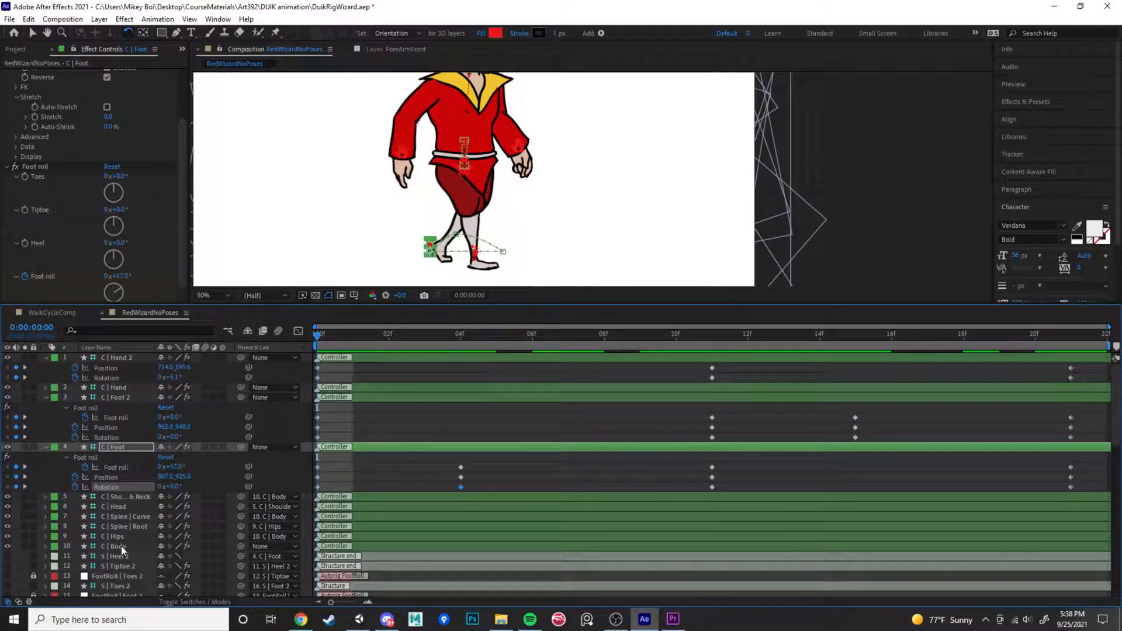
Set initial Position and Rotation keyframes on the C | Hand controller at frame 0
{"action": "left_click", "coordinate": [122, 388]}
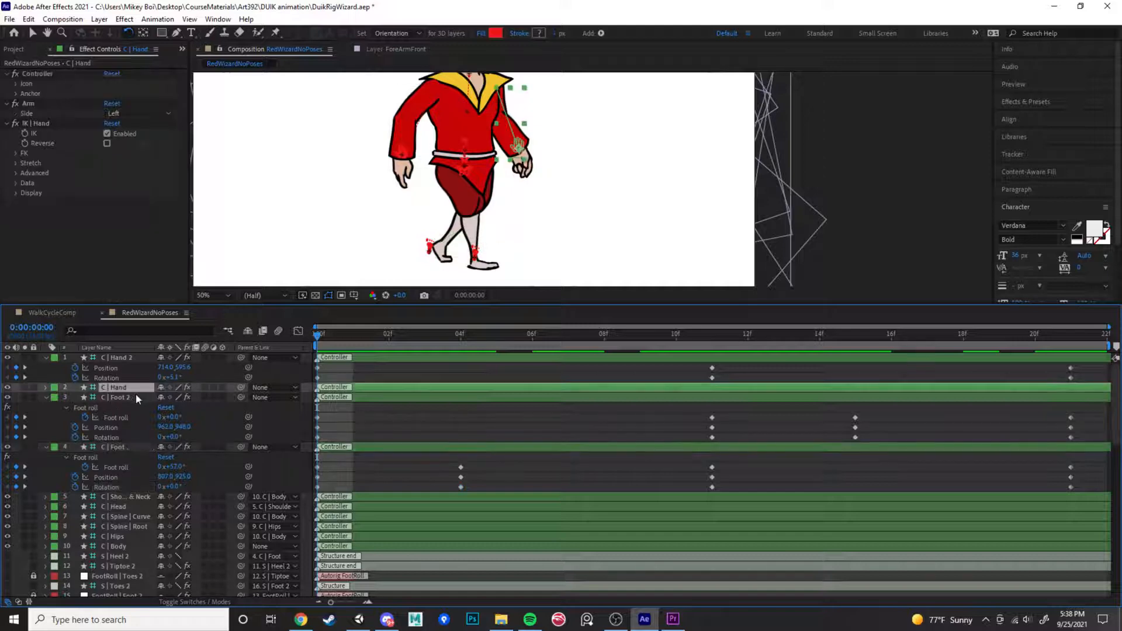
{"action": "key", "text": "p"}
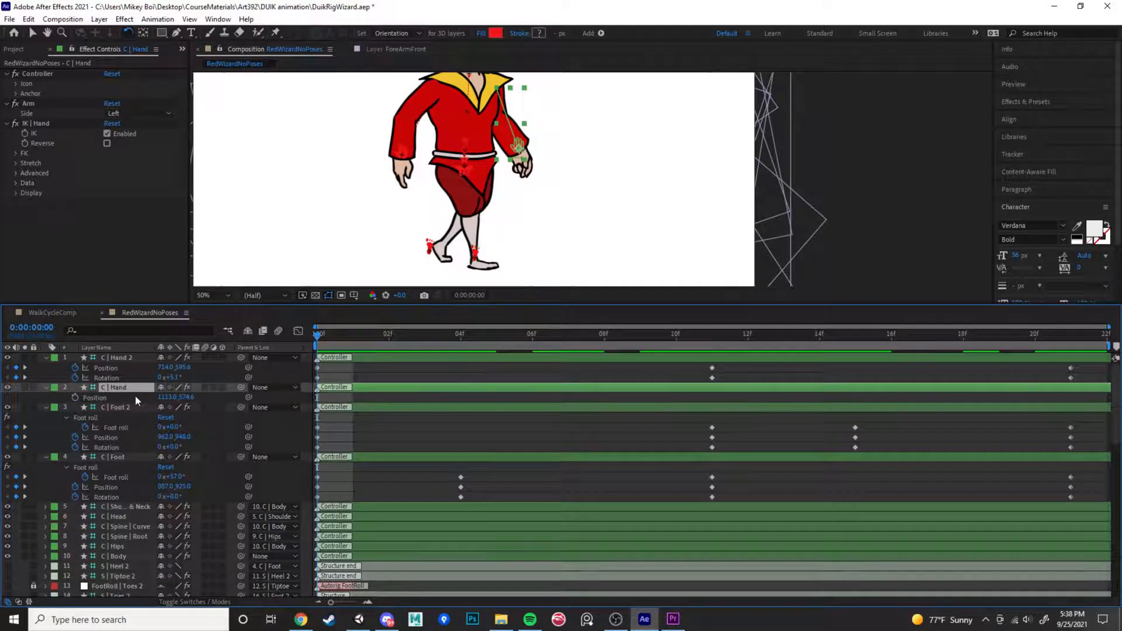
{"action": "key", "text": "shift+r"}
{"action": "left_click", "coordinate": [75, 398]}
{"action": "left_click", "coordinate": [75, 407]}
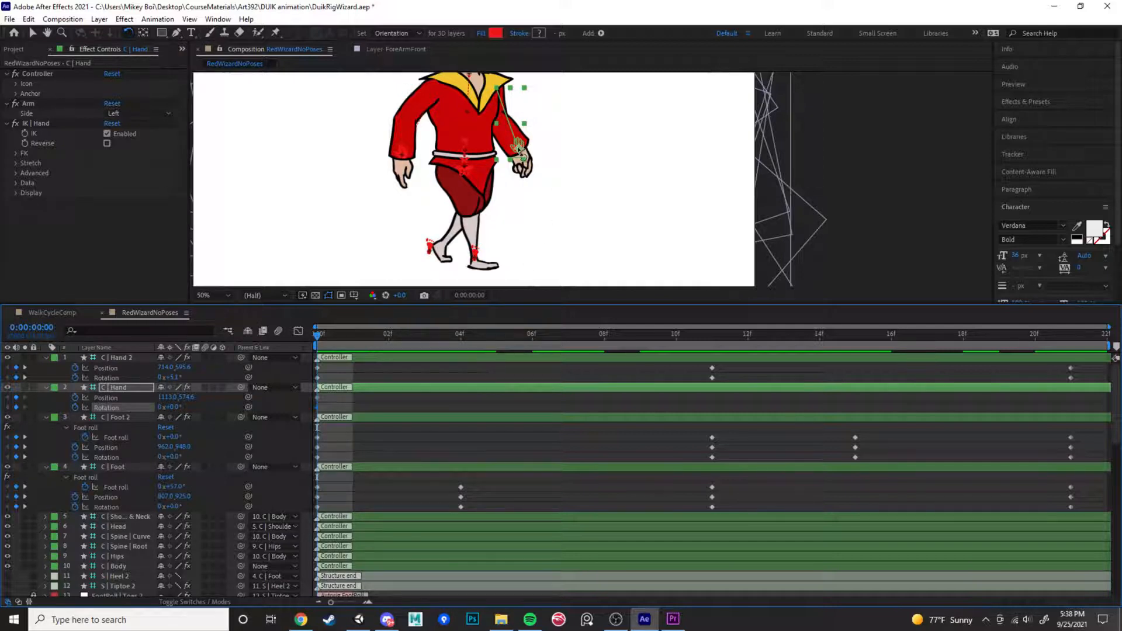
Swing the C | Hand controller forward to about 1135, 567 at frame 0 and rotate it to about -33°
{"action": "key", "text": "v"}
{"action": "left_click_drag", "start_coordinate": [518, 149], "coordinate": [533, 153]}
{"action": "key", "text": "w"}
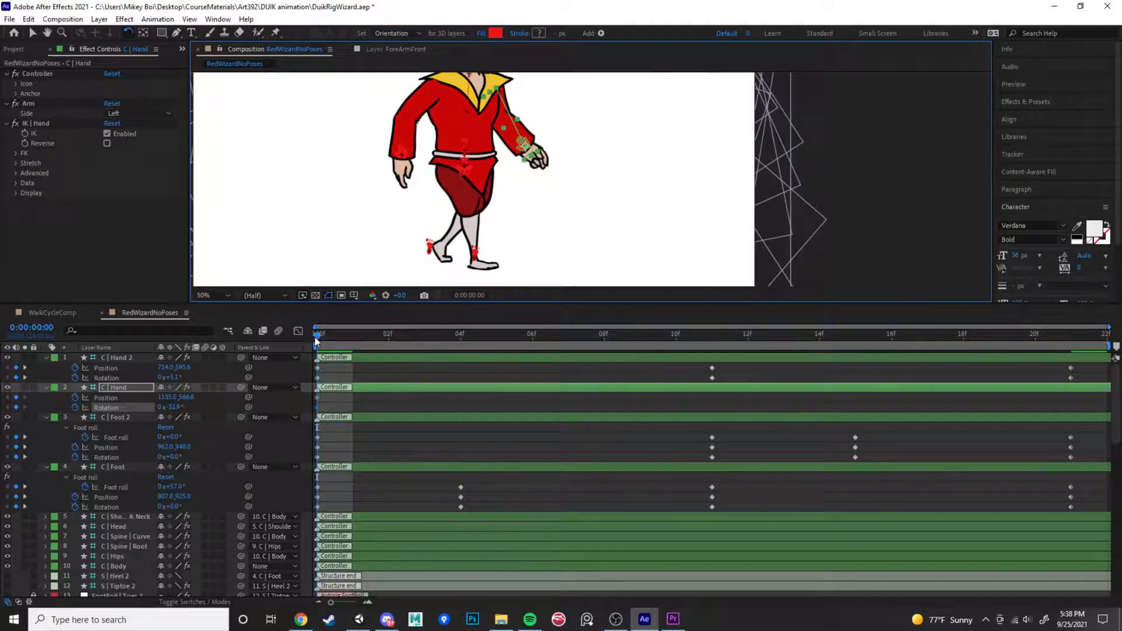
Swing the C | Hand controller back to about 993, 587 at frame 11 and rotate it to about -10°
{"action": "left_click_drag", "start_coordinate": [316, 341], "coordinate": [712, 361]}
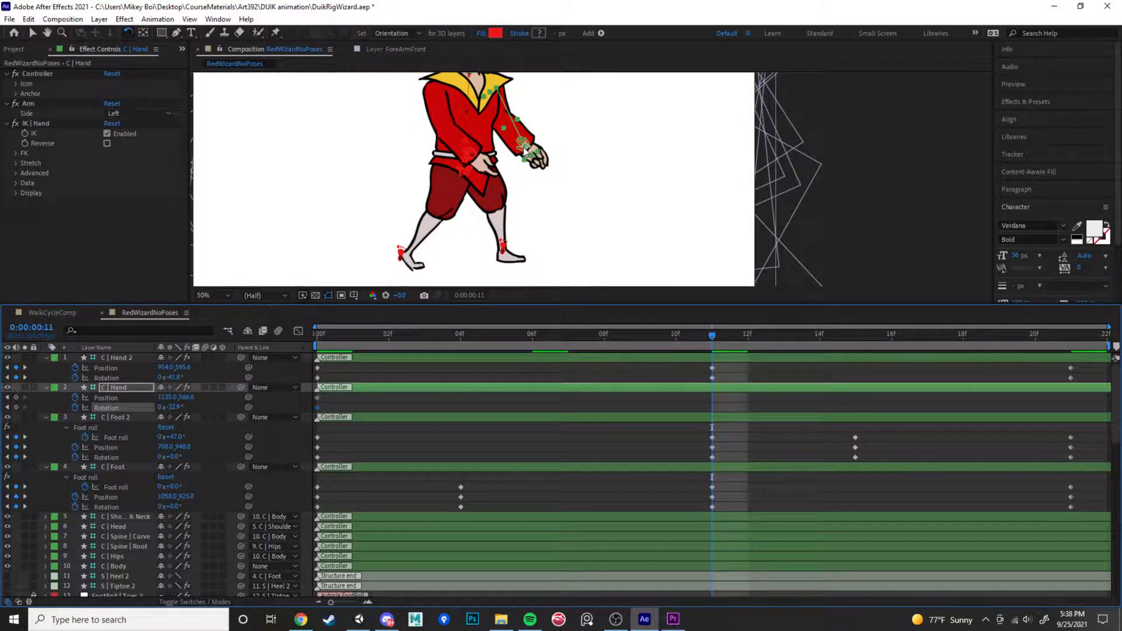
{"action": "key", "text": "v"}
{"action": "left_click_drag", "start_coordinate": [525, 151], "coordinate": [483, 175]}
{"action": "key", "text": "w"}
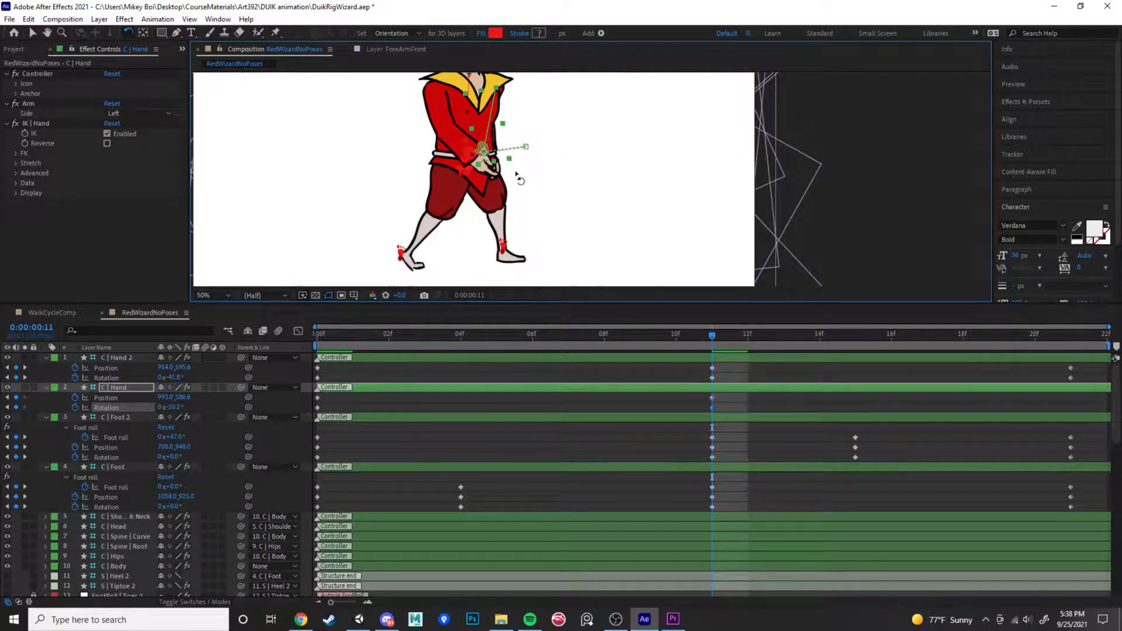
Reorder the HandBack layer below LowerLegBack and scrub the timeline to check the hand's overlap
{"action": "scroll", "coordinate": [517, 176], "scroll_direction": "up", "scroll_amount": 2}
{"action": "scroll", "coordinate": [120, 508], "scroll_direction": "down", "scroll_amount": 12}
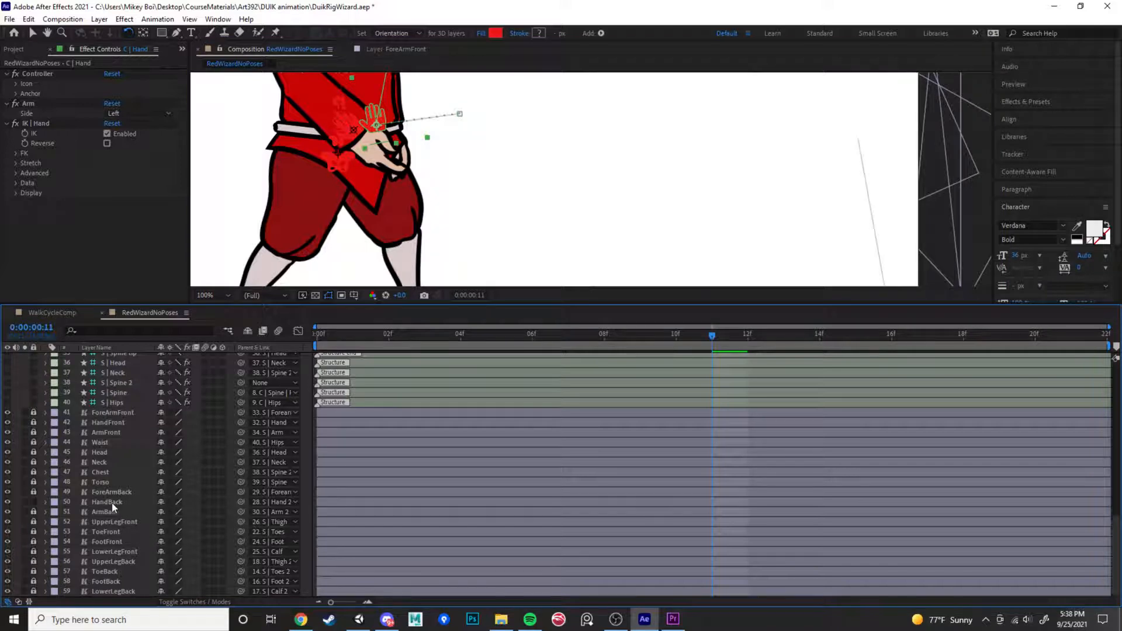
{"action": "left_click_drag", "start_coordinate": [107, 501], "coordinate": [106, 594]}
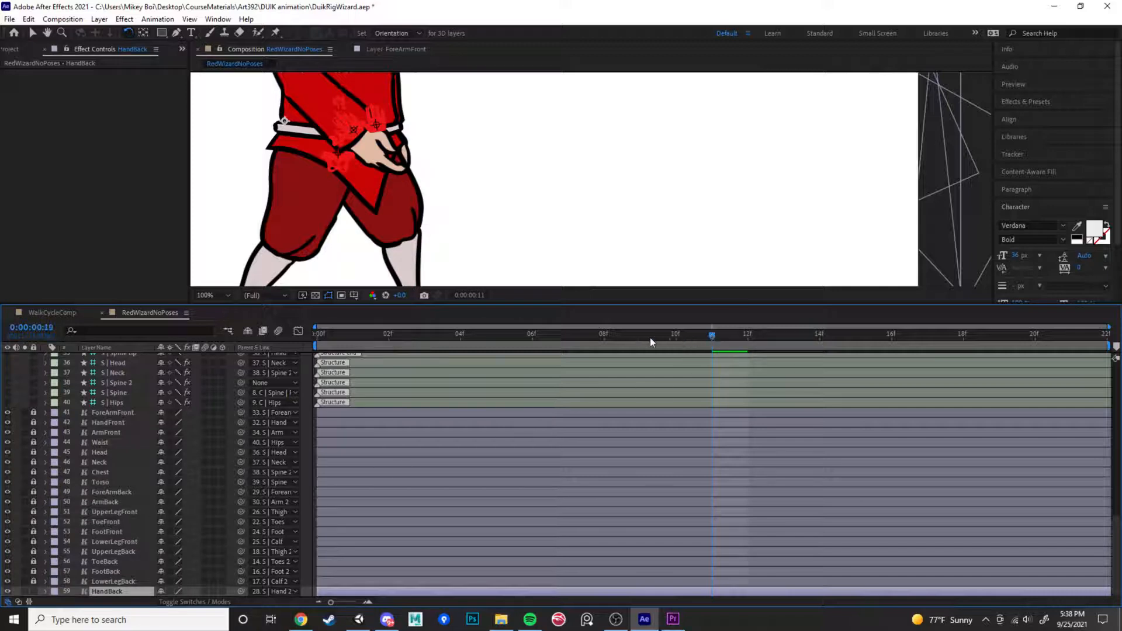
{"action": "left_click_drag", "start_coordinate": [650, 341], "coordinate": [717, 328]}
{"action": "scroll", "coordinate": [178, 444], "scroll_direction": "up", "scroll_amount": 5}
{"action": "scroll", "coordinate": [177, 444], "scroll_direction": "down", "scroll_amount": 5}
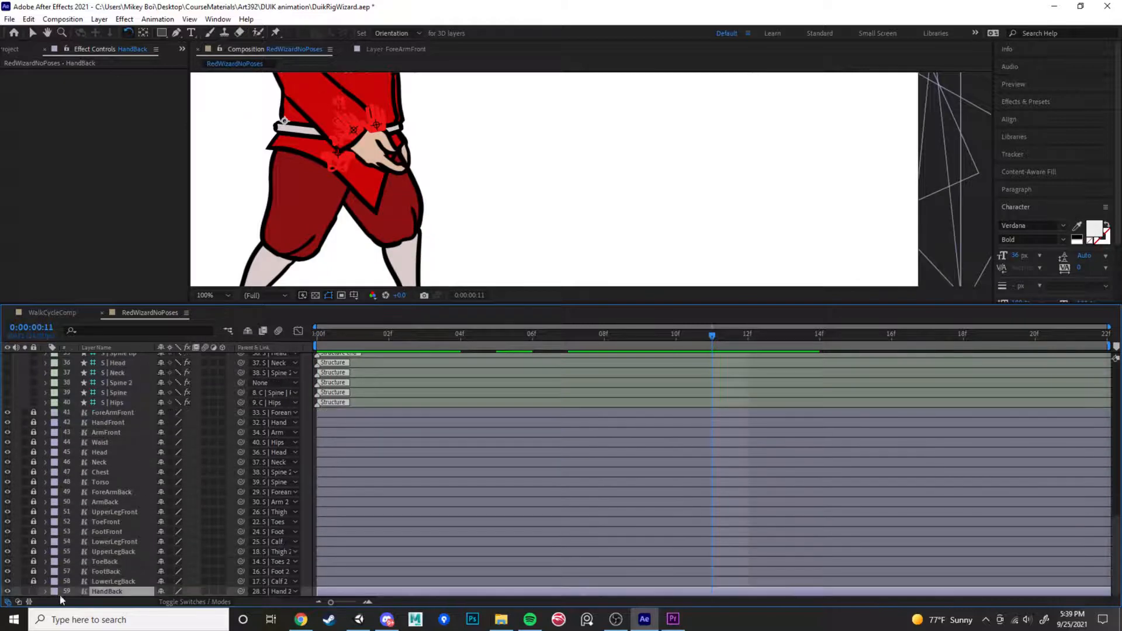
{"action": "key", "text": "F2"}
{"action": "key", "text": "u"}
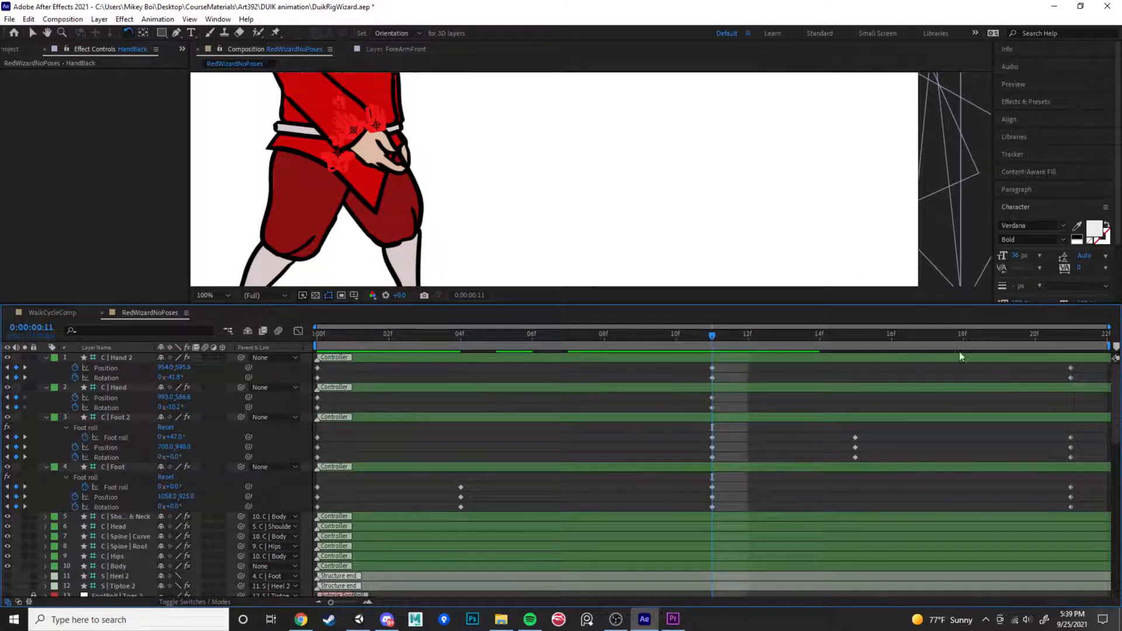
Copy the C | Hand controller's frame 0 Position and Rotation keyframes to frame 21
{"action": "key", "text": "shift+Page_Down"}
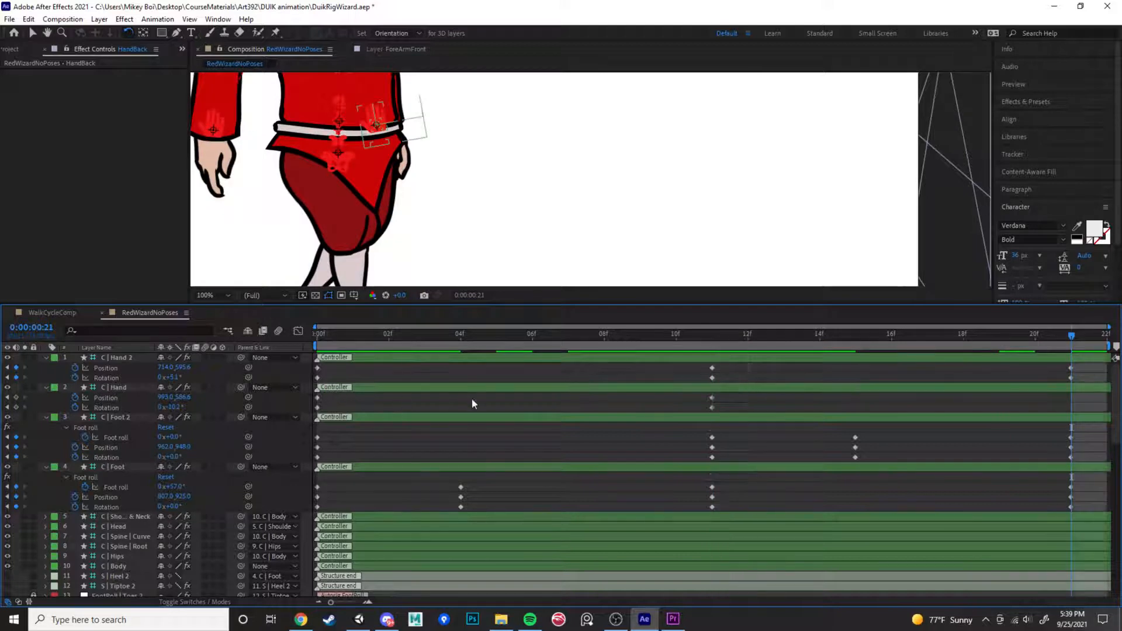
{"action": "left_click_drag", "start_coordinate": [326, 394], "coordinate": [312, 421]}
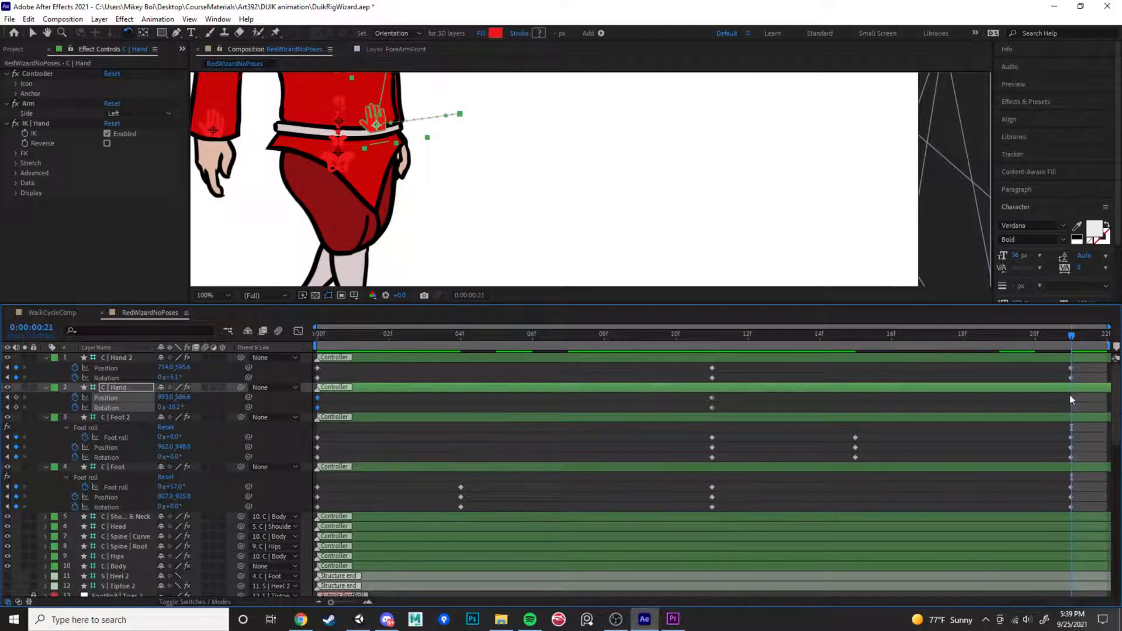
{"action": "key", "text": "ctrl+v"}
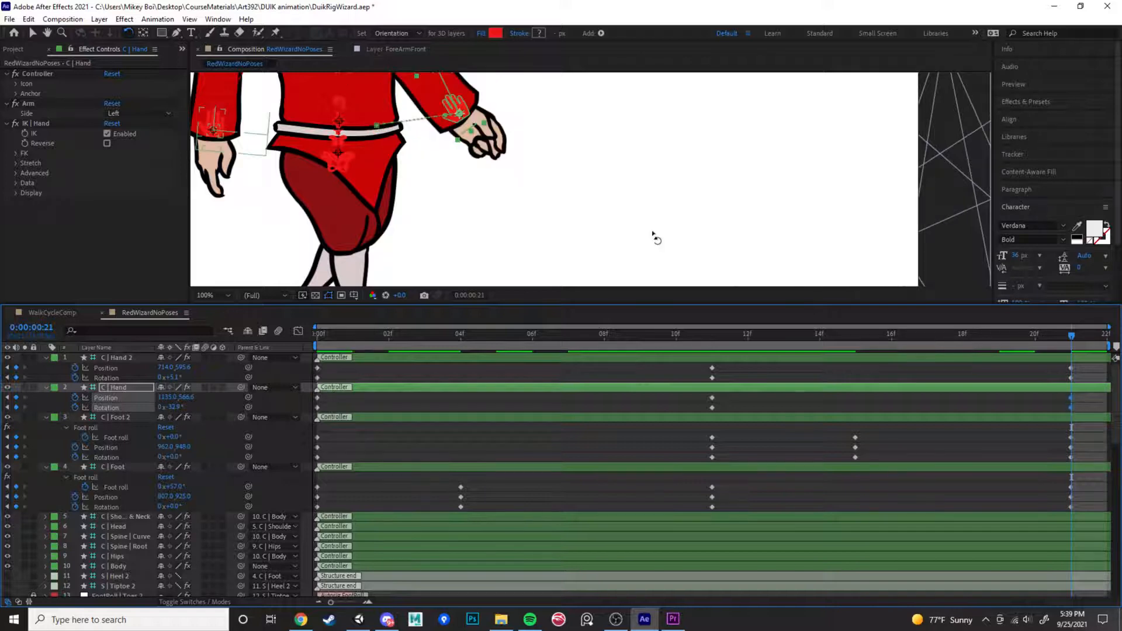
Play back the full walk cycle and scrub to frame 4 to examine the leg and arm poses
{"action": "scroll", "coordinate": [591, 216], "scroll_direction": "down", "scroll_amount": 3}
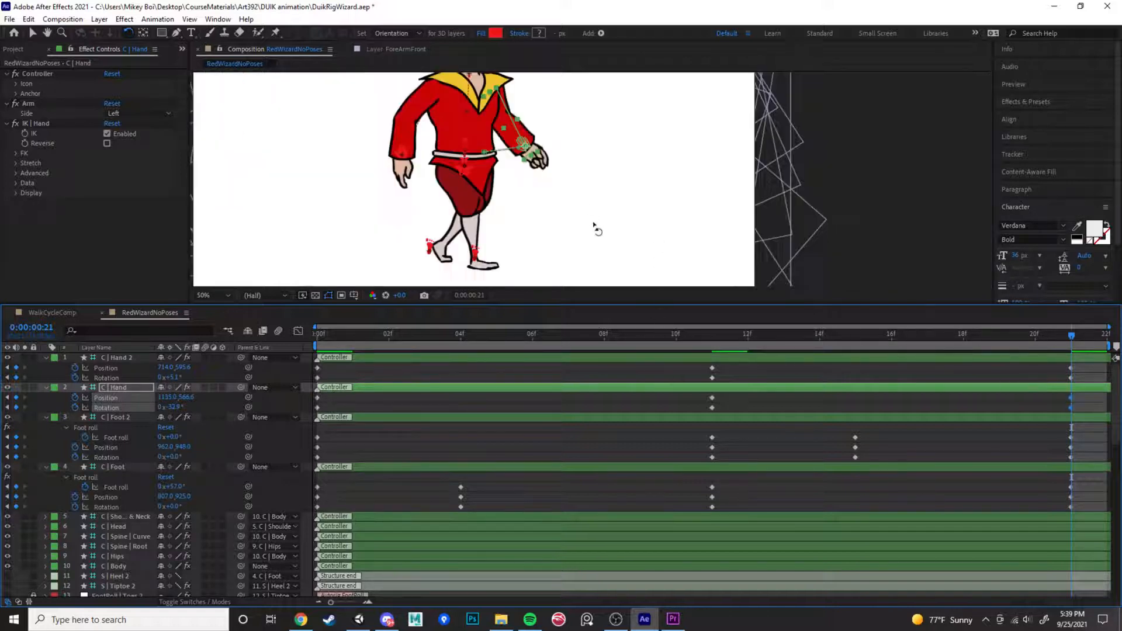
{"action": "left_click_drag", "start_coordinate": [1071, 334], "coordinate": [610, 356]}
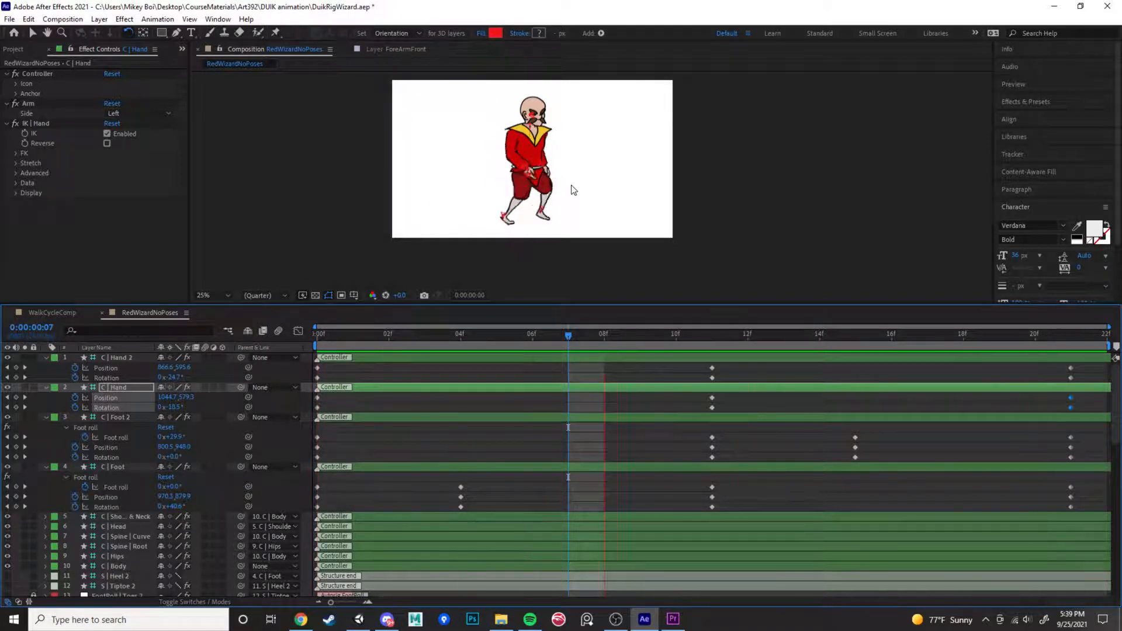
{"action": "key", "text": "space"}
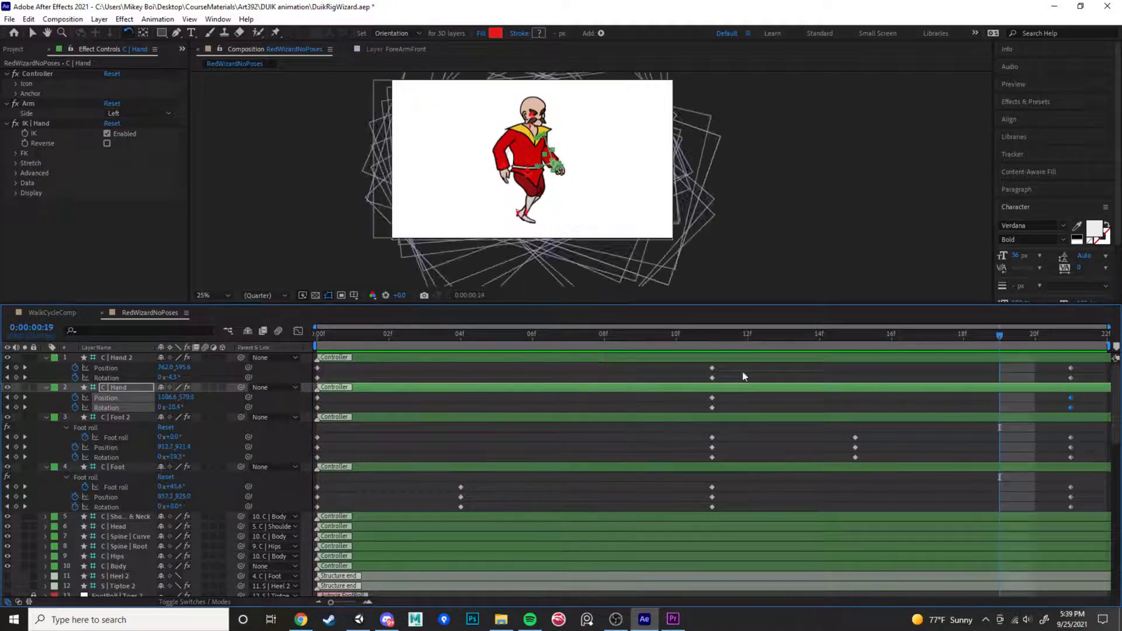
{"action": "key", "text": "space"}
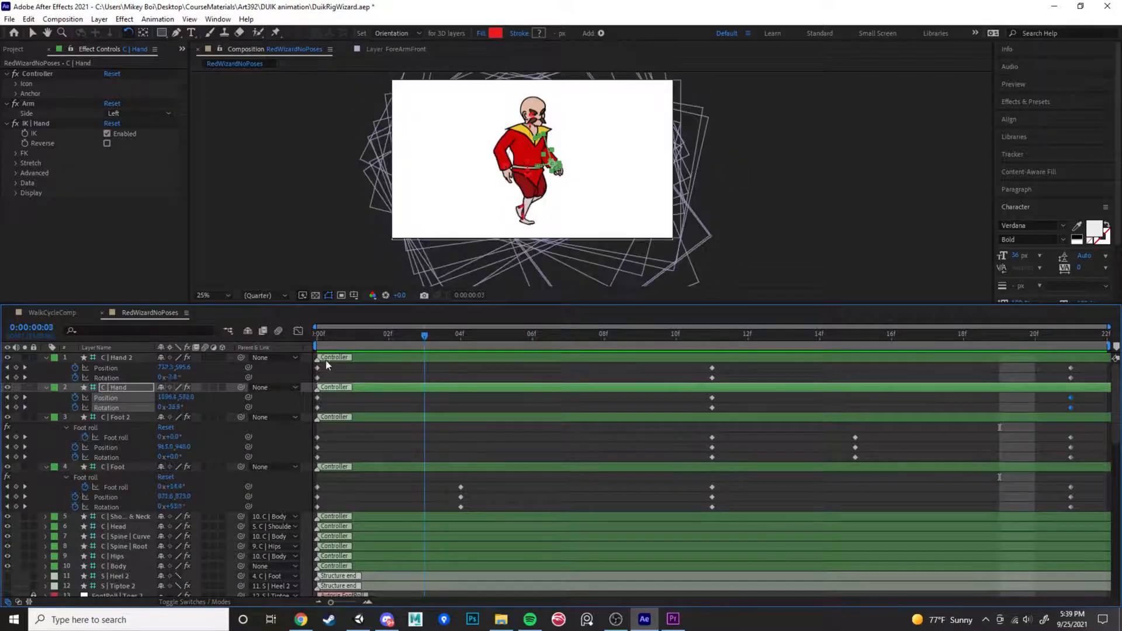
{"action": "left_click_drag", "start_coordinate": [418, 371], "coordinate": [462, 377]}
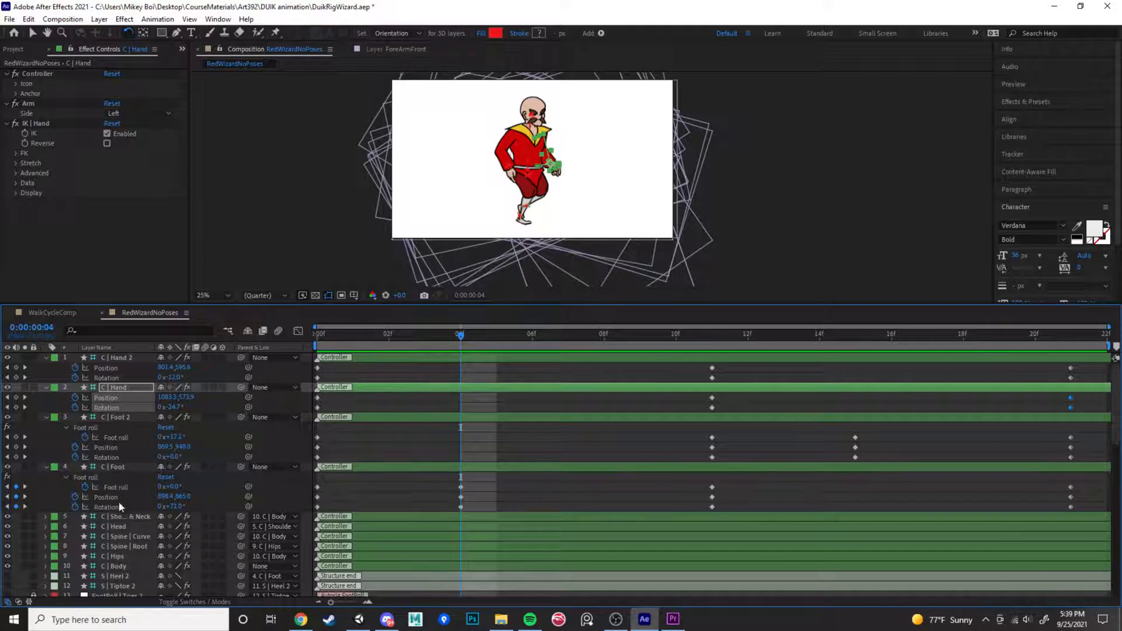
Try keyframing the C | Hips controller's Position at frame 0 and raising it to 0, -20 at frame 4
{"action": "left_click", "coordinate": [120, 556]}
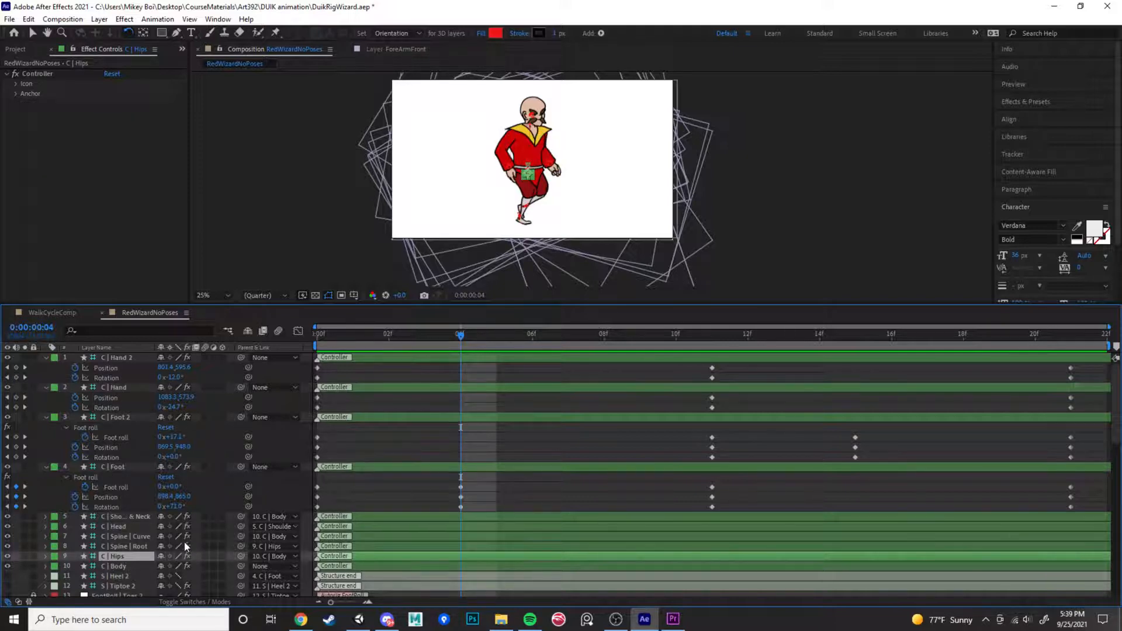
{"action": "key", "text": "p"}
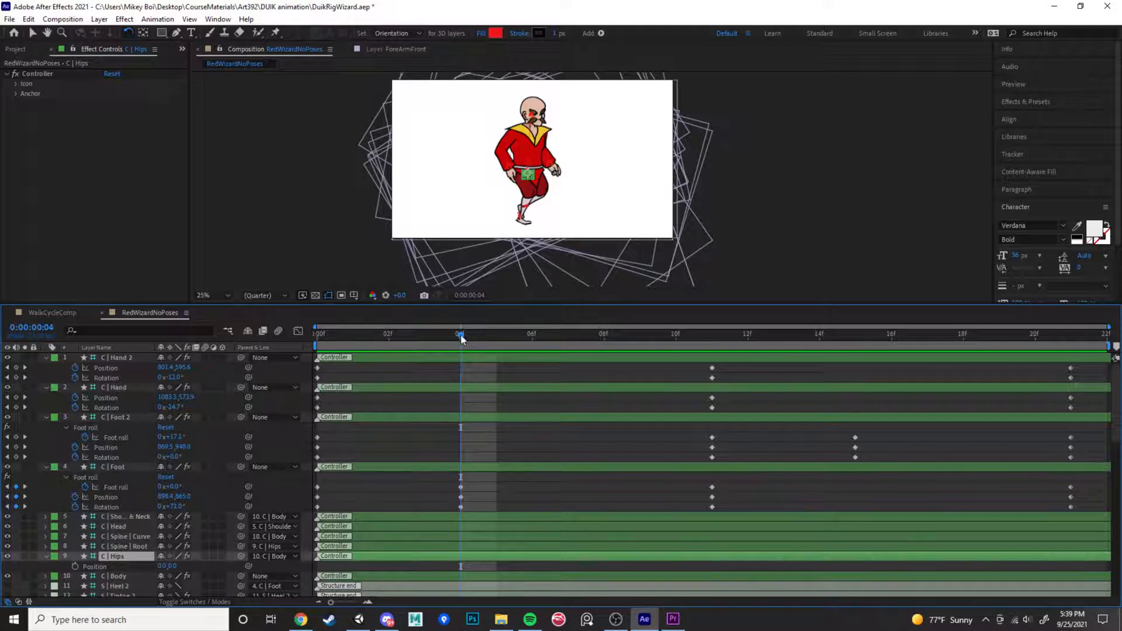
{"action": "left_click_drag", "start_coordinate": [460, 336], "coordinate": [424, 335]}
{"action": "left_click_drag", "start_coordinate": [322, 363], "coordinate": [306, 366]}
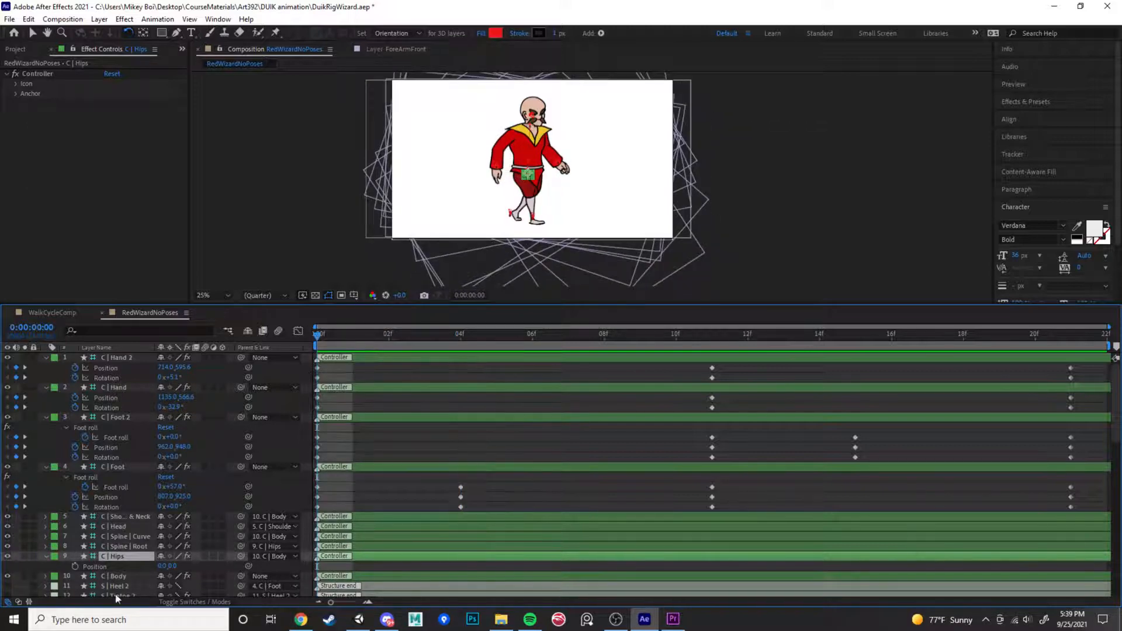
{"action": "left_click", "coordinate": [75, 567]}
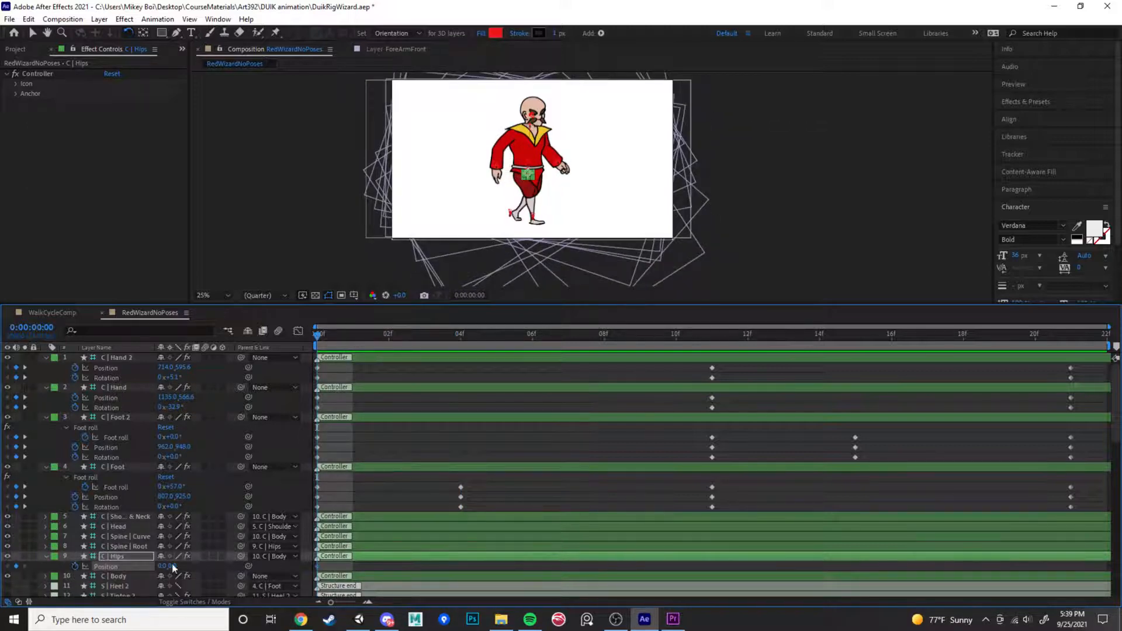
{"action": "left_click_drag", "start_coordinate": [317, 337], "coordinate": [416, 359]}
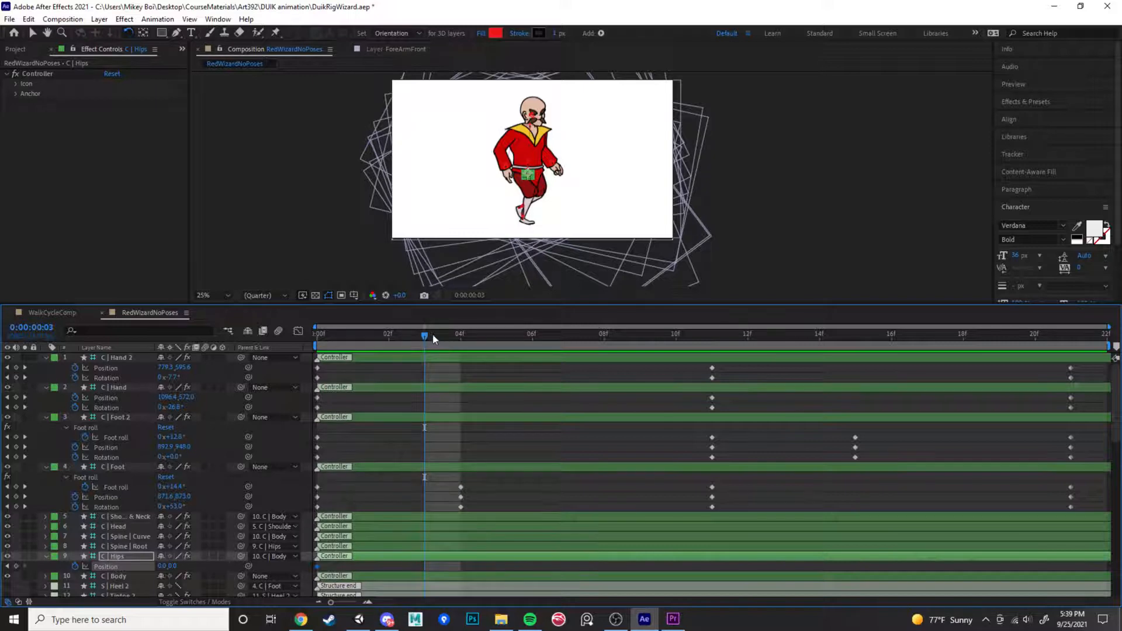
{"action": "left_click_drag", "start_coordinate": [446, 338], "coordinate": [454, 338]}
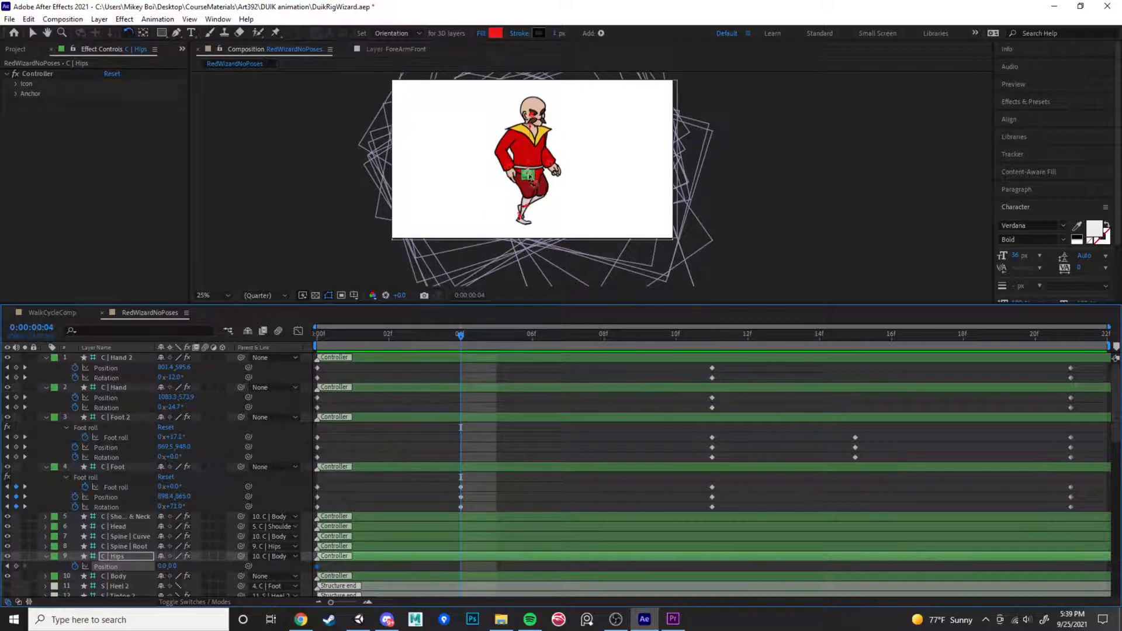
{"action": "key", "text": "v"}
{"action": "left_click_drag", "start_coordinate": [530, 177], "coordinate": [529, 172]}
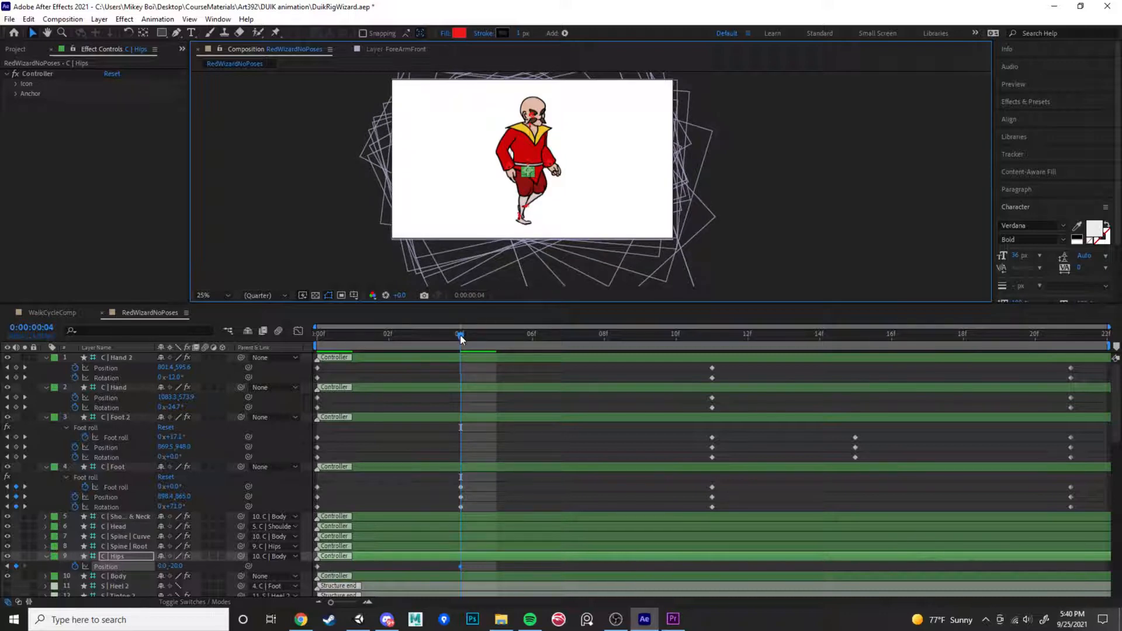
Play and scrub the walk cycle through frame 11 to examine how the raised hips affect the legs and torso
{"action": "left_click_drag", "start_coordinate": [460, 337], "coordinate": [426, 342]}
{"action": "key", "text": "space"}
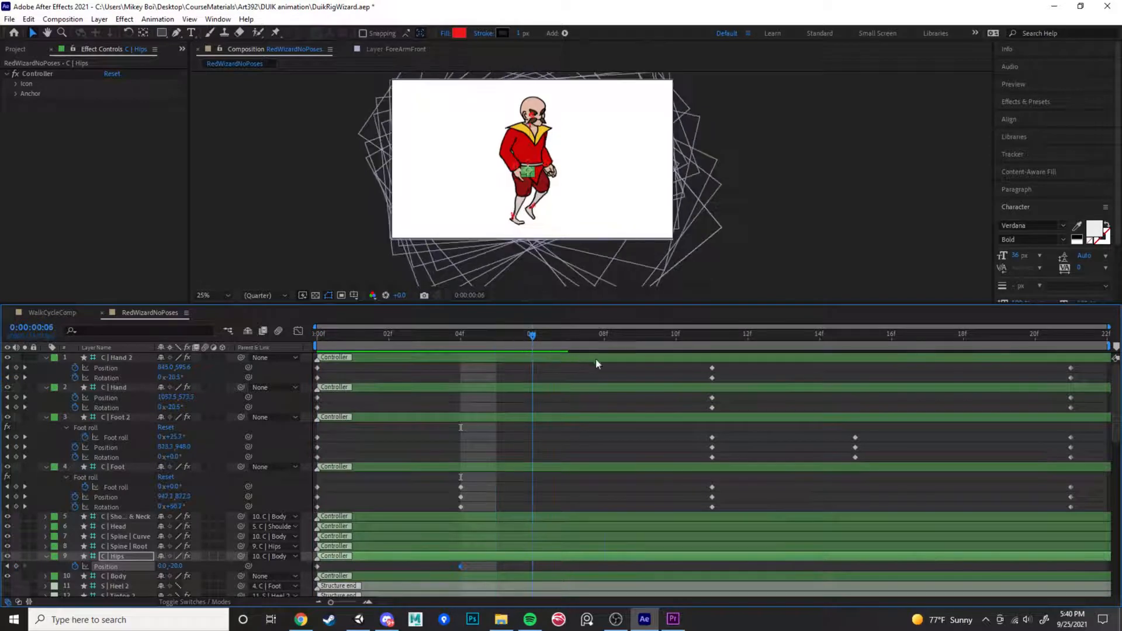
{"action": "key", "text": "space"}
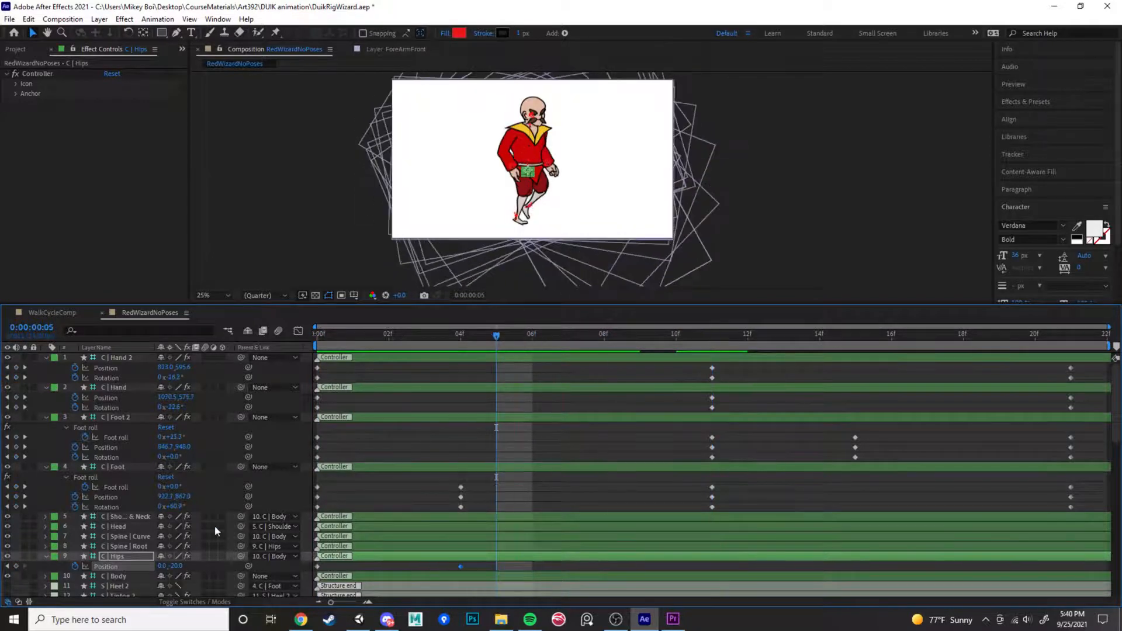
{"action": "scroll", "coordinate": [215, 525], "scroll_direction": "down", "scroll_amount": 10}
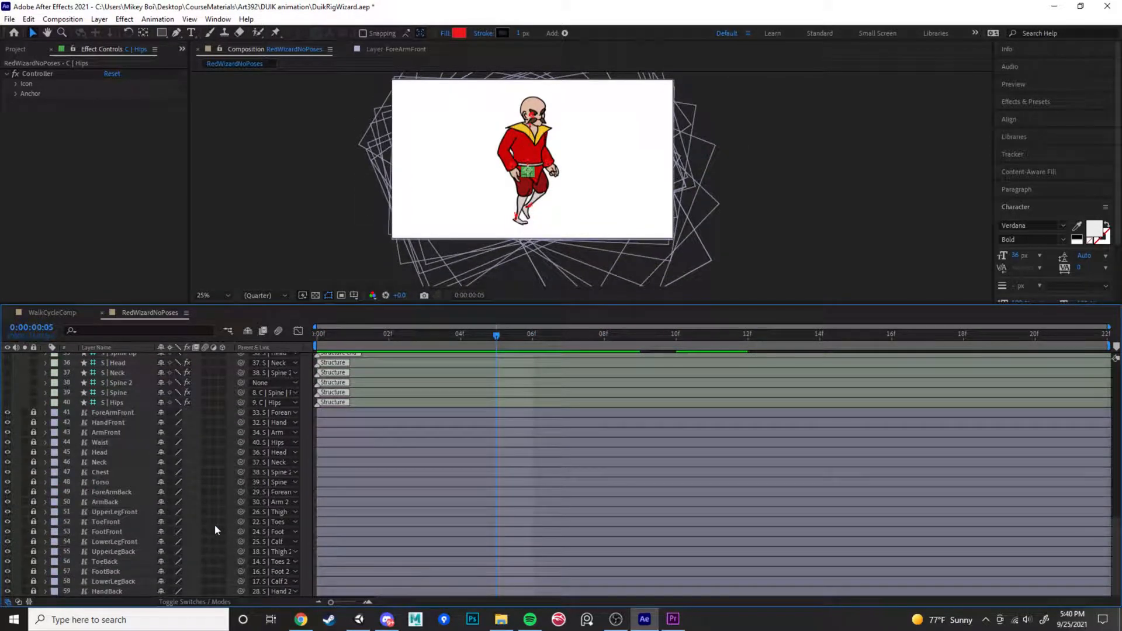
{"action": "scroll", "coordinate": [215, 524], "scroll_direction": "up", "scroll_amount": 10}
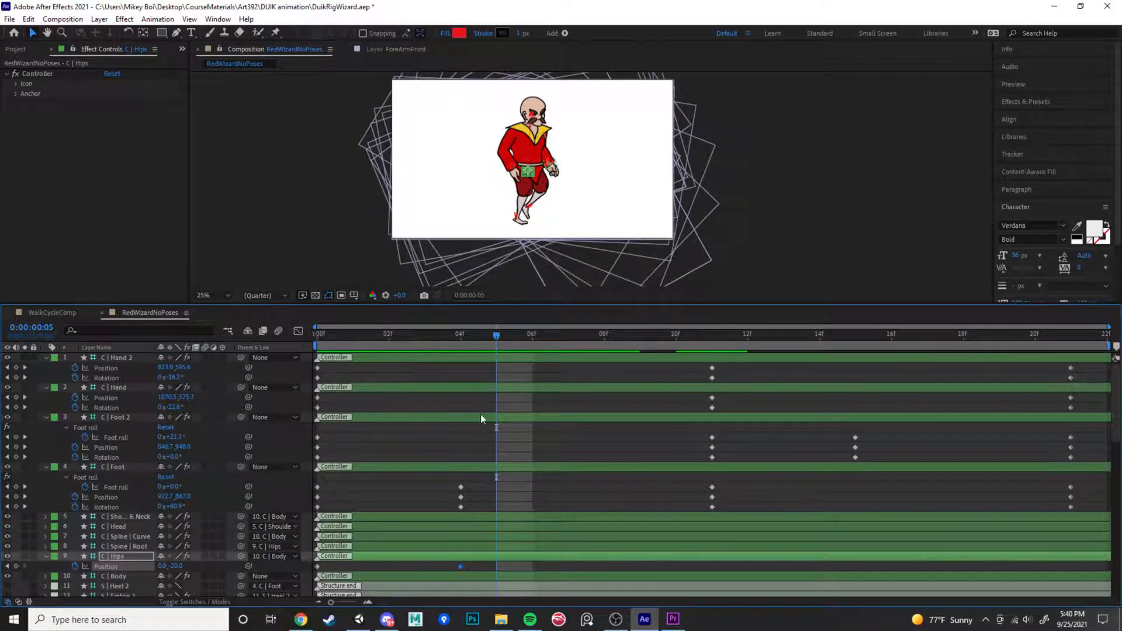
{"action": "key", "text": "space"}
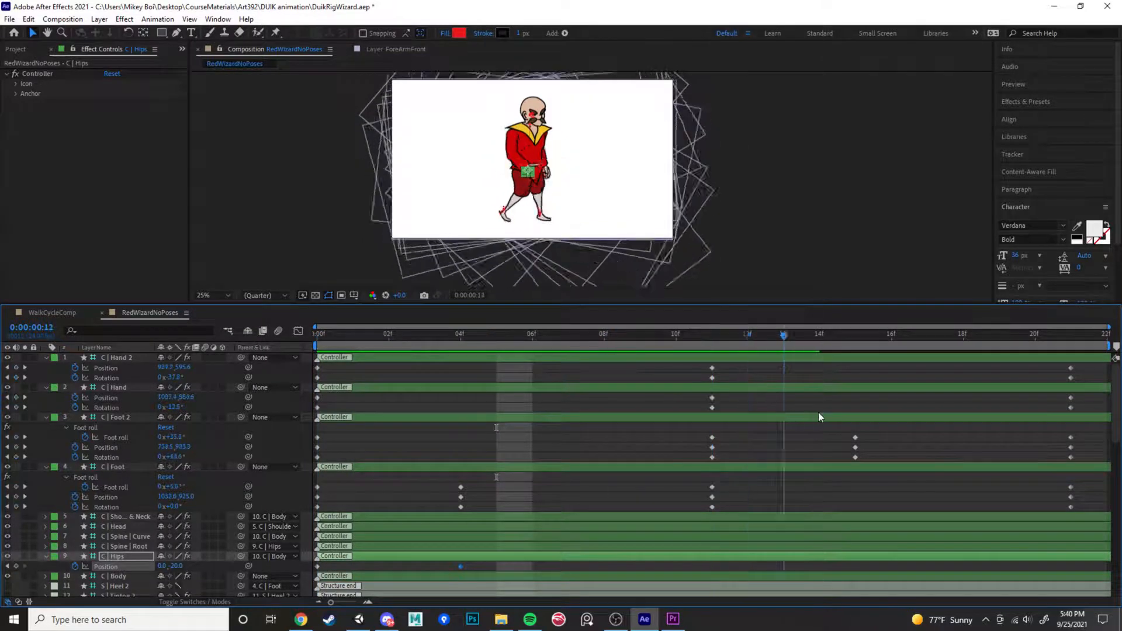
{"action": "left_click_drag", "start_coordinate": [730, 410], "coordinate": [717, 414]}
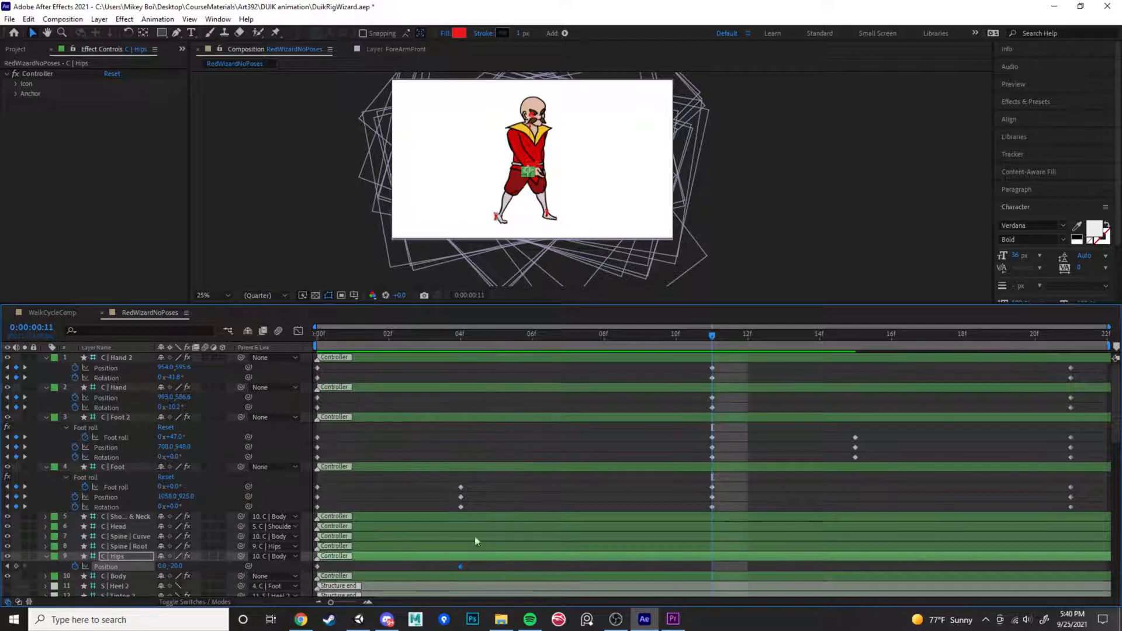
{"action": "scroll", "coordinate": [127, 524], "scroll_direction": "down", "scroll_amount": 1}
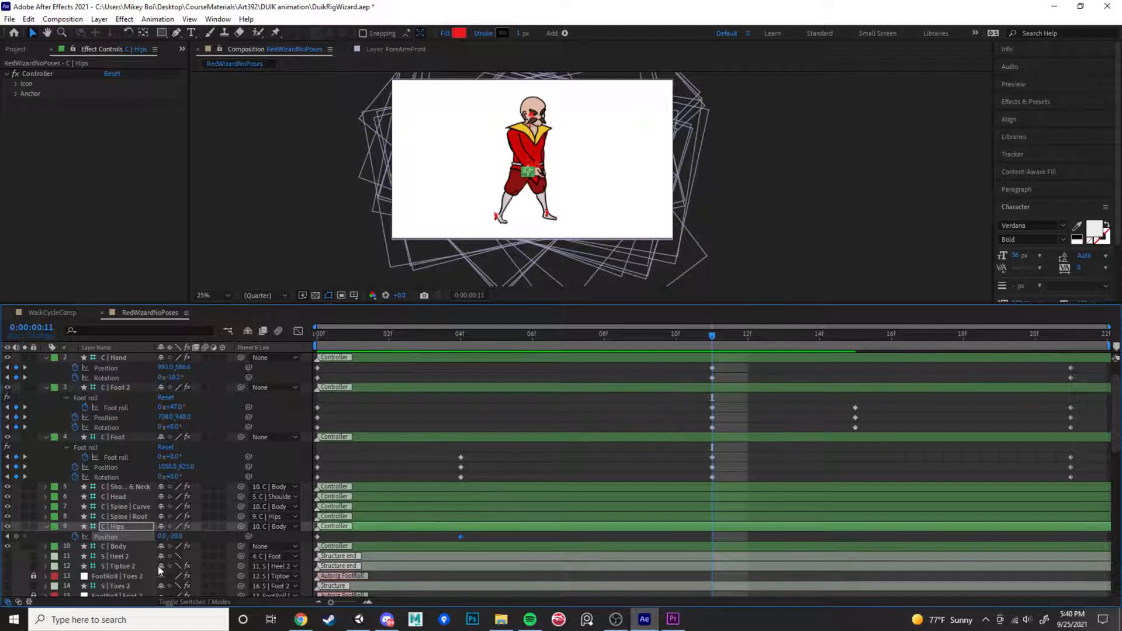
Undo the C | Hips controller's Position keyframes and collapse its layer
{"action": "key", "text": "j"}
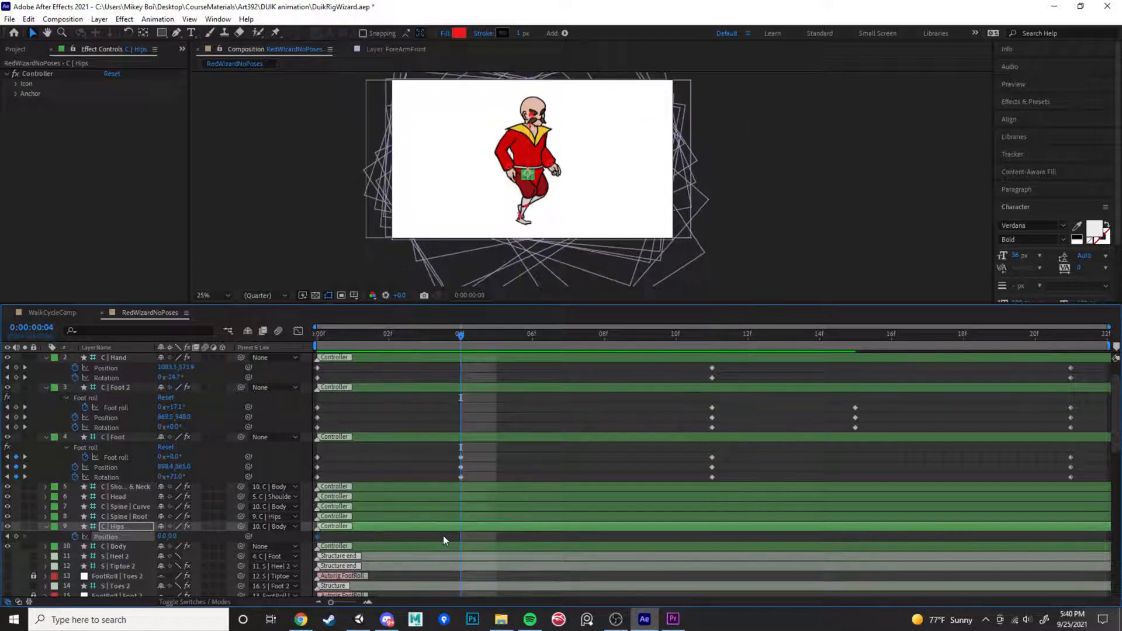
{"action": "key", "text": "ctrl+z"}
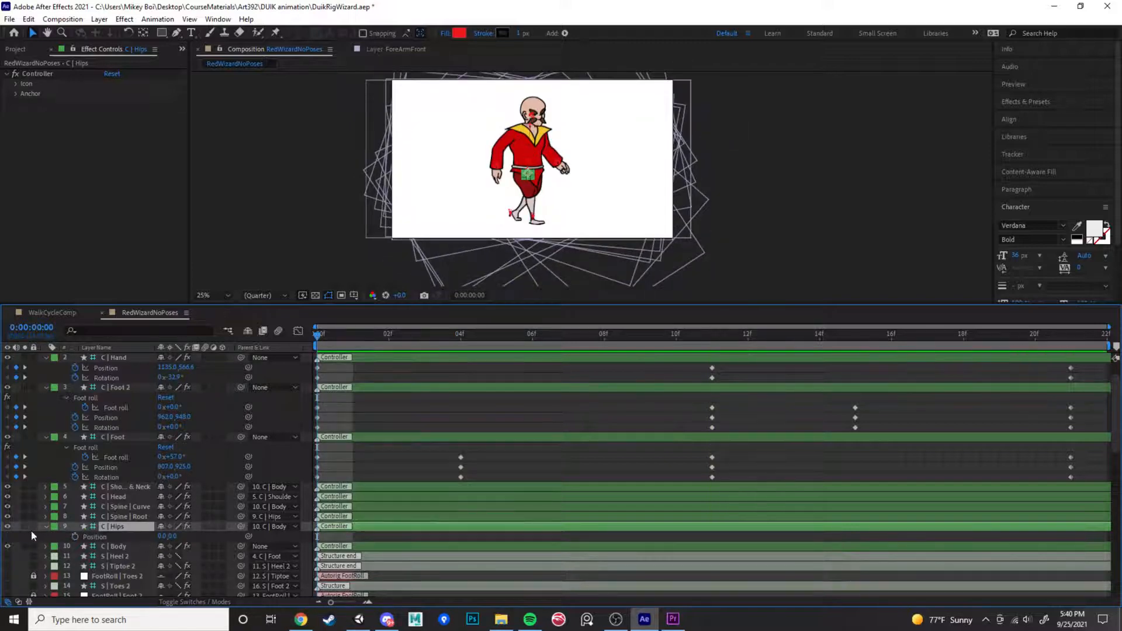
{"action": "left_click", "coordinate": [45, 527]}
Add a Position keyframe to the C | Body controller at frame 0
{"action": "left_click", "coordinate": [122, 538]}
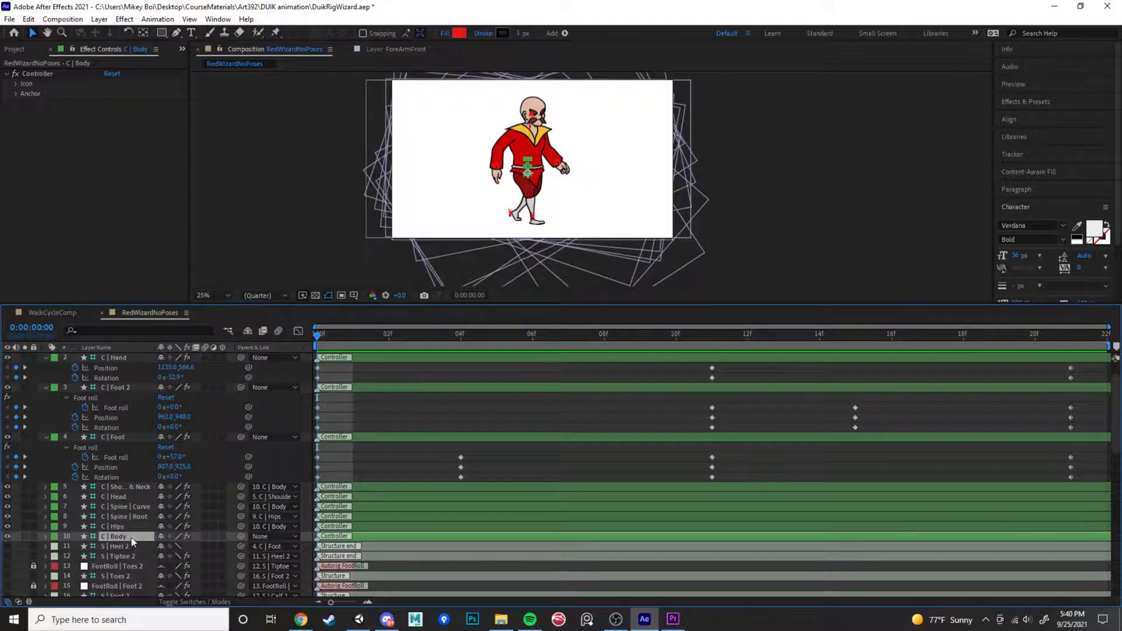
{"action": "key", "text": "p"}
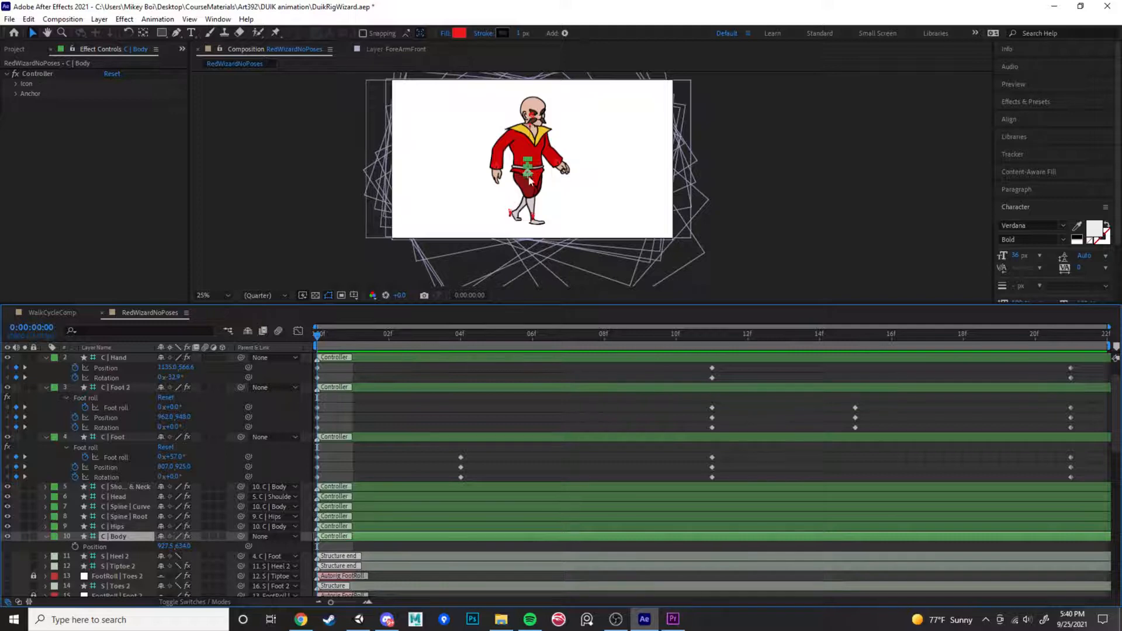
{"action": "key", "text": "alt+shift+p"}
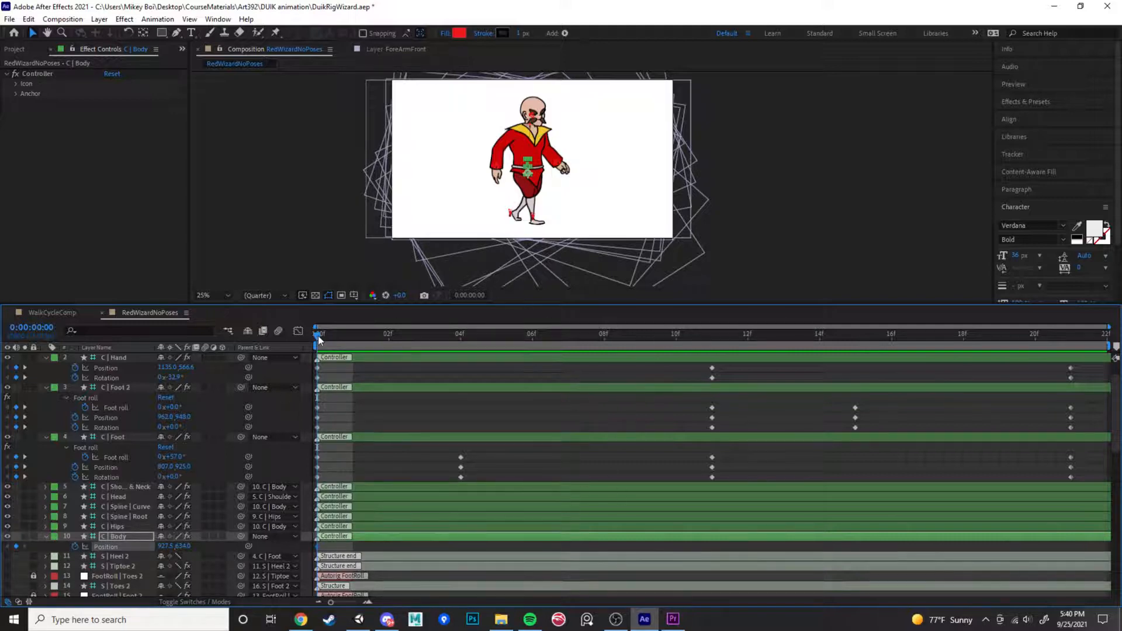
Raise the C | Body controller straight up to about 927.5, 614 at frame 4
{"action": "left_click_drag", "start_coordinate": [318, 336], "coordinate": [449, 350]}
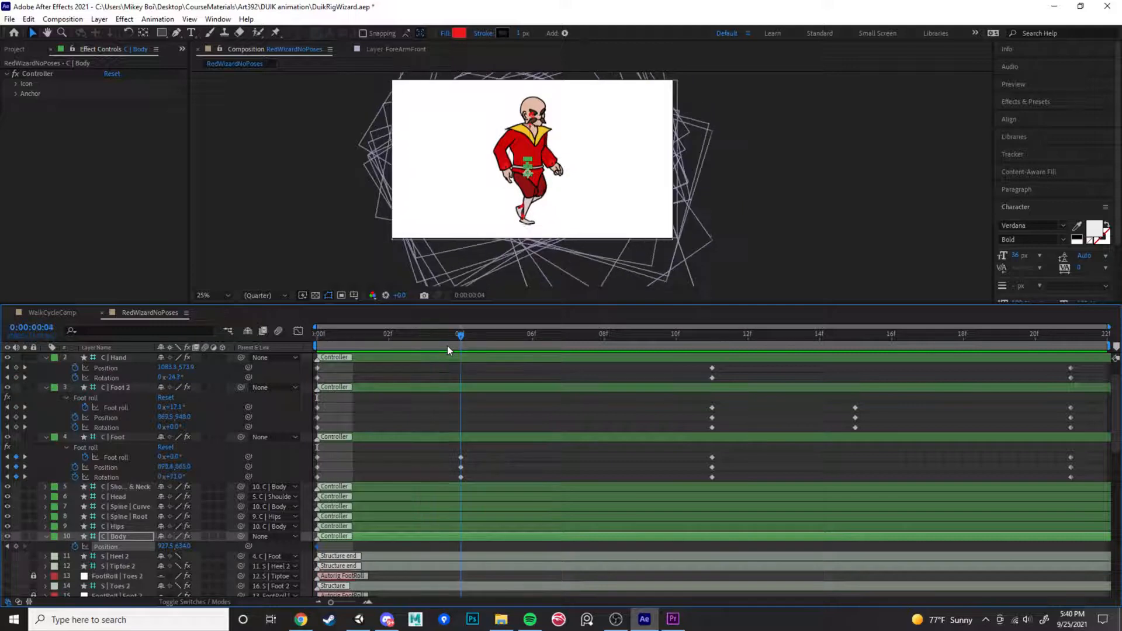
{"action": "left_click", "coordinate": [528, 172]}
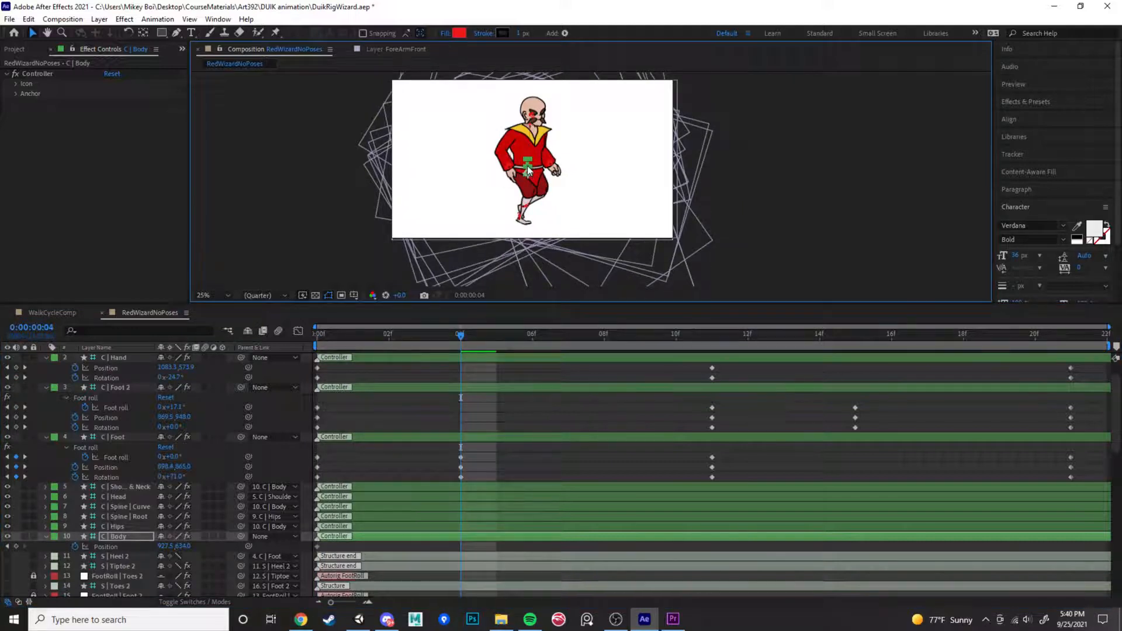
{"action": "left_click", "coordinate": [528, 170]}
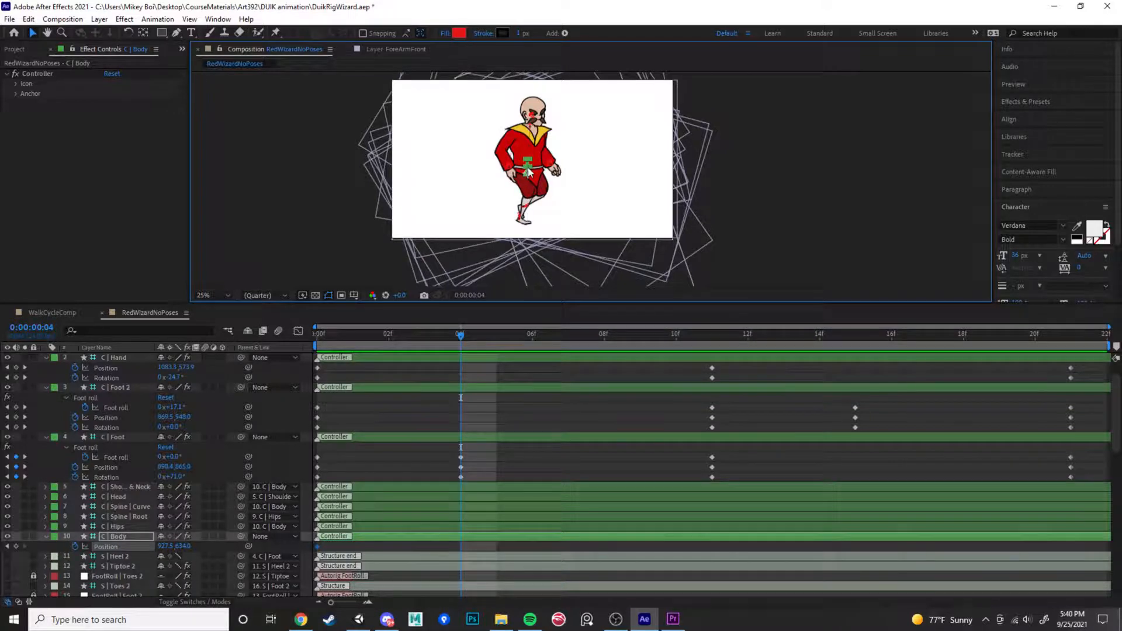
{"action": "left_click", "coordinate": [528, 171]}
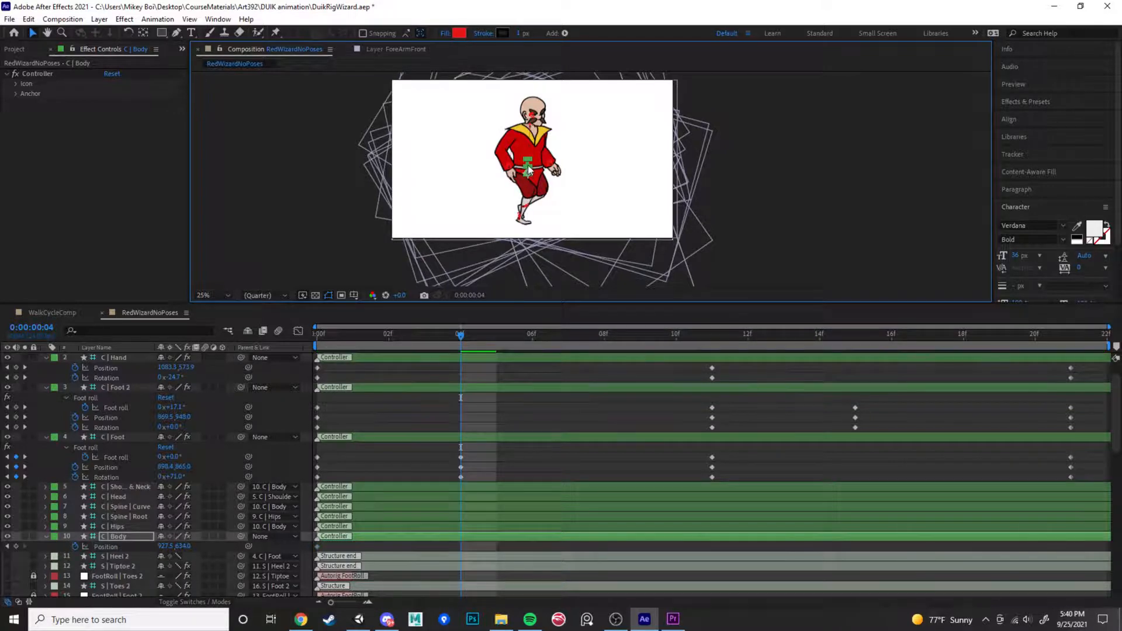
{"action": "left_click", "coordinate": [117, 526]}
{"action": "left_click", "coordinate": [119, 535]}
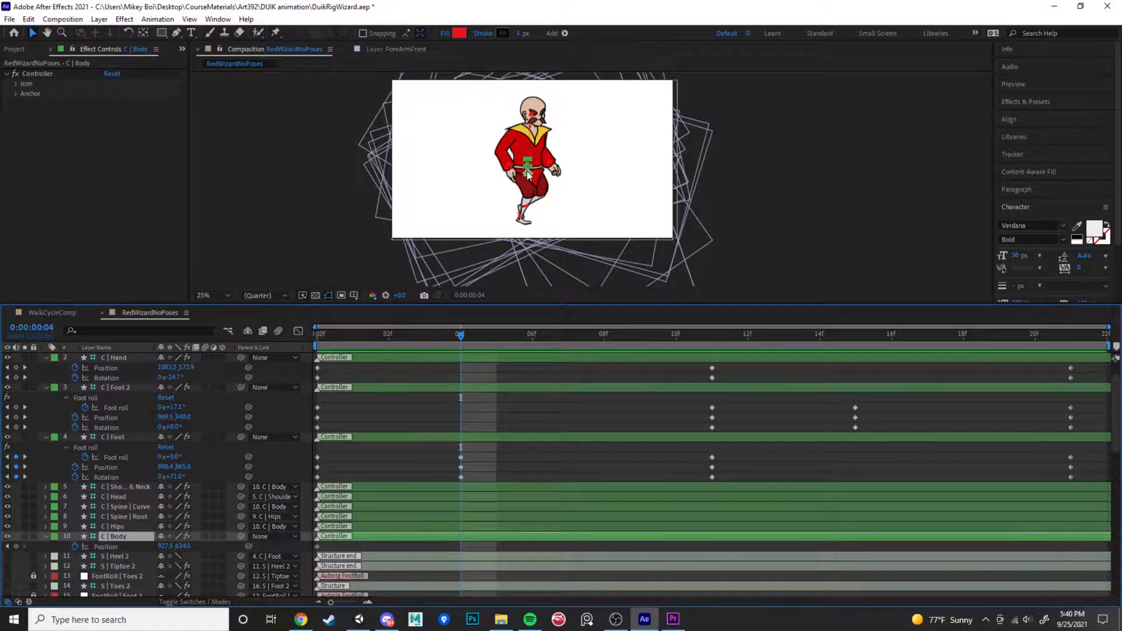
{"action": "left_click_drag", "start_coordinate": [528, 172], "coordinate": [527, 170]}
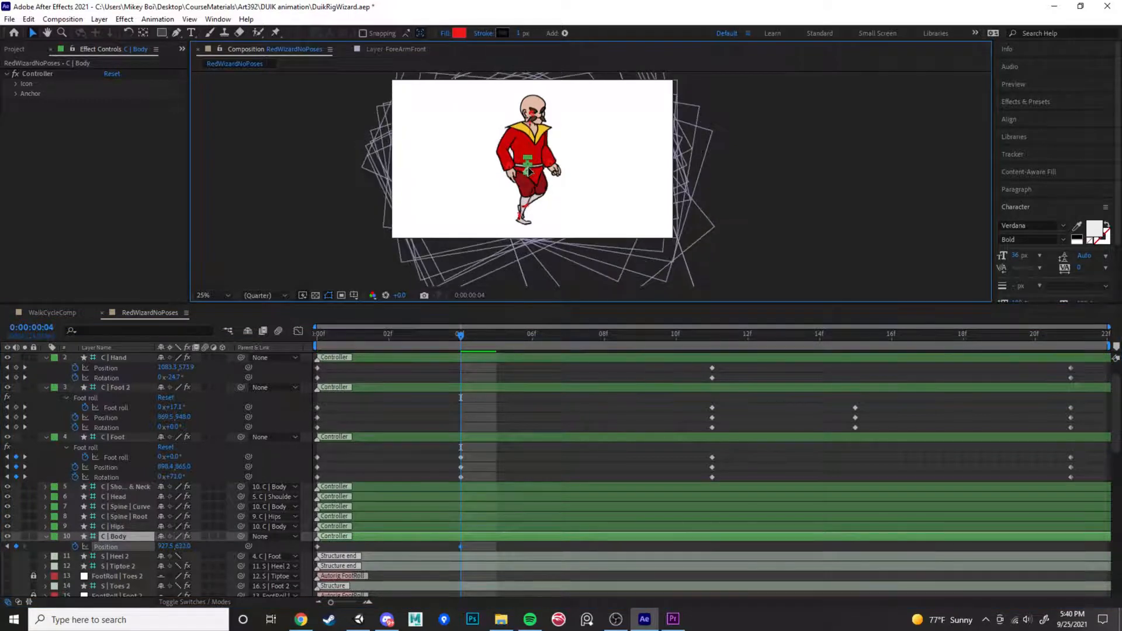
{"action": "left_click_drag", "start_coordinate": [528, 171], "coordinate": [528, 168]}
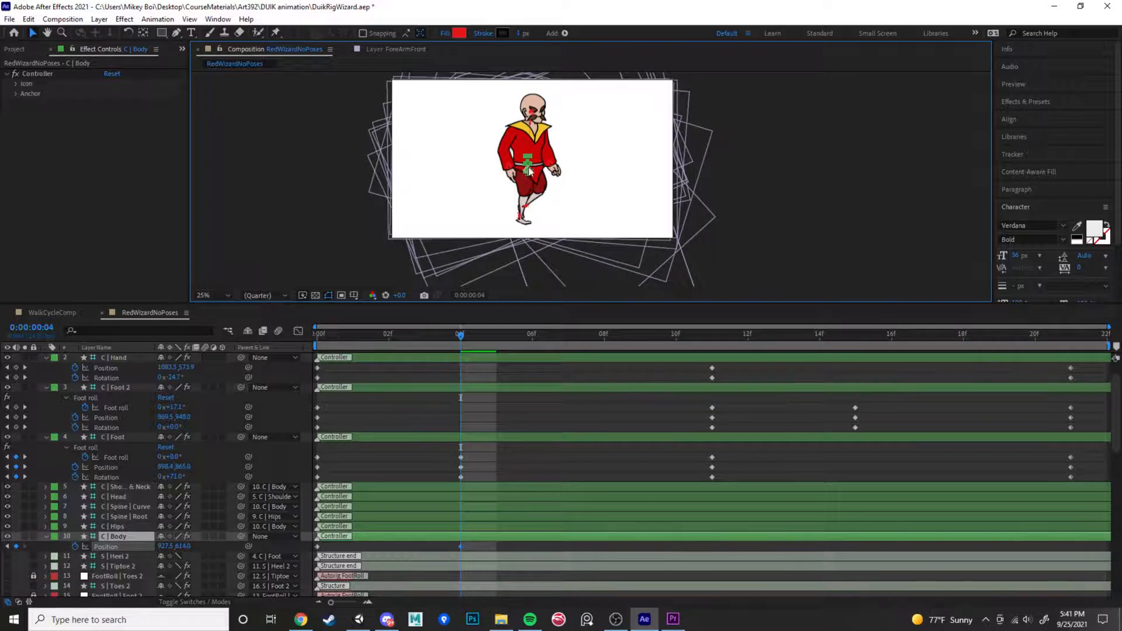
Copy the C | Body controller's frame 0 Position keyframe to frames 11 and 21
{"action": "left_click_drag", "start_coordinate": [459, 335], "coordinate": [713, 372]}
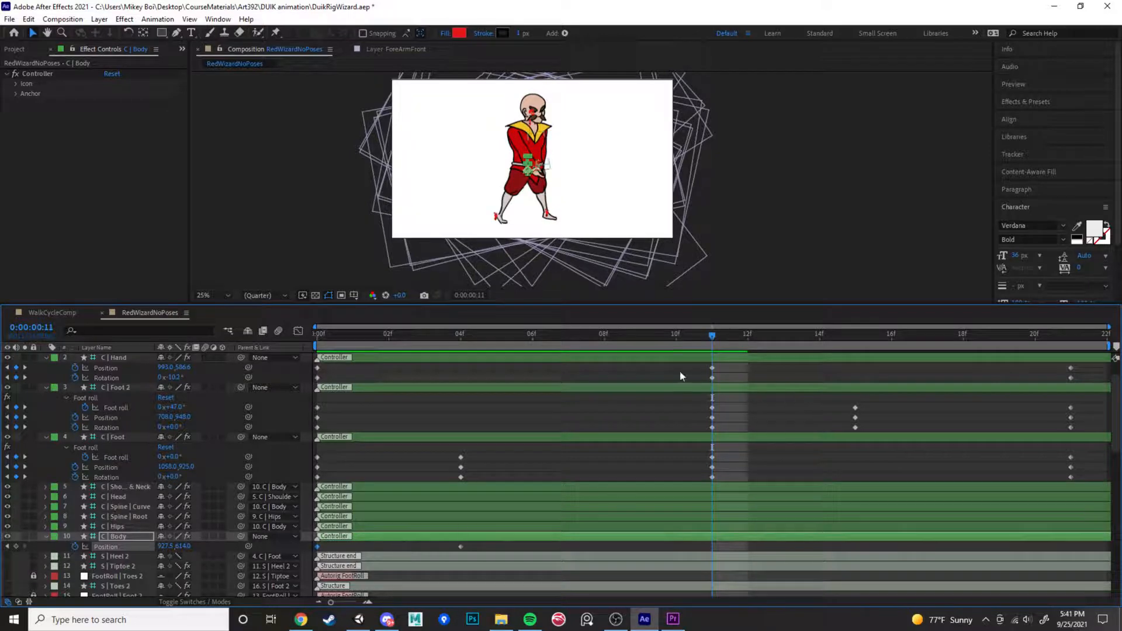
{"action": "key", "text": "ctrl+v"}
{"action": "left_click_drag", "start_coordinate": [712, 335], "coordinate": [1109, 338]}
{"action": "key", "text": "ctrl+v"}
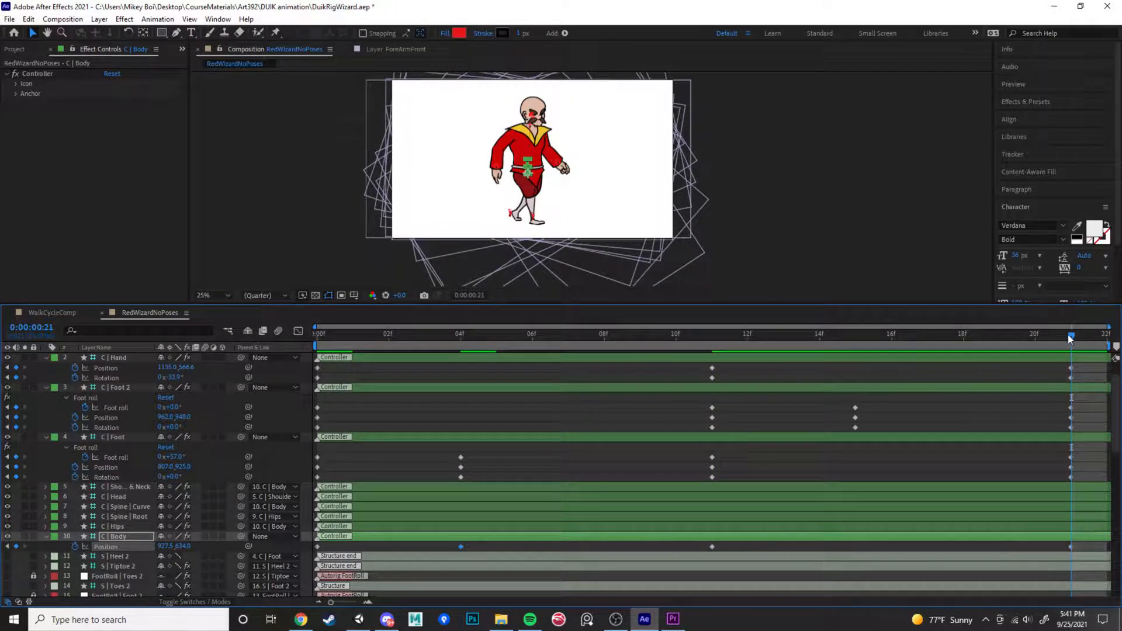
Keyframe the C | Body controller at frame 15 with the same raised Position as frame 4, 927.5, 614
{"action": "left_click_drag", "start_coordinate": [1068, 335], "coordinate": [887, 350]}
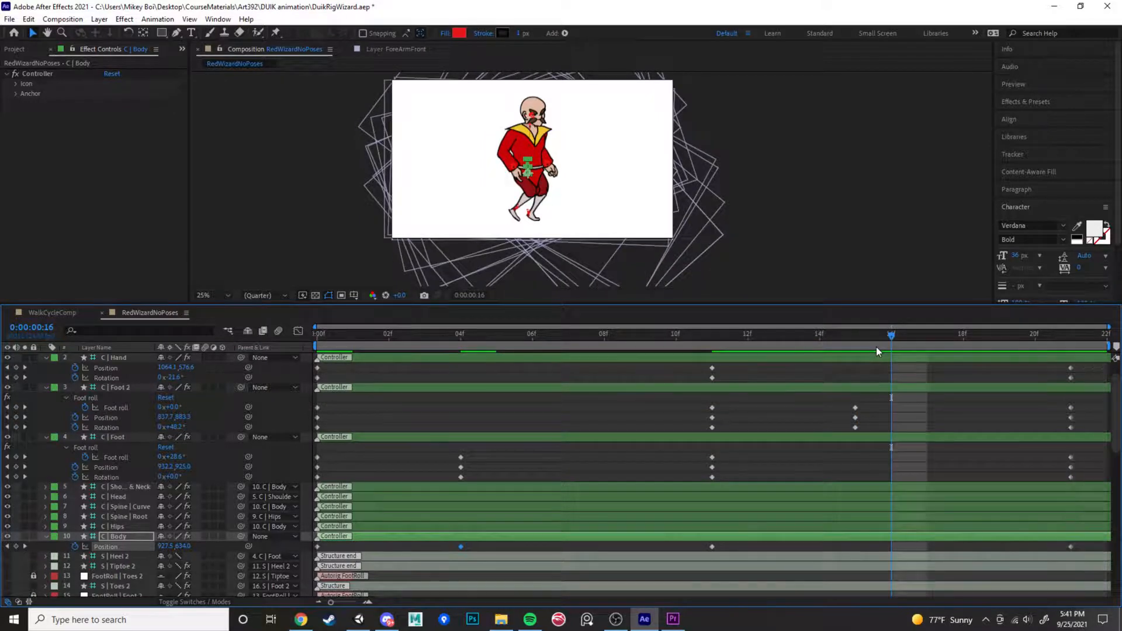
{"action": "left_click", "coordinate": [865, 344]}
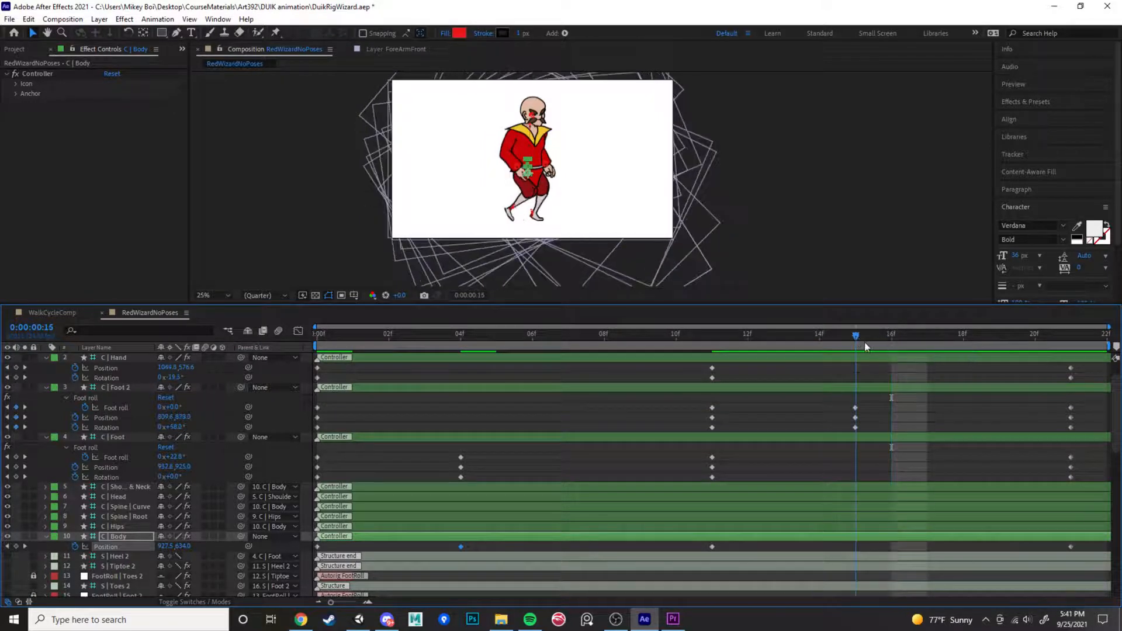
{"action": "key", "text": "shift+Up"}
{"action": "key", "text": "shift+Up"}
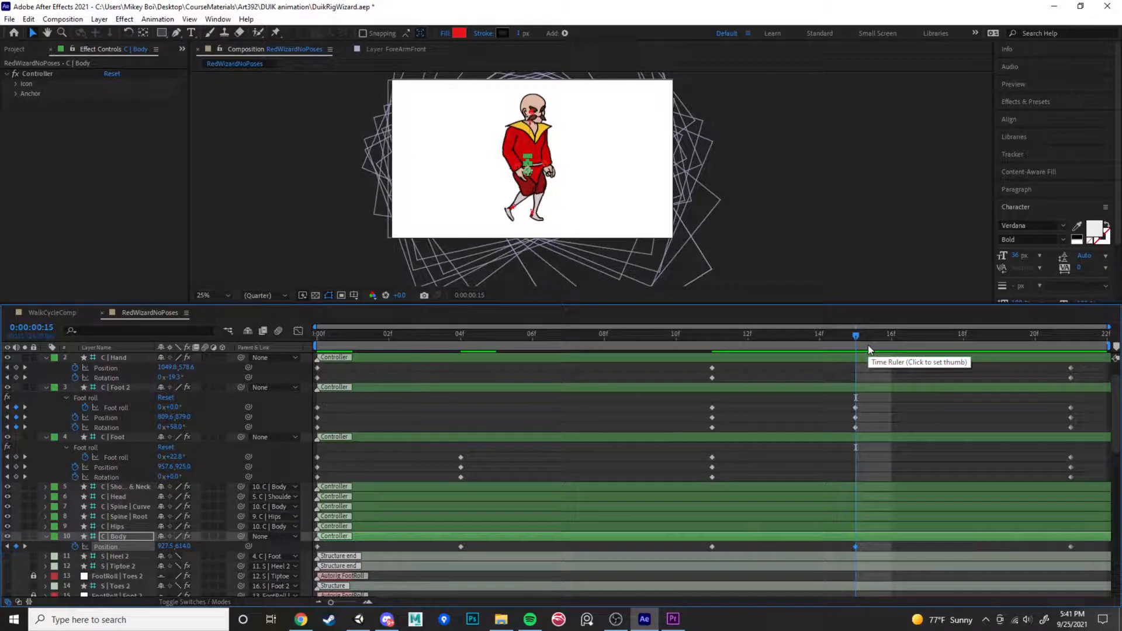
Play back the walk cycle from frame 0 to check the body's up-and-down motion
{"action": "left_click_drag", "start_coordinate": [869, 345], "coordinate": [272, 353]}
{"action": "key", "text": "space"}
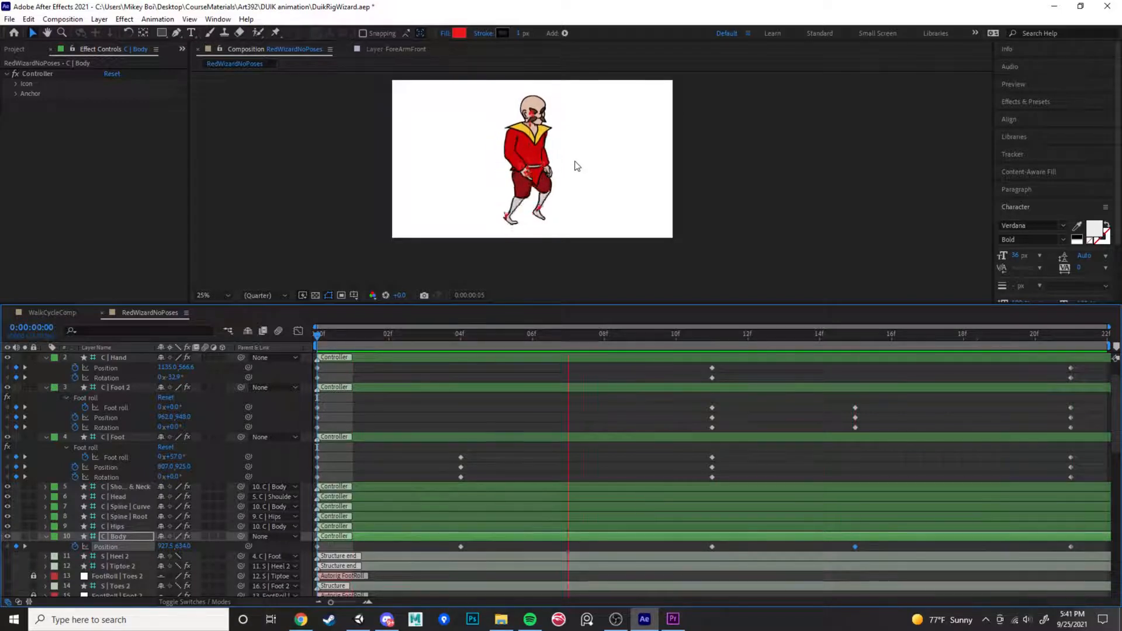
{"action": "key", "text": "space"}
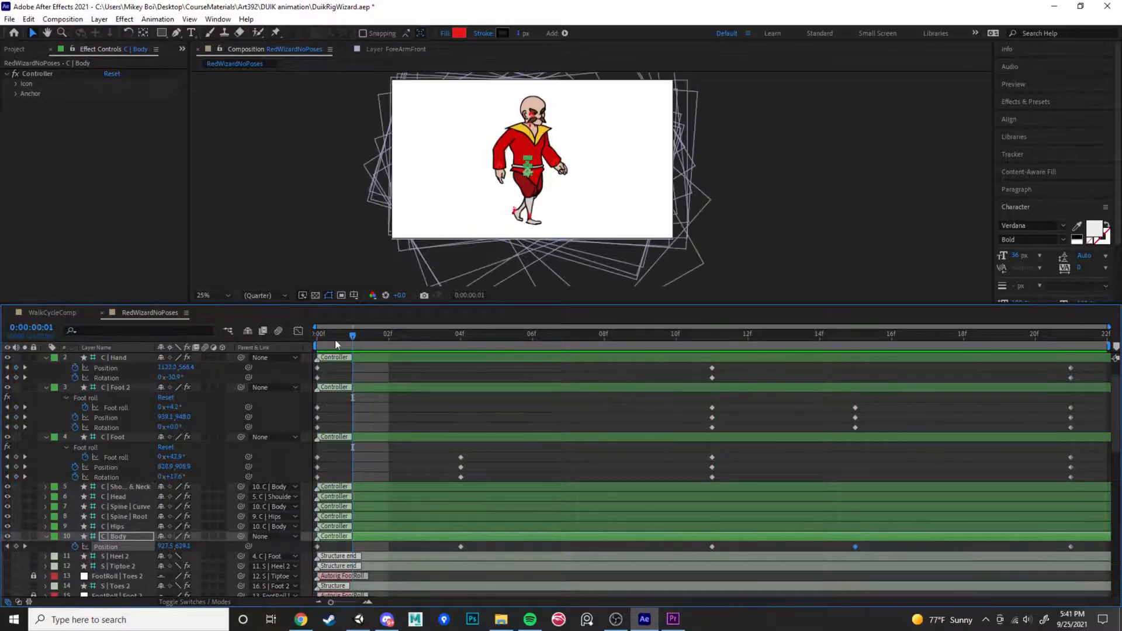
Try to bend the torso forward with the C | Shoulders & Neck controller at frame 1, and undo the move
{"action": "left_click", "coordinate": [530, 125]}
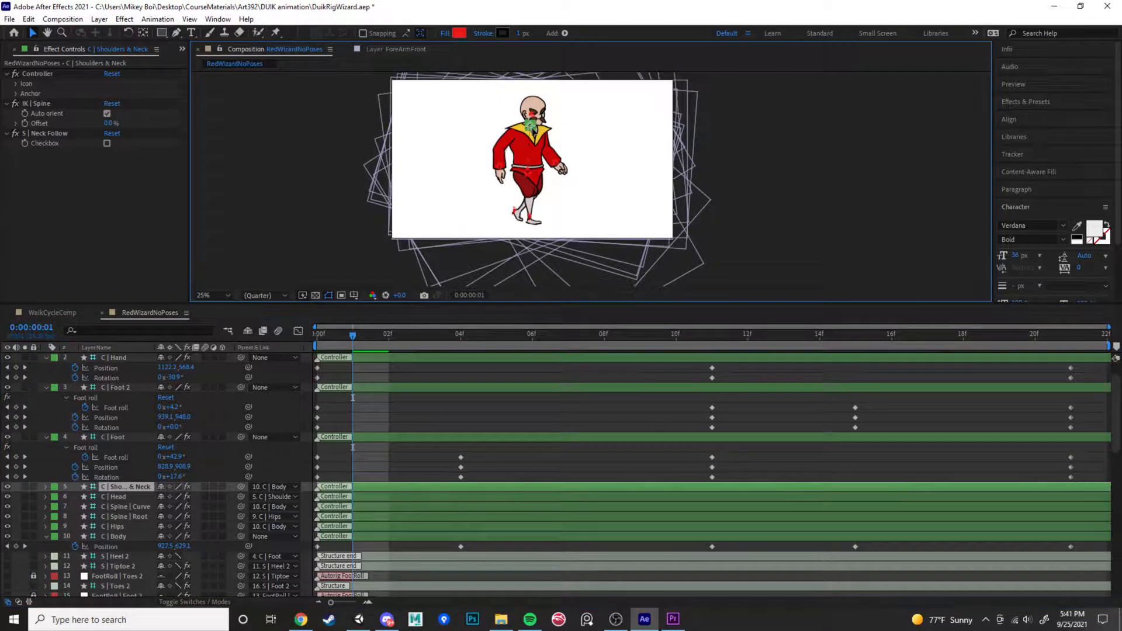
{"action": "left_click_drag", "start_coordinate": [532, 128], "coordinate": [560, 151]}
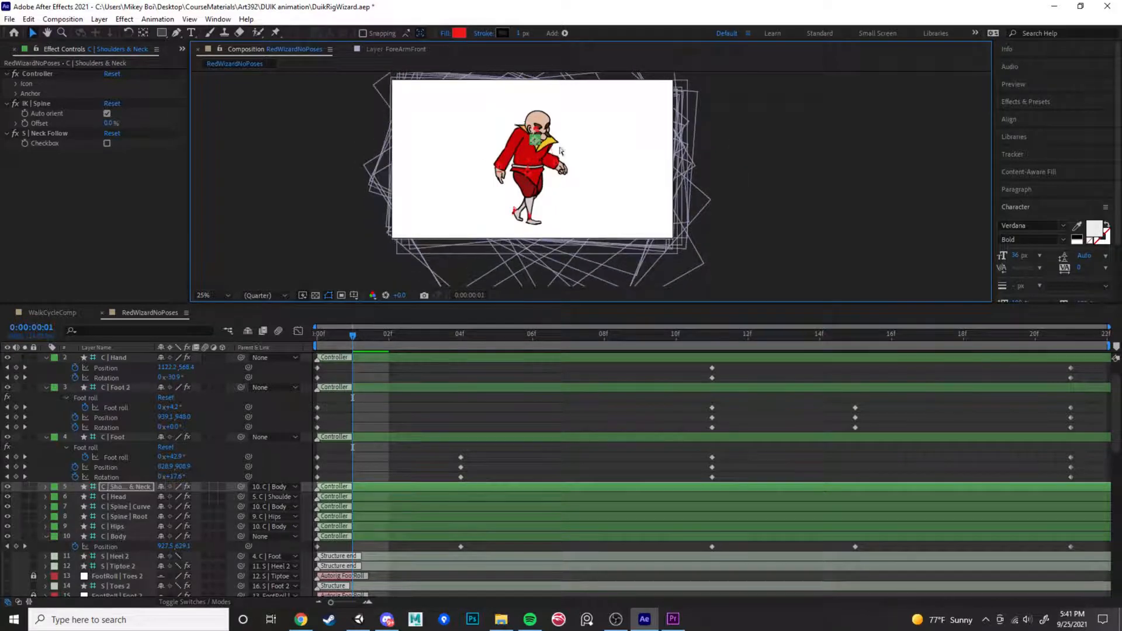
{"action": "key", "text": "ctrl+z"}
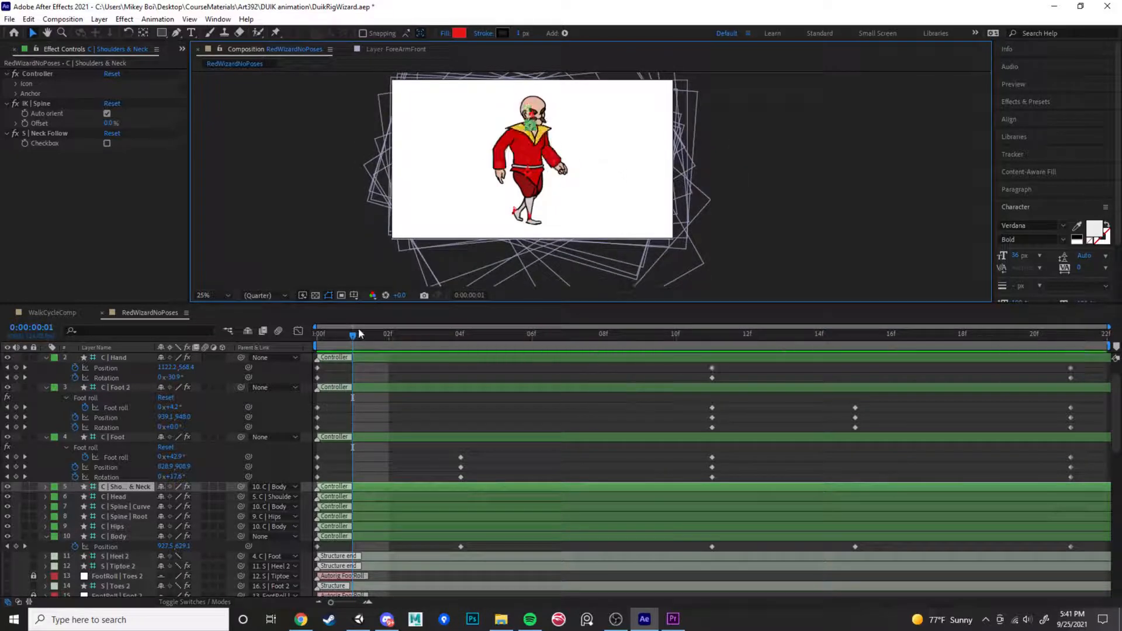
Play back the RedWizardNoPoses walk cycle once more and save the project
{"action": "key", "text": "space"}
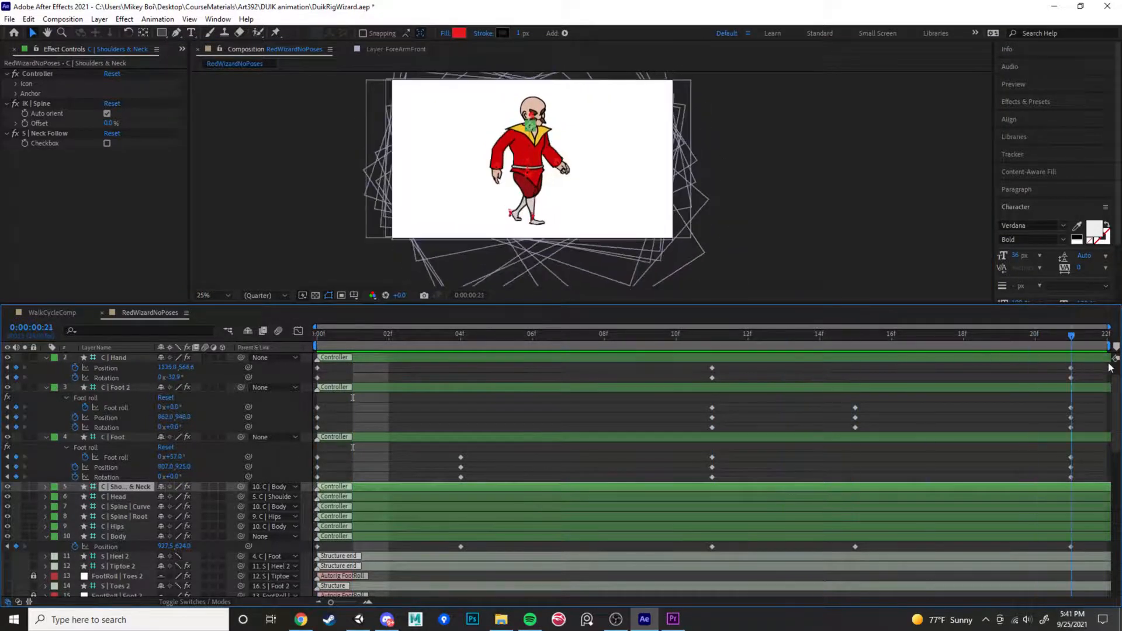
{"action": "key", "text": "space"}
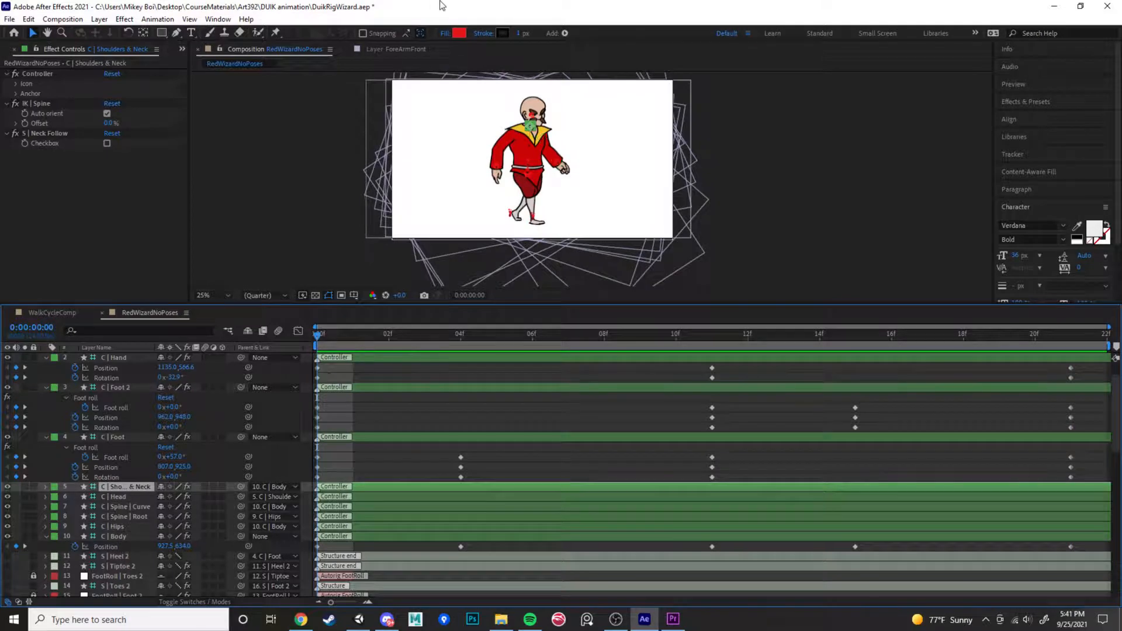
{"action": "left_click", "coordinate": [10, 19]}
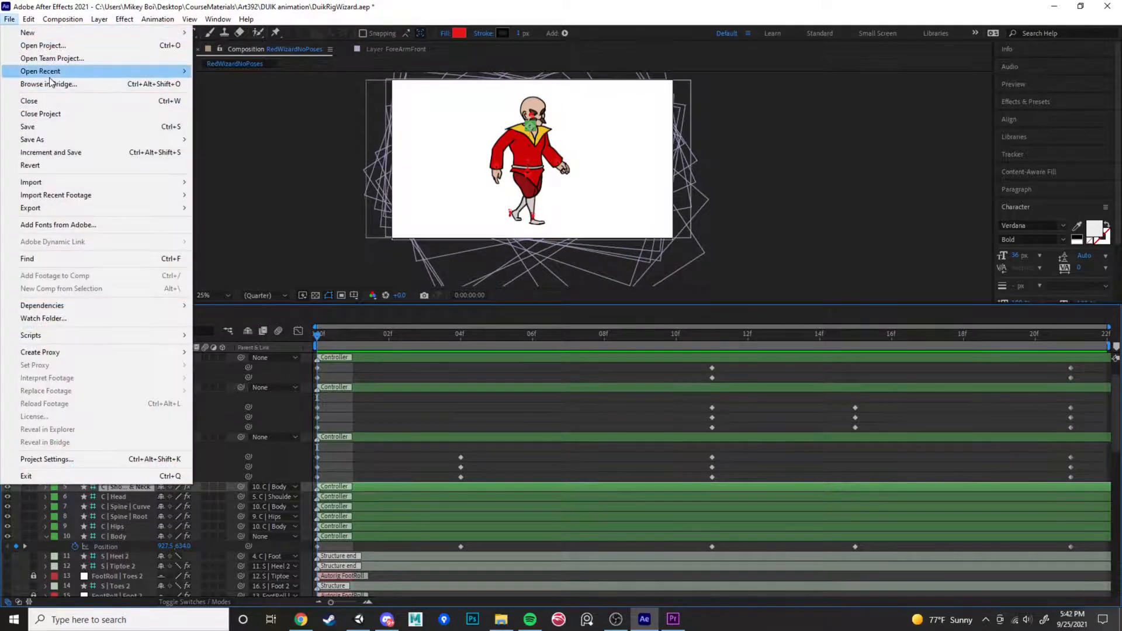
{"action": "left_click", "coordinate": [24, 123]}
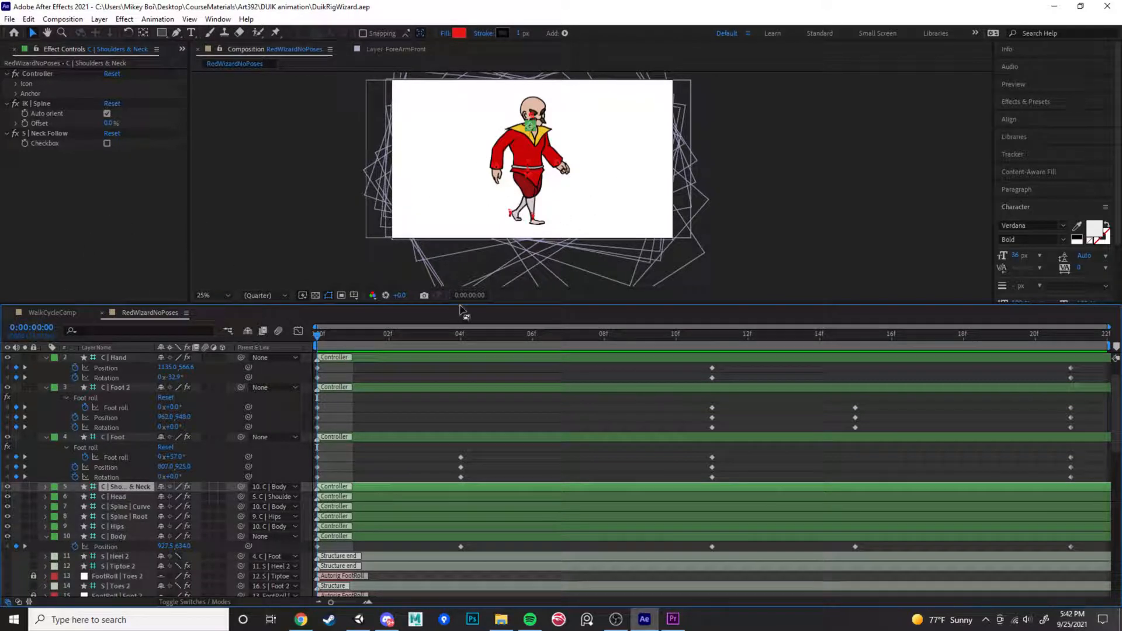
Add the RedWizardNoPoses composition as a layer in WalkCycleComp
{"action": "left_click", "coordinate": [54, 312]}
{"action": "left_click", "coordinate": [19, 49]}
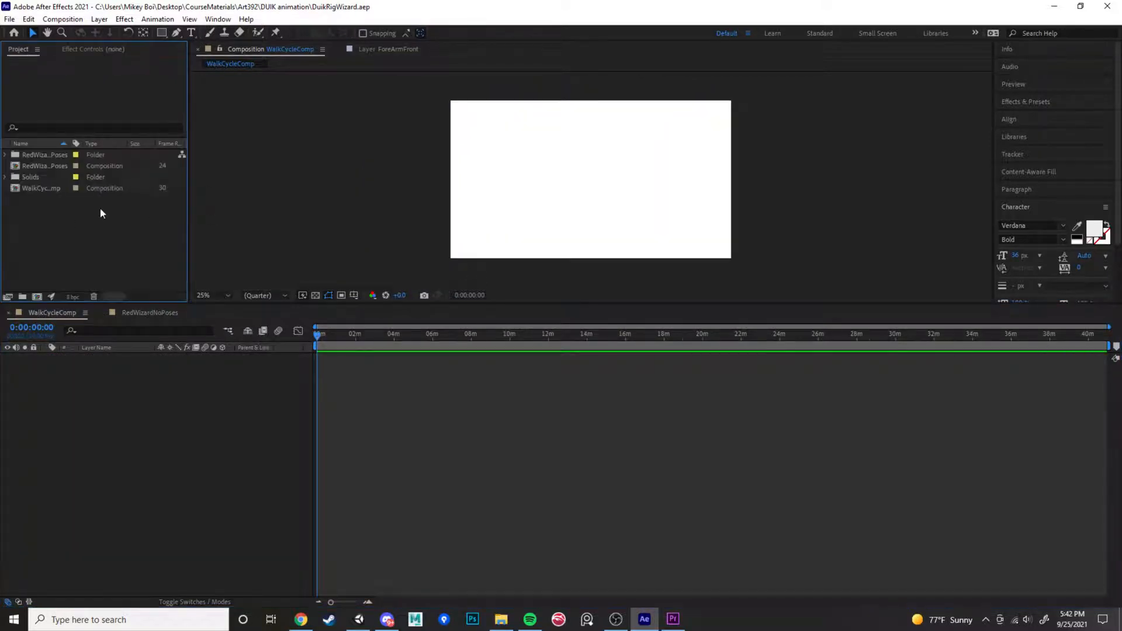
{"action": "left_click", "coordinate": [50, 166]}
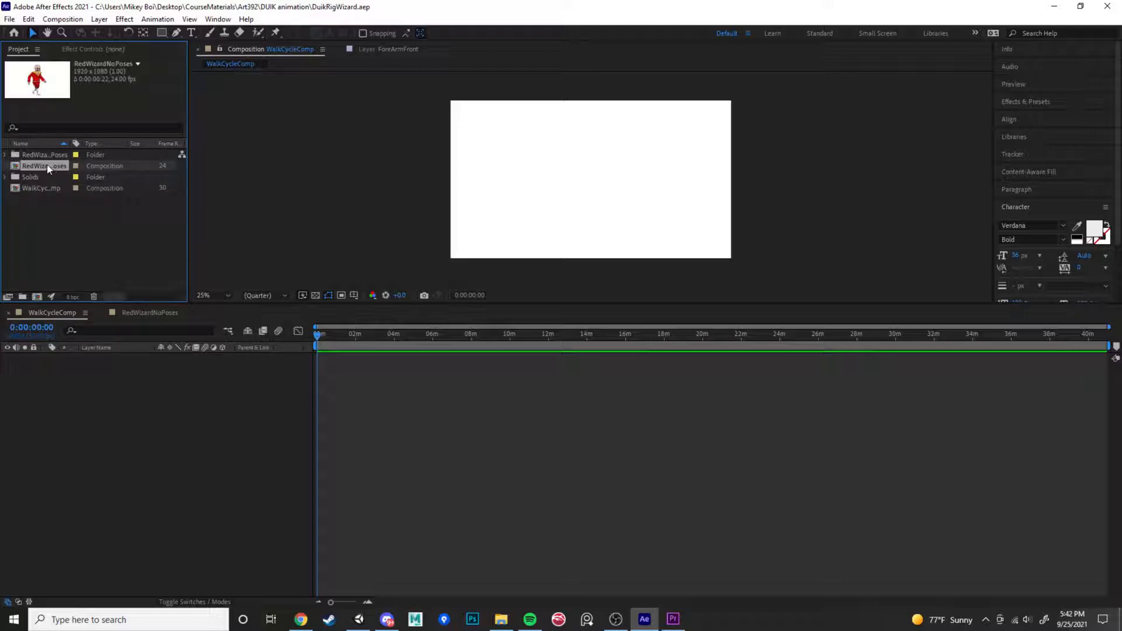
{"action": "left_click_drag", "start_coordinate": [205, 382], "coordinate": [206, 380]}
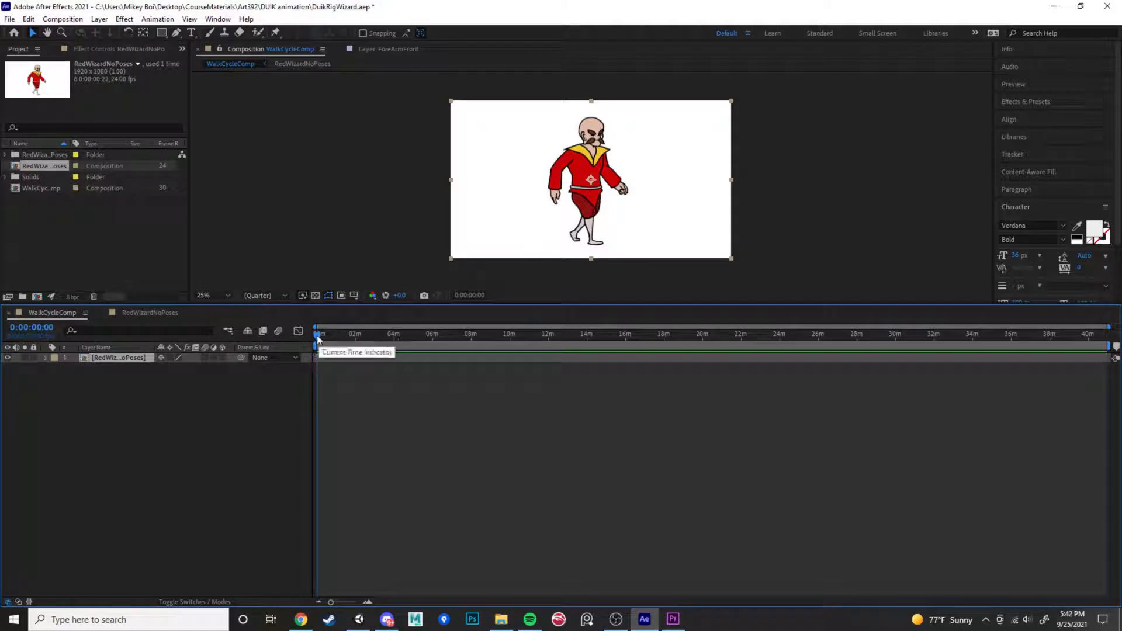
Preview WalkCycleComp from the start to see how long the nested walk cycle plays
{"action": "left_click_drag", "start_coordinate": [317, 337], "coordinate": [317, 338]}
{"action": "key", "text": "space"}
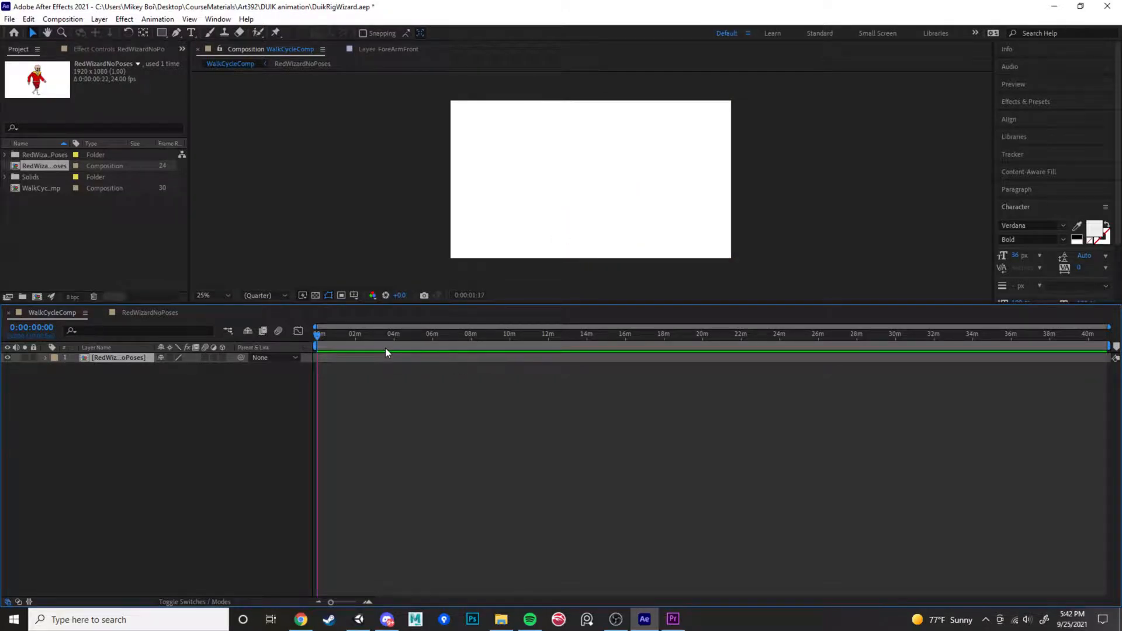
{"action": "key", "text": "space"}
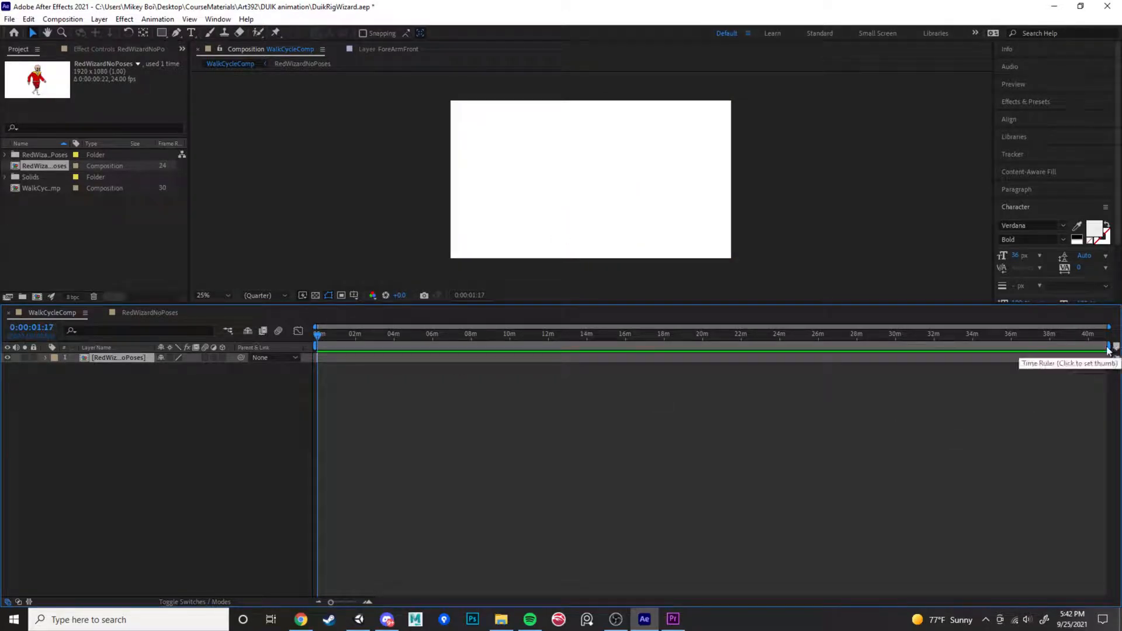
Shorten WalkCycleComp's work area so that it ends at about 6 seconds
{"action": "left_click_drag", "start_coordinate": [1109, 347], "coordinate": [676, 367]}
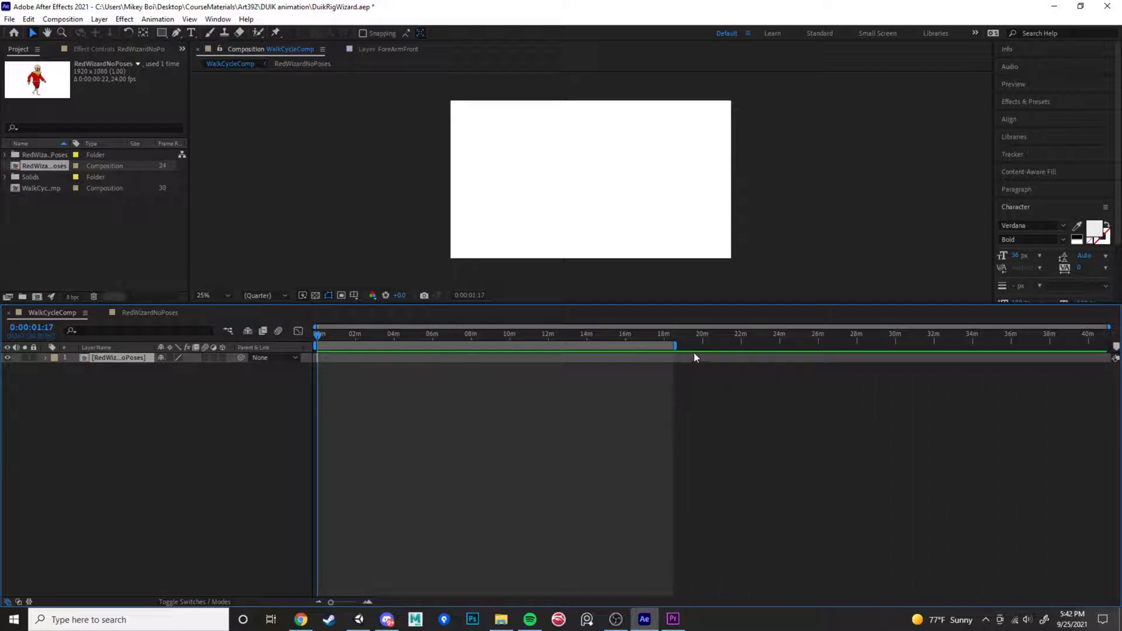
{"action": "left_click_drag", "start_coordinate": [1109, 326], "coordinate": [788, 351]}
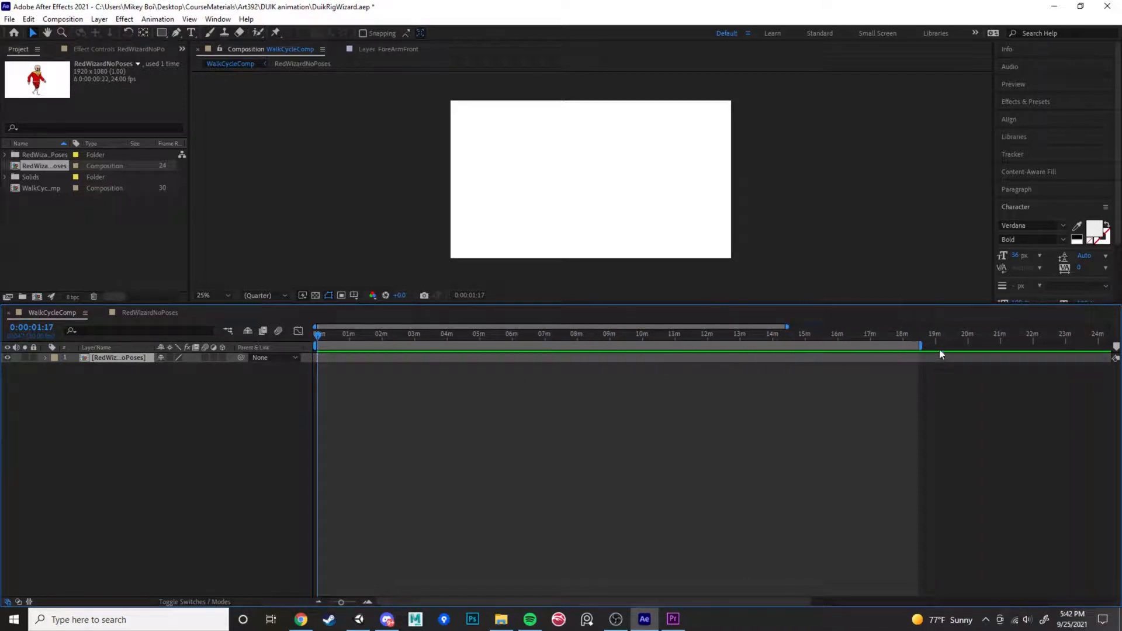
{"action": "left_click_drag", "start_coordinate": [920, 346], "coordinate": [324, 351]}
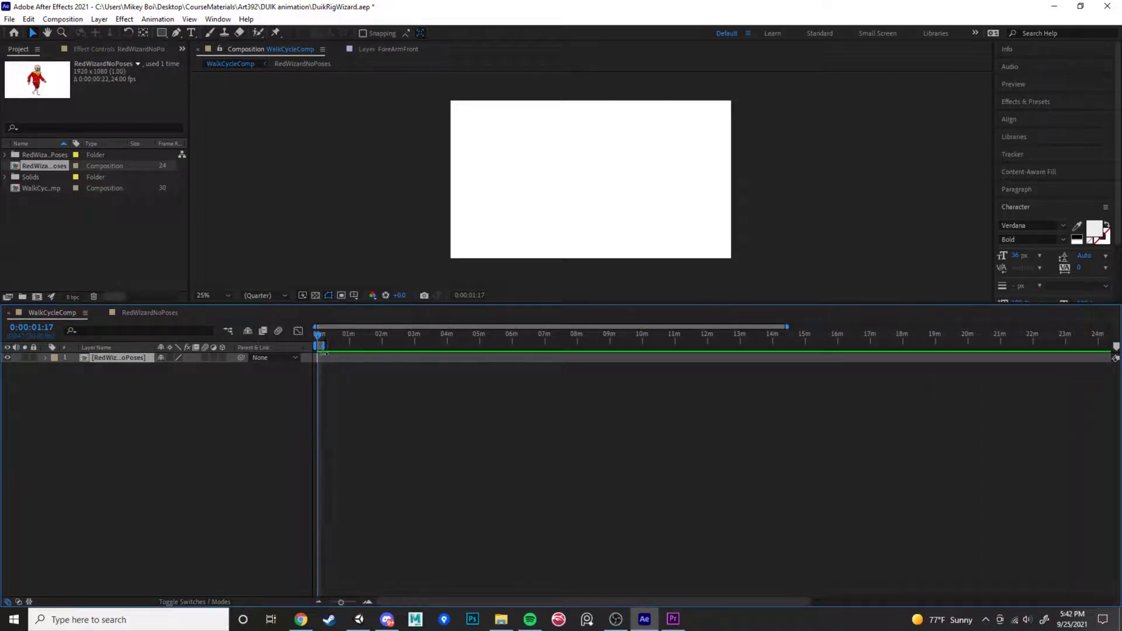
{"action": "left_click_drag", "start_coordinate": [787, 326], "coordinate": [325, 340]}
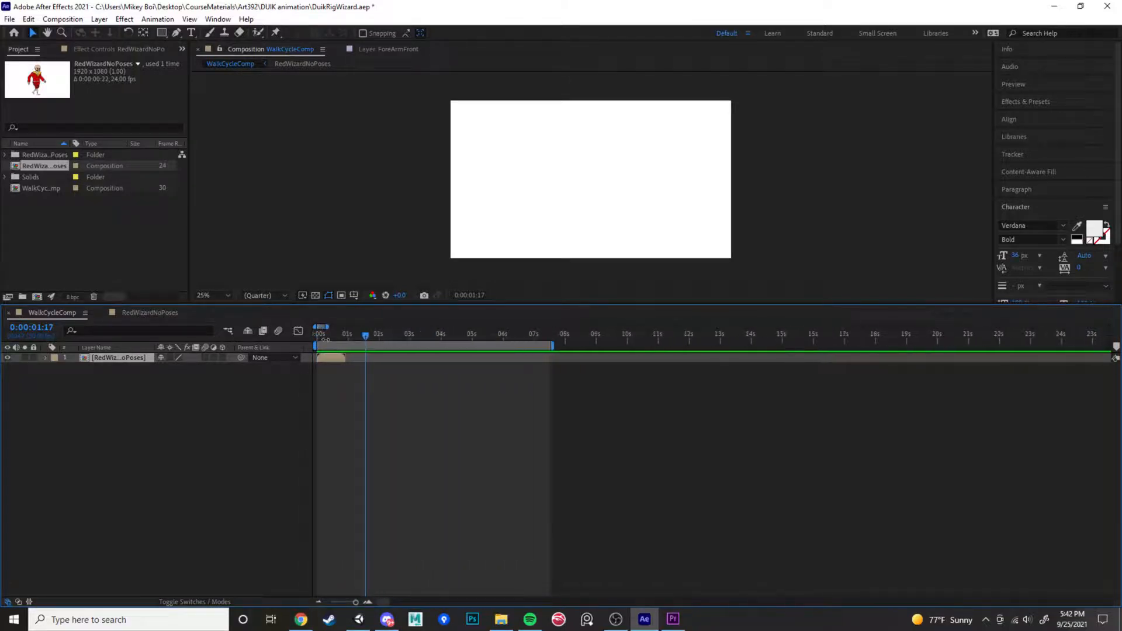
{"action": "left_click_drag", "start_coordinate": [549, 346], "coordinate": [507, 346]}
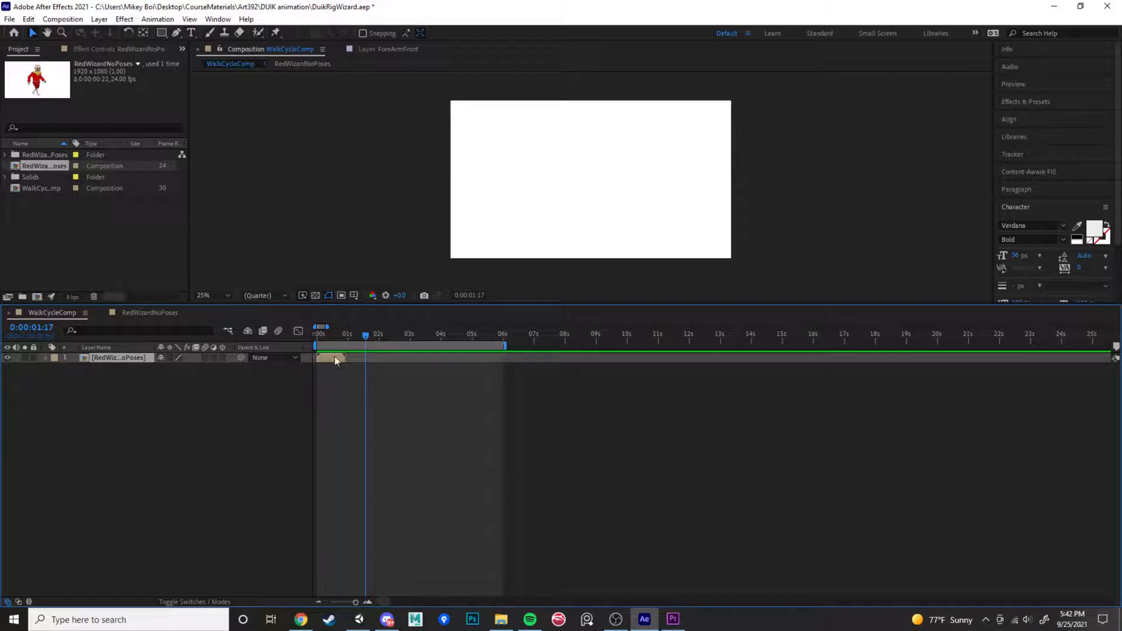
Play the shortened work area from 0 seconds to check the RedWizardNoPoses layer
{"action": "left_click", "coordinate": [203, 381]}
{"action": "left_click", "coordinate": [105, 358]}
{"action": "left_click_drag", "start_coordinate": [366, 334], "coordinate": [313, 346]}
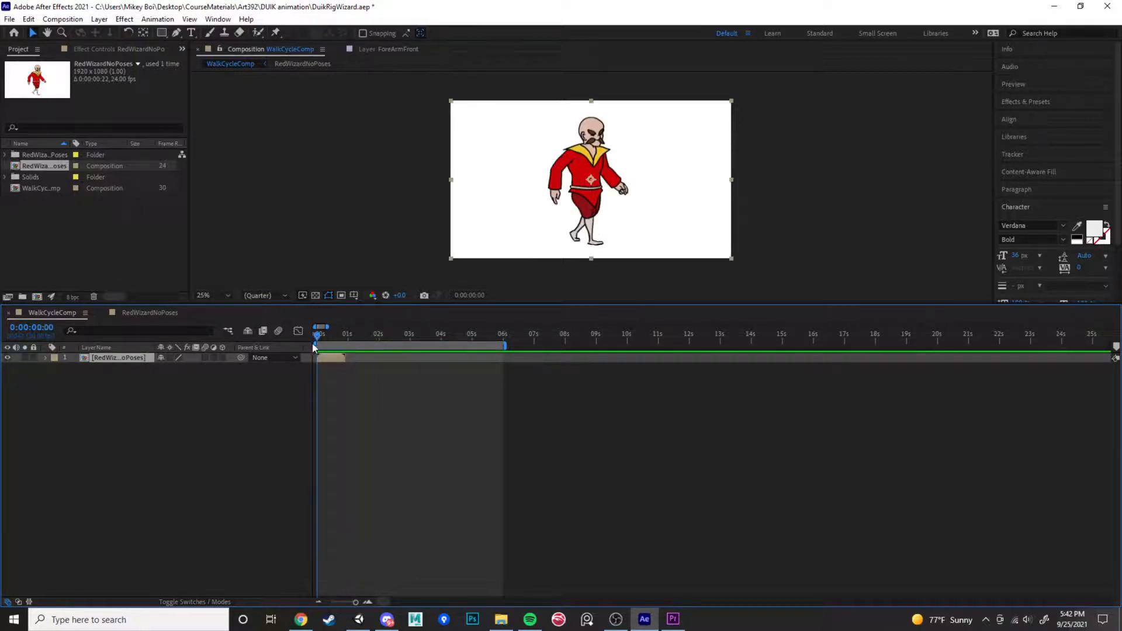
{"action": "key", "text": "space"}
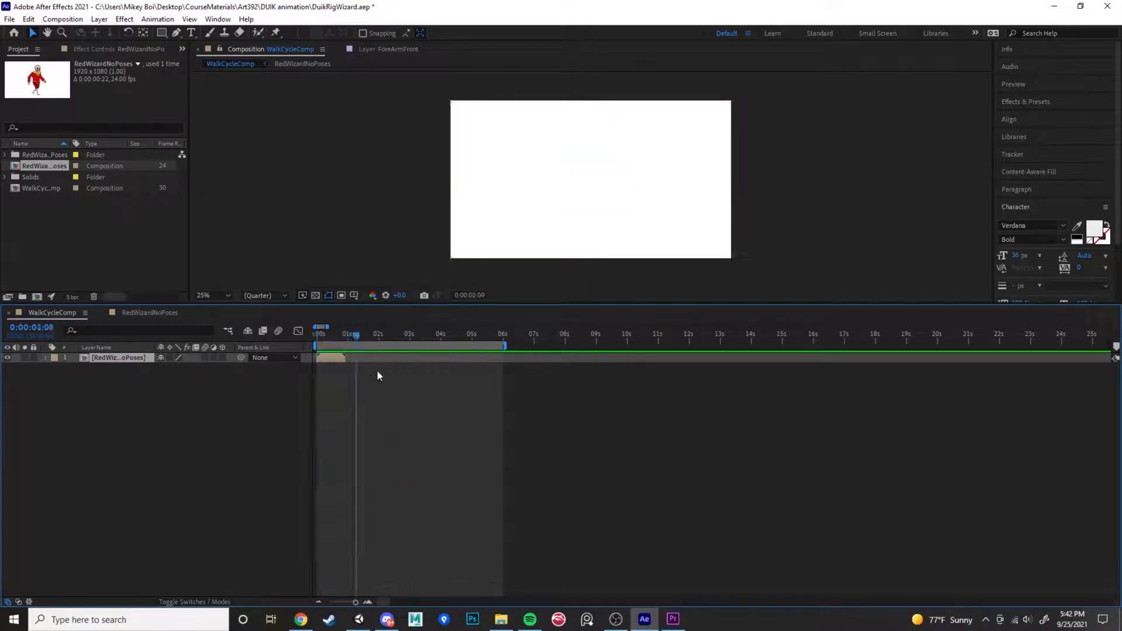
{"action": "key", "text": "space"}
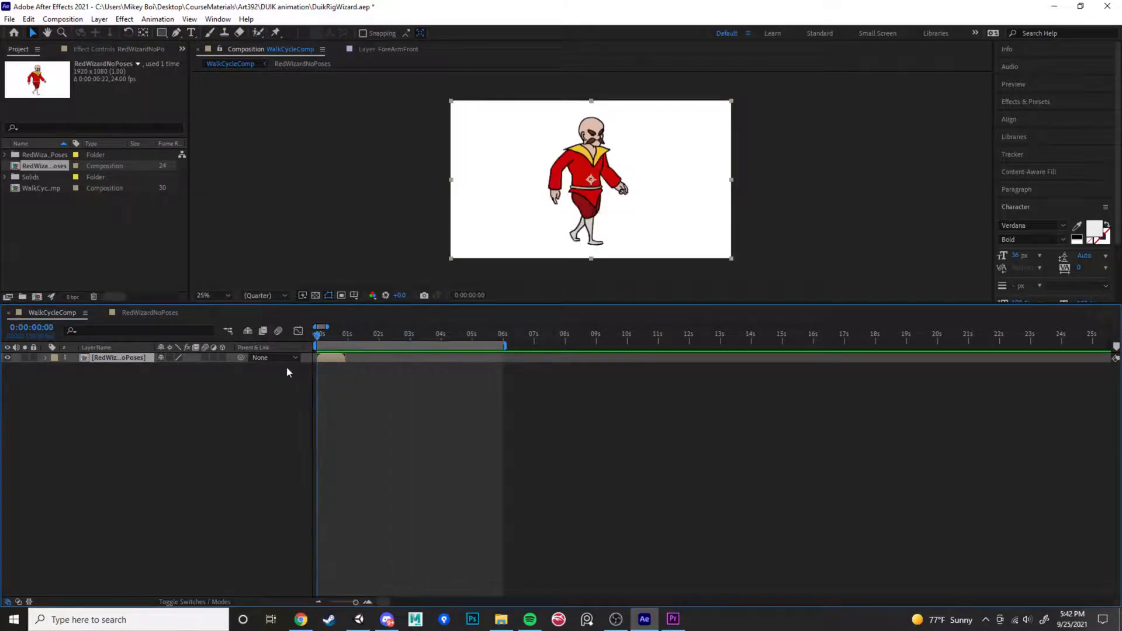
Enable time remapping on the RedWizardNoPoses layer in WalkCycleComp
{"action": "right_click", "coordinate": [93, 361]}
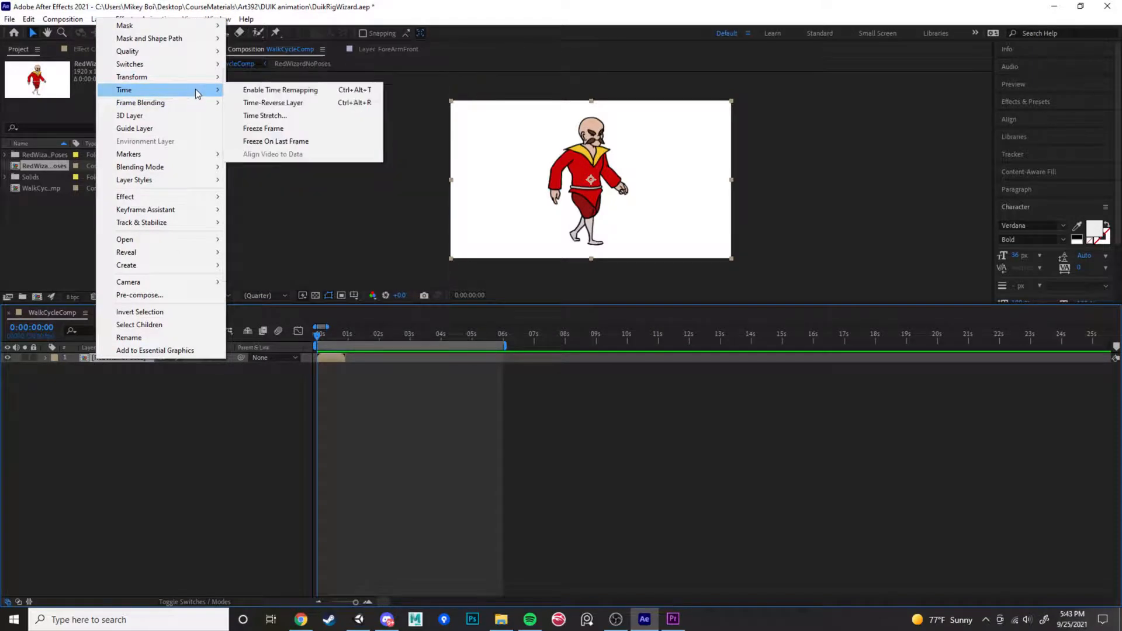
{"action": "left_click", "coordinate": [291, 92]}
{"action": "left_click", "coordinate": [105, 367]}
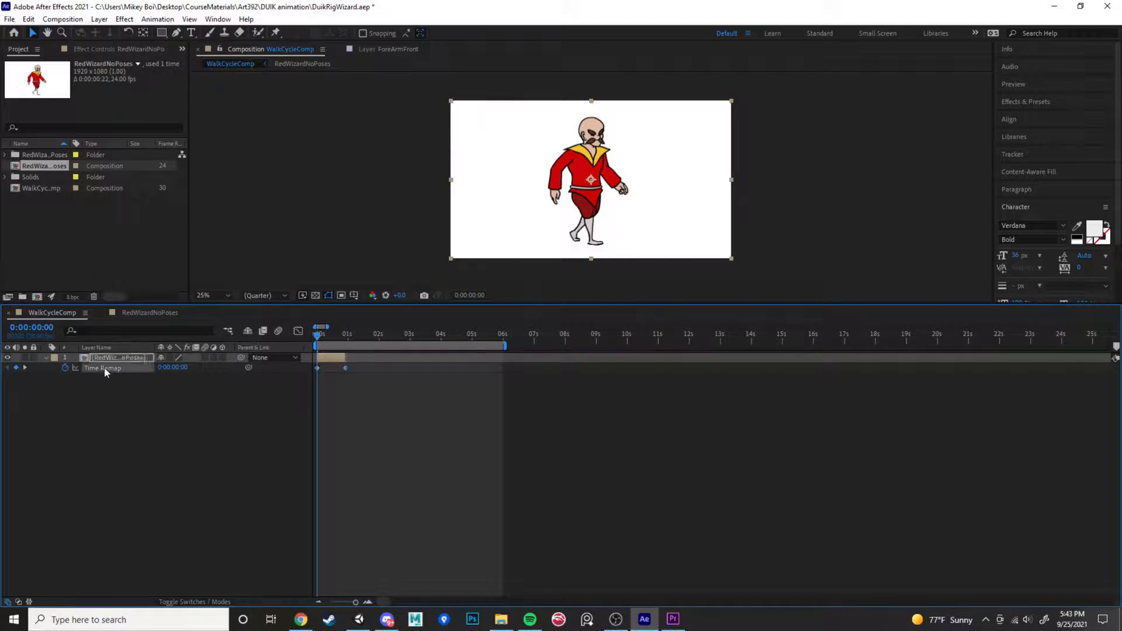
{"action": "right_click", "coordinate": [97, 367]}
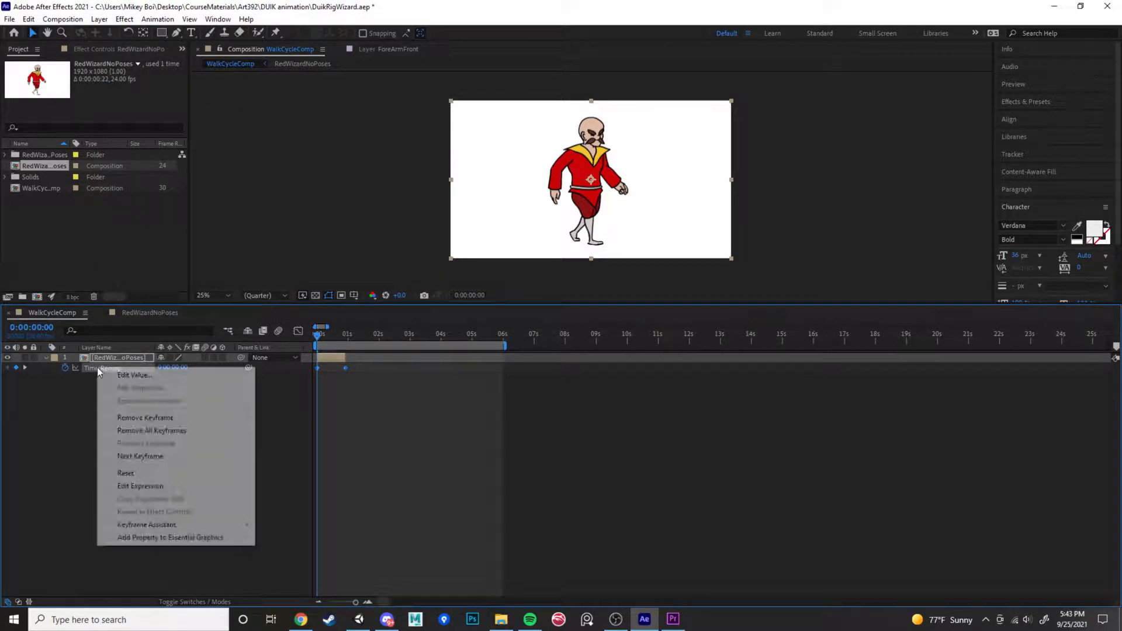
{"action": "key", "text": "Escape"}
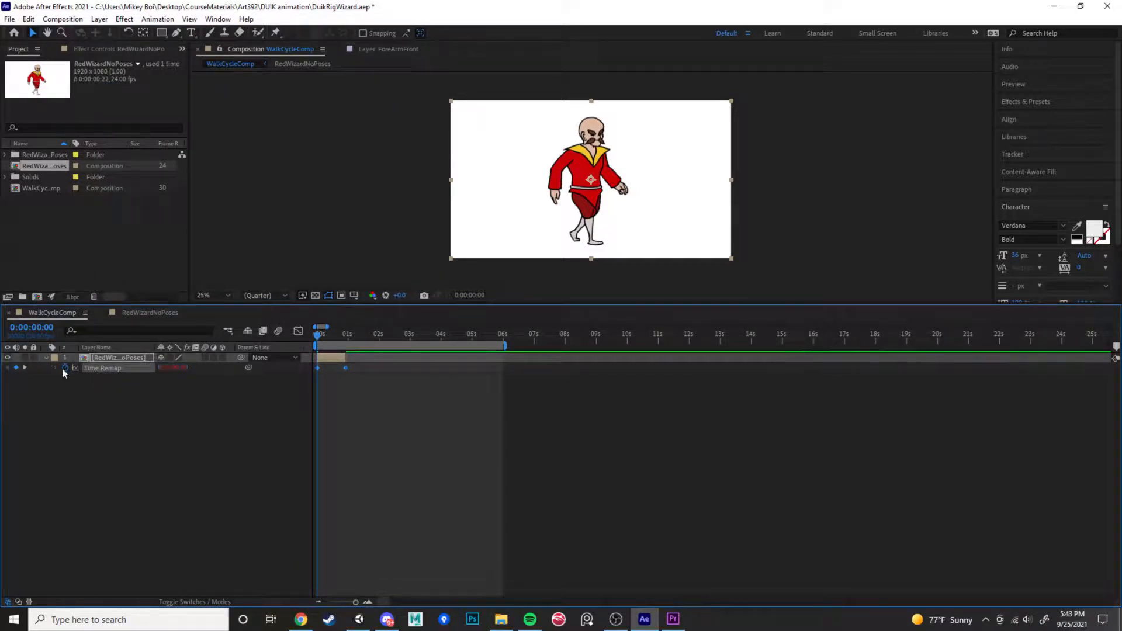
Add the expression loopOut("cycle") to the RedWizardNoPoses layer's Time Remap property
{"action": "left_click", "coordinate": [65, 368], "text": "alt"}
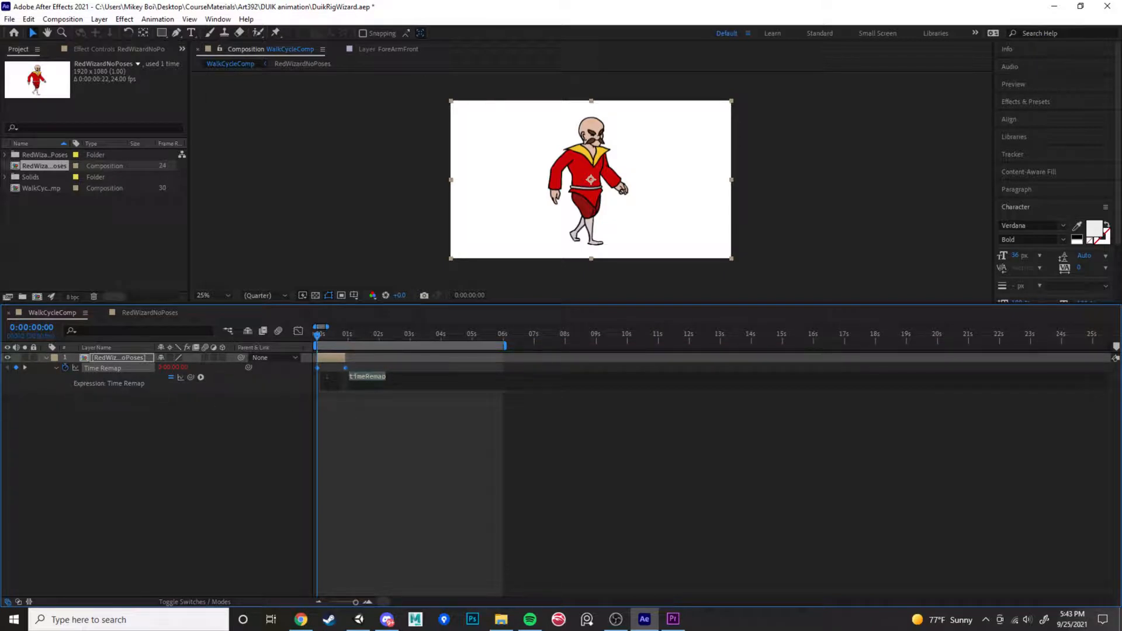
{"action": "type", "text": "loop"}
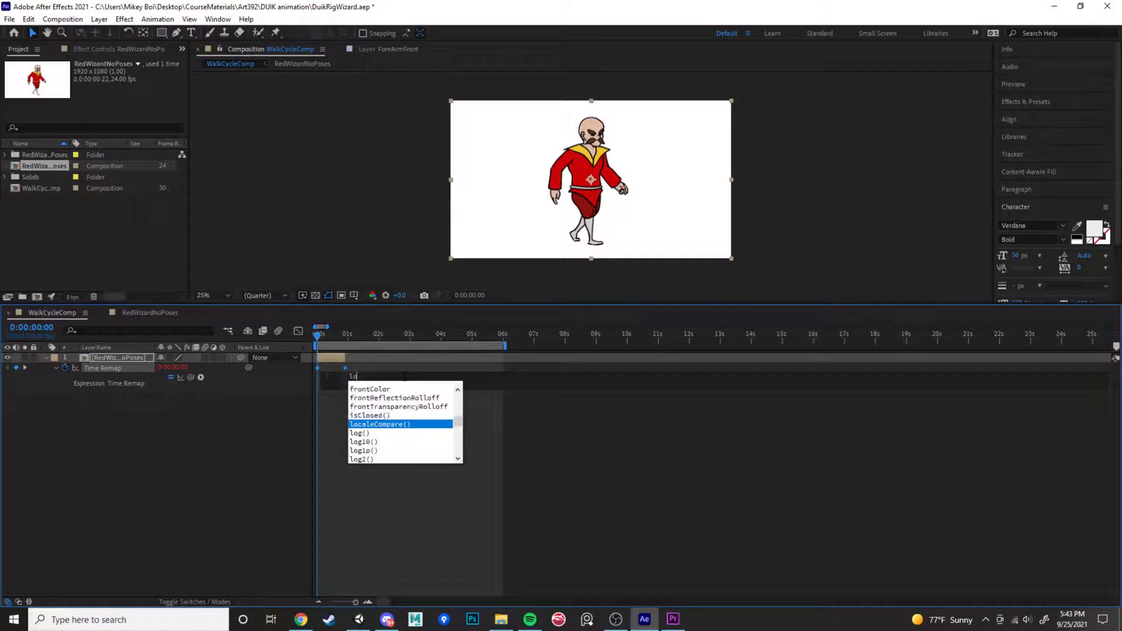
{"action": "key", "text": "Down"}
{"action": "key", "text": "Down"}
{"action": "key", "text": "Return"}
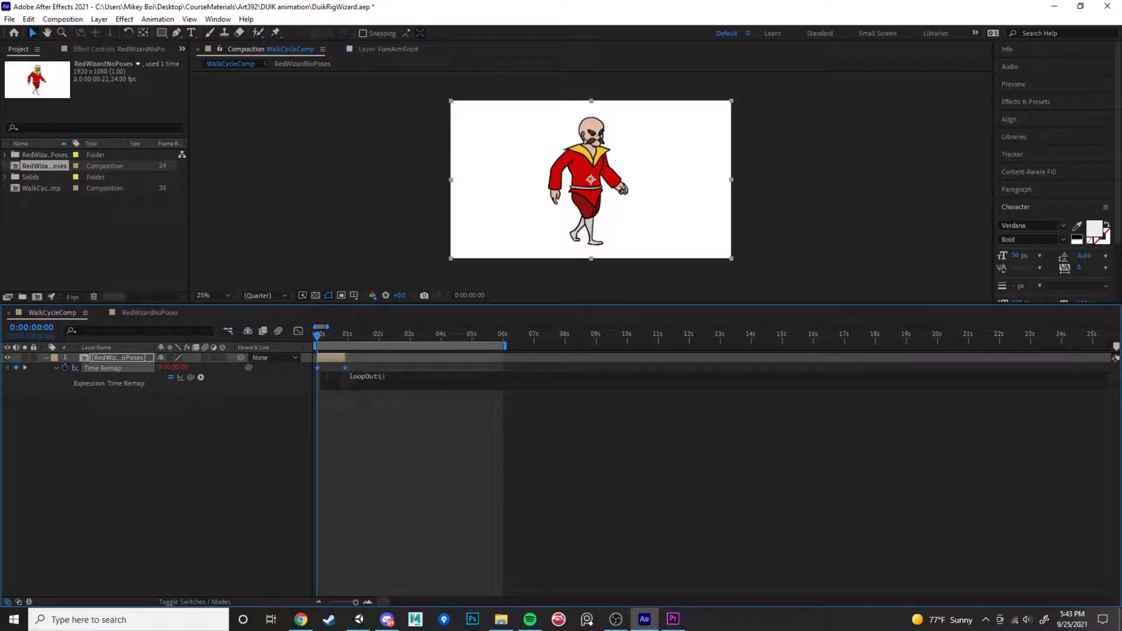
{"action": "type", "text": "\""}
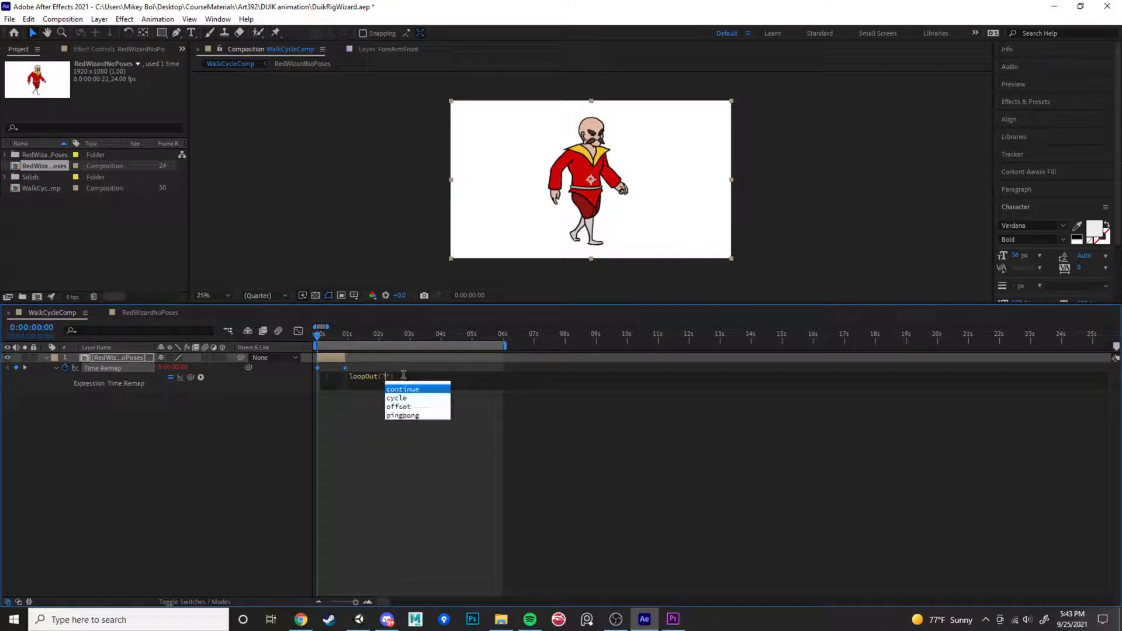
{"action": "type", "text": "cyc"}
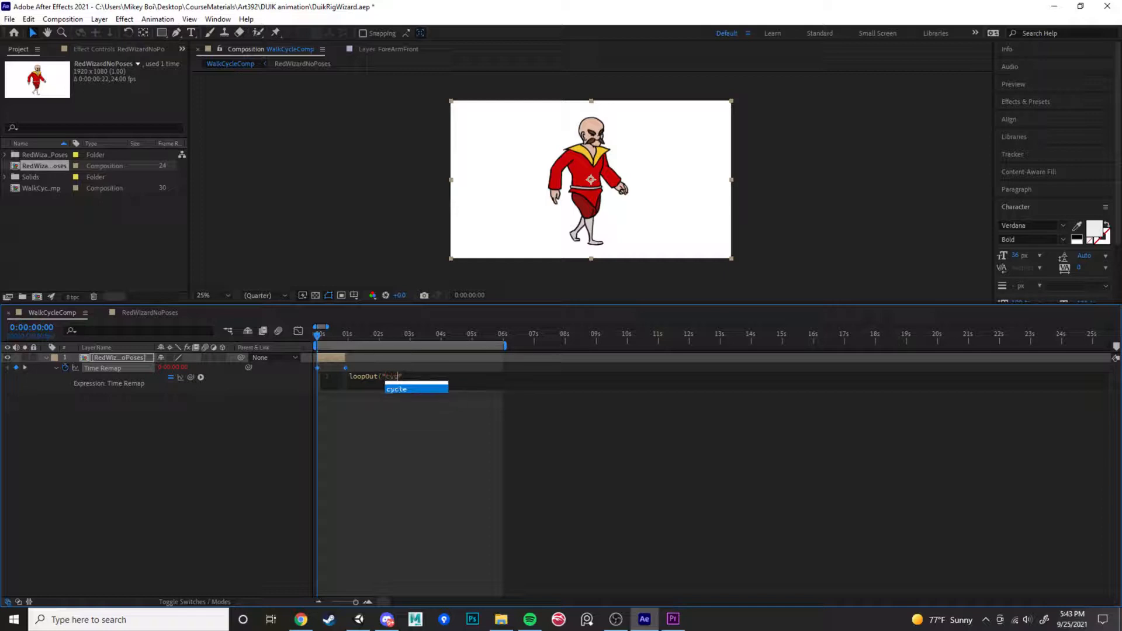
{"action": "type", "text": "le\")"}
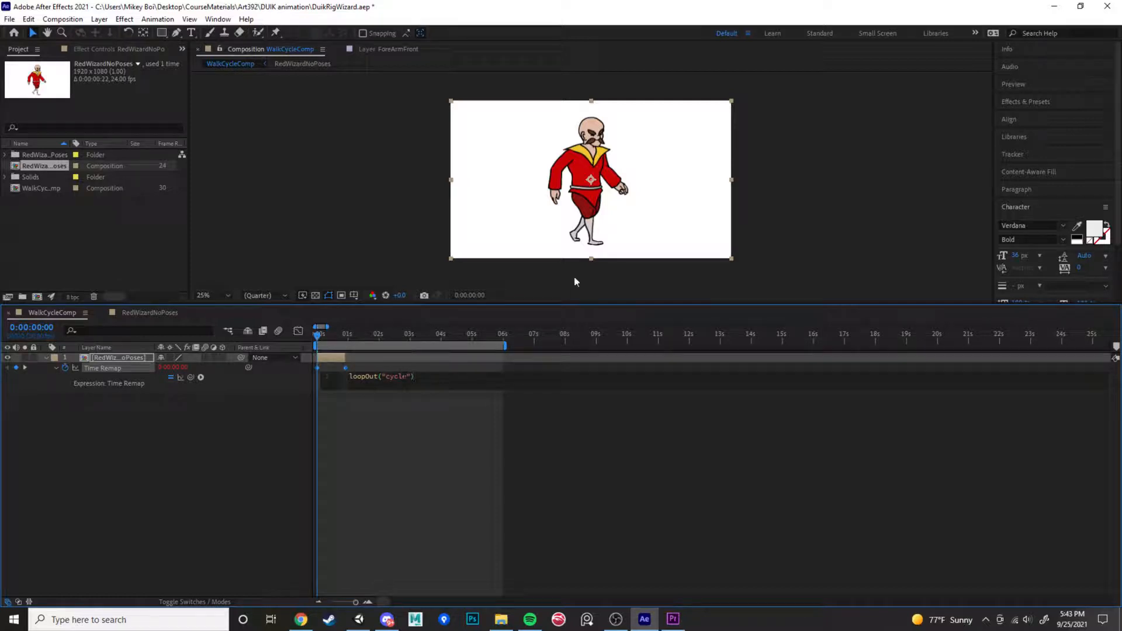
{"action": "left_click", "coordinate": [339, 360]}
Extend the RedWizardNoPoses layer's end to the work area's 6-second end and play back the looping walk
{"action": "right_click", "coordinate": [332, 359]}
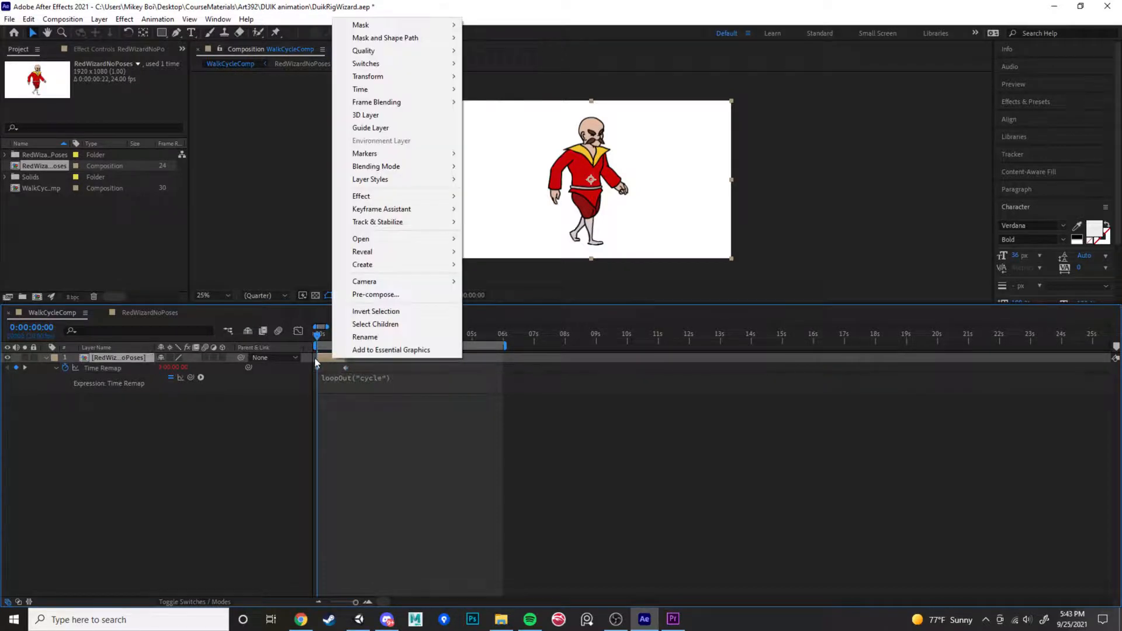
{"action": "mouse_move", "coordinate": [421, 89]}
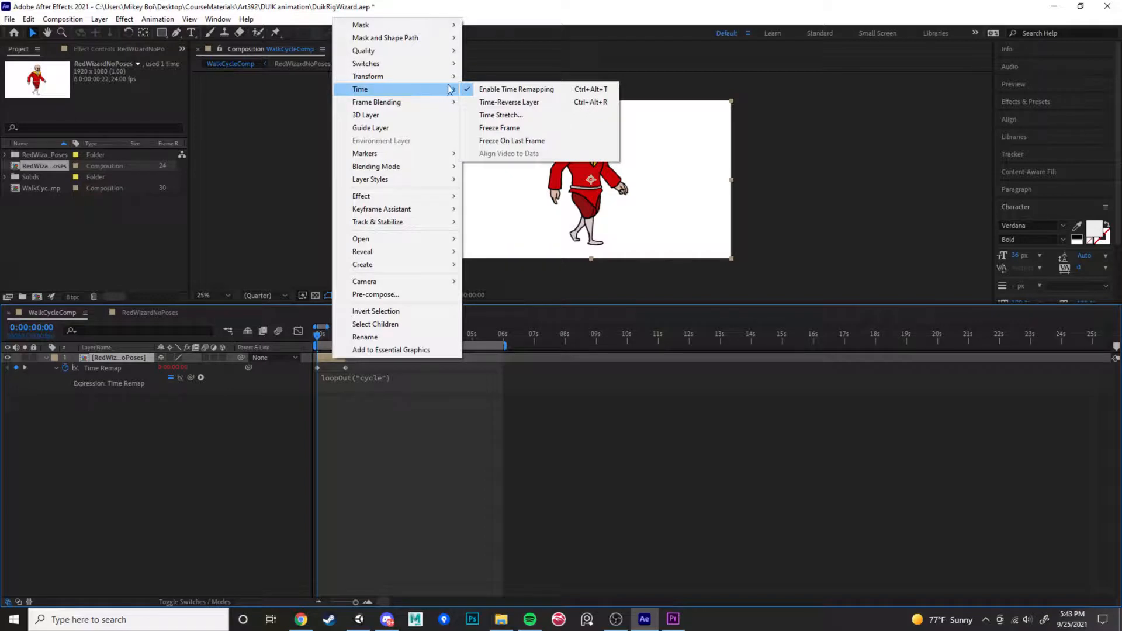
{"action": "left_click", "coordinate": [293, 412]}
{"action": "left_click", "coordinate": [346, 357]}
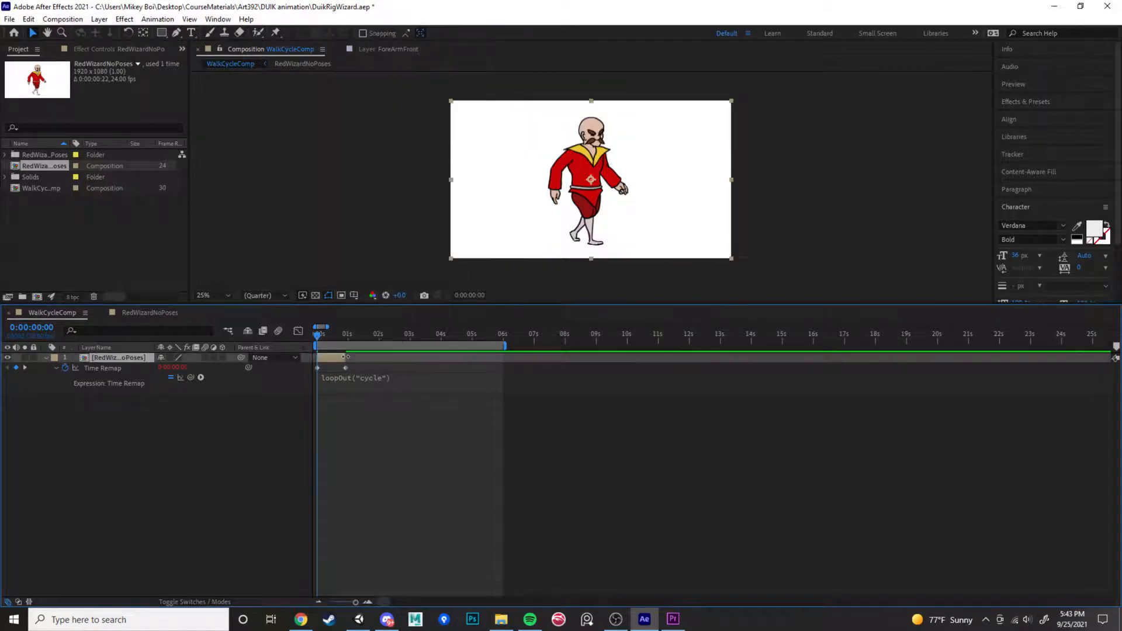
{"action": "left_click_drag", "start_coordinate": [346, 357], "coordinate": [507, 360]}
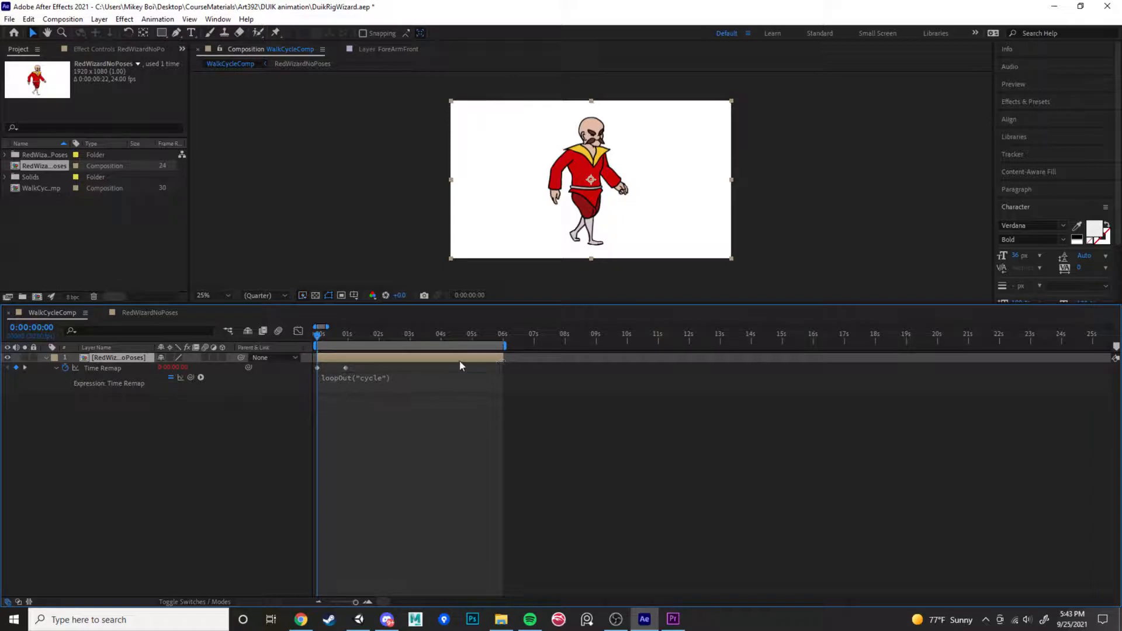
{"action": "key", "text": "space"}
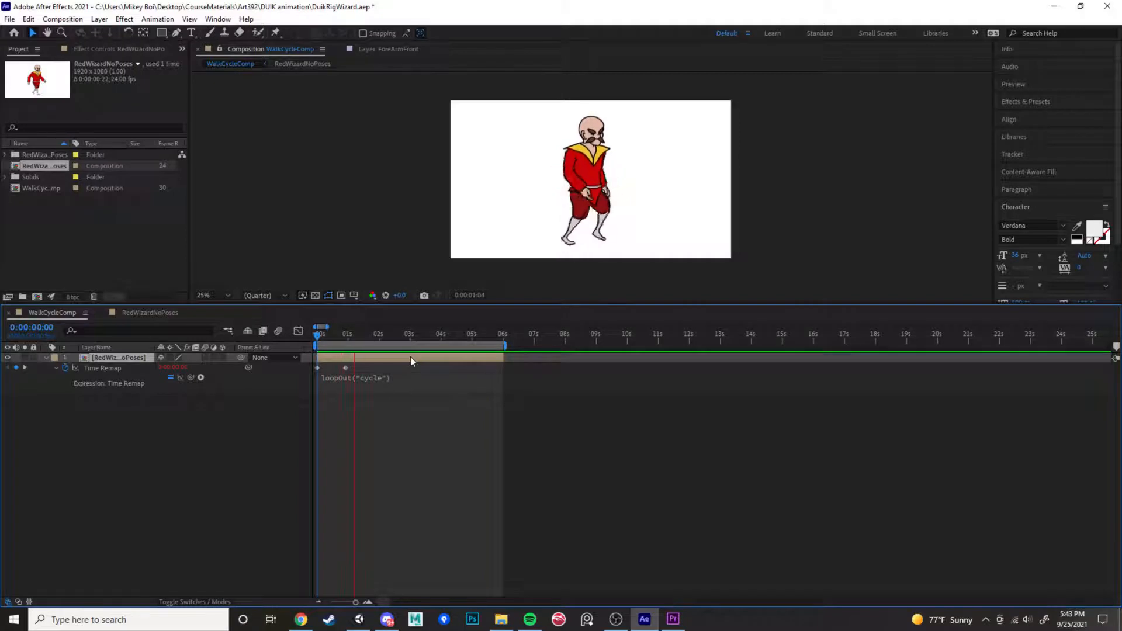
Scale the RedWizardNoPoses layer down to about half the frame width and move it toward the frame's lower left
{"action": "left_click", "coordinate": [410, 356]}
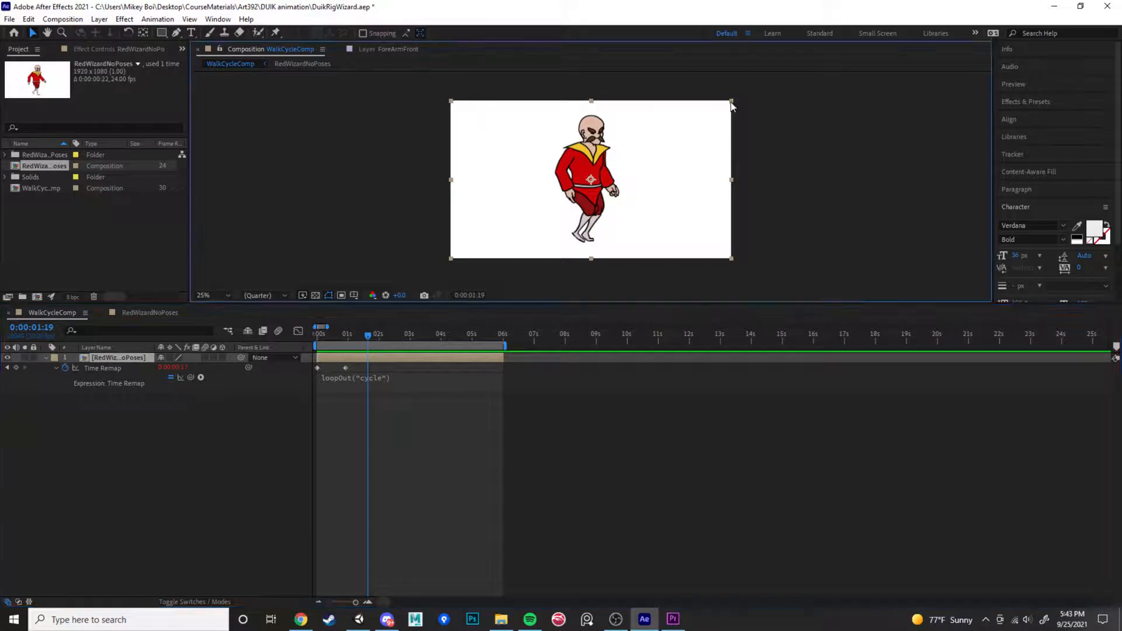
{"action": "left_click_drag", "start_coordinate": [730, 105], "coordinate": [666, 142]}
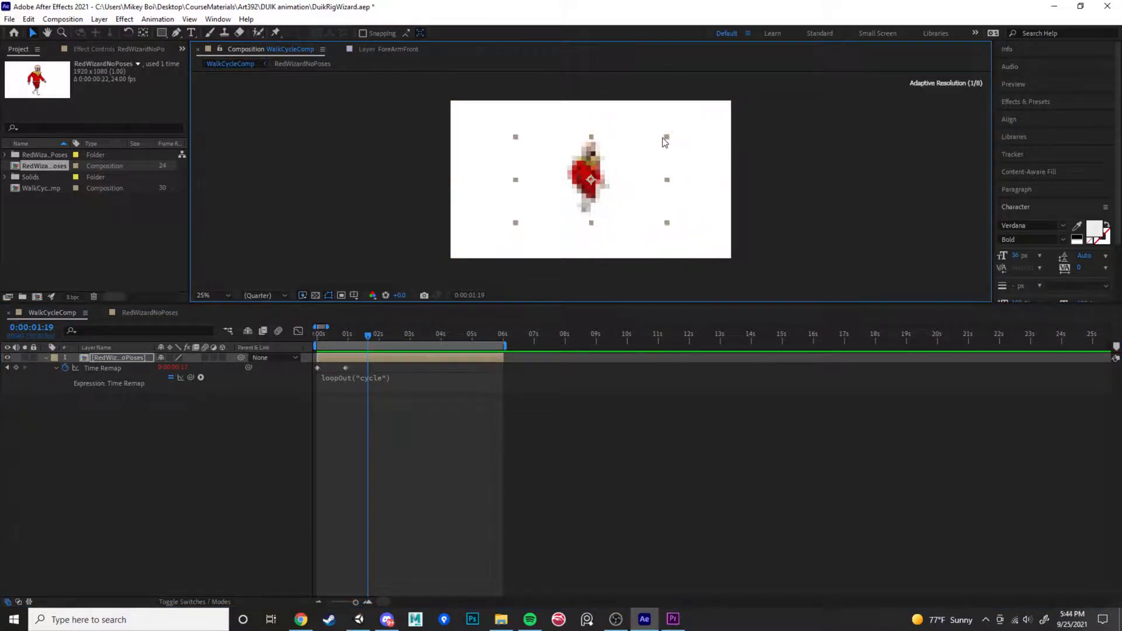
{"action": "left_click_drag", "start_coordinate": [601, 202], "coordinate": [547, 220]}
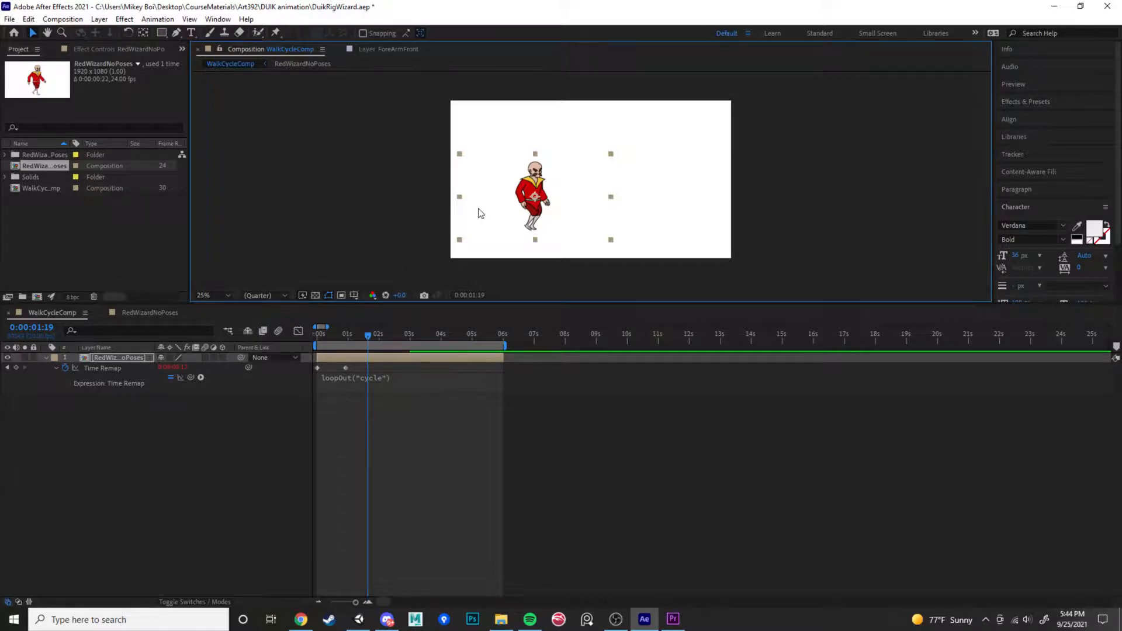
{"action": "left_click_drag", "start_coordinate": [532, 222], "coordinate": [626, 220]}
{"action": "key", "text": "ctrl+z"}
{"action": "left_click", "coordinate": [611, 158]}
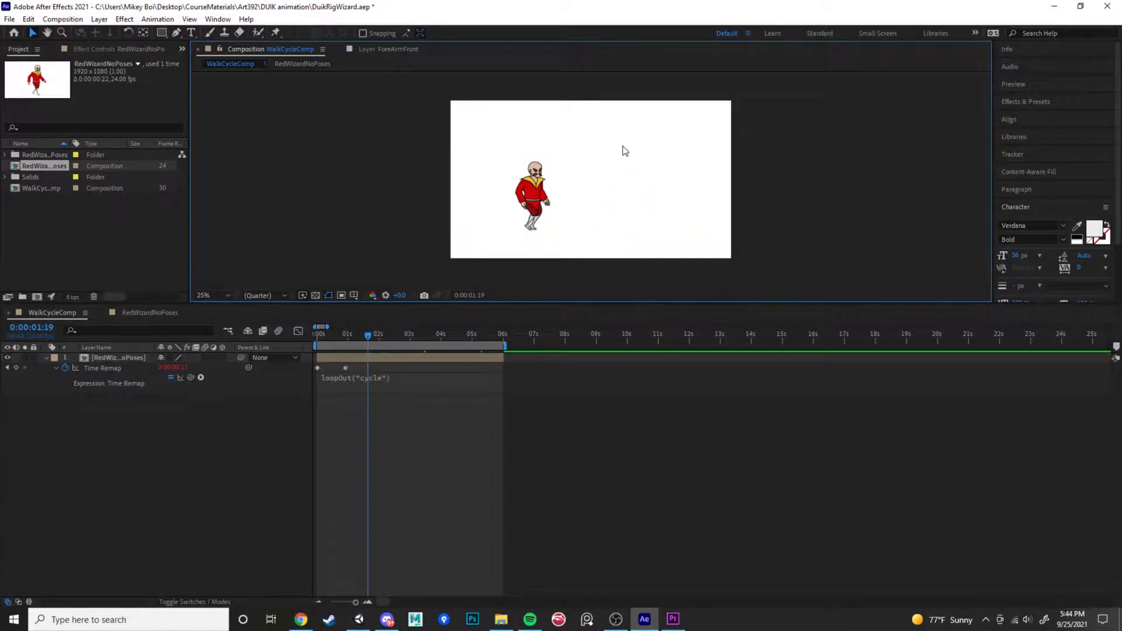
Enlarge the RedWizardNoPoses layer to about three quarters of the frame width and place the wizard slightly left of the frame's centre
{"action": "left_click", "coordinate": [535, 206]}
{"action": "left_click", "coordinate": [610, 156]}
{"action": "left_click", "coordinate": [541, 207]}
{"action": "left_click_drag", "start_coordinate": [611, 156], "coordinate": [643, 136]}
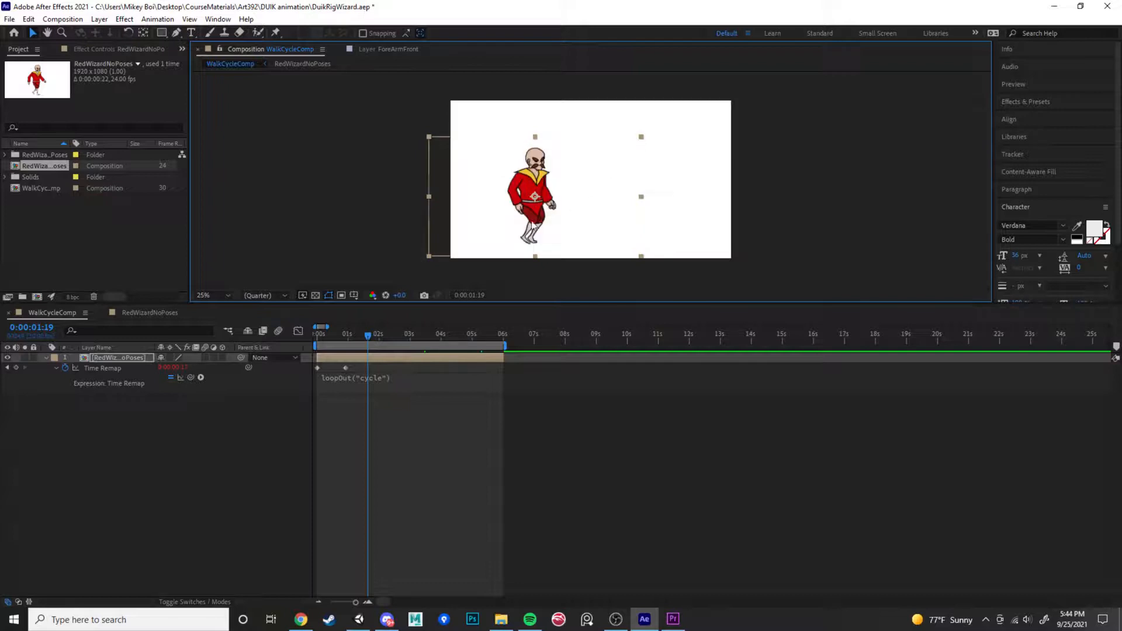
{"action": "left_click_drag", "start_coordinate": [544, 213], "coordinate": [572, 197]}
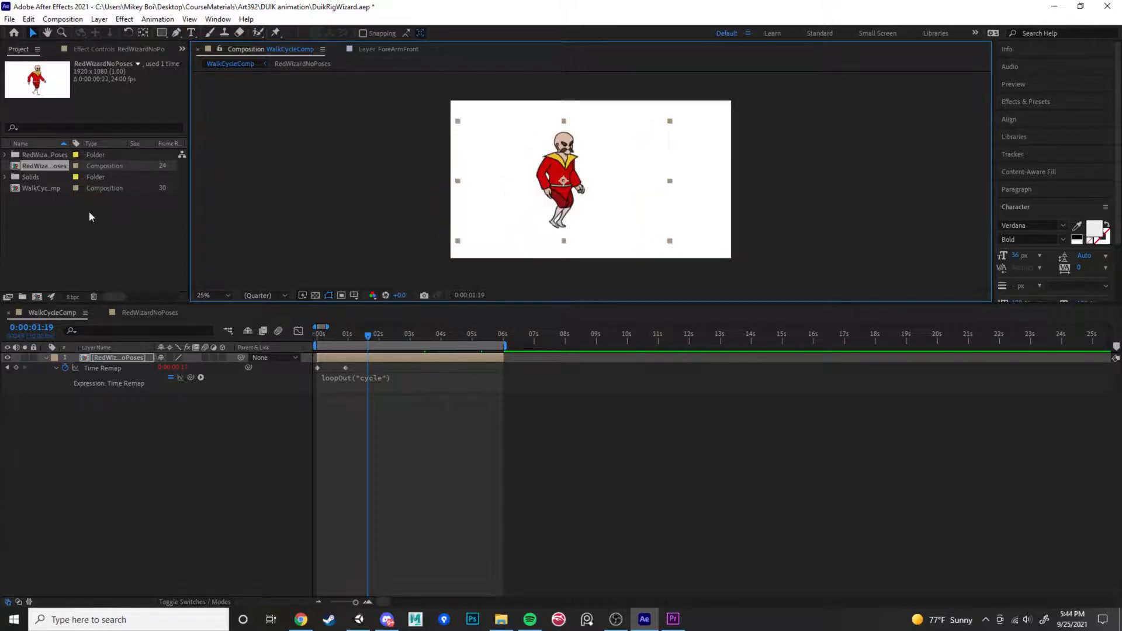
Import the Background PNG from the DUIK animation folder into the project as footage
{"action": "left_click", "coordinate": [39, 208]}
{"action": "right_click", "coordinate": [61, 221]}
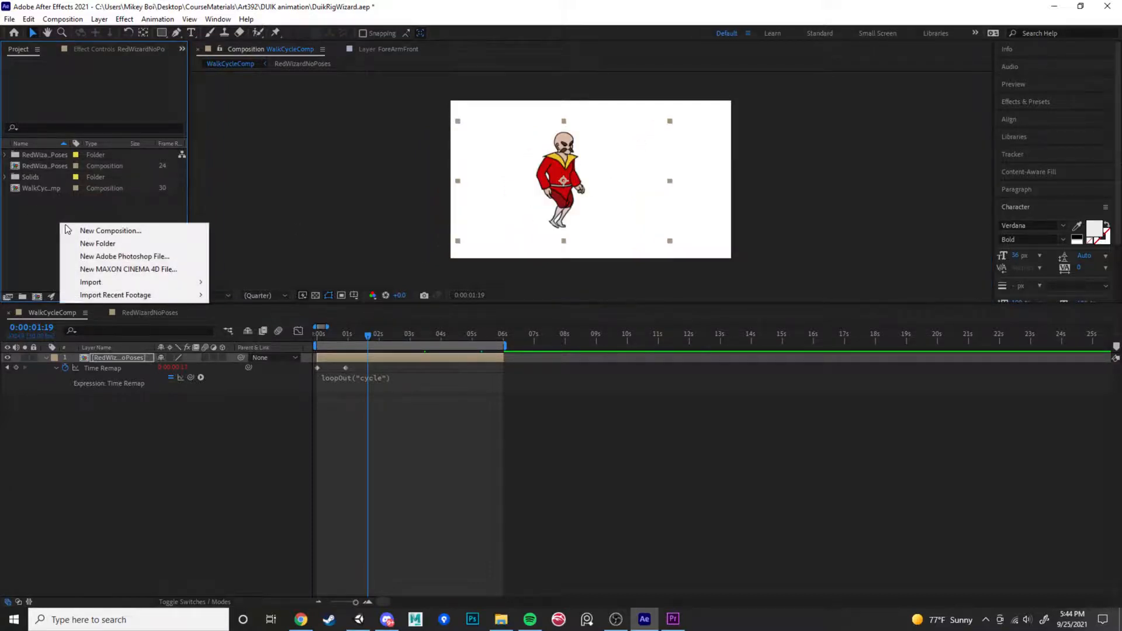
{"action": "mouse_move", "coordinate": [141, 283]}
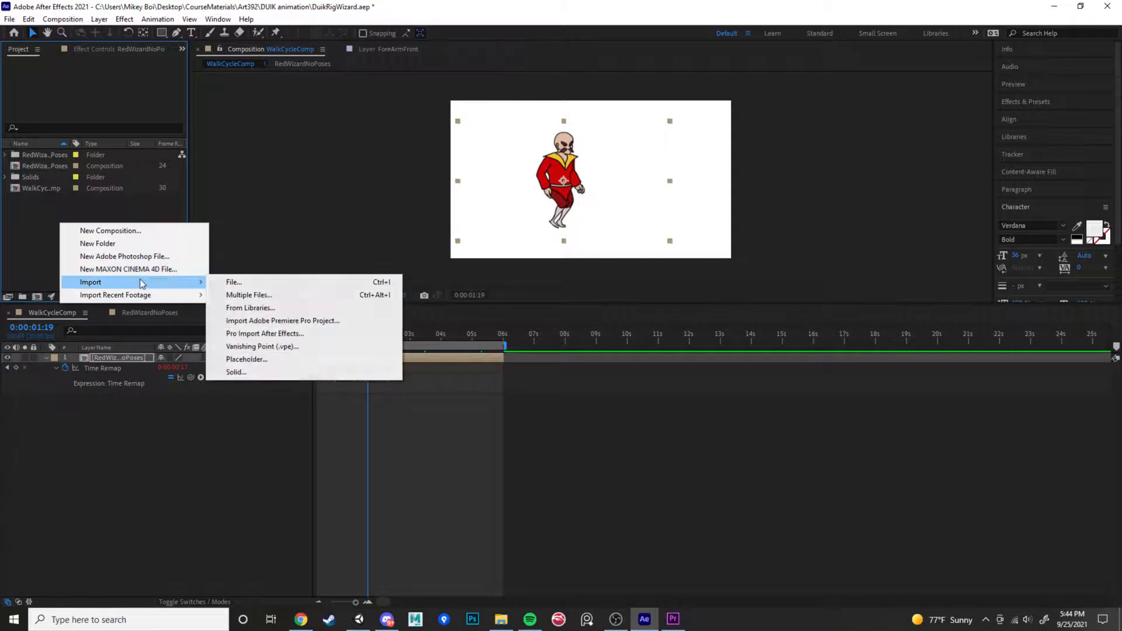
{"action": "left_click", "coordinate": [268, 283]}
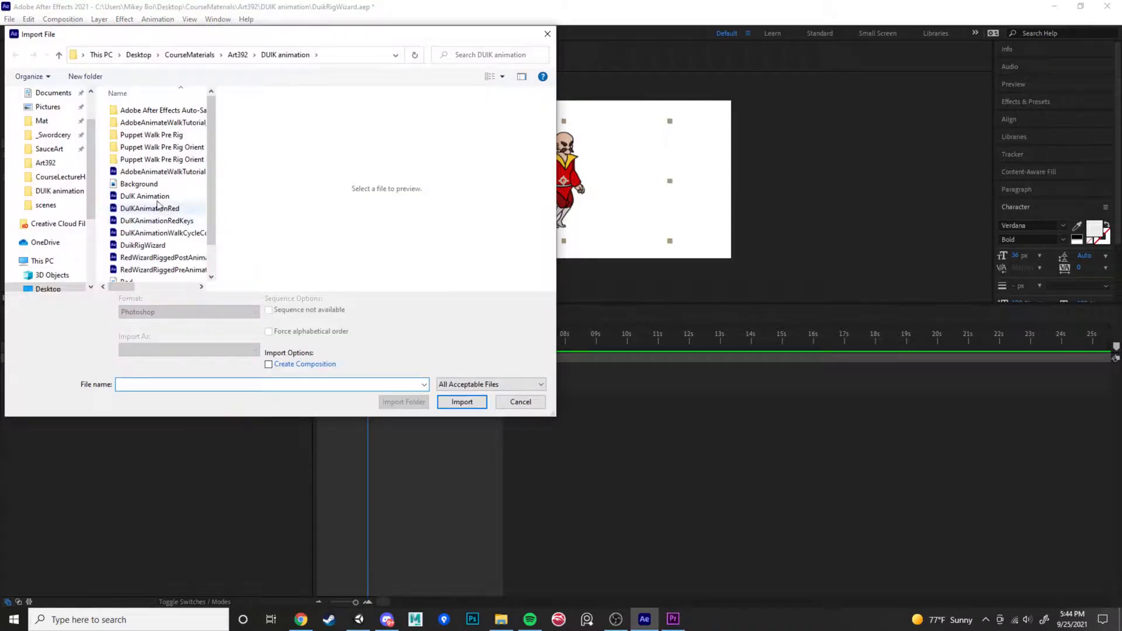
{"action": "left_click", "coordinate": [152, 184]}
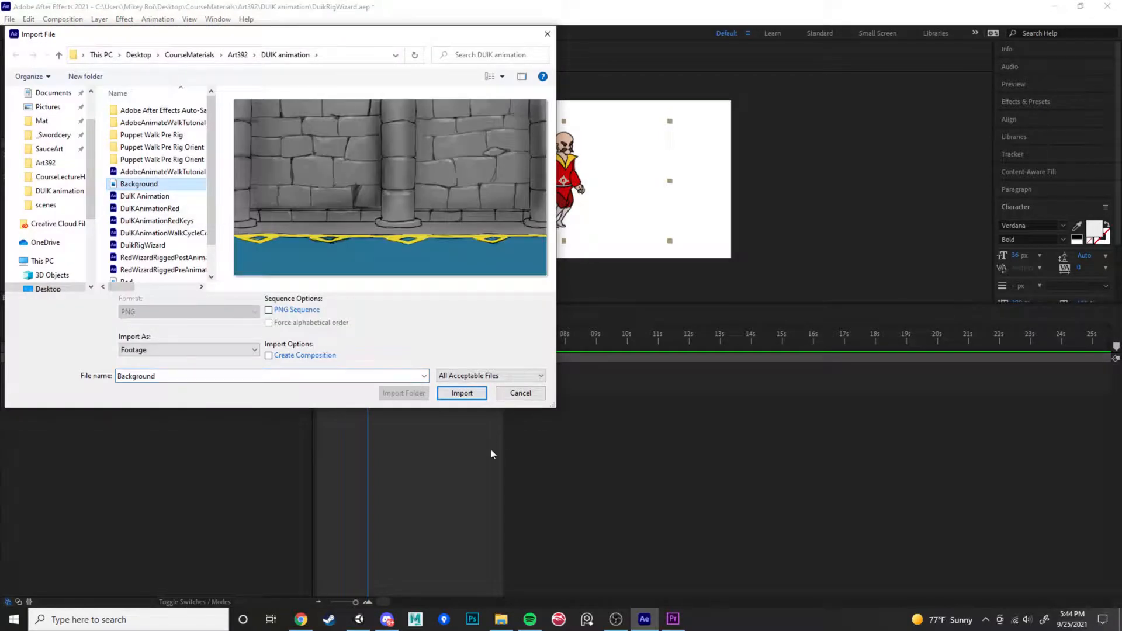
{"action": "left_click", "coordinate": [459, 393]}
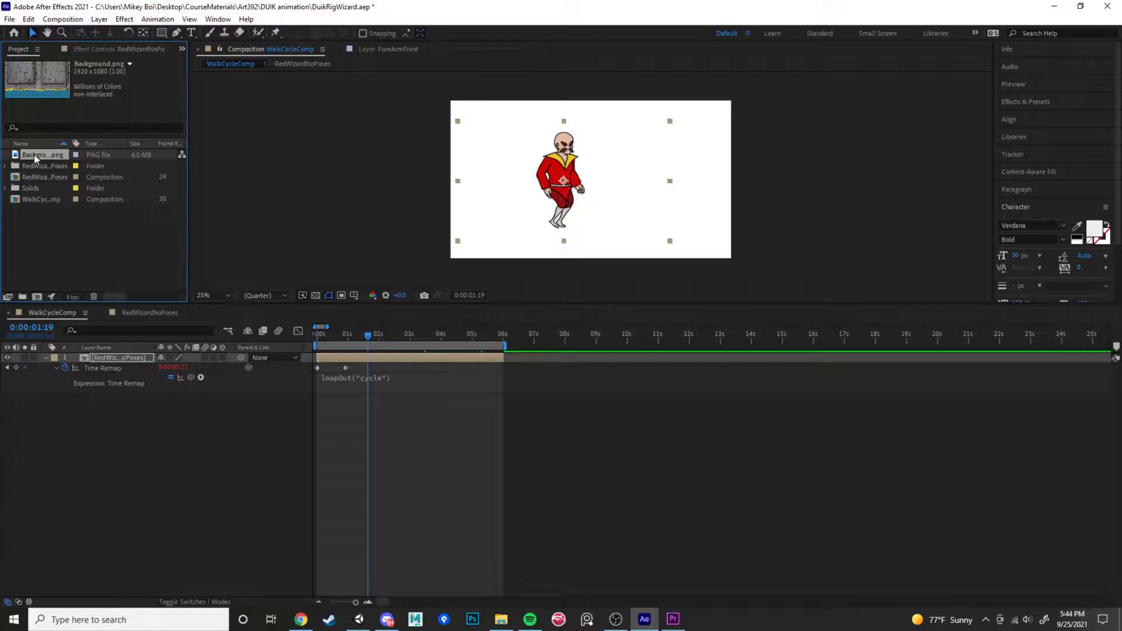
Set up a new HDTV 1080 24 composition with a duration of 0:01:10:22
{"action": "left_click", "coordinate": [61, 252]}
{"action": "right_click", "coordinate": [60, 237]}
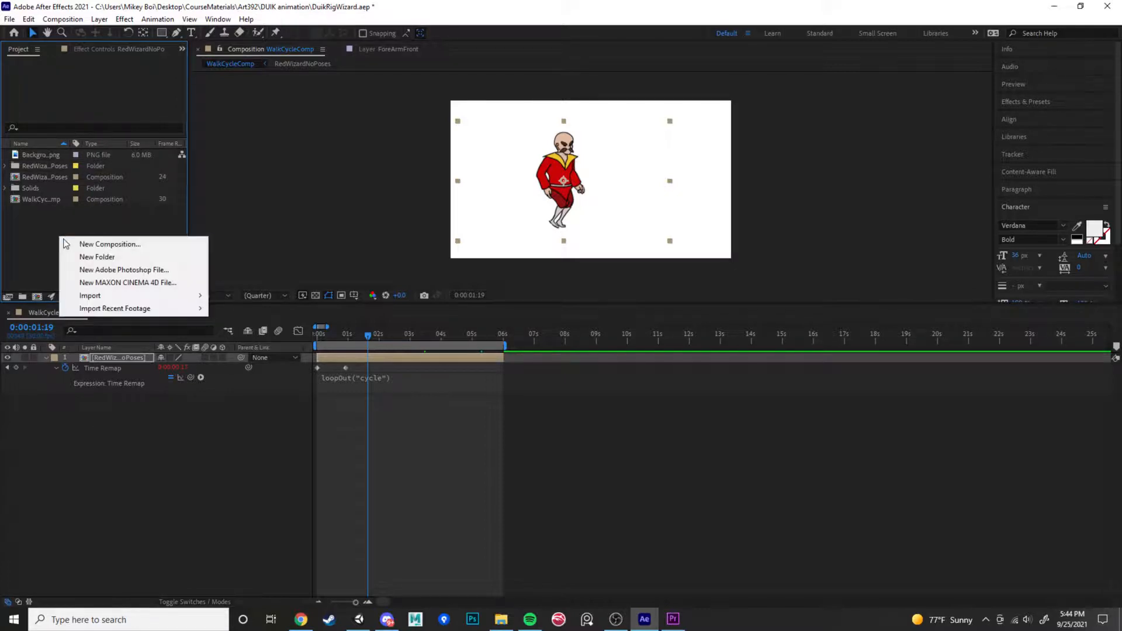
{"action": "left_click", "coordinate": [104, 245]}
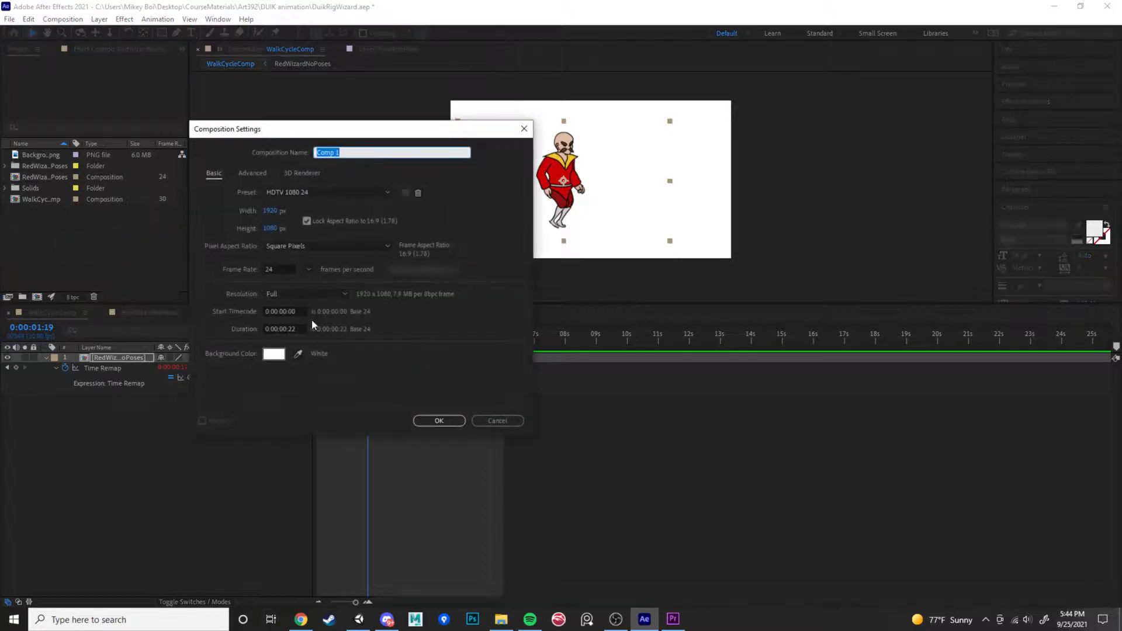
{"action": "left_click", "coordinate": [302, 331]}
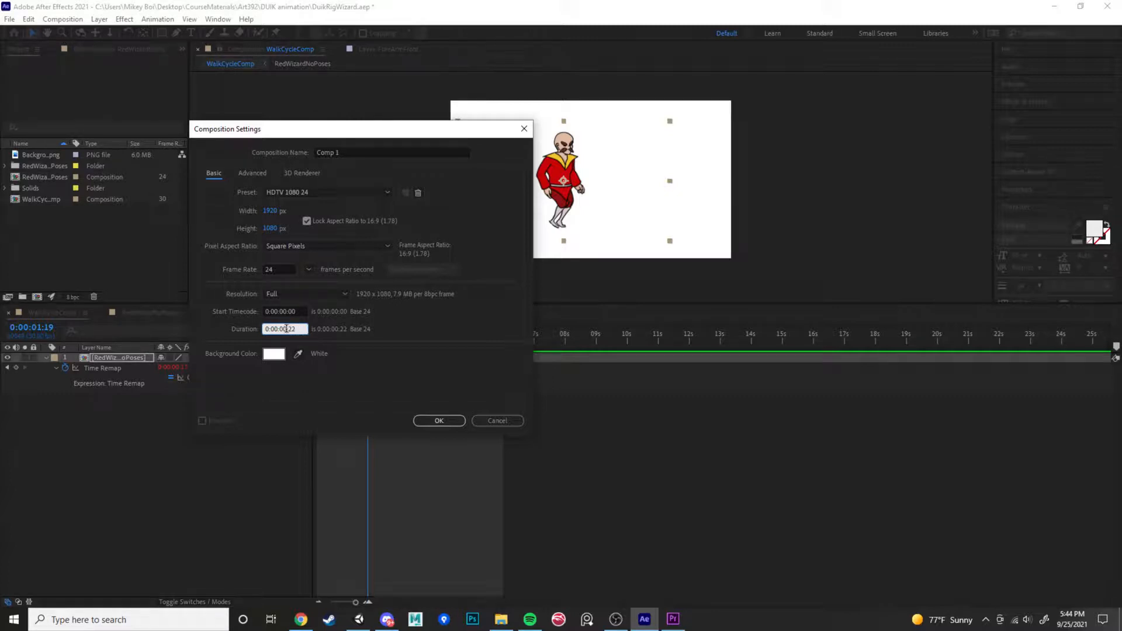
{"action": "left_click_drag", "start_coordinate": [286, 329], "coordinate": [280, 331]}
{"action": "left_click_drag", "start_coordinate": [287, 329], "coordinate": [283, 329]}
{"action": "left_click", "coordinate": [277, 329]}
{"action": "left_click", "coordinate": [440, 421]}
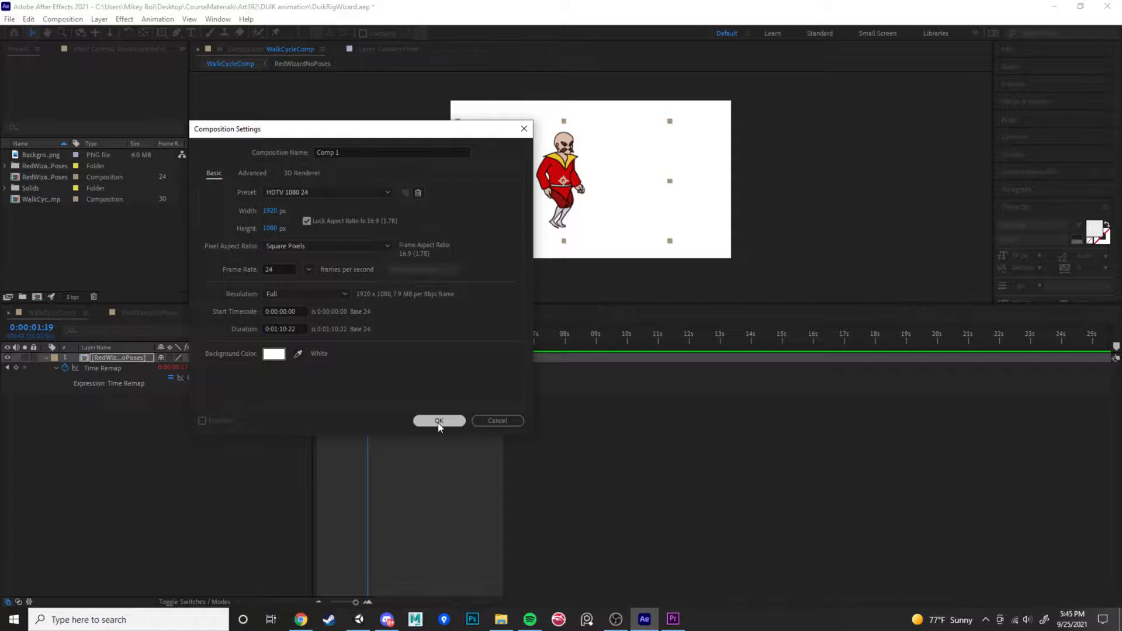
Name the new composition LoopingBG and create it
{"action": "double_click", "coordinate": [341, 152]}
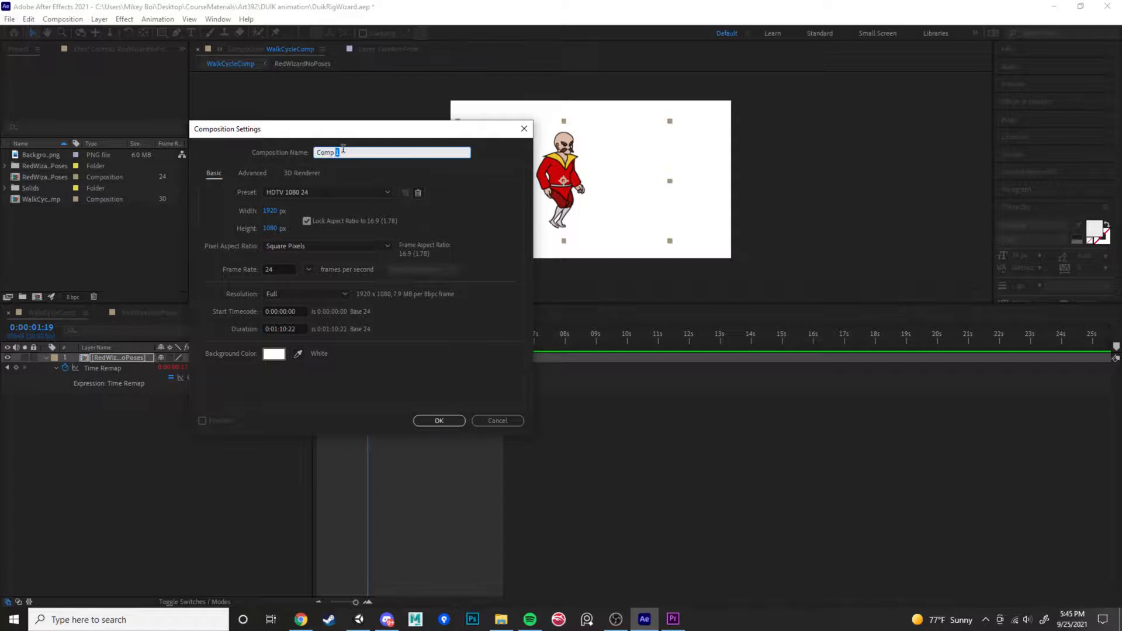
{"action": "triple_click", "coordinate": [343, 151]}
{"action": "type", "text": "LoopingBG"}
{"action": "left_click", "coordinate": [444, 421]}
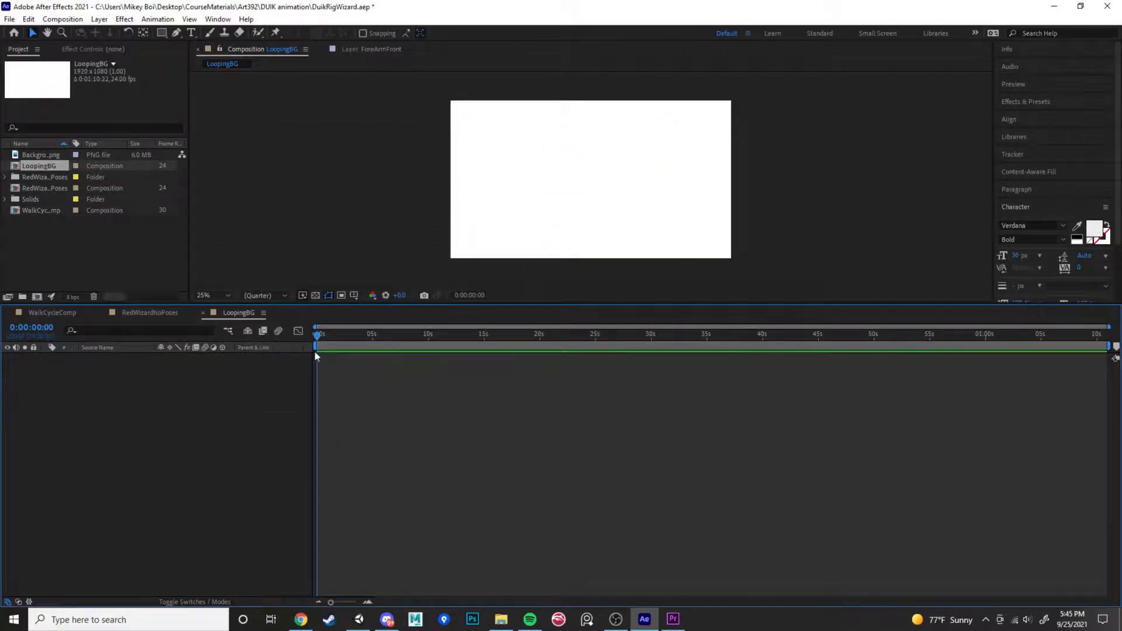
Add Background.png to the LoopingBG composition twice, as two stacked layers
{"action": "left_click_drag", "start_coordinate": [32, 156], "coordinate": [189, 431]}
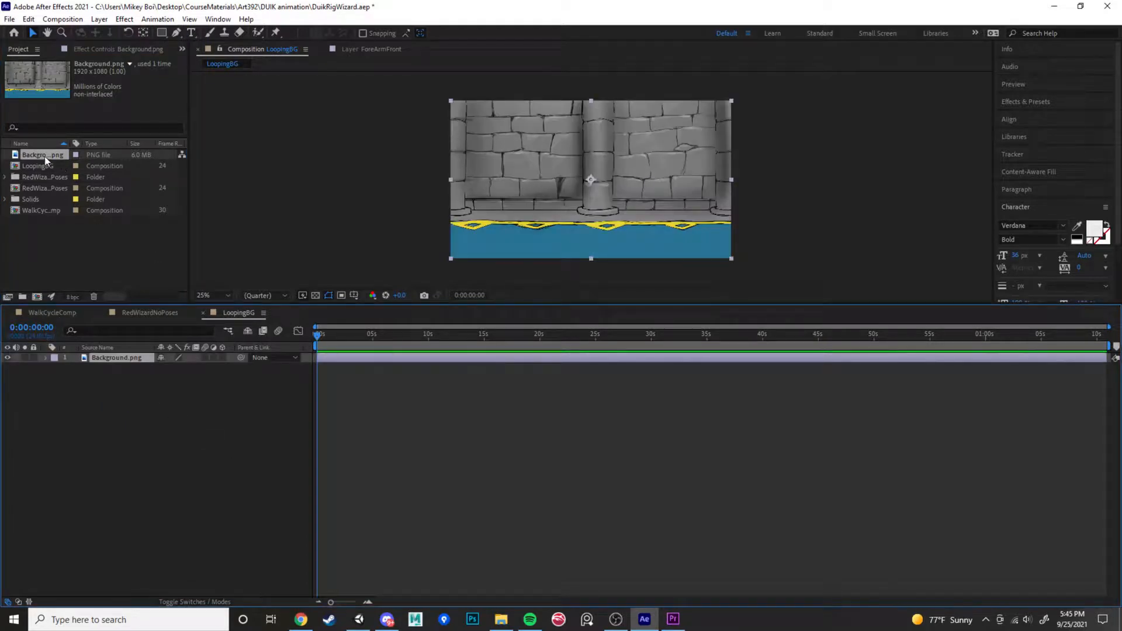
{"action": "left_click_drag", "start_coordinate": [42, 155], "coordinate": [121, 409]}
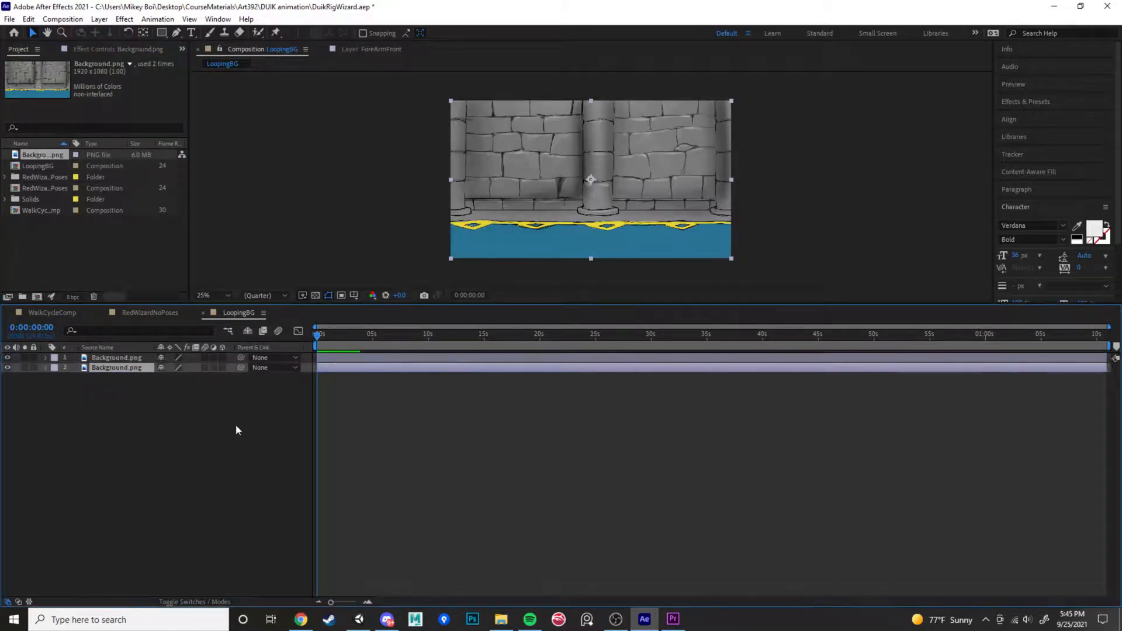
{"action": "key", "text": "comma"}
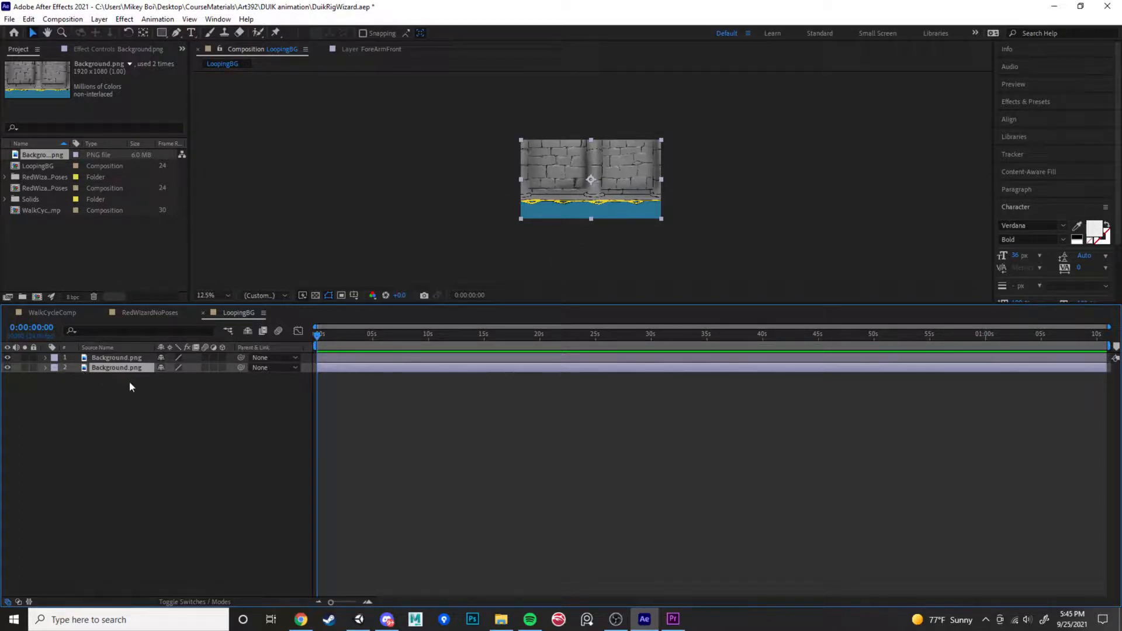
Set the Anchor Point X of the lower Background.png layer to 0
{"action": "key", "text": "a"}
{"action": "left_click", "coordinate": [164, 378]}
{"action": "type", "text": "0"}
{"action": "key", "text": "Return"}
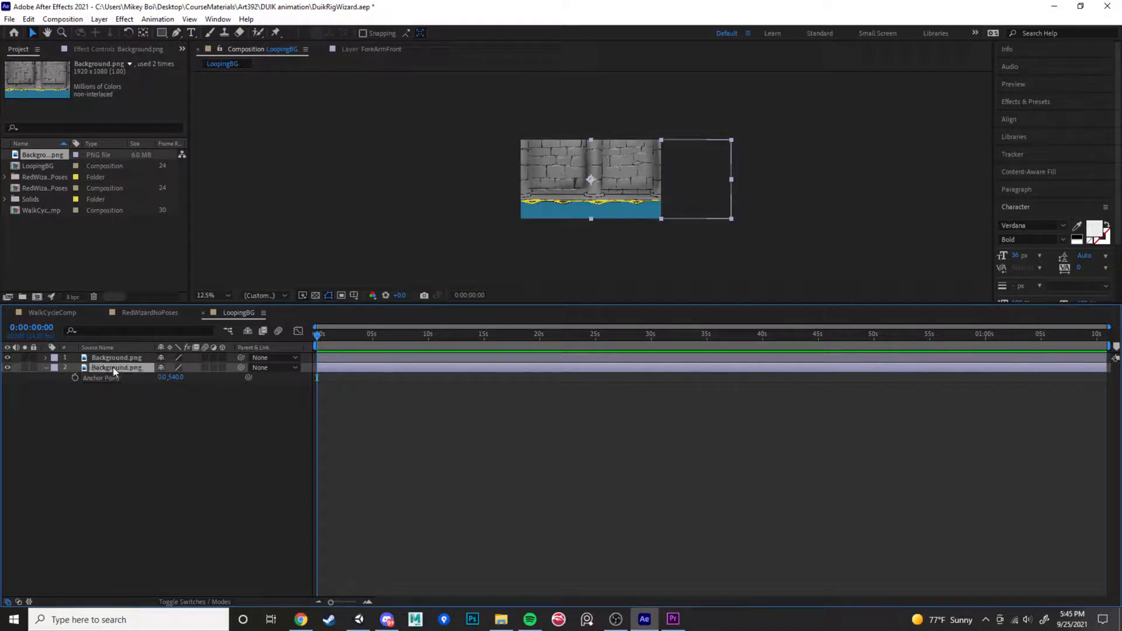
Set the lower Background.png layer's Position X to 1920 so it starts at the composition's right edge
{"action": "key", "text": "p"}
{"action": "left_click", "coordinate": [165, 378]}
{"action": "type", "text": "1080"}
{"action": "key", "text": "Return"}
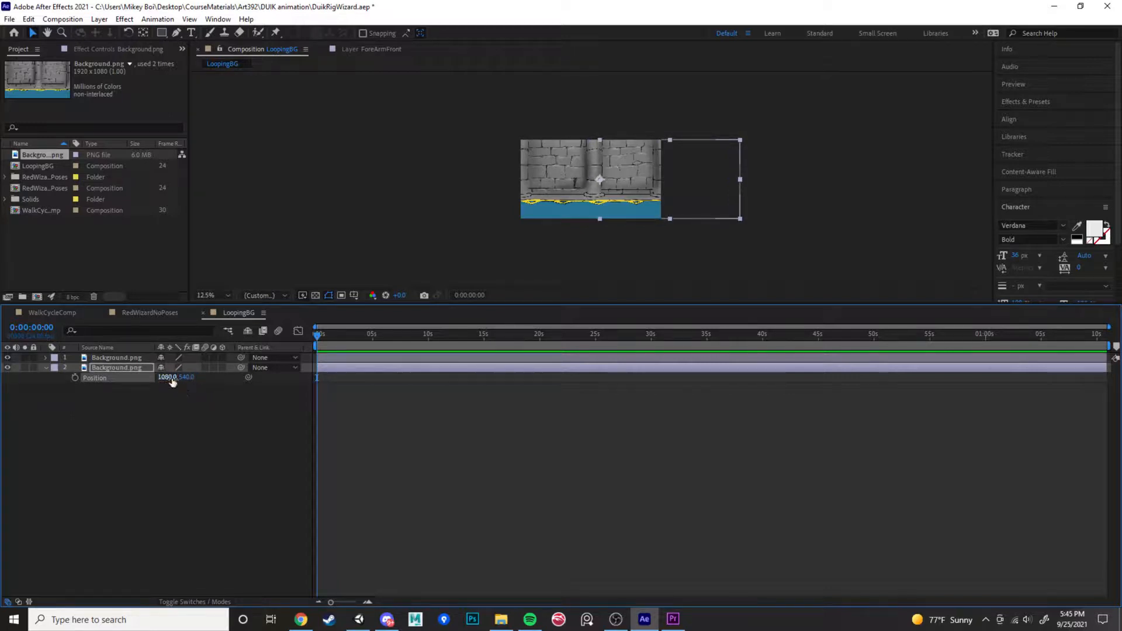
{"action": "left_click", "coordinate": [165, 378]}
{"action": "type", "text": "1920"}
{"action": "key", "text": "Return"}
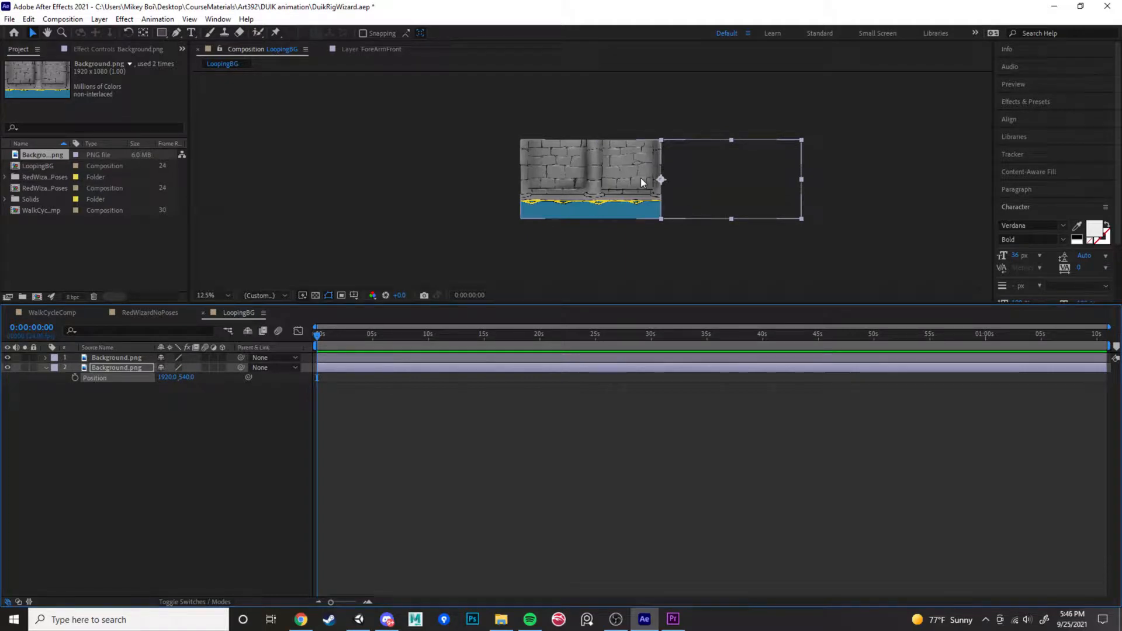
Add Position keyframes at 0 seconds to both Background.png layers
{"action": "left_click", "coordinate": [75, 378]}
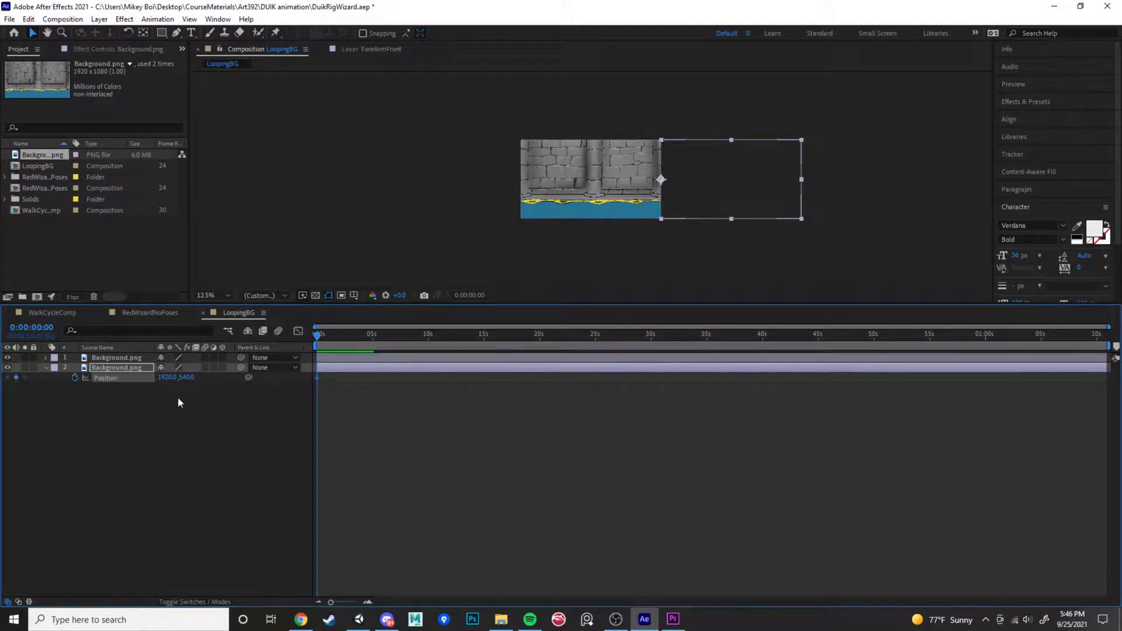
{"action": "left_click", "coordinate": [107, 359]}
{"action": "key", "text": "p"}
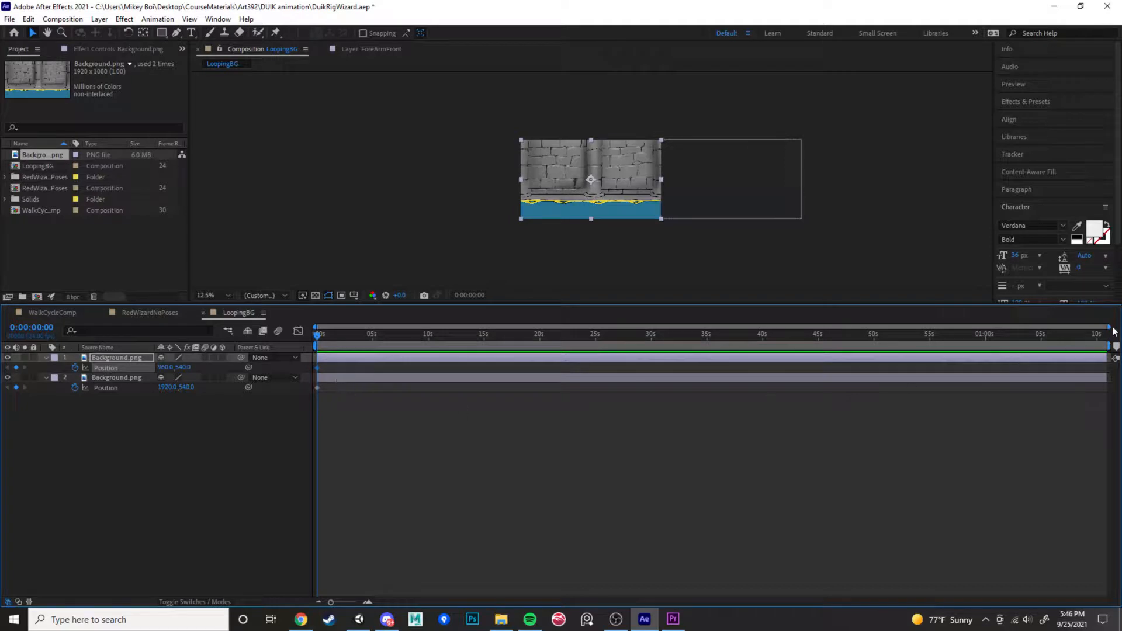
At 4 seconds, shift both Background.png layers left together, with Position X at -960 for the upper and 0 for the lower
{"action": "left_click_drag", "start_coordinate": [1107, 327], "coordinate": [558, 359]}
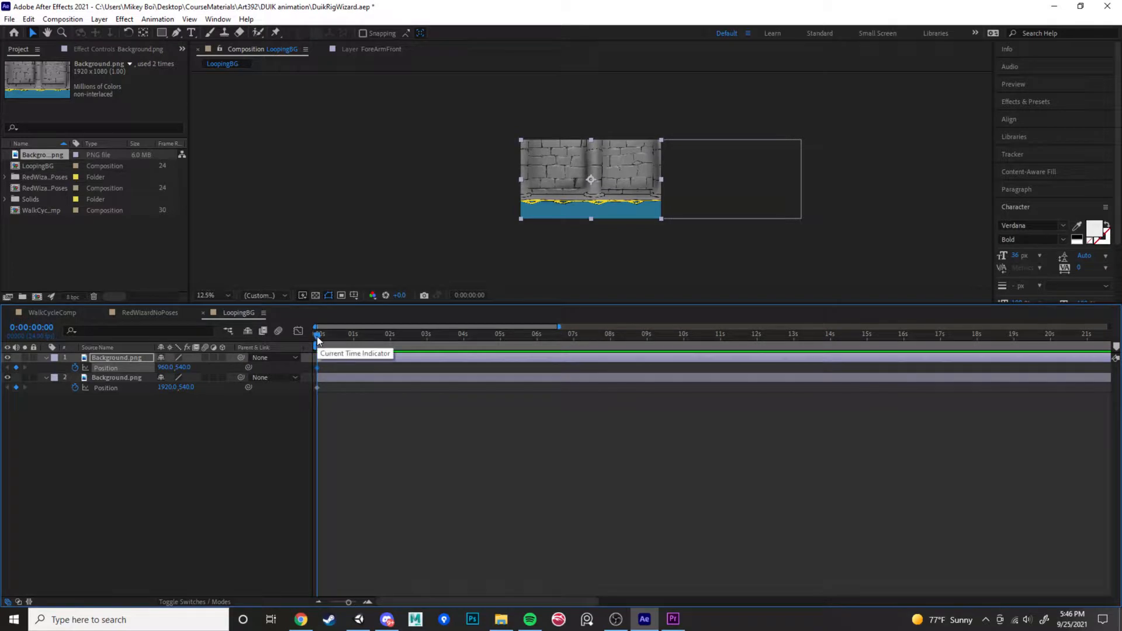
{"action": "left_click_drag", "start_coordinate": [316, 342], "coordinate": [464, 342]}
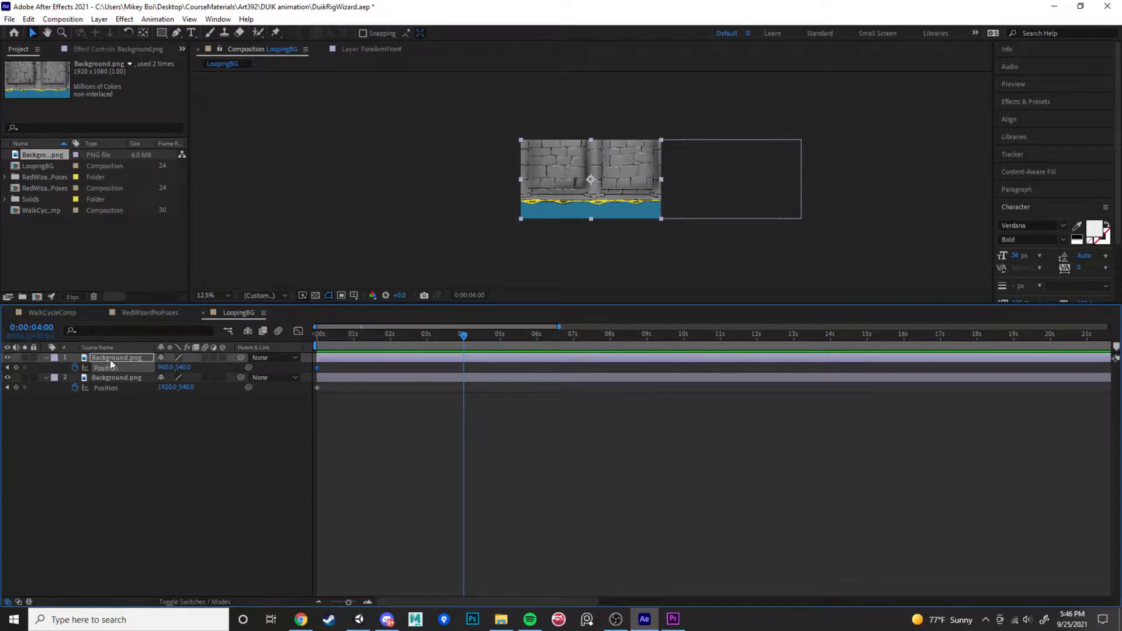
{"action": "left_click", "coordinate": [115, 379]}
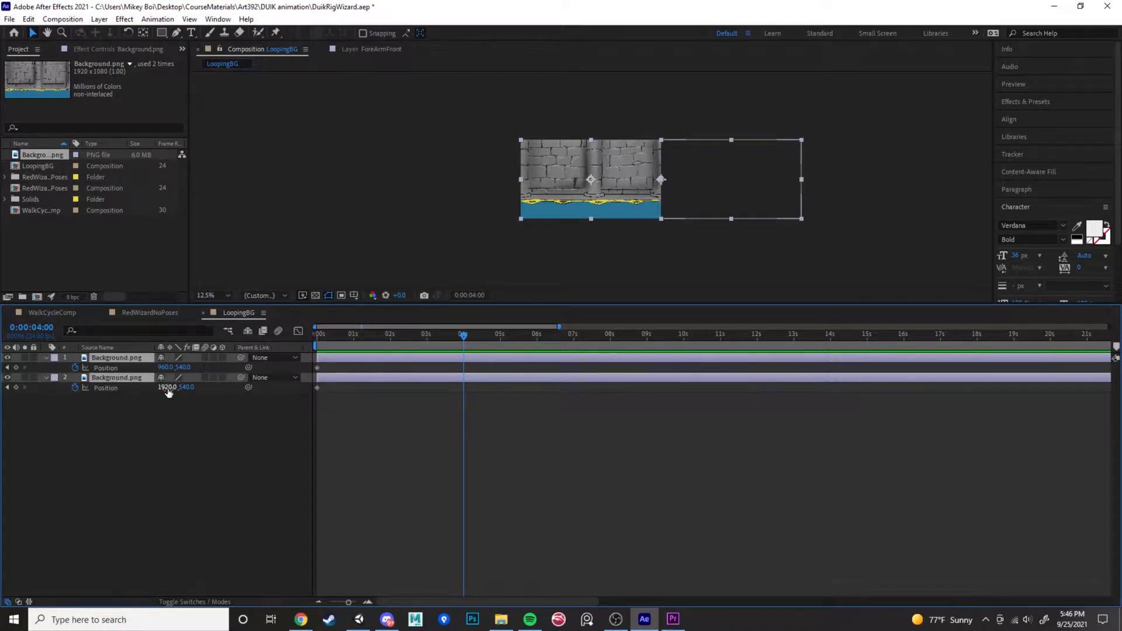
{"action": "left_click_drag", "start_coordinate": [167, 390], "coordinate": [2, 386]}
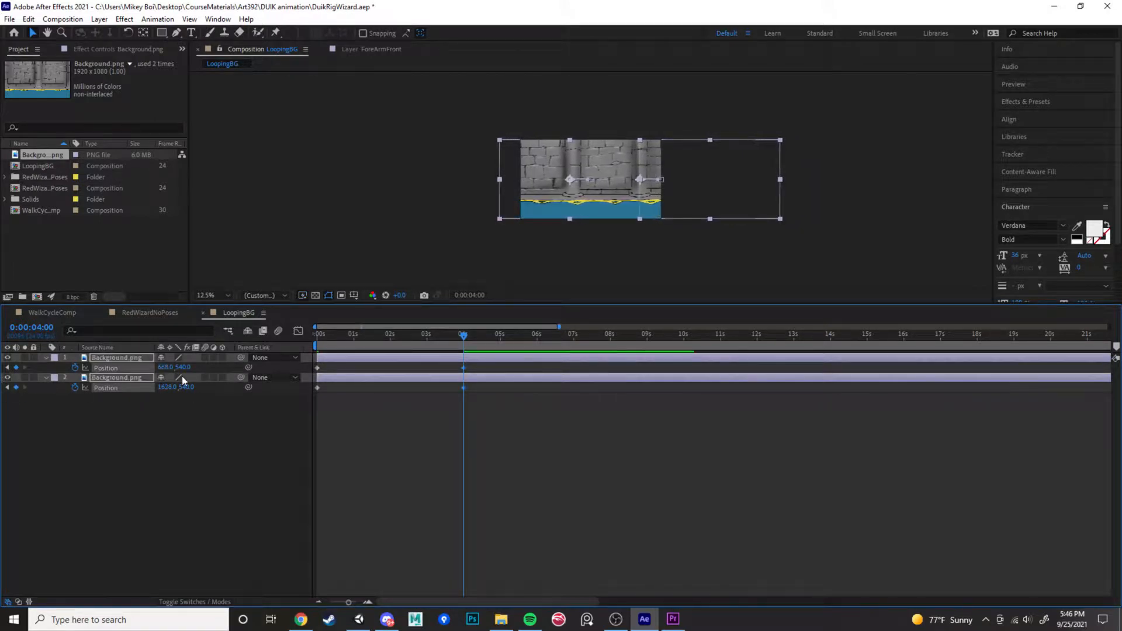
{"action": "left_click_drag", "start_coordinate": [168, 388], "coordinate": [5, 388]}
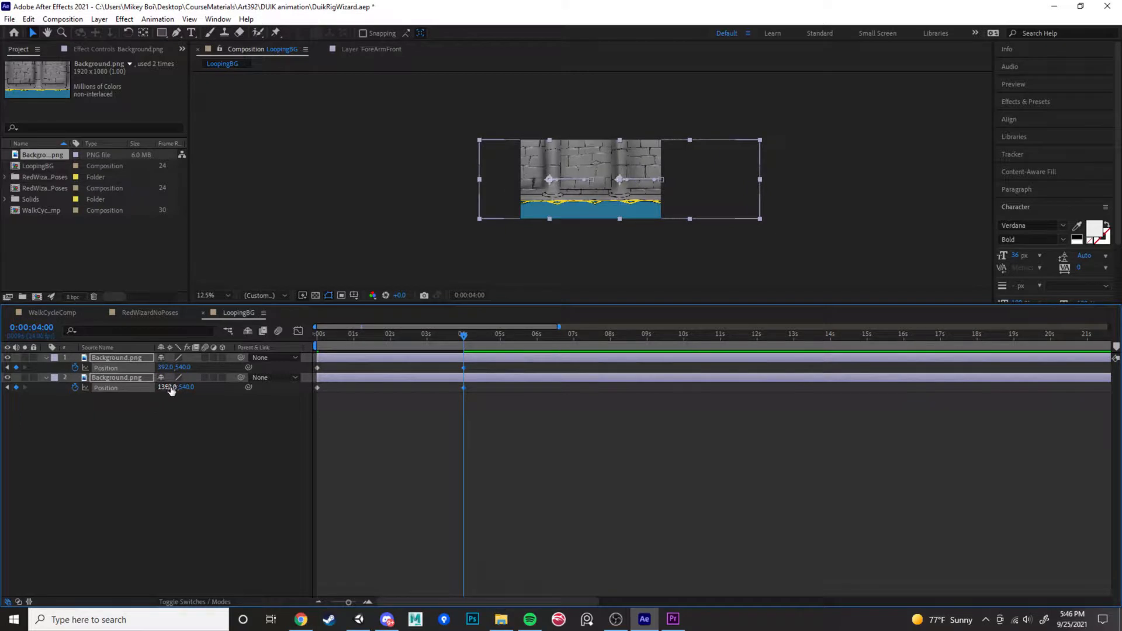
{"action": "mouse_move", "coordinate": [169, 388]}
{"action": "left_mouse_down"}
{"action": "mouse_move", "coordinate": [70, 388]}
{"action": "mouse_move", "coordinate": [190, 386]}
{"action": "left_mouse_up"}
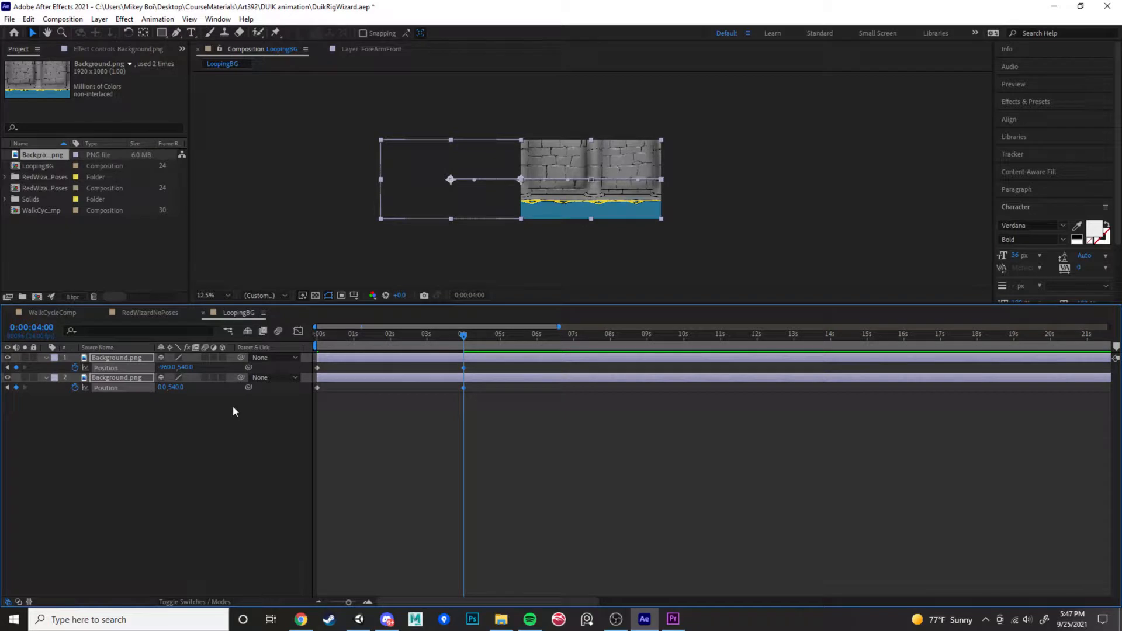
{"action": "left_click", "coordinate": [128, 402]}
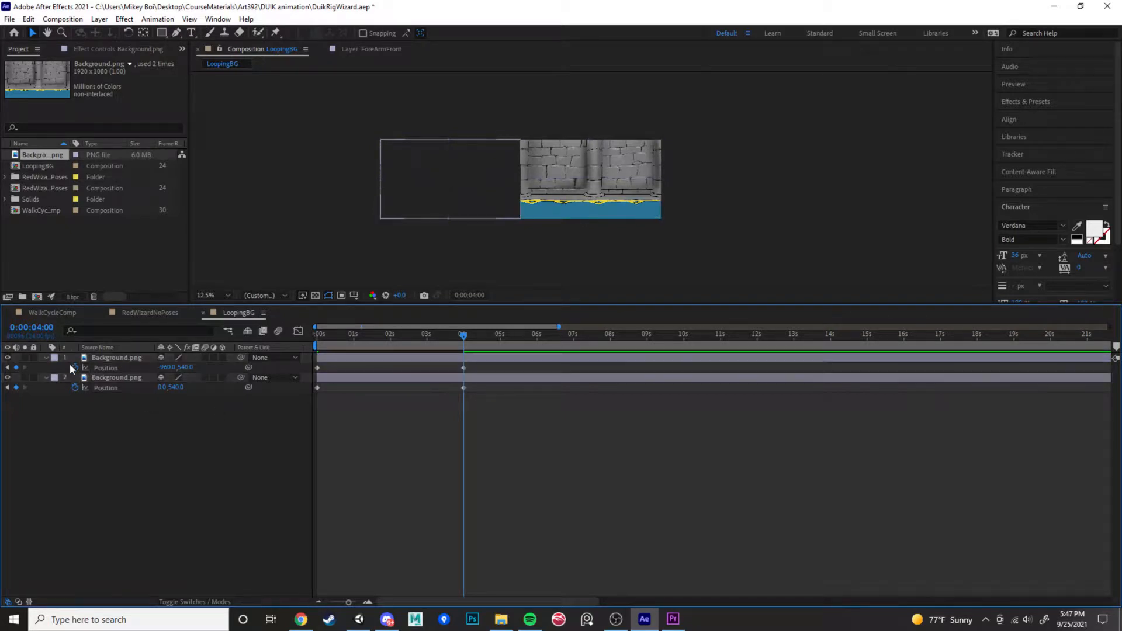
Add the expression loopOut("cycle") to the Position of the upper Background.png layer
{"action": "left_click", "coordinate": [75, 368], "text": "alt"}
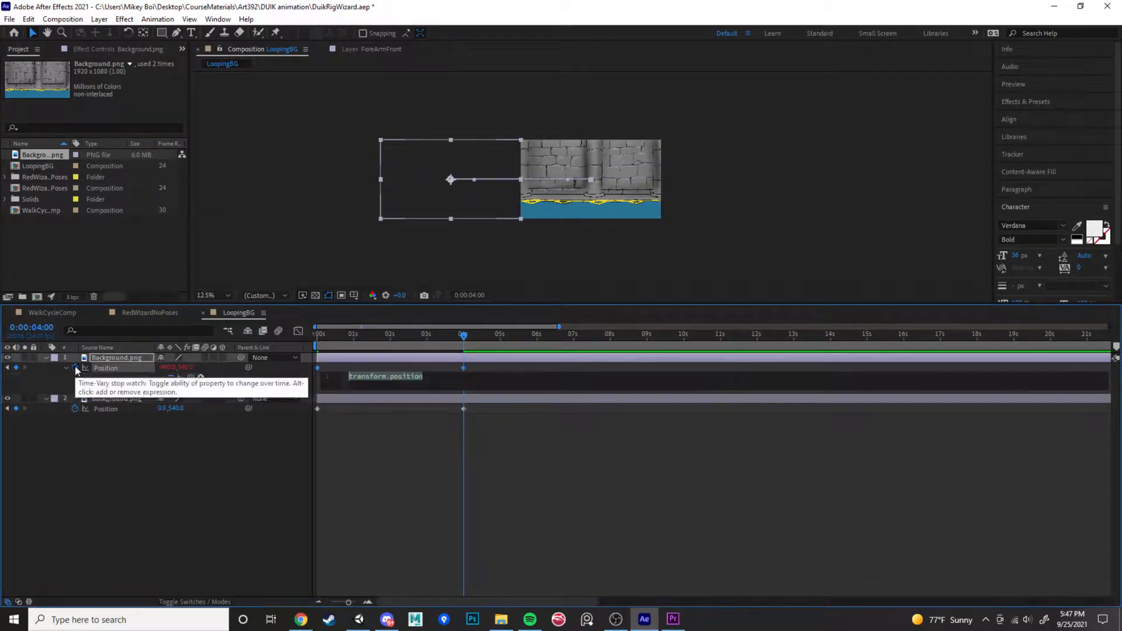
{"action": "left_click", "coordinate": [403, 376]}
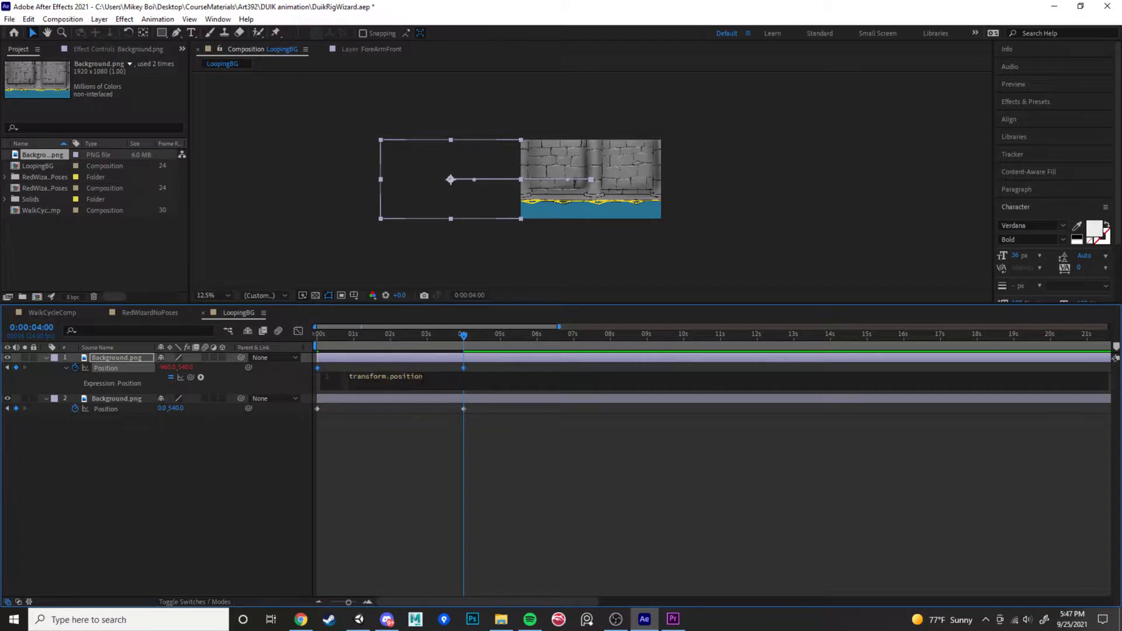
{"action": "key", "text": "BackSpace"}
{"action": "key", "text": "BackSpace"}
{"action": "key", "text": "BackSpace"}
{"action": "key", "text": "BackSpace"}
{"action": "key", "text": "BackSpace"}
{"action": "key", "text": "BackSpace"}
{"action": "key", "text": "BackSpace"}
{"action": "key", "text": "BackSpace"}
{"action": "key", "text": "BackSpace"}
{"action": "key", "text": "BackSpace"}
{"action": "key", "text": "BackSpace"}
{"action": "key", "text": "BackSpace"}
{"action": "key", "text": "BackSpace"}
{"action": "key", "text": "BackSpace"}
{"action": "key", "text": "BackSpace"}
{"action": "key", "text": "BackSpace"}
{"action": "key", "text": "BackSpace"}
{"action": "key", "text": "BackSpace"}
{"action": "type", "text": "loopOut"}
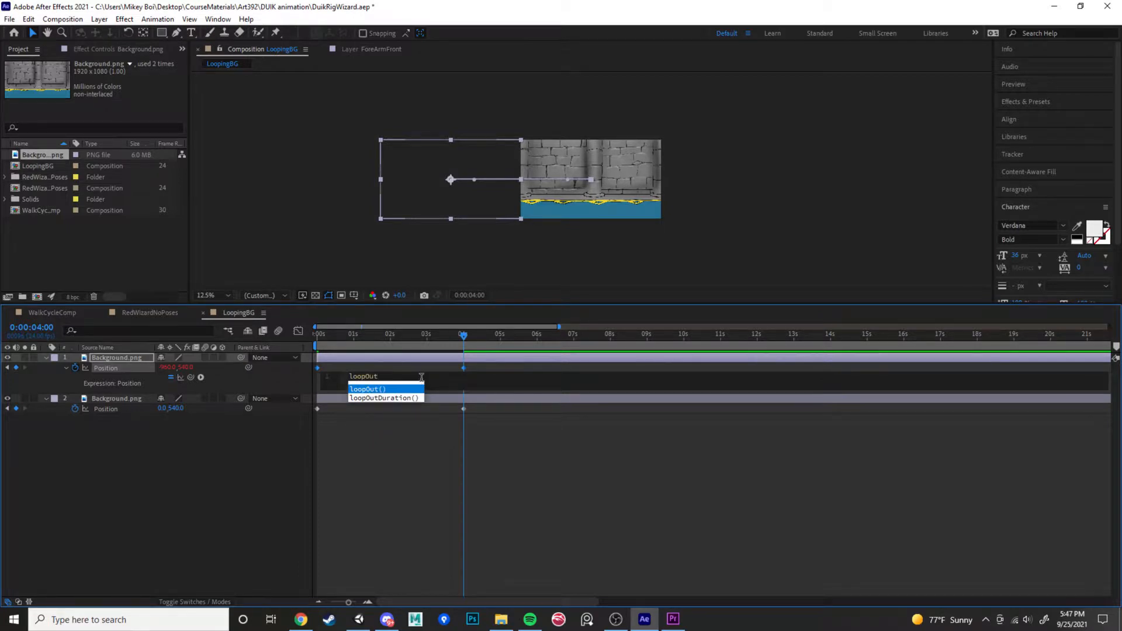
{"action": "key", "text": "Return"}
{"action": "type", "text": "\""}
{"action": "type", "text": "cycle"}
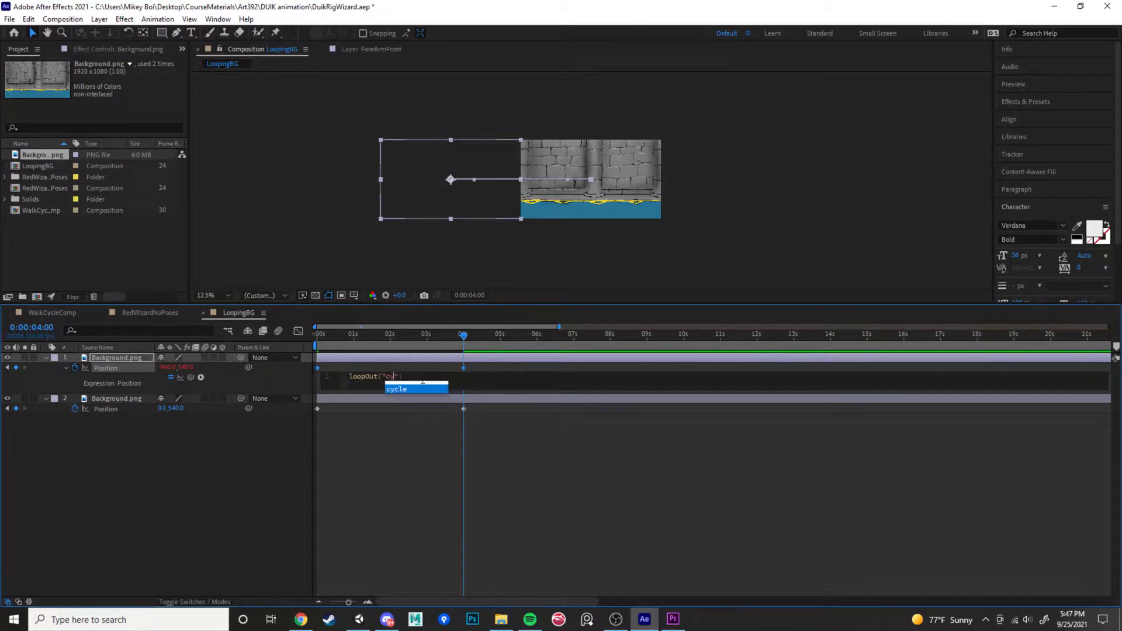
{"action": "key", "text": "Return"}
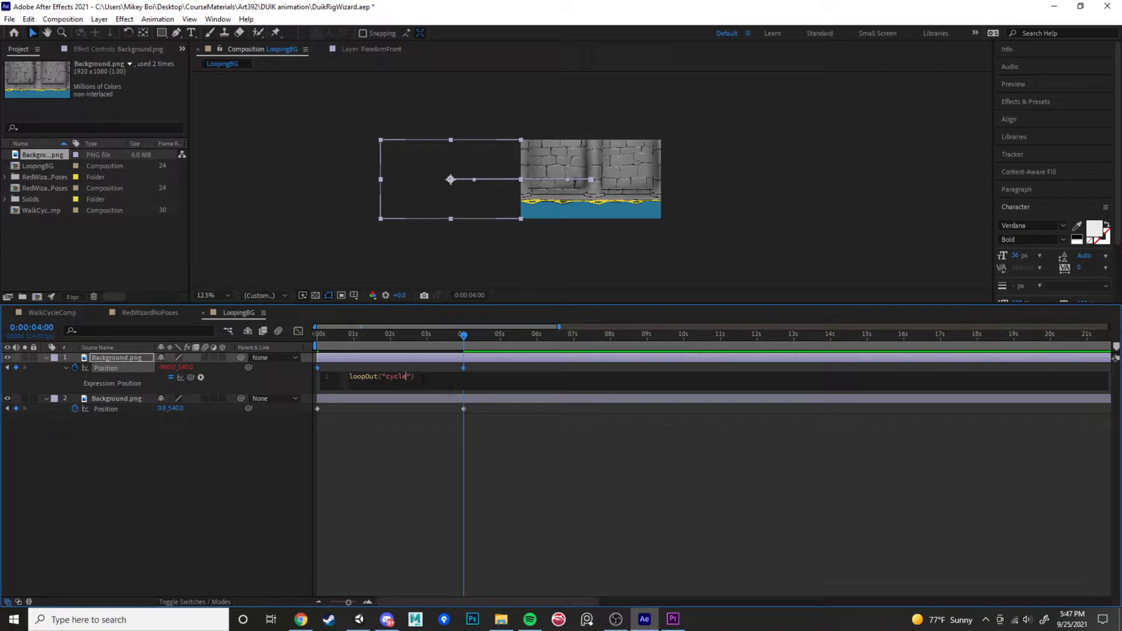
Add the expression loopOut("cycle") to the Position of the lower Background.png layer
{"action": "left_click", "coordinate": [76, 409], "text": "alt"}
{"action": "left_click", "coordinate": [438, 420]}
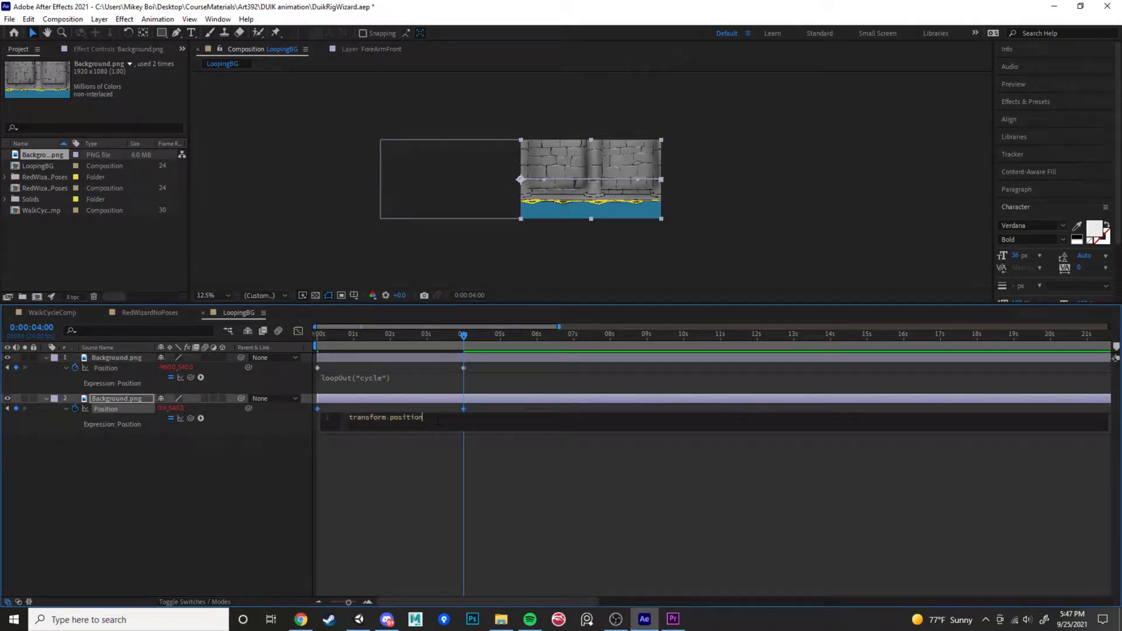
{"action": "key", "text": "ctrl+a"}
{"action": "type", "text": "l"}
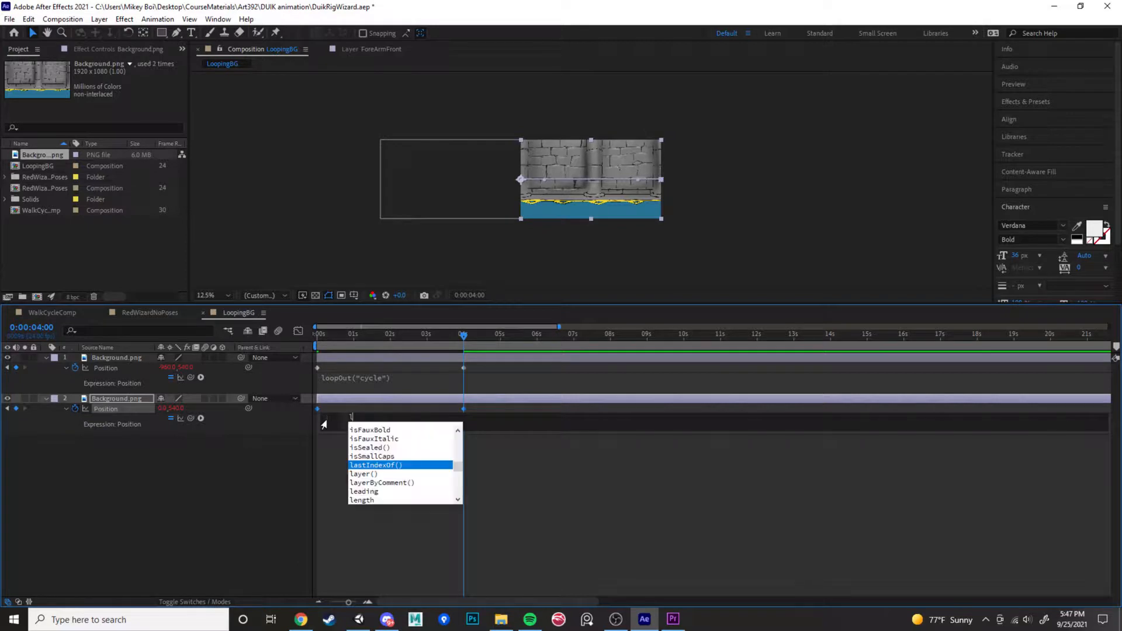
{"action": "type", "text": "oopOut"}
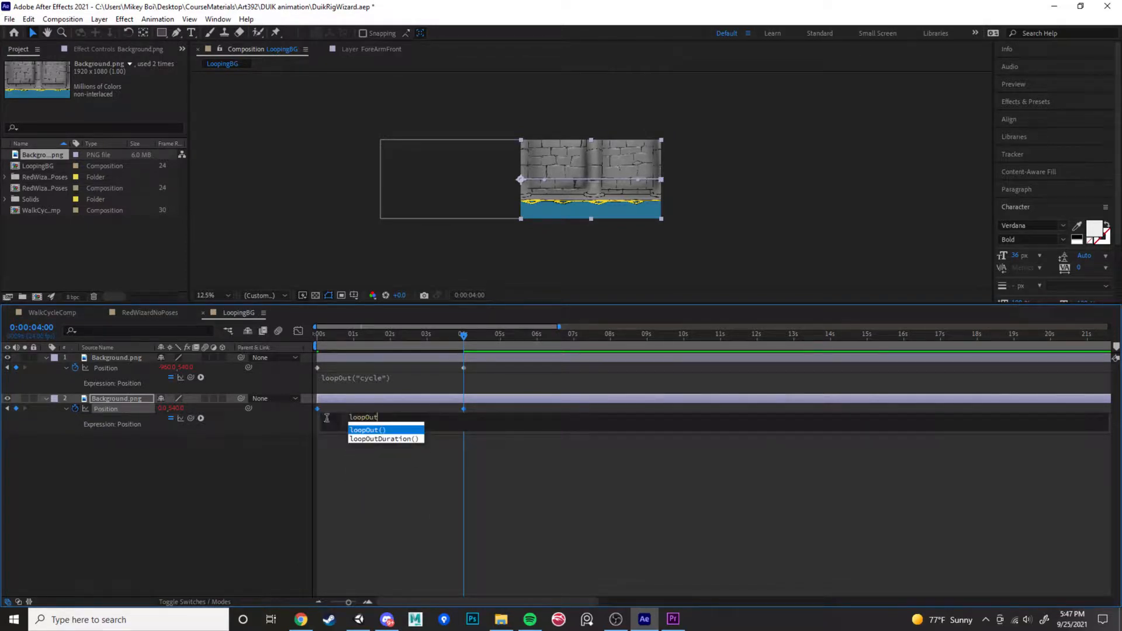
{"action": "key", "text": "Return"}
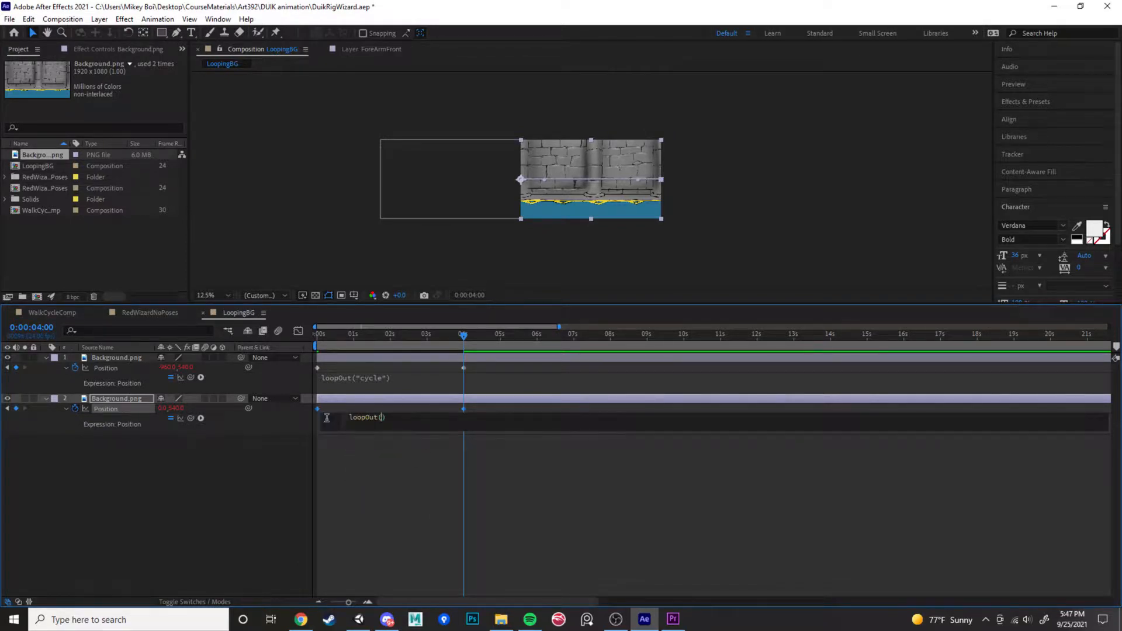
{"action": "type", "text": "\"cycle"}
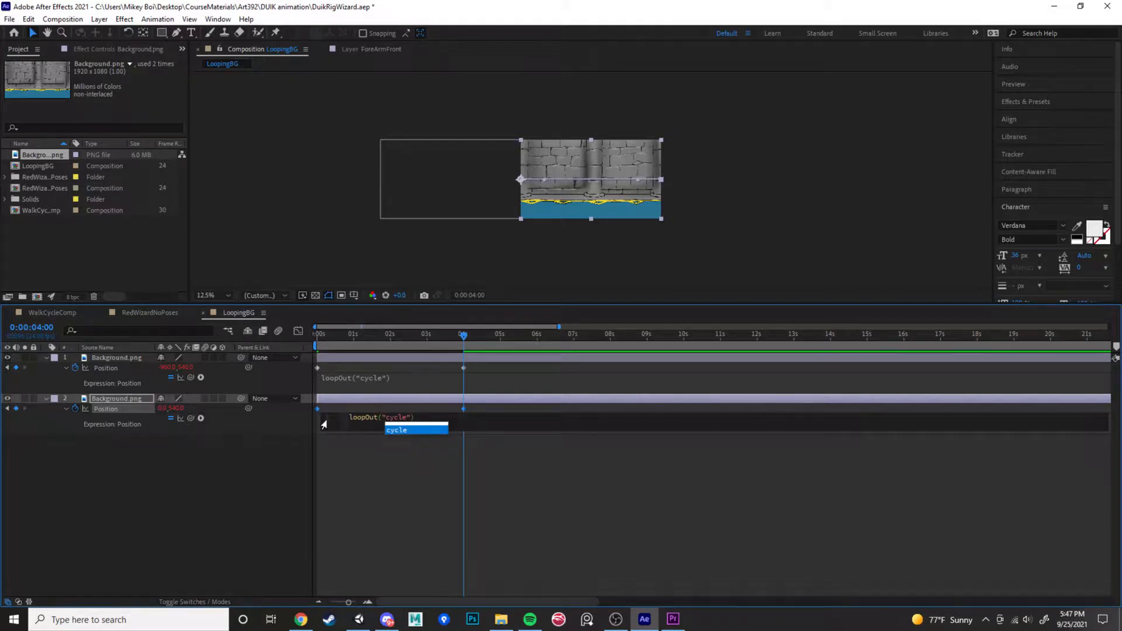
{"action": "key", "text": "Return"}
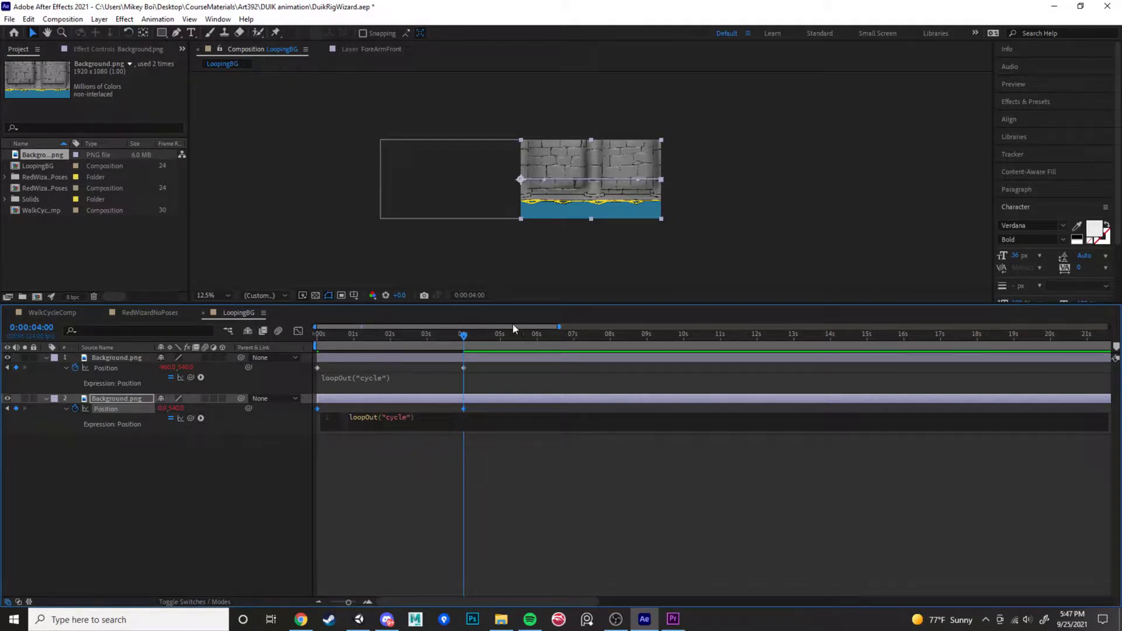
Play back LoopingBG from the start, checking the scrolling background up close for a seamless repeat, and return to 0 seconds
{"action": "left_click_drag", "start_coordinate": [460, 338], "coordinate": [320, 337]}
{"action": "key", "text": "space"}
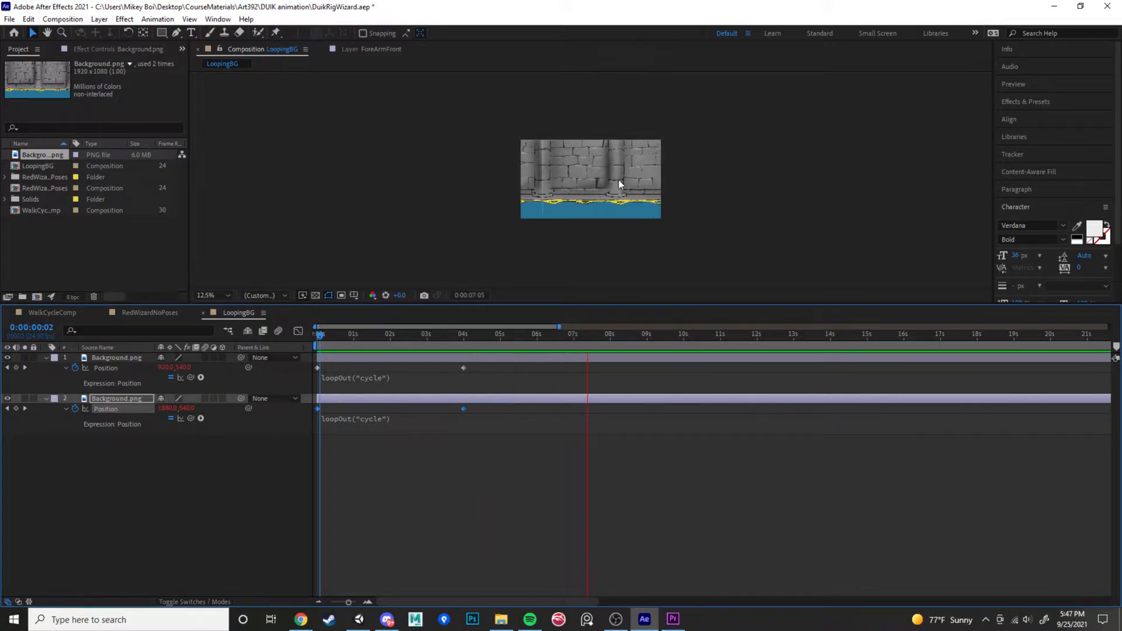
{"action": "key", "text": "space"}
{"action": "key", "text": "period"}
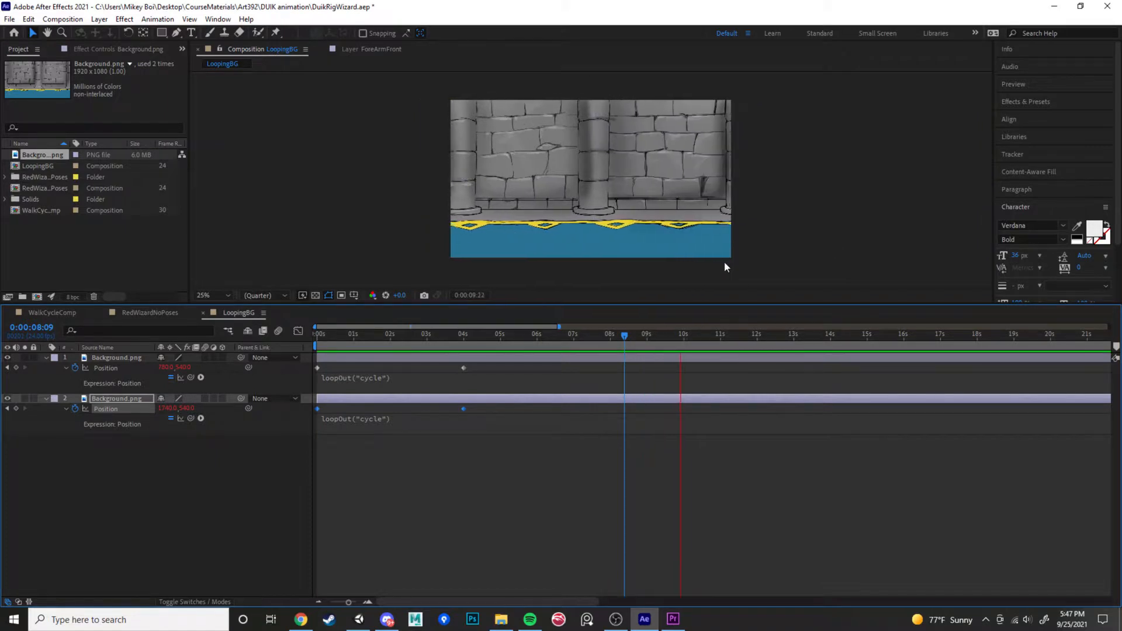
{"action": "key", "text": "space"}
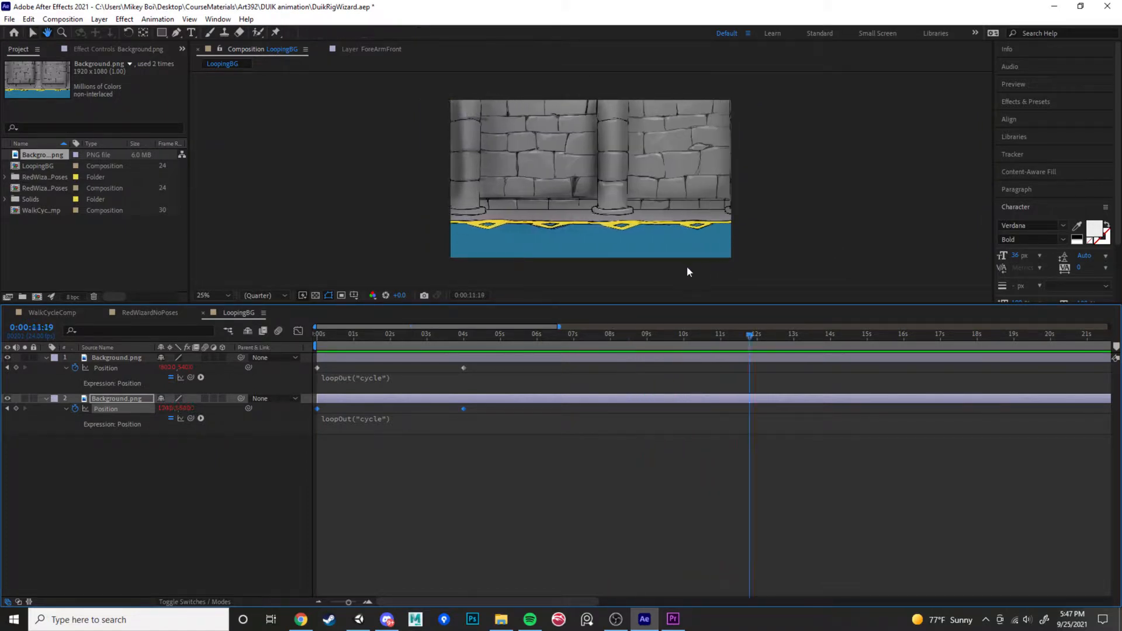
{"action": "key", "text": "period"}
{"action": "key", "text": "space"}
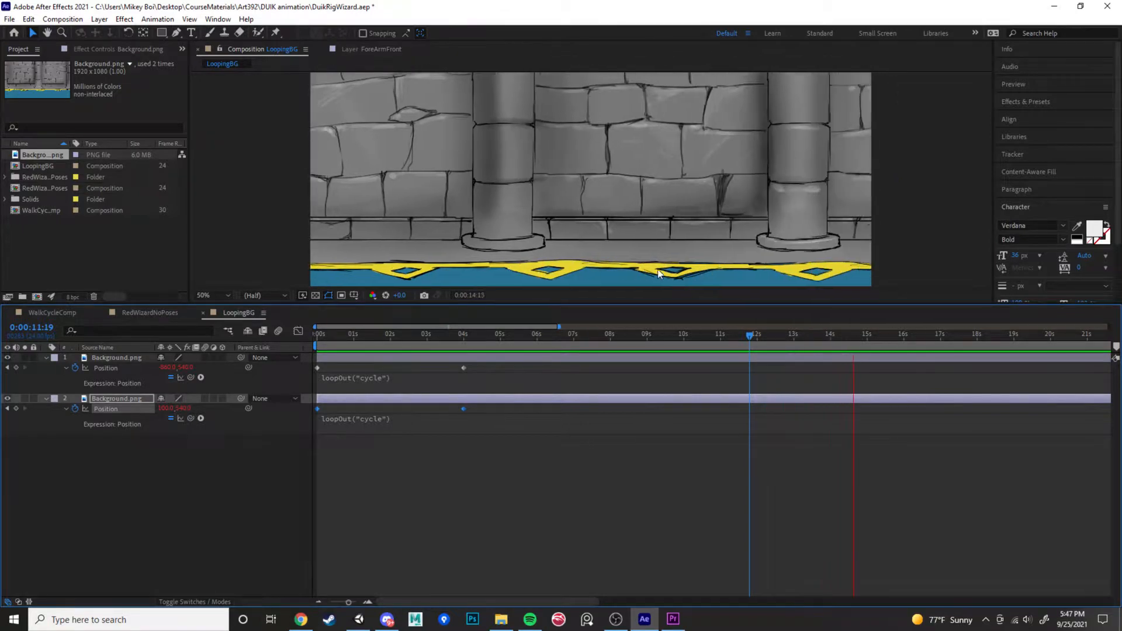
{"action": "key", "text": "space"}
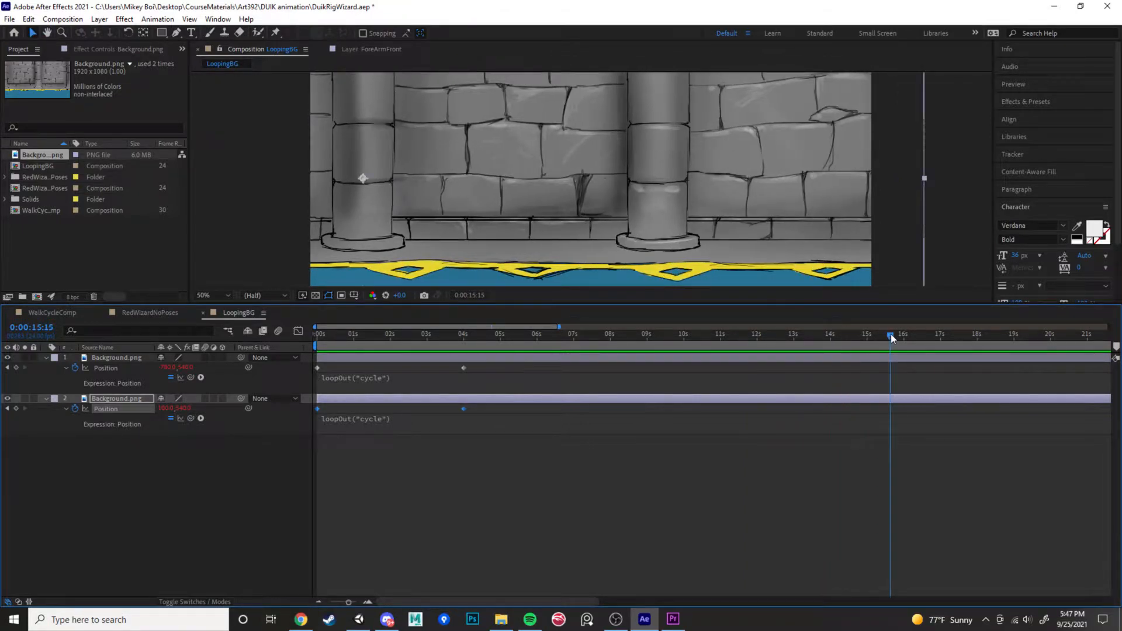
{"action": "left_click_drag", "start_coordinate": [891, 335], "coordinate": [271, 305]}
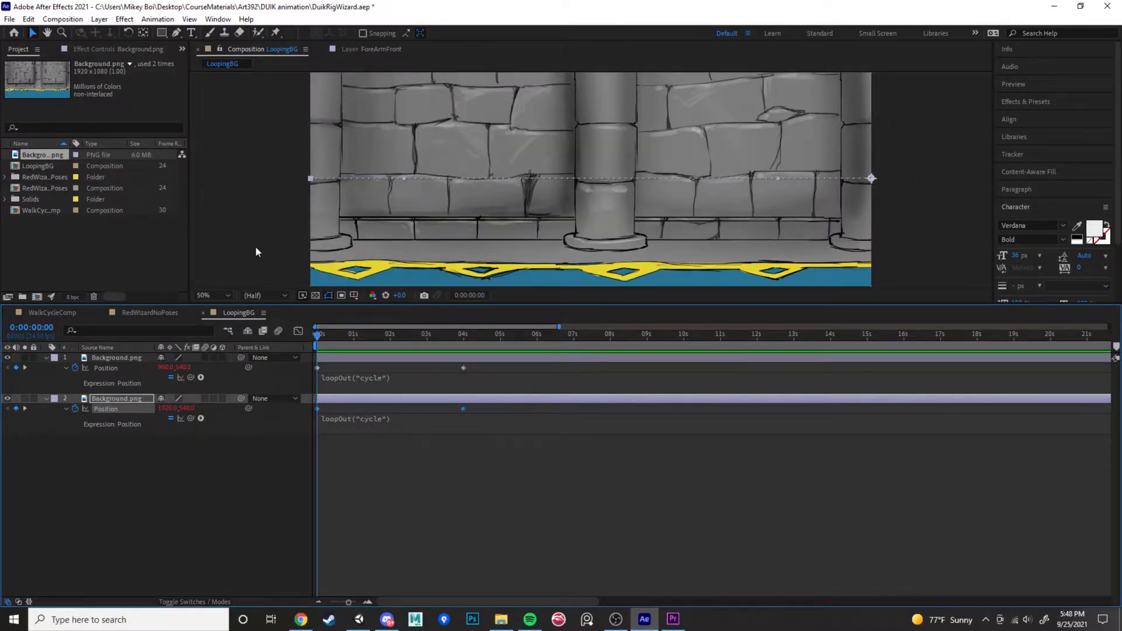
Save the project and add LoopingBG to WalkCycleComp beneath the wizard layer
{"action": "left_click", "coordinate": [137, 261]}
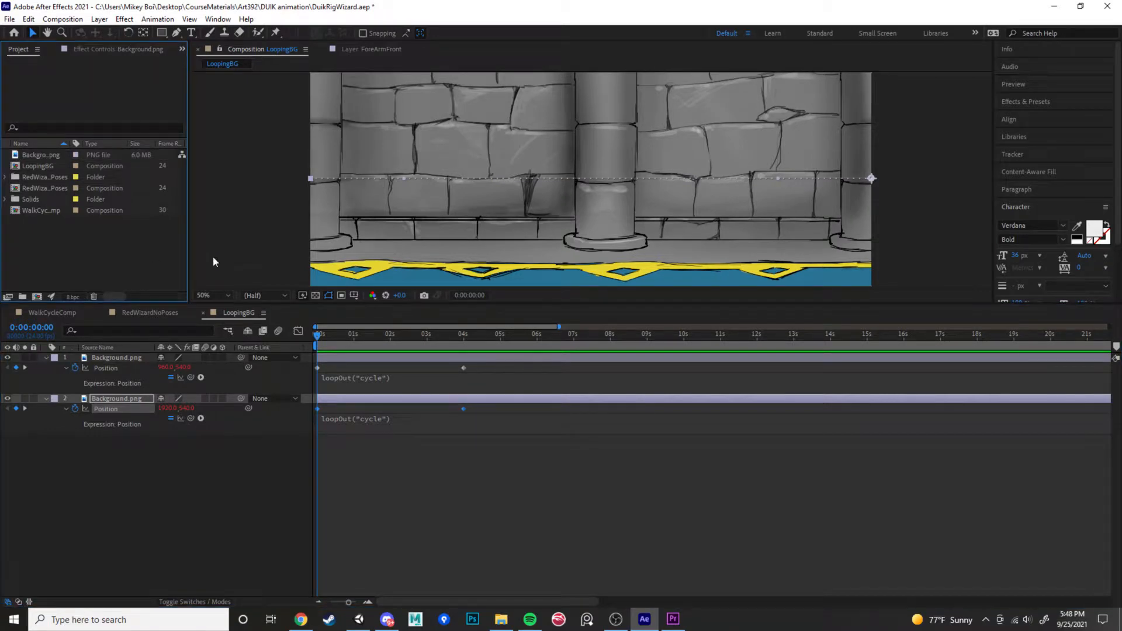
{"action": "key", "text": "ctrl+s"}
{"action": "left_click", "coordinate": [48, 314]}
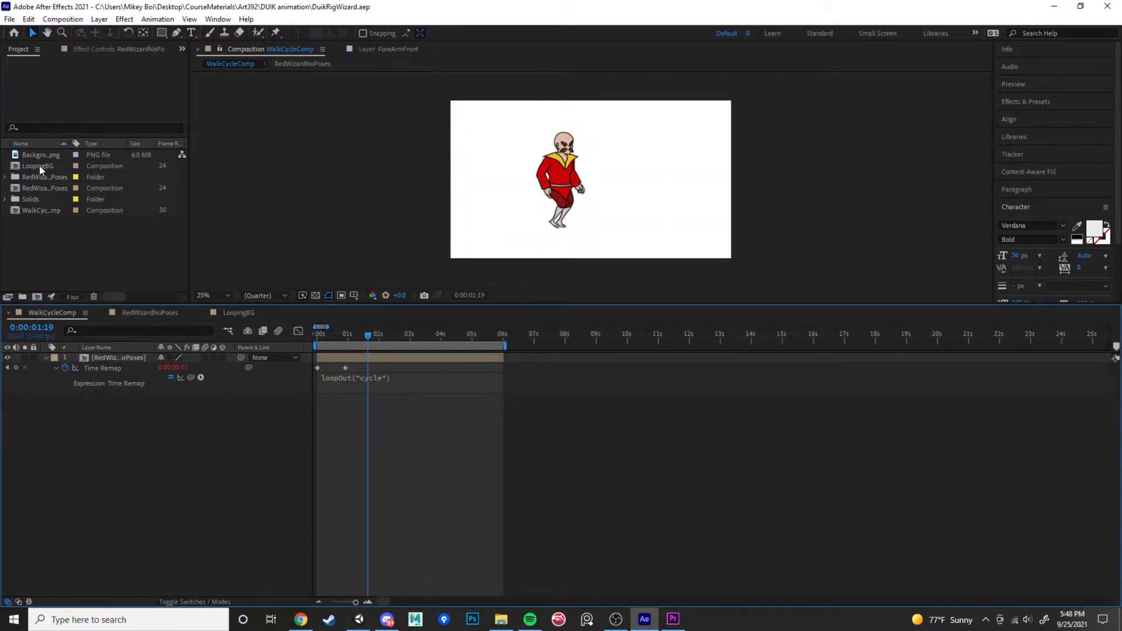
{"action": "left_click_drag", "start_coordinate": [39, 166], "coordinate": [139, 424]}
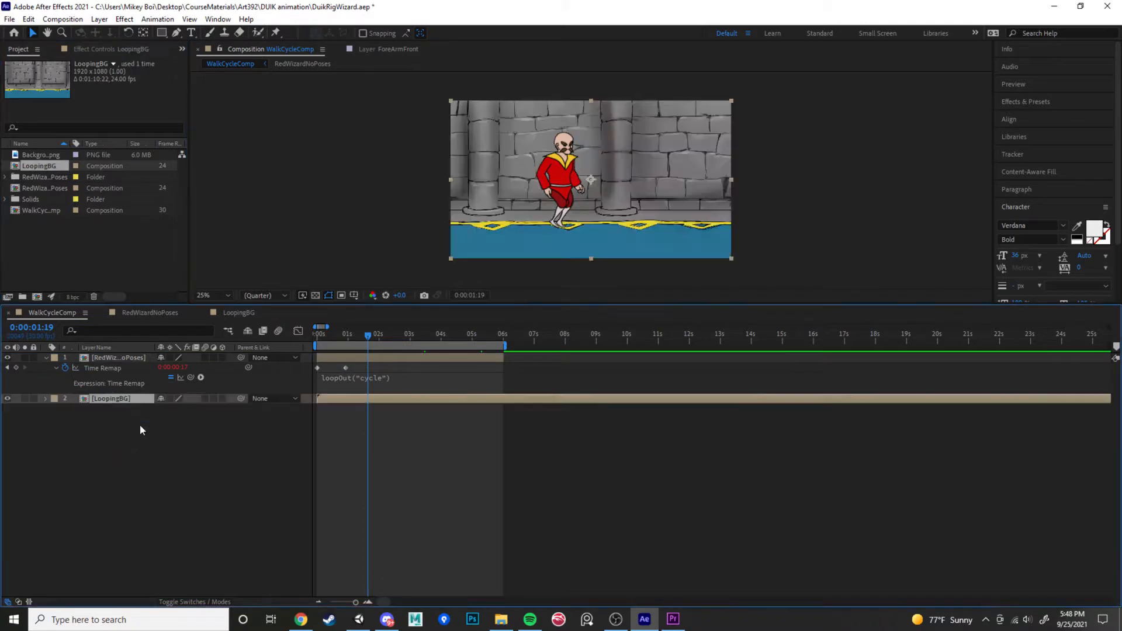
Play back WalkCycleComp from the start to check the wizard walking against the scrolling background
{"action": "left_click_drag", "start_coordinate": [374, 340], "coordinate": [283, 338]}
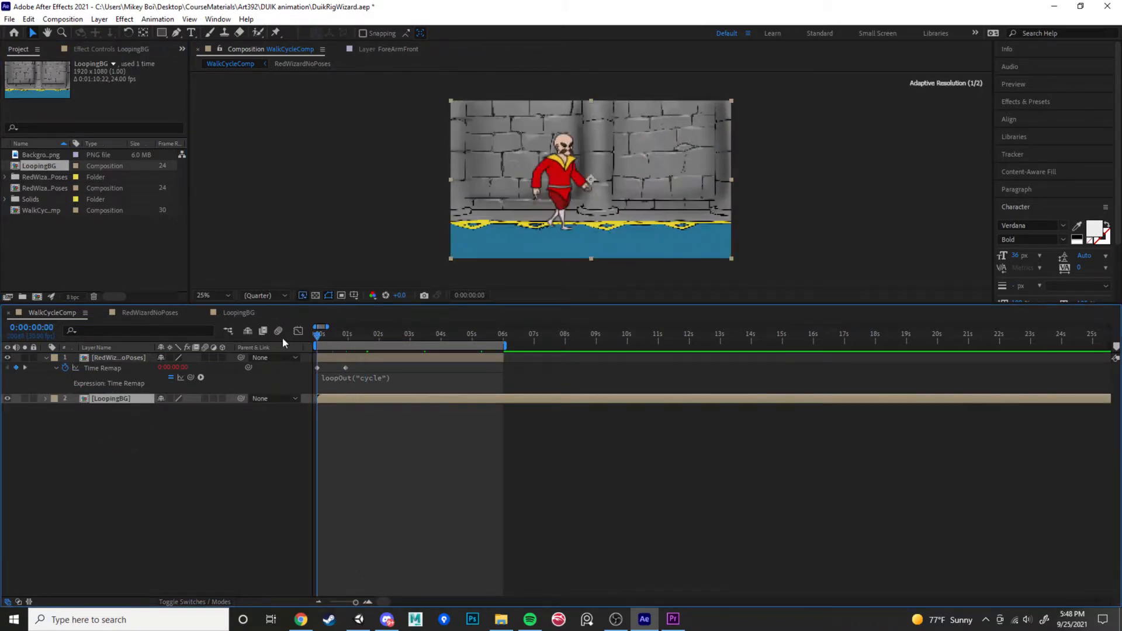
{"action": "key", "text": "space"}
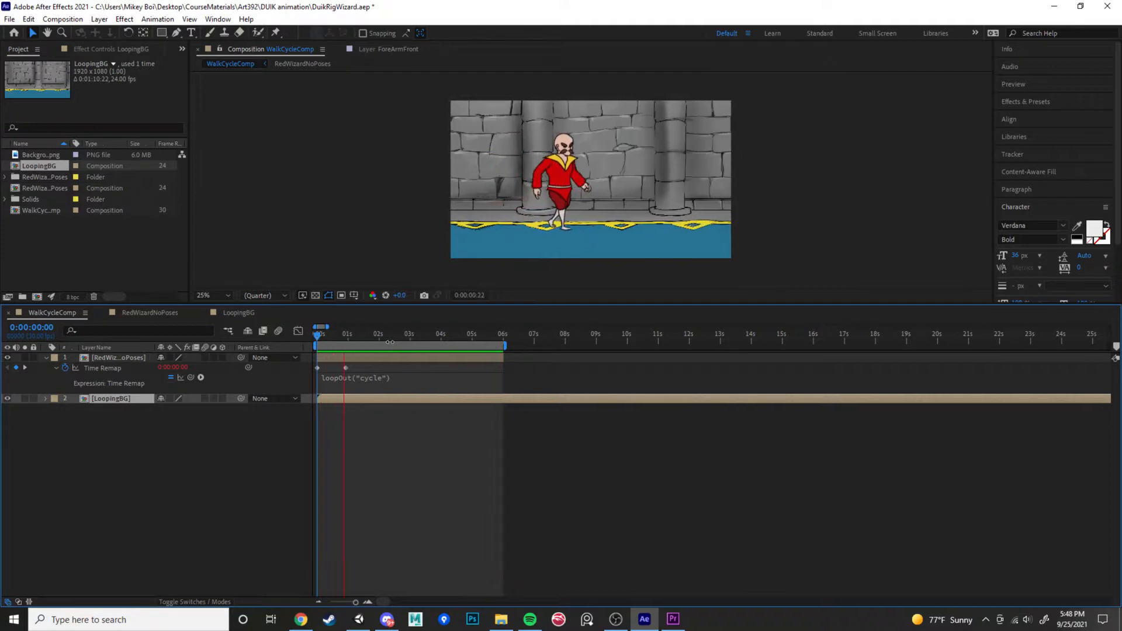
{"action": "key", "text": "space"}
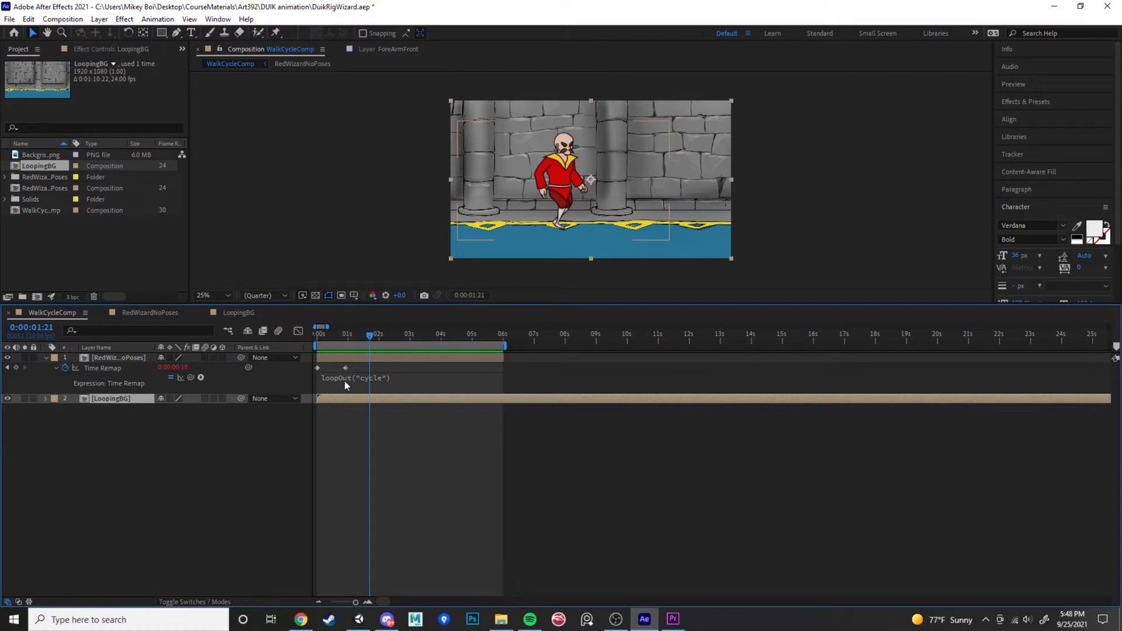
End the work area of WalkCycleComp at 5 seconds
{"action": "left_click_drag", "start_coordinate": [366, 335], "coordinate": [472, 335]}
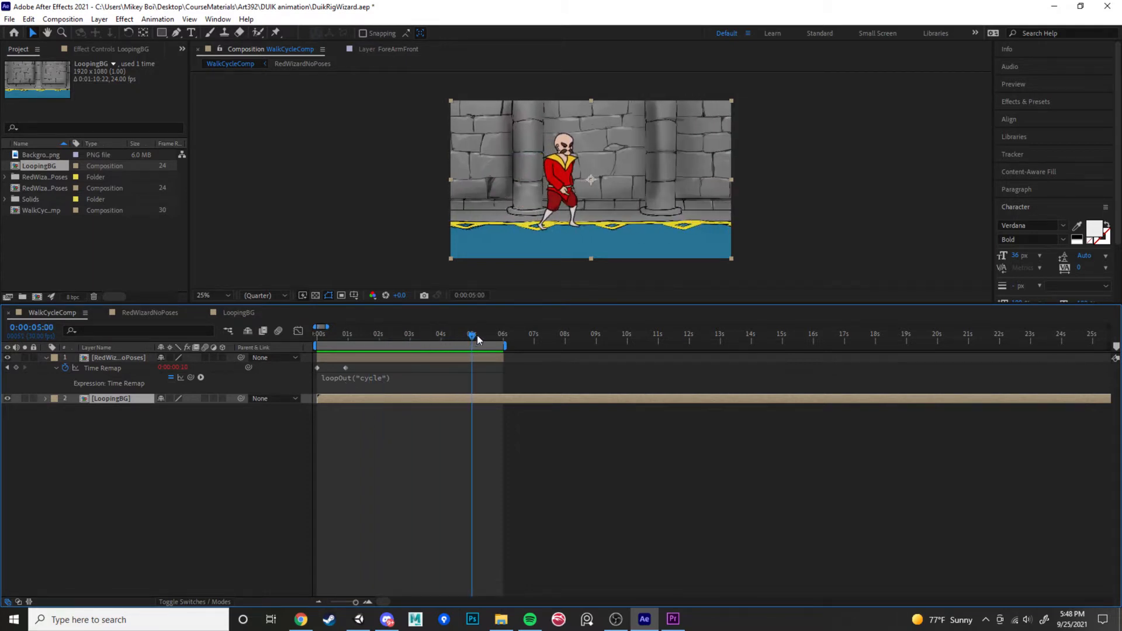
{"action": "key", "text": "n"}
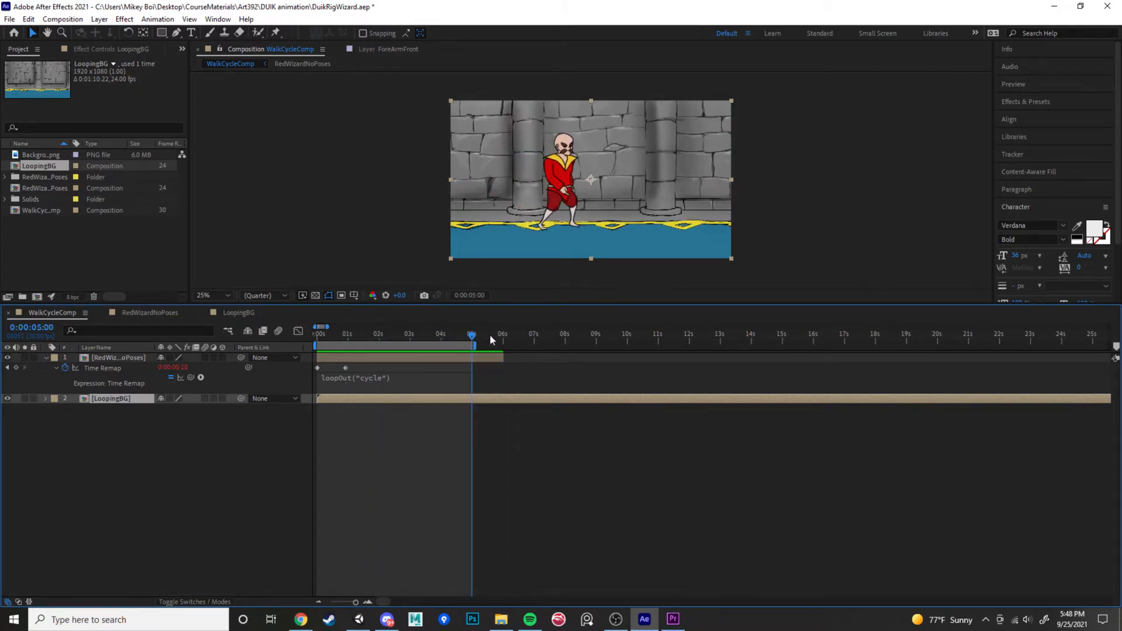
Look at the available export options for WalkCycleComp without starting an export
{"action": "left_click", "coordinate": [8, 20]}
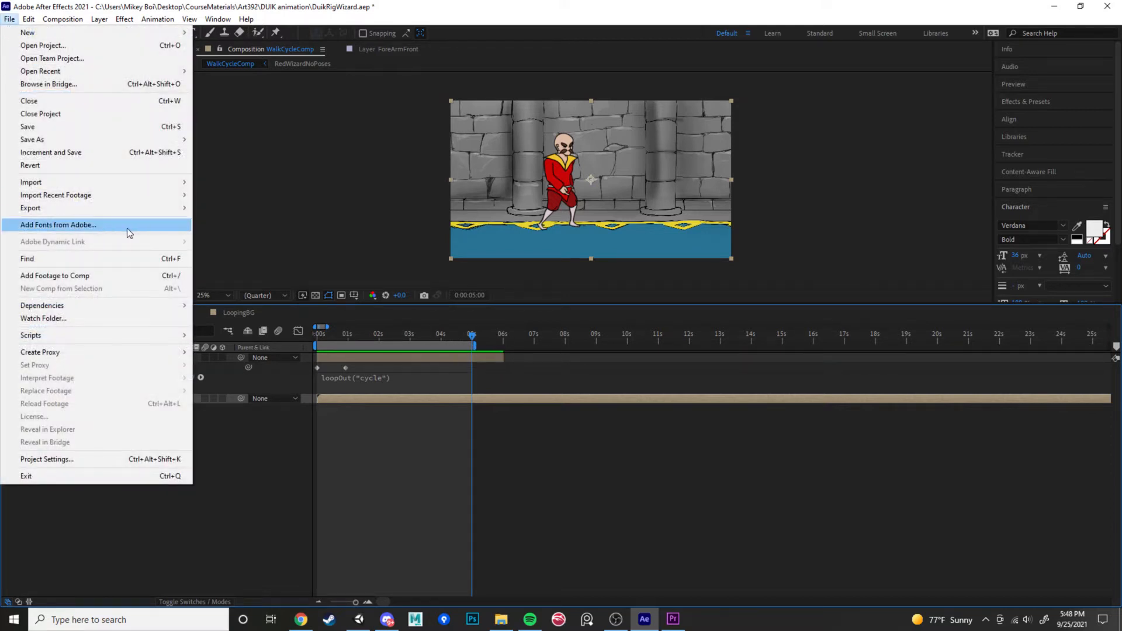
{"action": "mouse_move", "coordinate": [138, 210]}
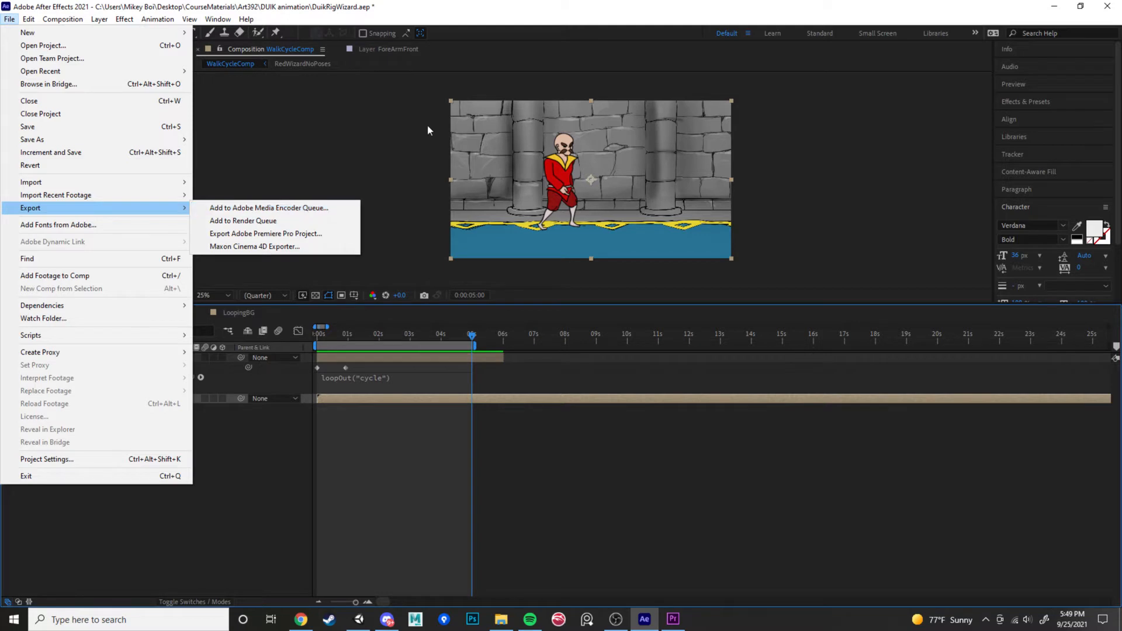
{"action": "left_click", "coordinate": [377, 110]}
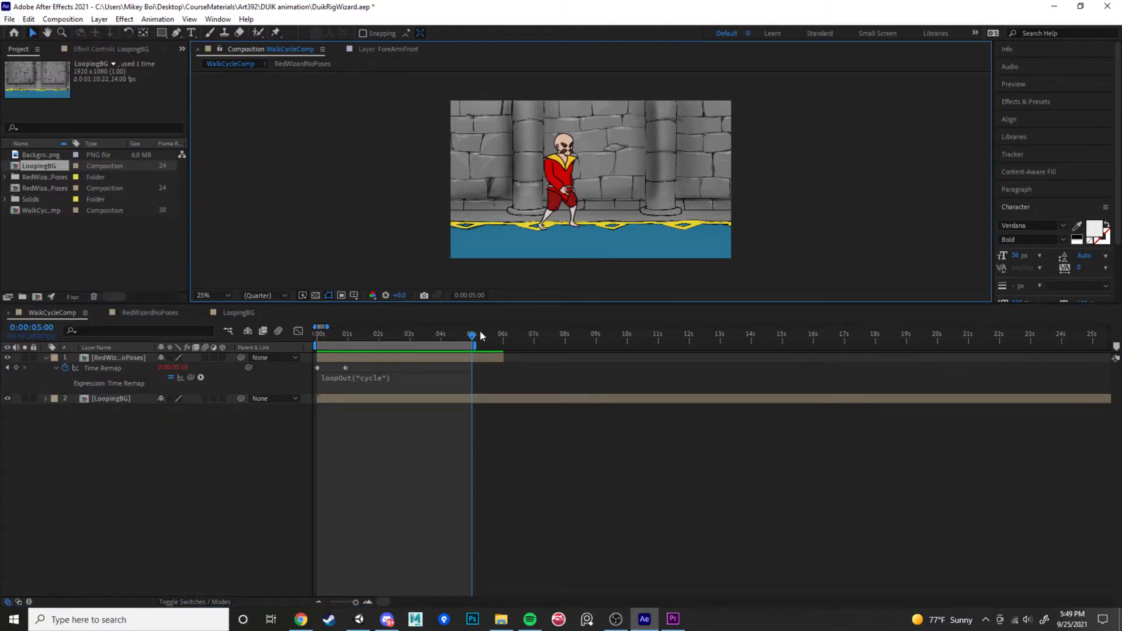
Play back the shortened work area of WalkCycleComp from 0 seconds
{"action": "left_click_drag", "start_coordinate": [471, 334], "coordinate": [269, 341]}
{"action": "key", "text": "space"}
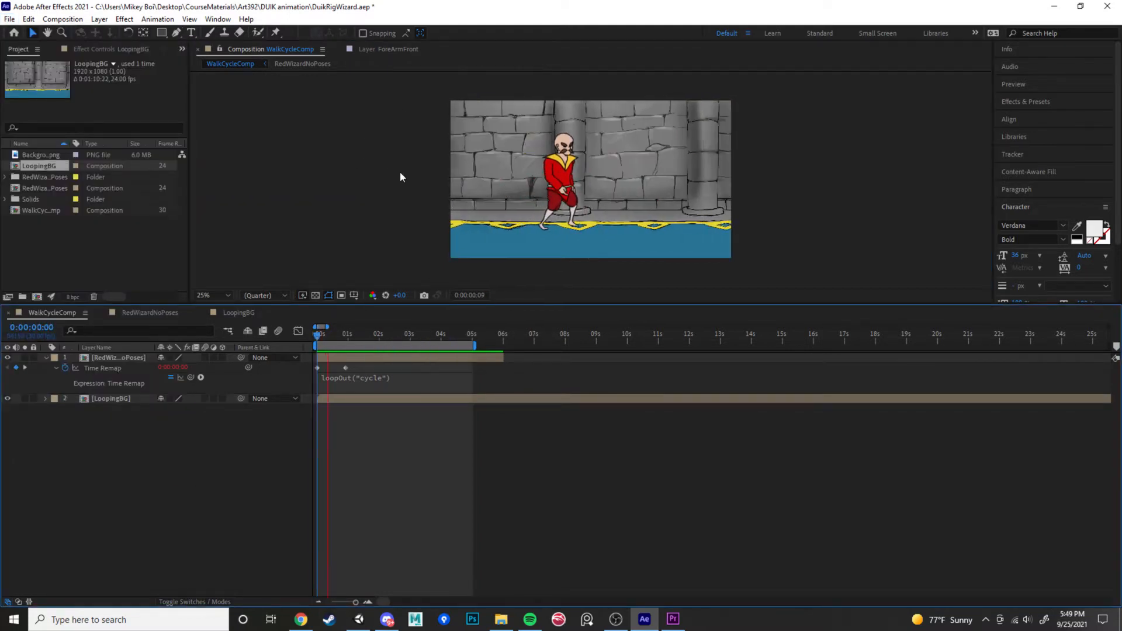
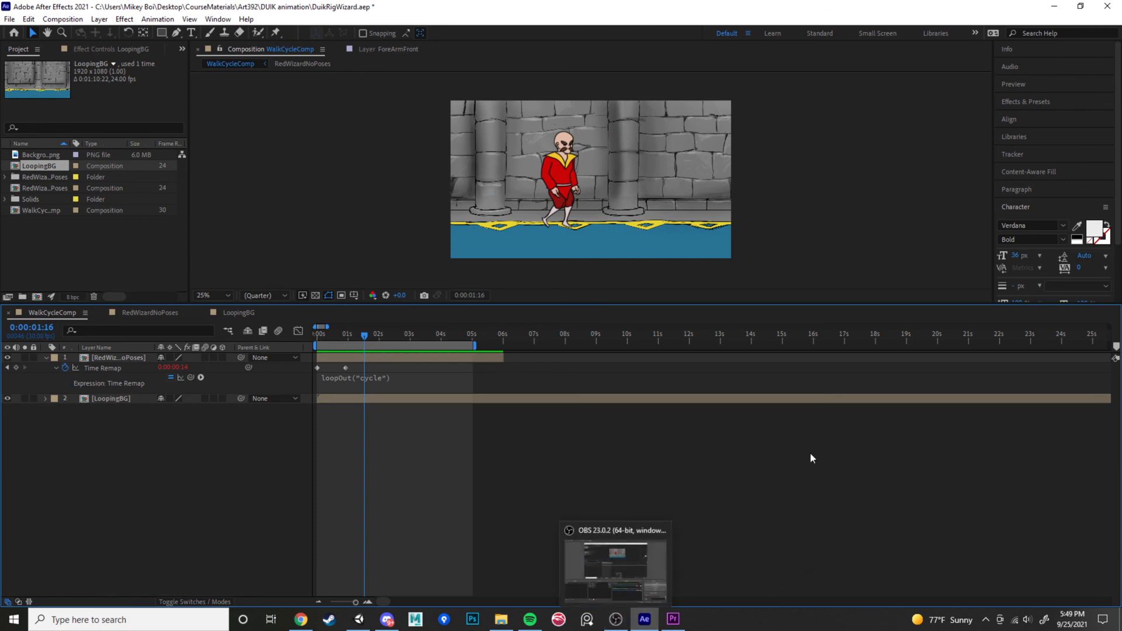
{"action": "mouse_move", "coordinate": [615, 621]}
{"action": "left_click", "coordinate": [591, 561]}
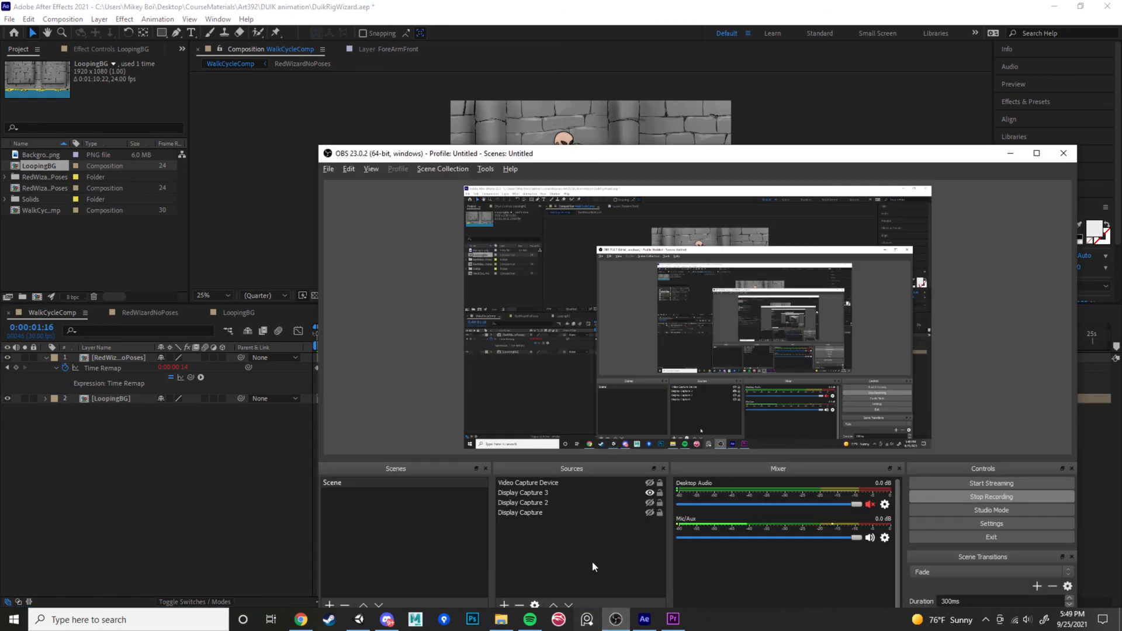